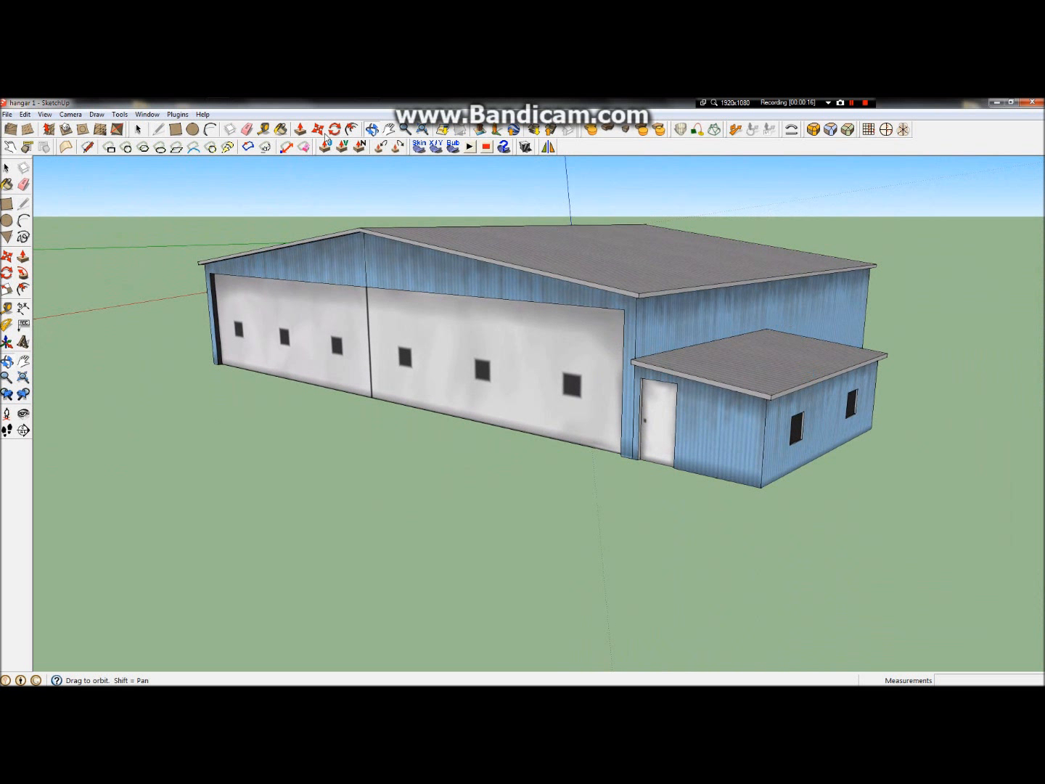
Switch to the hang_lm.xcf texture image in GIMP and keep its window maximized
{"action": "mouse_move", "coordinate": [280, 102]}
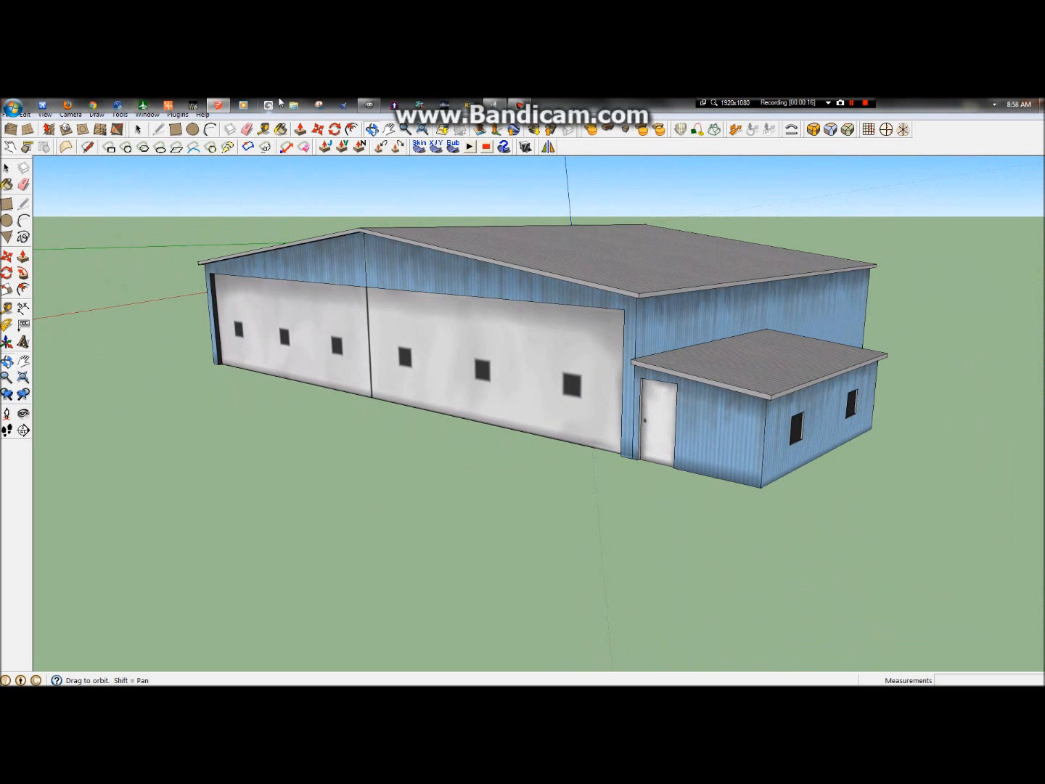
{"action": "left_click", "coordinate": [372, 104]}
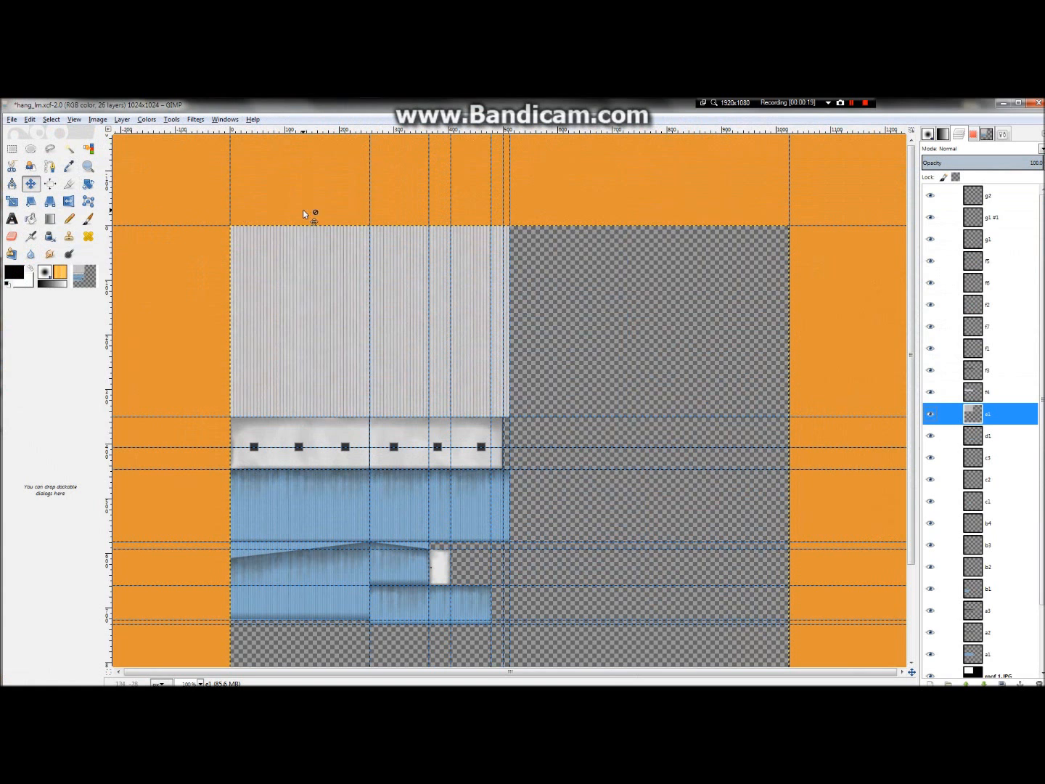
{"action": "scroll", "coordinate": [1016, 245], "scroll_direction": "down", "scroll_amount": 3}
{"action": "scroll", "coordinate": [1001, 269], "scroll_direction": "up", "scroll_amount": 3}
{"action": "left_click_drag", "start_coordinate": [268, 107], "coordinate": [246, 108]}
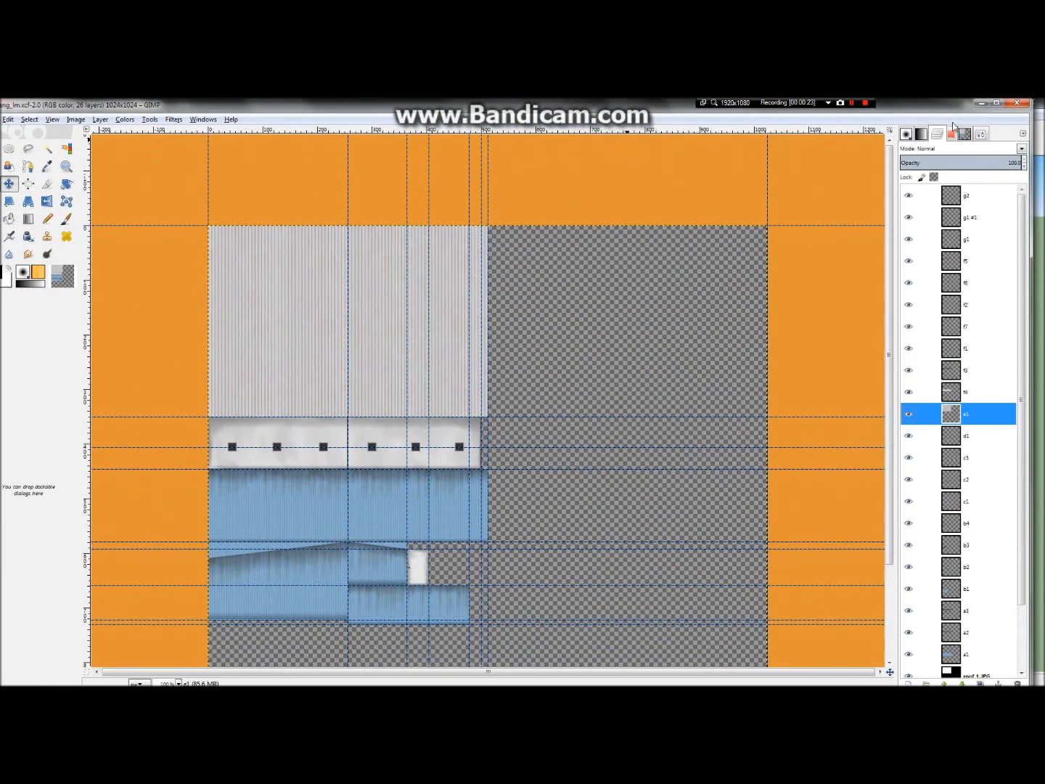
{"action": "left_click", "coordinate": [997, 104]}
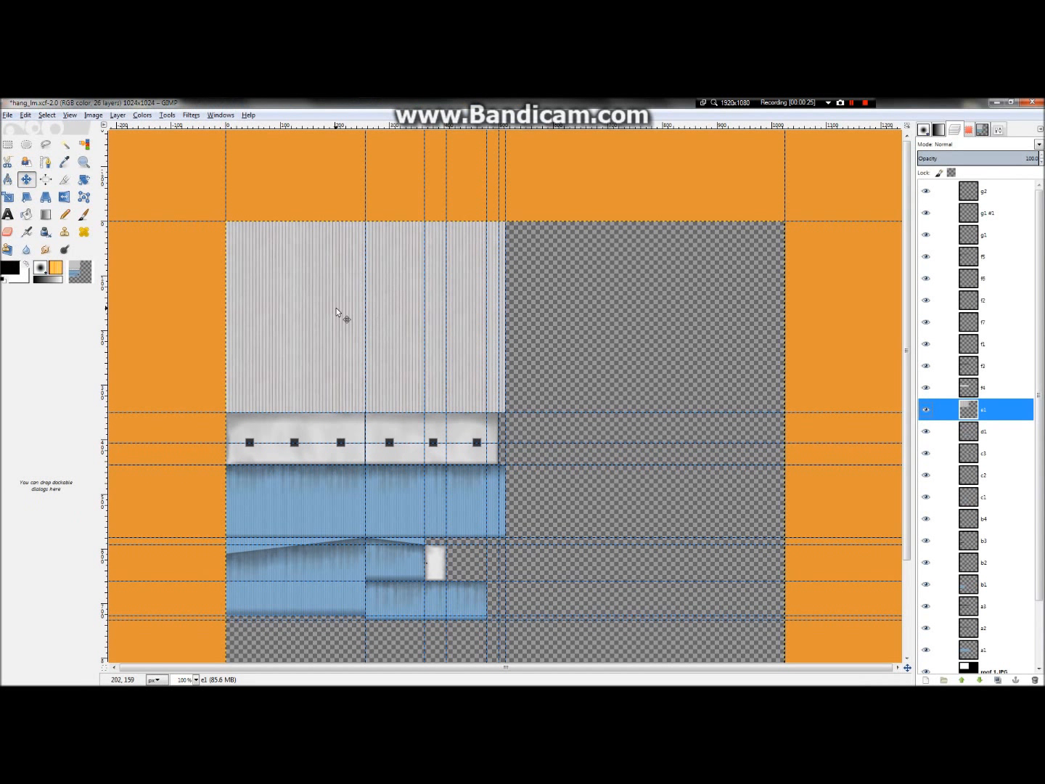
Examine the hangar texture sheet, including the roof, hangar doors, blue walls, gable and side door areas
{"action": "left_click", "coordinate": [8, 113]}
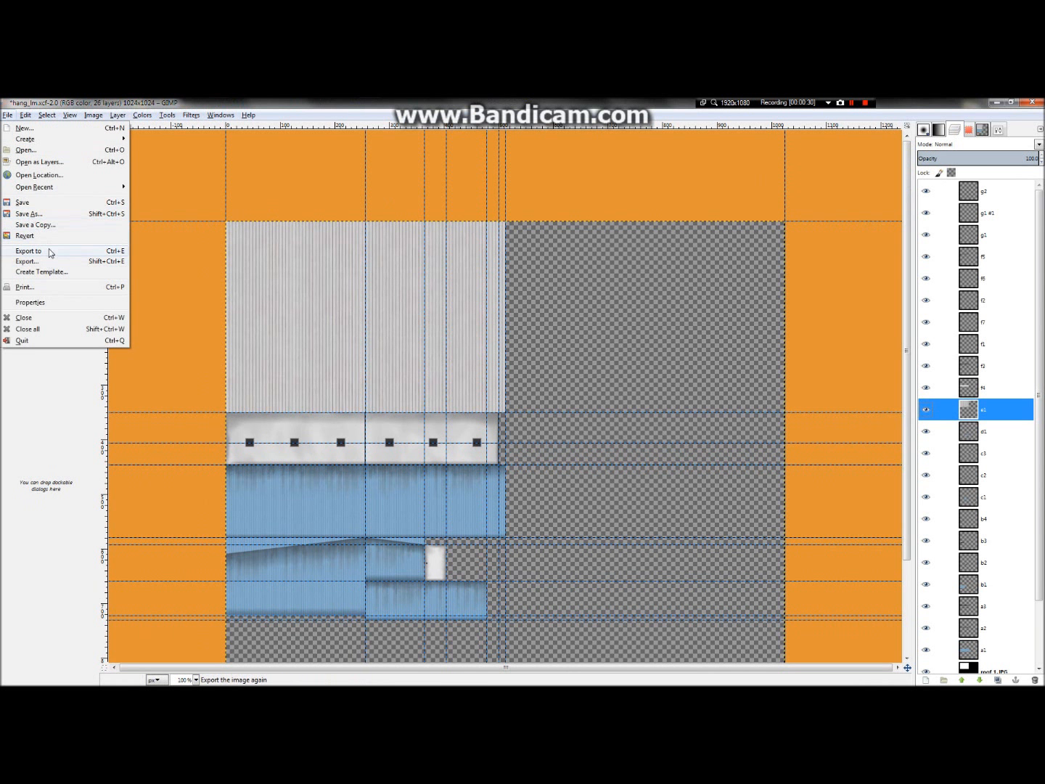
{"action": "left_click", "coordinate": [326, 165]}
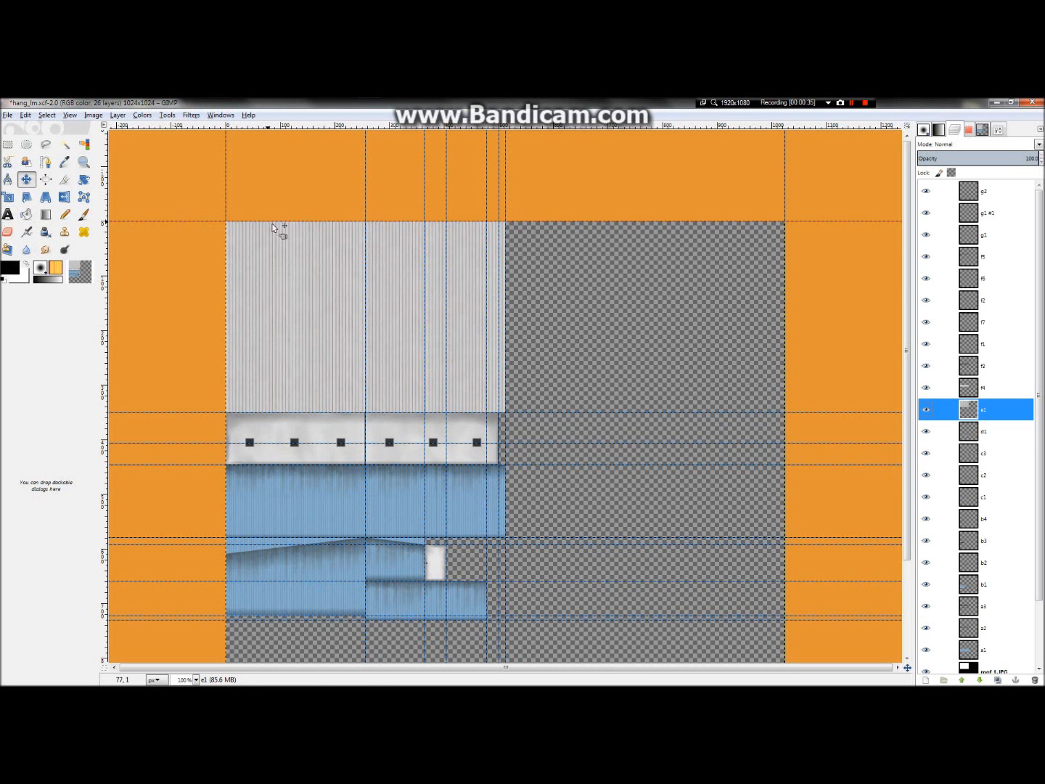
{"action": "scroll", "coordinate": [227, 269], "scroll_direction": "up", "scroll_amount": 4, "text": "ctrl"}
{"action": "scroll", "coordinate": [254, 284], "scroll_direction": "down", "scroll_amount": 4, "text": "ctrl"}
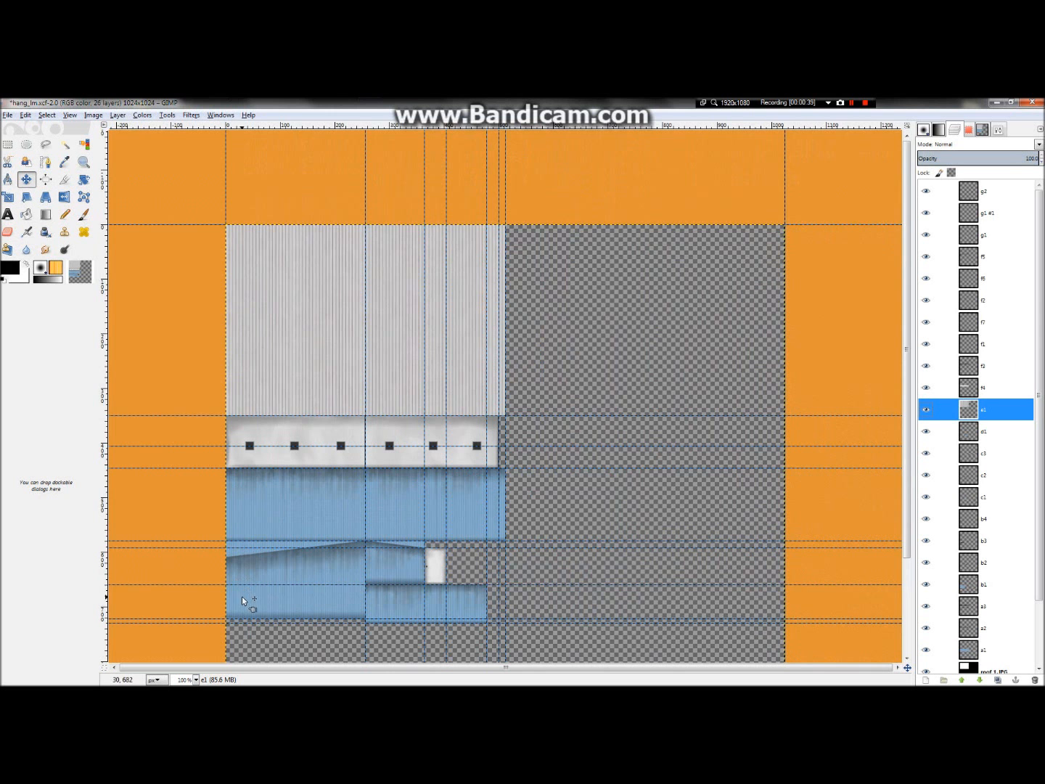
{"action": "scroll", "coordinate": [243, 597], "scroll_direction": "up", "scroll_amount": 1, "text": "ctrl"}
{"action": "scroll", "coordinate": [313, 617], "scroll_direction": "up", "scroll_amount": 1, "text": "ctrl"}
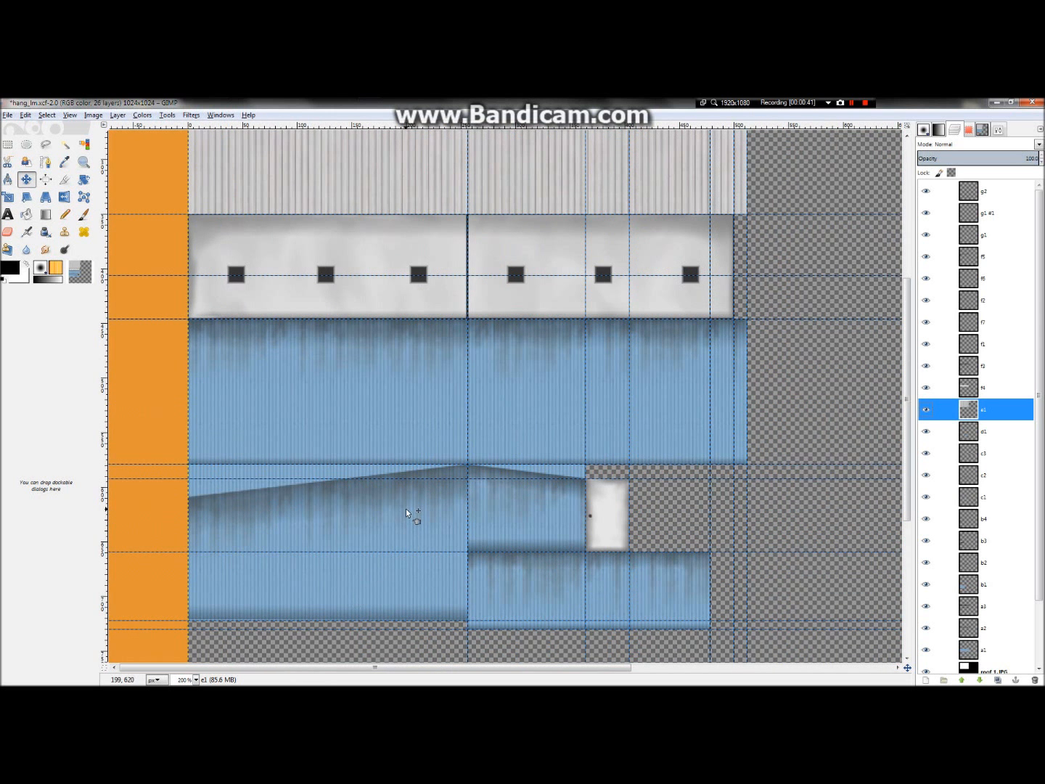
{"action": "scroll", "coordinate": [406, 511], "scroll_direction": "up", "scroll_amount": 5}
{"action": "scroll", "coordinate": [403, 511], "scroll_direction": "down", "scroll_amount": 1, "text": "ctrl"}
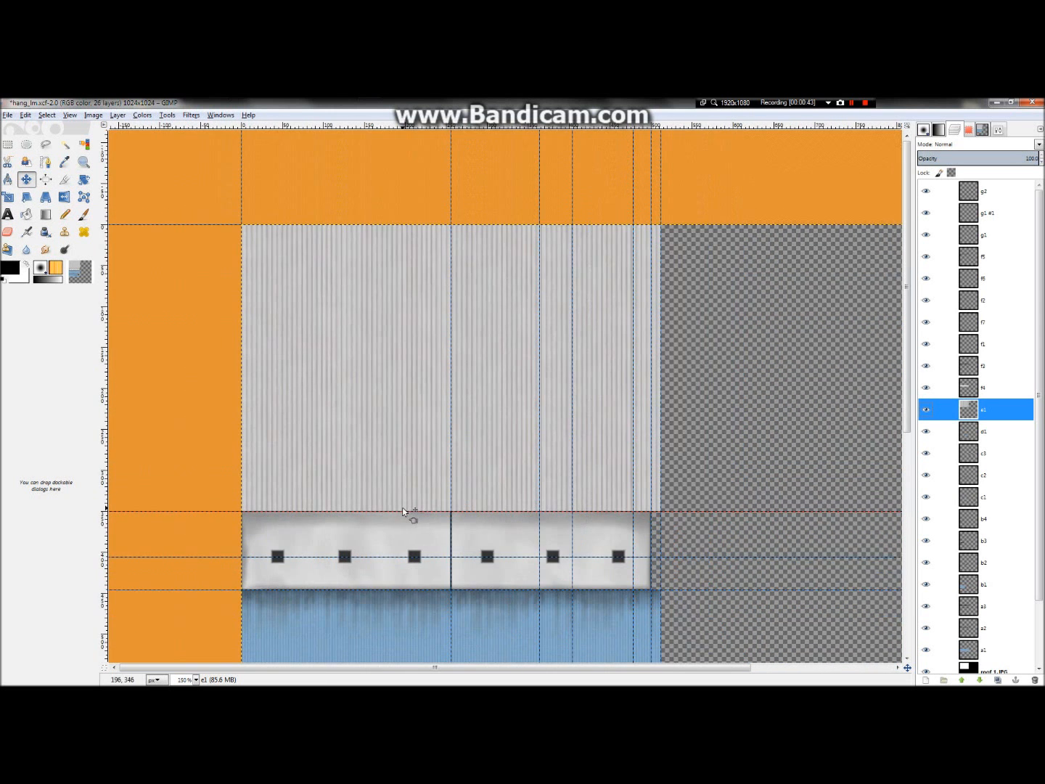
{"action": "scroll", "coordinate": [403, 512], "scroll_direction": "down", "scroll_amount": 1, "text": "ctrl"}
{"action": "scroll", "coordinate": [396, 492], "scroll_direction": "down", "scroll_amount": 4}
{"action": "scroll", "coordinate": [371, 377], "scroll_direction": "up", "scroll_amount": 1}
{"action": "scroll", "coordinate": [378, 322], "scroll_direction": "up", "scroll_amount": 1, "text": "ctrl"}
{"action": "scroll", "coordinate": [362, 289], "scroll_direction": "down", "scroll_amount": 1, "text": "ctrl"}
{"action": "scroll", "coordinate": [405, 334], "scroll_direction": "down", "scroll_amount": 1, "text": "ctrl"}
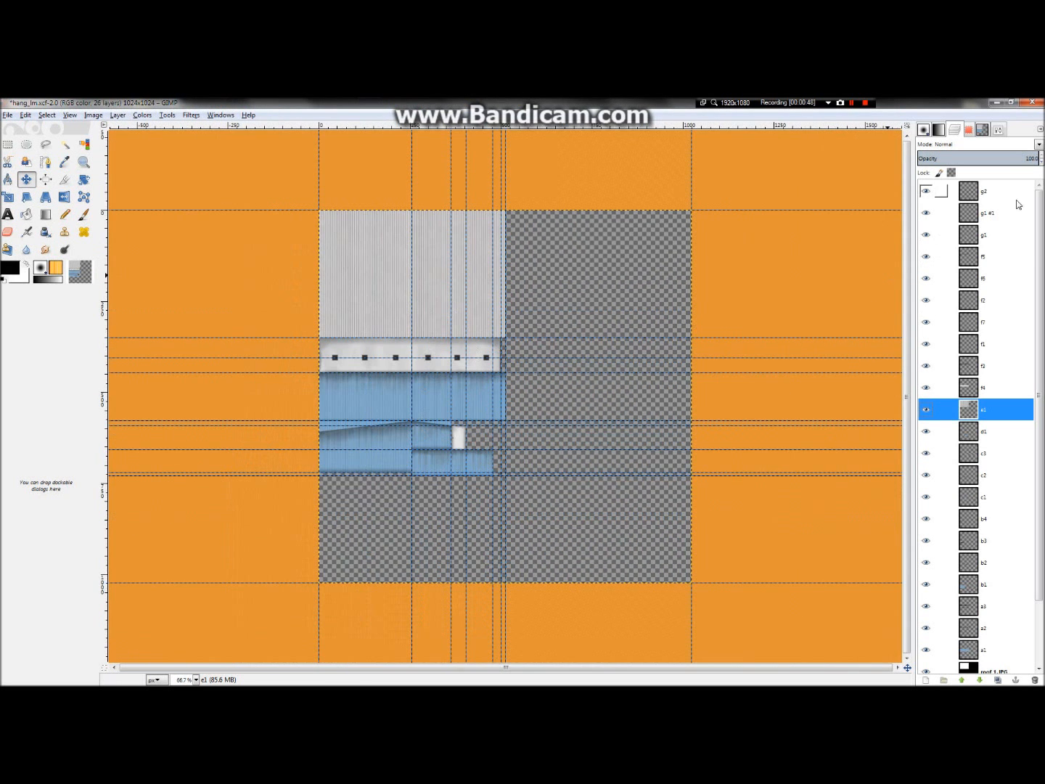
Add a new transparent layer above layer g2 and name it night1
{"action": "left_click", "coordinate": [991, 190]}
{"action": "right_click", "coordinate": [990, 190]}
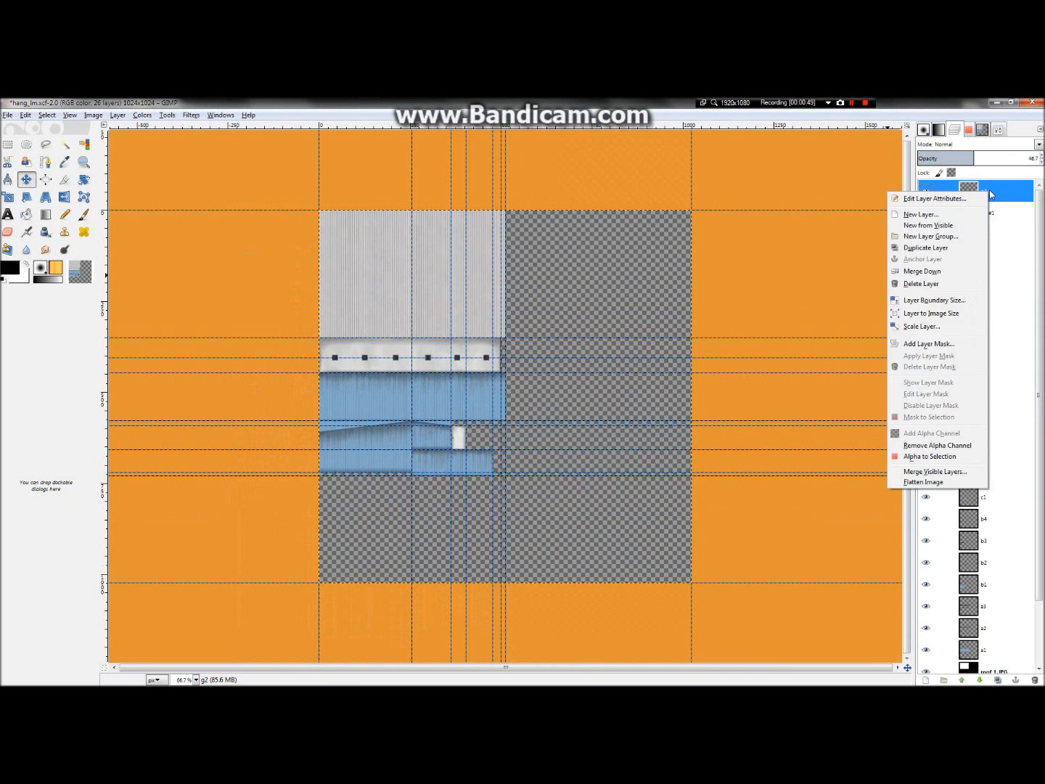
{"action": "left_click", "coordinate": [925, 216]}
{"action": "left_click", "coordinate": [95, 286]}
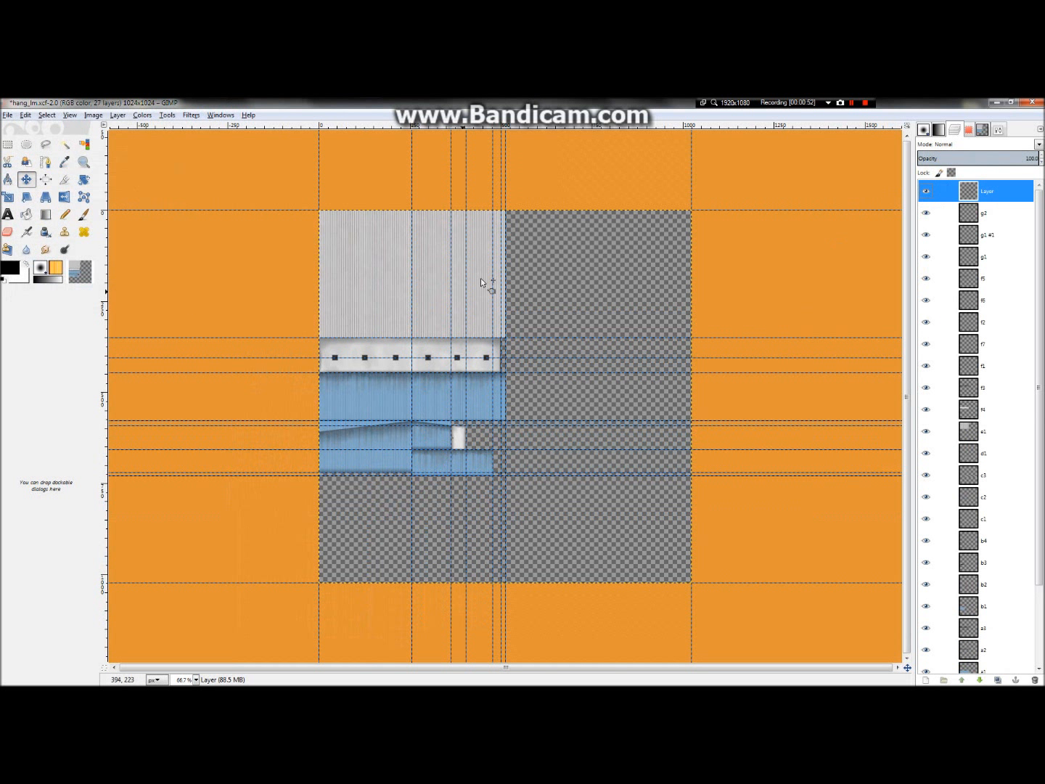
{"action": "right_click", "coordinate": [982, 194]}
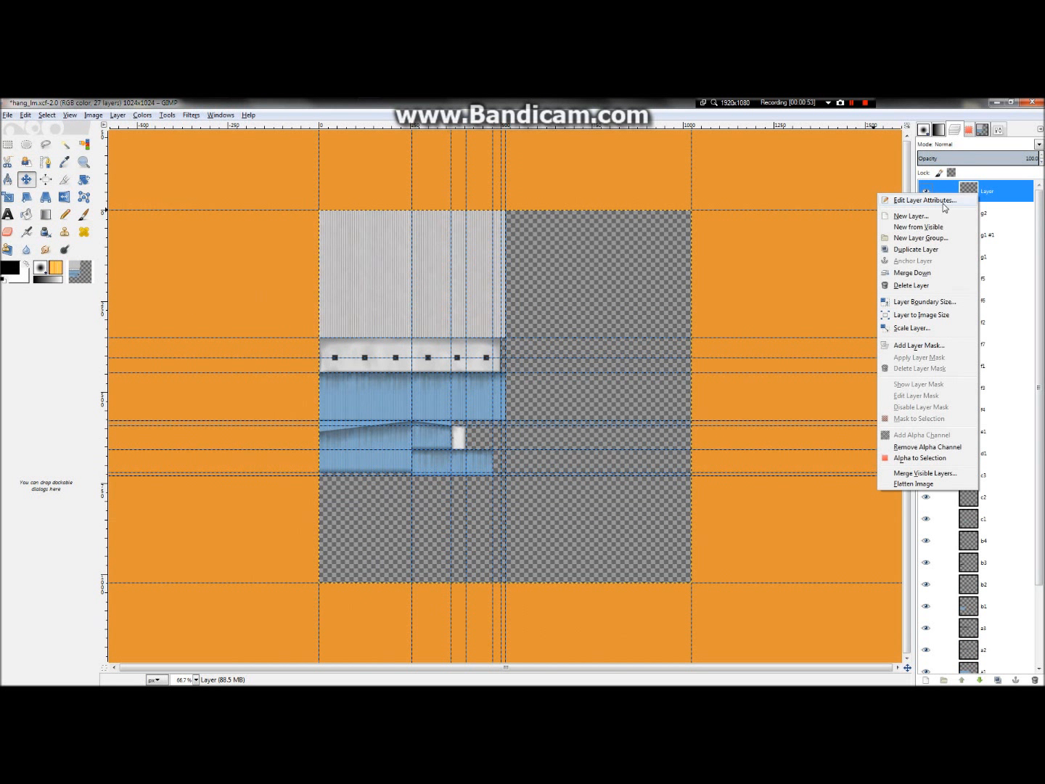
{"action": "left_click", "coordinate": [944, 207]}
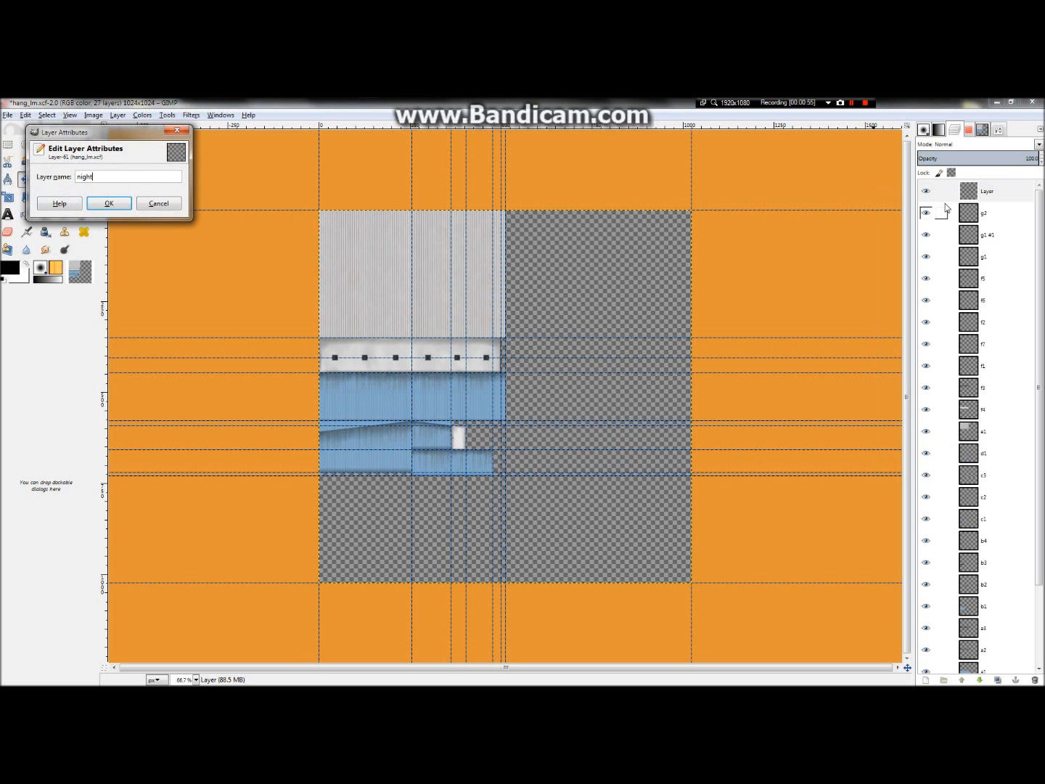
{"action": "left_click", "coordinate": [103, 207]}
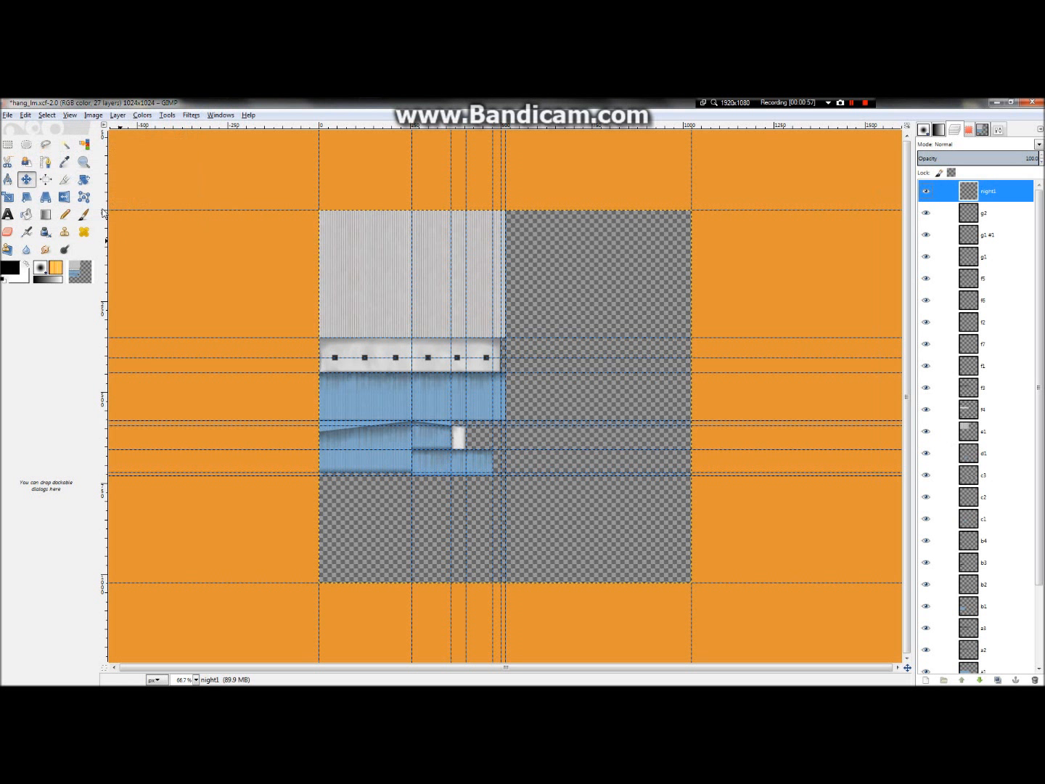
Select the whole grey corrugated roof area along the guides and fill it with black on the night1 layer
{"action": "key", "text": "1"}
{"action": "left_click", "coordinate": [7, 145]}
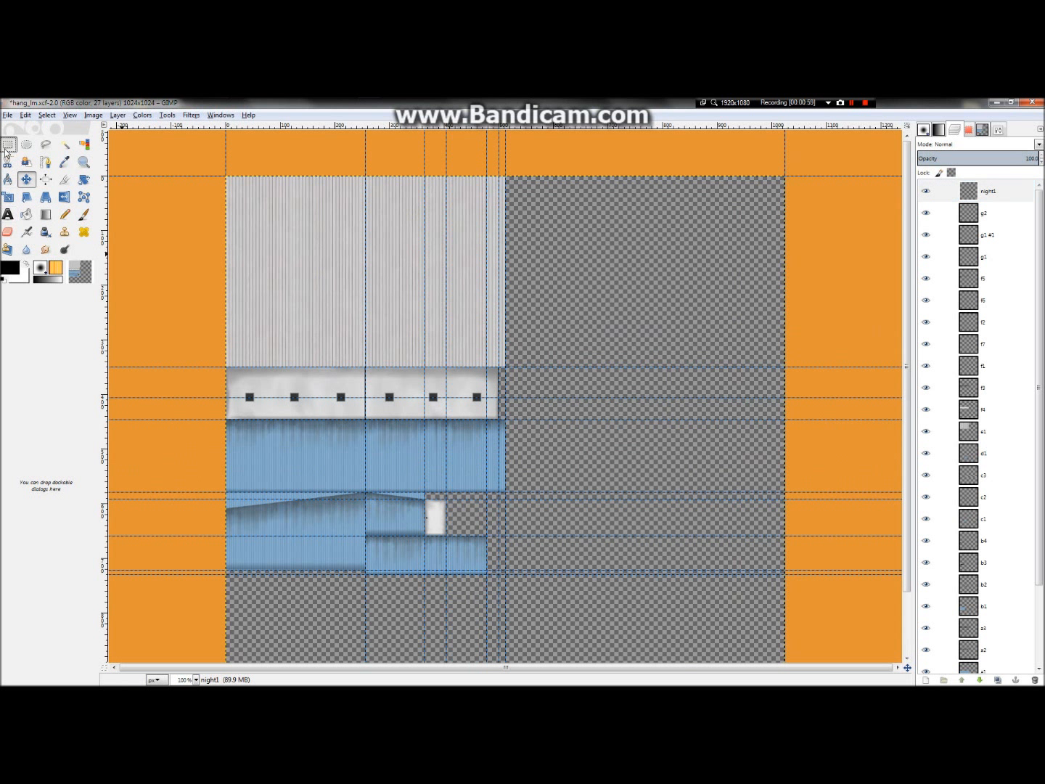
{"action": "left_click_drag", "start_coordinate": [236, 185], "coordinate": [508, 369]}
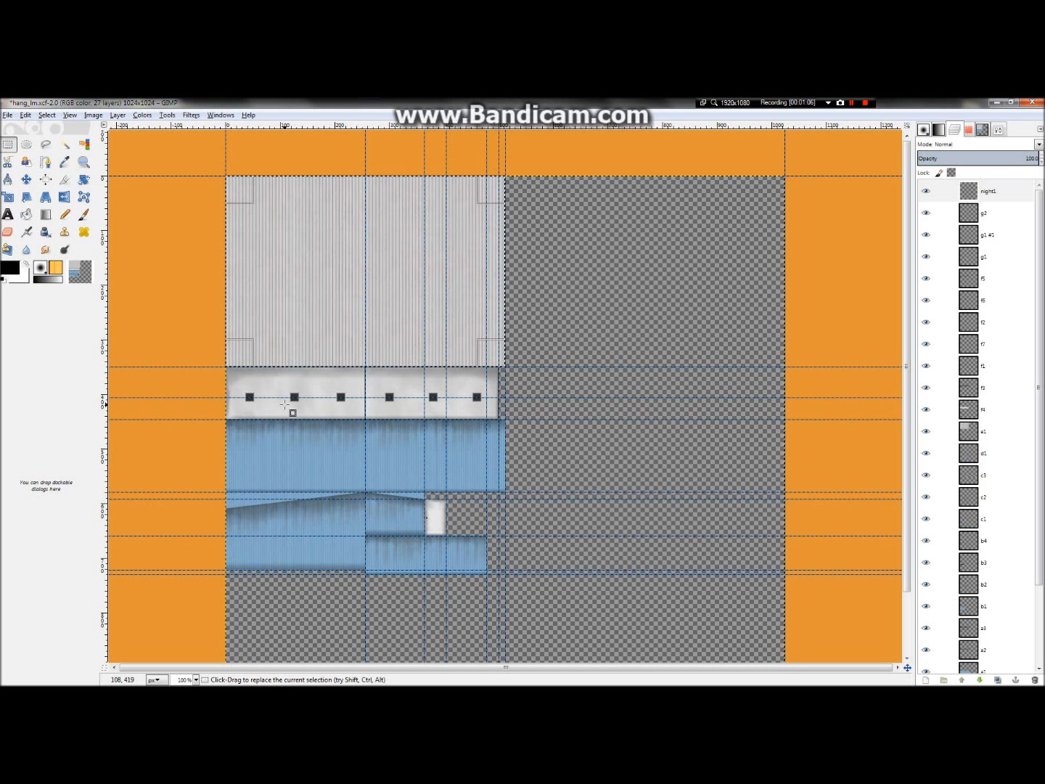
{"action": "left_click", "coordinate": [34, 214]}
{"action": "left_click", "coordinate": [329, 257]}
Select the white hangar door strip with the six windows and fill it with black
{"action": "left_click", "coordinate": [7, 144]}
{"action": "left_click_drag", "start_coordinate": [225, 368], "coordinate": [498, 419]}
{"action": "scroll", "coordinate": [361, 407], "scroll_direction": "up", "scroll_amount": 1, "text": "ctrl"}
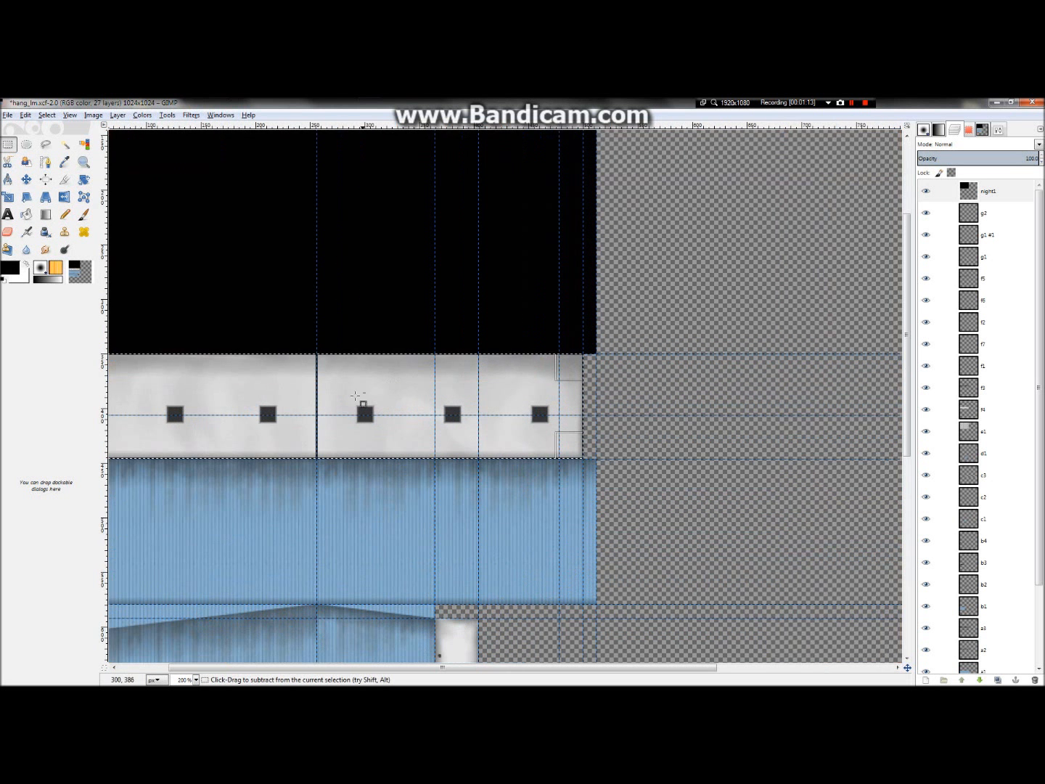
{"action": "scroll", "coordinate": [374, 419], "scroll_direction": "down", "scroll_amount": 1, "text": "ctrl"}
{"action": "left_click", "coordinate": [331, 399]}
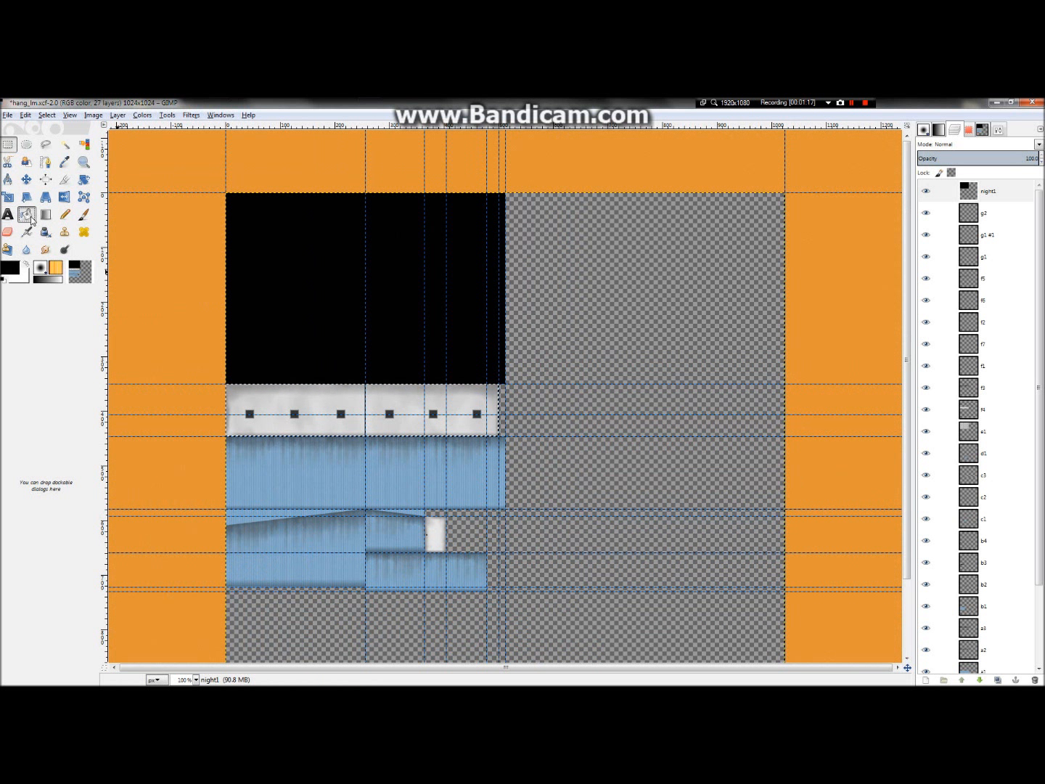
{"action": "left_click", "coordinate": [294, 422]}
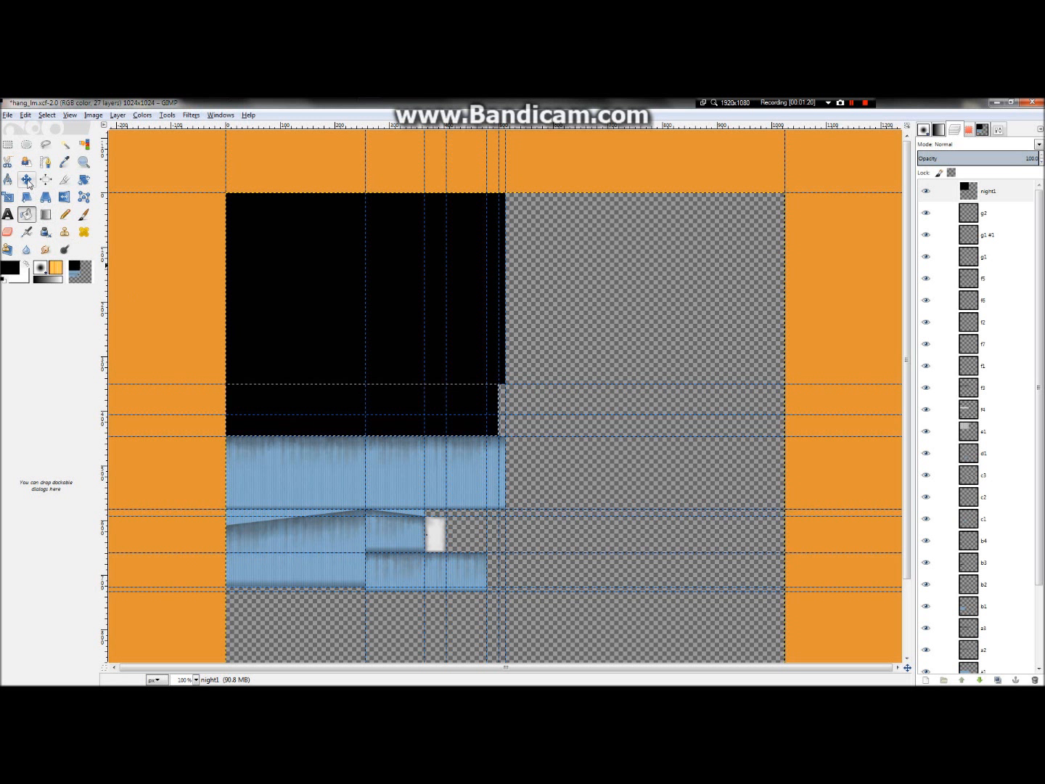
Select the full-width blue wall strip below the hangar doors and fill it with black
{"action": "left_click", "coordinate": [10, 145]}
{"action": "left_click_drag", "start_coordinate": [237, 441], "coordinate": [506, 509]}
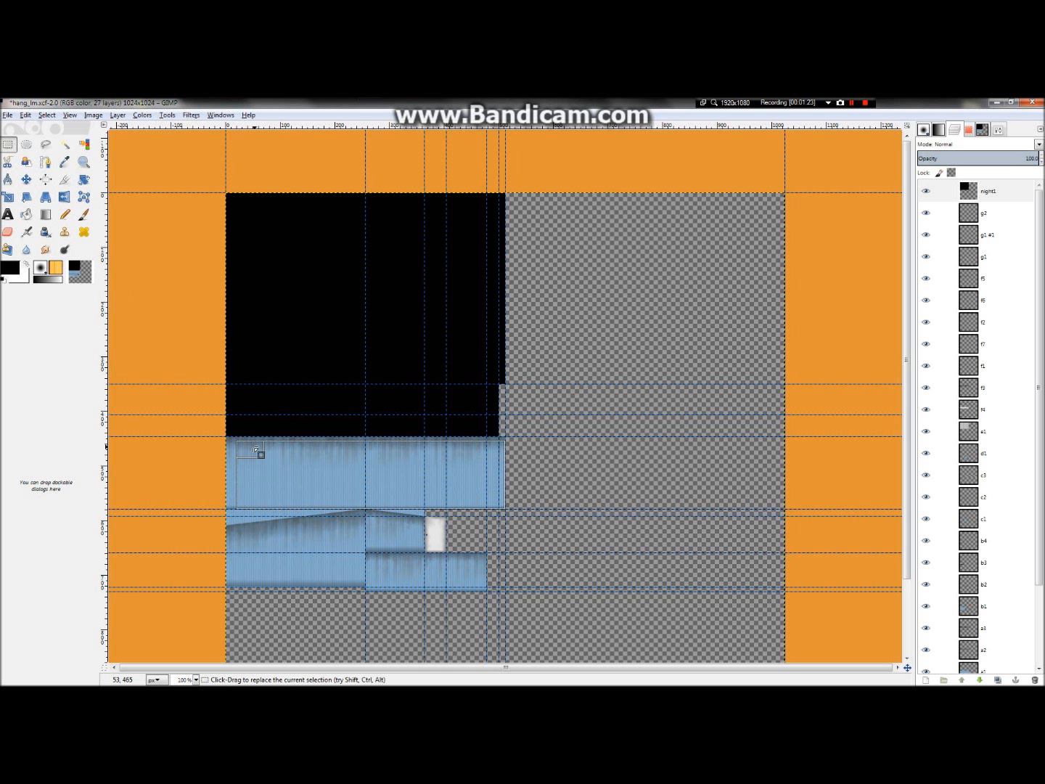
{"action": "left_click_drag", "start_coordinate": [256, 452], "coordinate": [247, 447]}
{"action": "left_click", "coordinate": [26, 214]}
{"action": "left_click", "coordinate": [300, 487]}
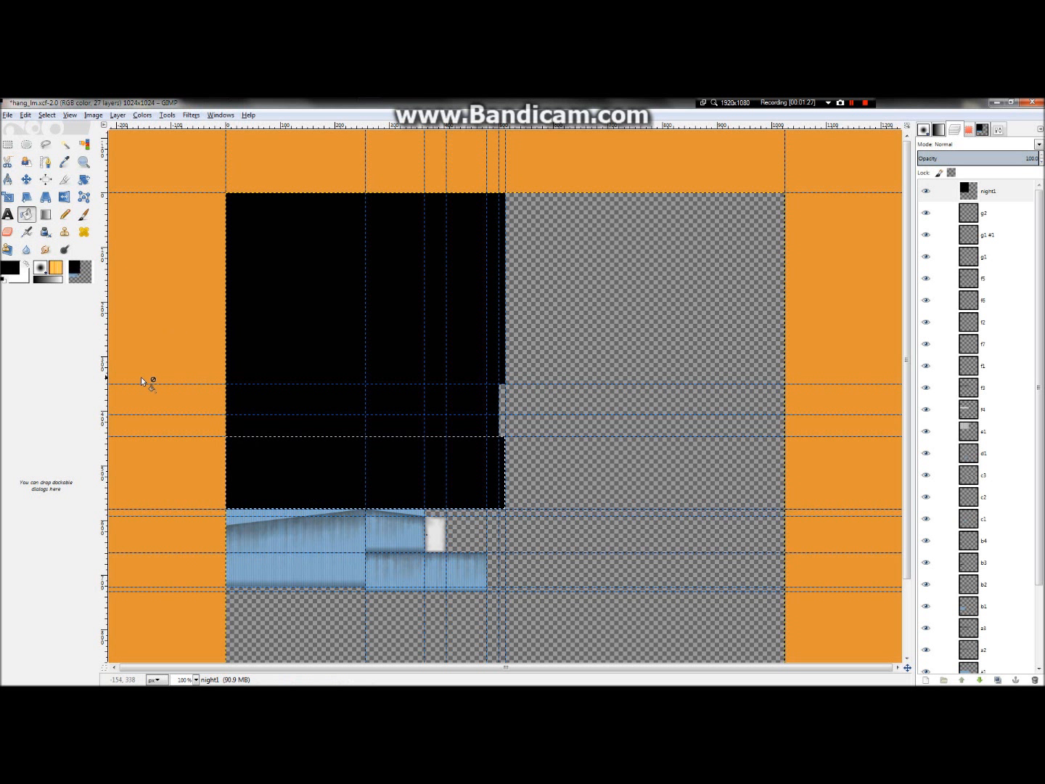
Select the upper part of the large blue gable section, out to the image's left edge, and fill it with black
{"action": "left_click", "coordinate": [9, 144]}
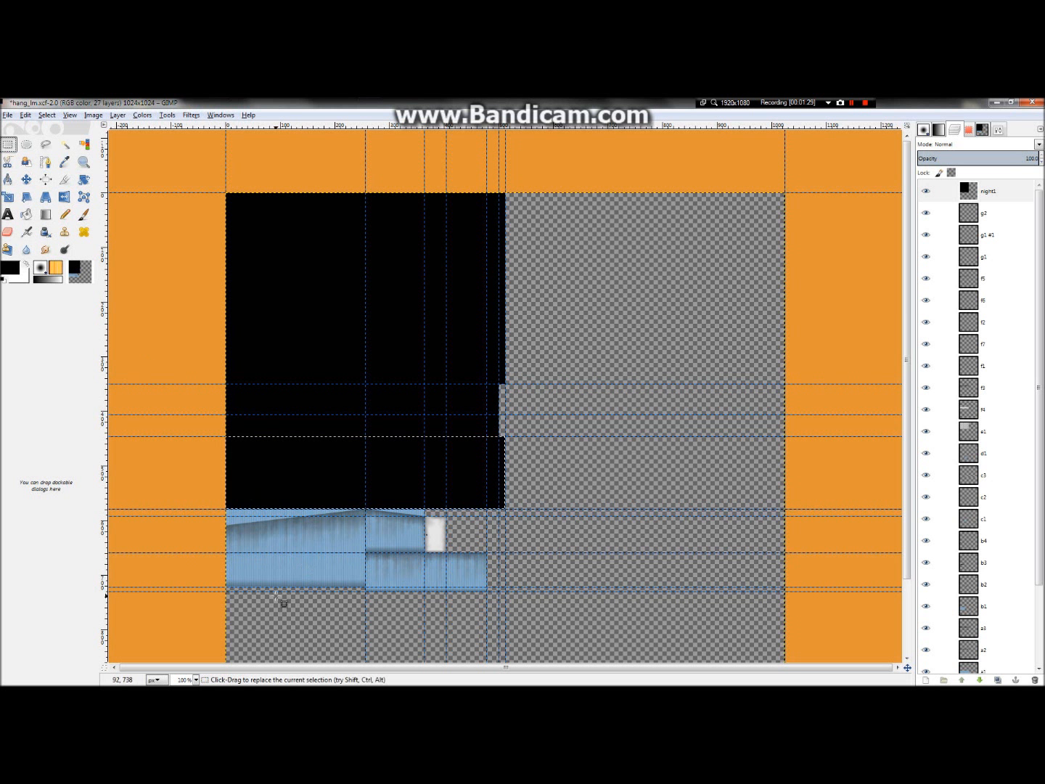
{"action": "left_click_drag", "start_coordinate": [232, 513], "coordinate": [366, 553]}
{"action": "scroll", "coordinate": [205, 524], "scroll_direction": "up", "scroll_amount": 3, "text": "ctrl"}
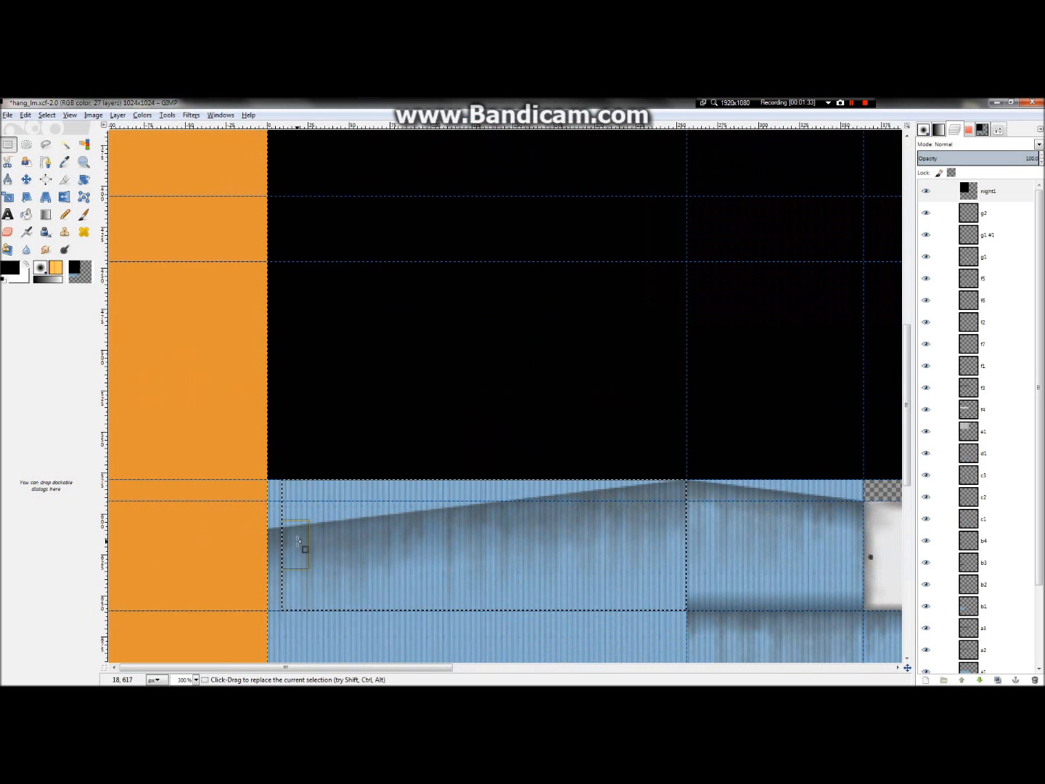
{"action": "left_click", "coordinate": [26, 214]}
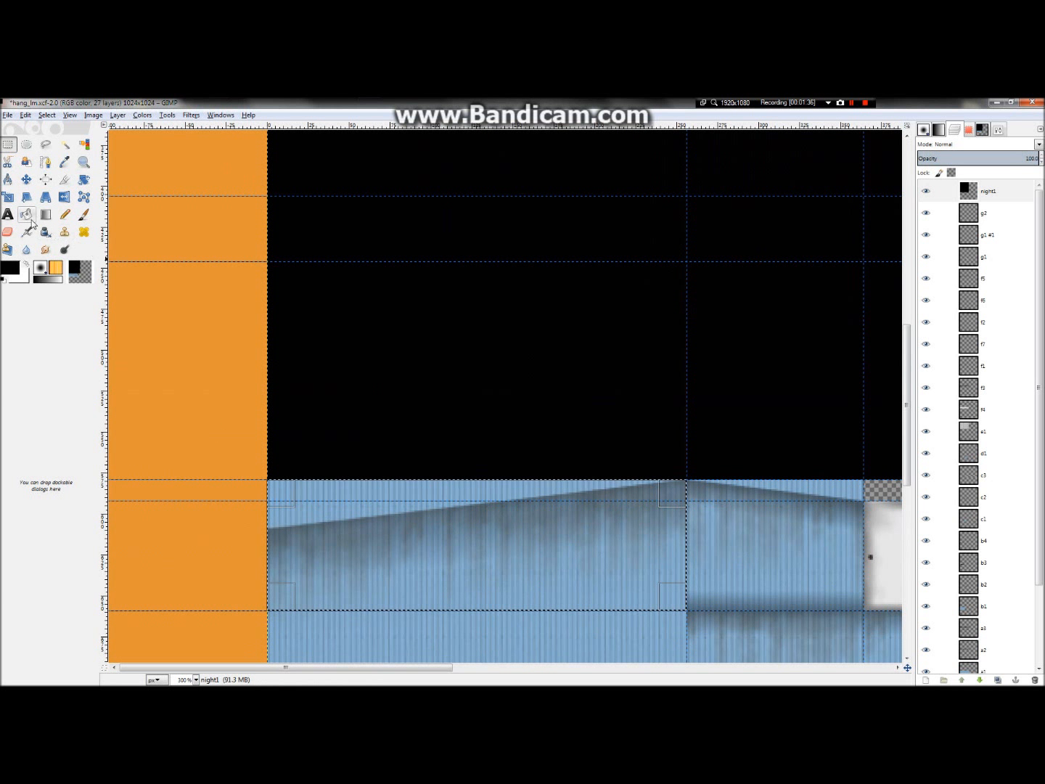
{"action": "left_click", "coordinate": [538, 524]}
{"action": "scroll", "coordinate": [291, 503], "scroll_direction": "down", "scroll_amount": 3, "text": "ctrl"}
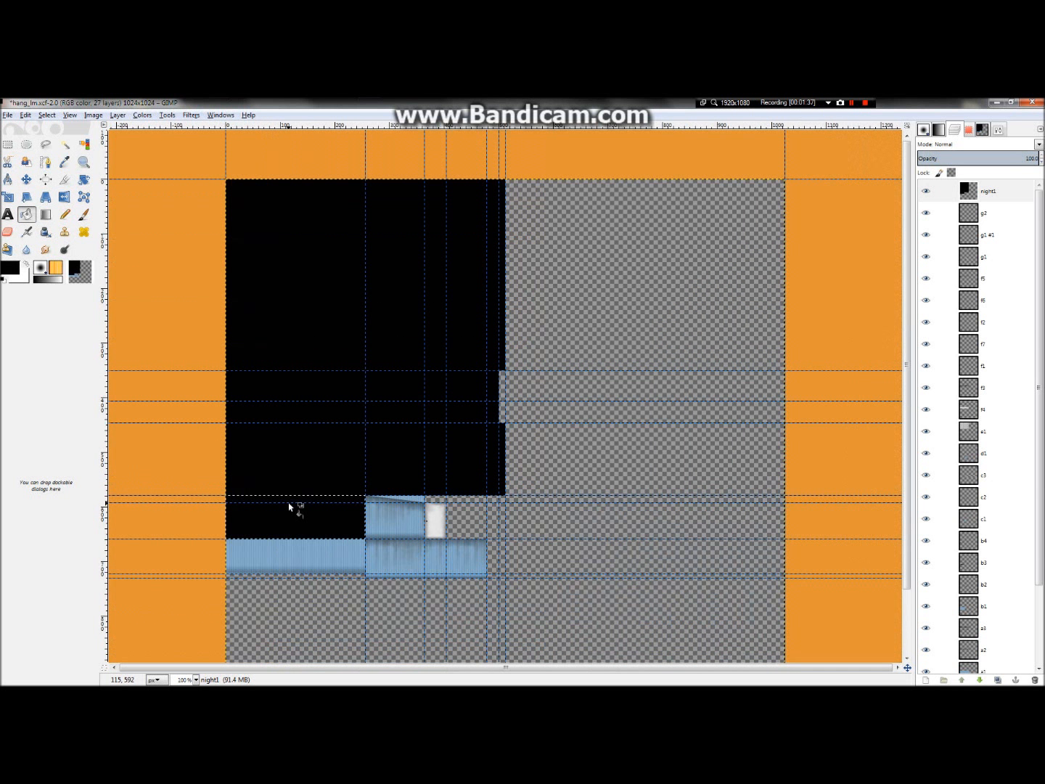
Select the block from the image's left edge across the lower gable and small wall to the white door's right edge, and fill it with black
{"action": "left_click", "coordinate": [8, 145]}
{"action": "left_click_drag", "start_coordinate": [264, 502], "coordinate": [447, 573]}
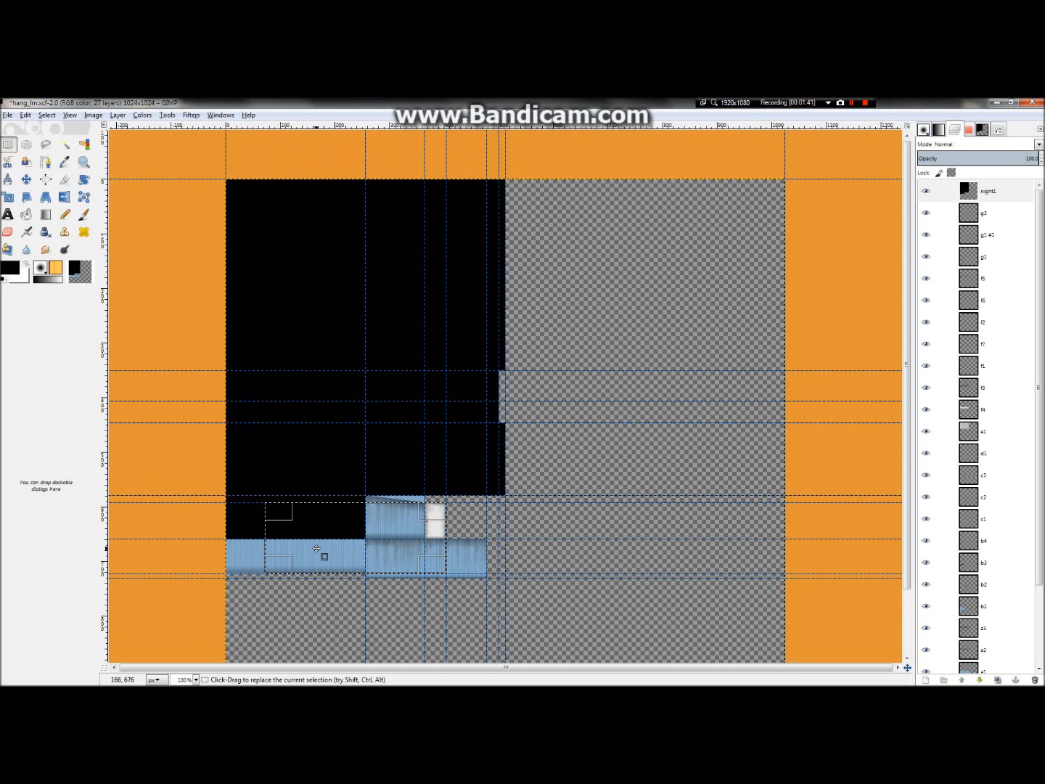
{"action": "left_click_drag", "start_coordinate": [283, 535], "coordinate": [246, 553]}
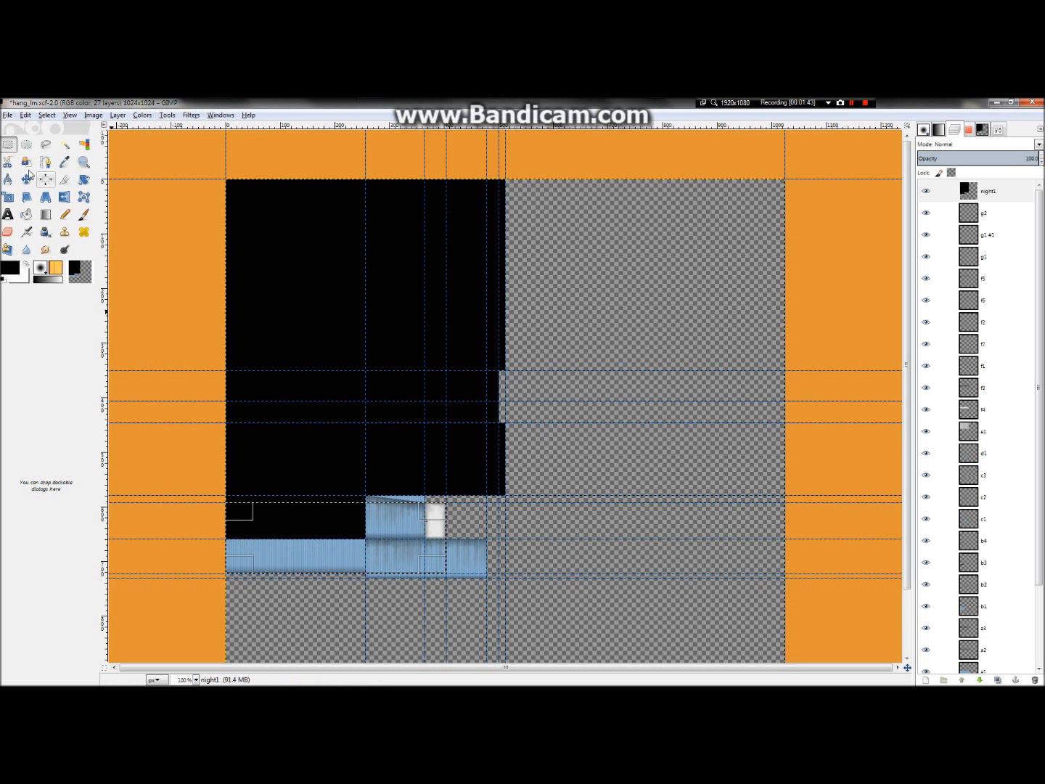
{"action": "left_click", "coordinate": [26, 214]}
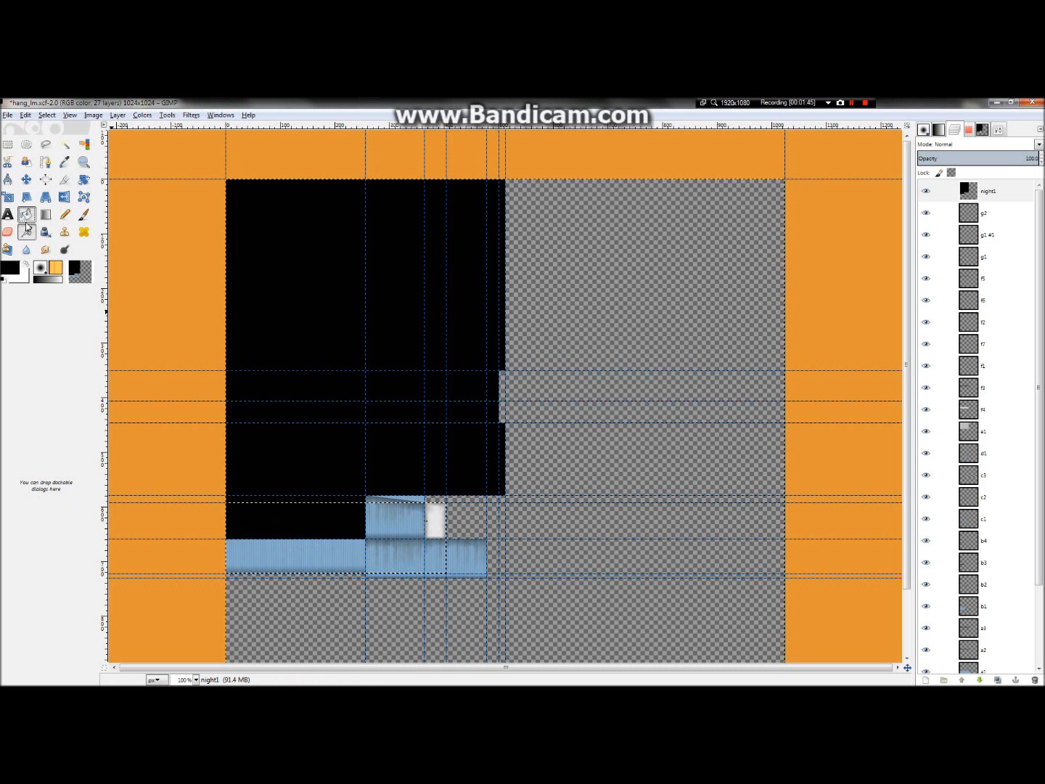
{"action": "left_click", "coordinate": [392, 535]}
Select the uncovered top sliver of the small gable section above the white door's level and fill it with black
{"action": "key", "text": "r"}
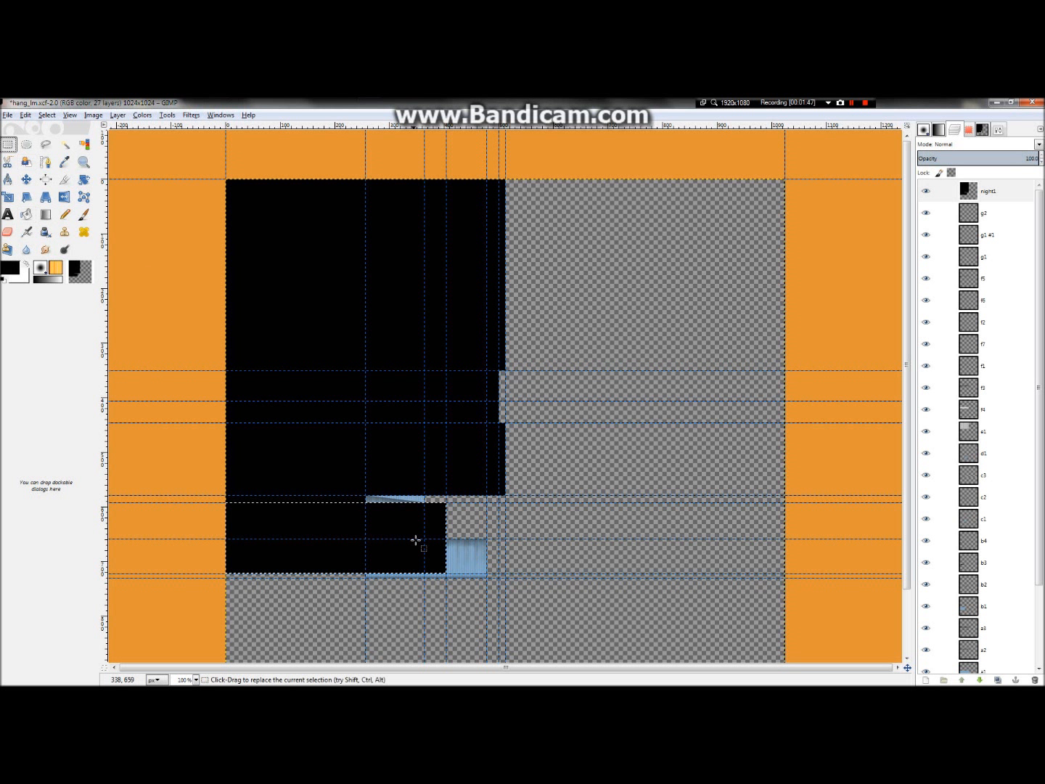
{"action": "left_click_drag", "start_coordinate": [365, 498], "coordinate": [427, 528]}
{"action": "key", "text": "shift+b"}
{"action": "left_click", "coordinate": [396, 501]}
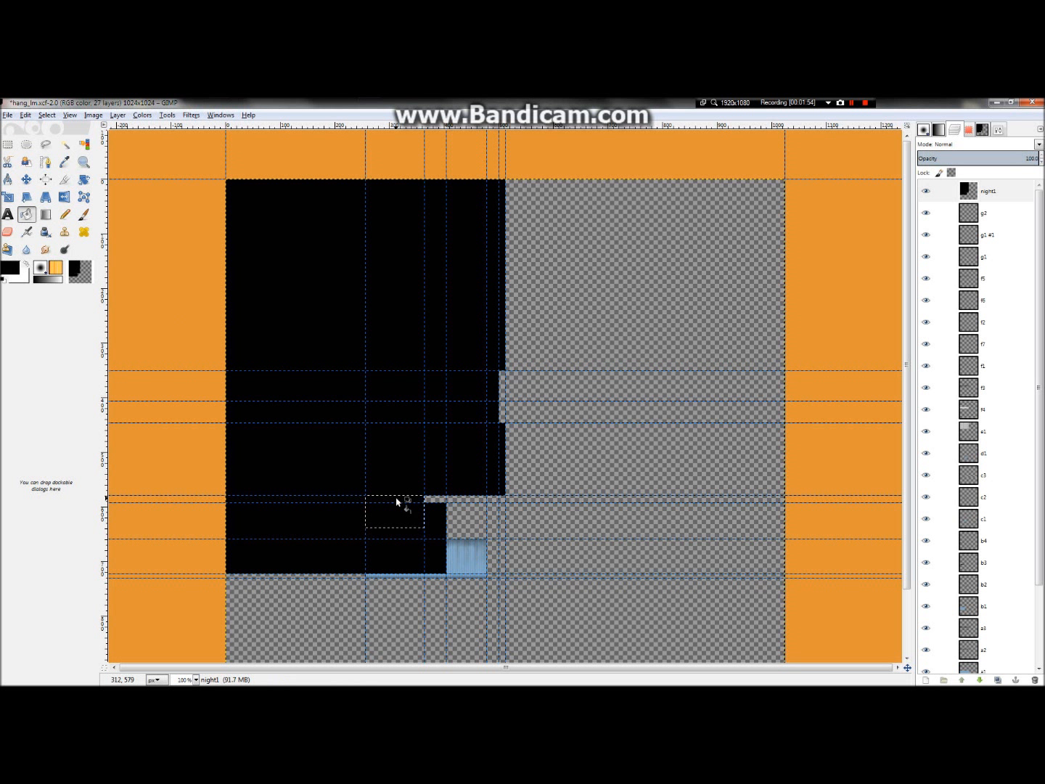
Select the remaining lowest blue wall section below the white door and fill it with black
{"action": "left_click", "coordinate": [8, 146]}
{"action": "left_click_drag", "start_coordinate": [365, 543], "coordinate": [442, 546]}
{"action": "left_click", "coordinate": [25, 215]}
{"action": "left_click", "coordinate": [454, 553]}
Lower the night1 layer's opacity to about 59% to darken the textures beneath it
{"action": "scroll", "coordinate": [428, 560], "scroll_direction": "up", "scroll_amount": 2, "text": "ctrl"}
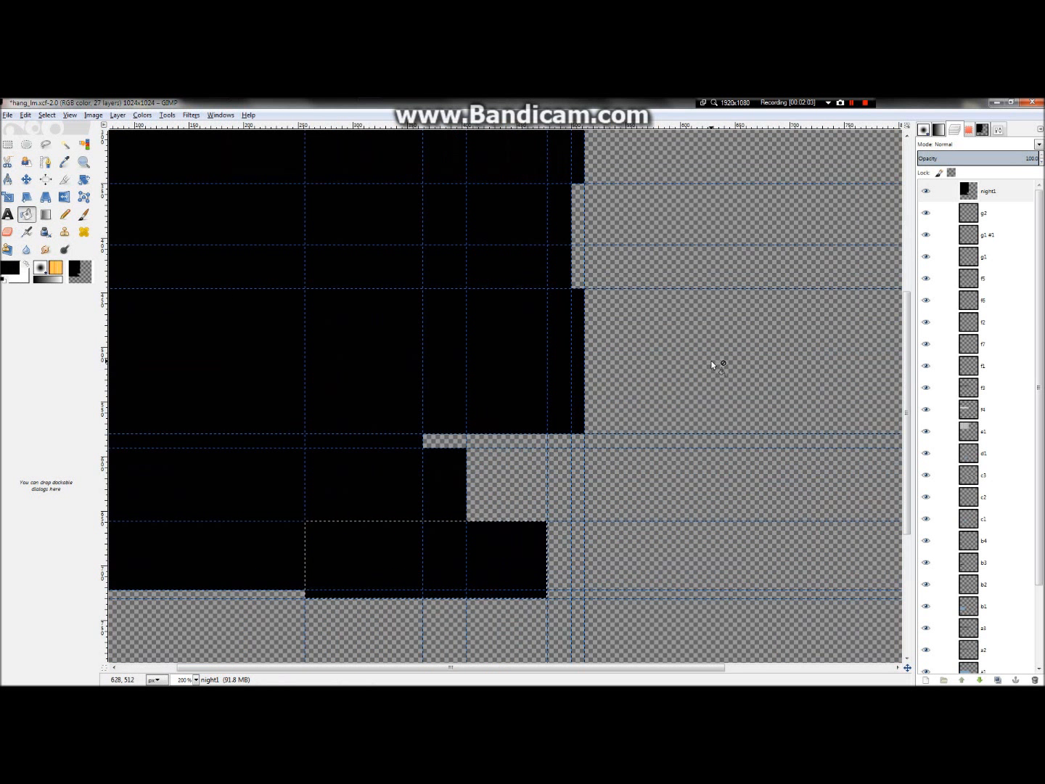
{"action": "scroll", "coordinate": [684, 366], "scroll_direction": "down", "scroll_amount": 3, "text": "ctrl"}
{"action": "scroll", "coordinate": [411, 226], "scroll_direction": "up", "scroll_amount": 3, "text": "ctrl"}
{"action": "scroll", "coordinate": [413, 227], "scroll_direction": "down", "scroll_amount": 3, "text": "ctrl"}
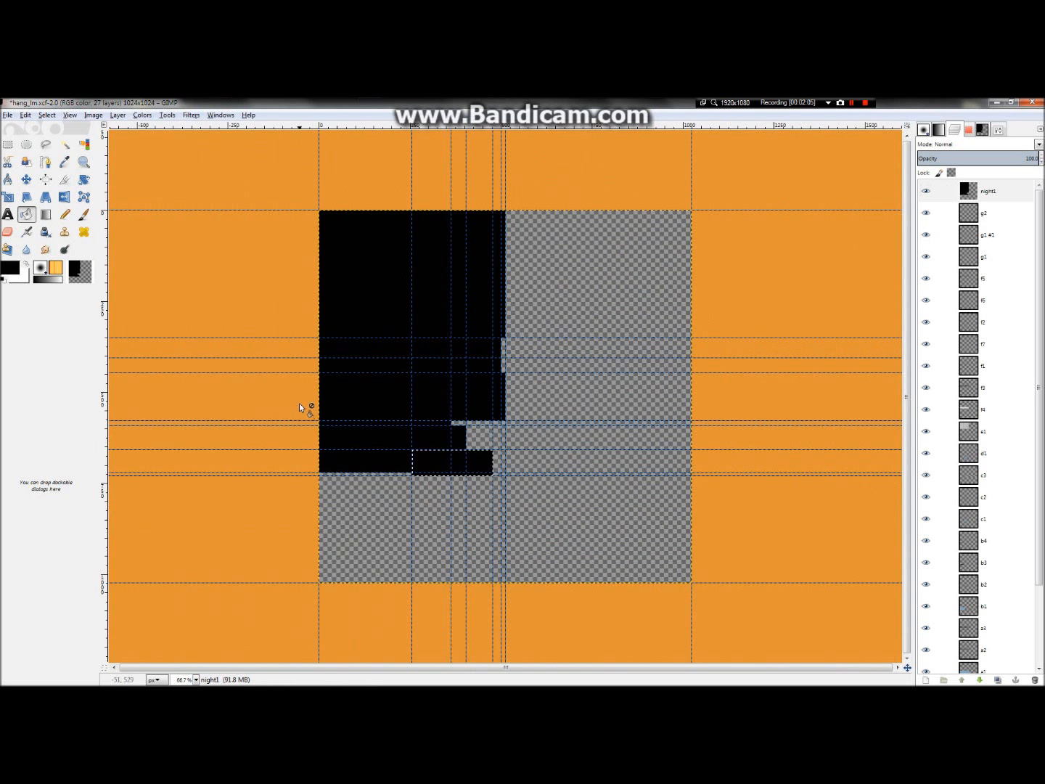
{"action": "scroll", "coordinate": [397, 419], "scroll_direction": "up", "scroll_amount": 1, "text": "ctrl"}
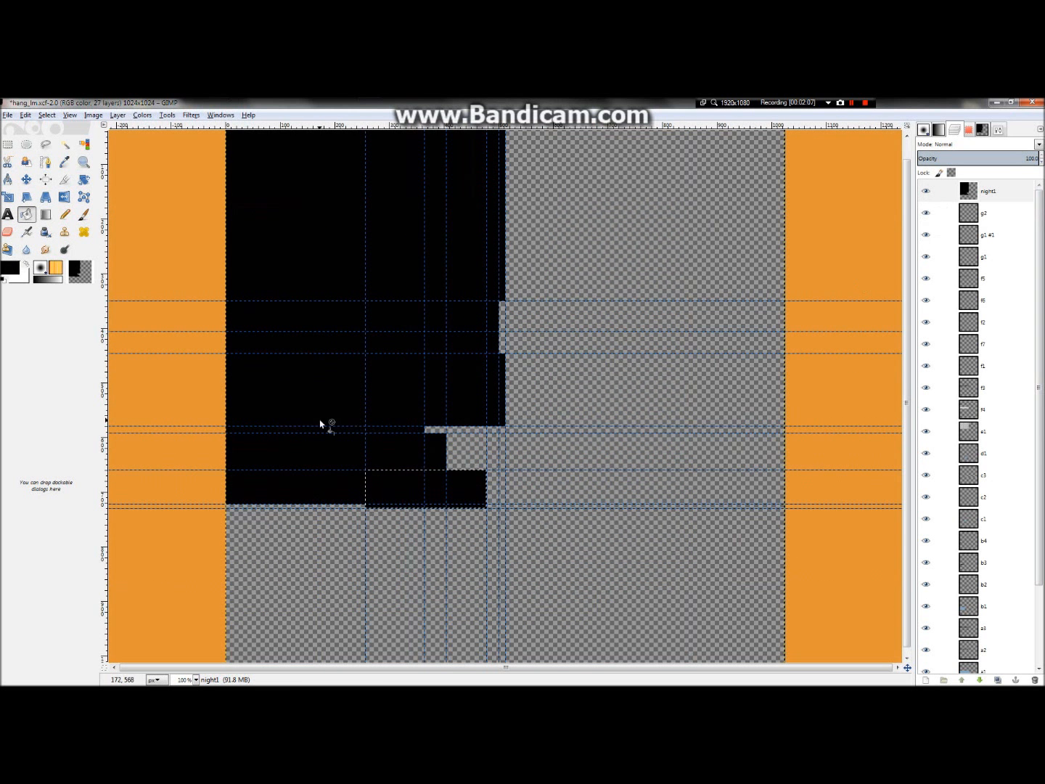
{"action": "scroll", "coordinate": [321, 424], "scroll_direction": "up", "scroll_amount": 1}
{"action": "left_click_drag", "start_coordinate": [1006, 153], "coordinate": [994, 161]}
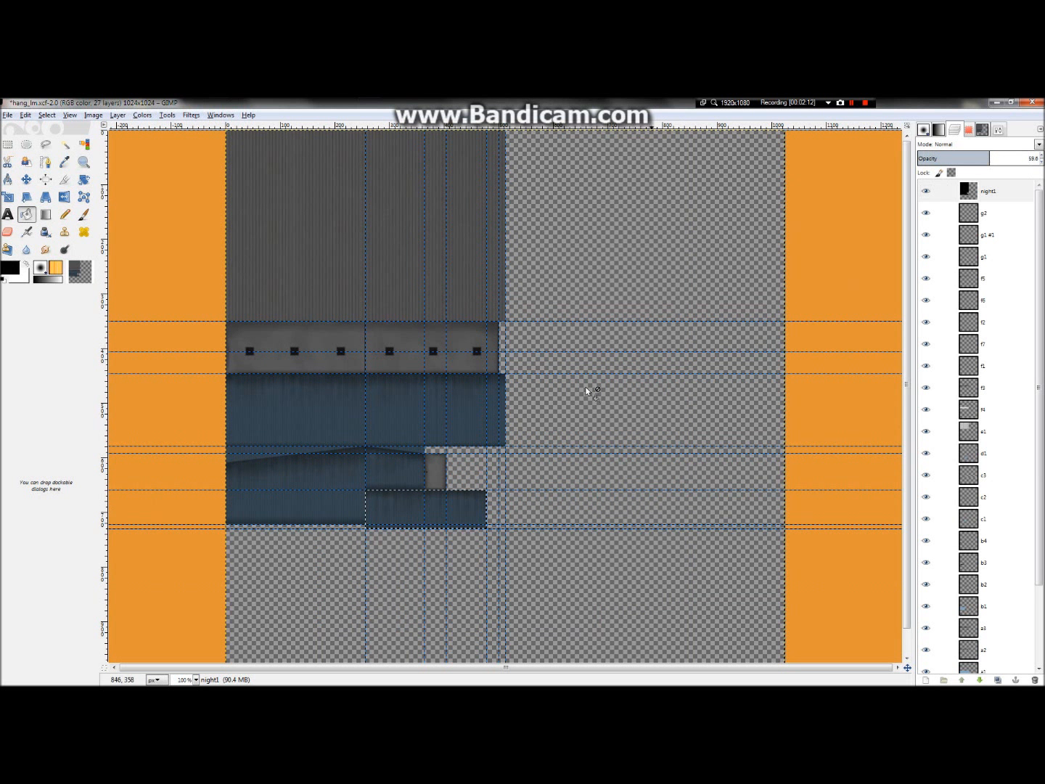
Replace the selection around the lowest wall section and examine the darkened walls and the window row
{"action": "scroll", "coordinate": [533, 439], "scroll_direction": "down", "scroll_amount": 2, "text": "ctrl"}
{"action": "scroll", "coordinate": [413, 306], "scroll_direction": "up", "scroll_amount": 1, "text": "ctrl"}
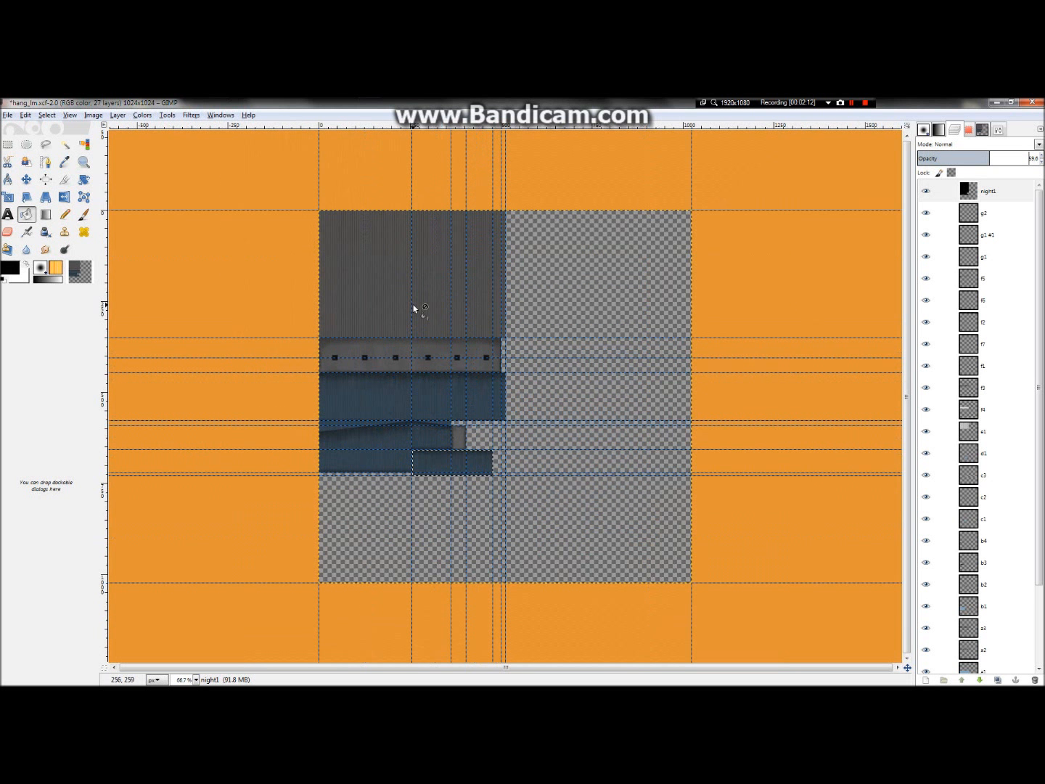
{"action": "left_click", "coordinate": [45, 115]}
{"action": "left_click", "coordinate": [55, 129]}
{"action": "scroll", "coordinate": [461, 328], "scroll_direction": "up", "scroll_amount": 2, "text": "ctrl"}
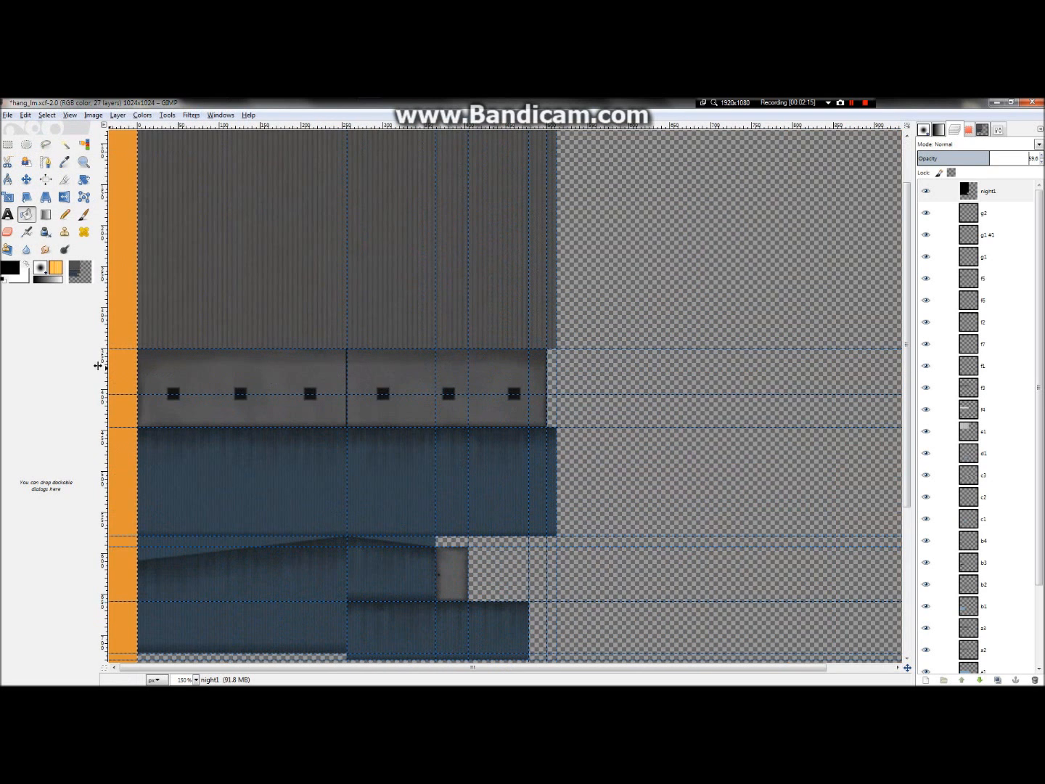
{"action": "scroll", "coordinate": [229, 428], "scroll_direction": "up", "scroll_amount": 1, "text": "ctrl"}
{"action": "scroll", "coordinate": [257, 409], "scroll_direction": "down", "scroll_amount": 2, "text": "ctrl"}
{"action": "scroll", "coordinate": [246, 401], "scroll_direction": "up", "scroll_amount": 2, "text": "ctrl"}
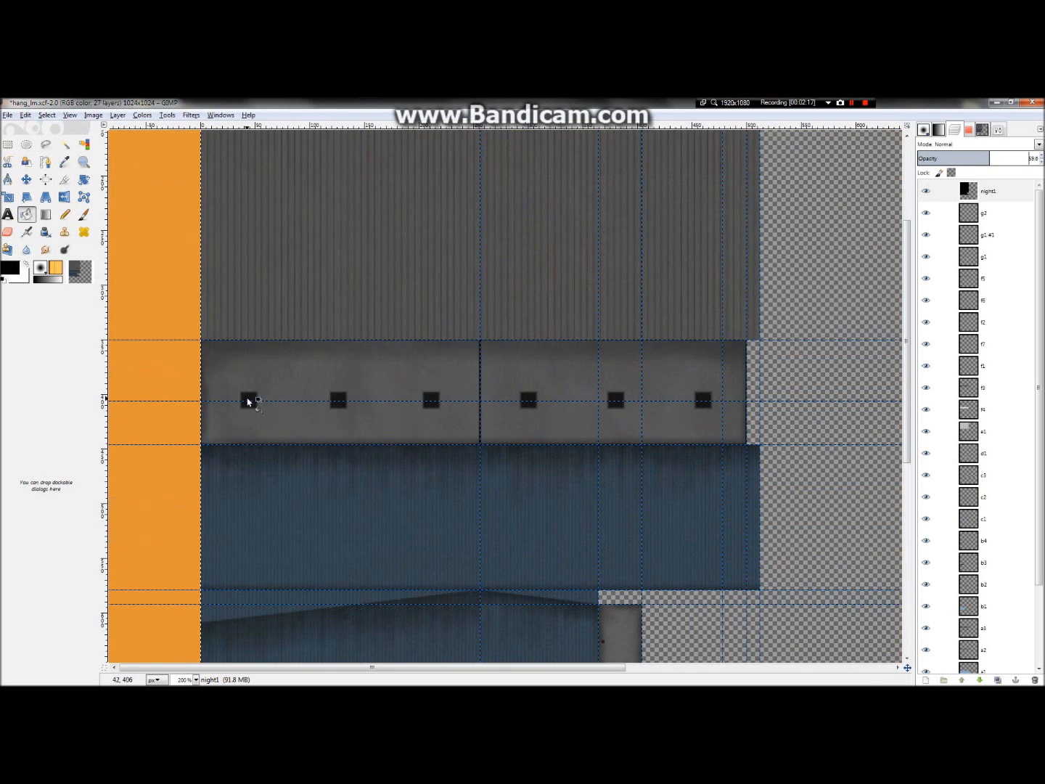
{"action": "scroll", "coordinate": [229, 402], "scroll_direction": "up", "scroll_amount": 2, "text": "ctrl"}
{"action": "scroll", "coordinate": [582, 410], "scroll_direction": "down", "scroll_amount": 1, "text": "ctrl"}
{"action": "scroll", "coordinate": [591, 410], "scroll_direction": "down", "scroll_amount": 2, "text": "ctrl"}
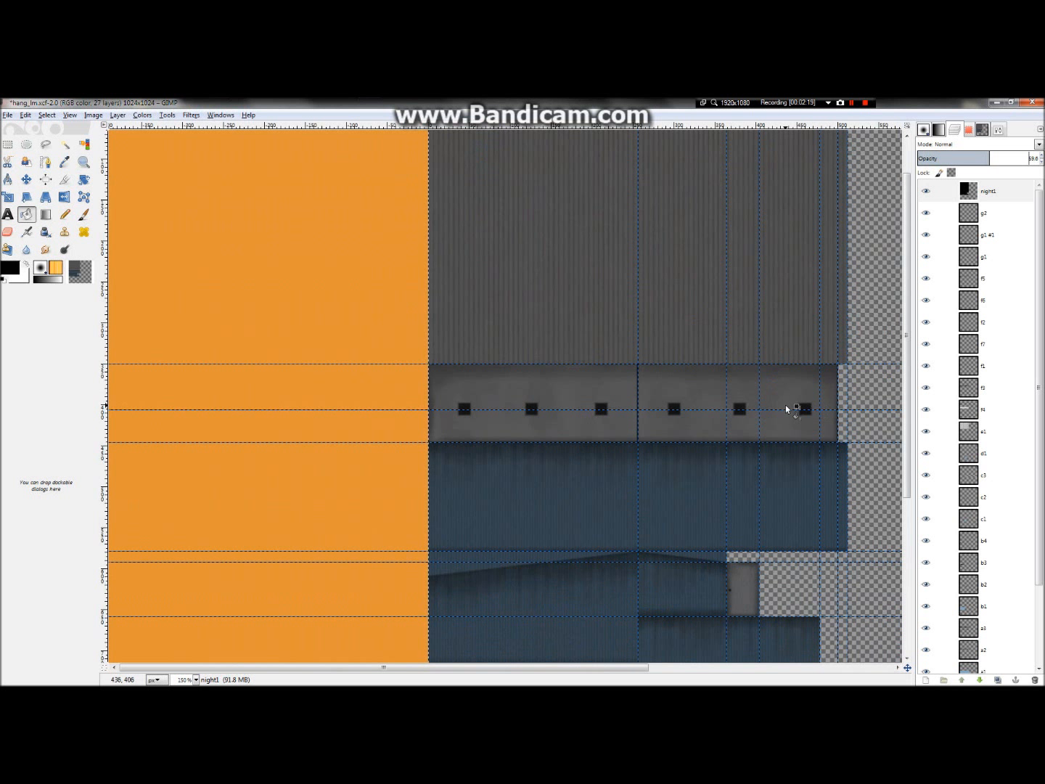
{"action": "scroll", "coordinate": [777, 515], "scroll_direction": "up", "scroll_amount": 1, "text": "ctrl"}
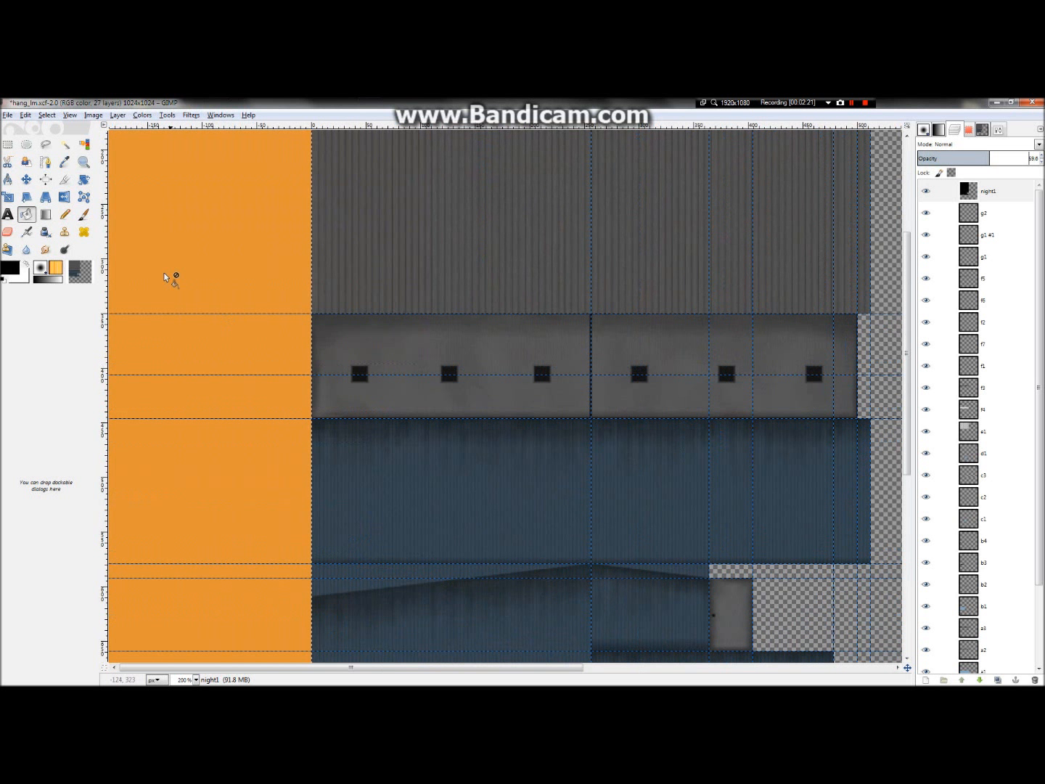
Select the full blue wall band directly beneath the window row, 512 × 133 pixels
{"action": "left_click", "coordinate": [8, 144]}
{"action": "left_click_drag", "start_coordinate": [344, 436], "coordinate": [870, 563]}
{"action": "left_click_drag", "start_coordinate": [373, 450], "coordinate": [343, 435]}
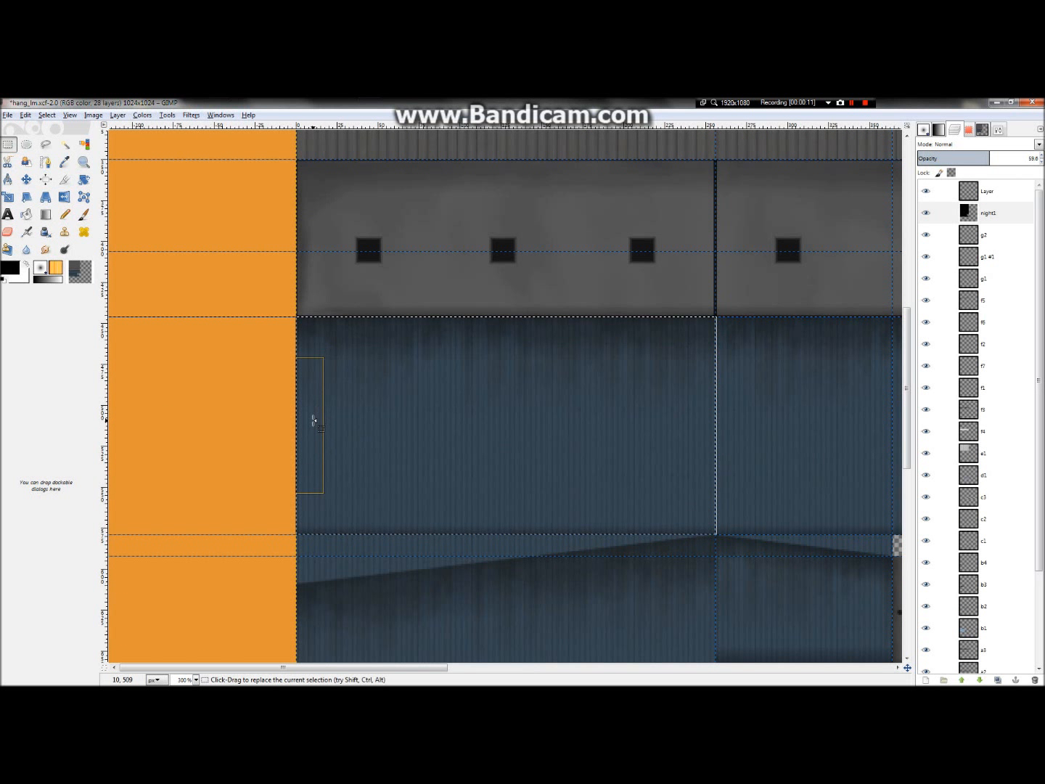
{"action": "mouse_move", "coordinate": [312, 421]}
{"action": "left_mouse_down"}
{"action": "mouse_move", "coordinate": [502, 429]}
{"action": "mouse_move", "coordinate": [313, 432]}
{"action": "left_mouse_up"}
{"action": "scroll", "coordinate": [344, 394], "scroll_direction": "down", "scroll_amount": 2, "text": "ctrl"}
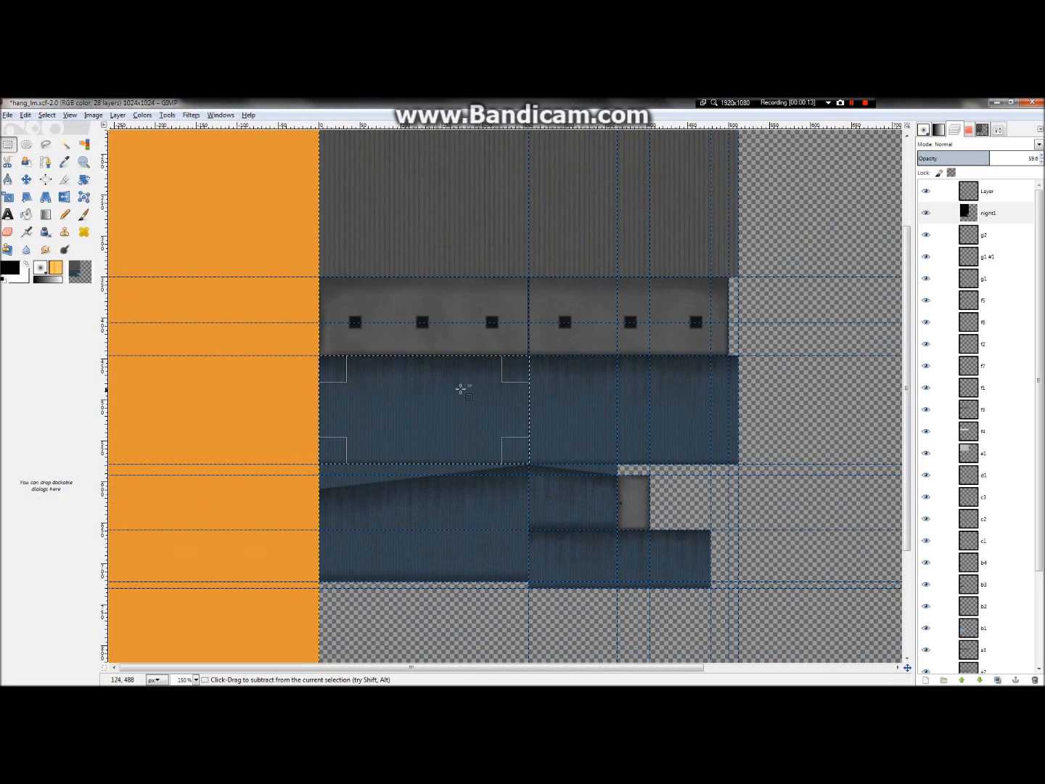
{"action": "left_click_drag", "start_coordinate": [524, 403], "coordinate": [726, 411]}
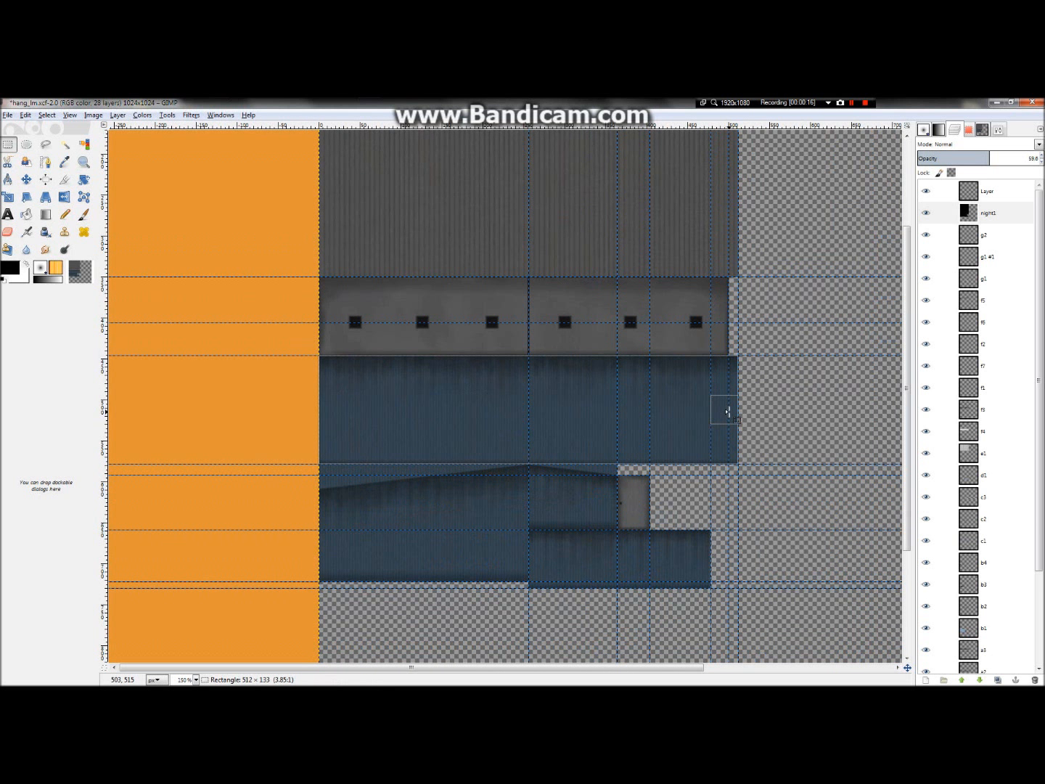
{"action": "scroll", "coordinate": [421, 394], "scroll_direction": "up", "scroll_amount": 3, "text": "ctrl"}
{"action": "scroll", "coordinate": [264, 299], "scroll_direction": "down", "scroll_amount": 1, "text": "ctrl"}
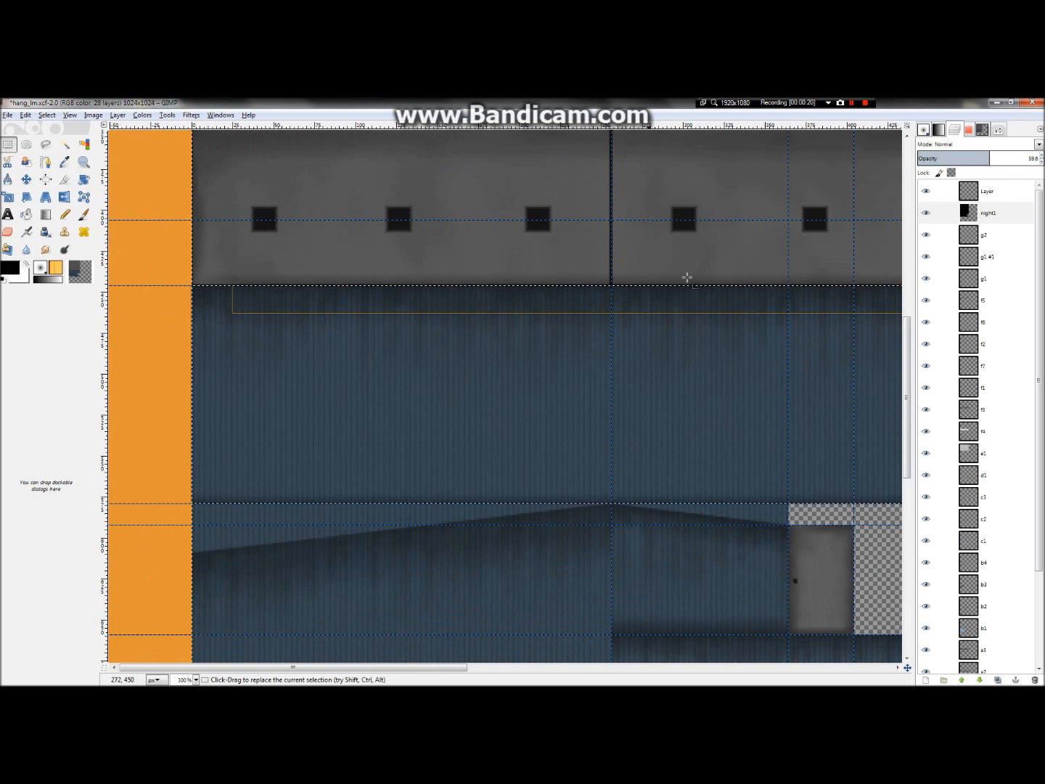
Raise the night1 layer's opacity to 72.2 for a darker night effect
{"action": "left_click", "coordinate": [995, 191]}
{"action": "left_click", "coordinate": [1004, 212]}
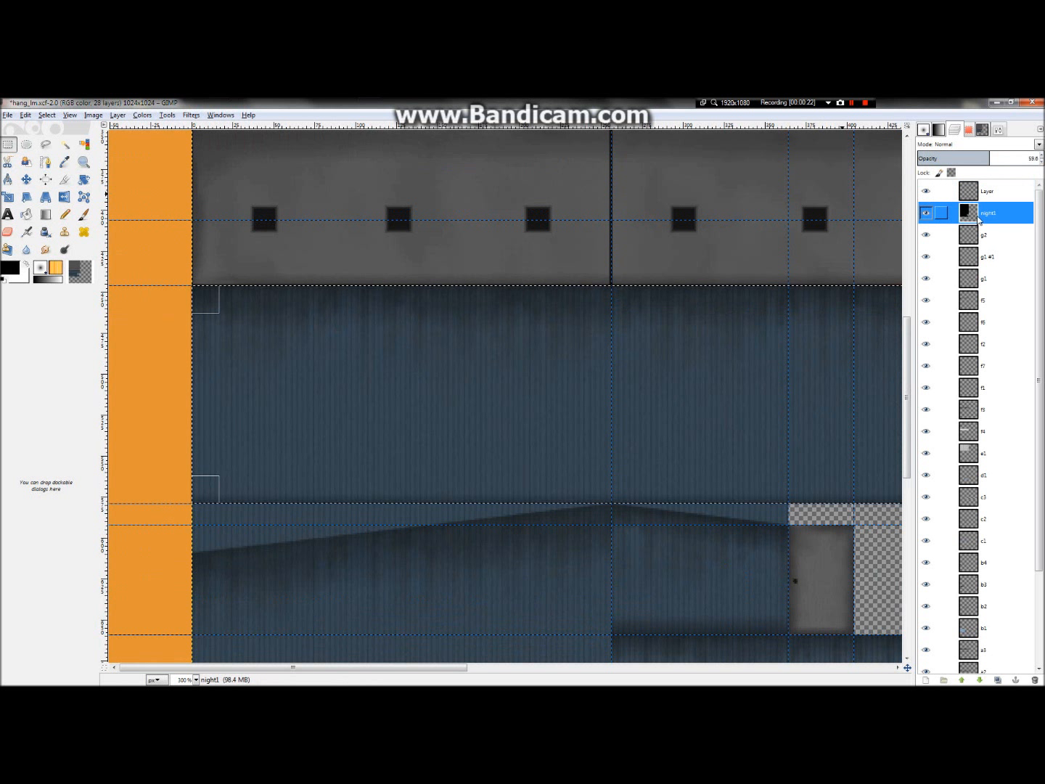
{"action": "scroll", "coordinate": [294, 345], "scroll_direction": "down", "scroll_amount": 3, "text": "ctrl"}
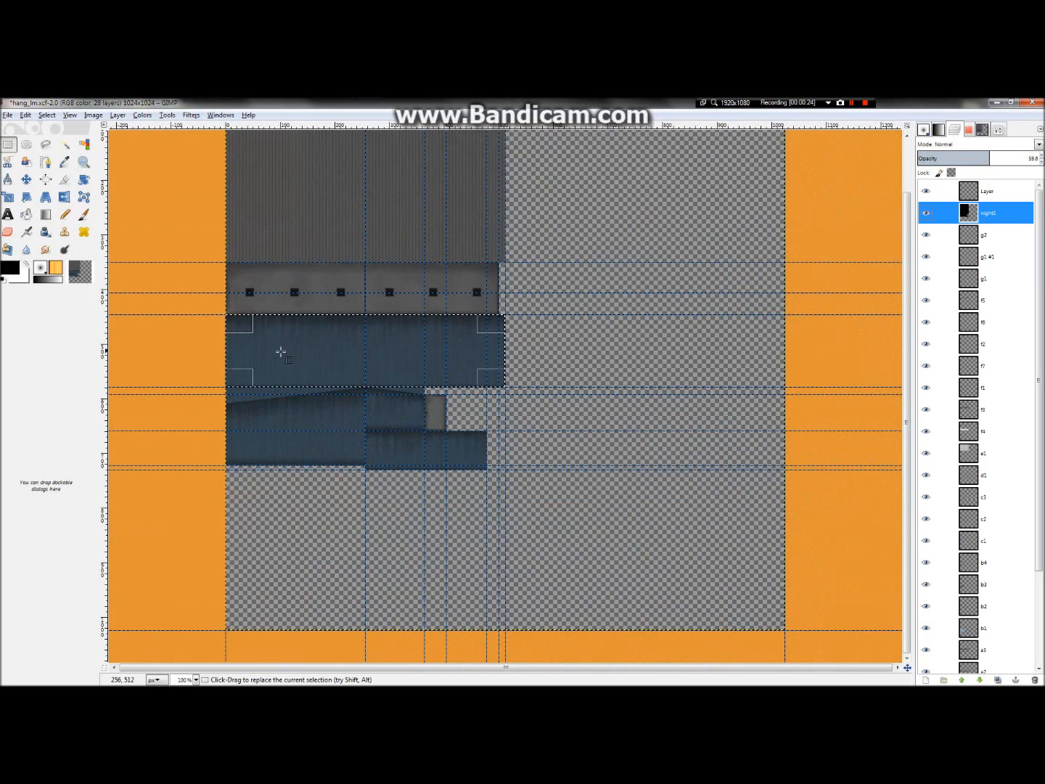
{"action": "scroll", "coordinate": [212, 337], "scroll_direction": "up", "scroll_amount": 2, "text": "ctrl"}
{"action": "mouse_move", "coordinate": [1003, 158]}
{"action": "left_mouse_down"}
{"action": "mouse_move", "coordinate": [1016, 159]}
{"action": "mouse_move", "coordinate": [1005, 158]}
{"action": "left_mouse_up"}
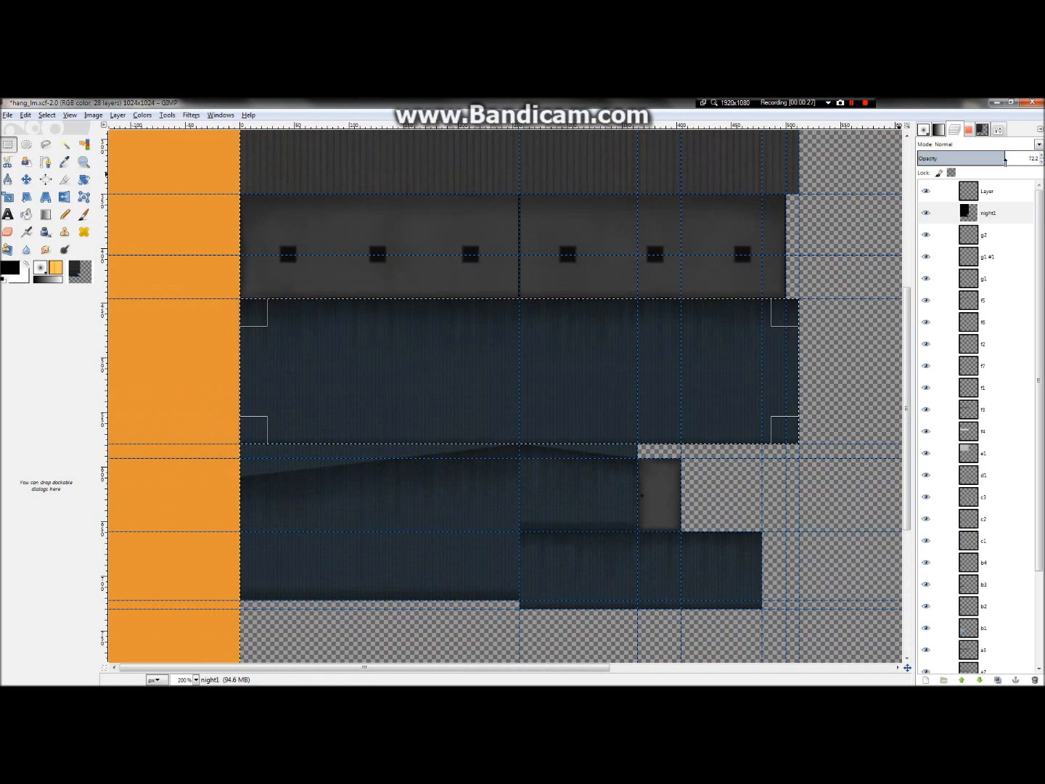
Rename the new empty layer above night1 to night2
{"action": "left_click", "coordinate": [972, 194]}
{"action": "right_click", "coordinate": [1001, 199]}
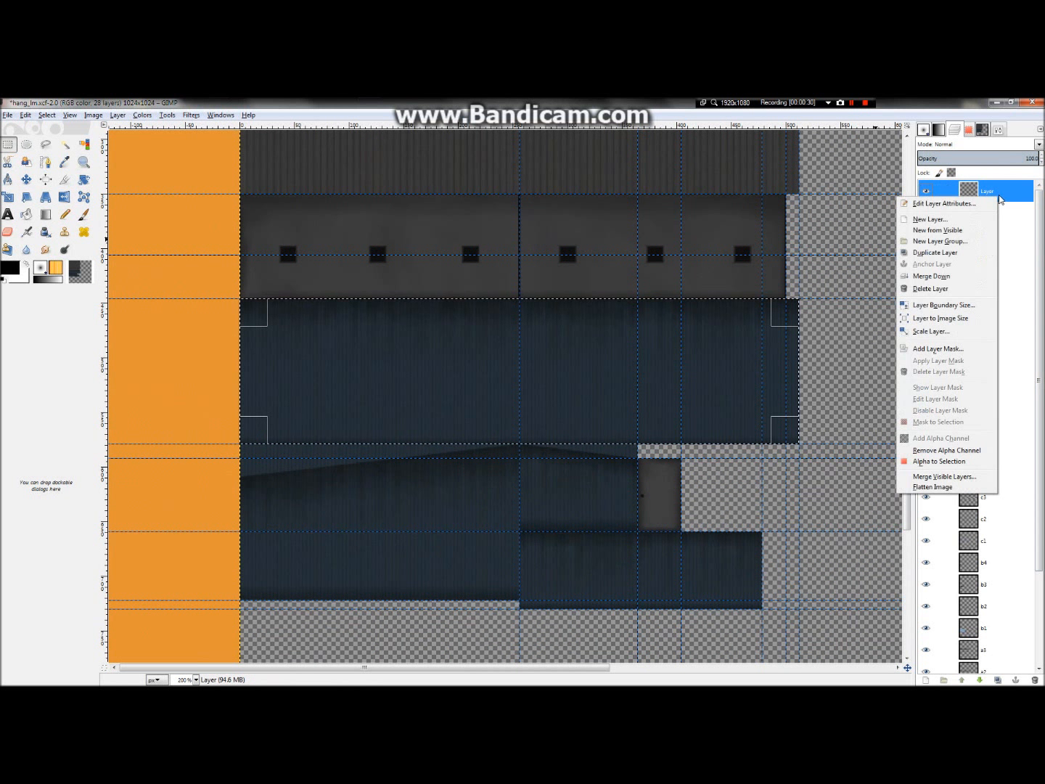
{"action": "left_click", "coordinate": [940, 203]}
{"action": "type", "text": "night2"}
{"action": "key", "text": "Return"}
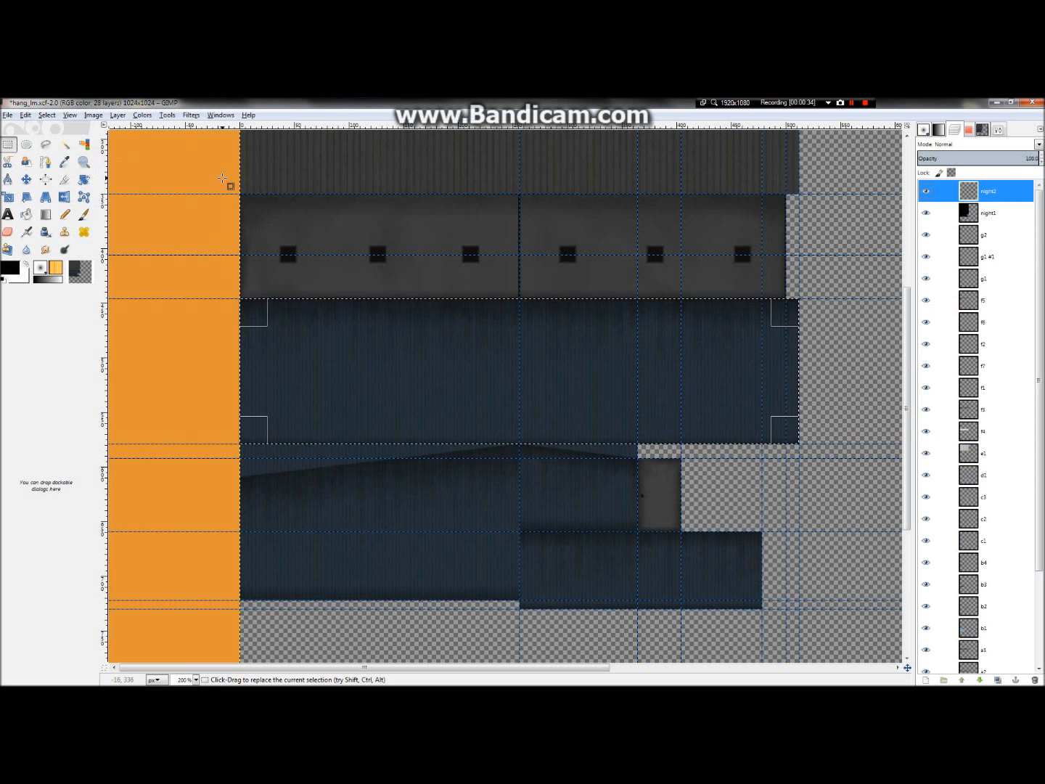
Make a tall elliptical selection between the first two windows, reaching from above them down into the blue wall
{"action": "scroll", "coordinate": [314, 323], "scroll_direction": "up", "scroll_amount": 2, "text": "ctrl"}
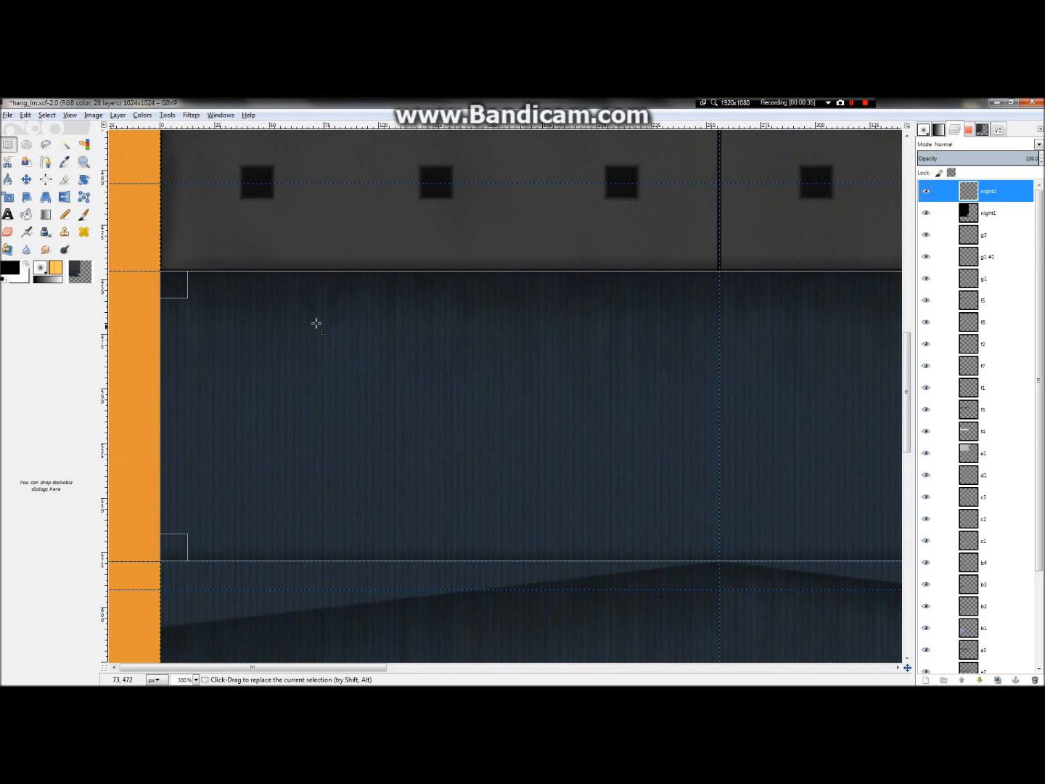
{"action": "left_click", "coordinate": [29, 146]}
{"action": "left_click_drag", "start_coordinate": [228, 225], "coordinate": [476, 439]}
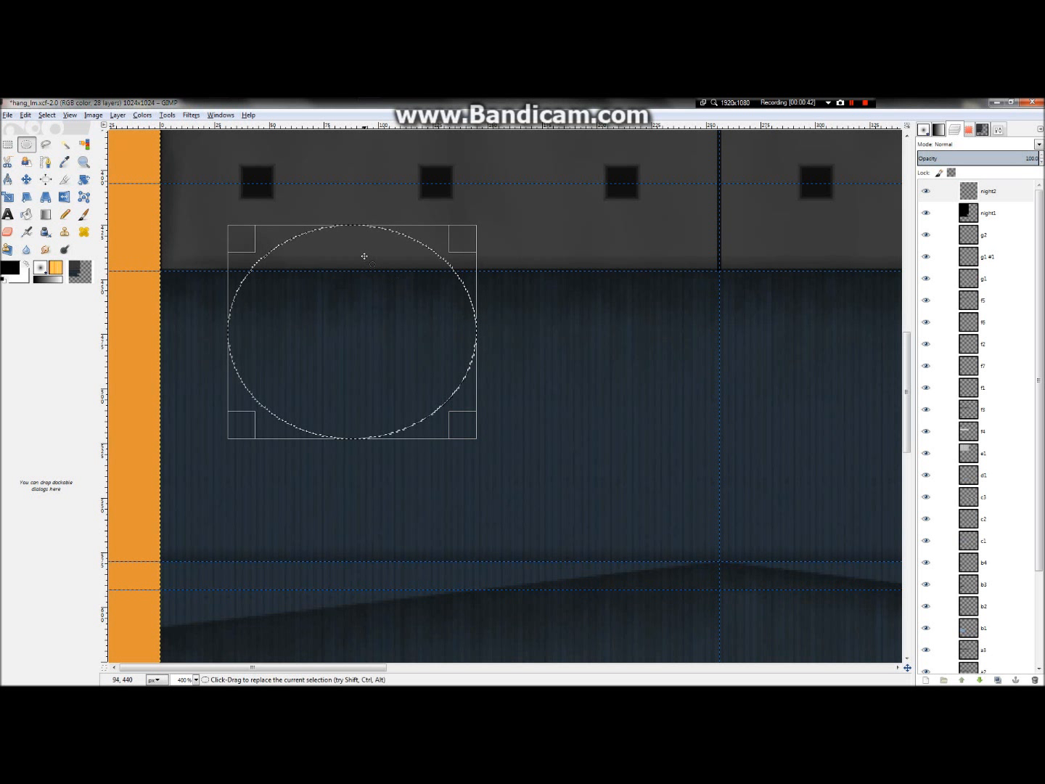
{"action": "left_click_drag", "start_coordinate": [357, 240], "coordinate": [369, 193]}
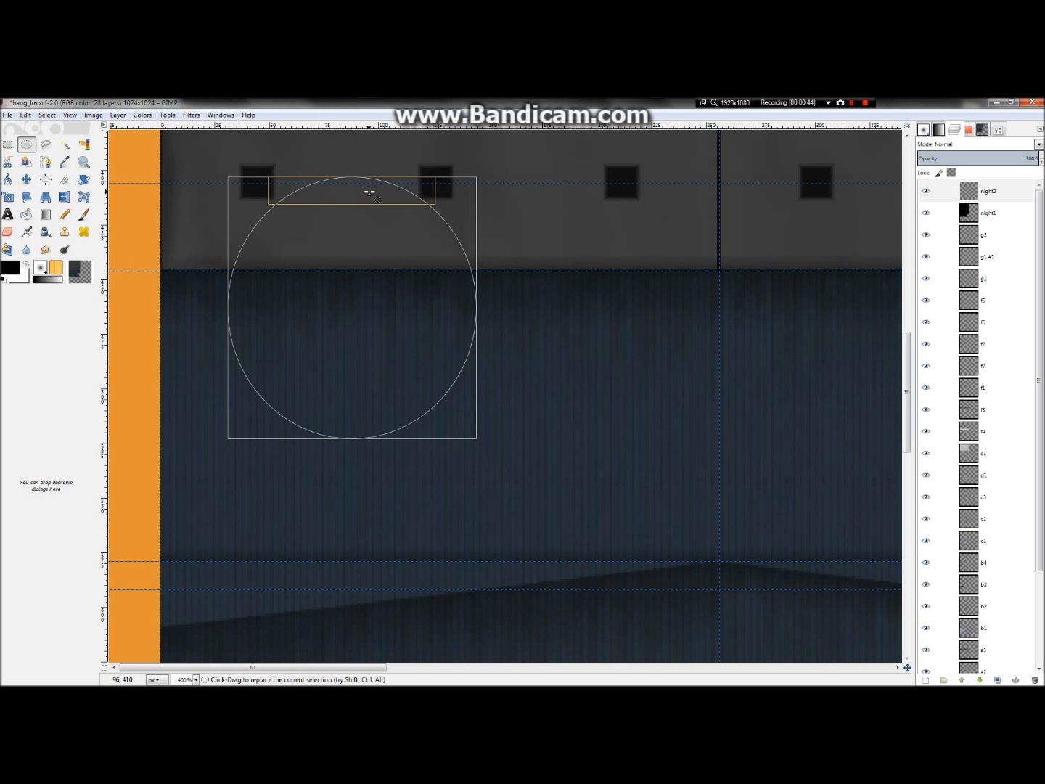
{"action": "left_click_drag", "start_coordinate": [367, 436], "coordinate": [366, 401]}
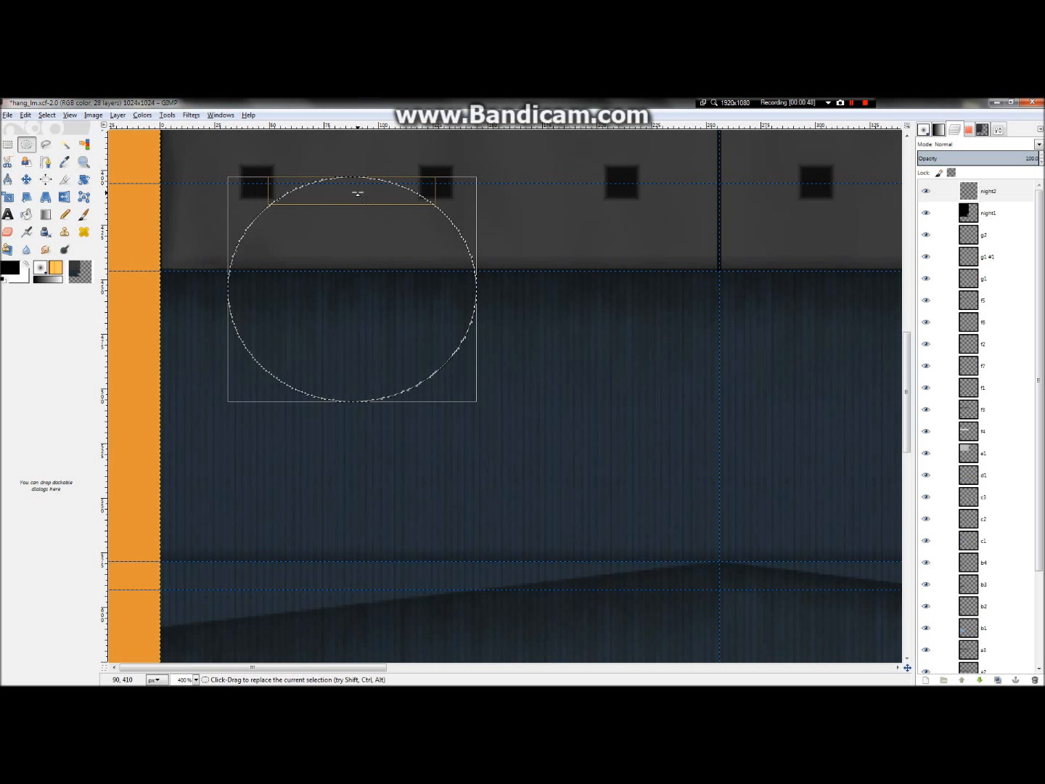
{"action": "left_click_drag", "start_coordinate": [357, 194], "coordinate": [358, 151]}
{"action": "left_click_drag", "start_coordinate": [356, 384], "coordinate": [360, 446]}
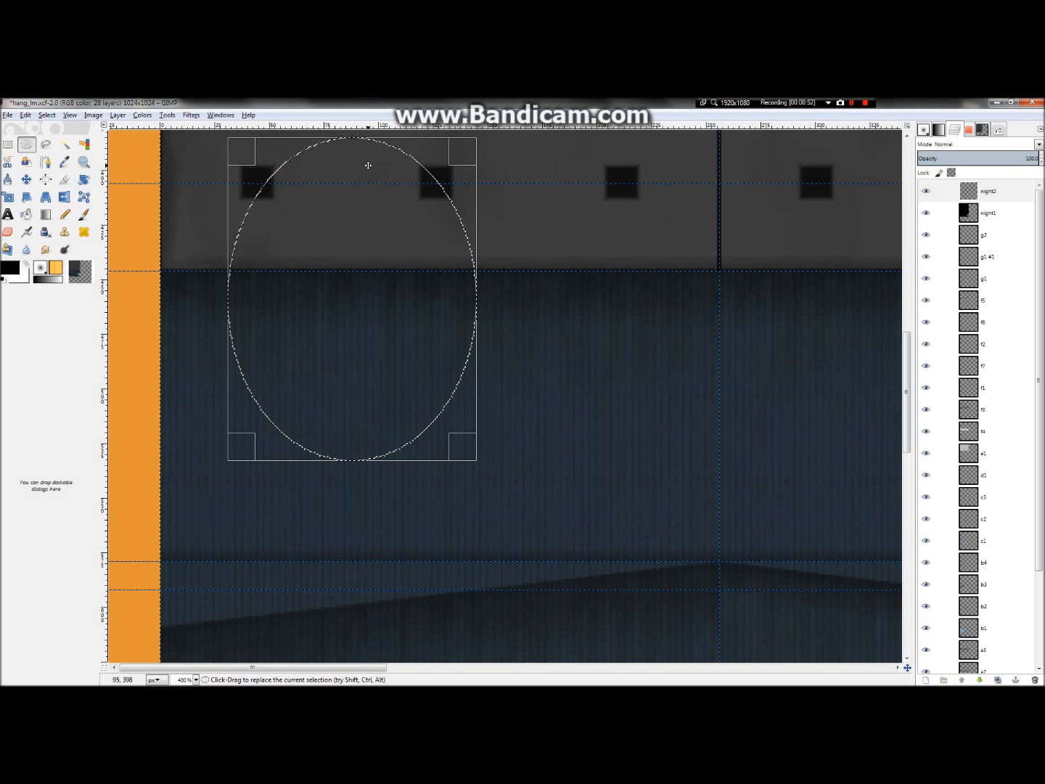
{"action": "left_click_drag", "start_coordinate": [365, 145], "coordinate": [357, 173]}
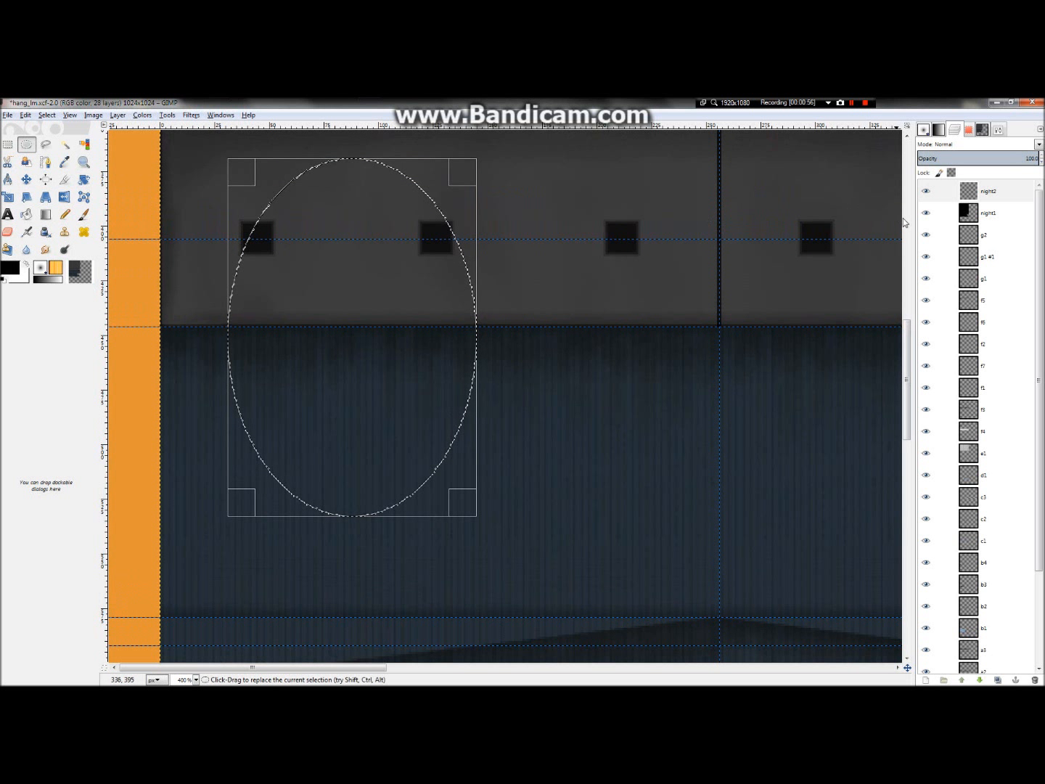
Set the gradient to FG to Transparent, try a long black fade from the ellipse's lower tip to its centre, and undo it
{"action": "left_click", "coordinate": [49, 281]}
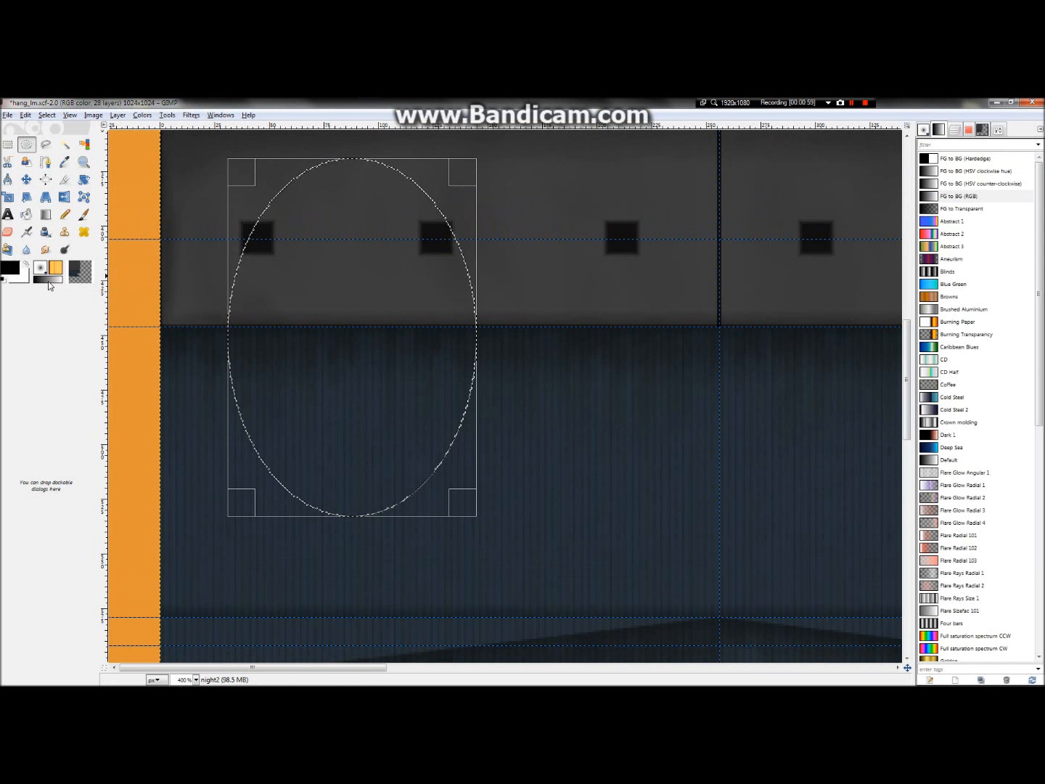
{"action": "left_click", "coordinate": [984, 213]}
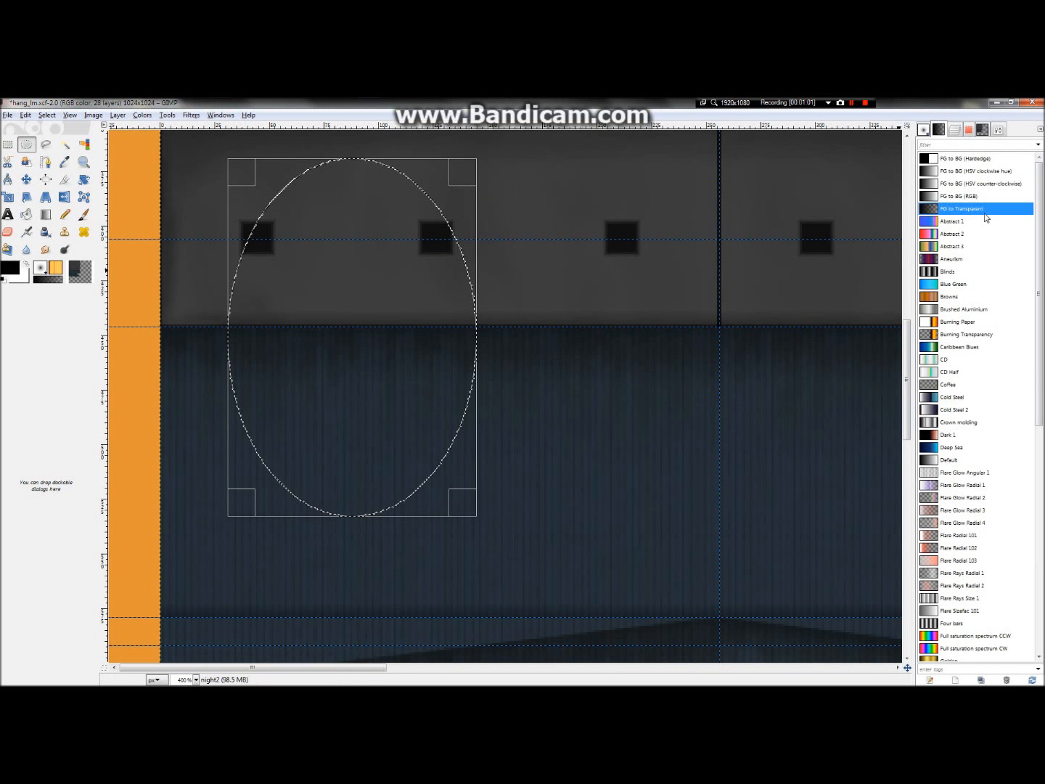
{"action": "left_click", "coordinate": [951, 128]}
{"action": "left_click", "coordinate": [46, 213]}
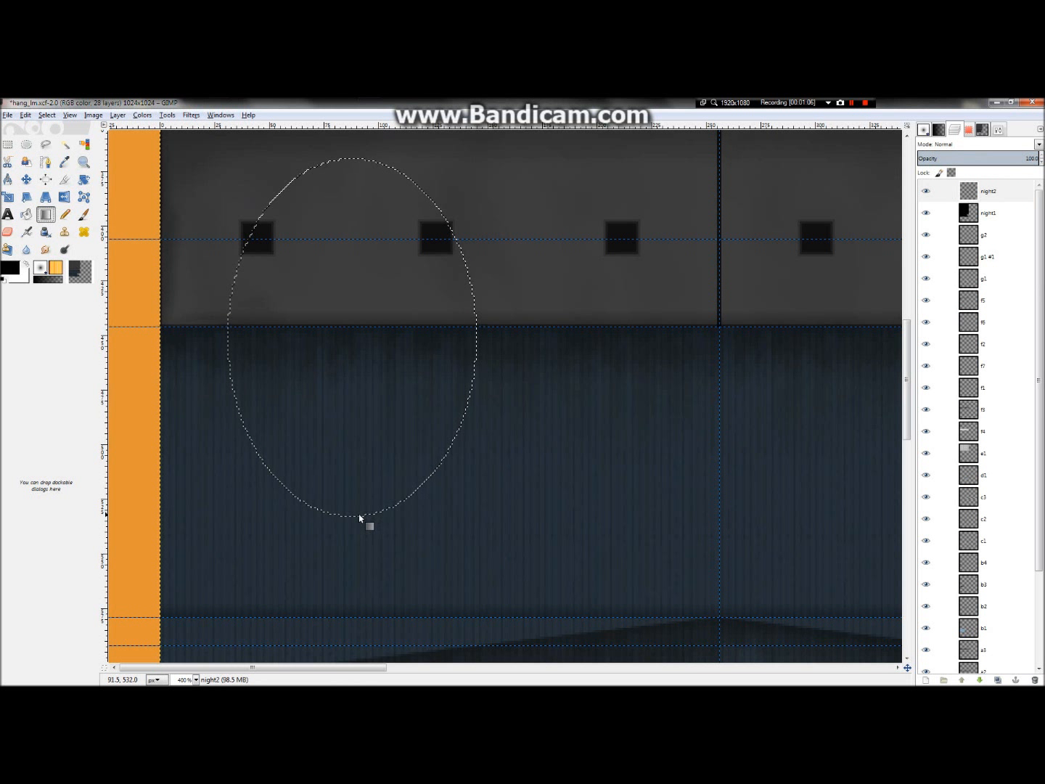
{"action": "left_click_drag", "start_coordinate": [351, 514], "coordinate": [356, 344]}
{"action": "key", "text": "ctrl+z"}
Try short black fades inside the ellipse's lower tip and lower-right edge, and undo them
{"action": "left_click_drag", "start_coordinate": [348, 516], "coordinate": [350, 484]}
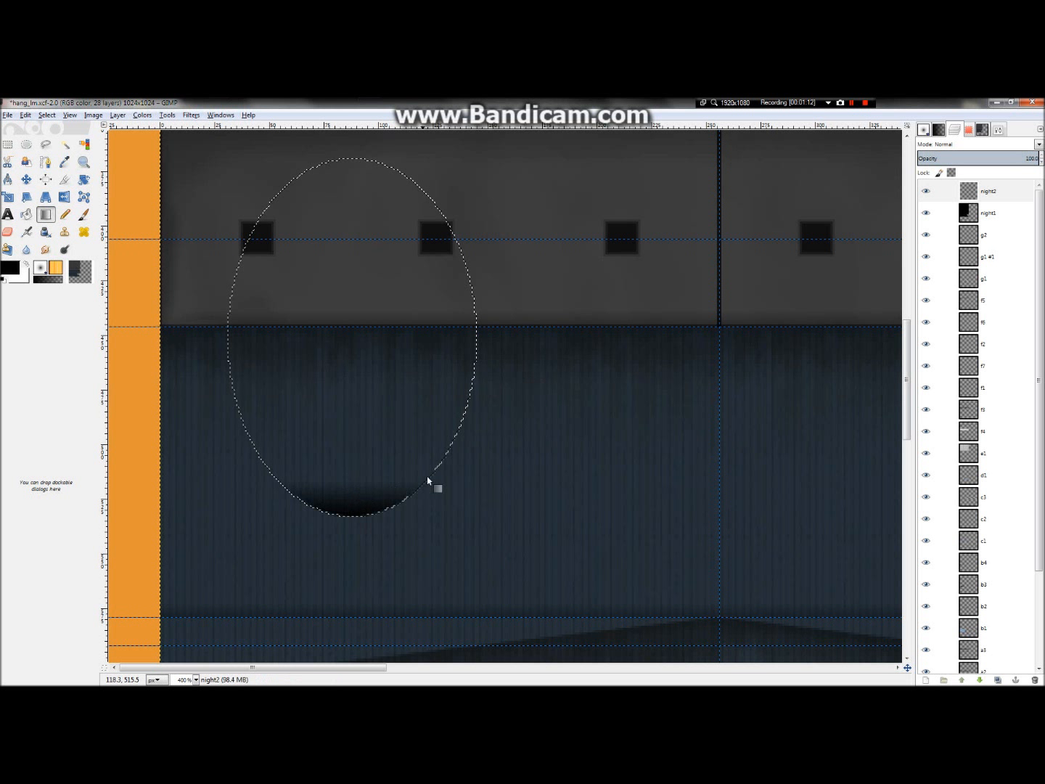
{"action": "left_click_drag", "start_coordinate": [427, 476], "coordinate": [427, 477]}
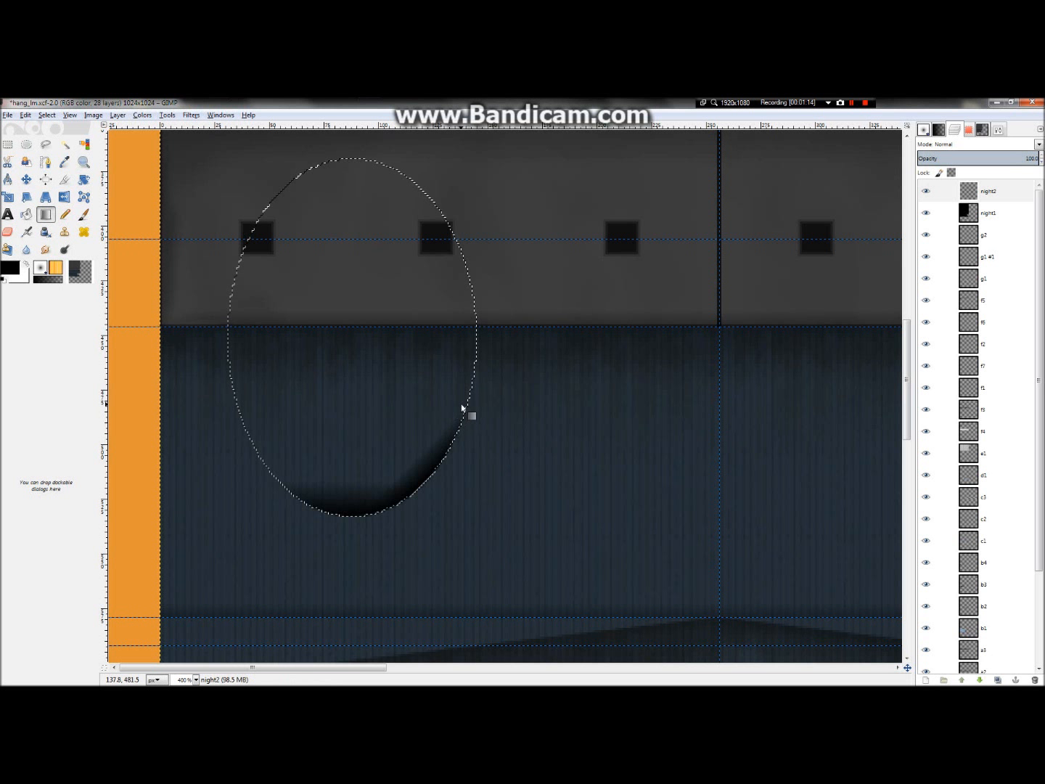
{"action": "key", "text": "ctrl+z"}
{"action": "left_click_drag", "start_coordinate": [463, 409], "coordinate": [453, 392]}
{"action": "key", "text": "ctrl+z"}
{"action": "key", "text": "ctrl+z"}
{"action": "key", "text": "ctrl+z"}
{"action": "scroll", "coordinate": [348, 393], "scroll_direction": "down", "scroll_amount": 2, "text": "ctrl"}
{"action": "scroll", "coordinate": [323, 468], "scroll_direction": "up", "scroll_amount": 2, "text": "ctrl"}
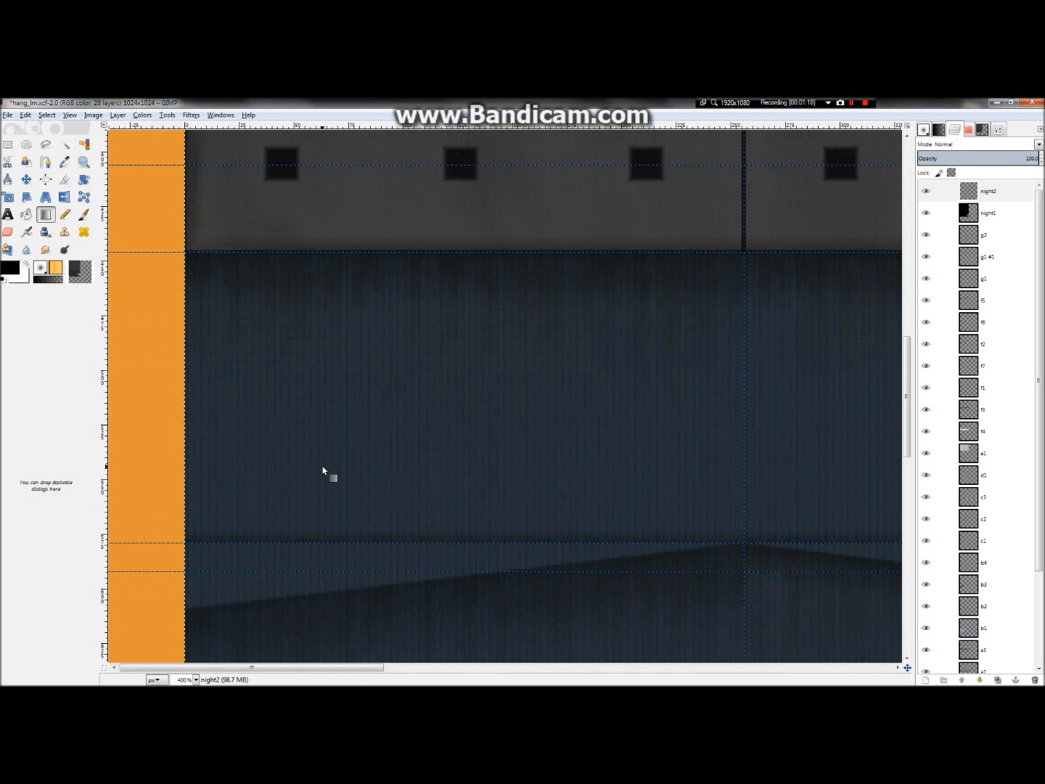
{"action": "scroll", "coordinate": [429, 298], "scroll_direction": "up", "scroll_amount": 2, "text": "ctrl"}
{"action": "scroll", "coordinate": [376, 221], "scroll_direction": "down", "scroll_amount": 2, "text": "ctrl"}
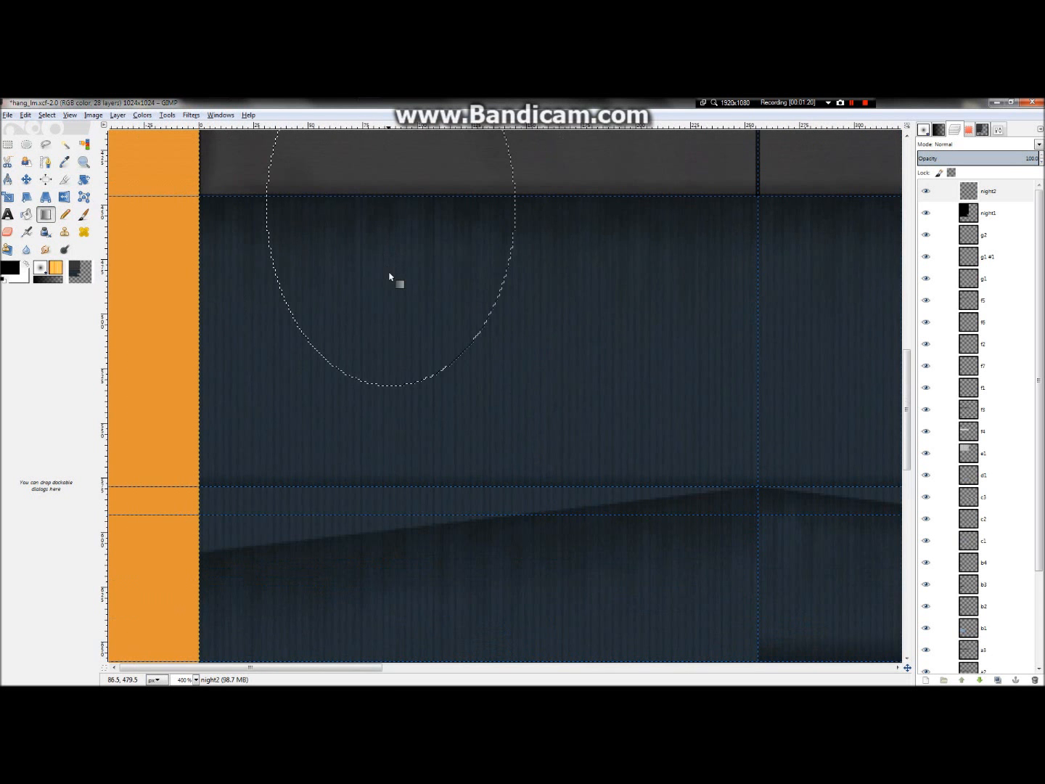
{"action": "scroll", "coordinate": [390, 284], "scroll_direction": "down", "scroll_amount": 1, "text": "ctrl"}
{"action": "scroll", "coordinate": [375, 167], "scroll_direction": "up", "scroll_amount": 3, "text": "ctrl"}
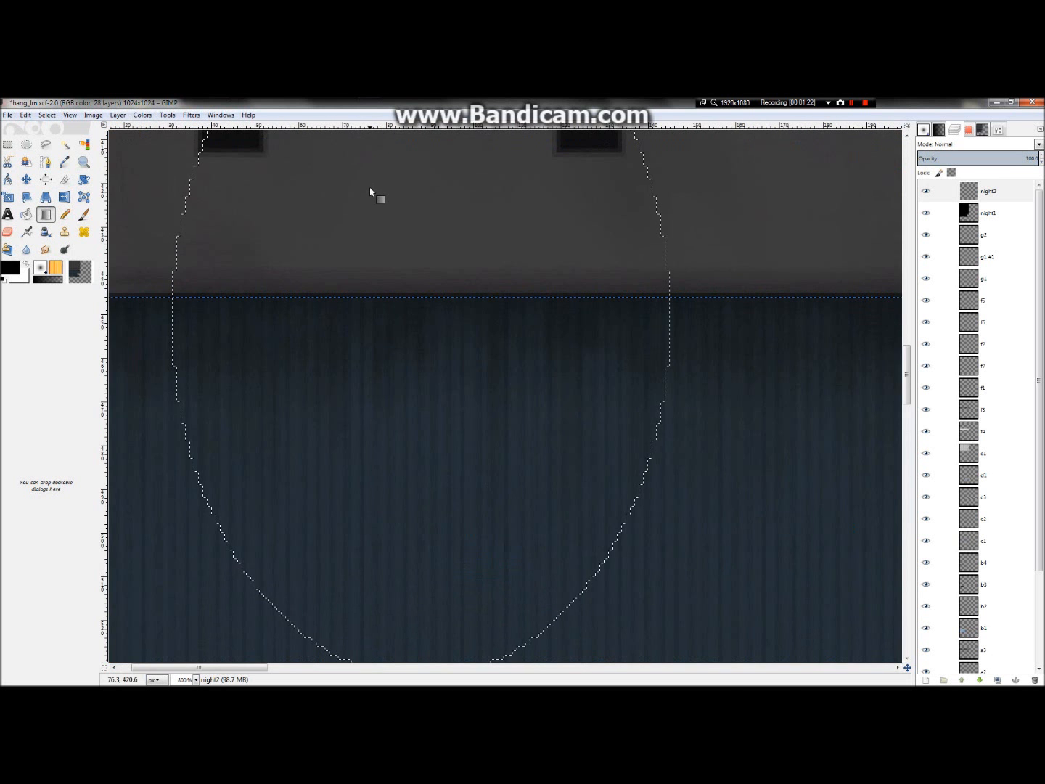
{"action": "scroll", "coordinate": [369, 193], "scroll_direction": "down", "scroll_amount": 1, "text": "ctrl"}
Make night1 the active layer and try erasing its black overlay along the inside of the ellipse's right edge
{"action": "left_click", "coordinate": [8, 233]}
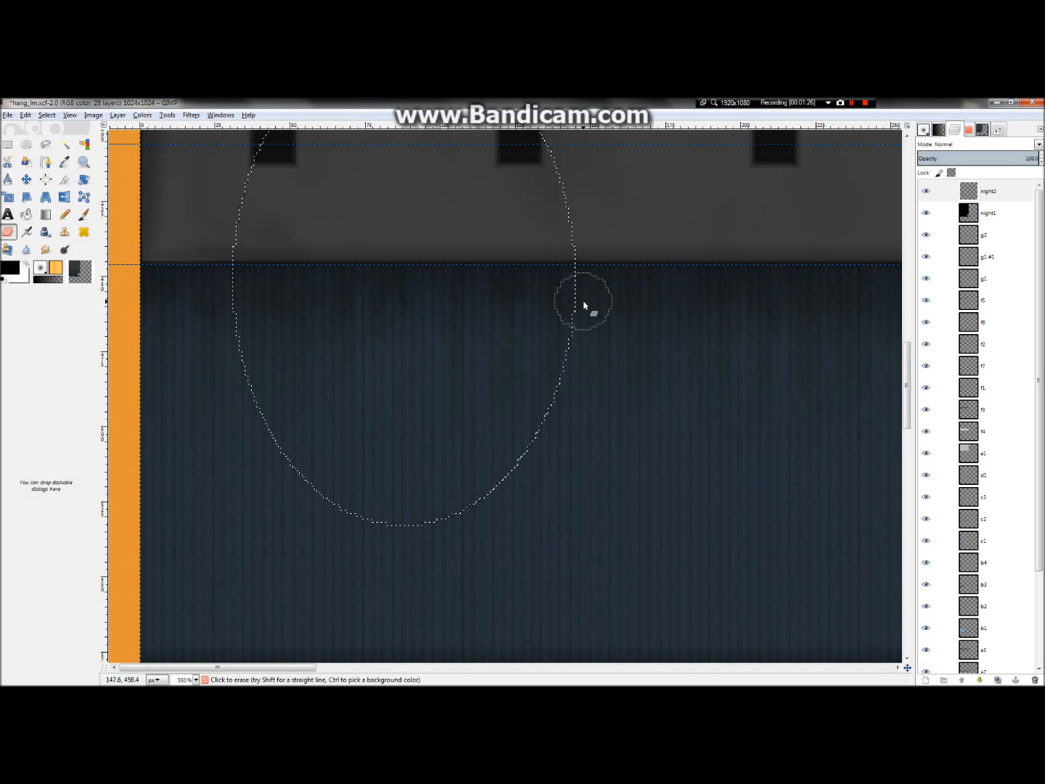
{"action": "key", "text": "ctrl+shift+a"}
{"action": "key", "text": "ctrl+z"}
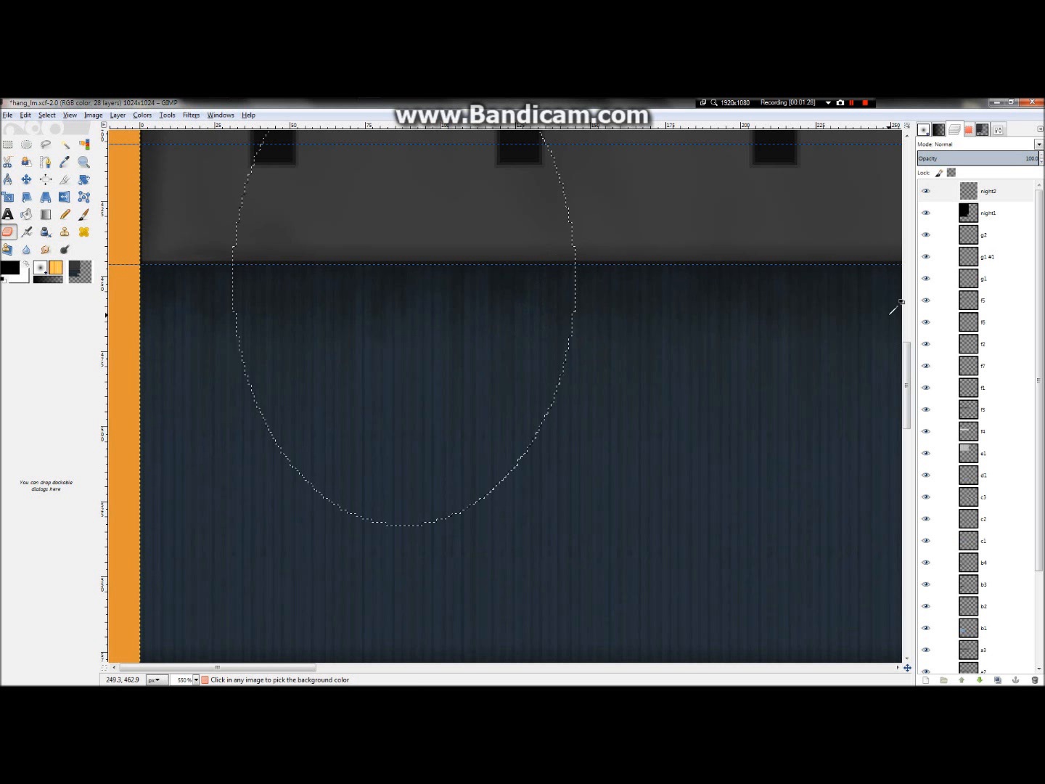
{"action": "left_click", "coordinate": [984, 217]}
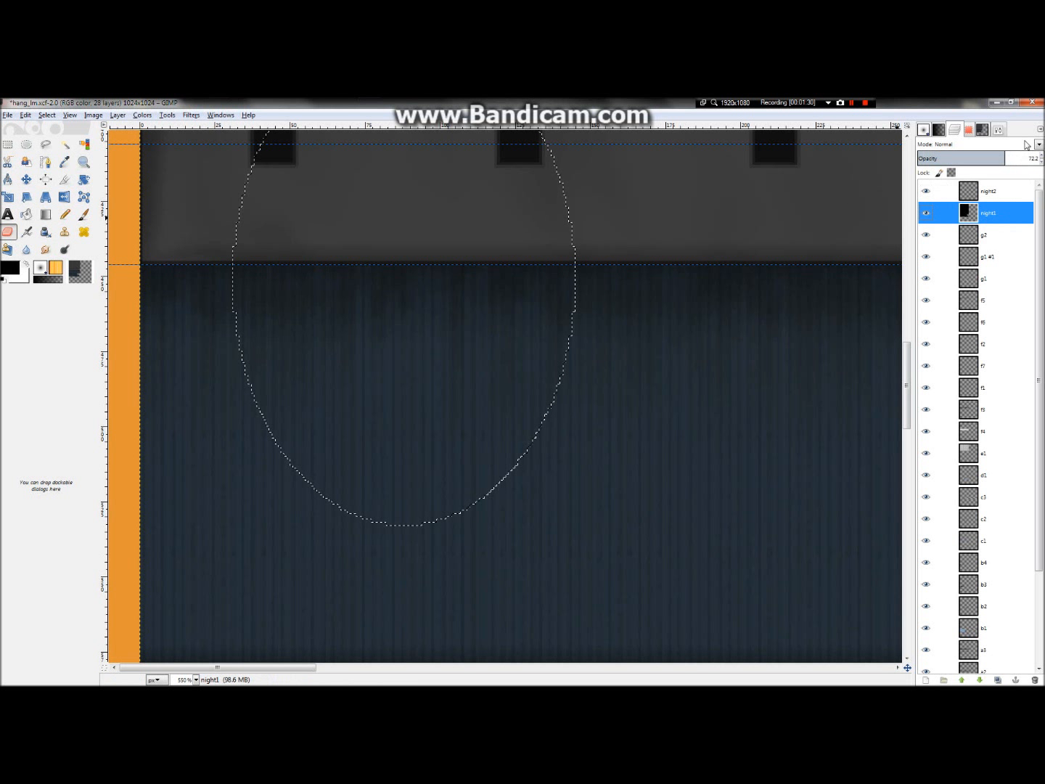
{"action": "left_click_drag", "start_coordinate": [573, 251], "coordinate": [571, 351]}
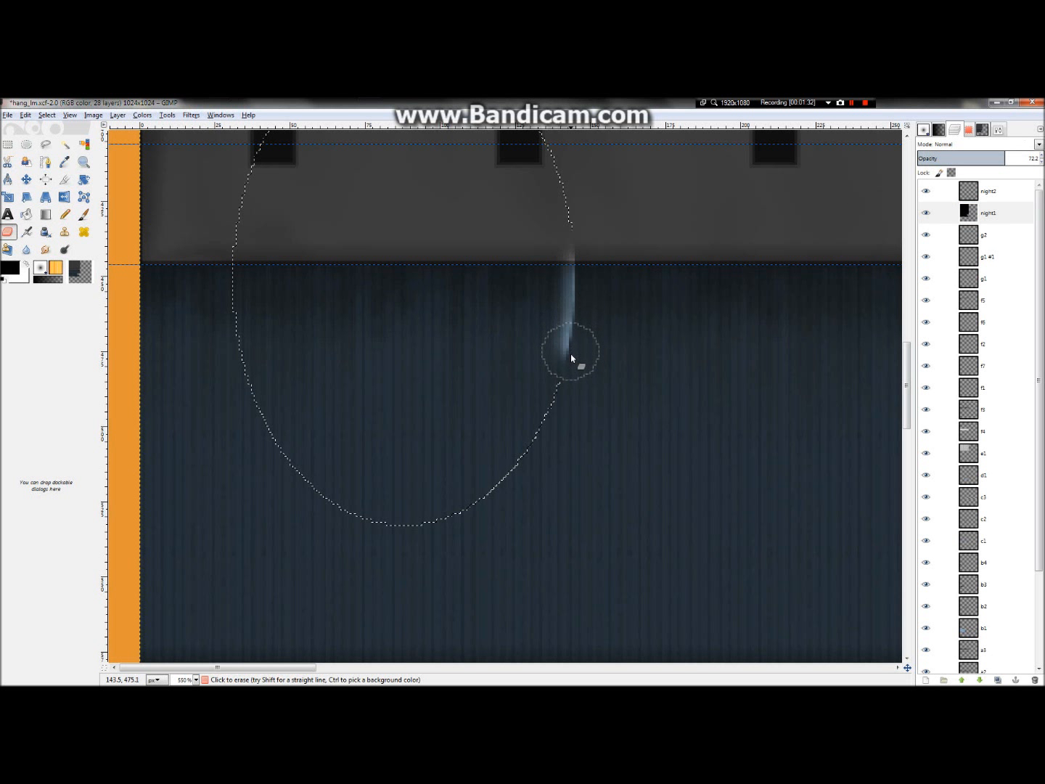
{"action": "left_click_drag", "start_coordinate": [560, 398], "coordinate": [546, 439]}
Try cutting the whole elliptical area out of the night1 layer, and undo the cut and the eraser strokes
{"action": "key", "text": "ctrl+x"}
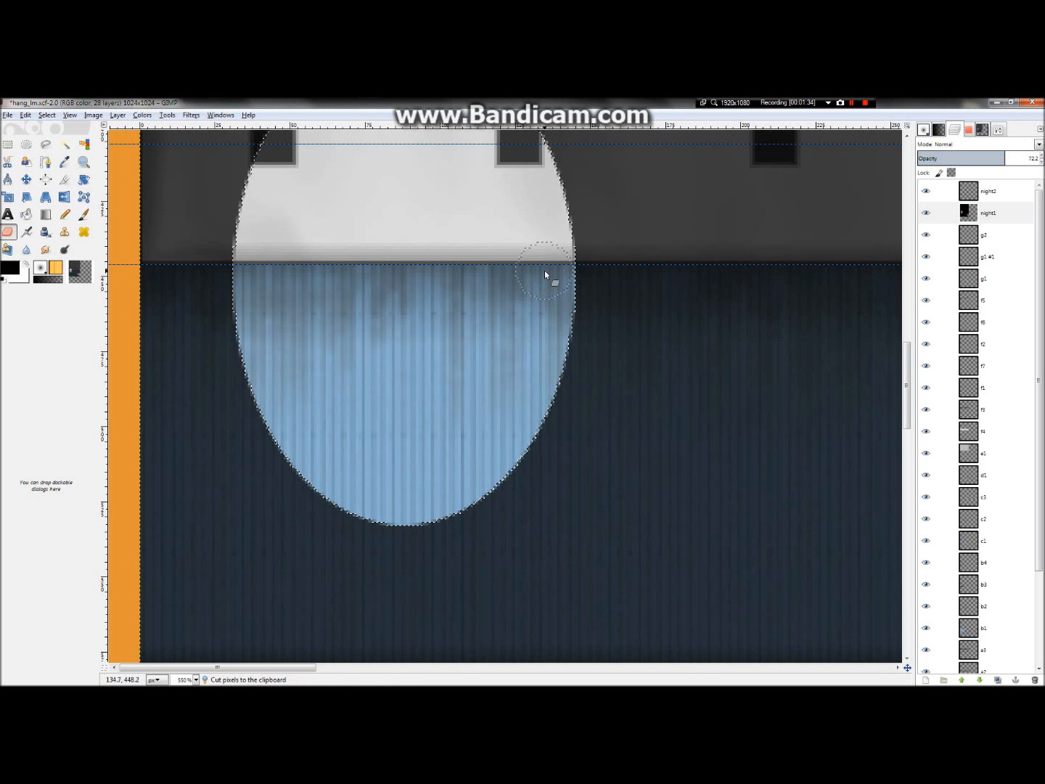
{"action": "key", "text": "ctrl+z"}
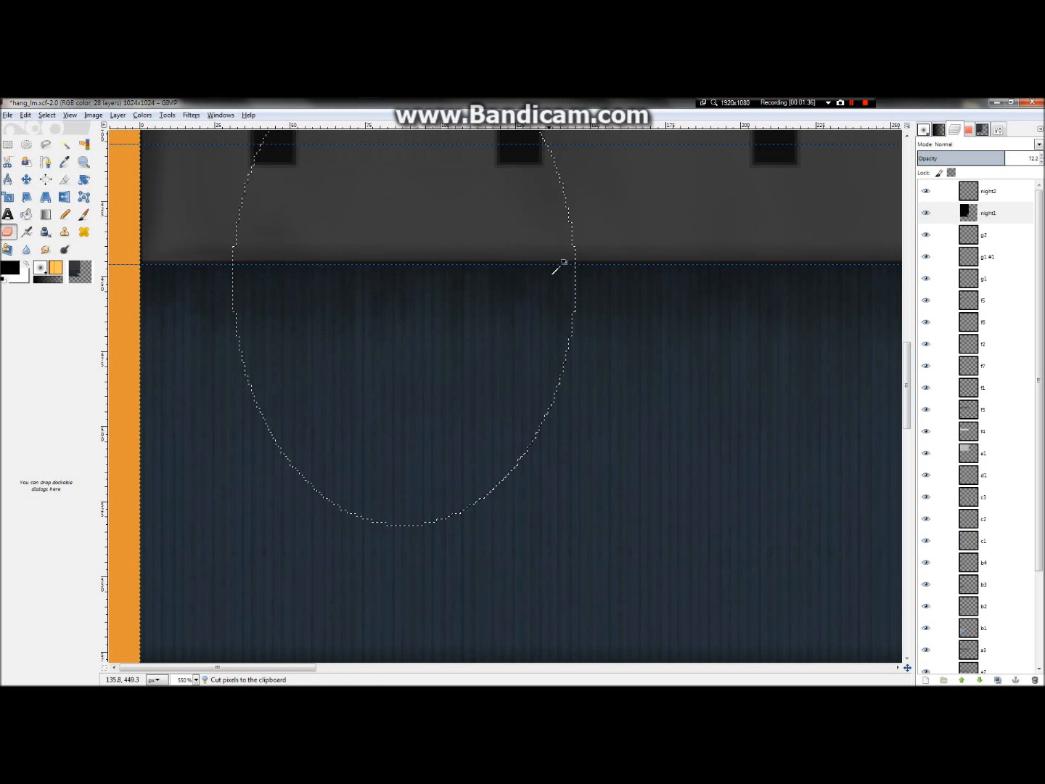
Try an eraser stroke on night1 just inside the ellipse's right edge, undo it, and set the eraser size to 55.95
{"action": "left_click_drag", "start_coordinate": [547, 279], "coordinate": [548, 325]}
{"action": "left_click", "coordinate": [999, 129]}
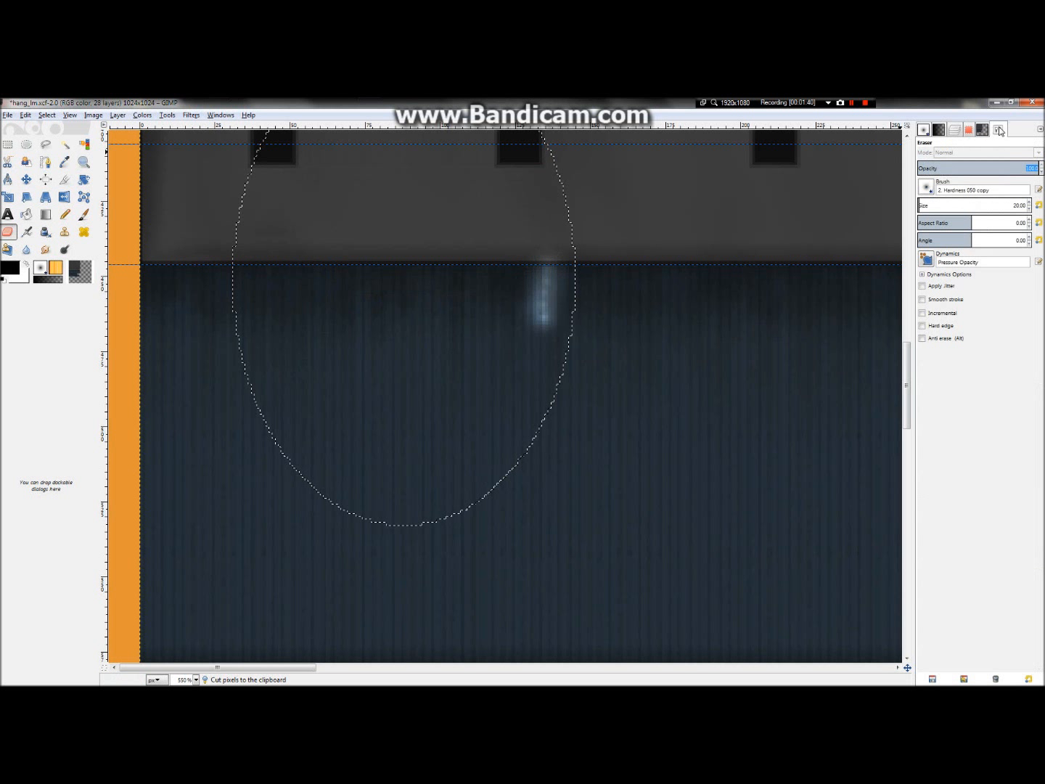
{"action": "left_click_drag", "start_coordinate": [938, 206], "coordinate": [938, 205]}
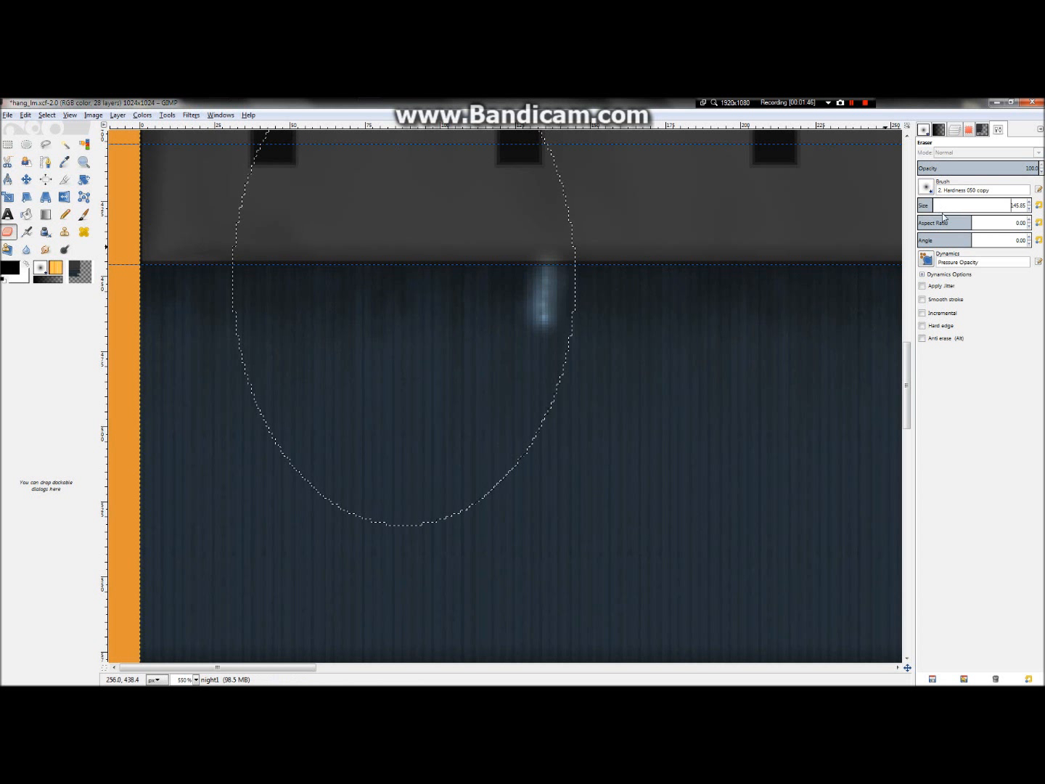
{"action": "key", "text": "ctrl+z"}
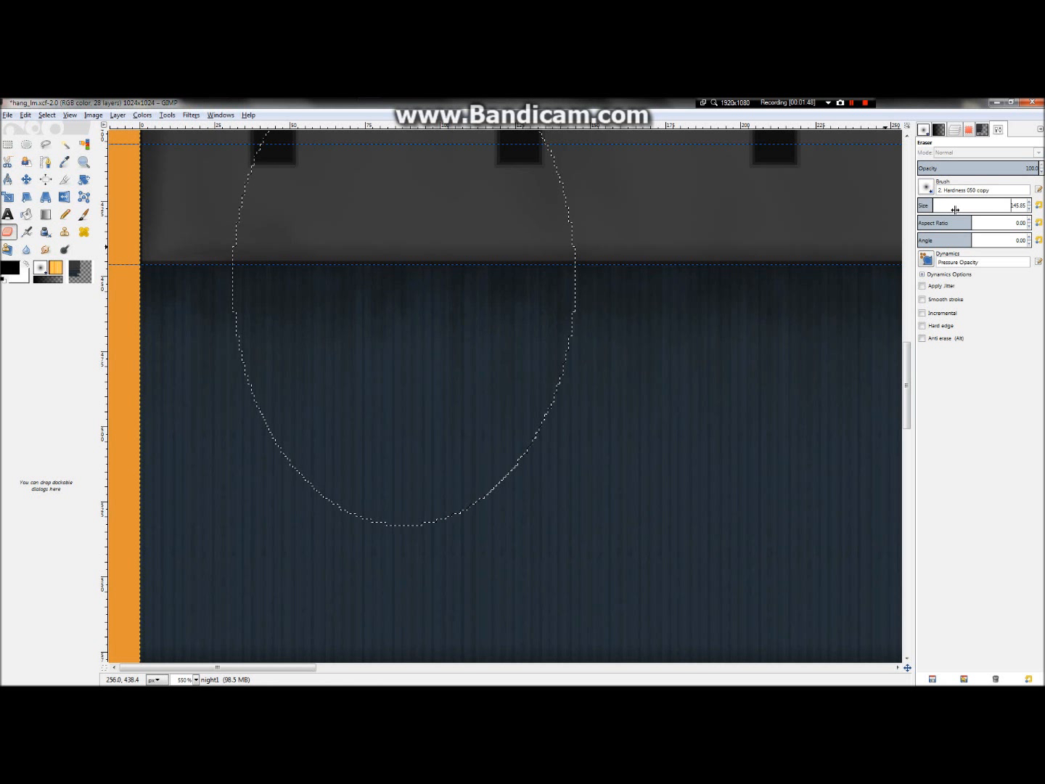
{"action": "left_click_drag", "start_coordinate": [942, 210], "coordinate": [941, 210]}
{"action": "left_click", "coordinate": [924, 206]}
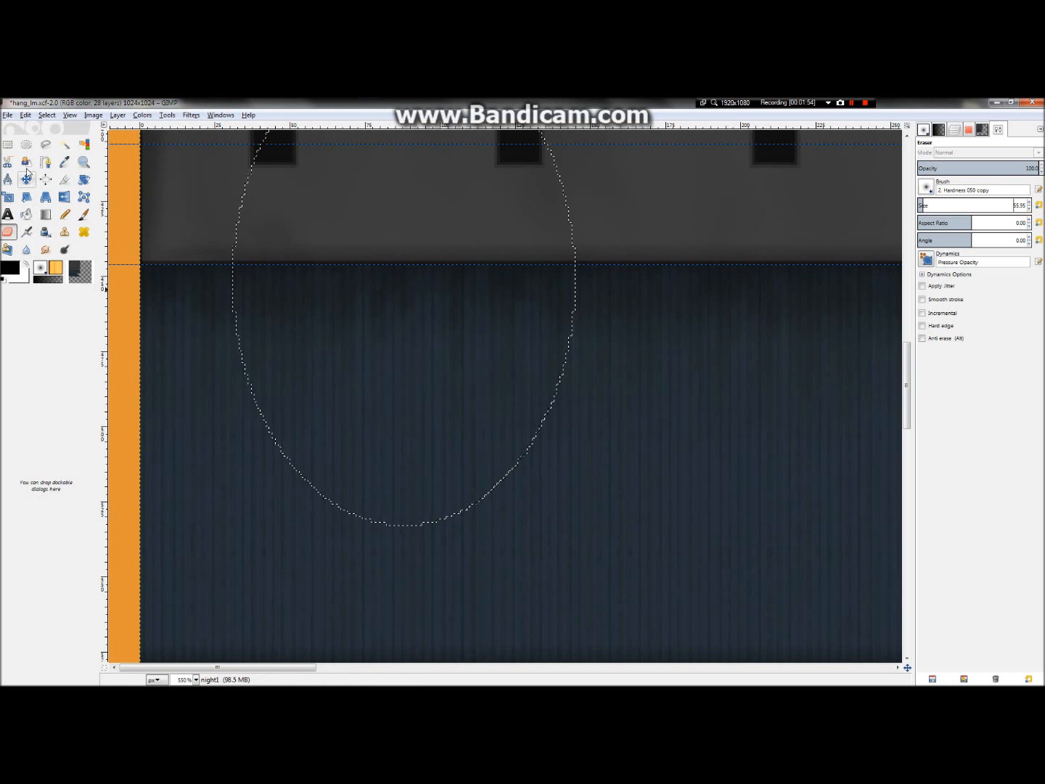
Subtract rectangles over the grey window band from the elliptical selection, keeping only its lower part on the blue wall
{"action": "left_click", "coordinate": [8, 145]}
{"action": "scroll", "coordinate": [295, 297], "scroll_direction": "down", "scroll_amount": 3, "text": "ctrl"}
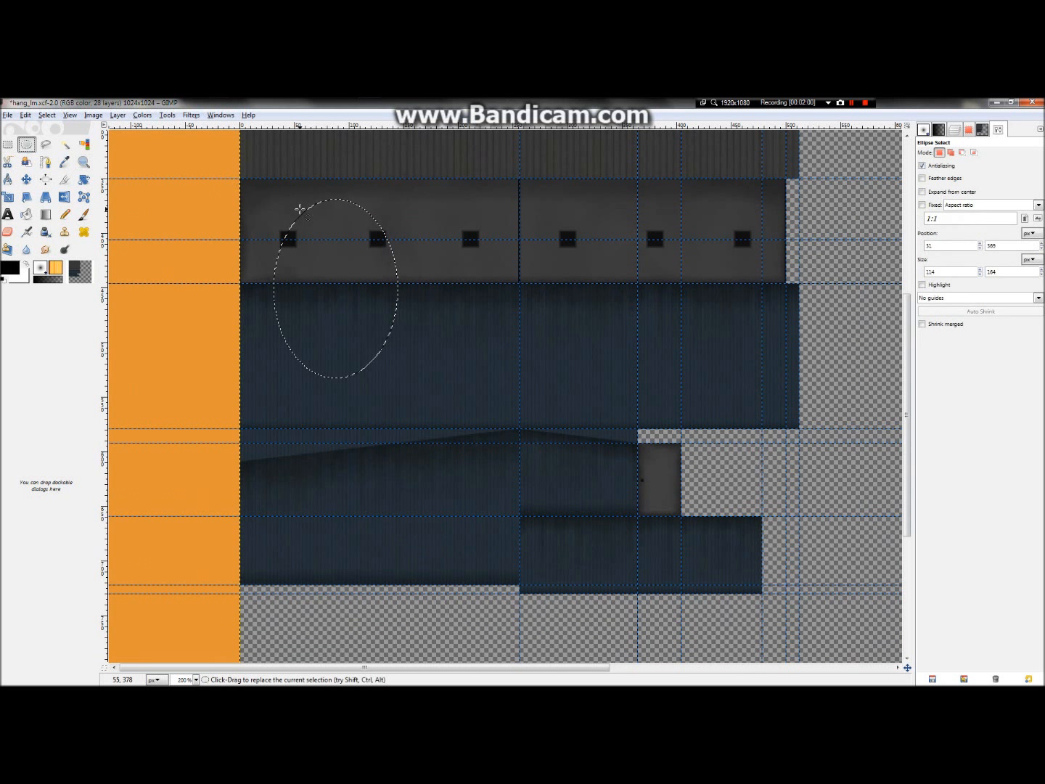
{"action": "left_click_drag", "start_coordinate": [265, 222], "coordinate": [454, 282], "text": "ctrl"}
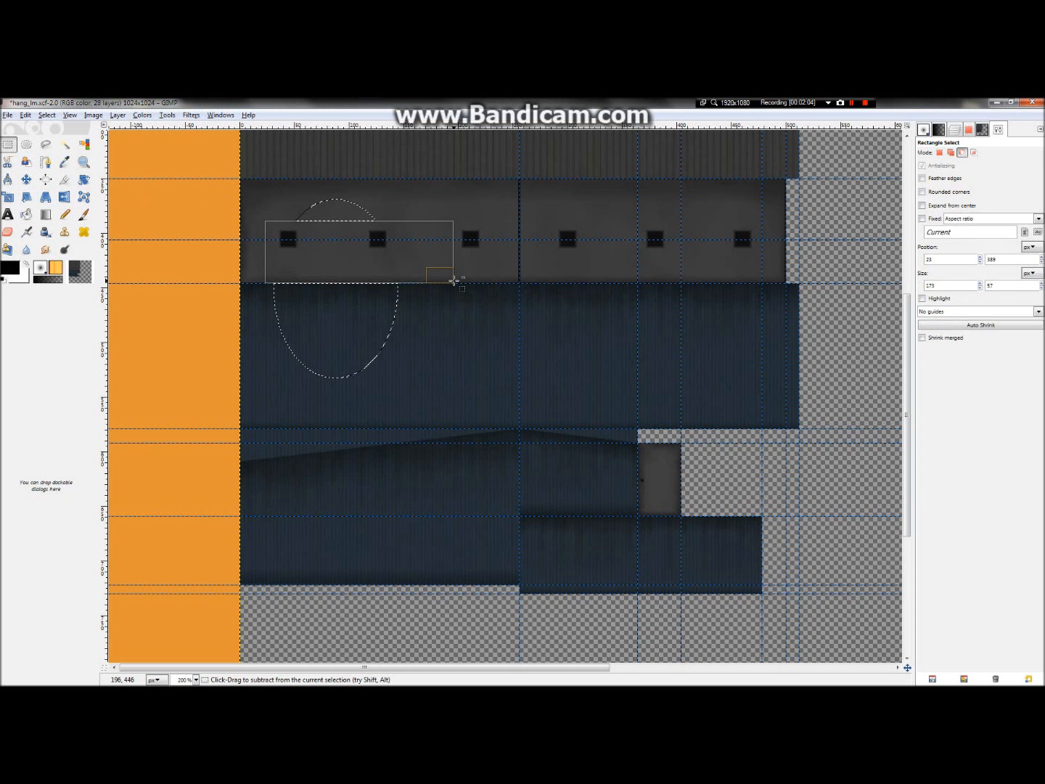
{"action": "left_click_drag", "start_coordinate": [250, 180], "coordinate": [452, 246], "text": "ctrl"}
{"action": "scroll", "coordinate": [291, 201], "scroll_direction": "up", "scroll_amount": 1, "text": "ctrl"}
{"action": "scroll", "coordinate": [291, 201], "scroll_direction": "up", "scroll_amount": 2, "text": "ctrl"}
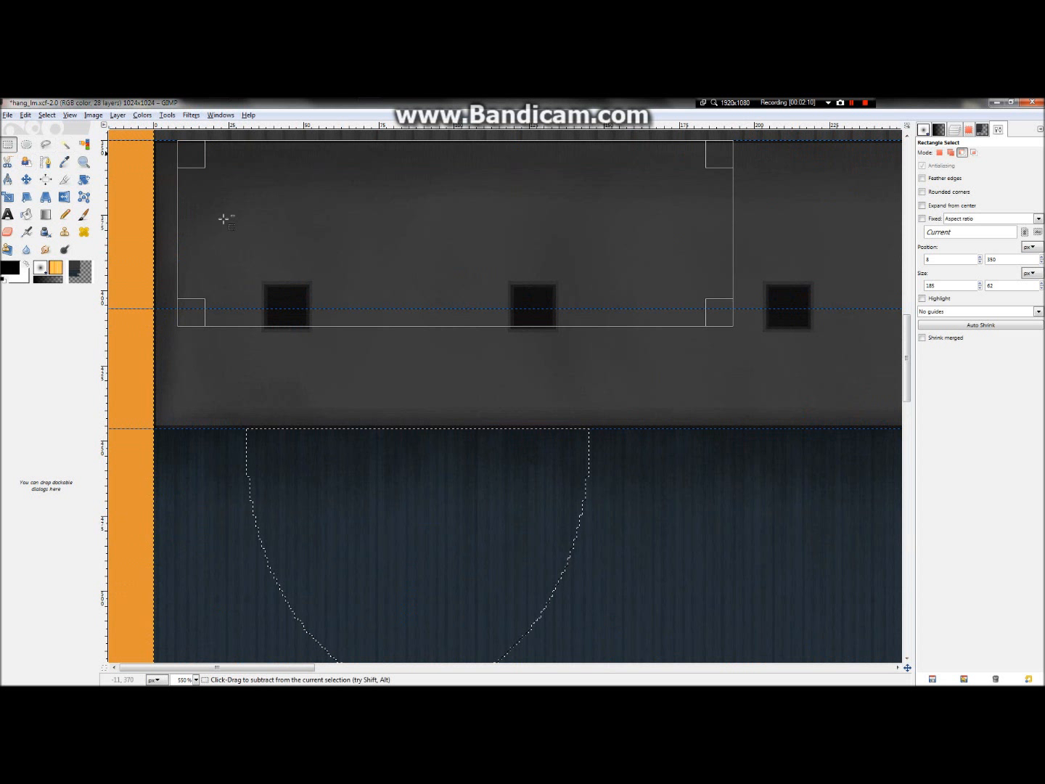
{"action": "scroll", "coordinate": [441, 244], "scroll_direction": "down", "scroll_amount": 1, "text": "ctrl"}
{"action": "left_click_drag", "start_coordinate": [161, 158], "coordinate": [624, 369], "text": "ctrl"}
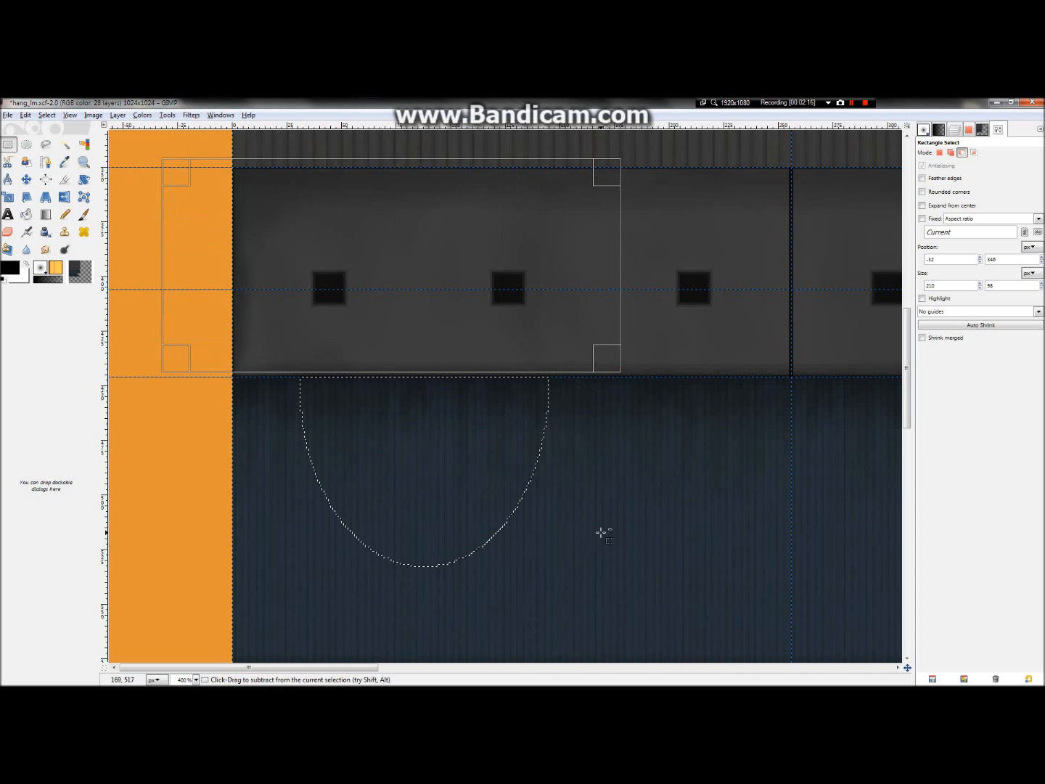
Try subtracting a small rectangle from the lower-right edge of the half-ellipse selection, and restore the half ellipse
{"action": "left_click_drag", "start_coordinate": [674, 552], "coordinate": [520, 444], "text": "ctrl"}
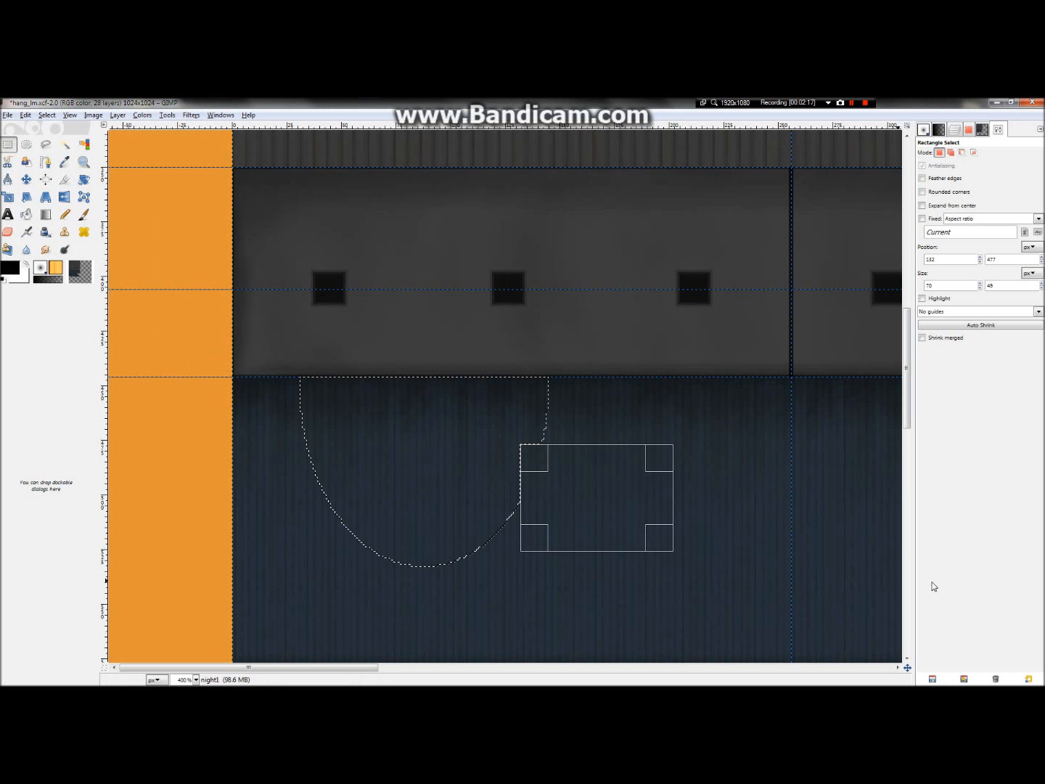
{"action": "left_click", "coordinate": [752, 483]}
{"action": "left_click", "coordinate": [753, 484]}
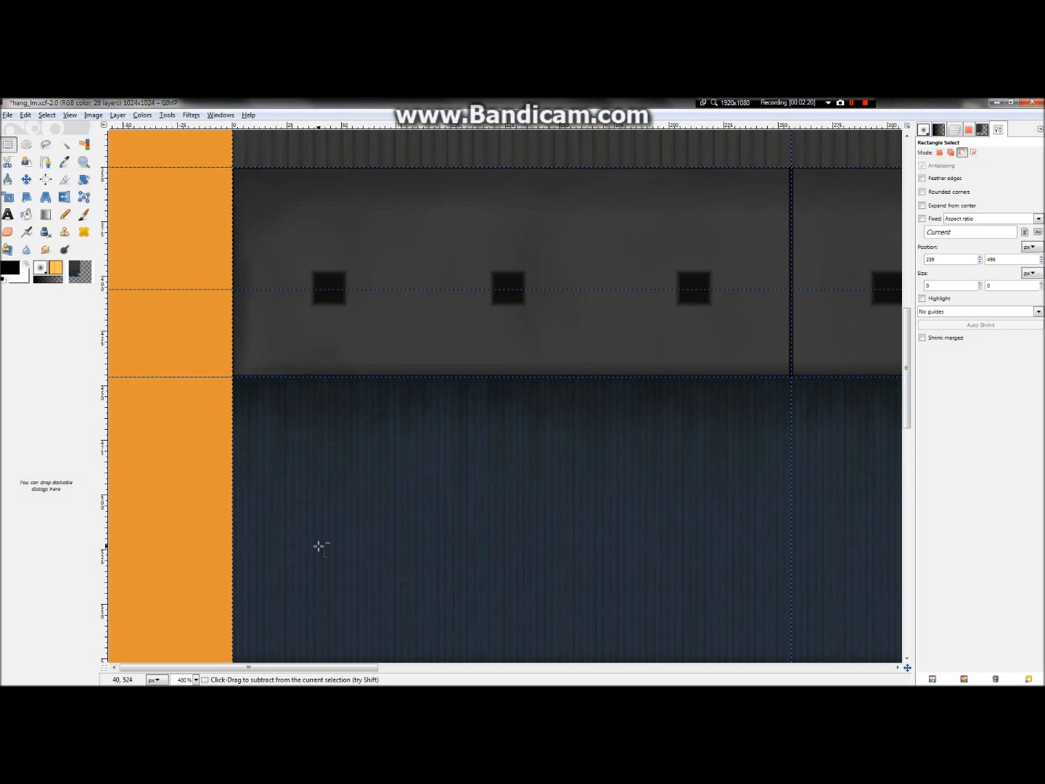
{"action": "key", "text": "ctrl+z"}
Switch to the Eraser and clear the remaining half-ellipse selection
{"action": "scroll", "coordinate": [389, 448], "scroll_direction": "up", "scroll_amount": 2, "text": "ctrl"}
{"action": "scroll", "coordinate": [514, 362], "scroll_direction": "down", "scroll_amount": 1, "text": "ctrl"}
{"action": "scroll", "coordinate": [532, 411], "scroll_direction": "up", "scroll_amount": 1, "text": "ctrl"}
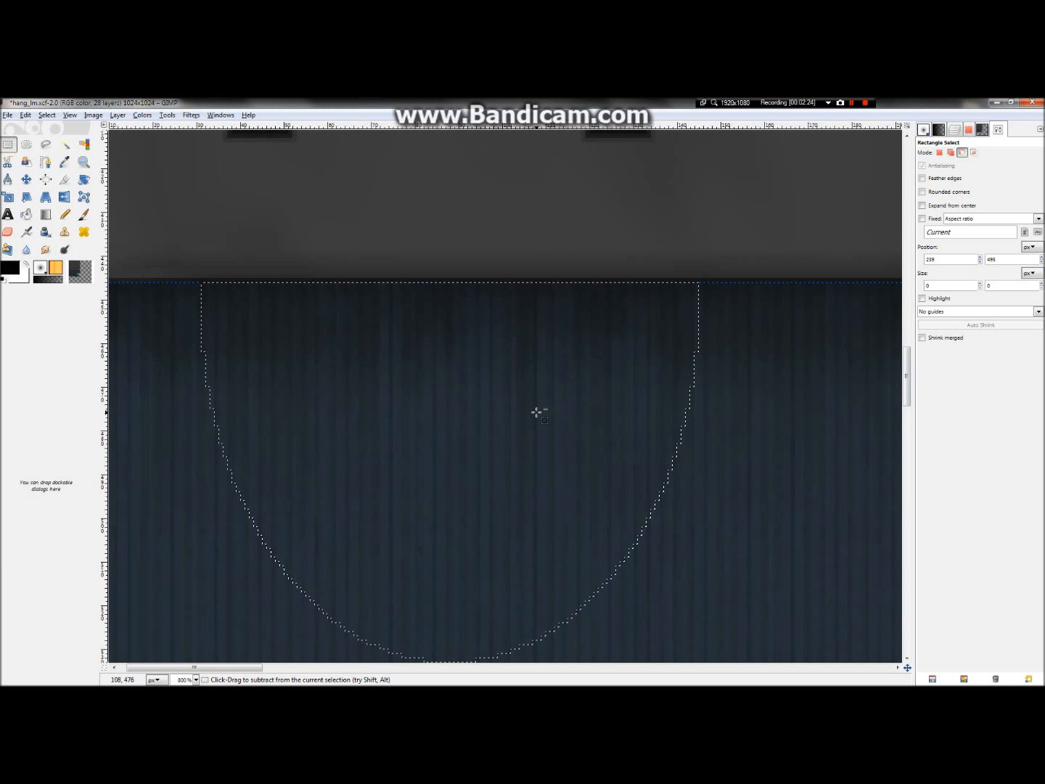
{"action": "scroll", "coordinate": [537, 413], "scroll_direction": "down", "scroll_amount": 2, "text": "ctrl"}
{"action": "scroll", "coordinate": [571, 511], "scroll_direction": "up", "scroll_amount": 2, "text": "ctrl"}
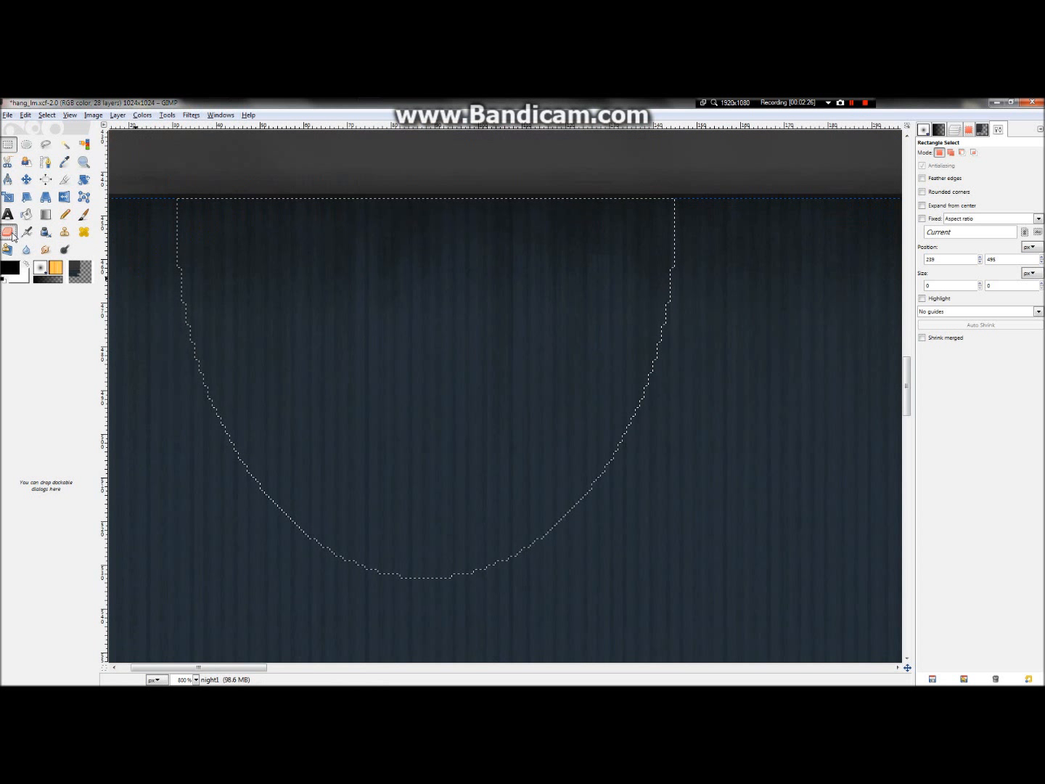
{"action": "key", "text": "shift+e"}
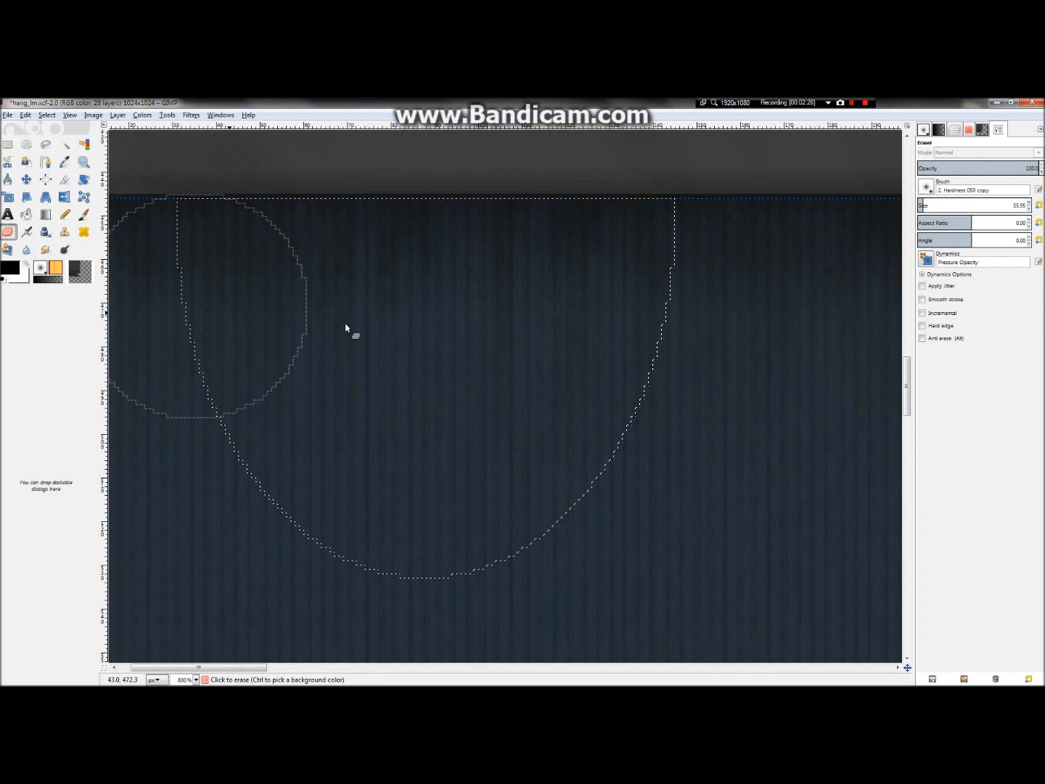
{"action": "scroll", "coordinate": [334, 240], "scroll_direction": "down", "scroll_amount": 4, "text": "ctrl"}
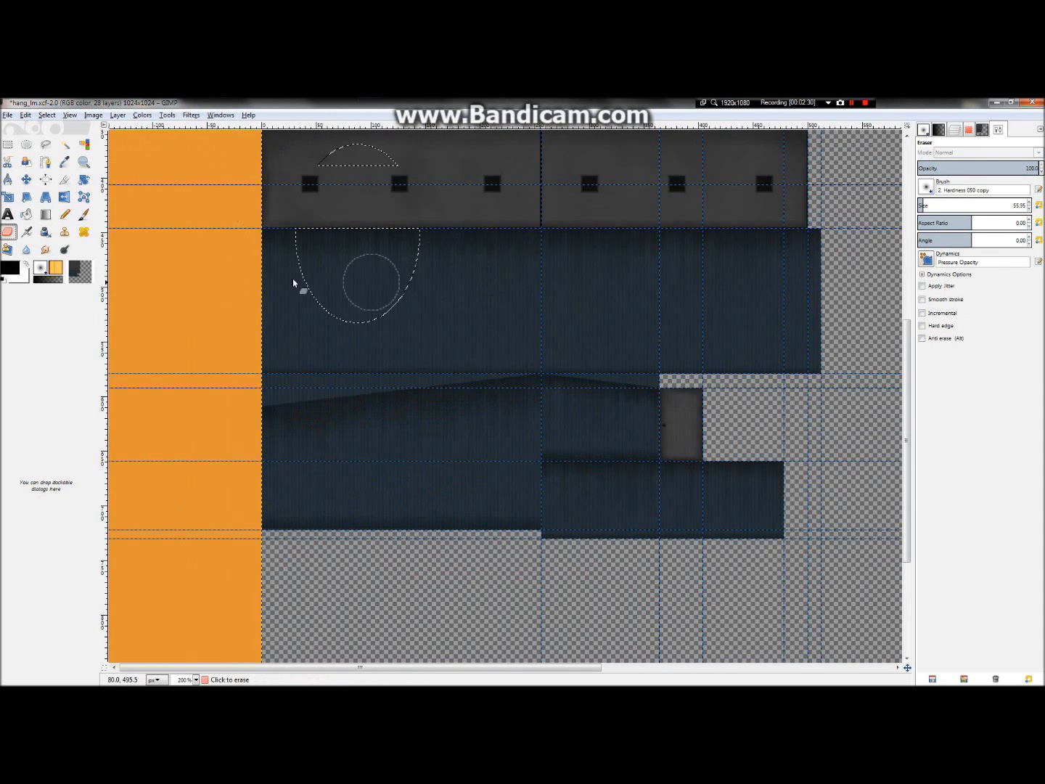
{"action": "left_click", "coordinate": [47, 116]}
{"action": "left_click", "coordinate": [55, 131]}
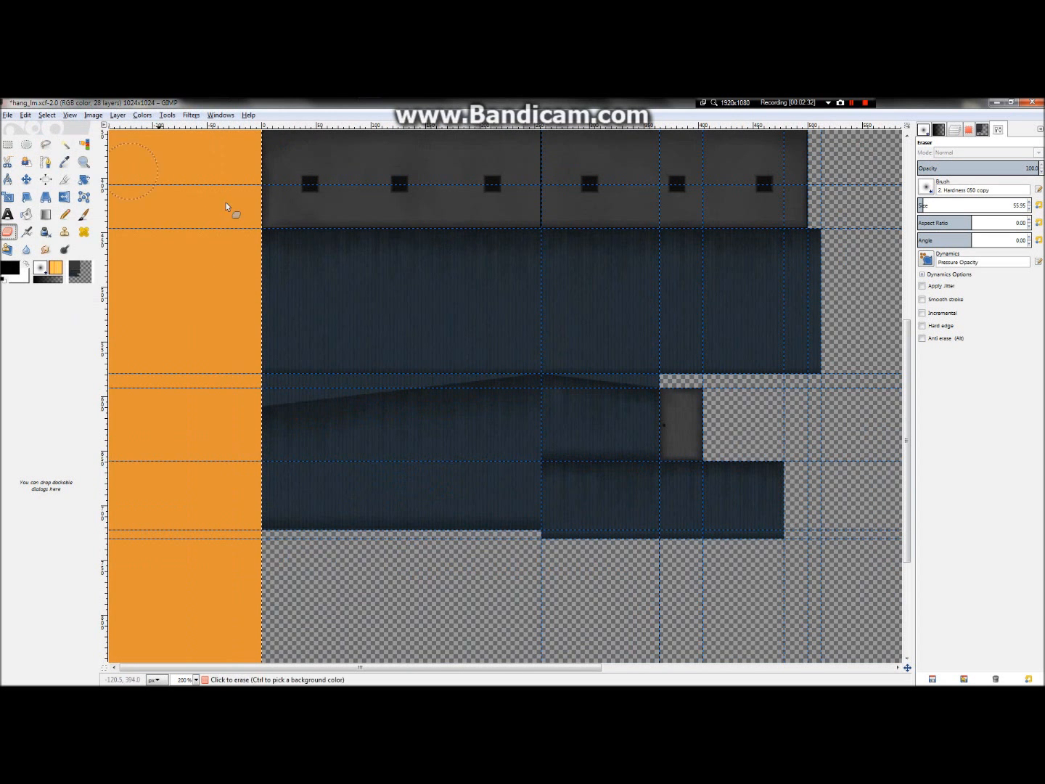
Set the eraser size to 165.84
{"action": "scroll", "coordinate": [211, 297], "scroll_direction": "down", "scroll_amount": 2, "text": "ctrl"}
{"action": "scroll", "coordinate": [210, 297], "scroll_direction": "up", "scroll_amount": 4, "text": "ctrl"}
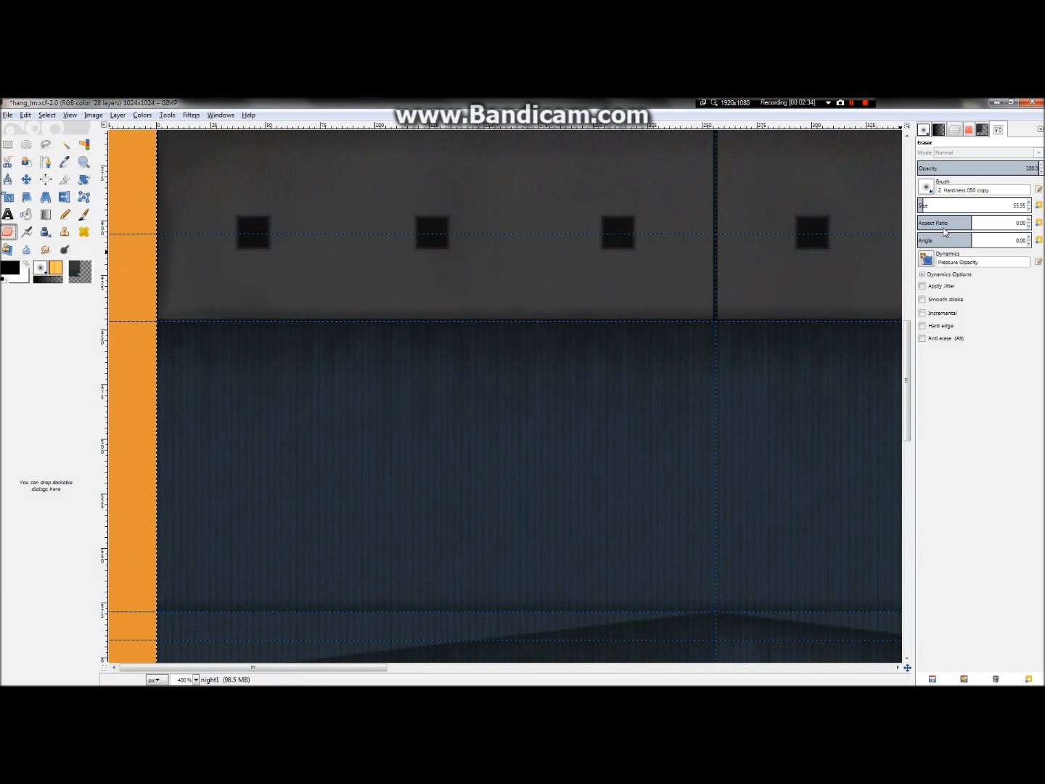
{"action": "left_click_drag", "start_coordinate": [942, 205], "coordinate": [955, 206]}
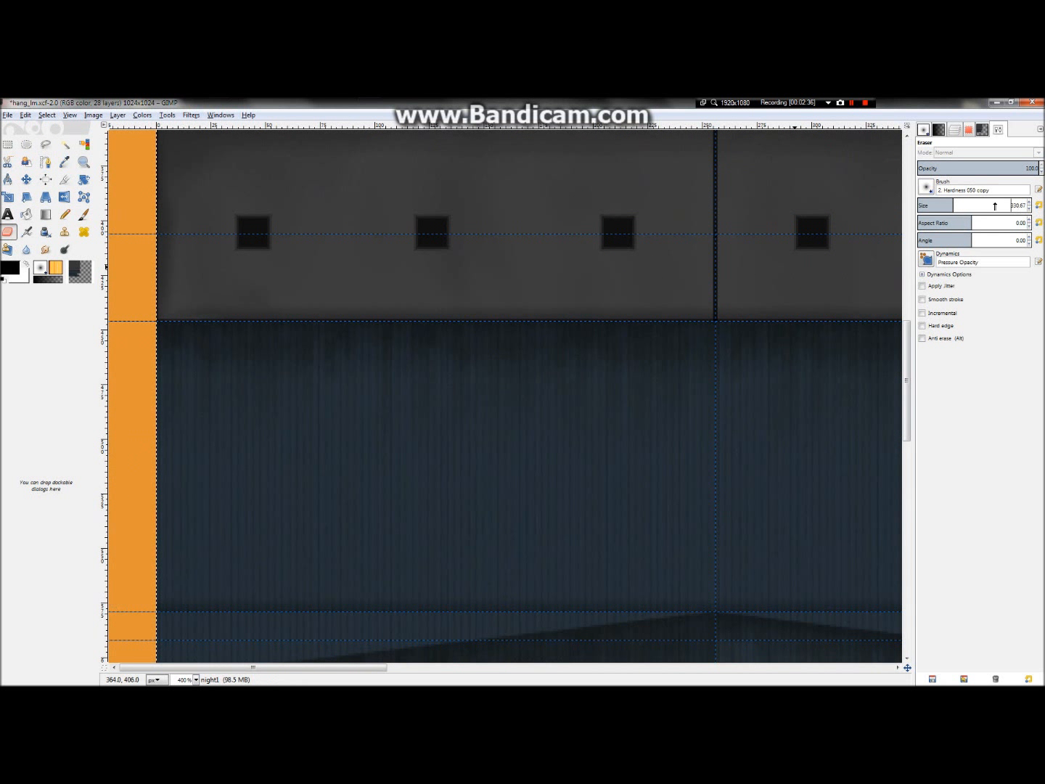
{"action": "key", "text": "minus"}
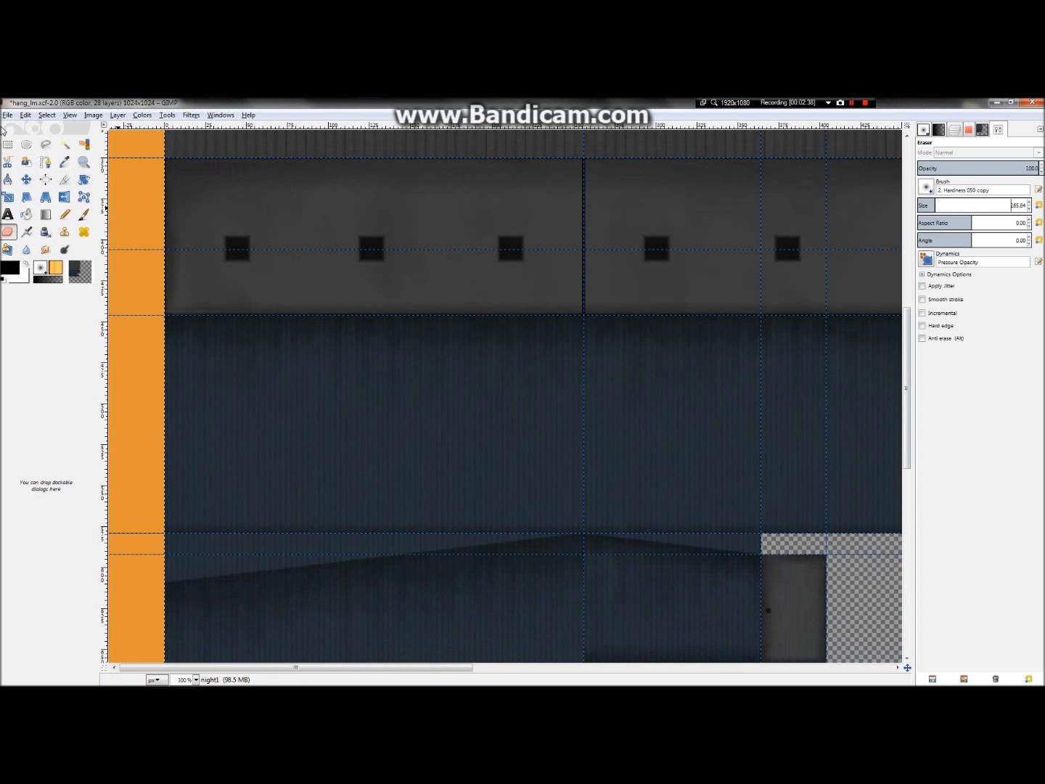
Select the whole blue wall strip below the window band as a 512 × 133 px rectangle at position 0, 446
{"action": "left_click", "coordinate": [10, 146]}
{"action": "left_click_drag", "start_coordinate": [214, 341], "coordinate": [513, 493]}
{"action": "scroll", "coordinate": [461, 476], "scroll_direction": "down", "scroll_amount": 3, "text": "ctrl"}
{"action": "scroll", "coordinate": [171, 453], "scroll_direction": "up", "scroll_amount": 4, "text": "ctrl"}
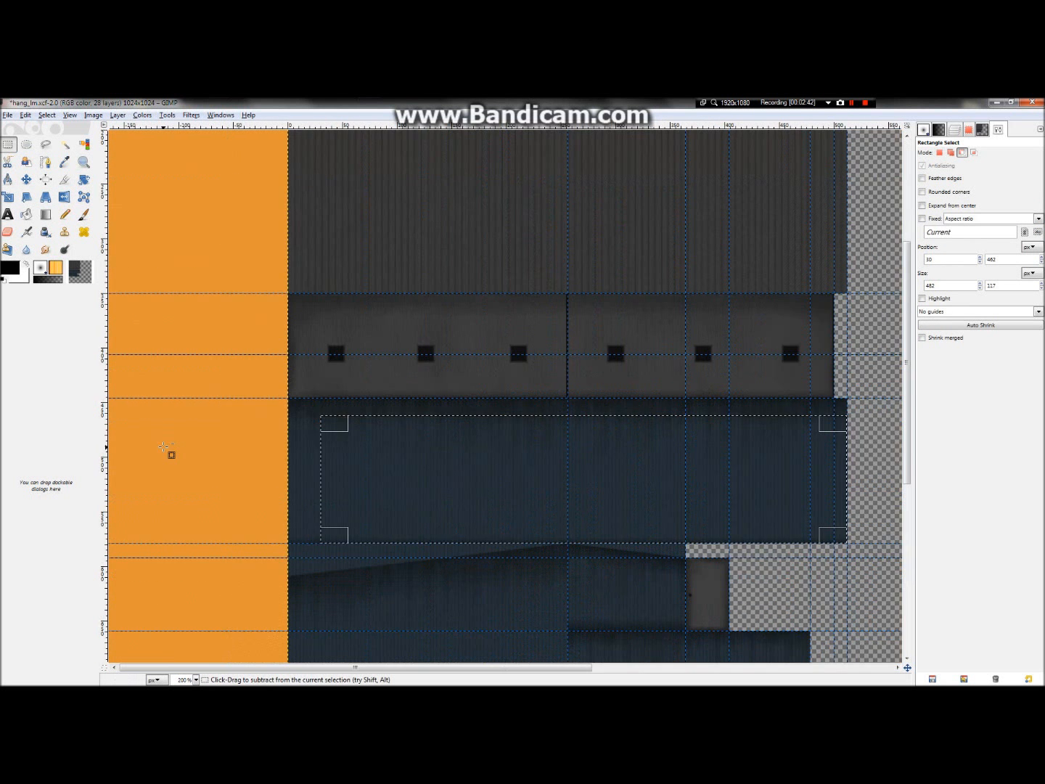
{"action": "left_click_drag", "start_coordinate": [501, 508], "coordinate": [436, 504]}
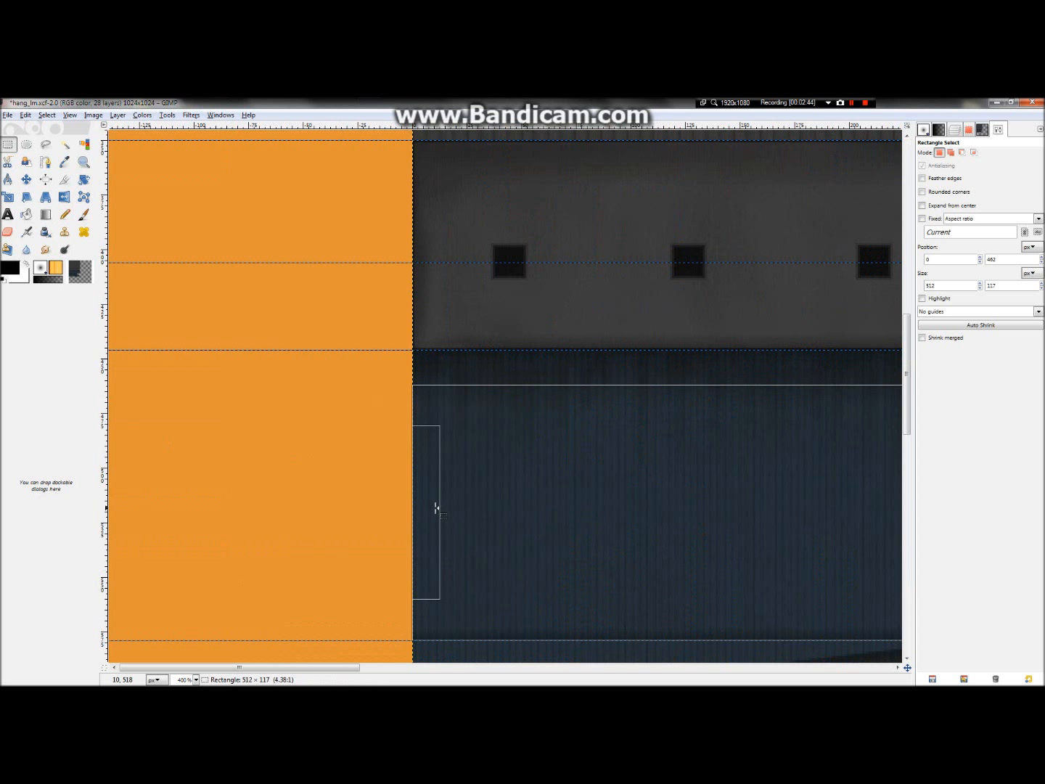
{"action": "left_click_drag", "start_coordinate": [582, 405], "coordinate": [553, 388]}
{"action": "scroll", "coordinate": [581, 428], "scroll_direction": "down", "scroll_amount": 5, "text": "ctrl"}
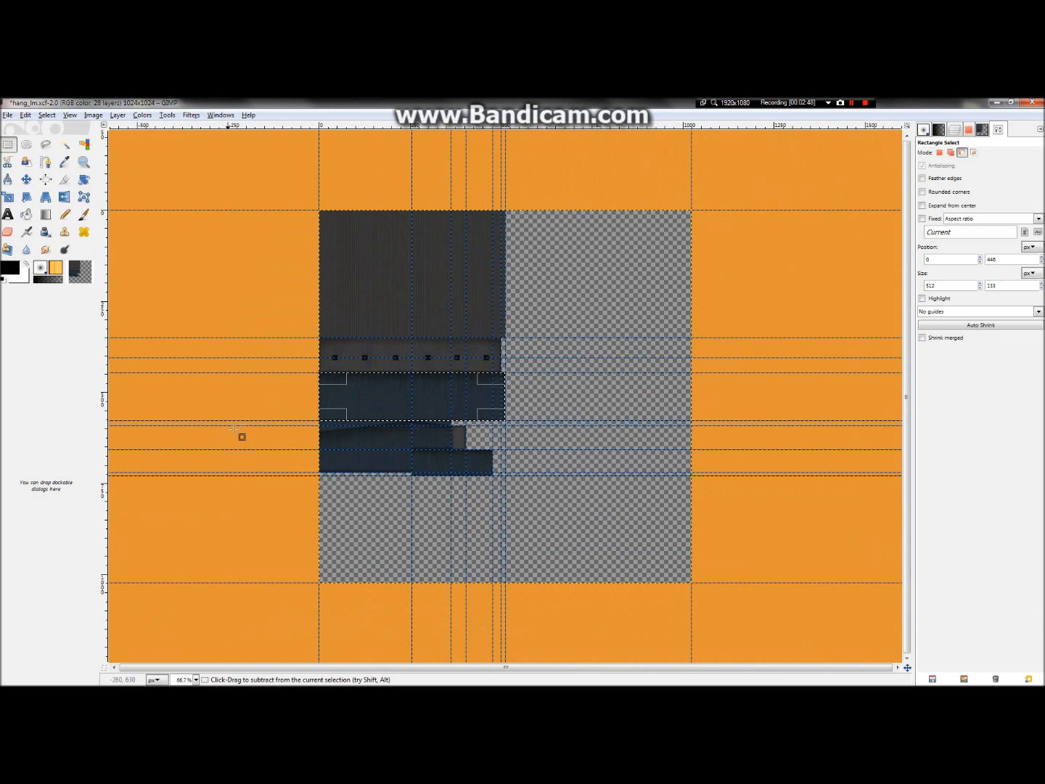
{"action": "scroll", "coordinate": [371, 369], "scroll_direction": "up", "scroll_amount": 3, "text": "ctrl"}
{"action": "scroll", "coordinate": [560, 432], "scroll_direction": "down", "scroll_amount": 1, "text": "ctrl"}
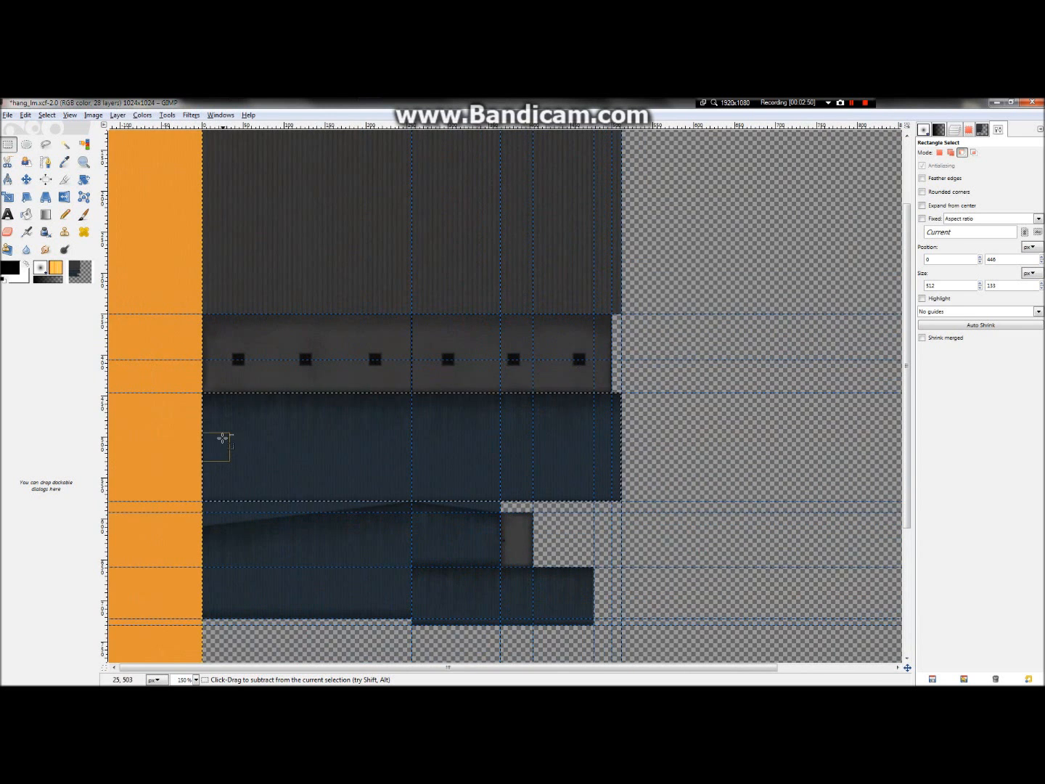
{"action": "scroll", "coordinate": [338, 478], "scroll_direction": "up", "scroll_amount": 1, "text": "ctrl"}
{"action": "scroll", "coordinate": [243, 455], "scroll_direction": "up", "scroll_amount": 2, "text": "ctrl"}
{"action": "scroll", "coordinate": [284, 374], "scroll_direction": "down", "scroll_amount": 1, "text": "ctrl"}
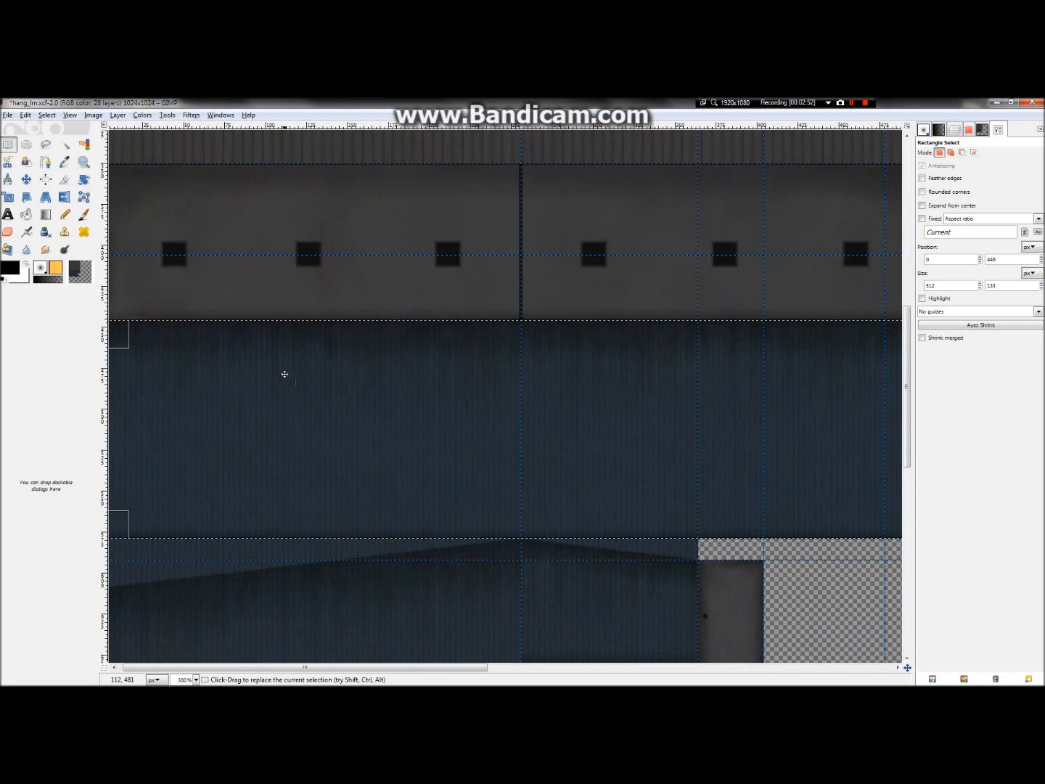
{"action": "scroll", "coordinate": [290, 384], "scroll_direction": "down", "scroll_amount": 1, "text": "ctrl"}
Erase a soft light spot from night1 at the blue strip's upper edge, centred between the first and second windows
{"action": "left_click", "coordinate": [955, 130]}
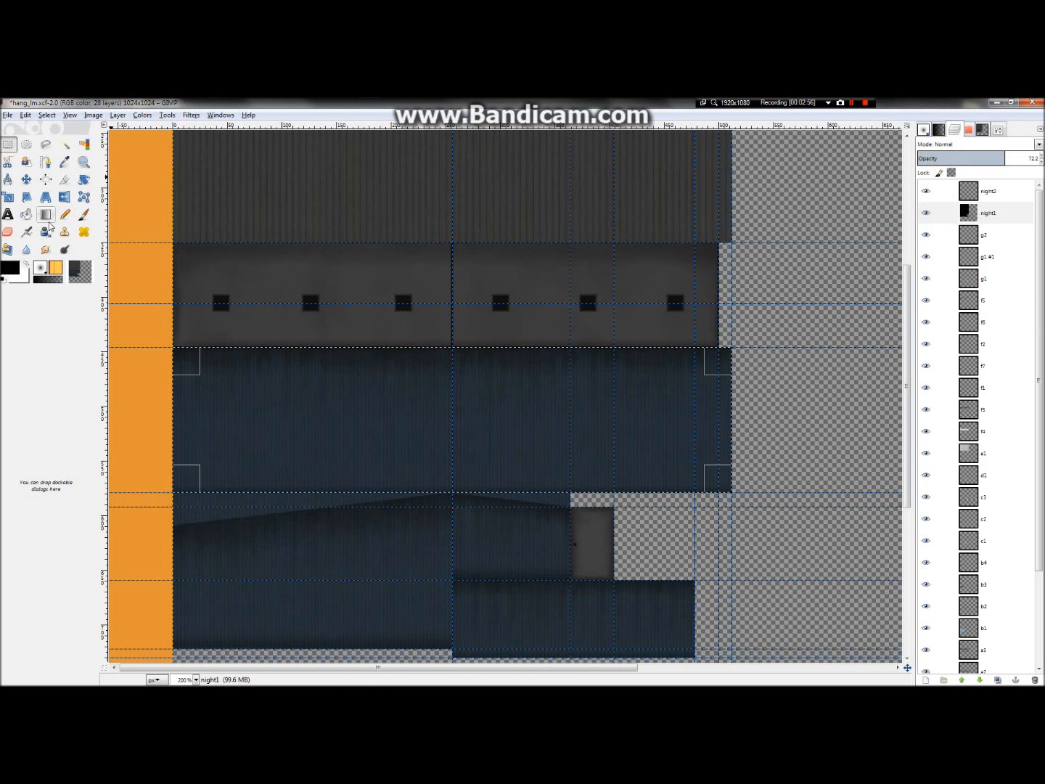
{"action": "left_click", "coordinate": [8, 232]}
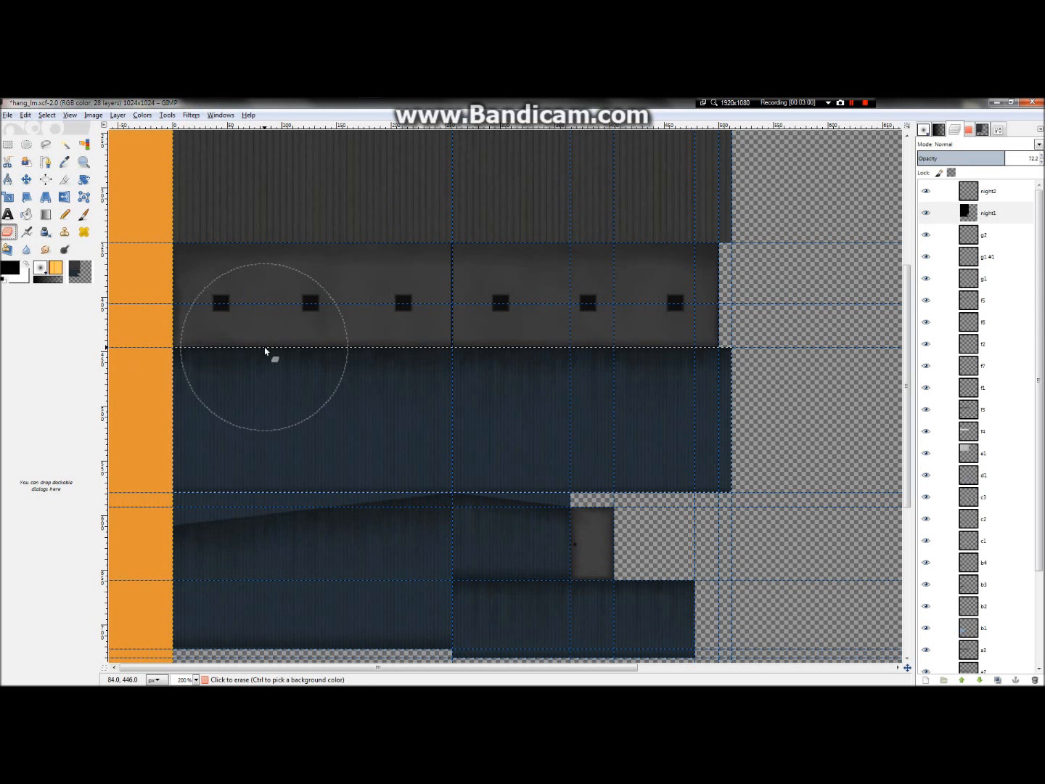
{"action": "left_click", "coordinate": [265, 347]}
{"action": "left_click", "coordinate": [265, 347]}
{"action": "left_click", "coordinate": [264, 348]}
{"action": "left_click", "coordinate": [264, 347]}
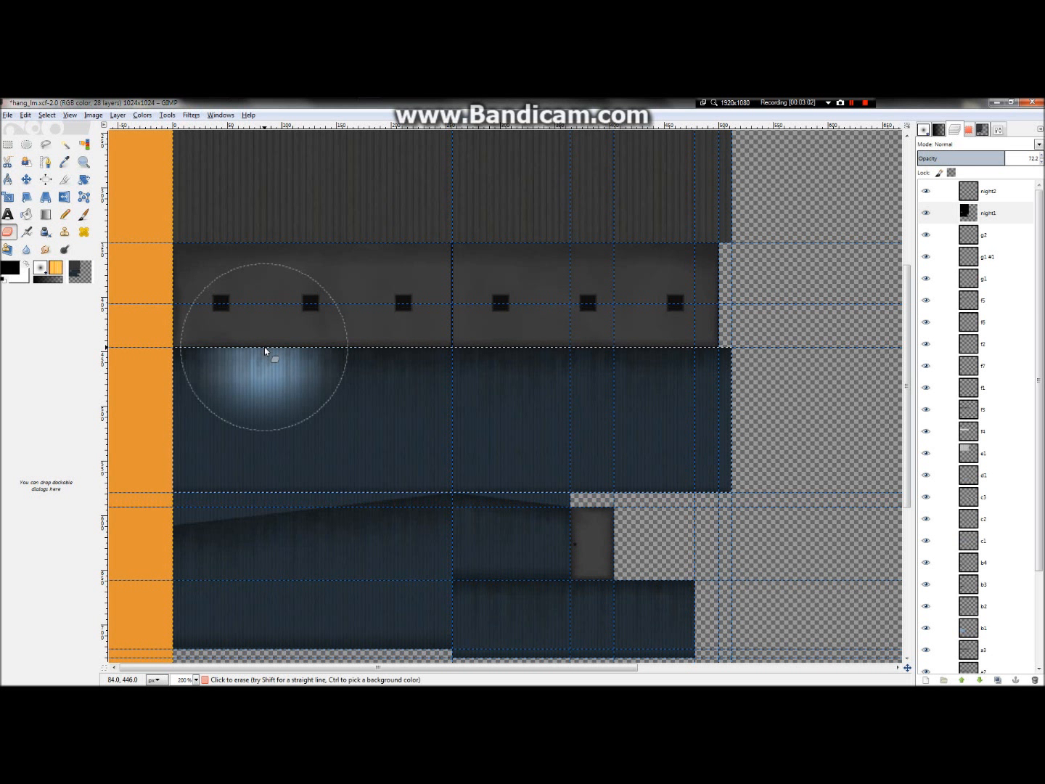
Erase a matching light spot at the strip's upper edge, centred between the fifth and sixth windows
{"action": "left_click", "coordinate": [628, 349]}
{"action": "left_click", "coordinate": [628, 349]}
{"action": "left_click", "coordinate": [628, 350]}
Undo a misplaced middle spot and erase the light spot on the vertical guide at the strip's upper edge, between the third and fourth windows
{"action": "left_click", "coordinate": [438, 353]}
{"action": "left_click", "coordinate": [438, 353]}
{"action": "key", "text": "ctrl+z"}
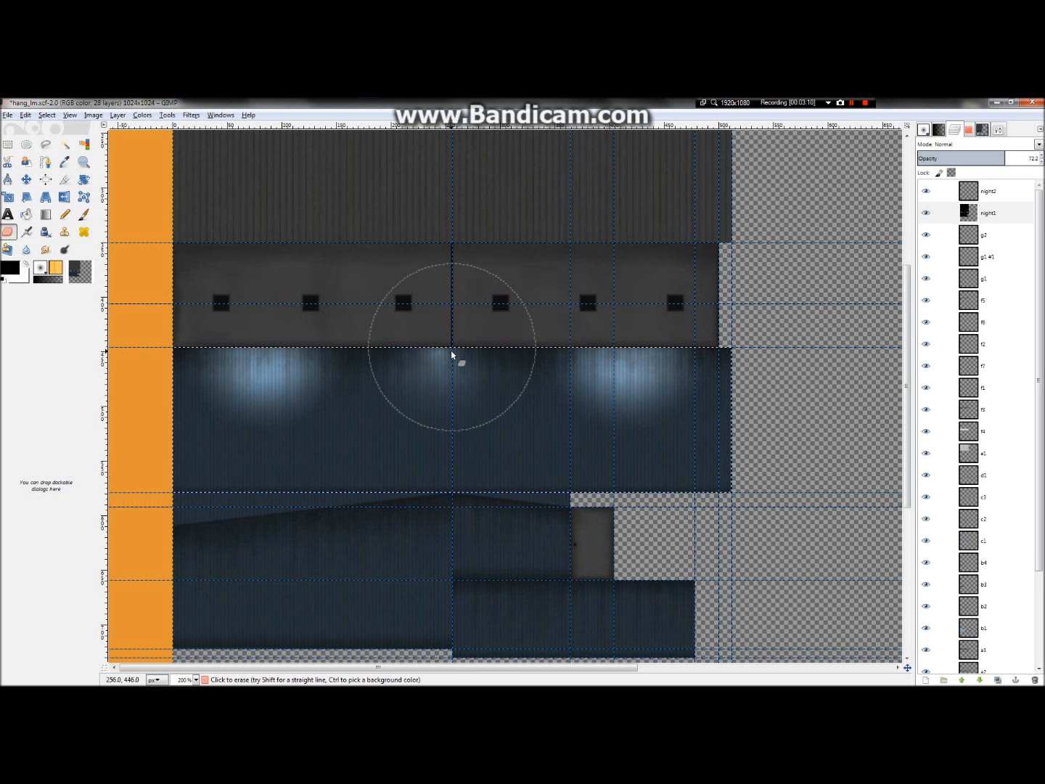
{"action": "left_click", "coordinate": [452, 350]}
{"action": "left_click", "coordinate": [451, 351]}
{"action": "left_click", "coordinate": [451, 349]}
Examine the three light spots on the blue wall in the full-sheet view and close up
{"action": "scroll", "coordinate": [676, 398], "scroll_direction": "down", "scroll_amount": 4, "text": "ctrl"}
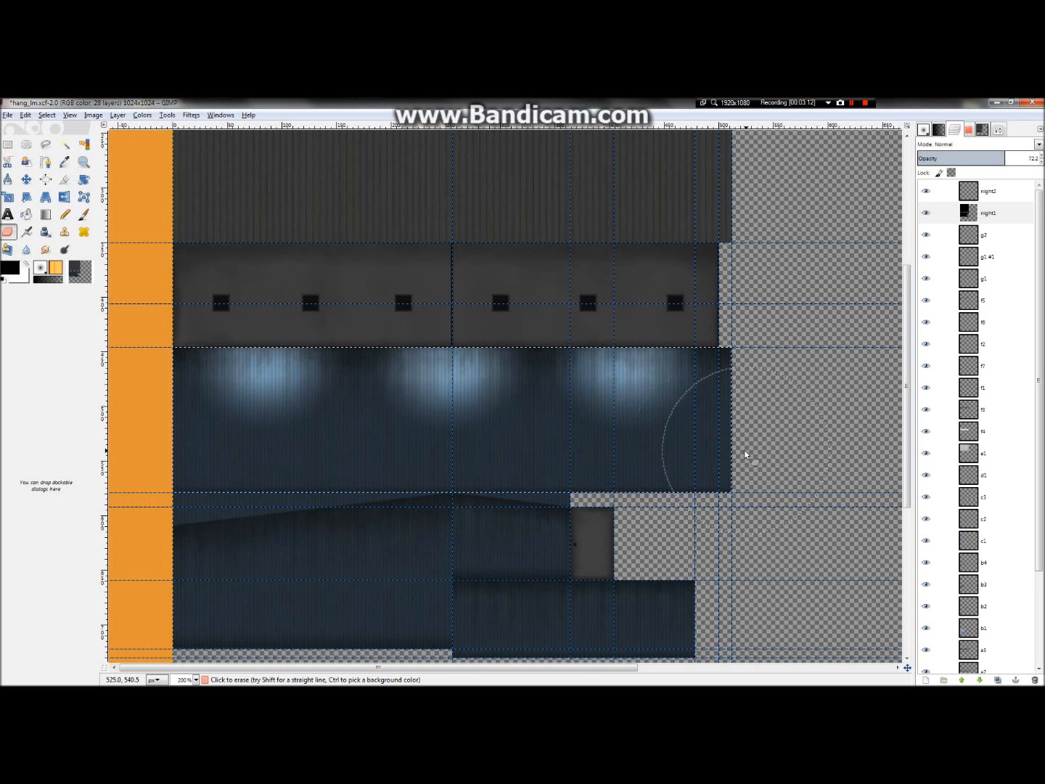
{"action": "scroll", "coordinate": [493, 428], "scroll_direction": "up", "scroll_amount": 3, "text": "ctrl"}
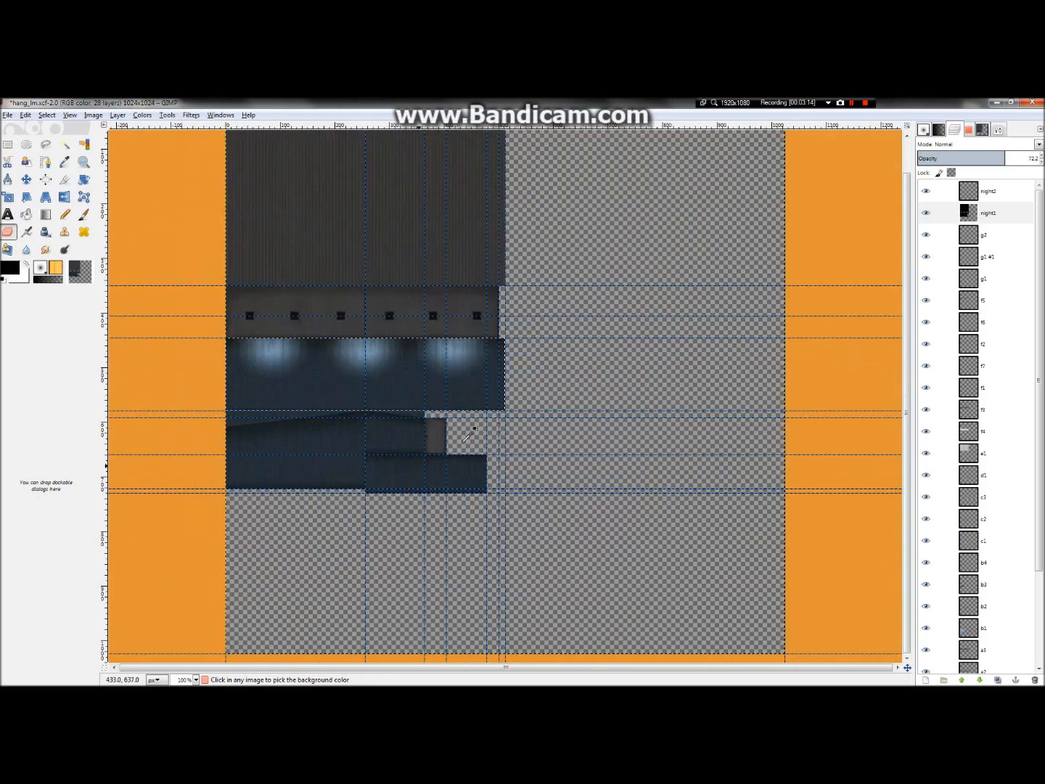
{"action": "scroll", "coordinate": [515, 360], "scroll_direction": "down", "scroll_amount": 2, "text": "ctrl"}
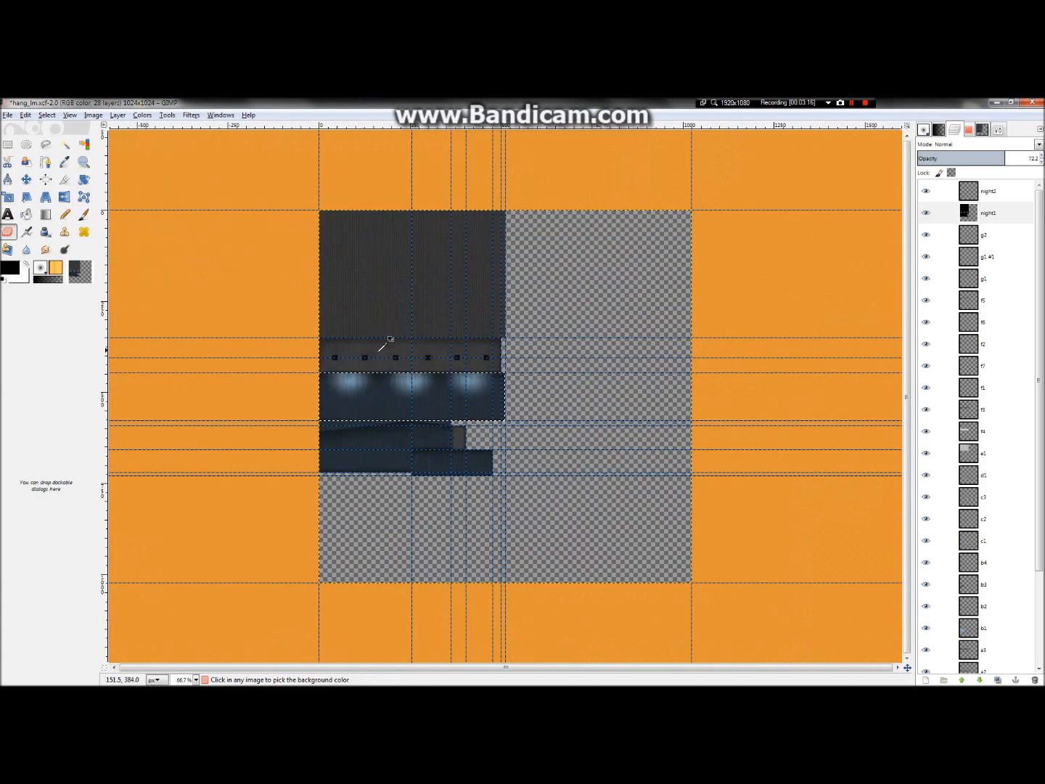
{"action": "scroll", "coordinate": [382, 348], "scroll_direction": "up", "scroll_amount": 2, "text": "ctrl"}
{"action": "scroll", "coordinate": [275, 457], "scroll_direction": "down", "scroll_amount": 2, "text": "ctrl"}
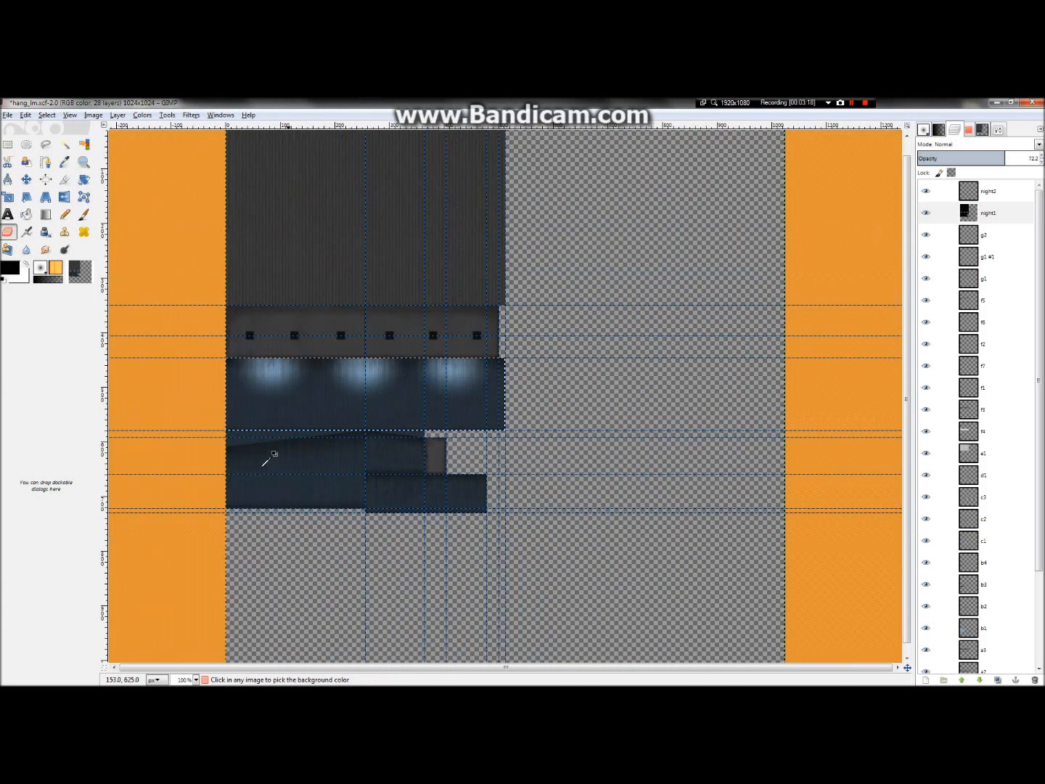
{"action": "scroll", "coordinate": [222, 460], "scroll_direction": "up", "scroll_amount": 5, "text": "ctrl"}
{"action": "scroll", "coordinate": [237, 474], "scroll_direction": "down", "scroll_amount": 1, "text": "ctrl"}
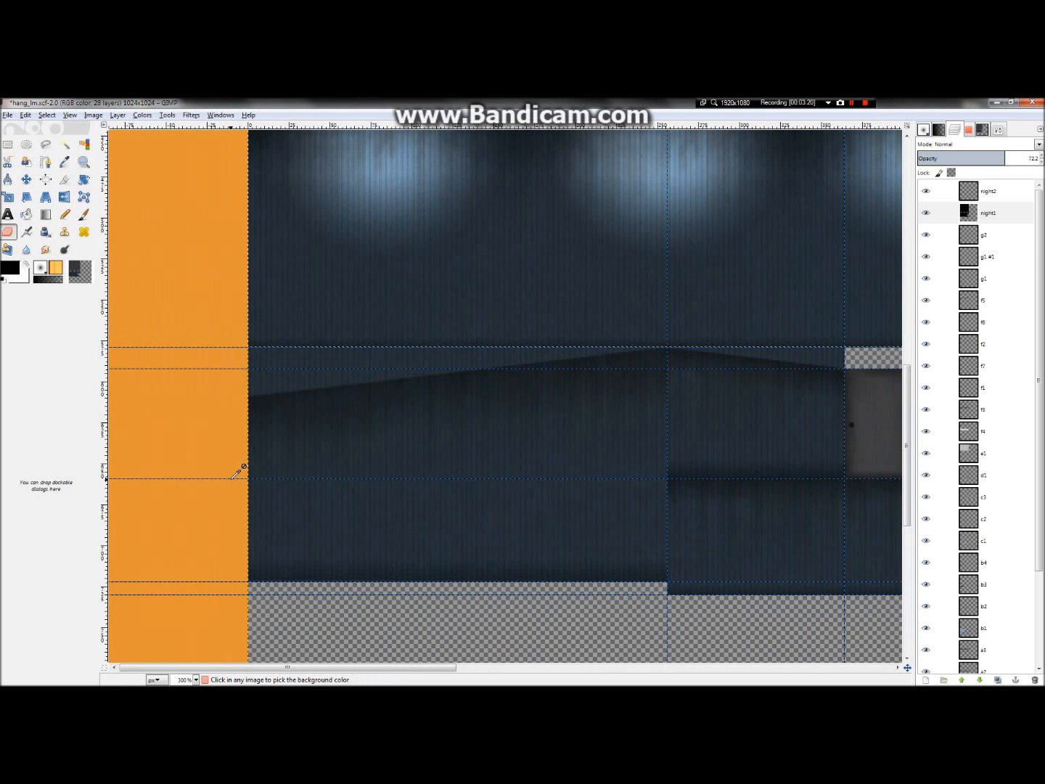
{"action": "scroll", "coordinate": [238, 475], "scroll_direction": "down", "scroll_amount": 1, "text": "ctrl"}
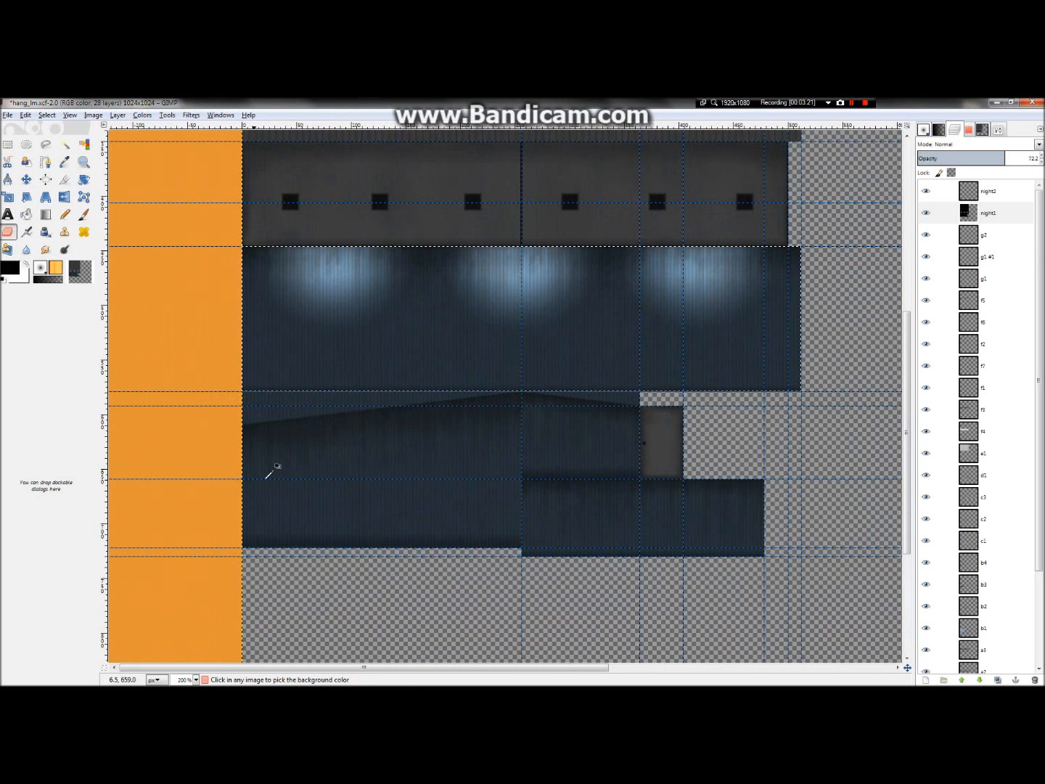
{"action": "scroll", "coordinate": [507, 273], "scroll_direction": "up", "scroll_amount": 1, "text": "ctrl"}
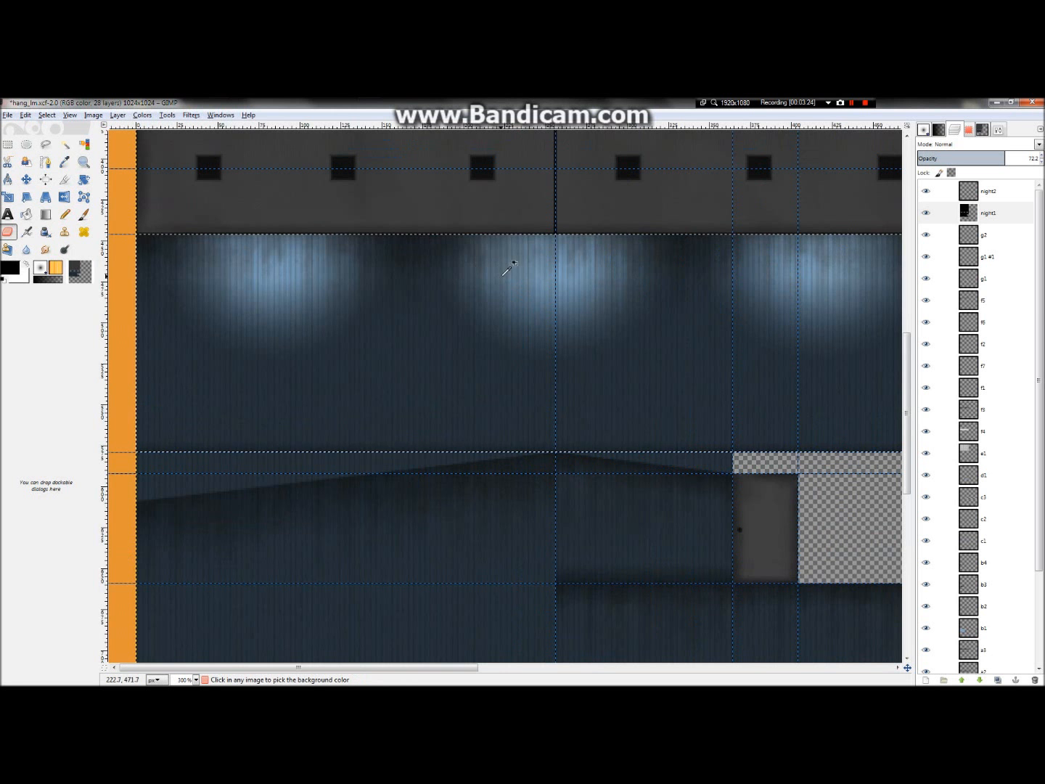
{"action": "scroll", "coordinate": [508, 271], "scroll_direction": "up", "scroll_amount": 3, "text": "ctrl"}
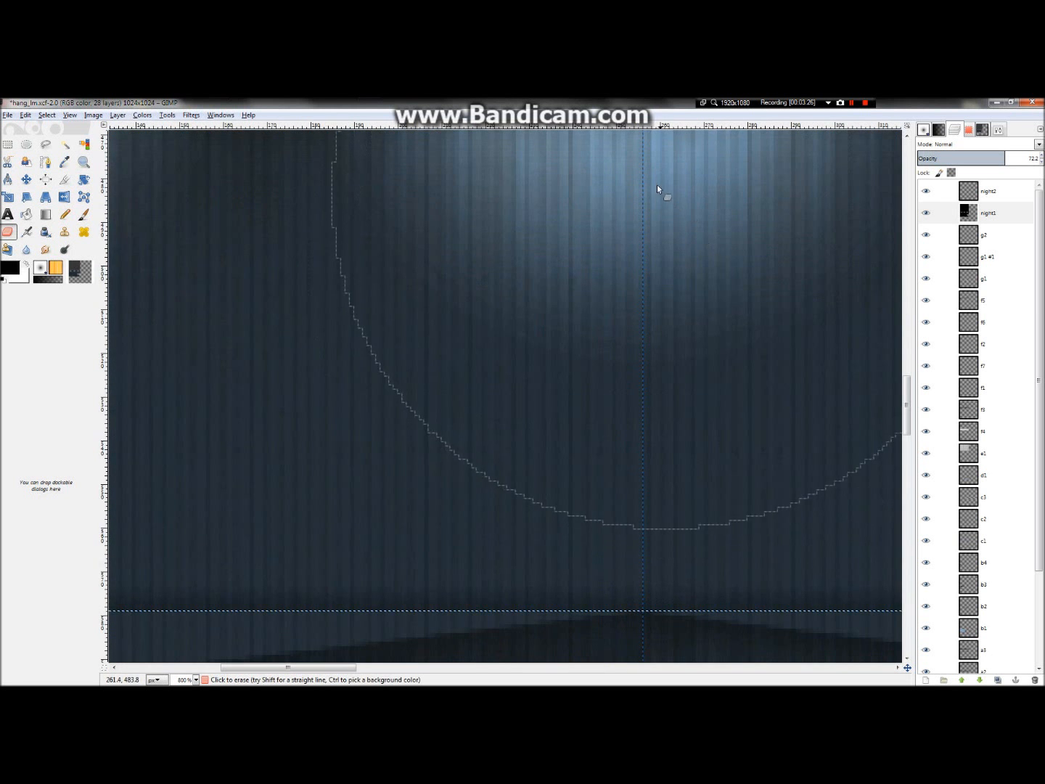
Examine the light spots on the blue wall, the grey windowed strip and the lower walls, both close up and in full
{"action": "scroll", "coordinate": [653, 206], "scroll_direction": "down", "scroll_amount": 5, "text": "ctrl"}
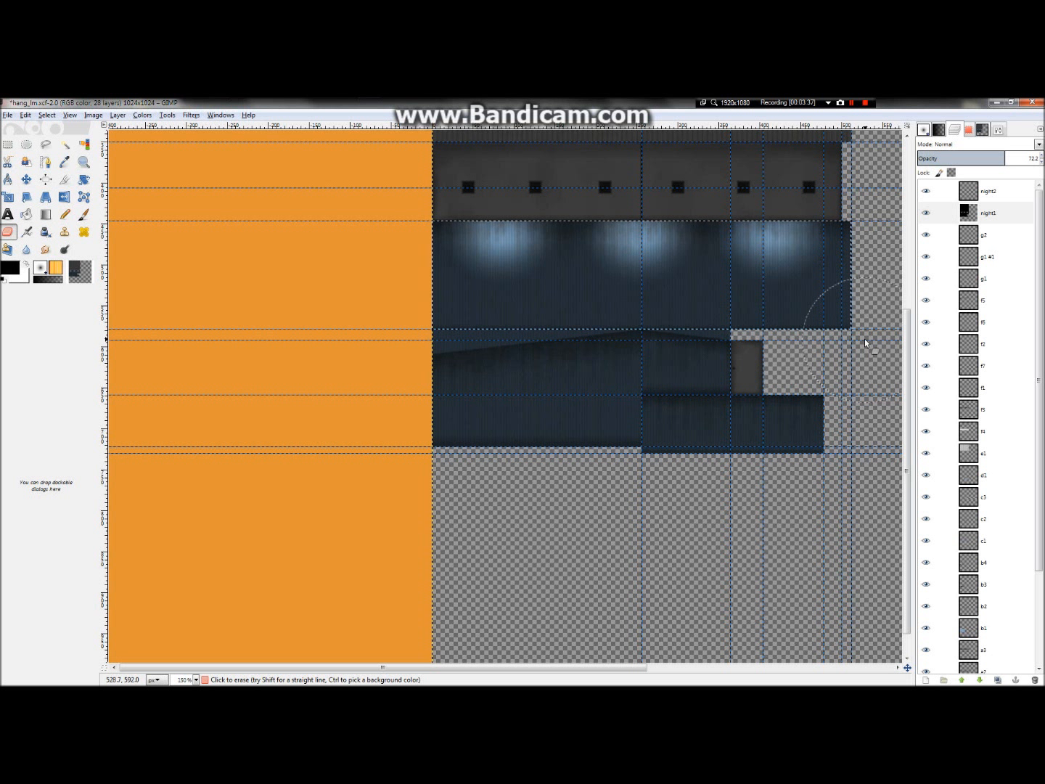
{"action": "scroll", "coordinate": [736, 261], "scroll_direction": "up", "scroll_amount": 2, "text": "ctrl"}
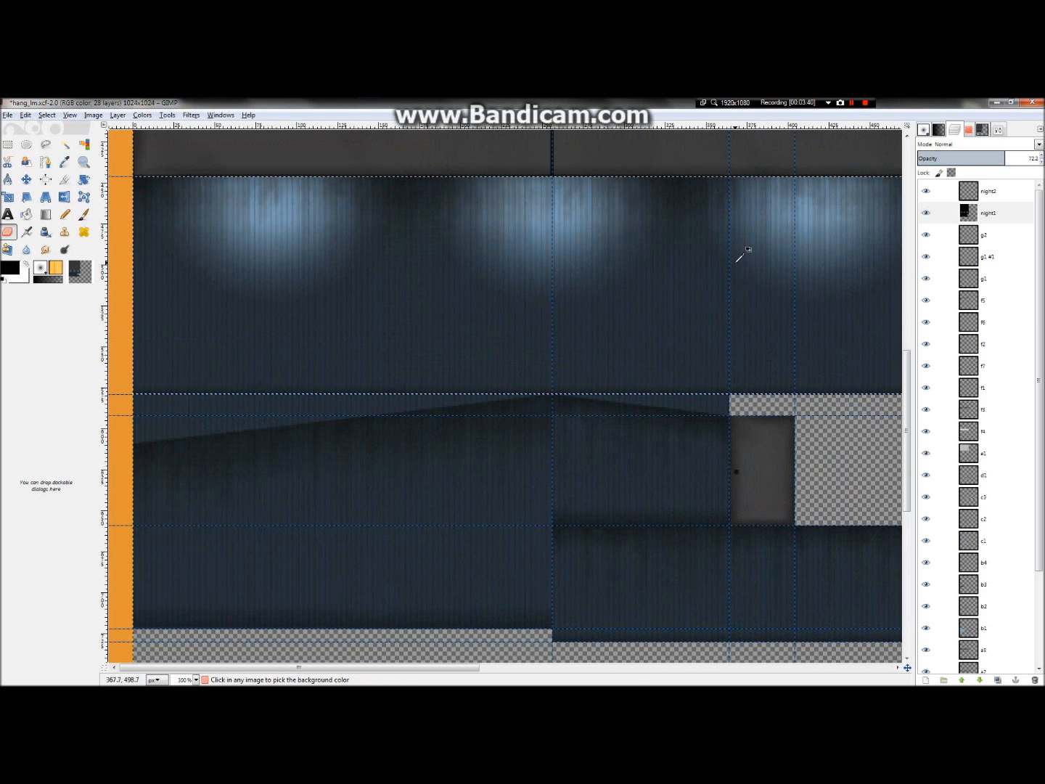
{"action": "scroll", "coordinate": [658, 293], "scroll_direction": "down", "scroll_amount": 3, "text": "ctrl"}
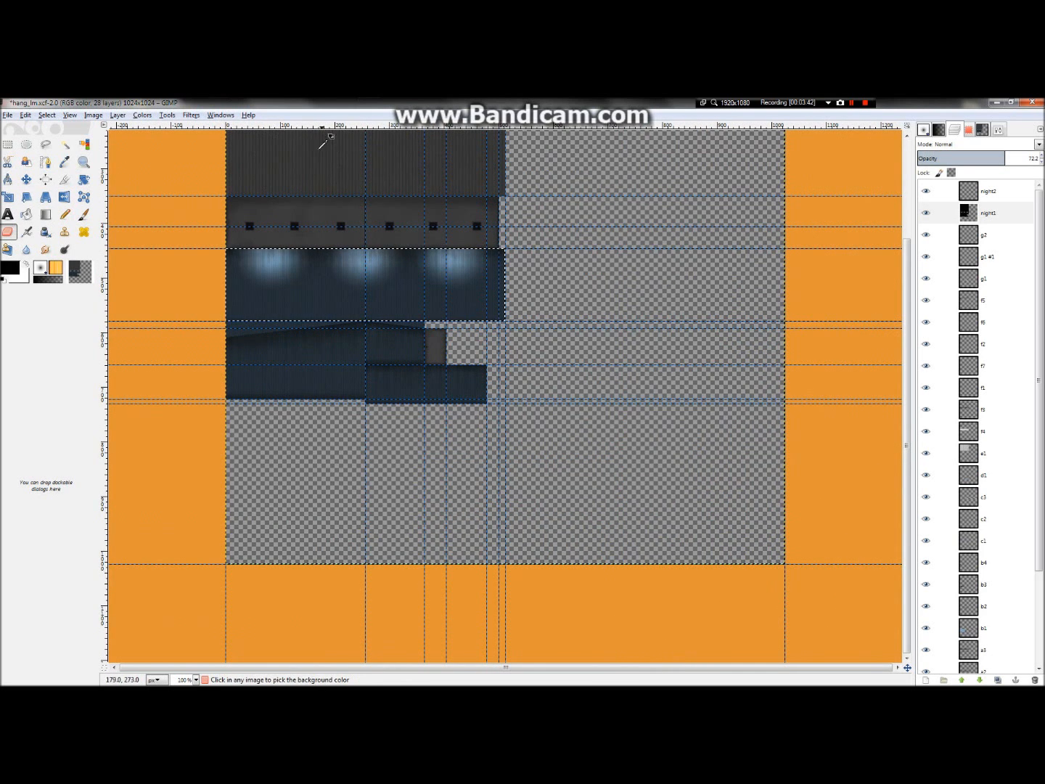
{"action": "scroll", "coordinate": [337, 151], "scroll_direction": "up", "scroll_amount": 1, "text": "ctrl"}
{"action": "scroll", "coordinate": [291, 215], "scroll_direction": "down", "scroll_amount": 1, "text": "ctrl"}
{"action": "scroll", "coordinate": [240, 243], "scroll_direction": "up", "scroll_amount": 4, "text": "ctrl"}
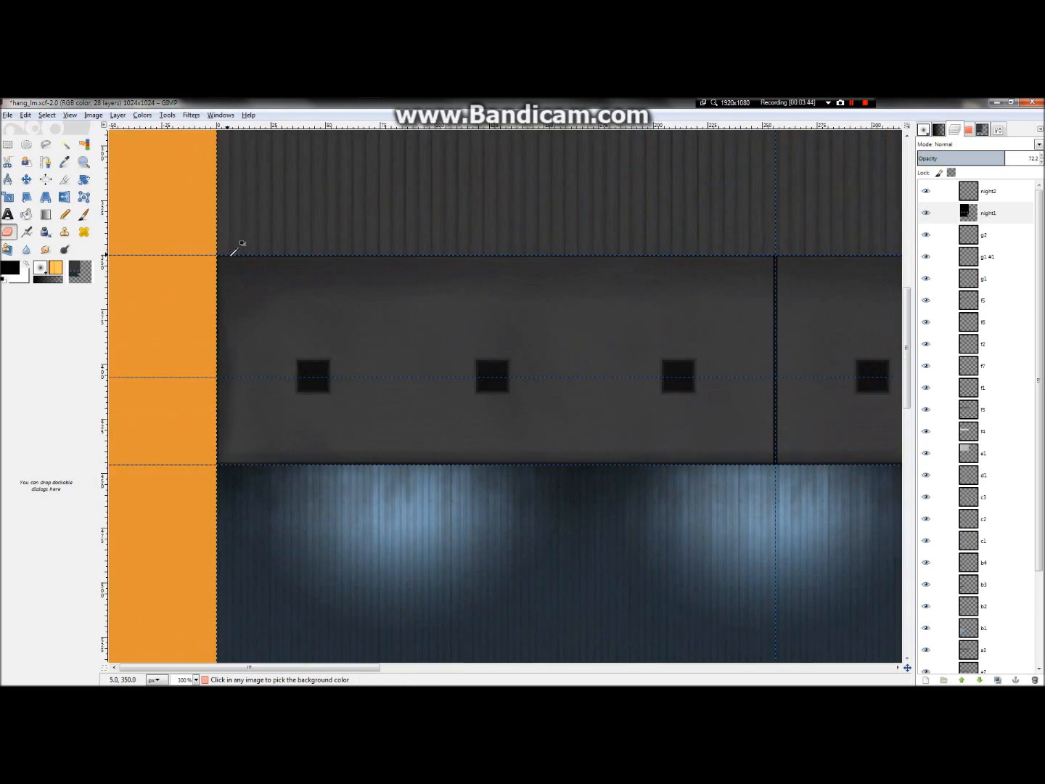
{"action": "scroll", "coordinate": [444, 296], "scroll_direction": "down", "scroll_amount": 5, "text": "ctrl"}
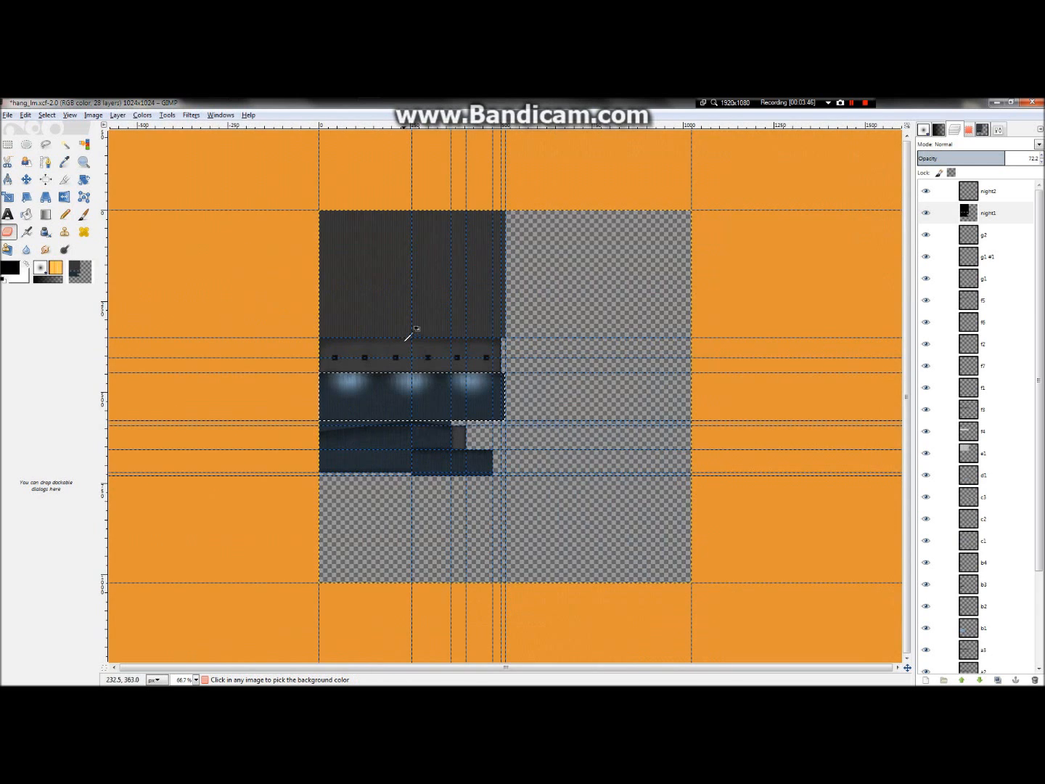
{"action": "scroll", "coordinate": [408, 338], "scroll_direction": "up", "scroll_amount": 3, "text": "ctrl"}
{"action": "scroll", "coordinate": [357, 356], "scroll_direction": "down", "scroll_amount": 1, "text": "ctrl"}
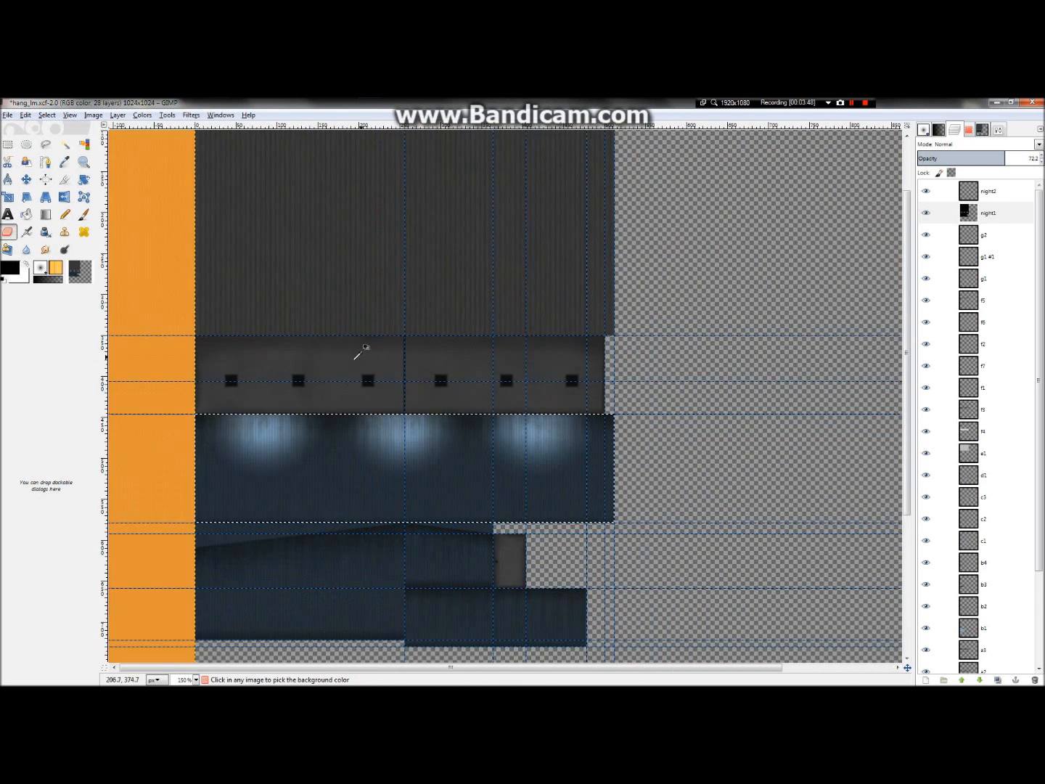
{"action": "scroll", "coordinate": [356, 357], "scroll_direction": "up", "scroll_amount": 2, "text": "ctrl"}
{"action": "scroll", "coordinate": [369, 313], "scroll_direction": "down", "scroll_amount": 2, "text": "ctrl"}
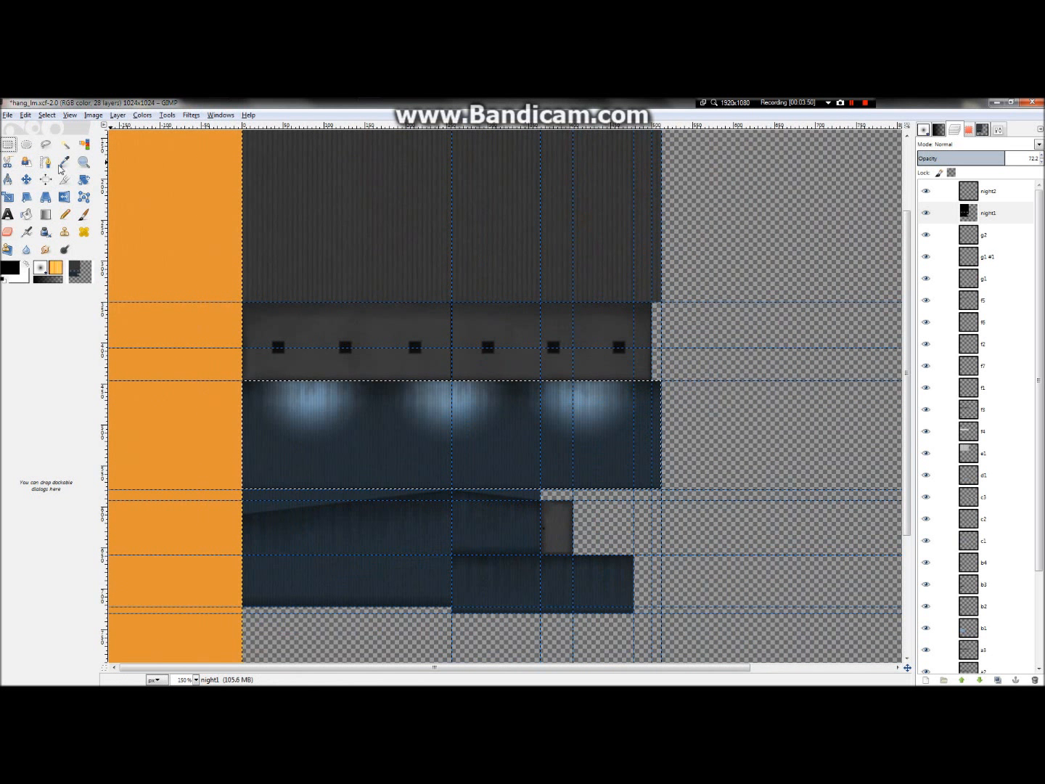
Select the entire grey windowed strip above the blue wall with a 500 × 96 px rectangle starting at 0, 350
{"action": "left_click_drag", "start_coordinate": [259, 308], "coordinate": [651, 381]}
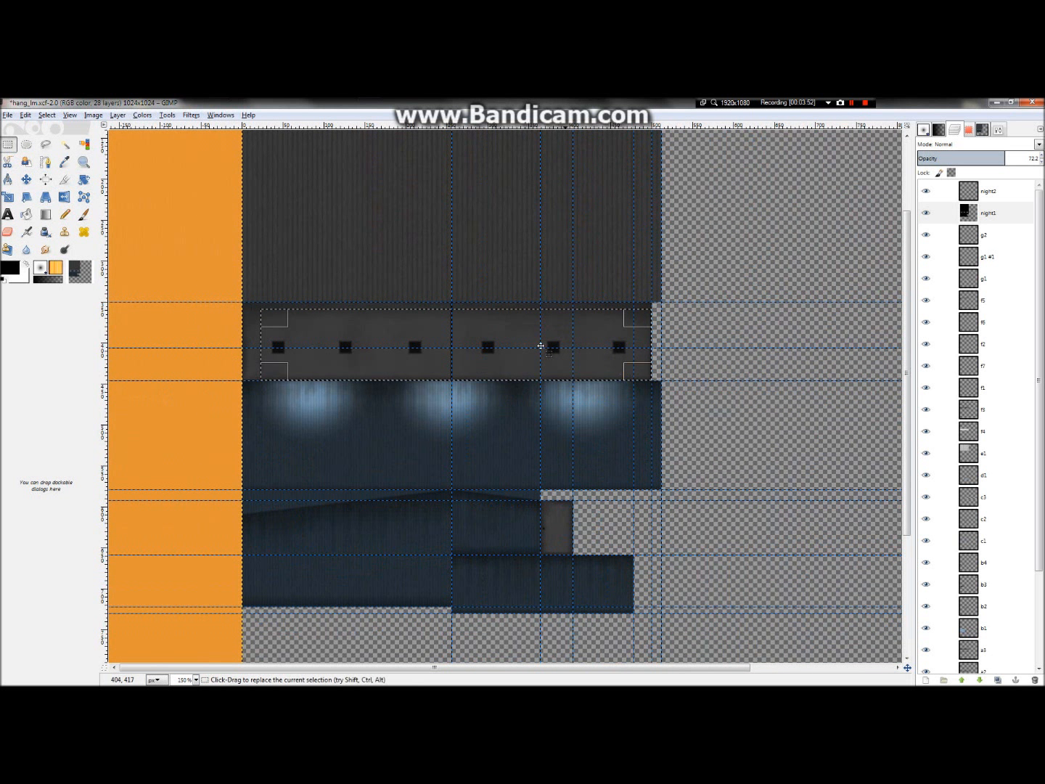
{"action": "left_click_drag", "start_coordinate": [284, 320], "coordinate": [258, 317]}
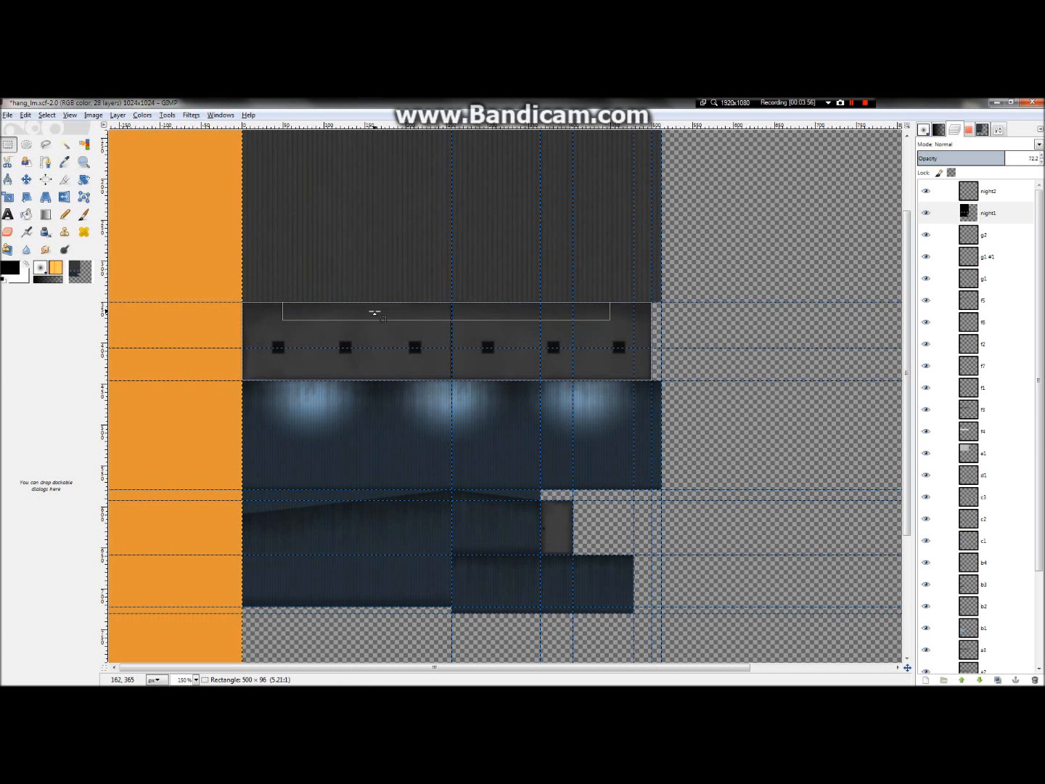
{"action": "scroll", "coordinate": [264, 303], "scroll_direction": "up", "scroll_amount": 2, "text": "ctrl"}
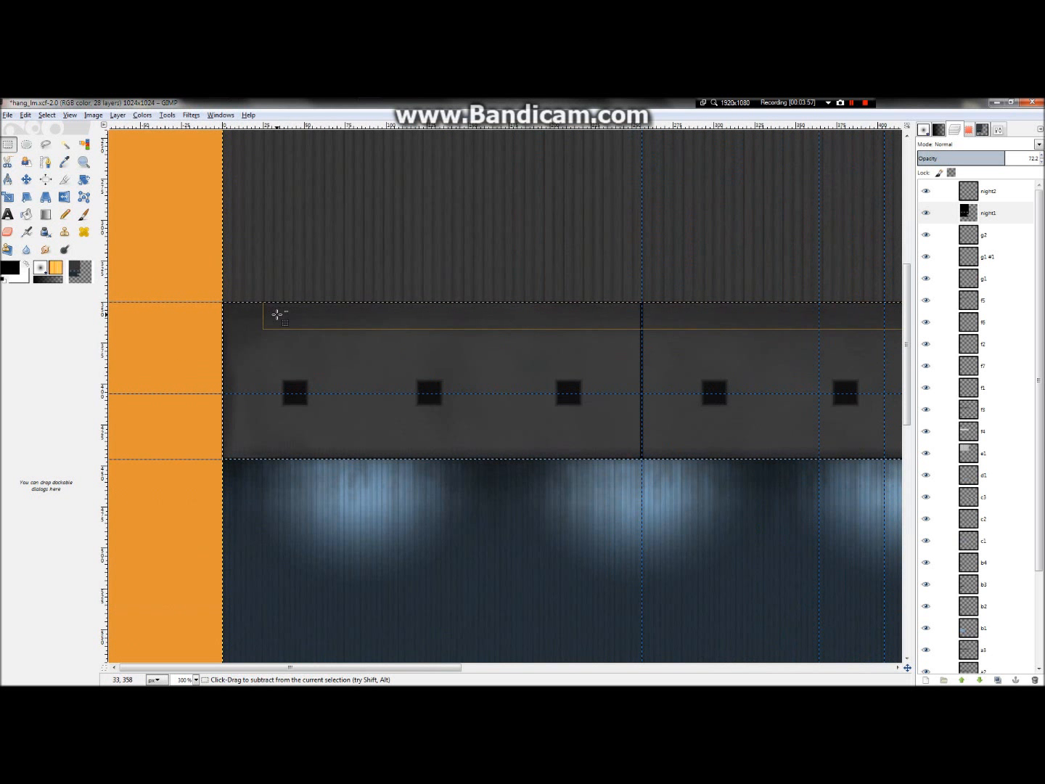
Set the Eraser's aspect ratio to -2.20 for a tall, narrow brush
{"action": "left_click", "coordinate": [999, 129]}
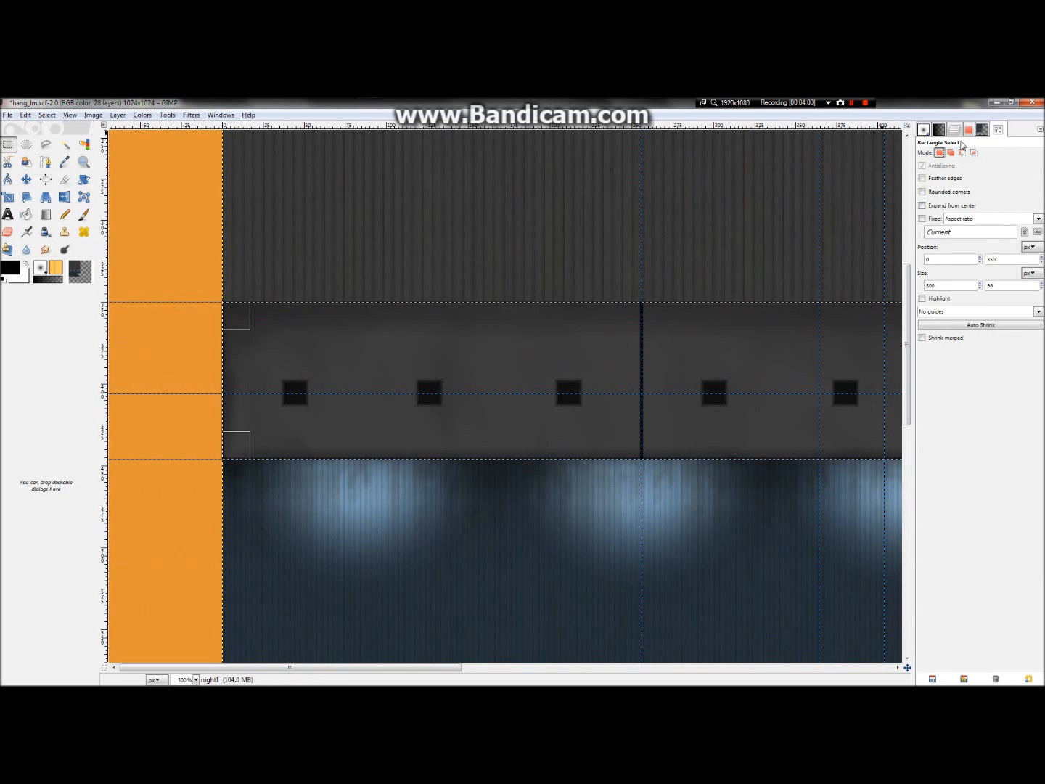
{"action": "left_click", "coordinate": [7, 231]}
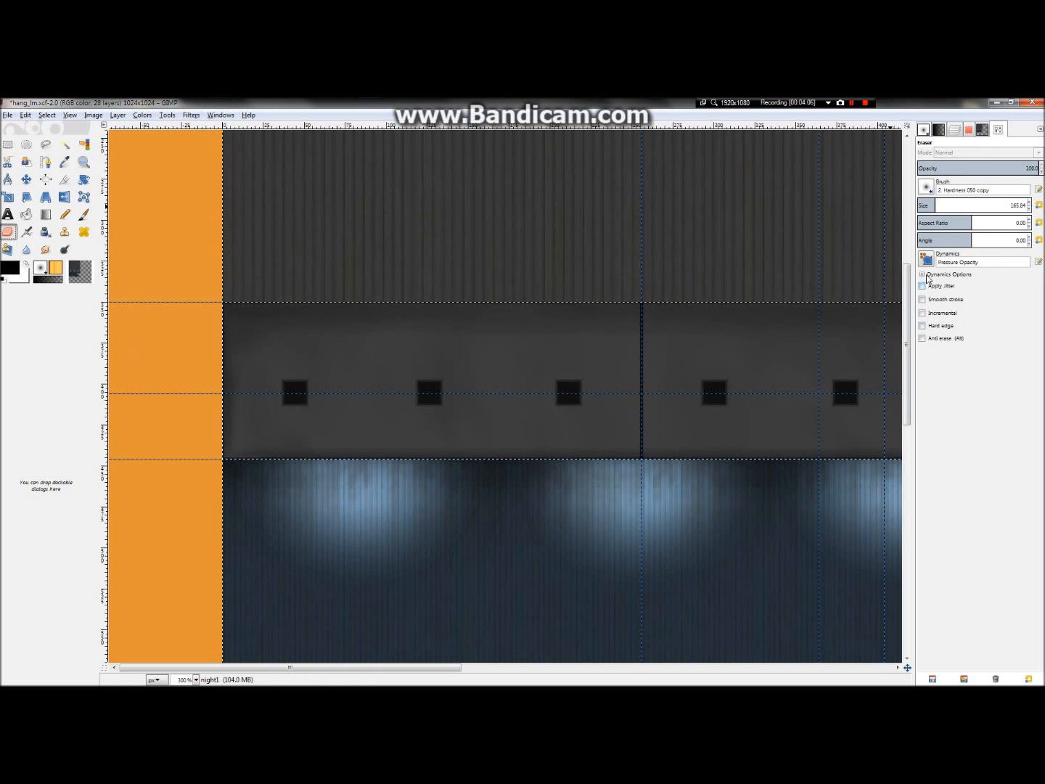
{"action": "left_click", "coordinate": [942, 219]}
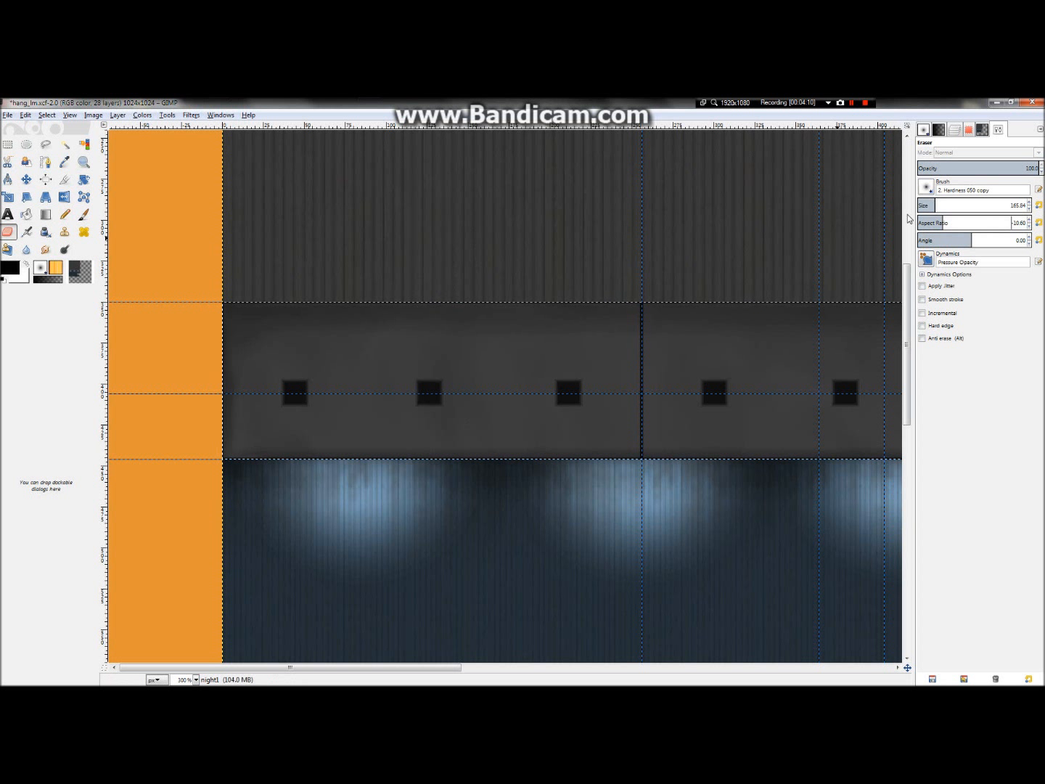
{"action": "left_click", "coordinate": [946, 224]}
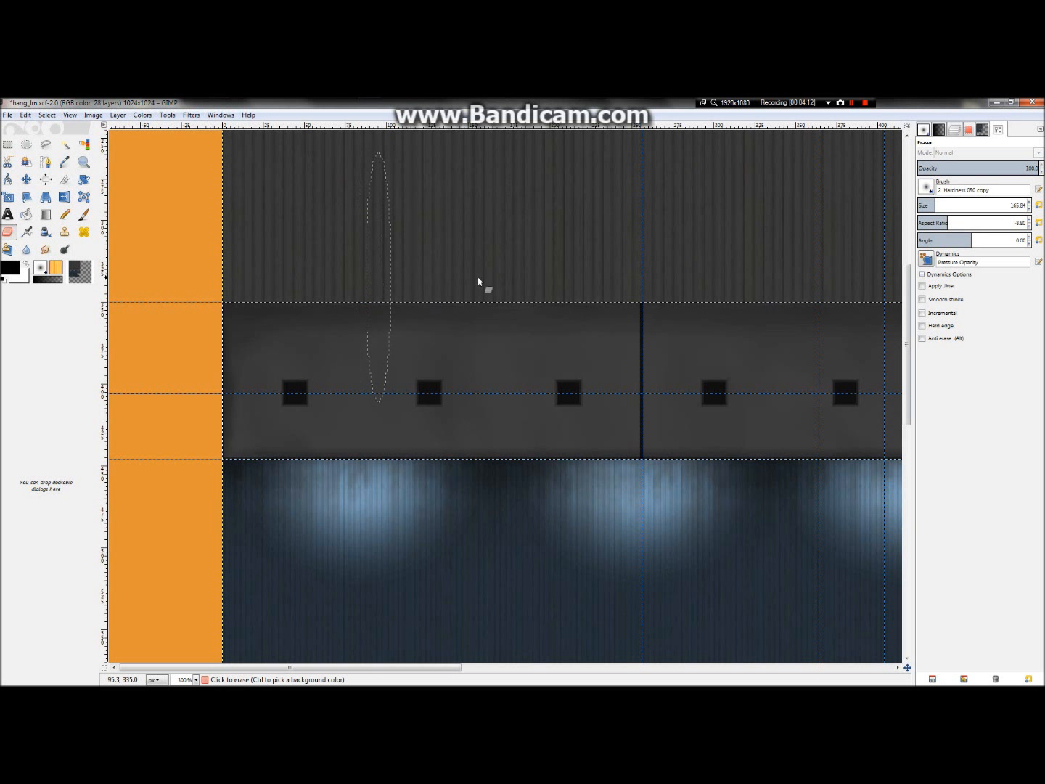
{"action": "left_click", "coordinate": [952, 223]}
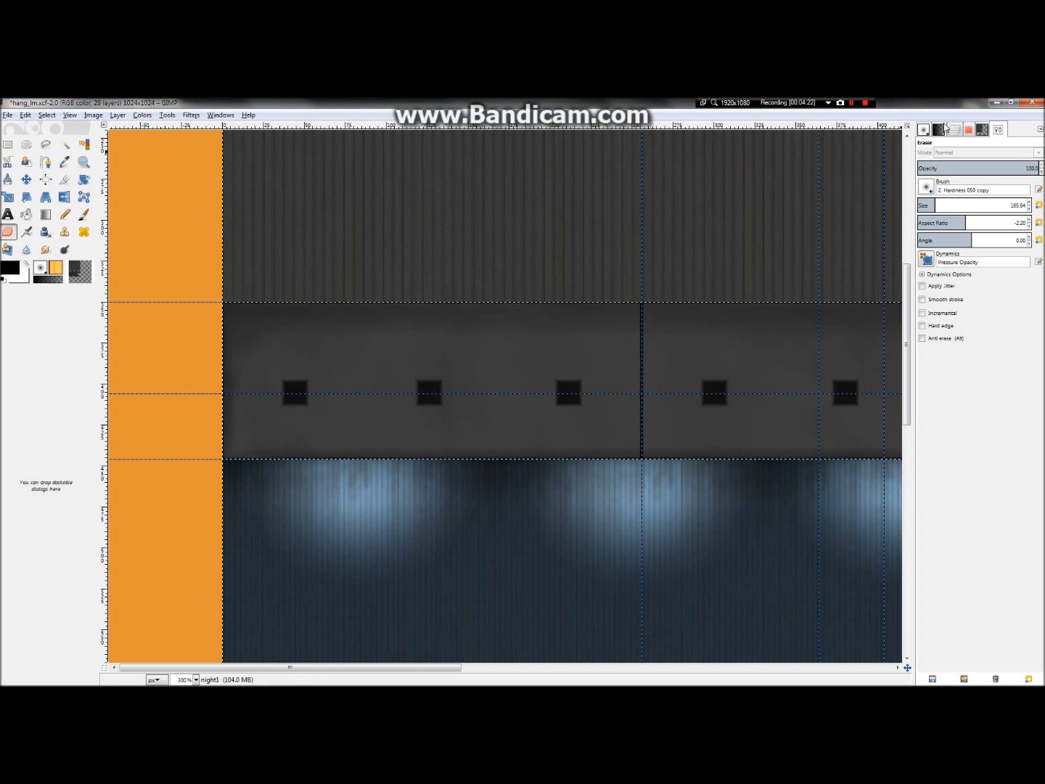
Erase narrow light spots from night1 along the windowed strip's upper edge, between each pair of windows and at both strip ends
{"action": "left_click", "coordinate": [351, 304]}
{"action": "left_click", "coordinate": [351, 304]}
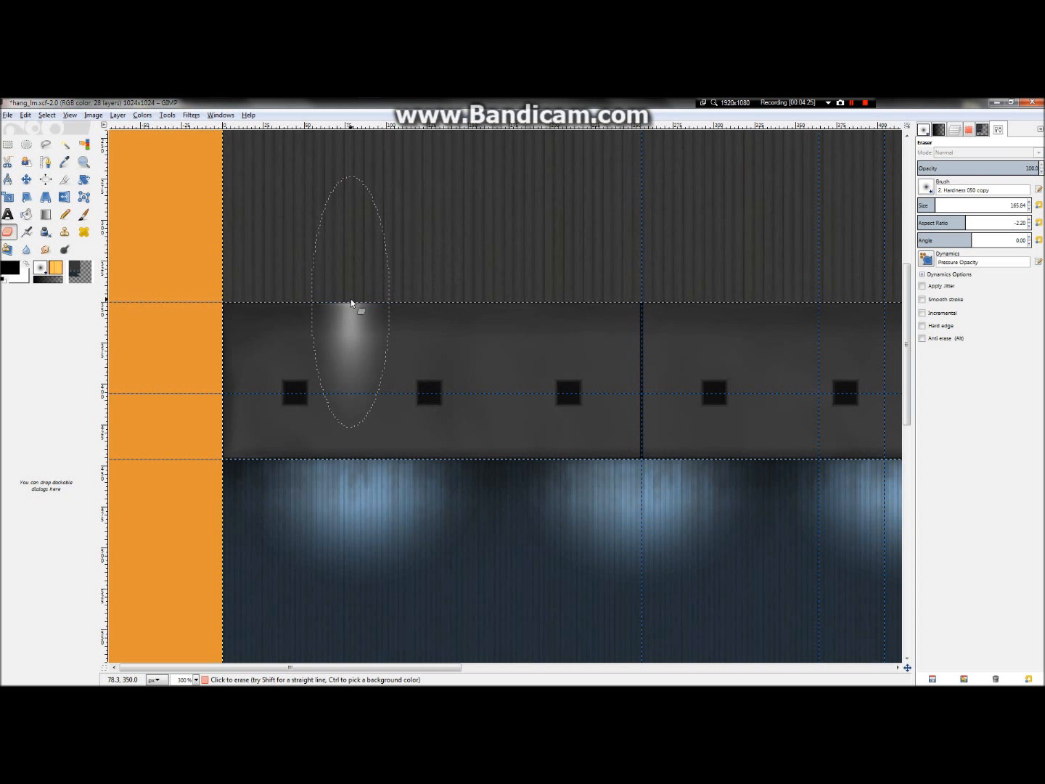
{"action": "left_click", "coordinate": [500, 305]}
{"action": "scroll", "coordinate": [500, 304], "scroll_direction": "down", "scroll_amount": 2, "text": "ctrl"}
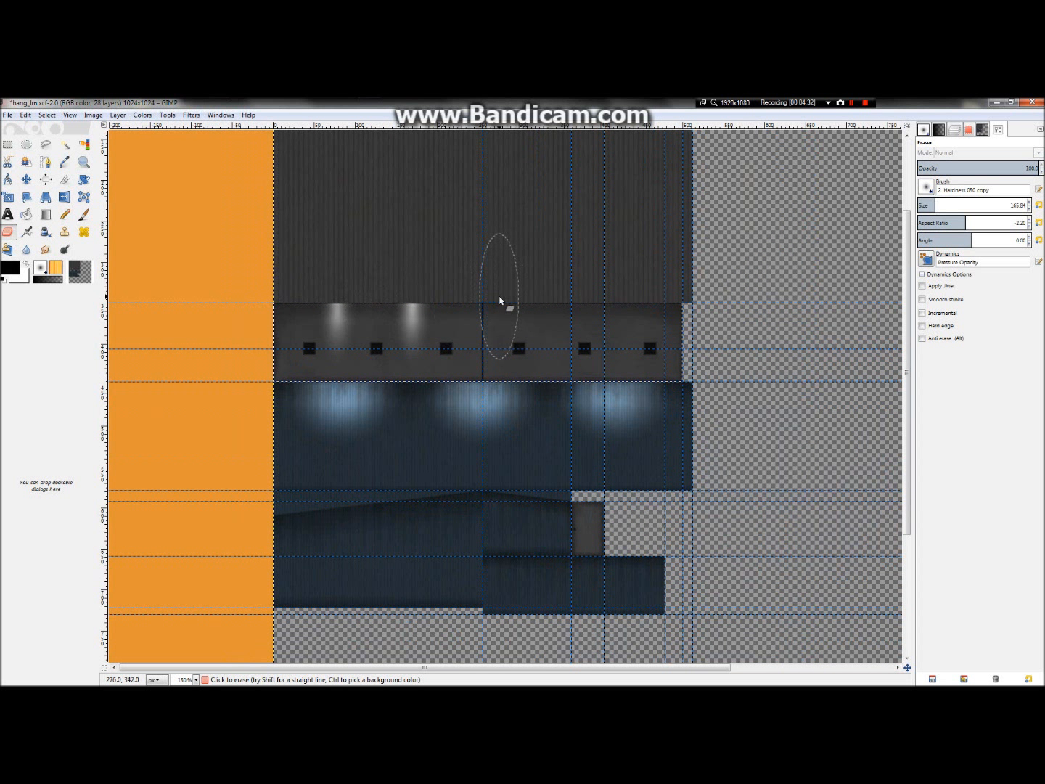
{"action": "left_click", "coordinate": [487, 309]}
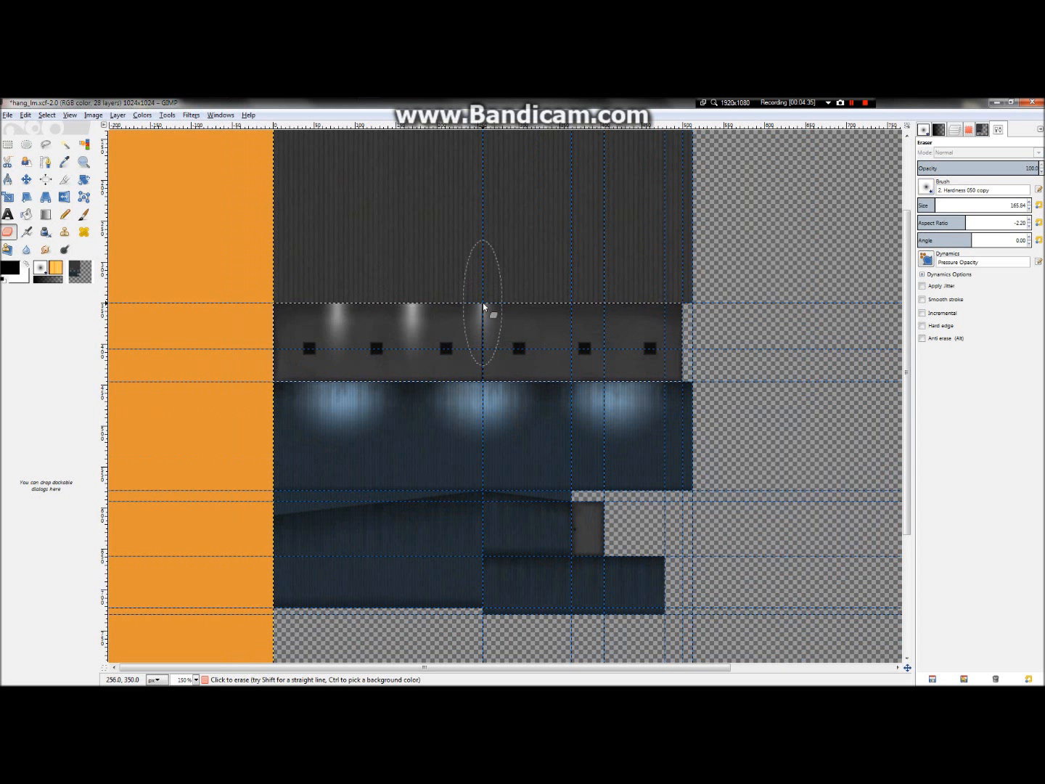
{"action": "left_click", "coordinate": [552, 305]}
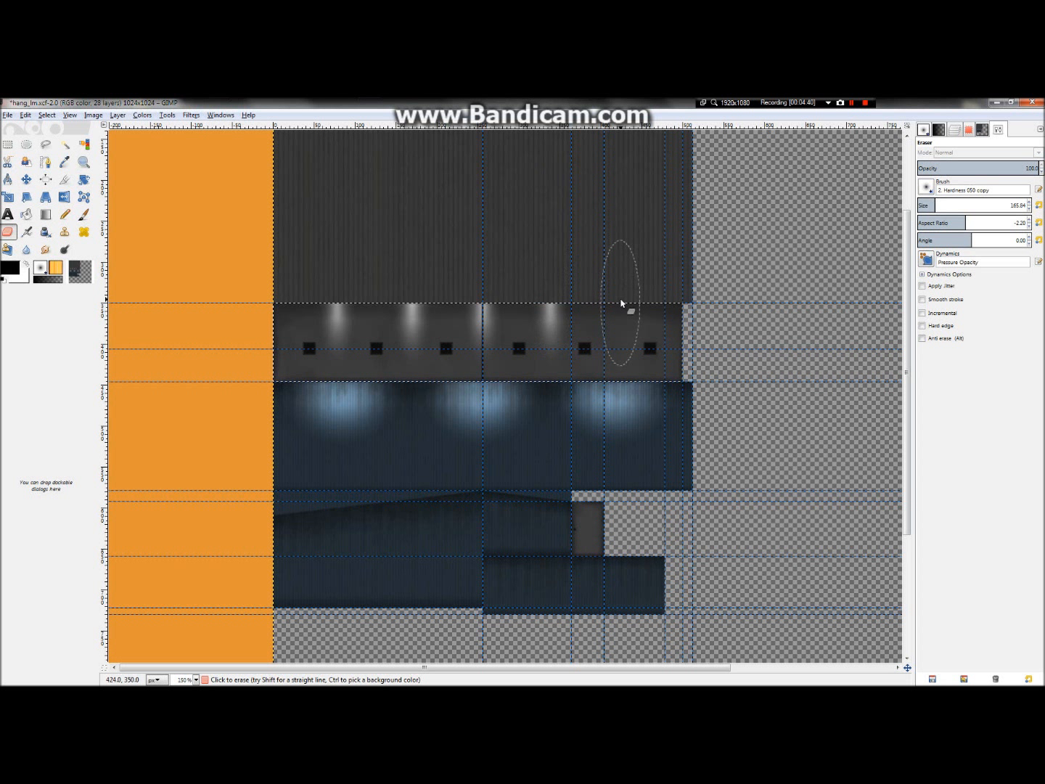
{"action": "left_click", "coordinate": [621, 303]}
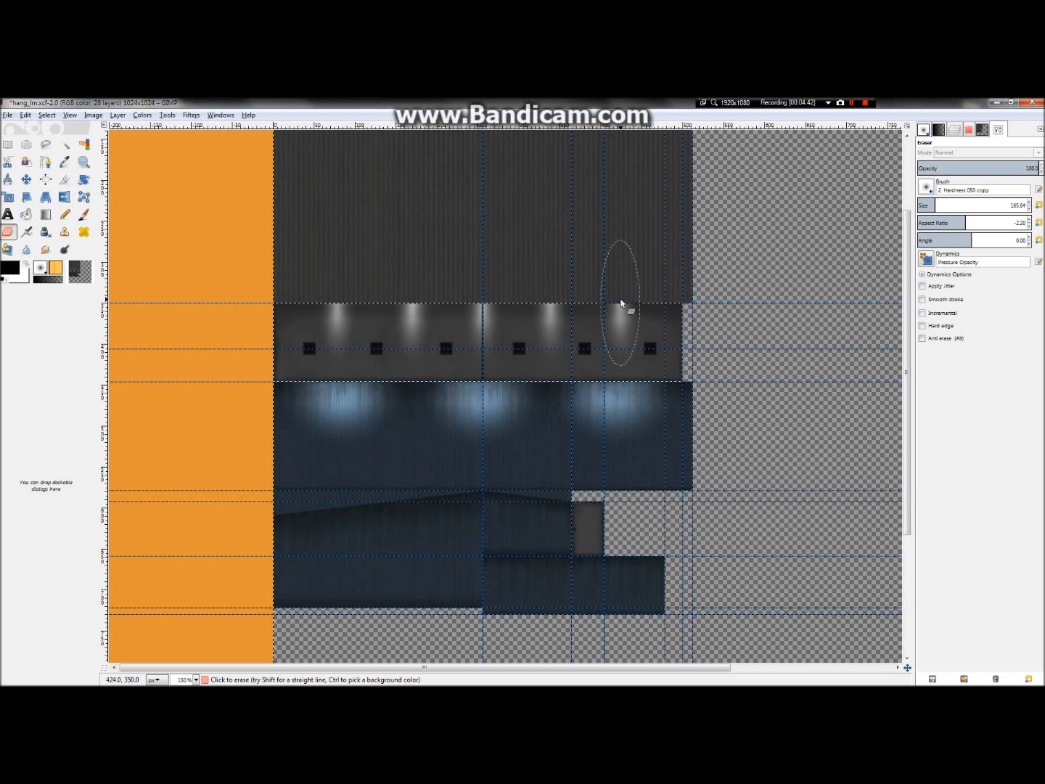
{"action": "left_click", "coordinate": [686, 303]}
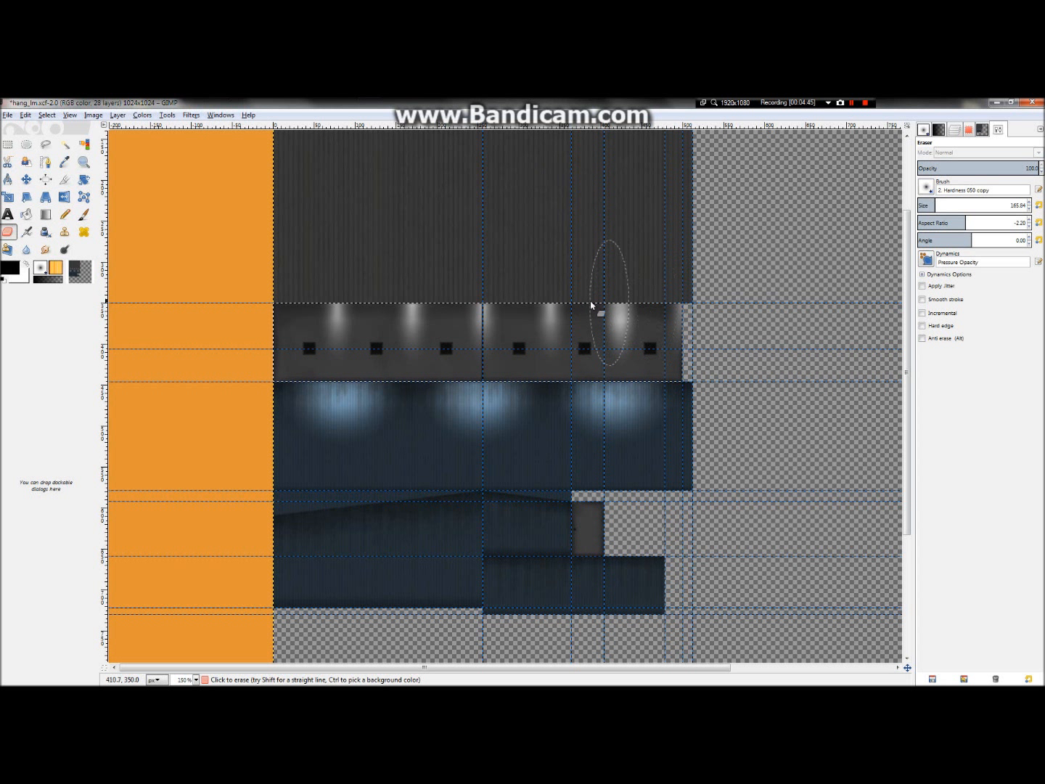
{"action": "left_click", "coordinate": [274, 301]}
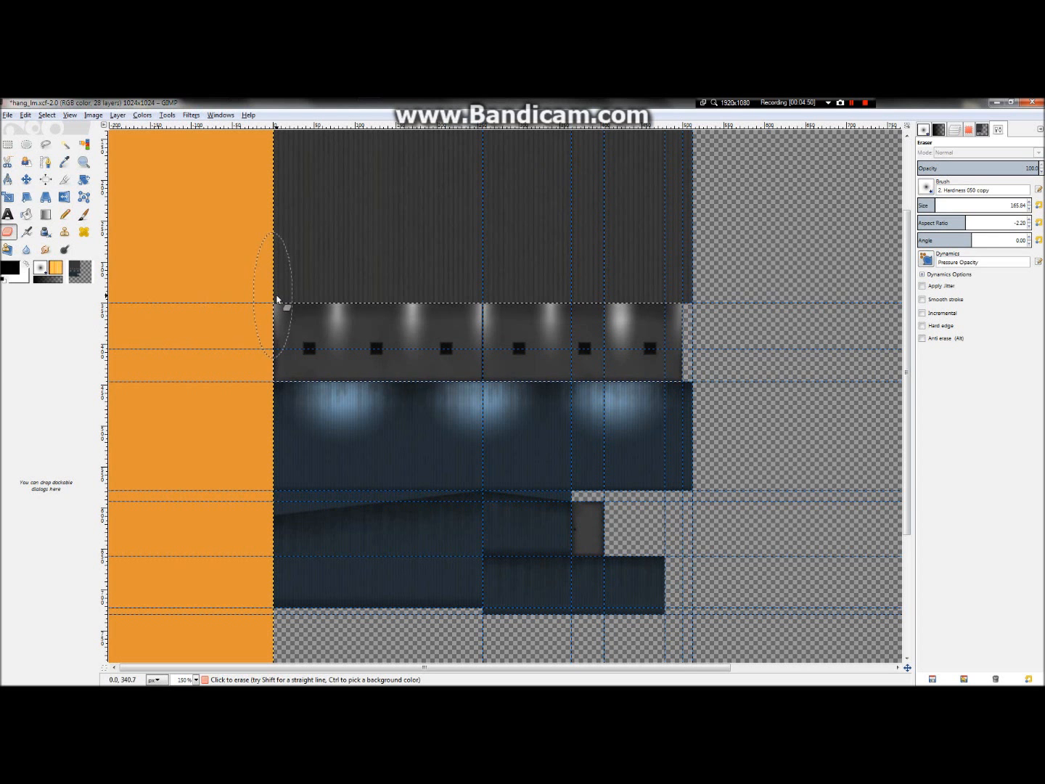
Select the small grey door beside the lower blue wall with a 40 × 67 px rectangle starting at 364, 592
{"action": "scroll", "coordinate": [278, 305], "scroll_direction": "down", "scroll_amount": 3, "text": "ctrl"}
{"action": "scroll", "coordinate": [268, 330], "scroll_direction": "up", "scroll_amount": 3, "text": "ctrl"}
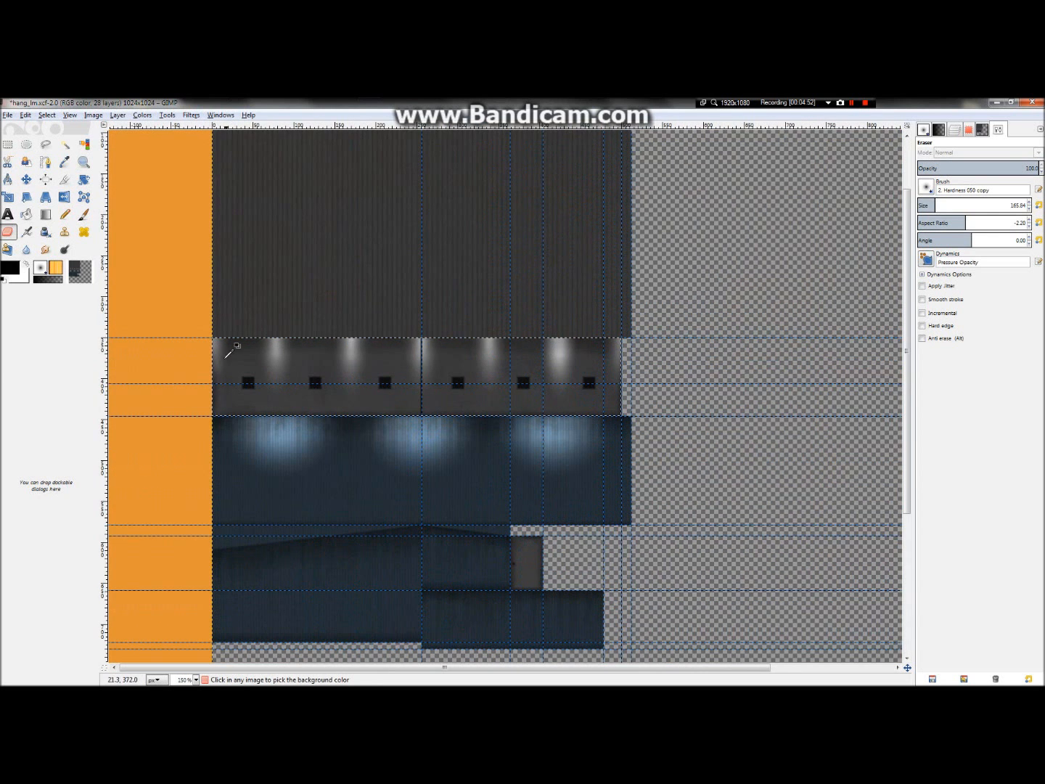
{"action": "scroll", "coordinate": [370, 356], "scroll_direction": "down", "scroll_amount": 2, "text": "ctrl"}
{"action": "scroll", "coordinate": [384, 498], "scroll_direction": "down", "scroll_amount": 2, "text": "ctrl"}
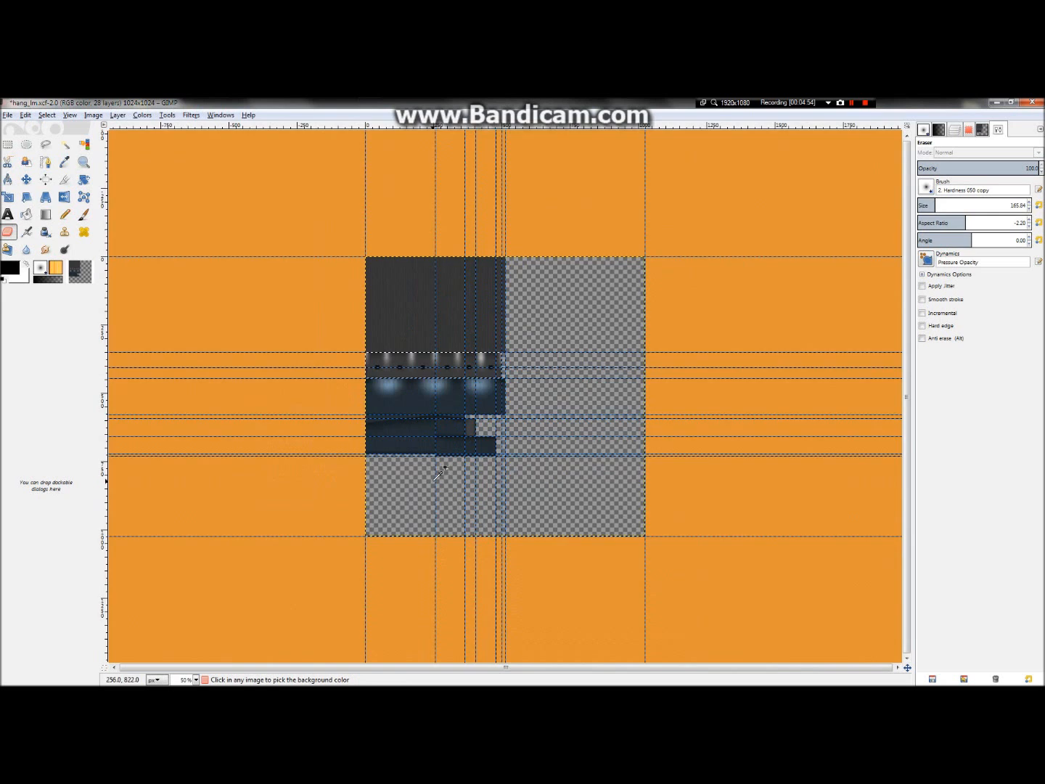
{"action": "scroll", "coordinate": [435, 456], "scroll_direction": "up", "scroll_amount": 3, "text": "ctrl"}
{"action": "scroll", "coordinate": [436, 455], "scroll_direction": "up", "scroll_amount": 3, "text": "ctrl"}
{"action": "scroll", "coordinate": [498, 414], "scroll_direction": "down", "scroll_amount": 1, "text": "ctrl"}
{"action": "scroll", "coordinate": [451, 375], "scroll_direction": "up", "scroll_amount": 4, "text": "ctrl"}
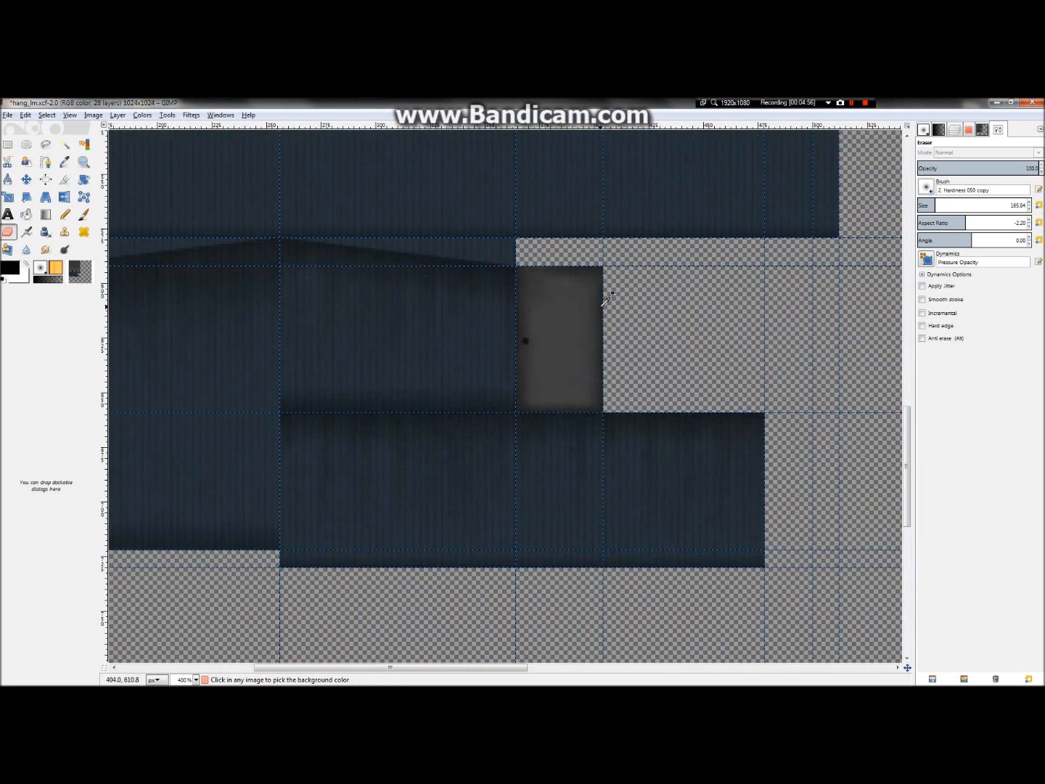
{"action": "left_click", "coordinate": [8, 145]}
{"action": "left_click_drag", "start_coordinate": [457, 255], "coordinate": [606, 518]}
{"action": "left_click_drag", "start_coordinate": [474, 314], "coordinate": [446, 329]}
{"action": "left_click_drag", "start_coordinate": [486, 278], "coordinate": [486, 247]}
Reduce the brush size to 80.92 and activate the Eraser
{"action": "left_click", "coordinate": [84, 214]}
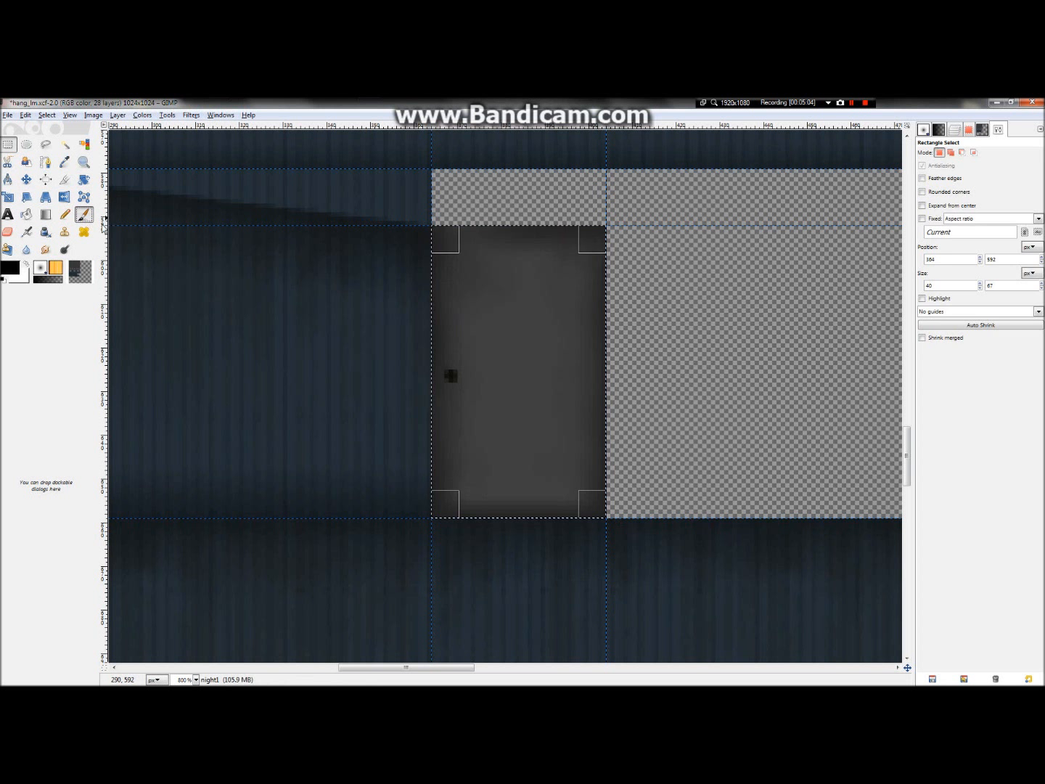
{"action": "left_click", "coordinate": [926, 206]}
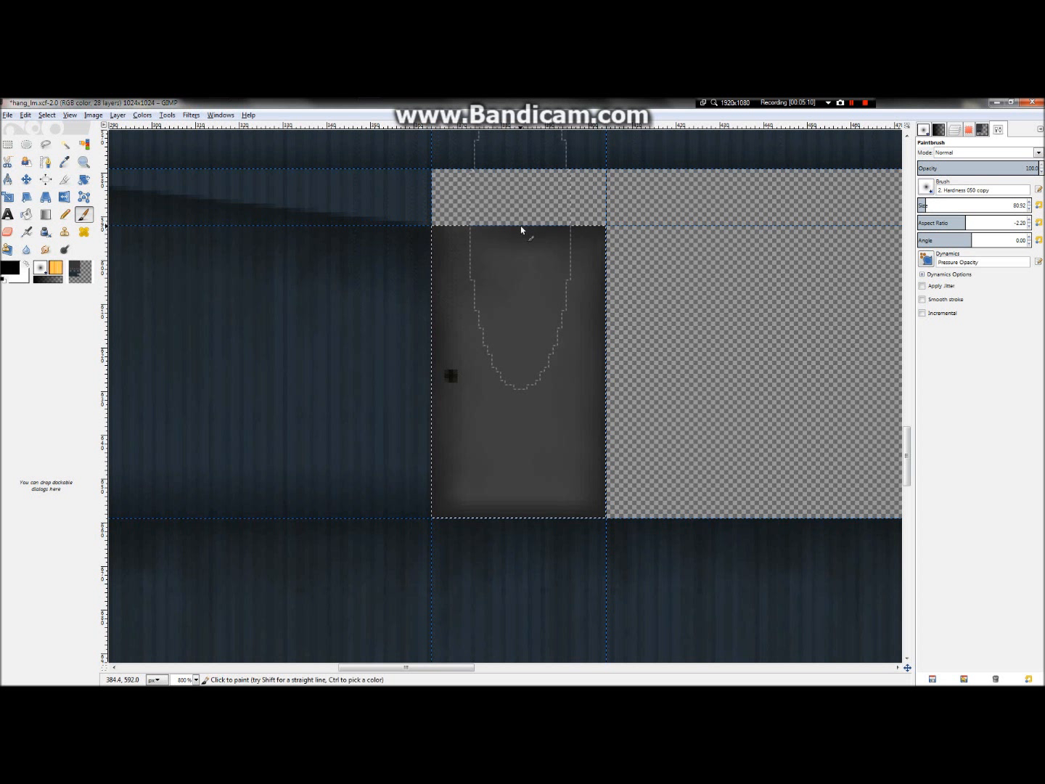
{"action": "left_click", "coordinate": [8, 232]}
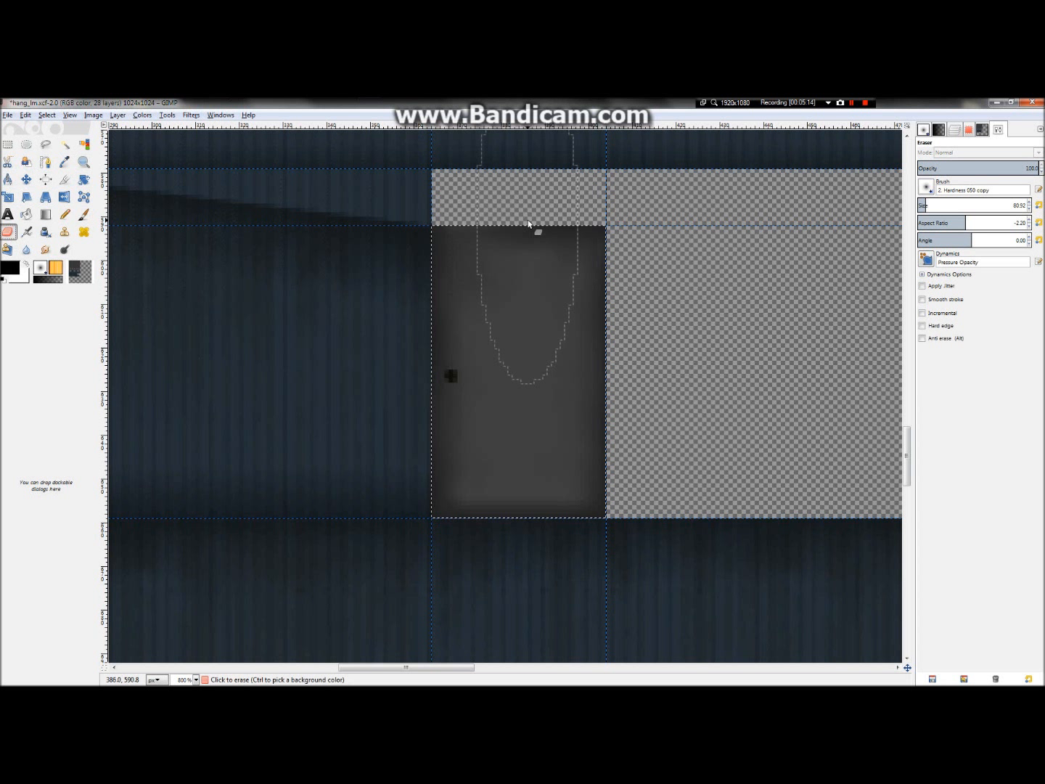
Try erasing a narrow light spot from night1 at the centre of the door's upper edge
{"action": "left_click", "coordinate": [517, 230]}
{"action": "left_click", "coordinate": [517, 229]}
{"action": "left_click", "coordinate": [517, 229]}
{"action": "left_click", "coordinate": [516, 230]}
{"action": "left_click", "coordinate": [523, 230]}
{"action": "left_click", "coordinate": [524, 229]}
{"action": "scroll", "coordinate": [857, 444], "scroll_direction": "down", "scroll_amount": 1}
{"action": "scroll", "coordinate": [711, 449], "scroll_direction": "down", "scroll_amount": 4, "text": "ctrl"}
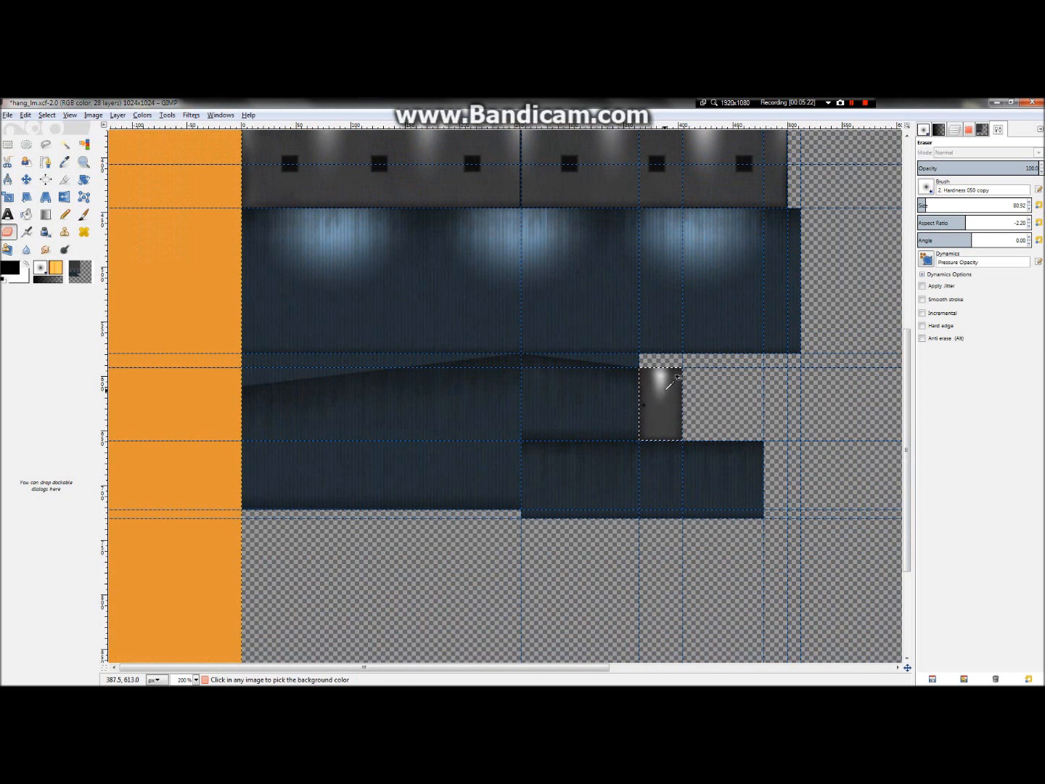
{"action": "scroll", "coordinate": [783, 307], "scroll_direction": "up", "scroll_amount": 3, "text": "ctrl"}
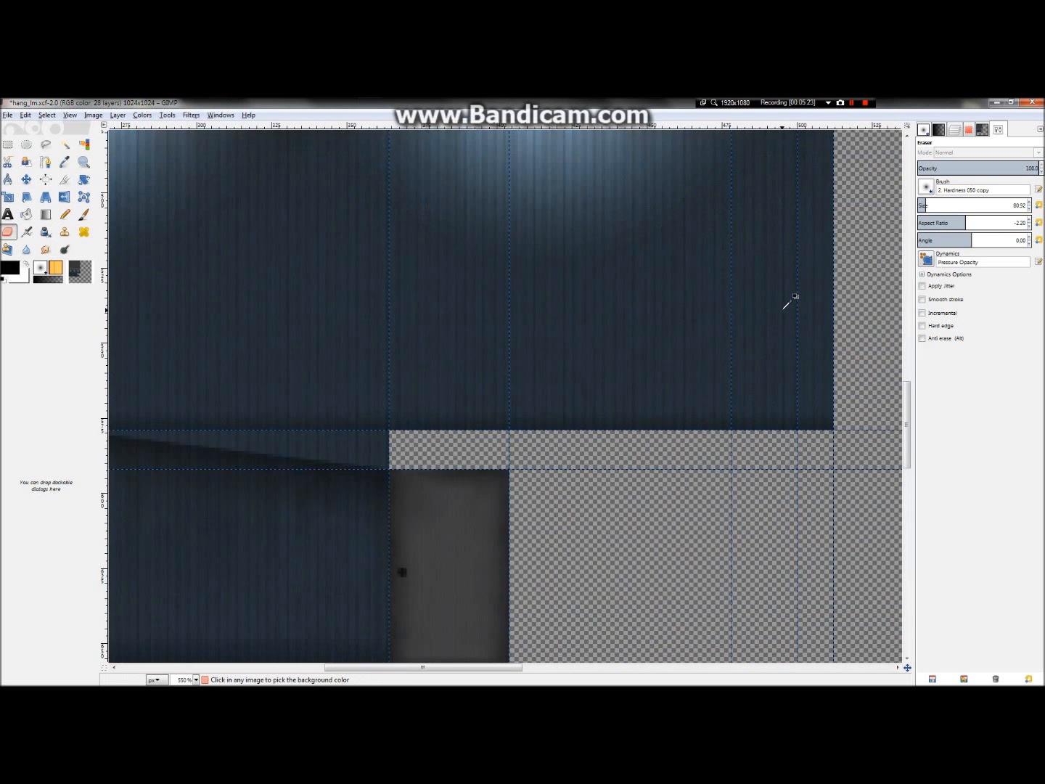
Set the Eraser's aspect ratio to -0.20 and erase a wide light spot at the centre of the door's upper edge
{"action": "left_click", "coordinate": [970, 223]}
{"action": "left_click", "coordinate": [971, 223]}
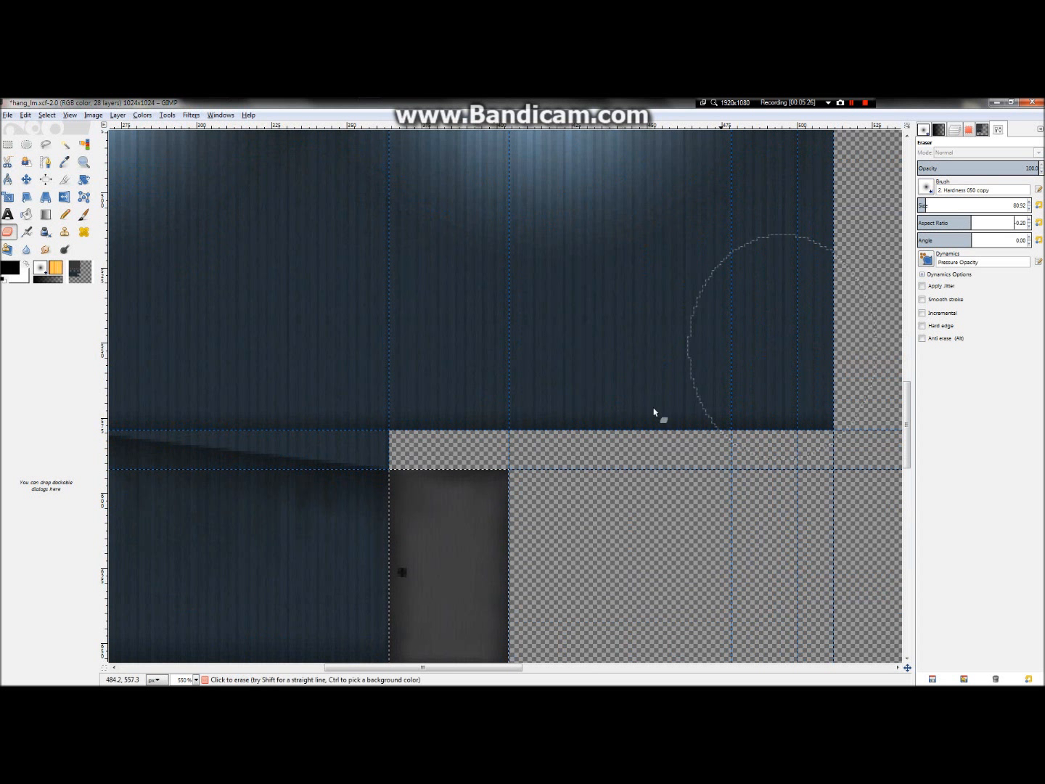
{"action": "left_click", "coordinate": [449, 466]}
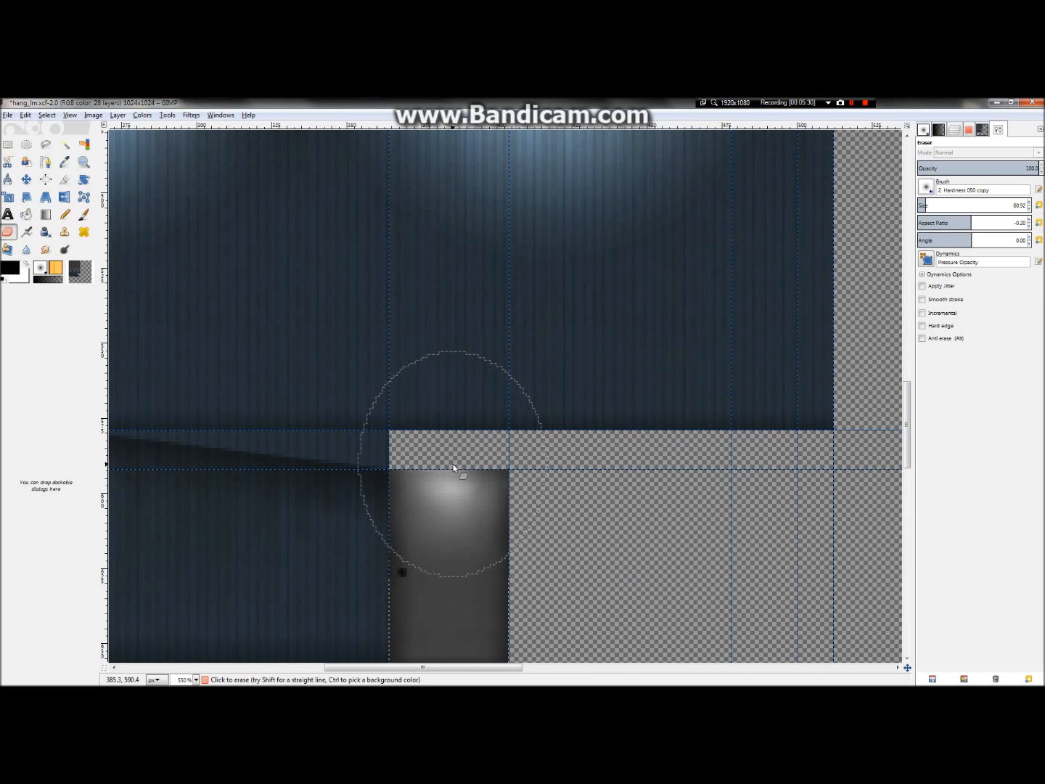
{"action": "scroll", "coordinate": [782, 415], "scroll_direction": "down", "scroll_amount": 2, "text": "ctrl"}
{"action": "scroll", "coordinate": [782, 414], "scroll_direction": "down", "scroll_amount": 1, "text": "ctrl"}
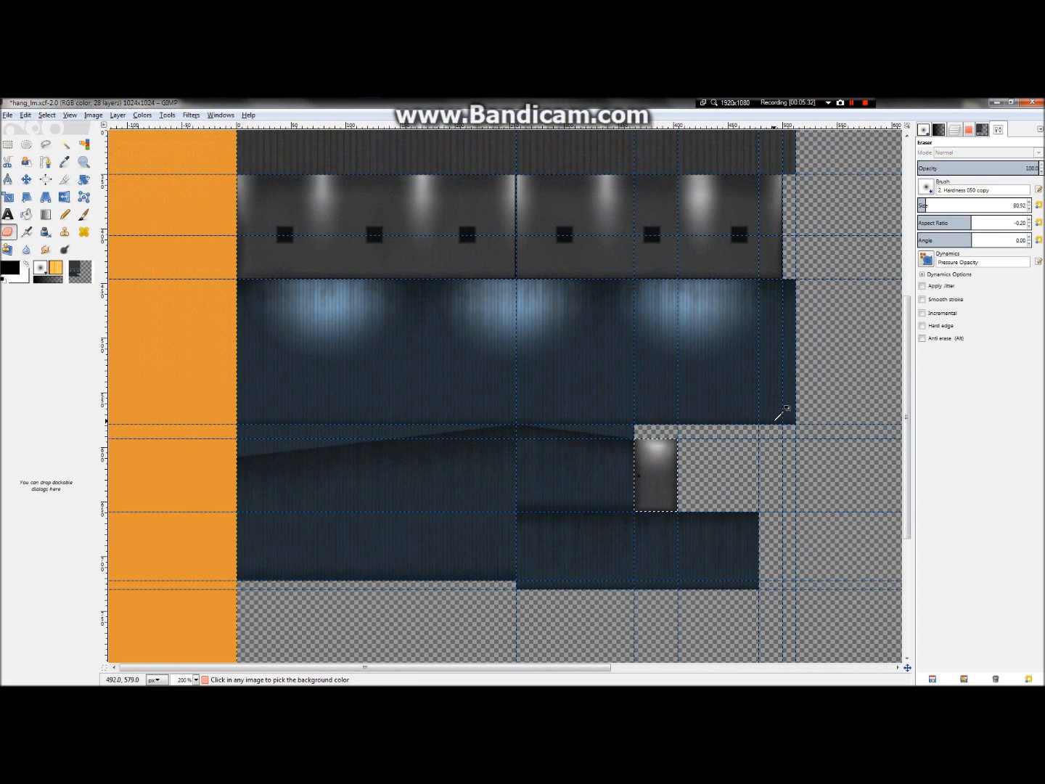
{"action": "scroll", "coordinate": [780, 414], "scroll_direction": "down", "scroll_amount": 1, "text": "ctrl"}
{"action": "scroll", "coordinate": [319, 470], "scroll_direction": "up", "scroll_amount": 2, "text": "ctrl"}
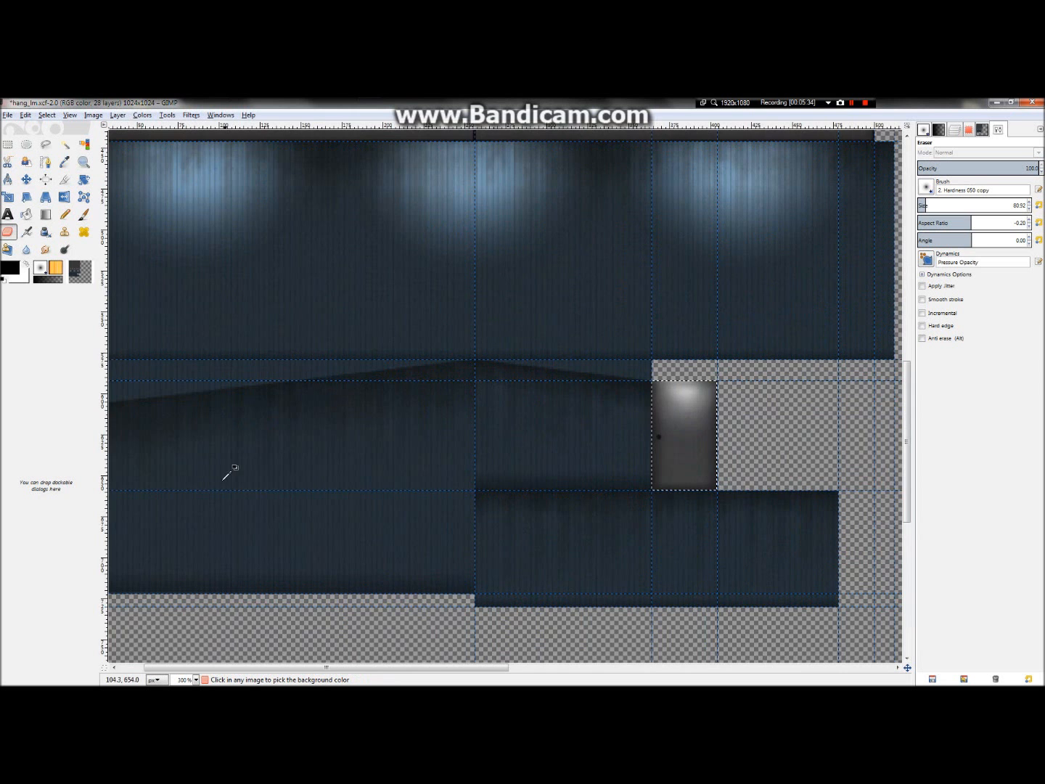
{"action": "scroll", "coordinate": [229, 474], "scroll_direction": "down", "scroll_amount": 1, "text": "ctrl"}
{"action": "scroll", "coordinate": [303, 469], "scroll_direction": "up", "scroll_amount": 1, "text": "ctrl"}
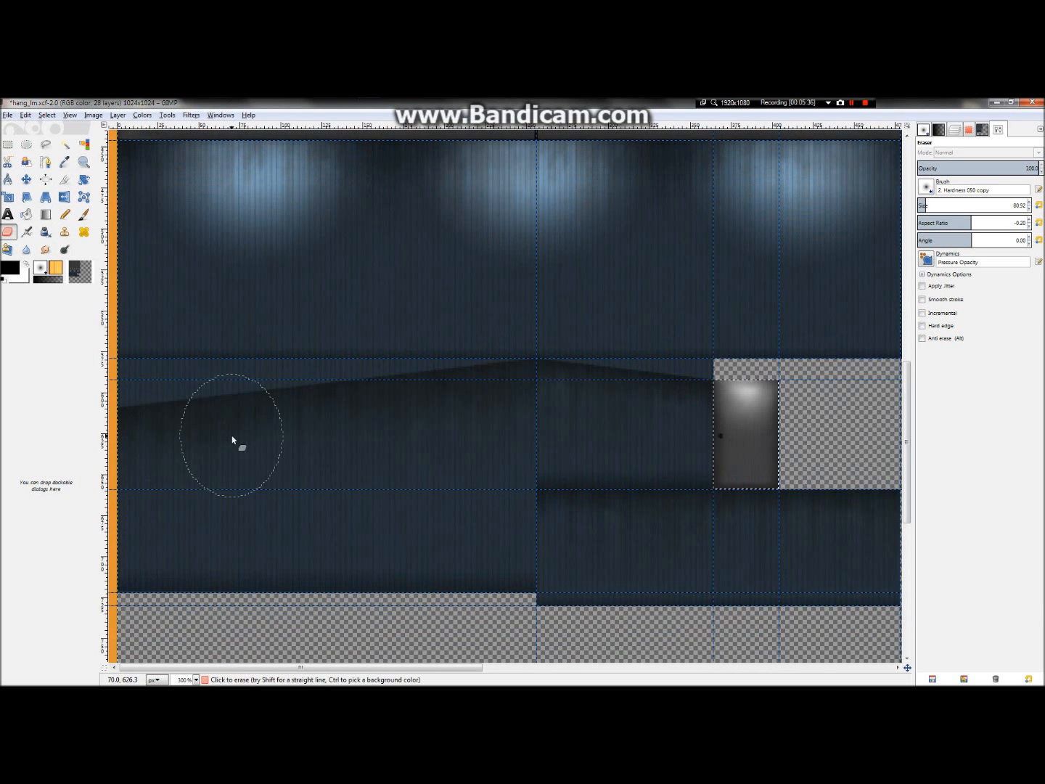
Select the lower-left gabled wall panel with a rectangle spanning its full width and height
{"action": "key", "text": "r"}
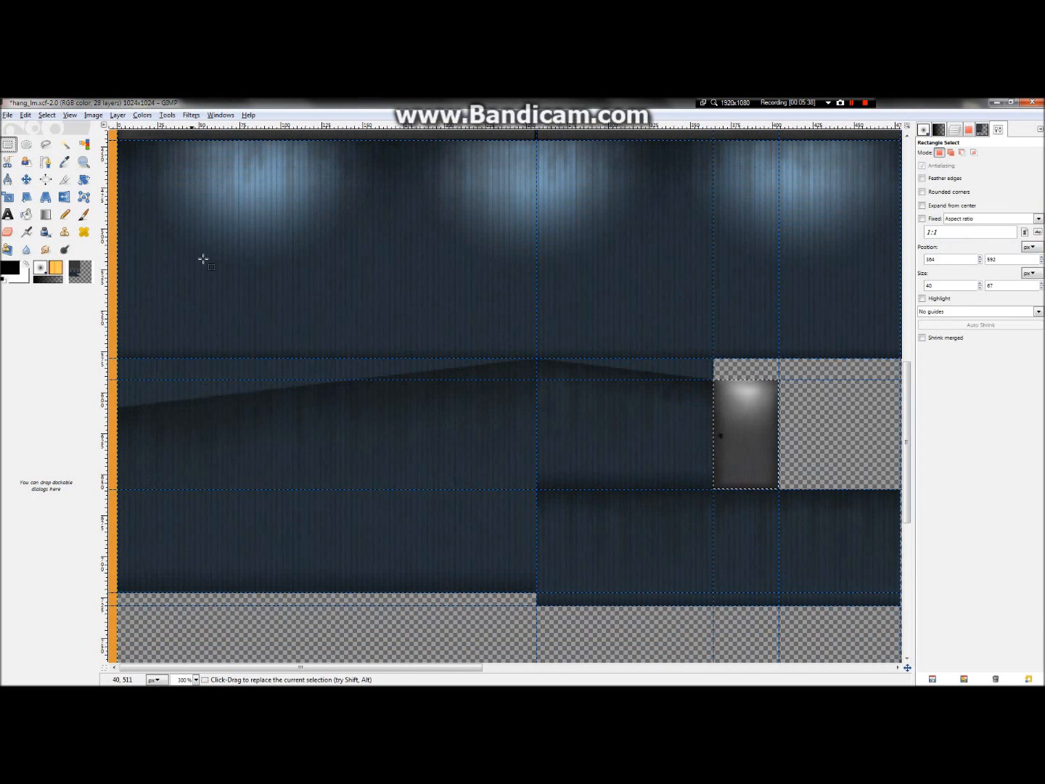
{"action": "scroll", "coordinate": [266, 356], "scroll_direction": "down", "scroll_amount": 1, "text": "ctrl"}
{"action": "left_click_drag", "start_coordinate": [166, 325], "coordinate": [424, 479]}
{"action": "left_click_drag", "start_coordinate": [167, 410], "coordinate": [147, 411]}
Activate the Paintbrush and set the brush's aspect ratio to -2.00
{"action": "left_click", "coordinate": [83, 214]}
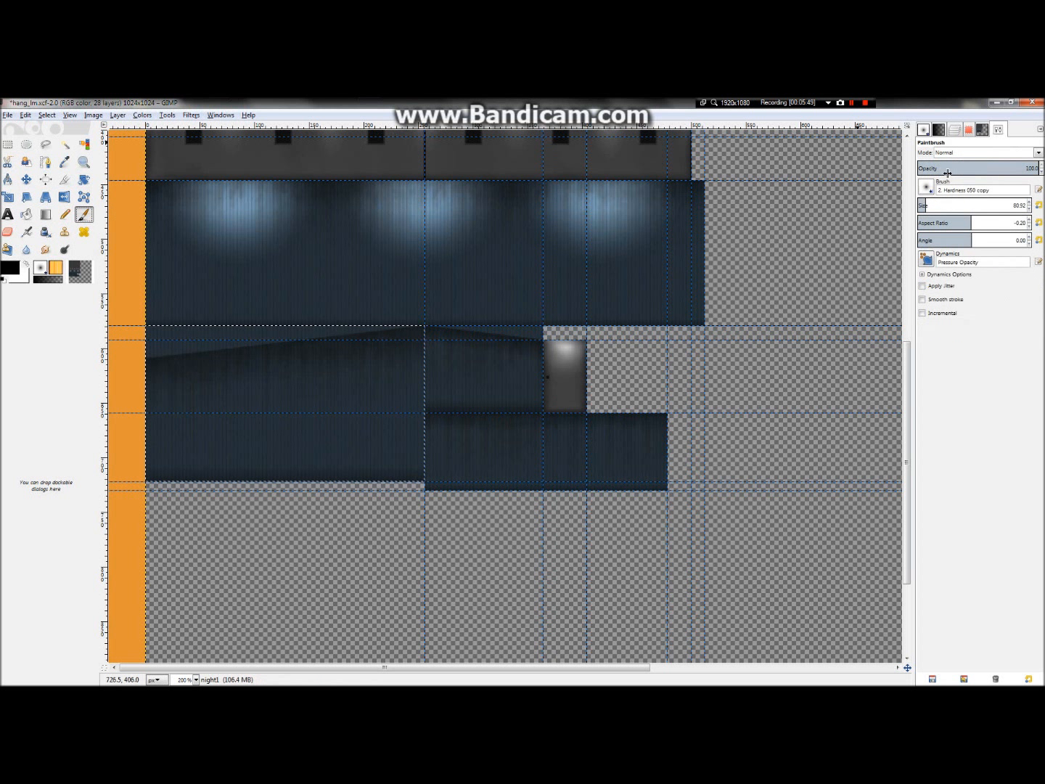
{"action": "left_click", "coordinate": [952, 221]}
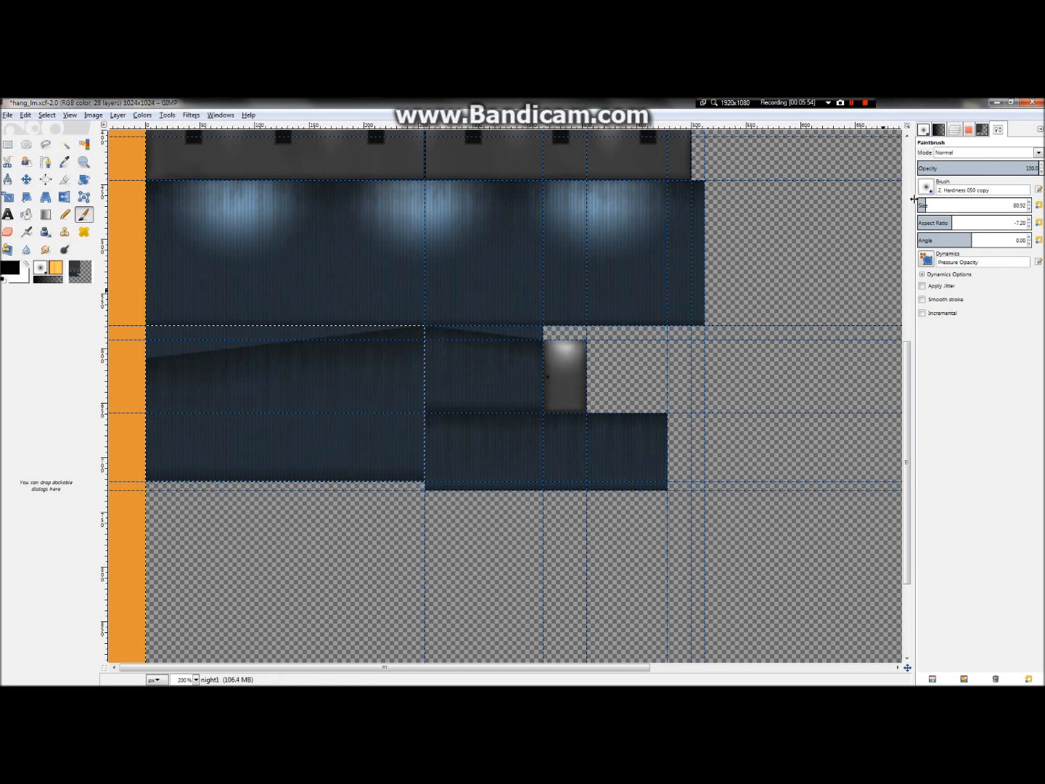
{"action": "left_click_drag", "start_coordinate": [950, 222], "coordinate": [955, 224]}
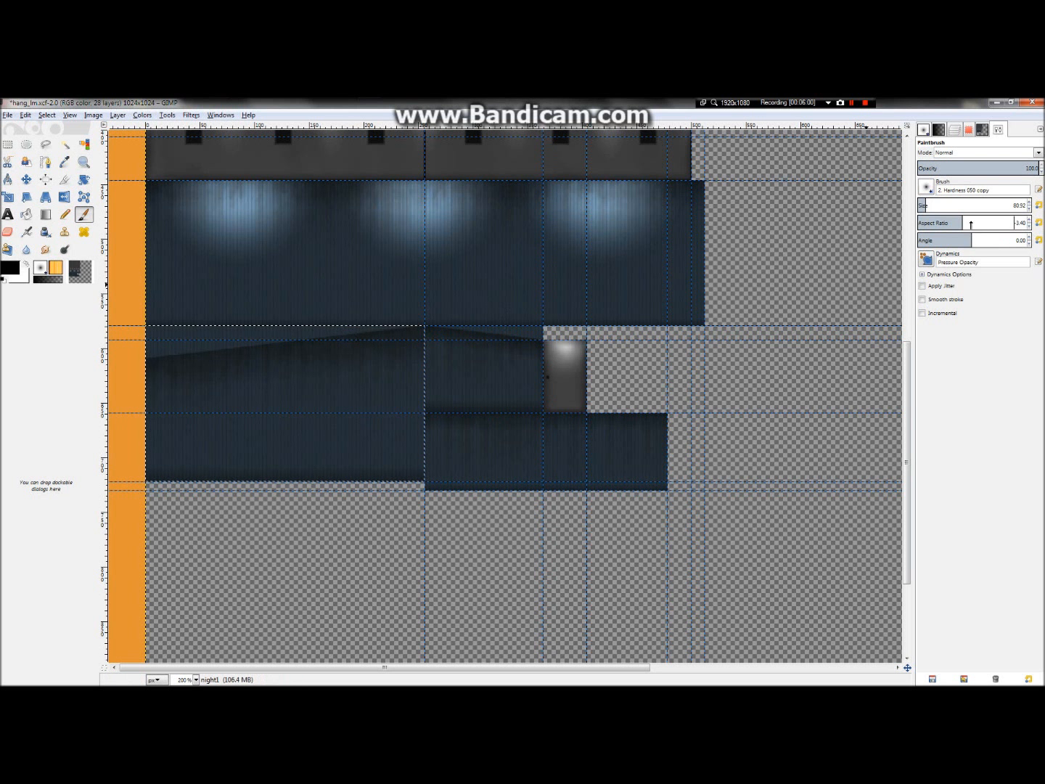
{"action": "left_click", "coordinate": [966, 223]}
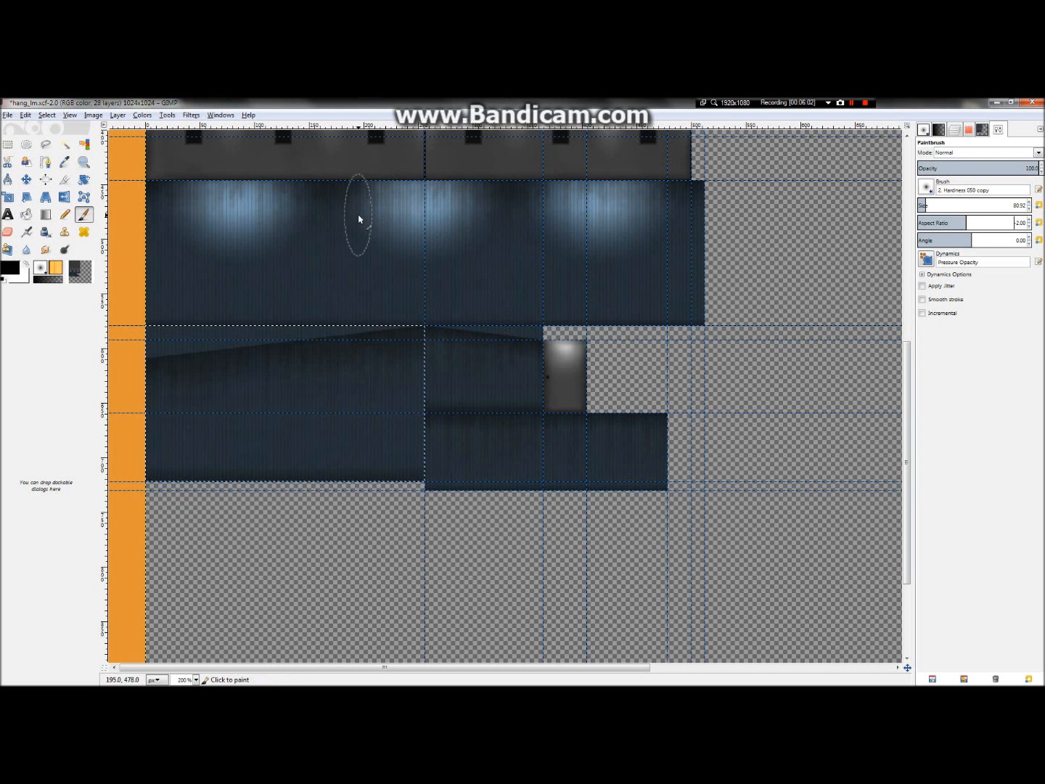
Try erasing a narrow light spot from night1 near the left end of the gabled wall's sloped edge
{"action": "scroll", "coordinate": [358, 219], "scroll_direction": "down", "scroll_amount": 1, "text": "ctrl"}
{"action": "scroll", "coordinate": [363, 190], "scroll_direction": "down", "scroll_amount": 2, "text": "ctrl"}
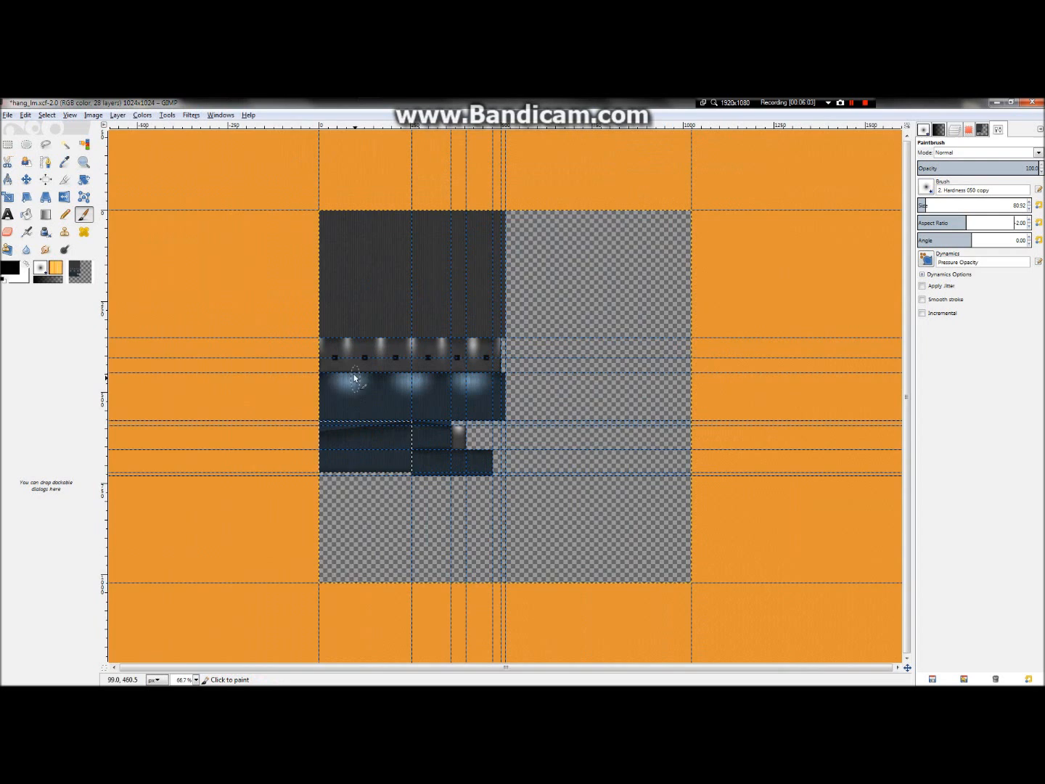
{"action": "scroll", "coordinate": [463, 393], "scroll_direction": "up", "scroll_amount": 2, "text": "ctrl"}
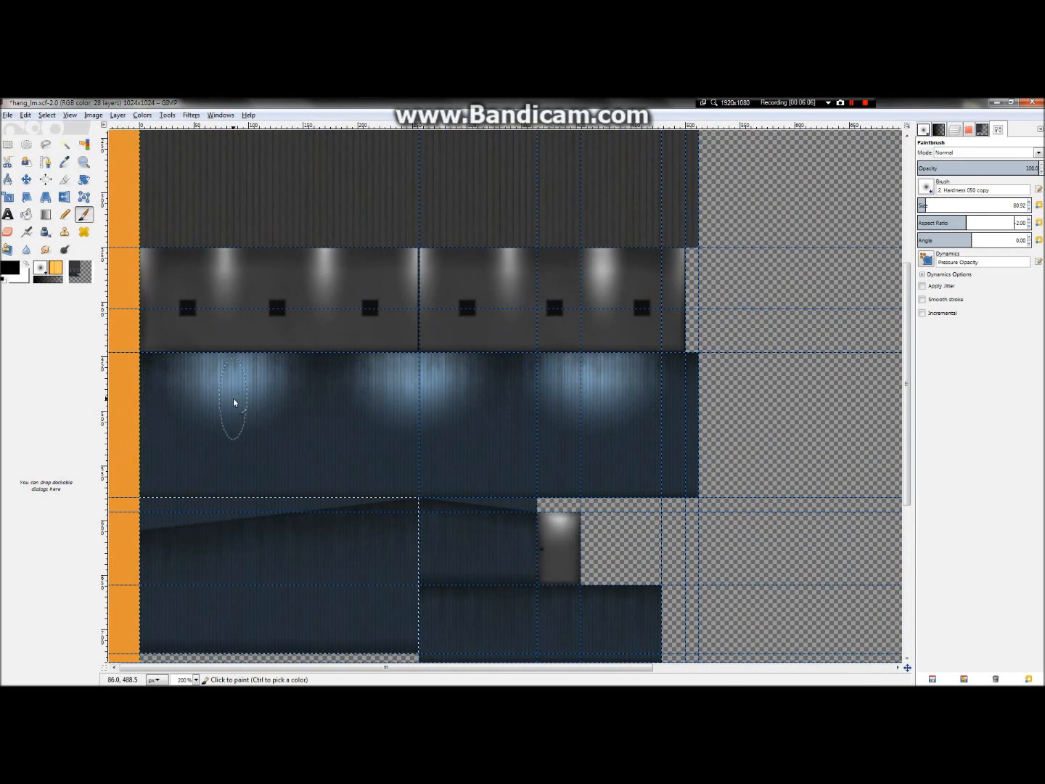
{"action": "scroll", "coordinate": [272, 500], "scroll_direction": "up", "scroll_amount": 1, "text": "ctrl"}
{"action": "scroll", "coordinate": [233, 499], "scroll_direction": "down", "scroll_amount": 1, "text": "ctrl"}
{"action": "scroll", "coordinate": [305, 482], "scroll_direction": "down", "scroll_amount": 2, "text": "ctrl"}
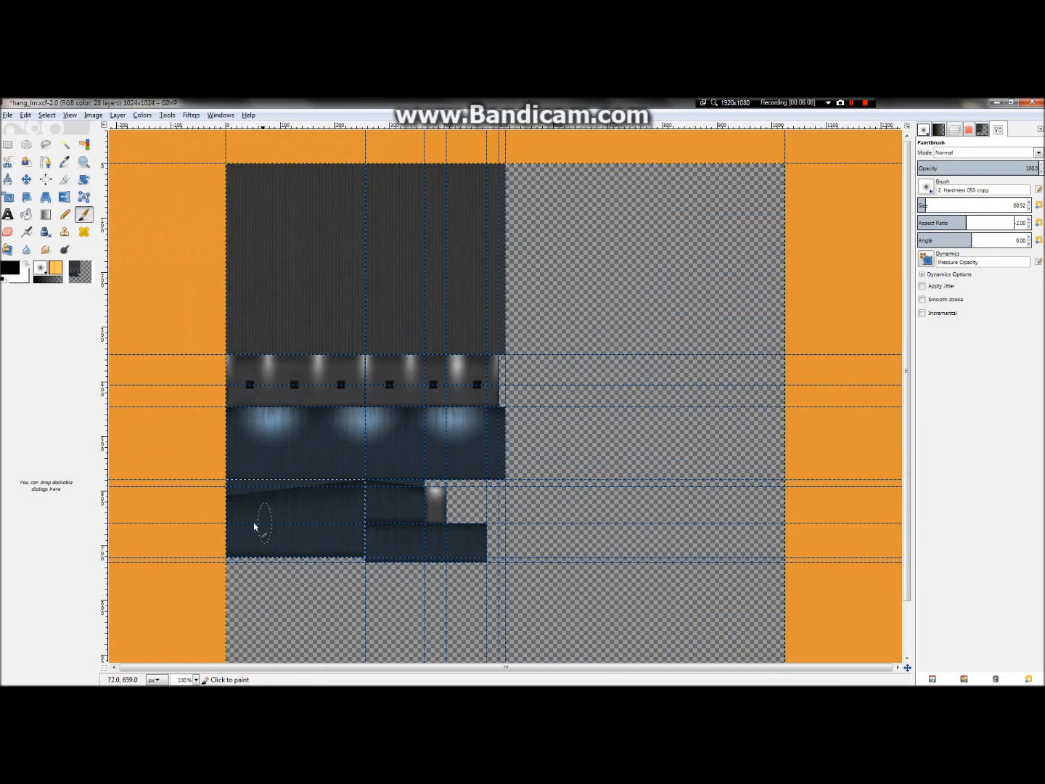
{"action": "scroll", "coordinate": [256, 526], "scroll_direction": "up", "scroll_amount": 4, "text": "ctrl"}
{"action": "scroll", "coordinate": [198, 499], "scroll_direction": "up", "scroll_amount": 1, "text": "ctrl"}
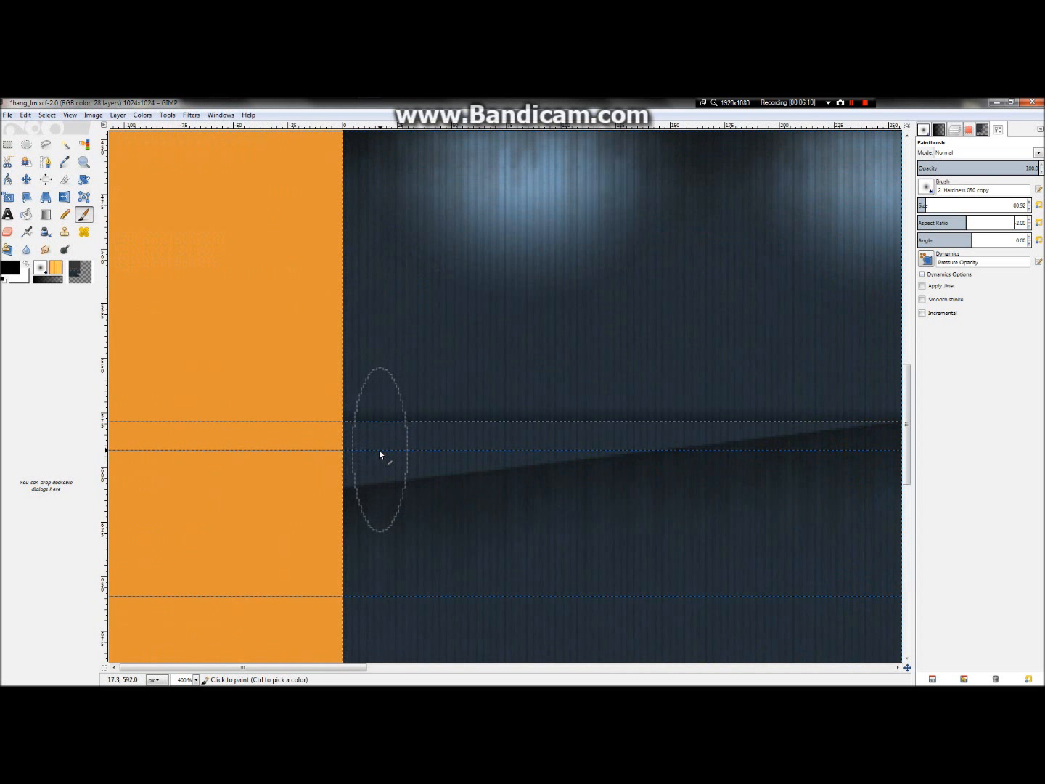
{"action": "left_click_drag", "start_coordinate": [391, 487], "coordinate": [388, 485]}
{"action": "left_click", "coordinate": [385, 481]}
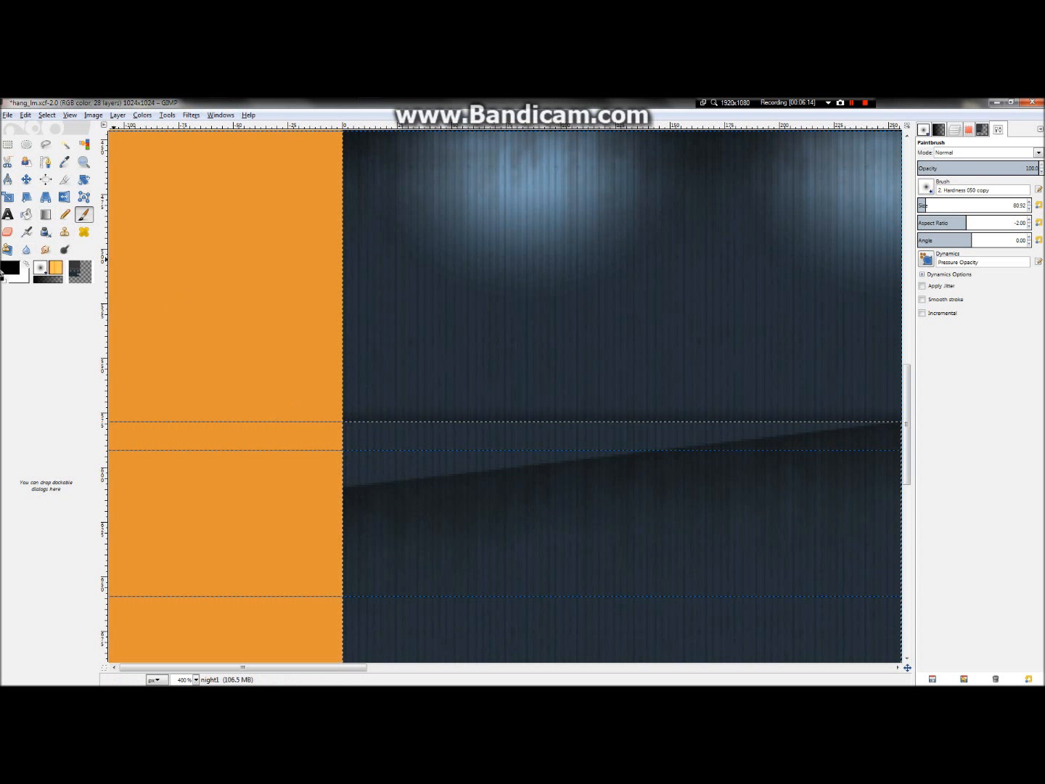
{"action": "left_click", "coordinate": [9, 232]}
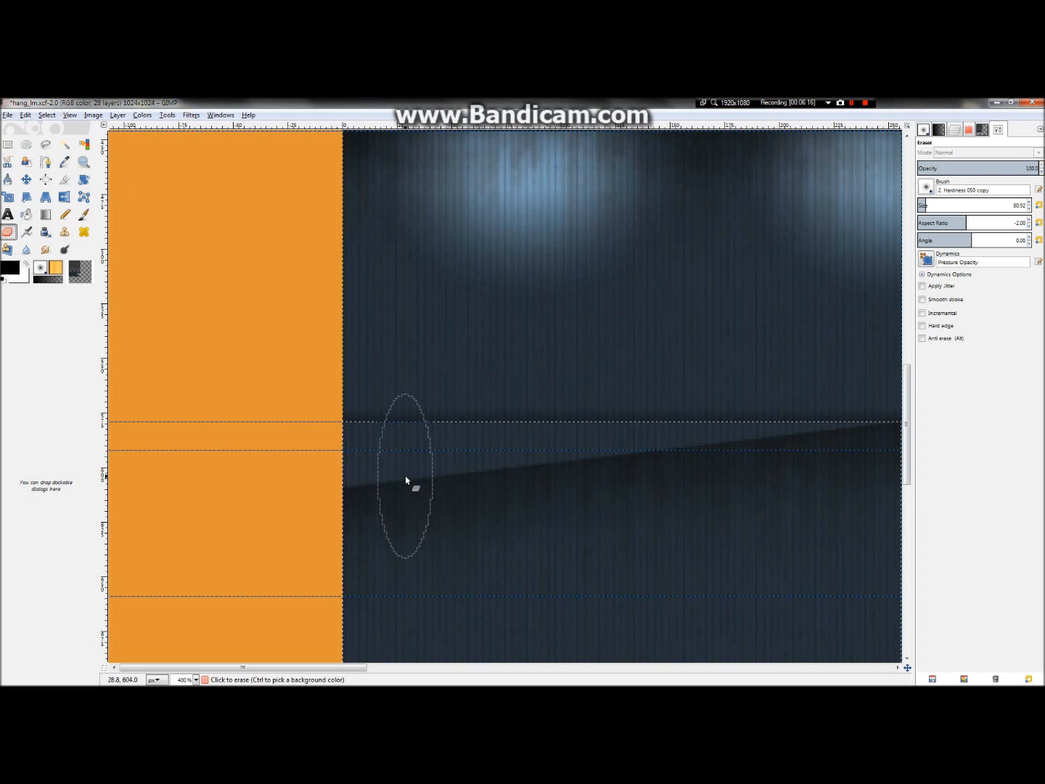
{"action": "left_click_drag", "start_coordinate": [400, 484], "coordinate": [400, 481]}
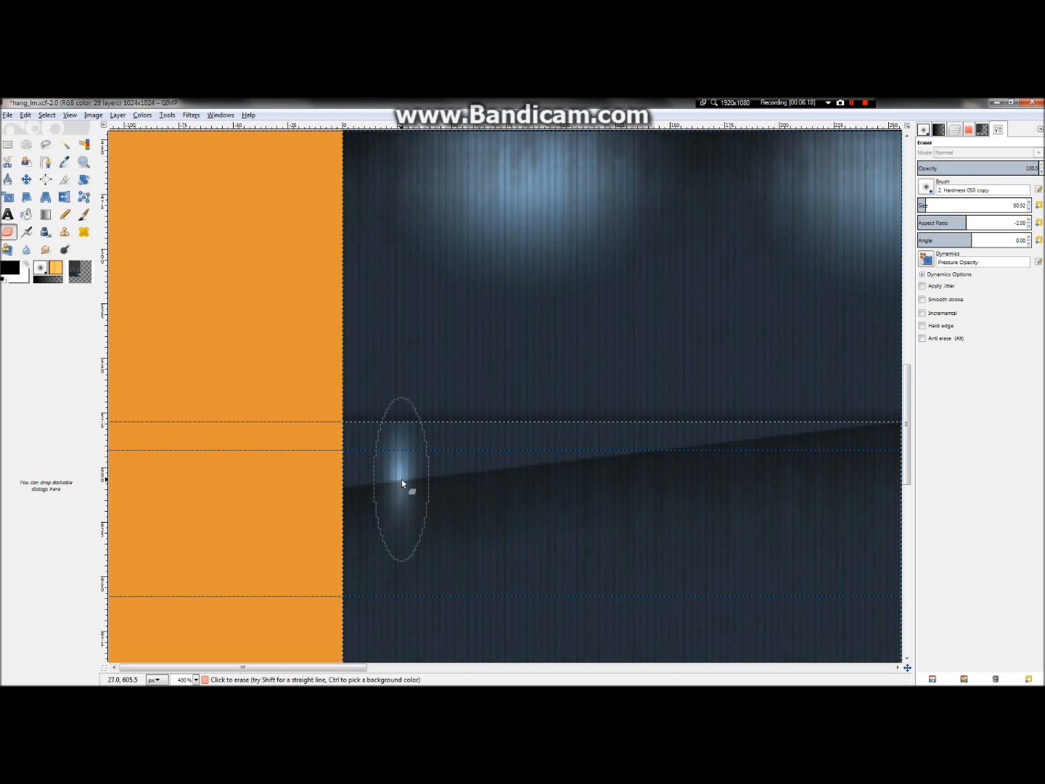
{"action": "scroll", "coordinate": [402, 479], "scroll_direction": "down", "scroll_amount": 3, "text": "ctrl"}
{"action": "scroll", "coordinate": [417, 450], "scroll_direction": "up", "scroll_amount": 3, "text": "ctrl"}
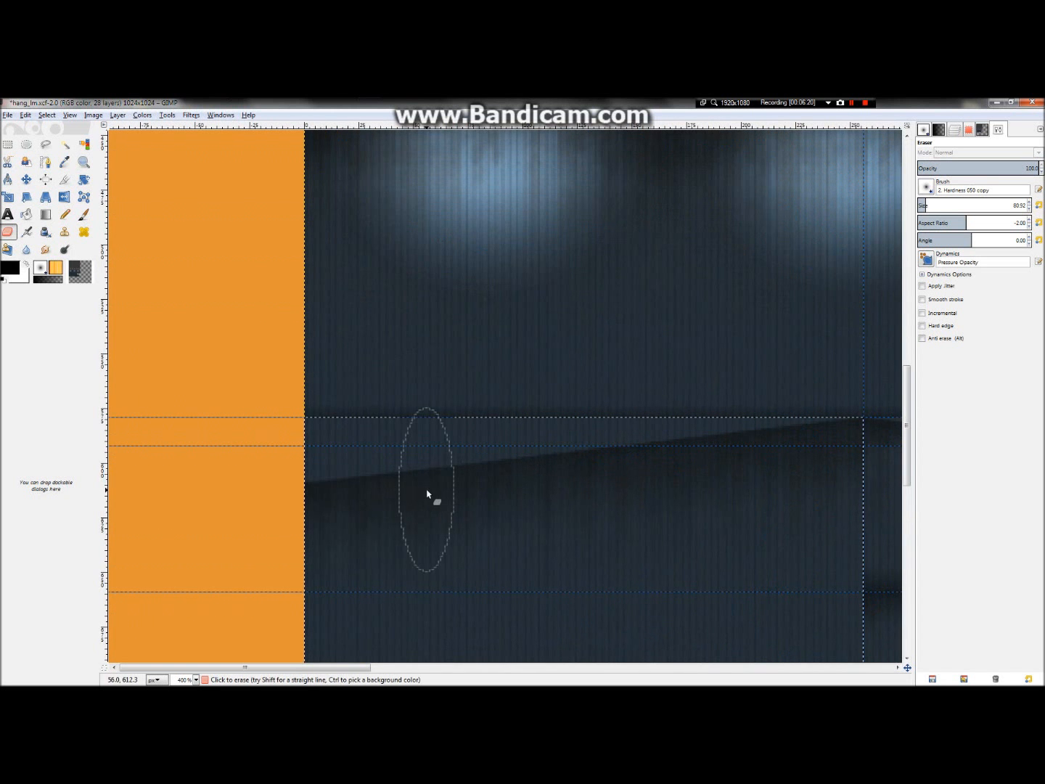
Subtract the triangle above the sloped roofline from the gabled wall selection with Free Select
{"action": "scroll", "coordinate": [369, 473], "scroll_direction": "down", "scroll_amount": 2, "text": "ctrl"}
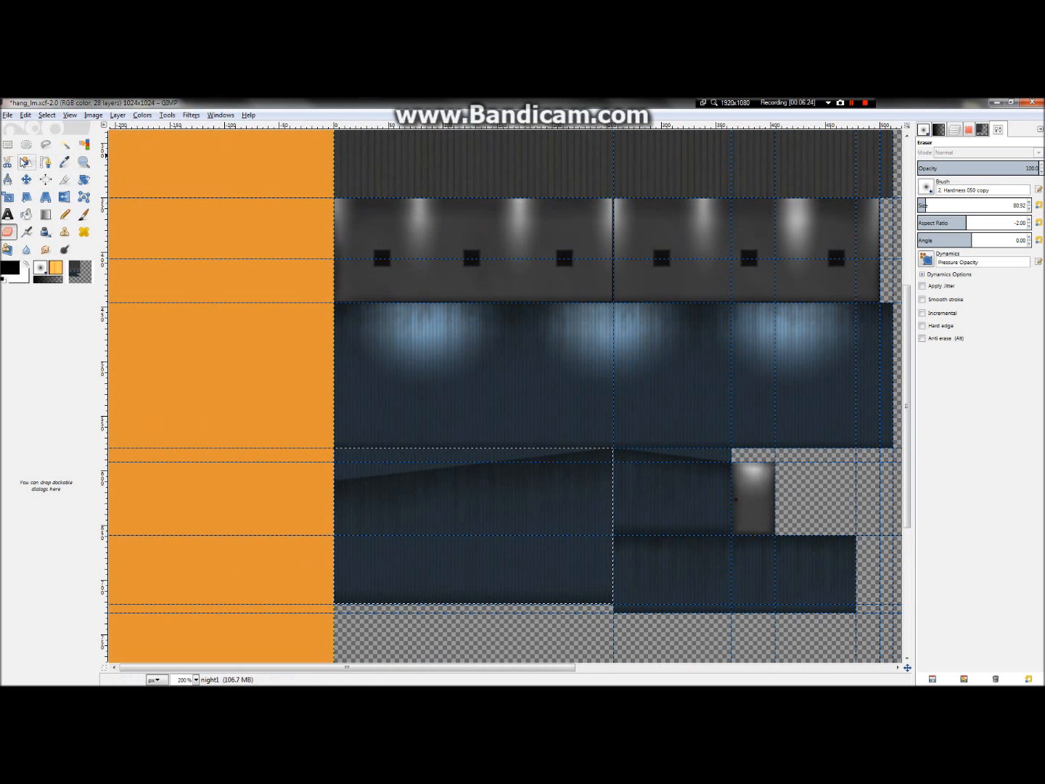
{"action": "left_click", "coordinate": [44, 146]}
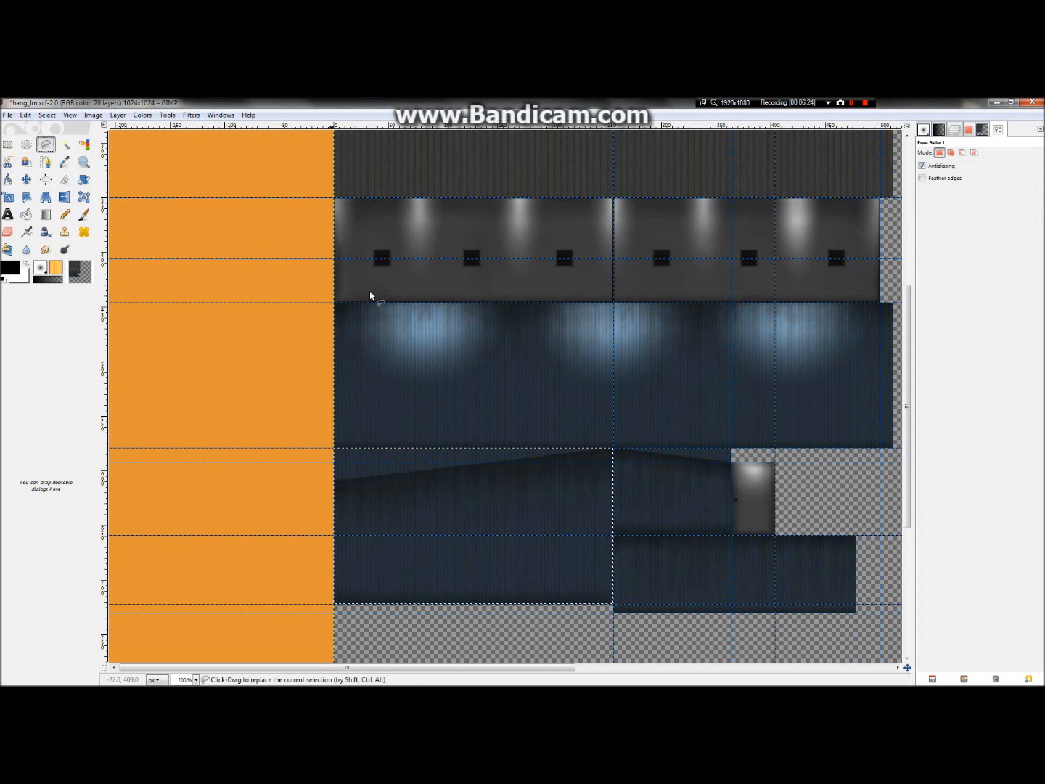
{"action": "left_click", "coordinate": [331, 481], "text": "ctrl"}
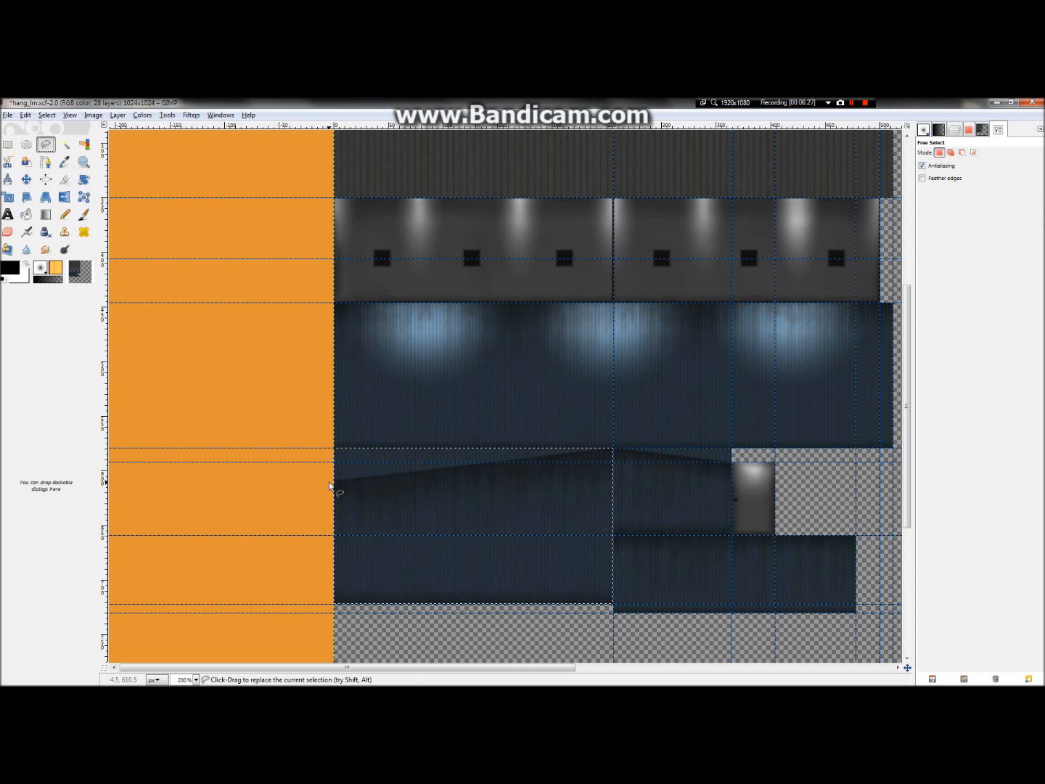
{"action": "left_click", "coordinate": [615, 447]}
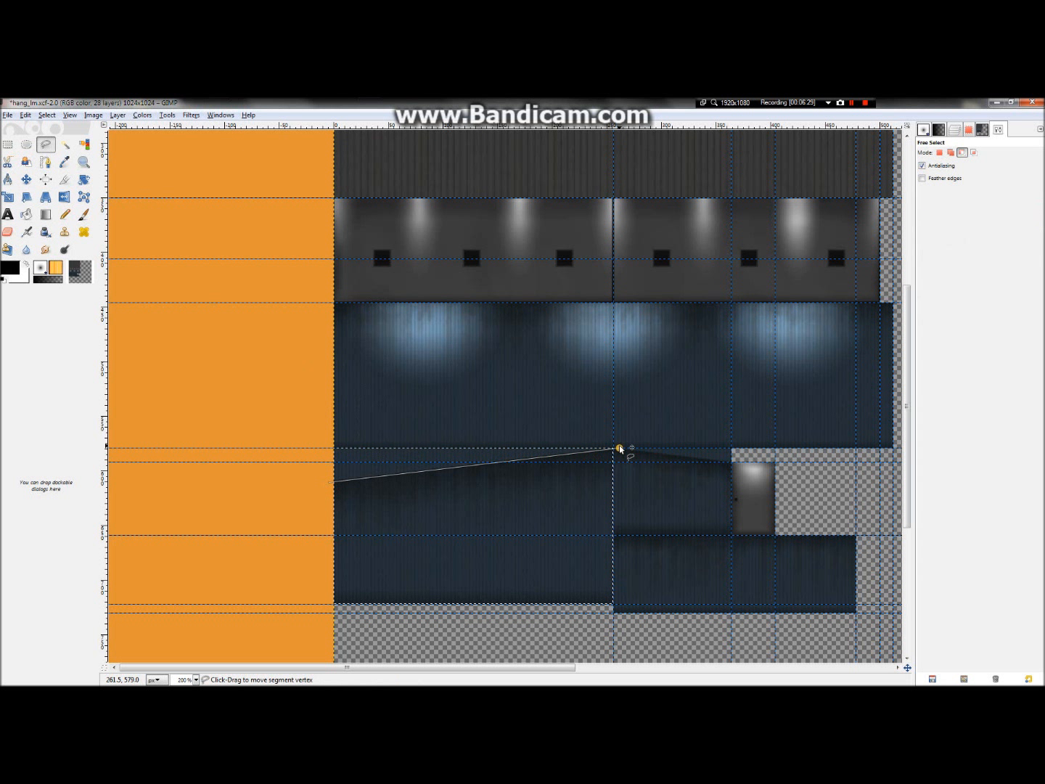
{"action": "left_click", "coordinate": [324, 447]}
{"action": "left_click", "coordinate": [333, 481]}
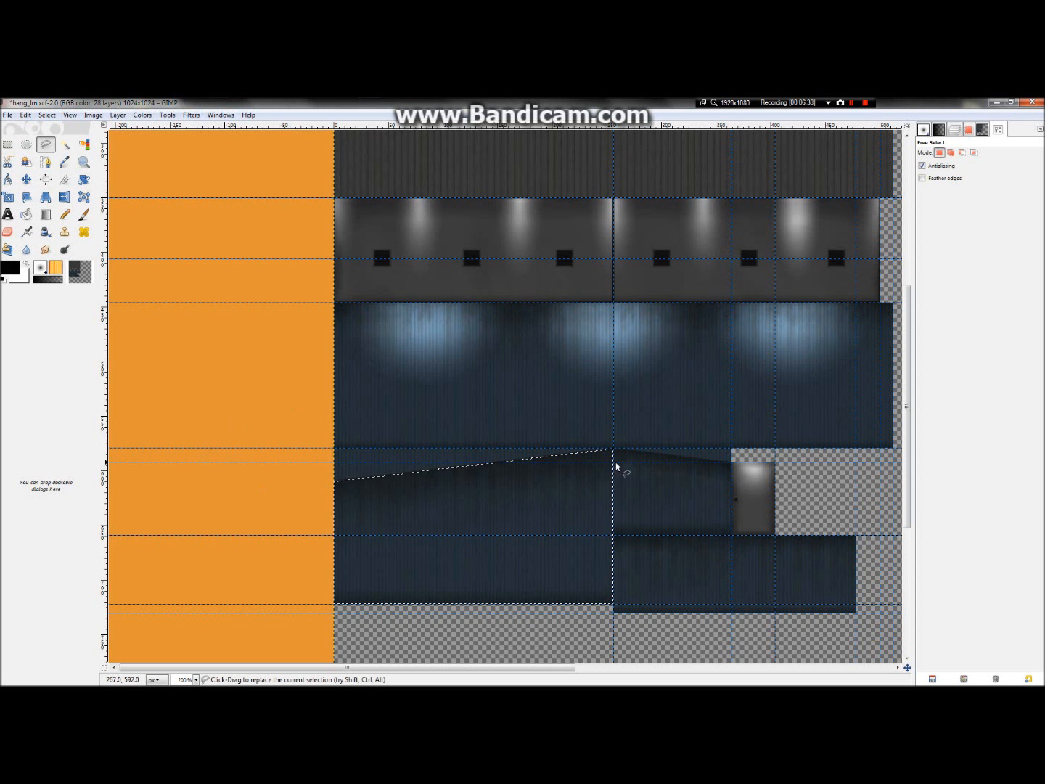
Increase the brush size to 110.89 and erase a narrow light spot at the peak of the gabled wall
{"action": "scroll", "coordinate": [378, 492], "scroll_direction": "up", "scroll_amount": 2, "text": "ctrl"}
{"action": "scroll", "coordinate": [399, 486], "scroll_direction": "down", "scroll_amount": 3, "text": "ctrl"}
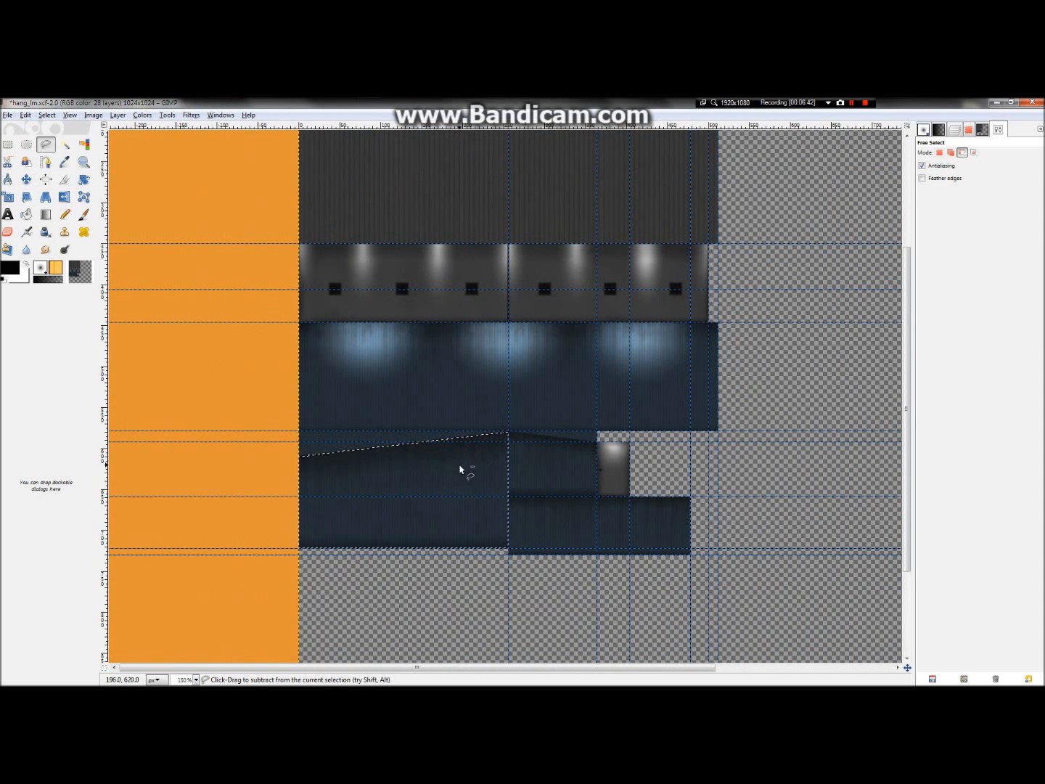
{"action": "scroll", "coordinate": [458, 468], "scroll_direction": "up", "scroll_amount": 3, "text": "ctrl"}
{"action": "scroll", "coordinate": [653, 376], "scroll_direction": "down", "scroll_amount": 1, "text": "ctrl"}
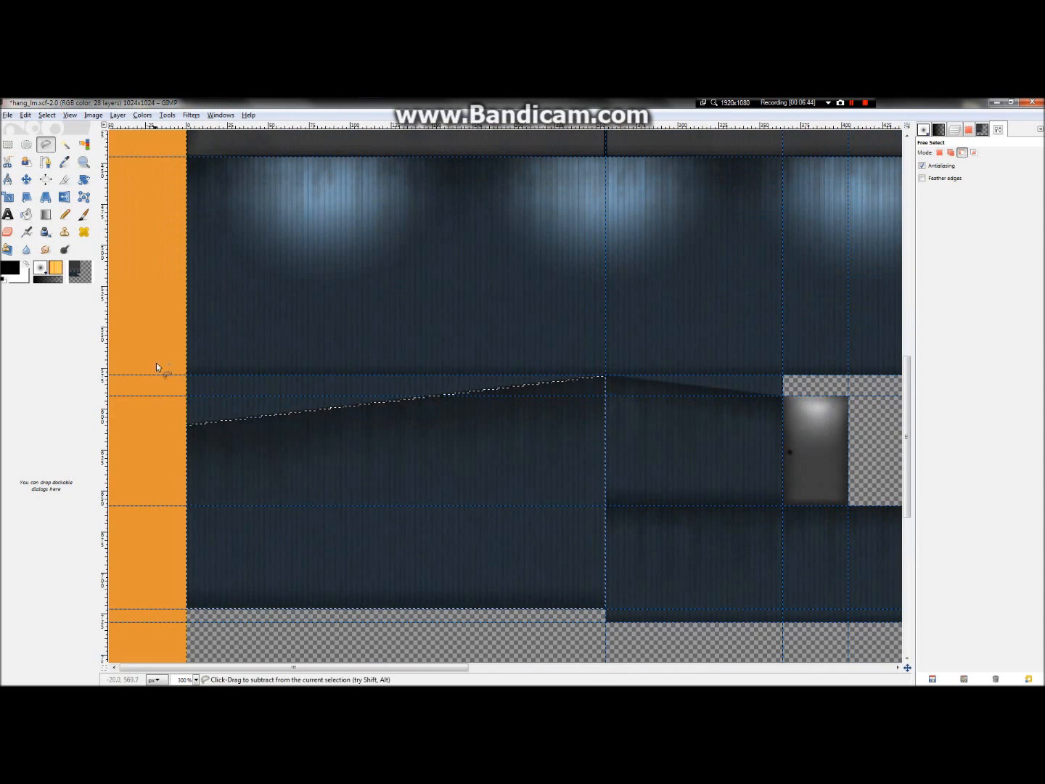
{"action": "left_click", "coordinate": [83, 213]}
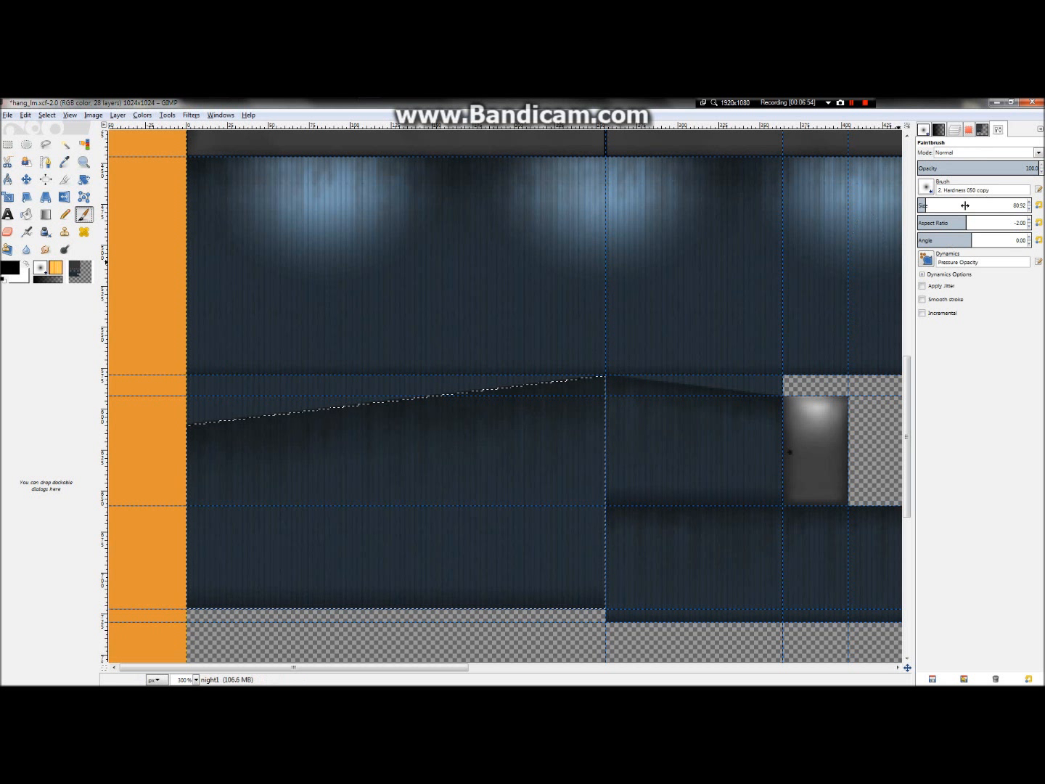
{"action": "left_click", "coordinate": [931, 206]}
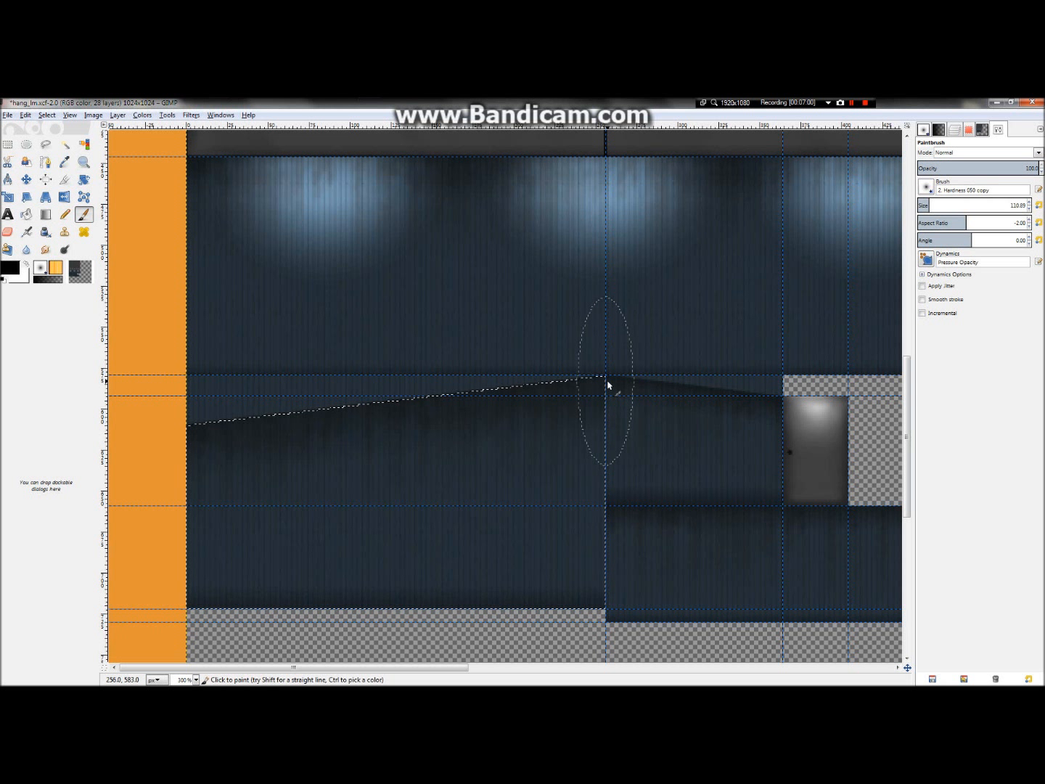
{"action": "left_click", "coordinate": [8, 233]}
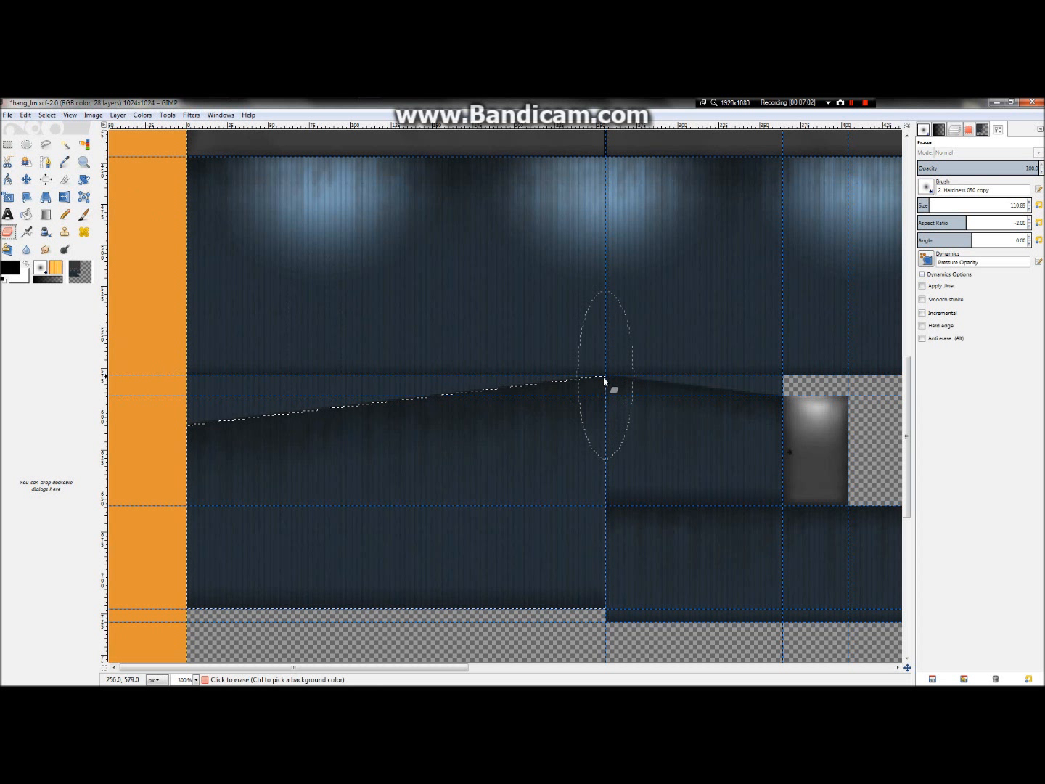
{"action": "left_click_drag", "start_coordinate": [606, 384], "coordinate": [608, 389]}
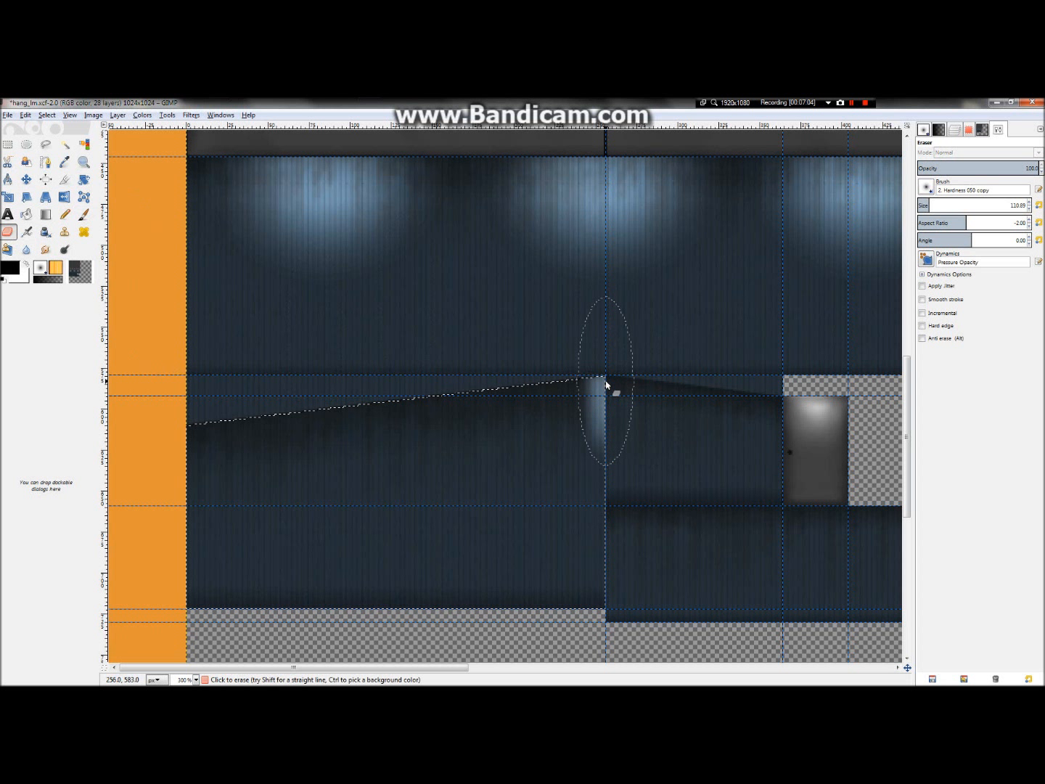
Try erasing narrow light spots at two places along the middle of the gabled wall's sloped edge
{"action": "left_click", "coordinate": [466, 392]}
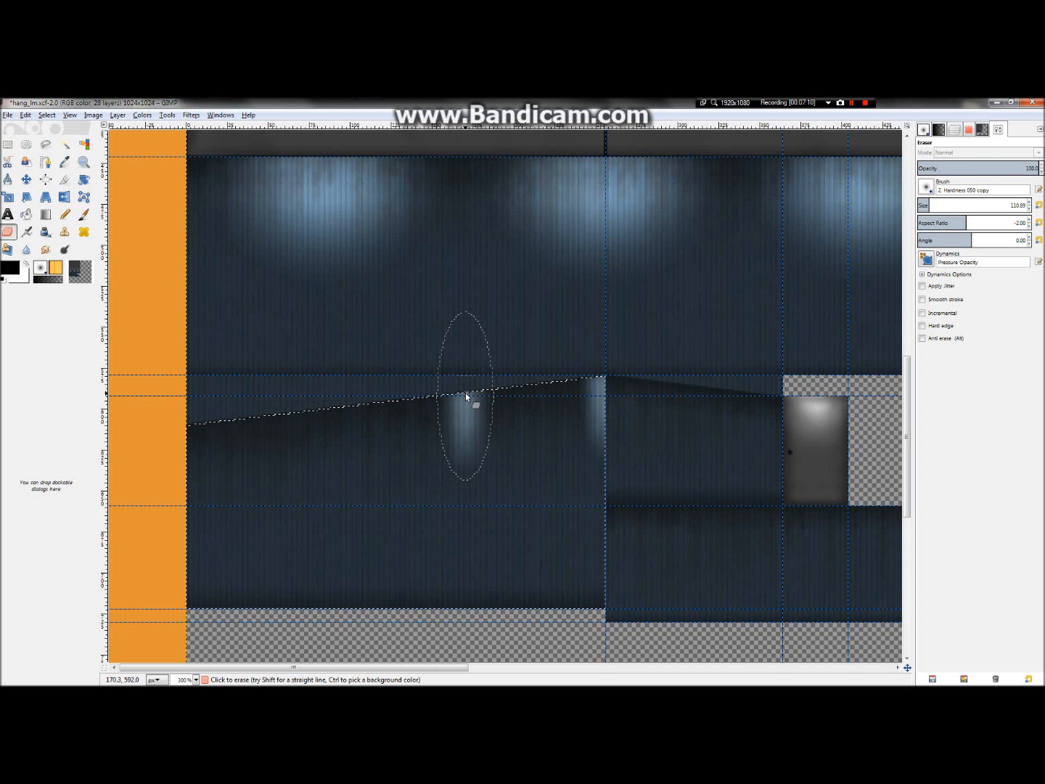
{"action": "key", "text": "ctrl+z"}
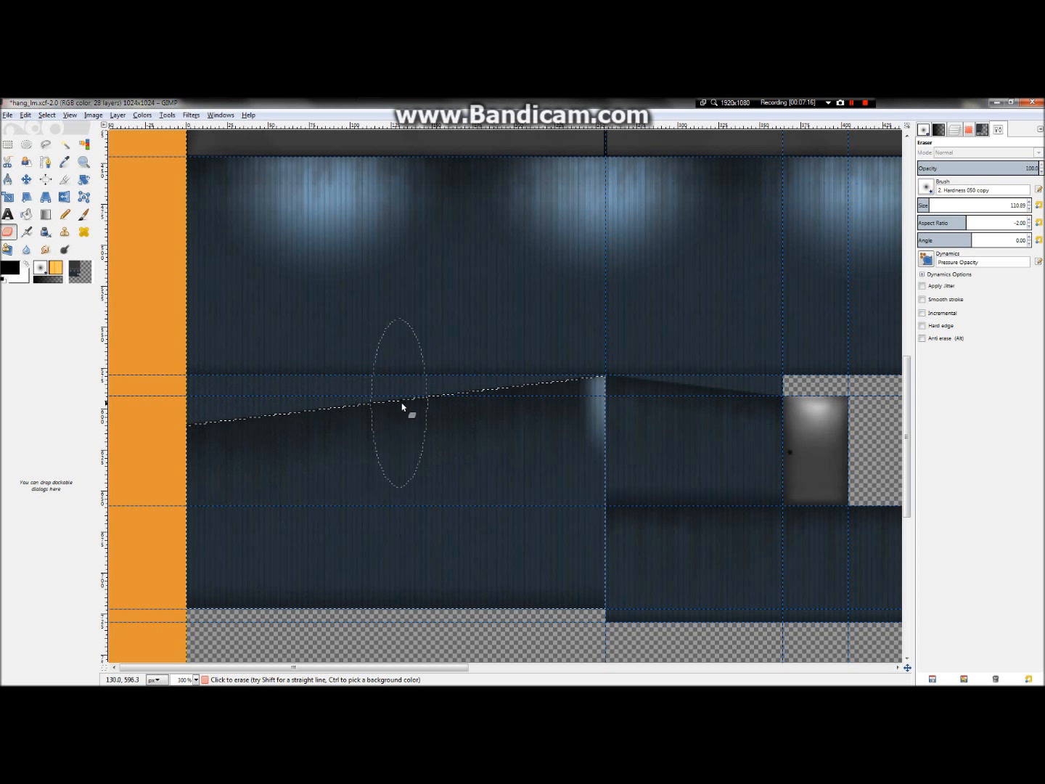
{"action": "left_click", "coordinate": [404, 401]}
{"action": "scroll", "coordinate": [669, 421], "scroll_direction": "down", "scroll_amount": 1, "text": "ctrl"}
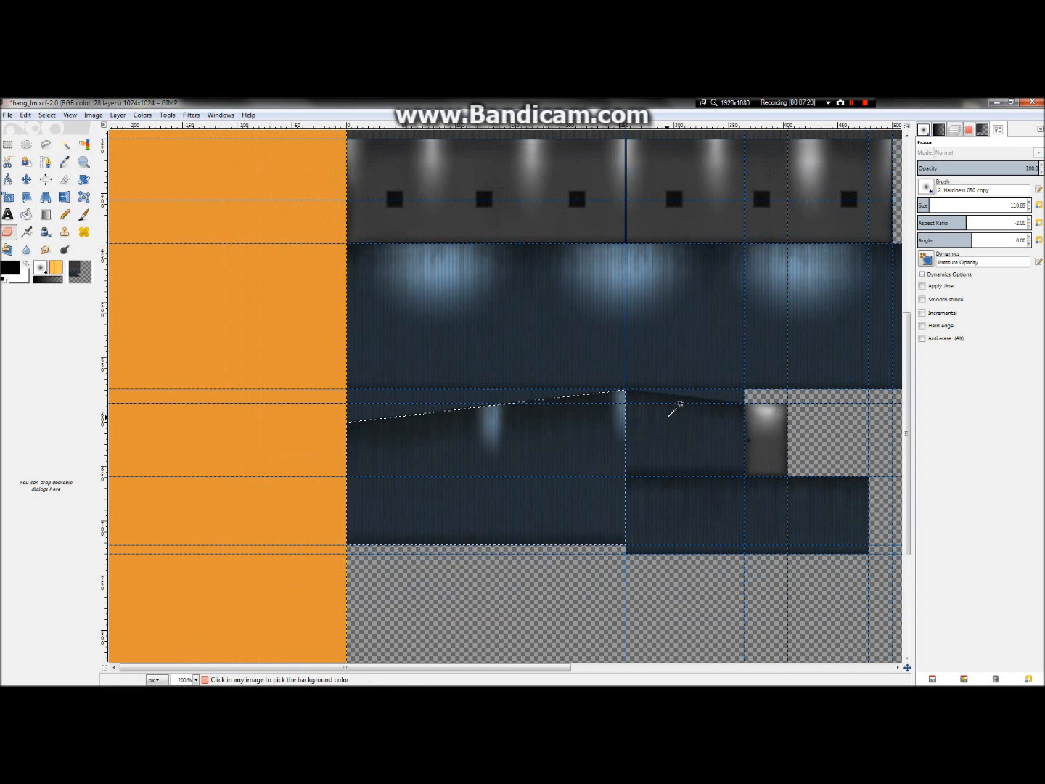
{"action": "key", "text": "ctrl+z"}
{"action": "key", "text": "ctrl+z"}
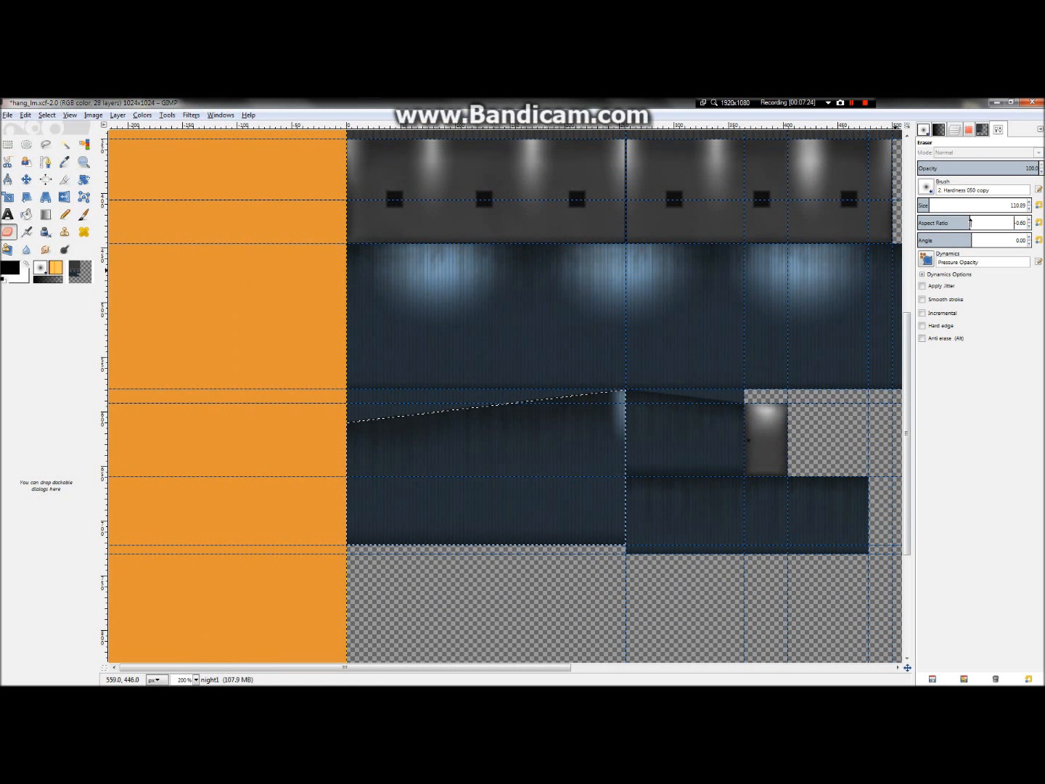
Set the Eraser's aspect ratio to -0.60 and erase a wider light spot at the middle of the sloped edge
{"action": "left_click", "coordinate": [488, 407]}
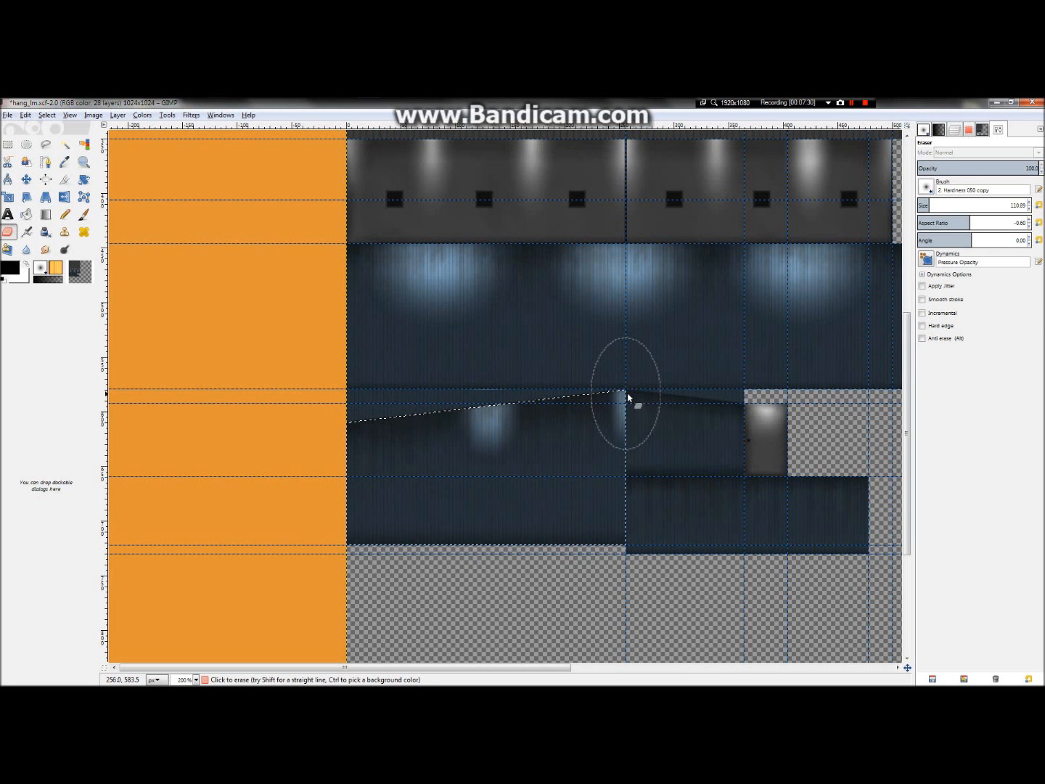
{"action": "scroll", "coordinate": [627, 393], "scroll_direction": "down", "scroll_amount": 2, "text": "ctrl"}
{"action": "scroll", "coordinate": [510, 460], "scroll_direction": "up", "scroll_amount": 2, "text": "ctrl"}
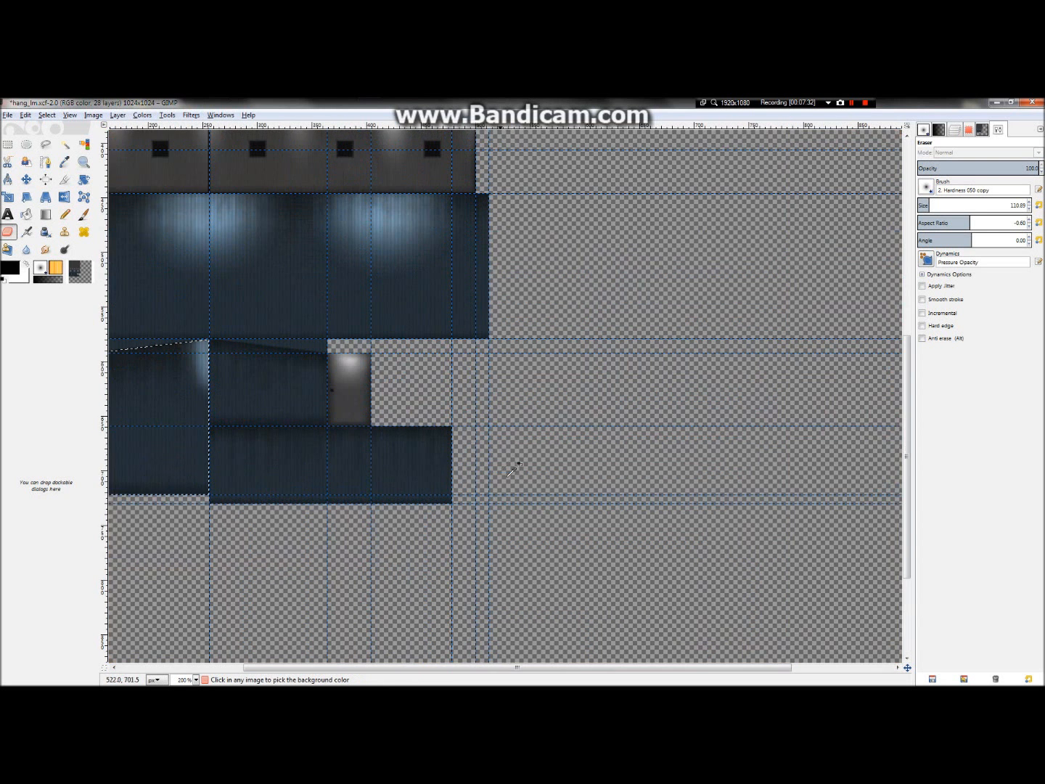
Select the lower blue wall strip below the door with a 222 × 71 px rectangle starting at 256, 659
{"action": "scroll", "coordinate": [234, 459], "scroll_direction": "up", "scroll_amount": 2, "text": "ctrl"}
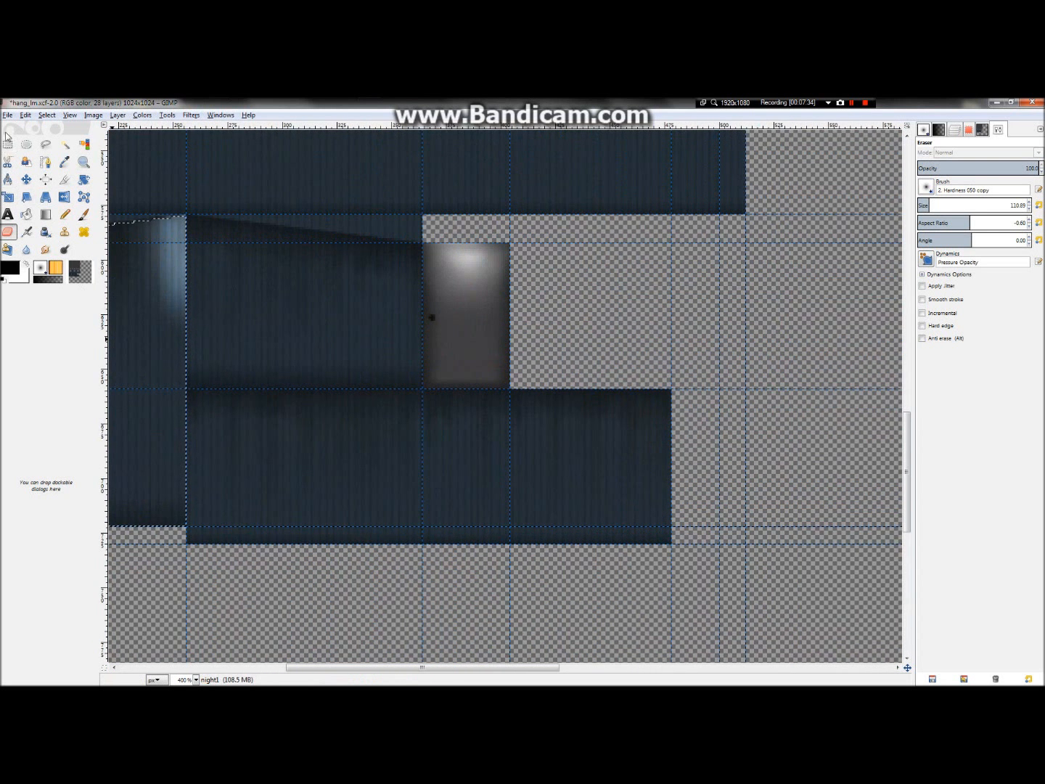
{"action": "left_click", "coordinate": [8, 145]}
{"action": "left_click_drag", "start_coordinate": [221, 396], "coordinate": [678, 555]}
{"action": "left_click_drag", "start_coordinate": [245, 413], "coordinate": [211, 412]}
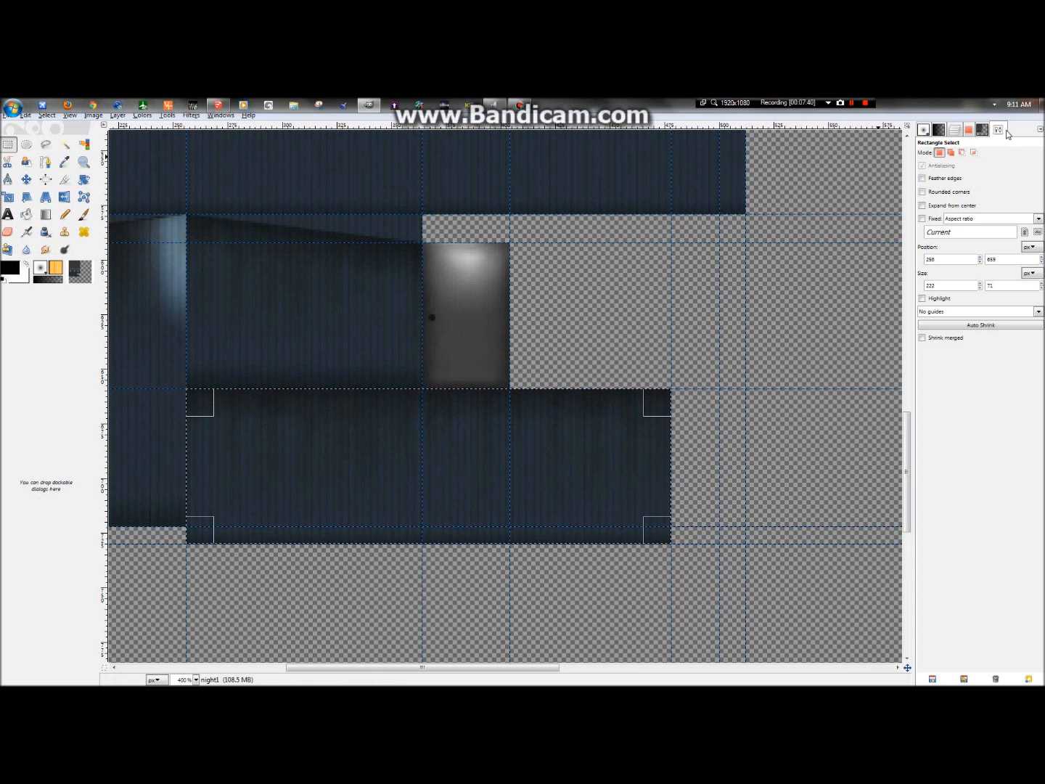
Show the layer list and examine the selected wall strip against the lit panels of the texture sheet
{"action": "left_click", "coordinate": [956, 129]}
{"action": "scroll", "coordinate": [544, 317], "scroll_direction": "down", "scroll_amount": 2, "text": "ctrl"}
{"action": "scroll", "coordinate": [409, 392], "scroll_direction": "up", "scroll_amount": 4, "text": "ctrl"}
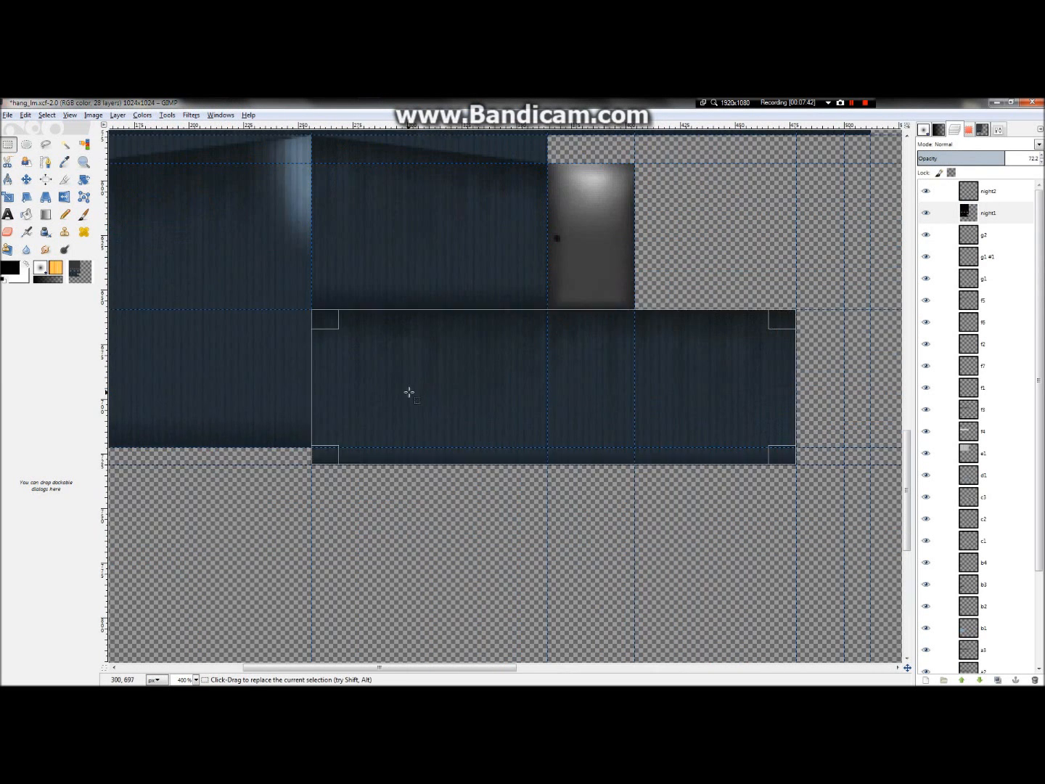
{"action": "scroll", "coordinate": [495, 276], "scroll_direction": "down", "scroll_amount": 6, "text": "ctrl"}
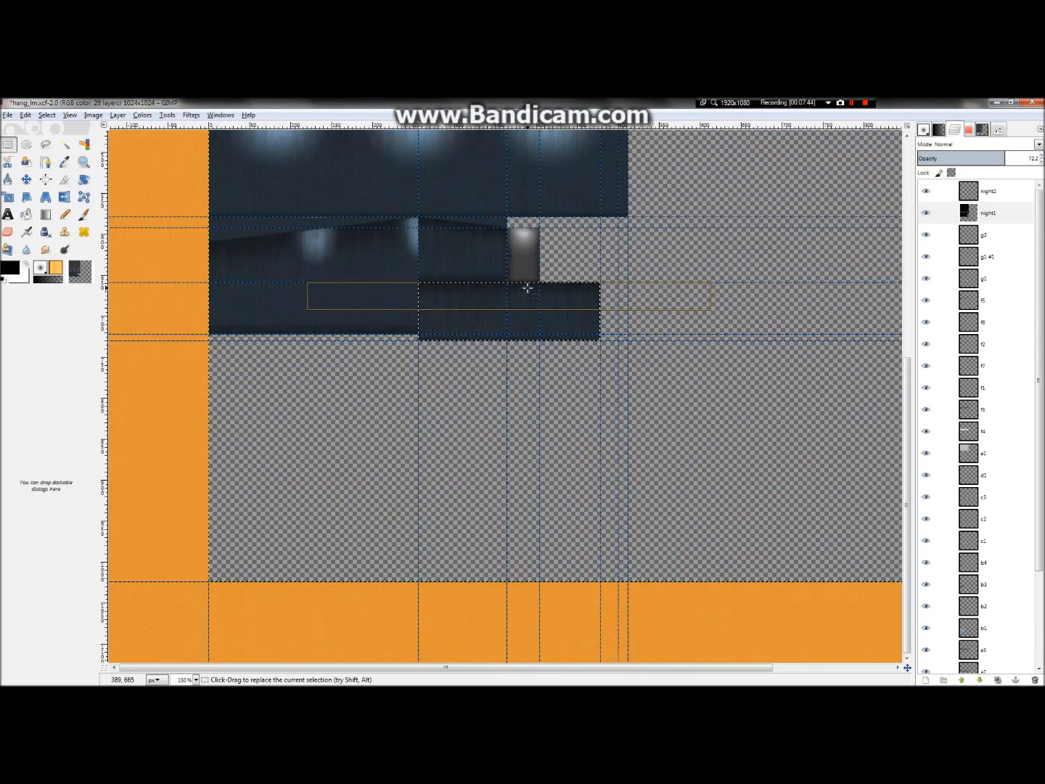
{"action": "scroll", "coordinate": [422, 471], "scroll_direction": "up", "scroll_amount": 2, "text": "ctrl"}
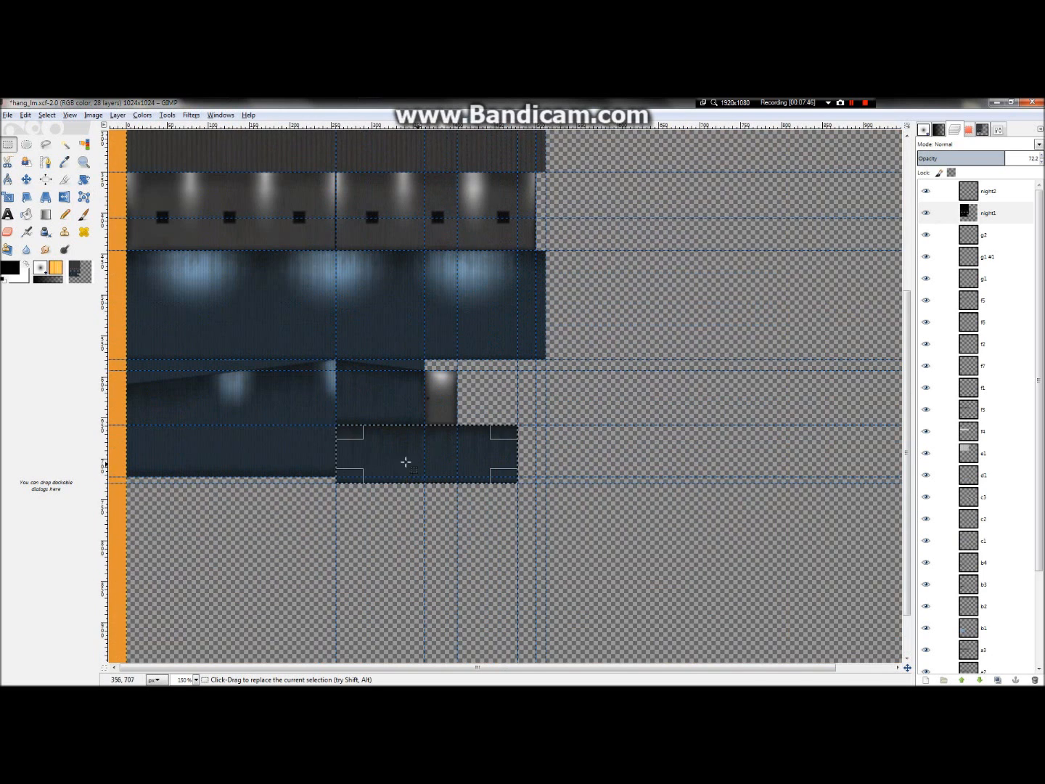
Set the Eraser's aspect ratio to -1.80 and erase two narrow light spots along the selected wall strip's upper edge
{"action": "scroll", "coordinate": [369, 455], "scroll_direction": "up", "scroll_amount": 2, "text": "ctrl"}
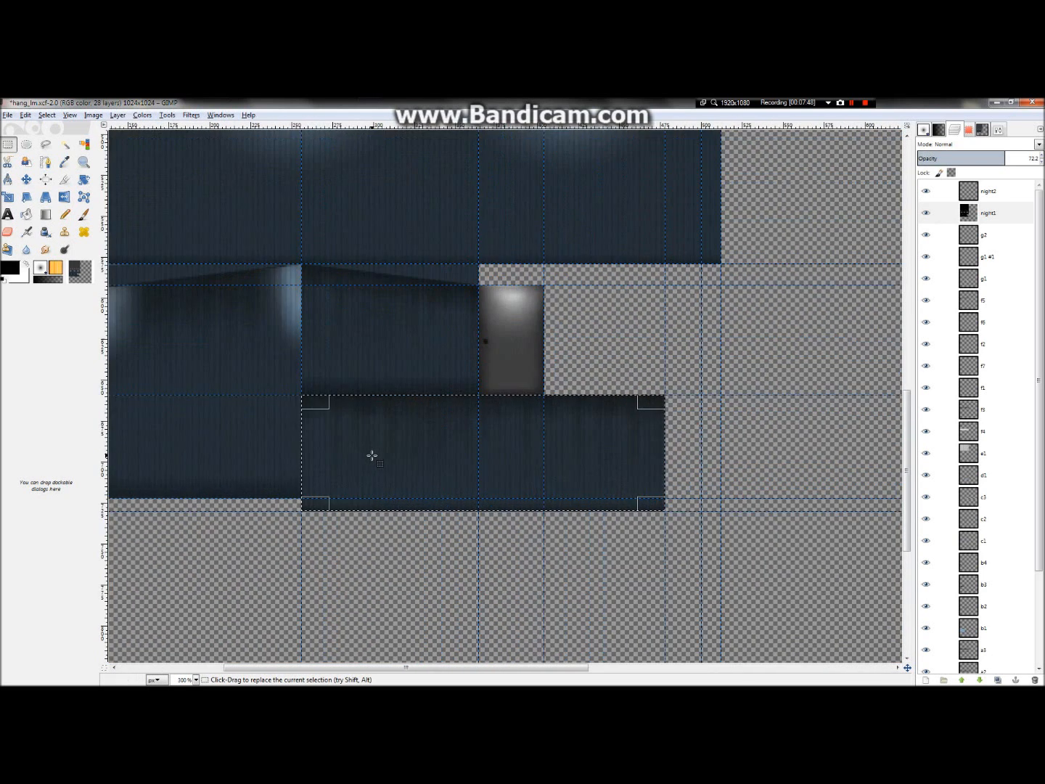
{"action": "scroll", "coordinate": [372, 454], "scroll_direction": "up", "scroll_amount": 1, "text": "ctrl"}
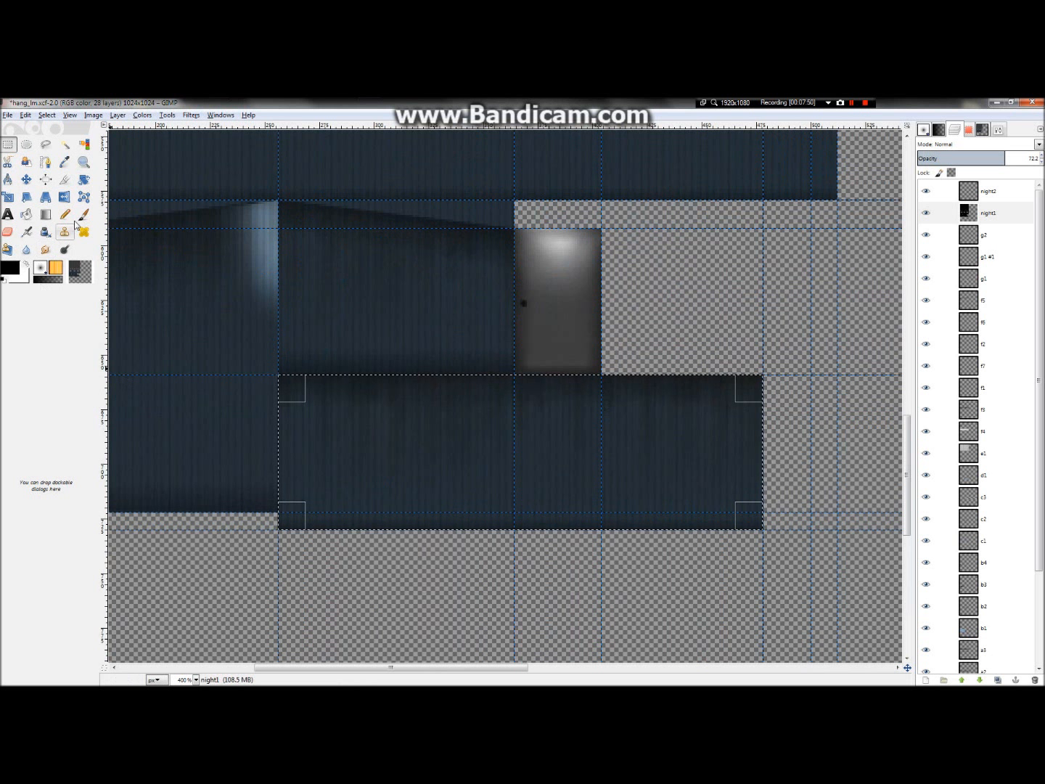
{"action": "left_click", "coordinate": [8, 232]}
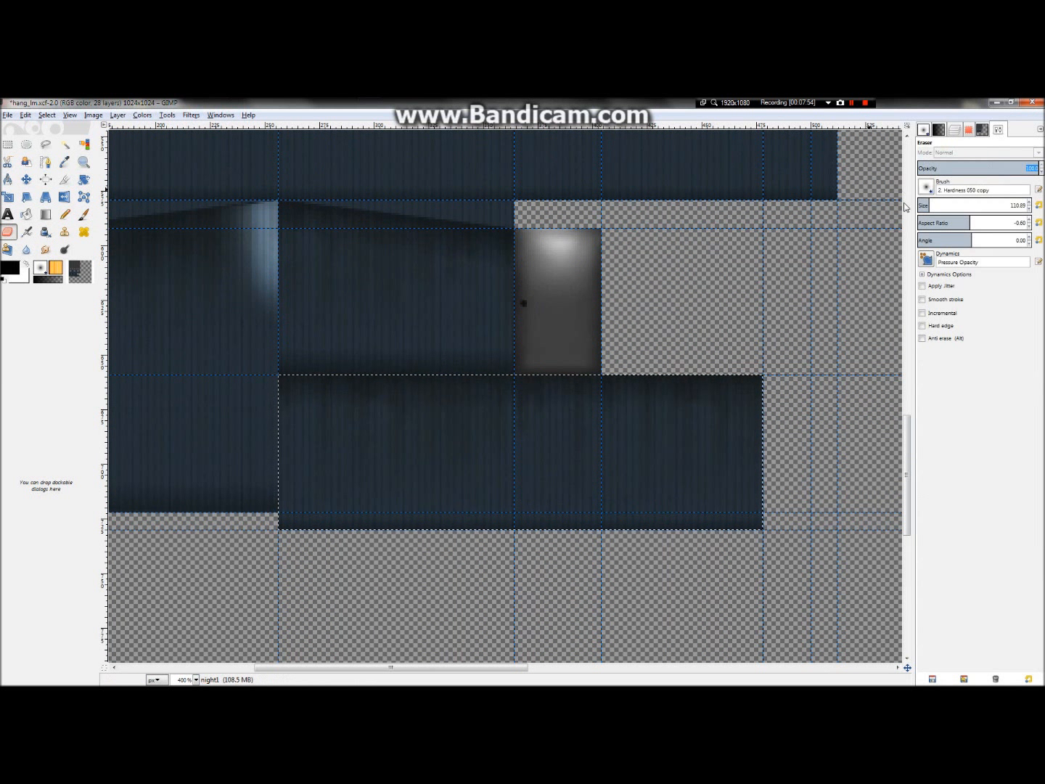
{"action": "left_click_drag", "start_coordinate": [961, 224], "coordinate": [927, 231]}
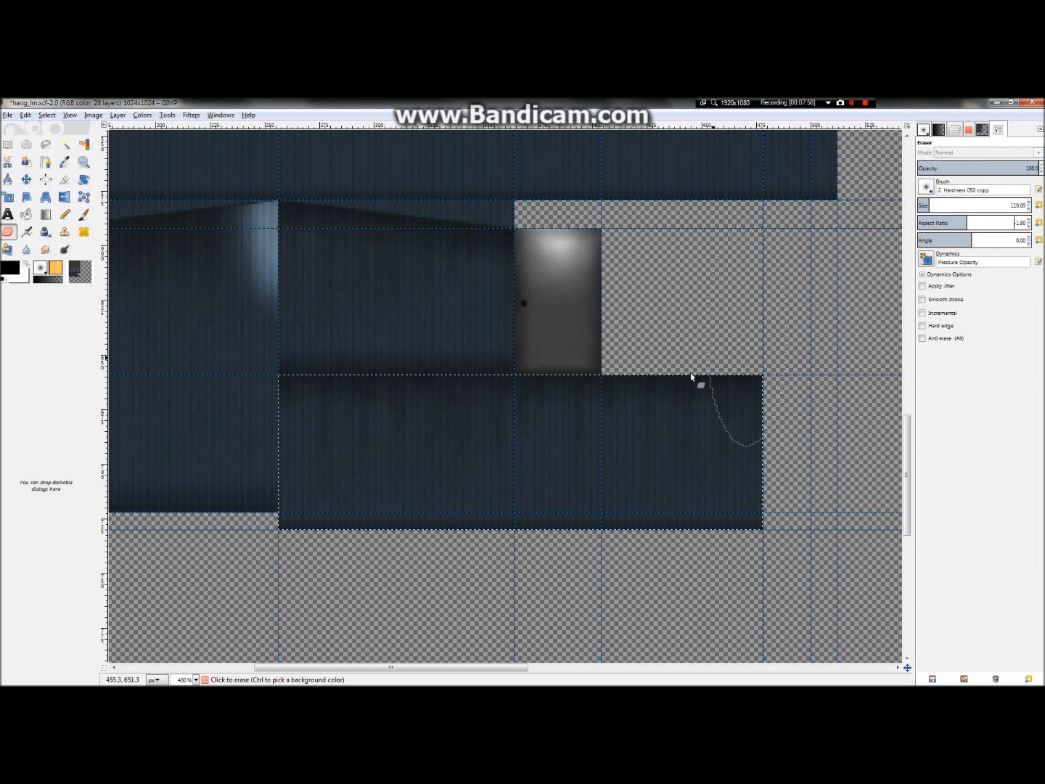
{"action": "left_click", "coordinate": [650, 374]}
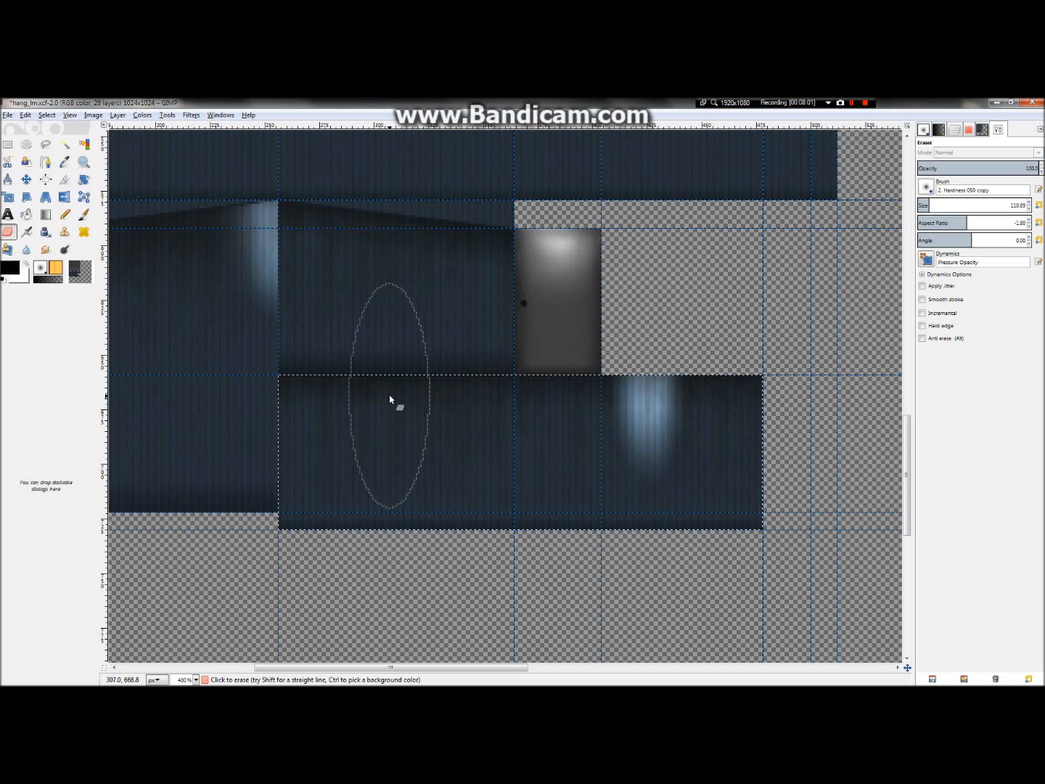
{"action": "left_click", "coordinate": [398, 377]}
{"action": "left_click", "coordinate": [398, 377]}
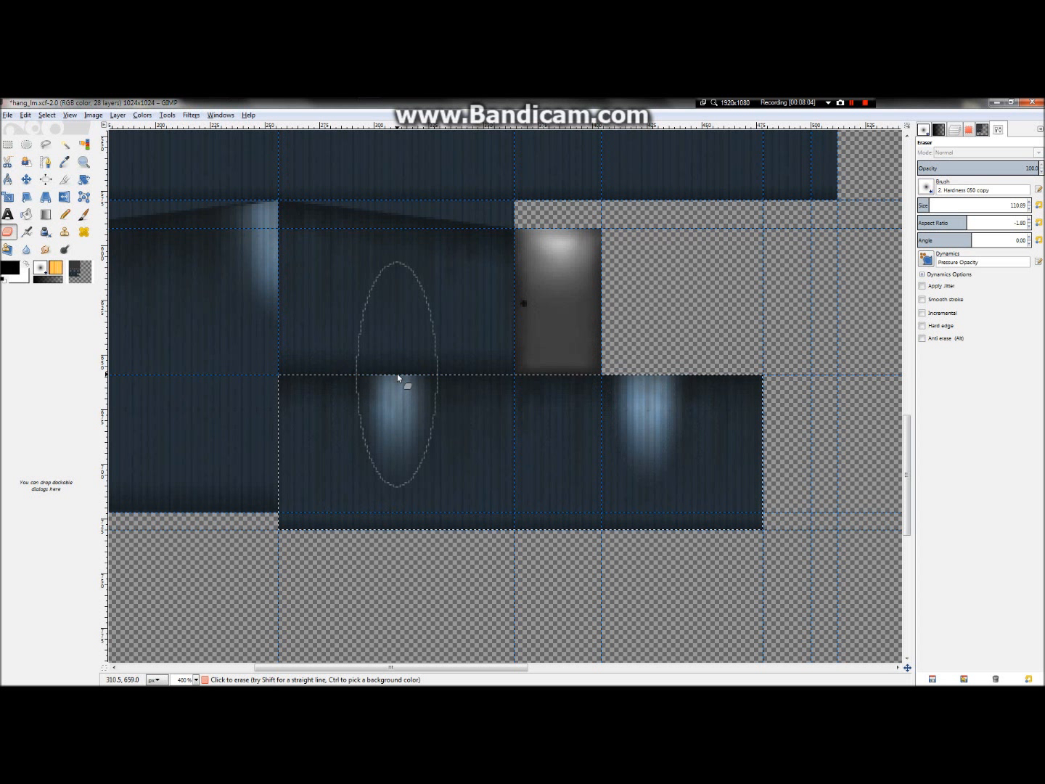
Examine the light spots across the texture sheet, show the layer list and inspect the dark windows of the grey strip up close
{"action": "scroll", "coordinate": [398, 378], "scroll_direction": "down", "scroll_amount": 4, "text": "ctrl"}
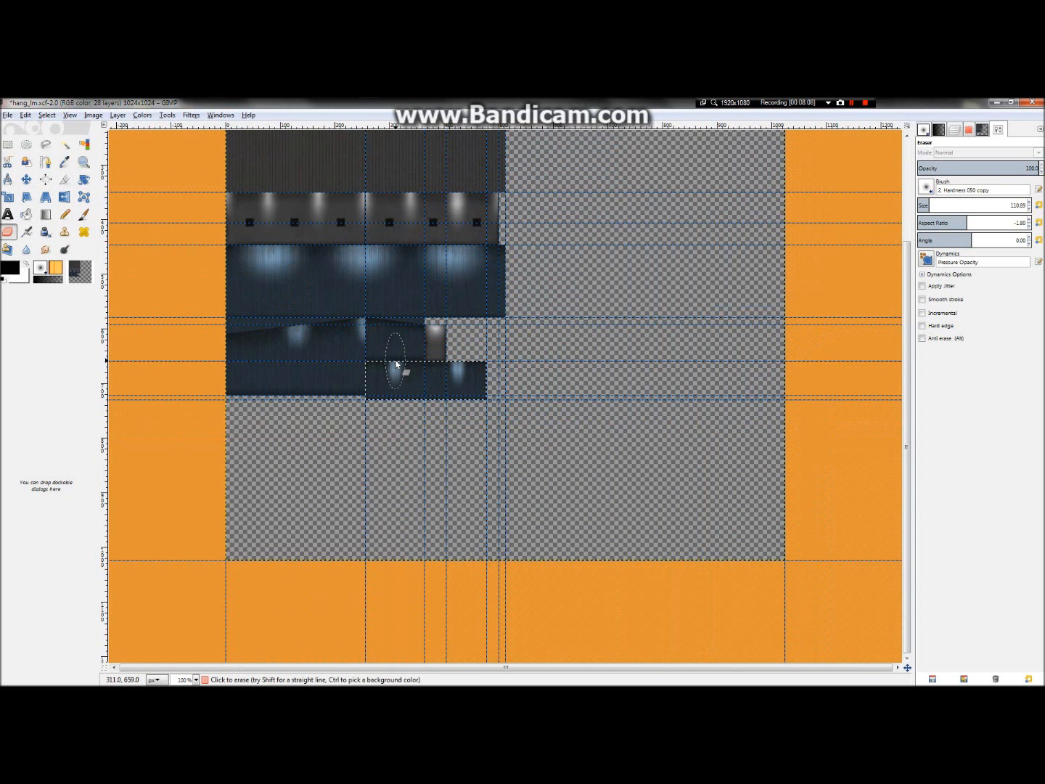
{"action": "scroll", "coordinate": [777, 343], "scroll_direction": "down", "scroll_amount": 1, "text": "ctrl"}
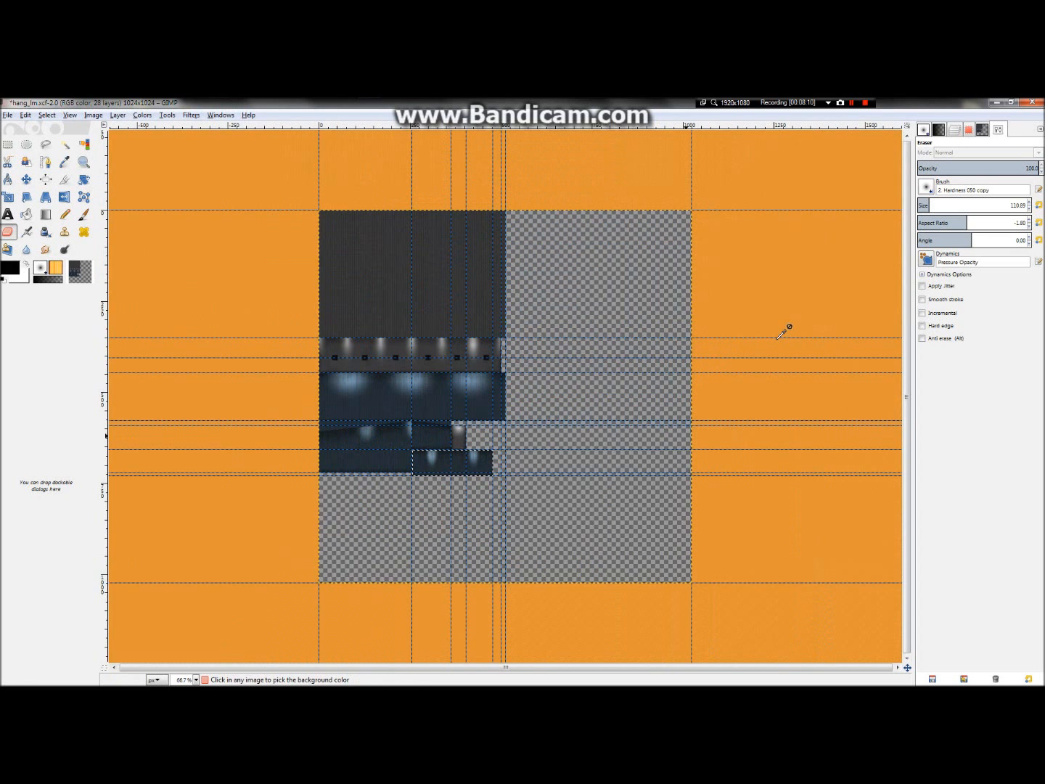
{"action": "scroll", "coordinate": [313, 320], "scroll_direction": "up", "scroll_amount": 3, "text": "ctrl"}
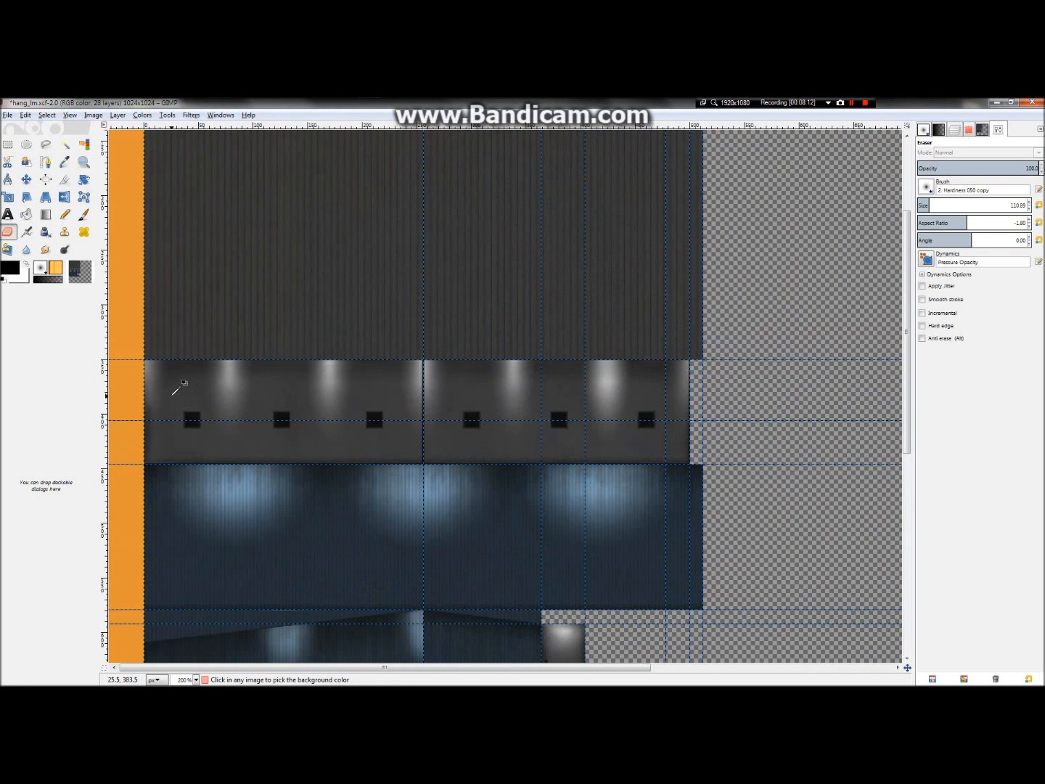
{"action": "scroll", "coordinate": [206, 432], "scroll_direction": "up", "scroll_amount": 2, "text": "ctrl"}
{"action": "scroll", "coordinate": [233, 403], "scroll_direction": "up", "scroll_amount": 2, "text": "ctrl"}
{"action": "scroll", "coordinate": [233, 403], "scroll_direction": "down", "scroll_amount": 2, "text": "ctrl"}
{"action": "mouse_move", "coordinate": [1014, 111]}
{"action": "left_click", "coordinate": [957, 131]}
{"action": "scroll", "coordinate": [648, 297], "scroll_direction": "down", "scroll_amount": 2, "text": "ctrl"}
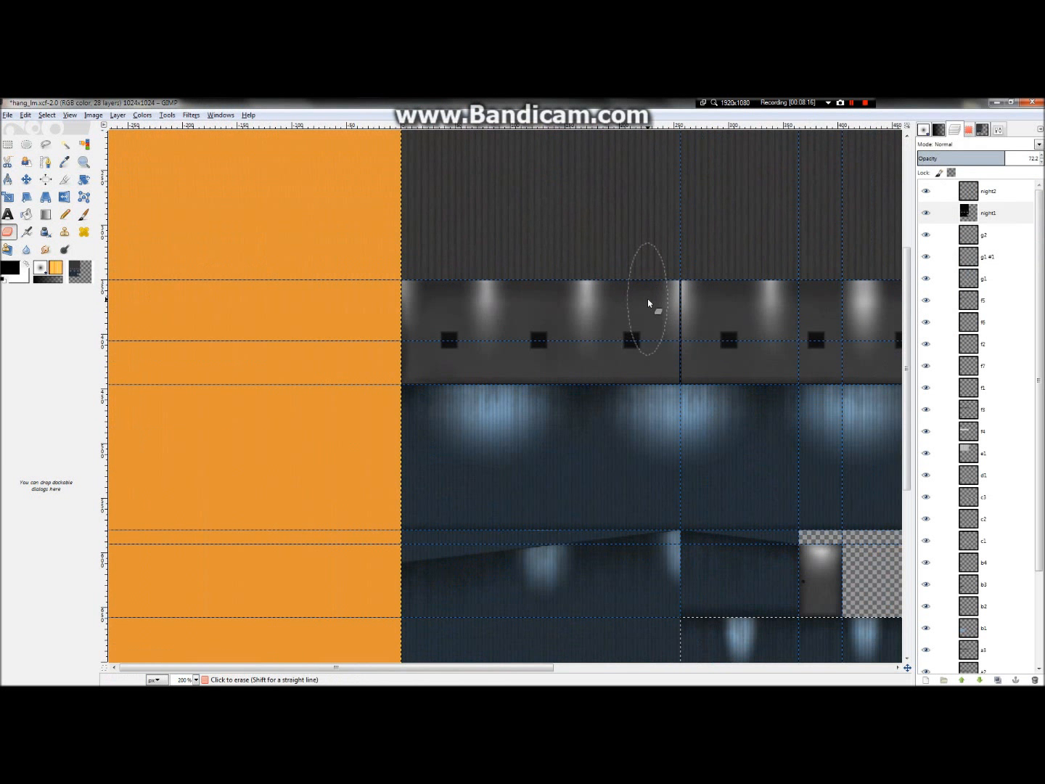
{"action": "scroll", "coordinate": [728, 338], "scroll_direction": "up", "scroll_amount": 1, "text": "ctrl"}
{"action": "scroll", "coordinate": [517, 355], "scroll_direction": "up", "scroll_amount": 1, "text": "ctrl"}
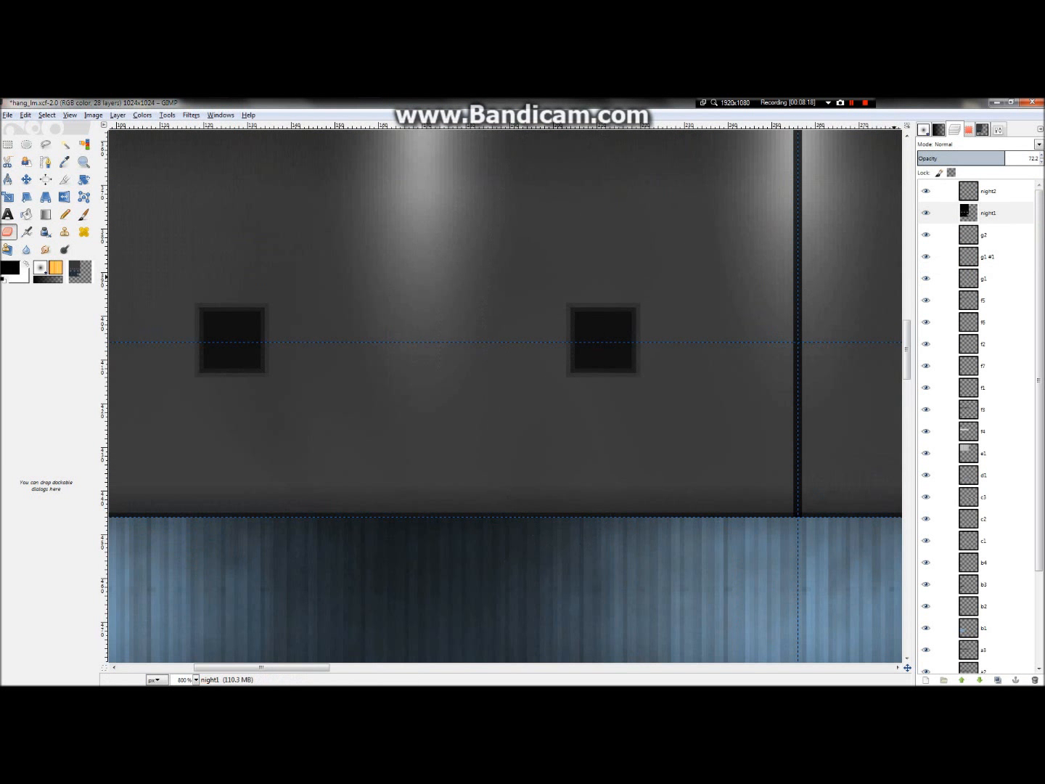
Lower the night1 layer's opacity to 22.9
{"action": "left_click", "coordinate": [26, 179]}
{"action": "left_click", "coordinate": [217, 327]}
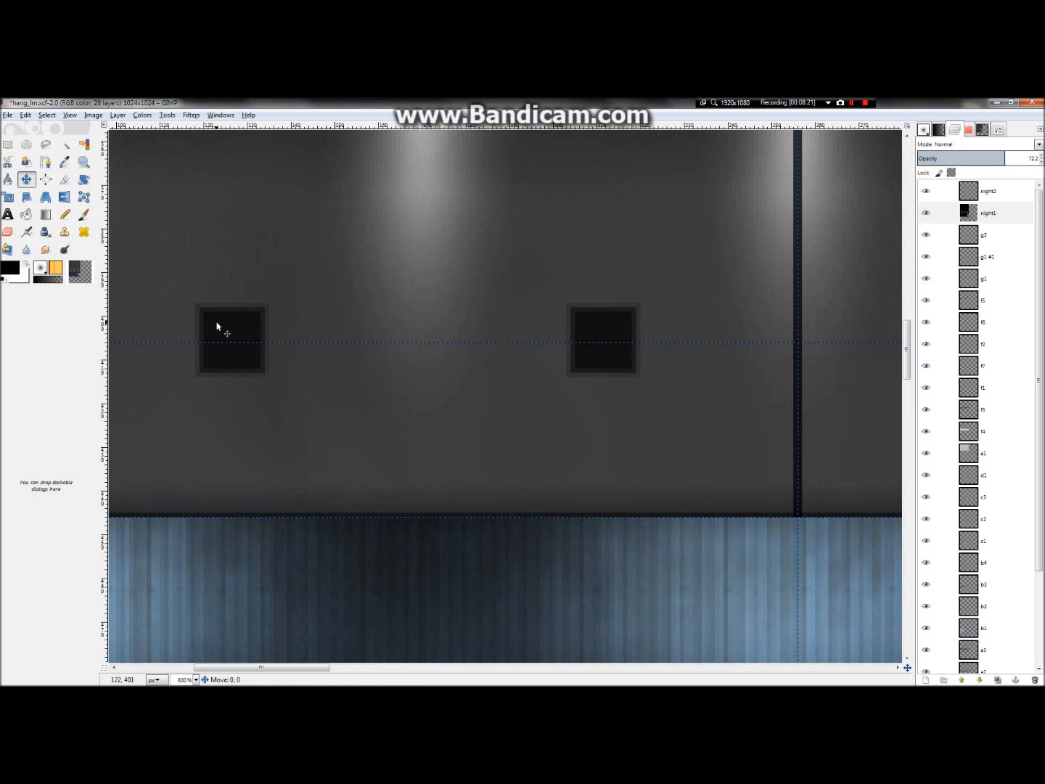
{"action": "left_click", "coordinate": [926, 158]}
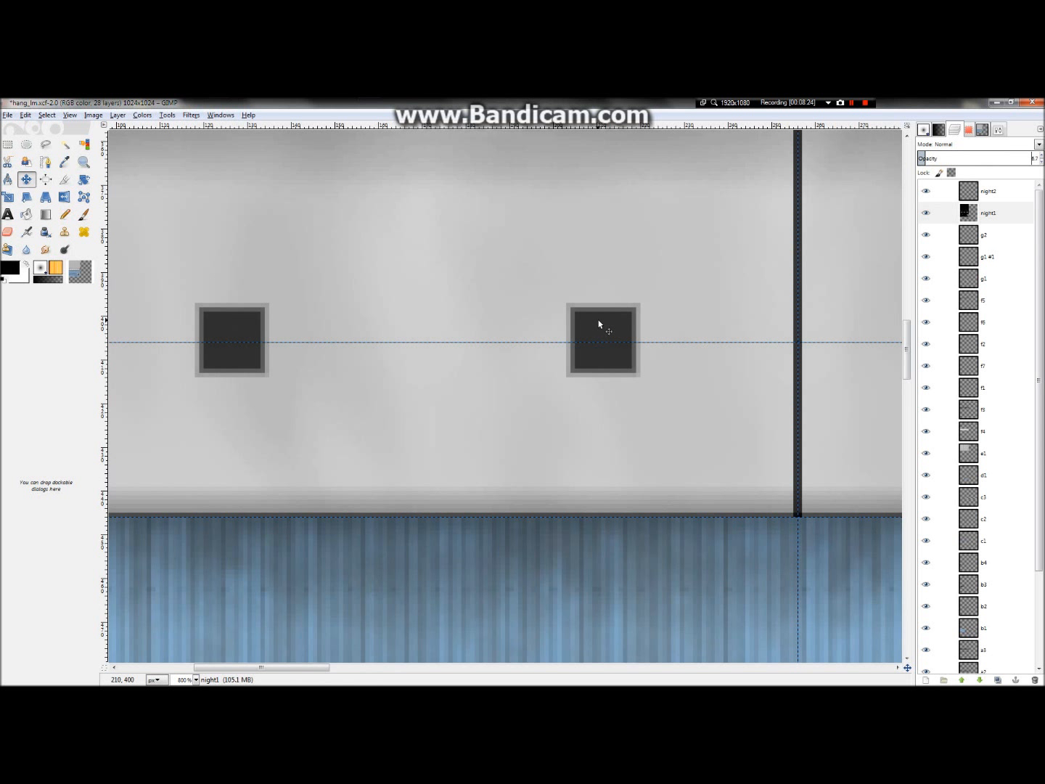
{"action": "mouse_move", "coordinate": [948, 158]}
{"action": "left_mouse_down"}
{"action": "mouse_move", "coordinate": [1041, 161]}
{"action": "mouse_move", "coordinate": [923, 181]}
{"action": "mouse_move", "coordinate": [945, 181]}
{"action": "left_mouse_up"}
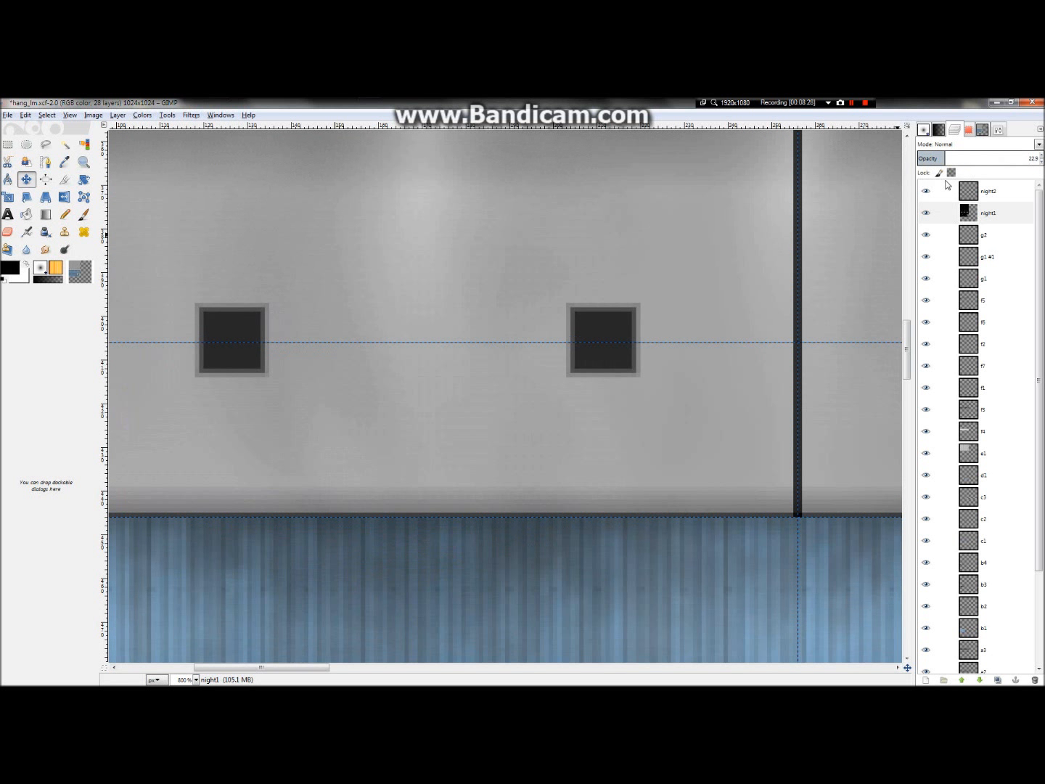
{"action": "left_click_drag", "start_coordinate": [611, 358], "coordinate": [647, 363]}
{"action": "scroll", "coordinate": [649, 370], "scroll_direction": "down", "scroll_amount": 3, "text": "ctrl"}
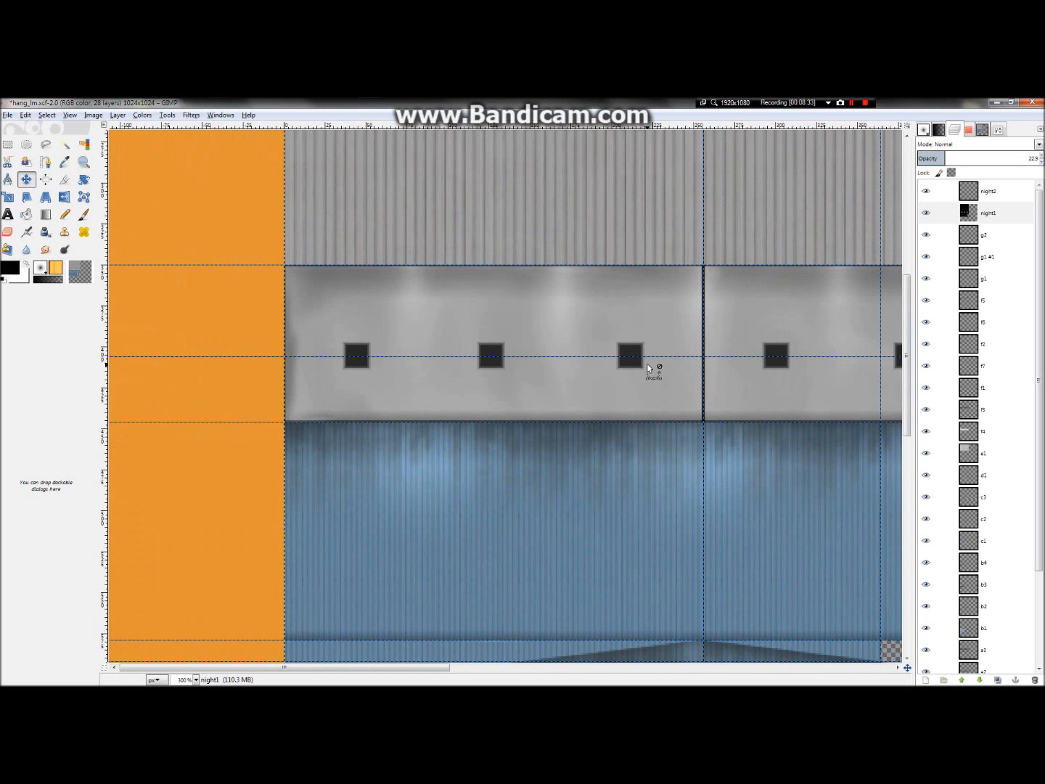
Look through the lower part of the layer list and check layers b4 and b3
{"action": "scroll", "coordinate": [630, 357], "scroll_direction": "up", "scroll_amount": 5, "text": "ctrl"}
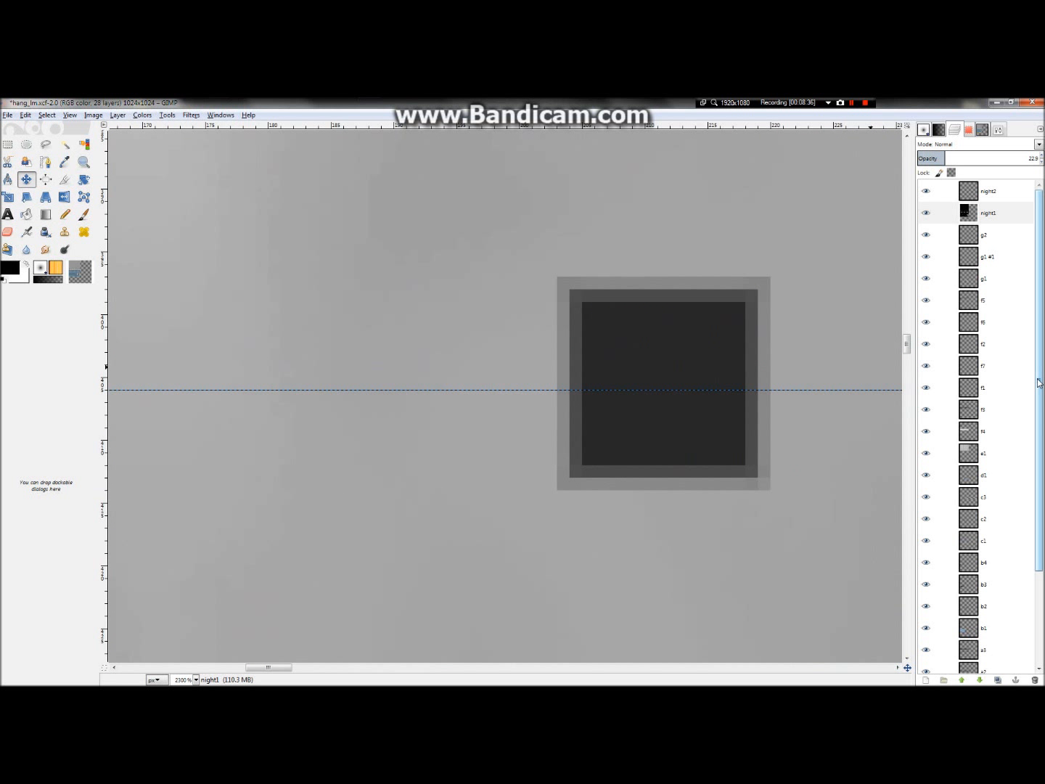
{"action": "scroll", "coordinate": [1041, 474], "scroll_direction": "down", "scroll_amount": 1}
{"action": "scroll", "coordinate": [1041, 473], "scroll_direction": "down", "scroll_amount": 3}
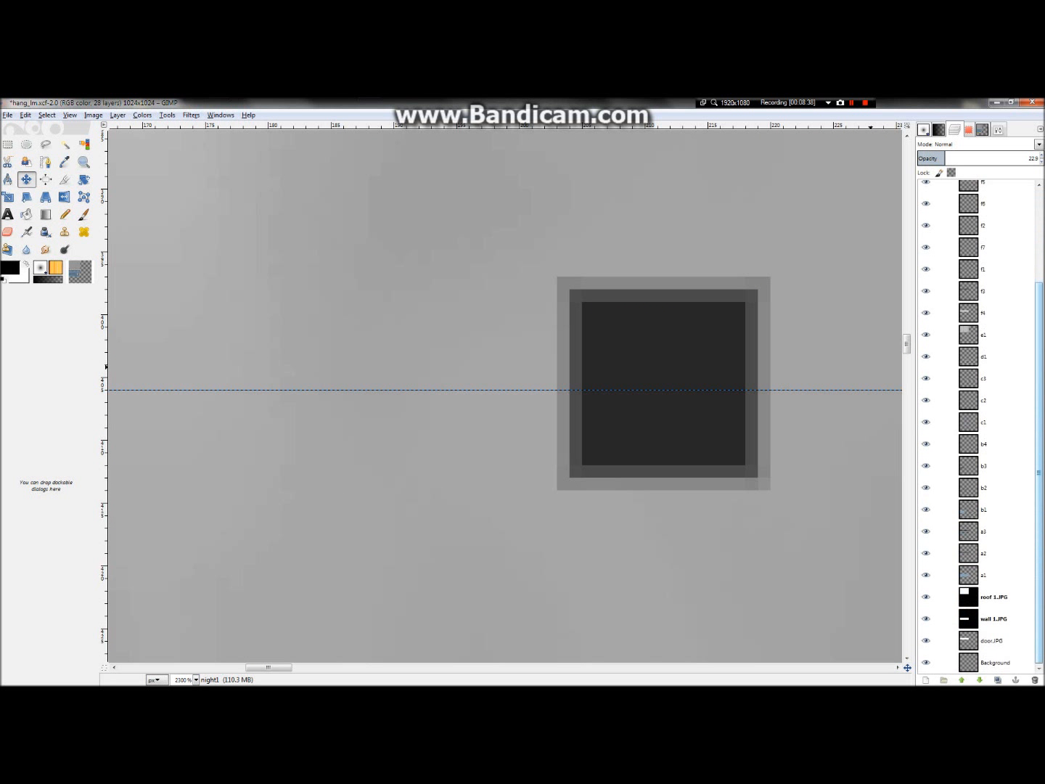
{"action": "left_click", "coordinate": [976, 444]}
{"action": "left_click", "coordinate": [977, 470]}
{"action": "scroll", "coordinate": [979, 472], "scroll_direction": "up", "scroll_amount": 3}
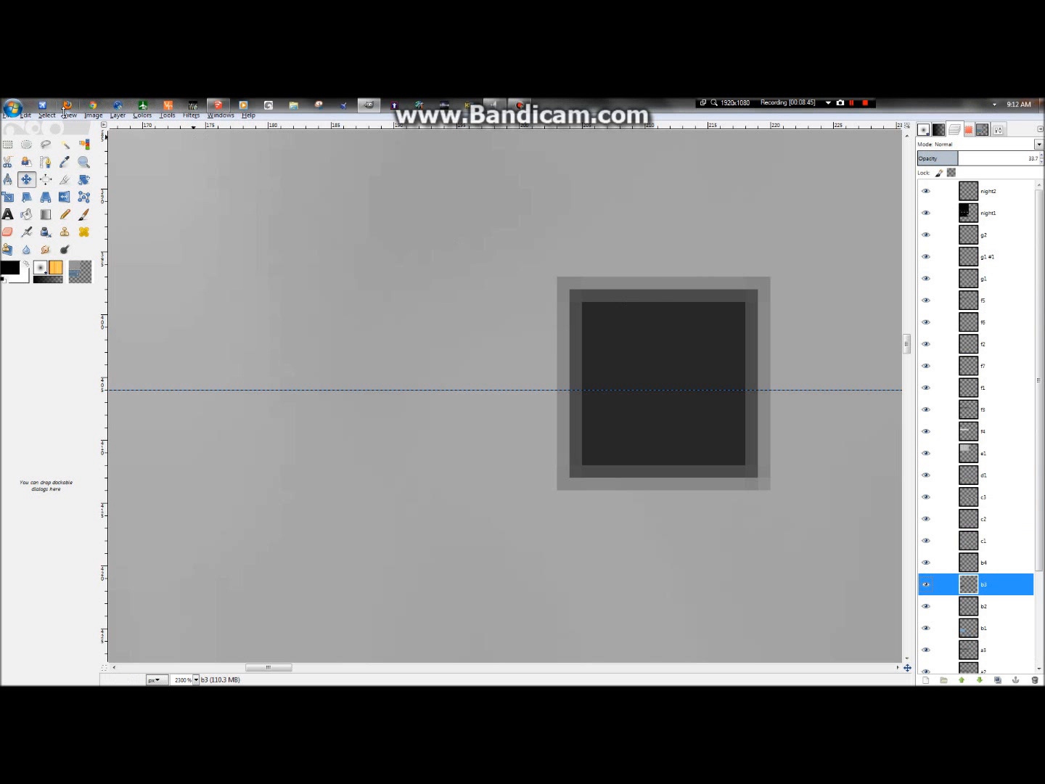
Make night2 the active layer and select the dark inside of the third window with a 13 × 13 px rectangle
{"action": "left_click", "coordinate": [8, 144]}
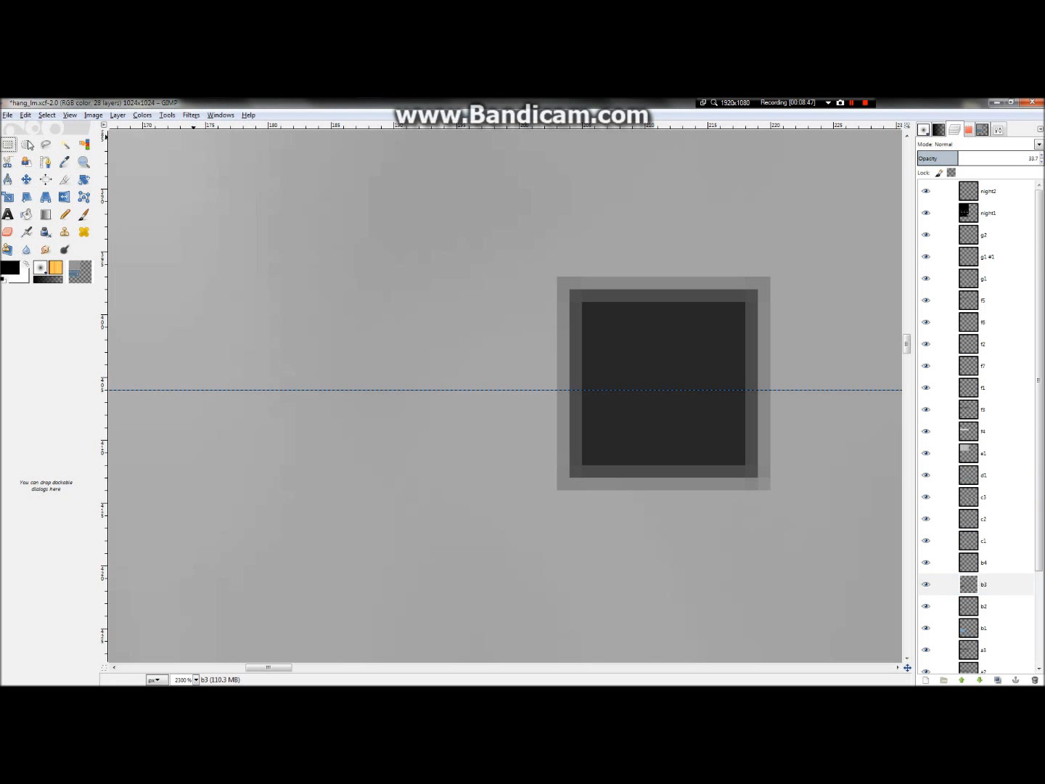
{"action": "left_click", "coordinate": [988, 193]}
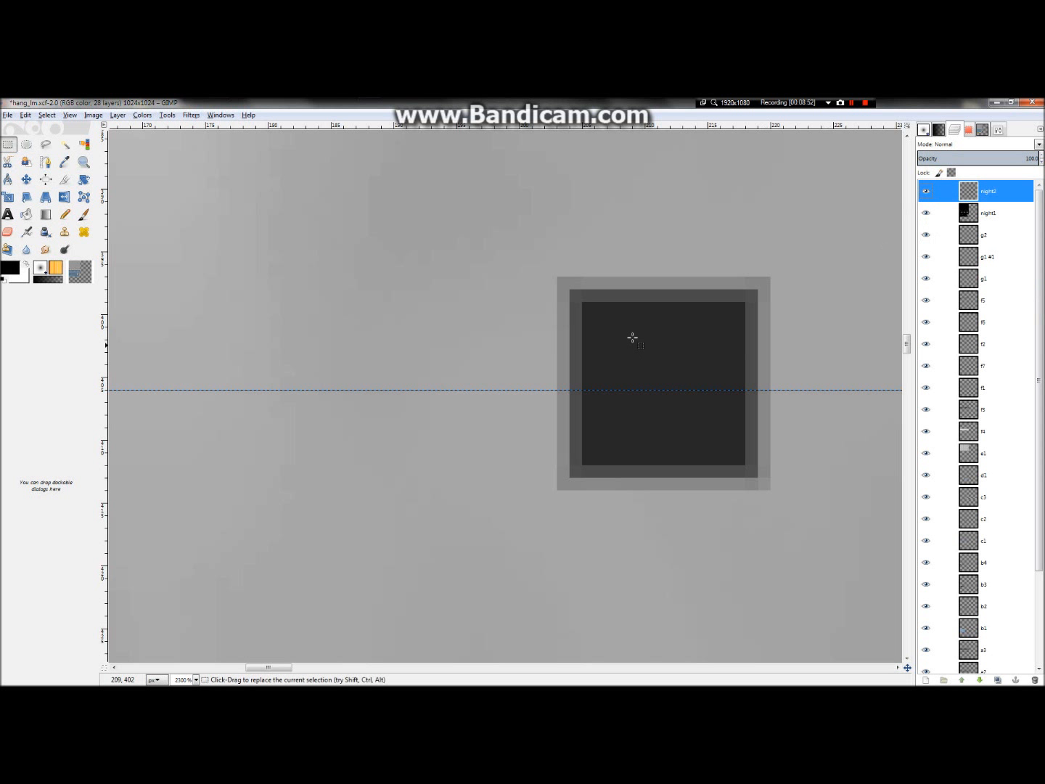
{"action": "left_click_drag", "start_coordinate": [579, 301], "coordinate": [750, 469]}
{"action": "scroll", "coordinate": [704, 421], "scroll_direction": "down", "scroll_amount": 2, "text": "ctrl"}
{"action": "scroll", "coordinate": [728, 401], "scroll_direction": "up", "scroll_amount": 6, "text": "ctrl"}
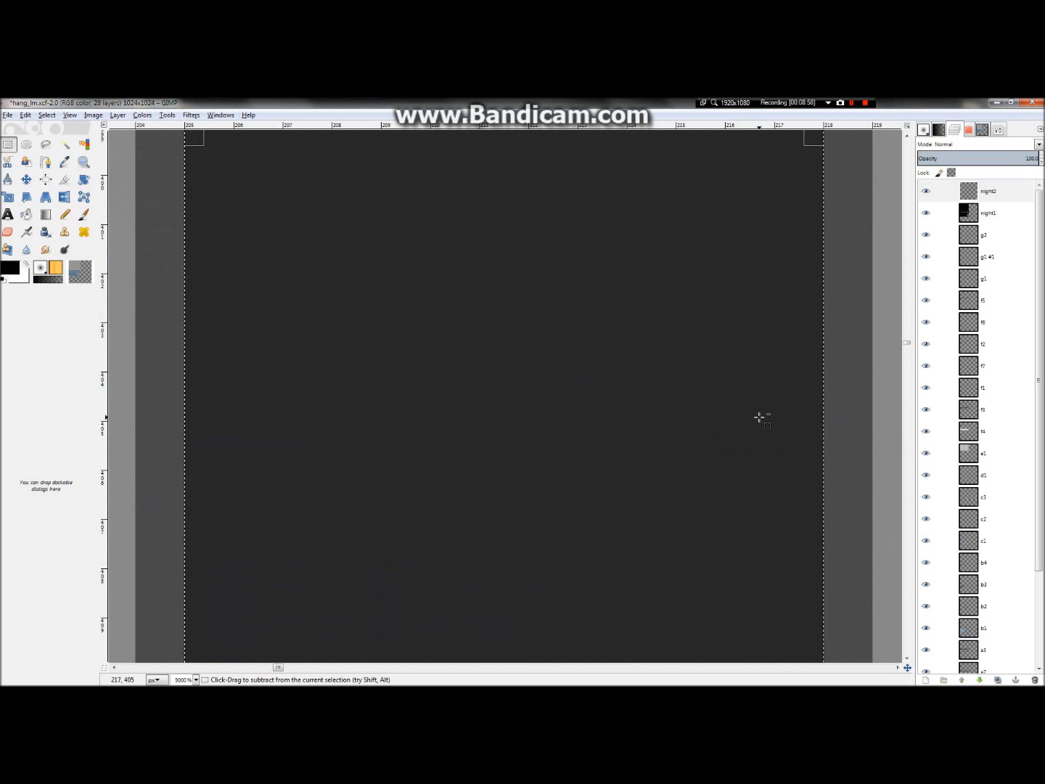
{"action": "scroll", "coordinate": [760, 418], "scroll_direction": "down", "scroll_amount": 3, "text": "ctrl"}
{"action": "scroll", "coordinate": [692, 349], "scroll_direction": "down", "scroll_amount": 3, "text": "ctrl"}
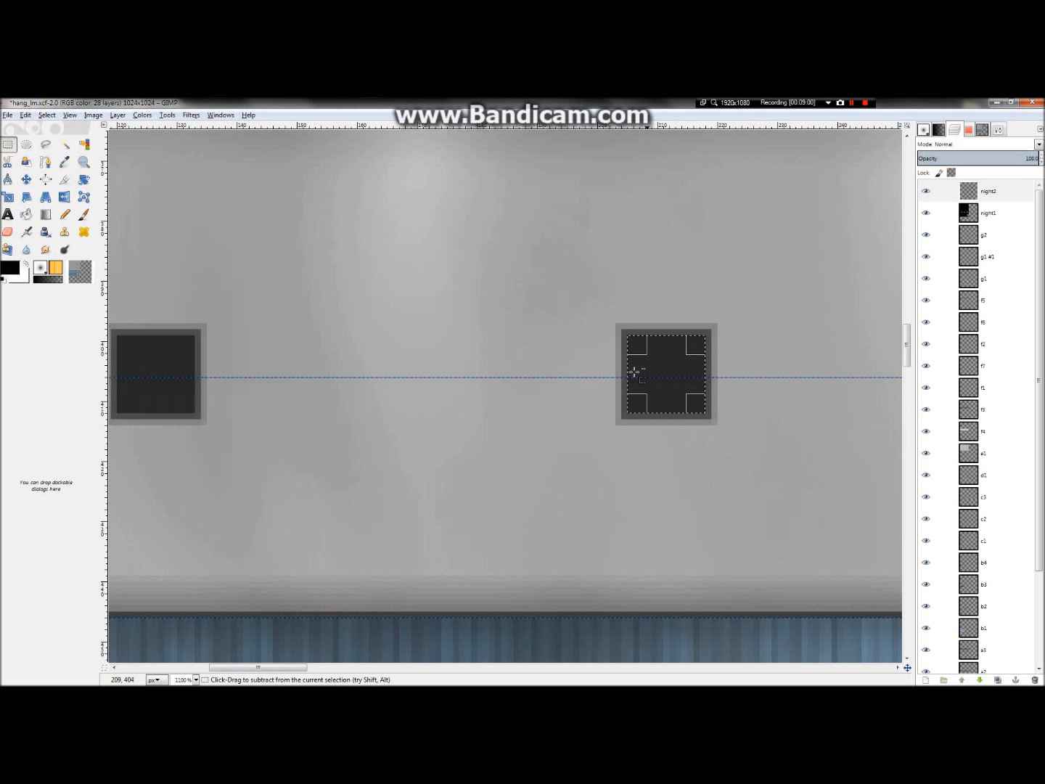
{"action": "scroll", "coordinate": [697, 380], "scroll_direction": "up", "scroll_amount": 3, "text": "ctrl"}
{"action": "scroll", "coordinate": [709, 390], "scroll_direction": "up", "scroll_amount": 3, "text": "ctrl"}
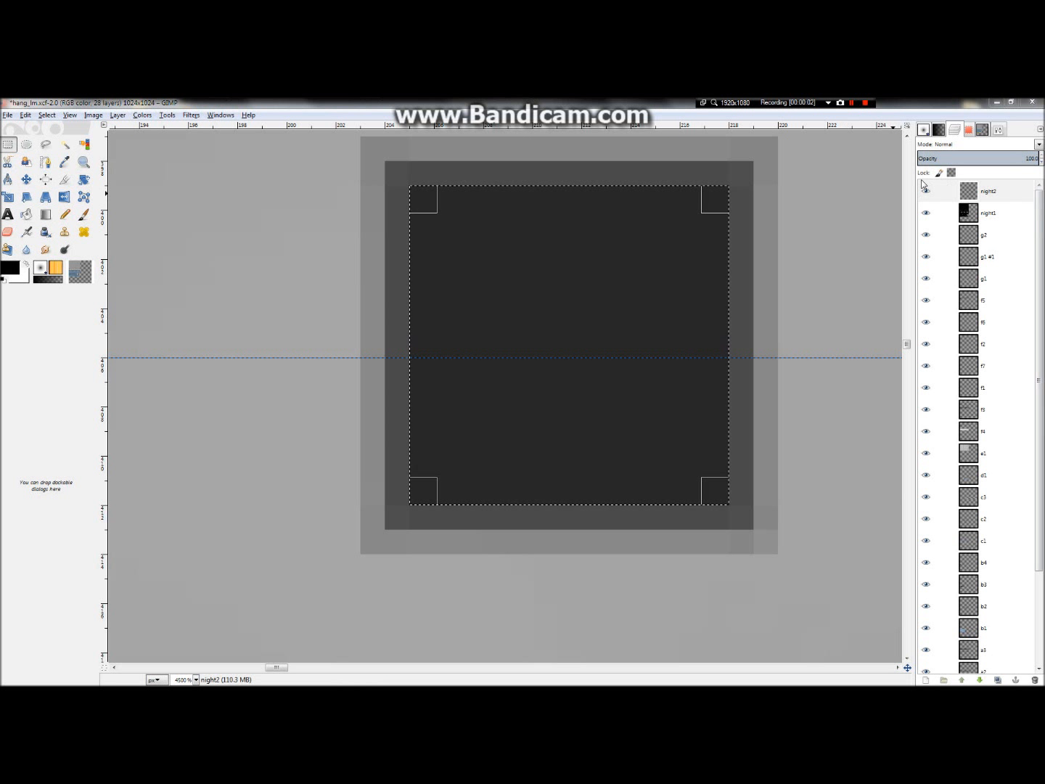
With night2 active, set the foreground colour to the pale cream fff5d1 and choose the Gradient tool
{"action": "left_click", "coordinate": [989, 191]}
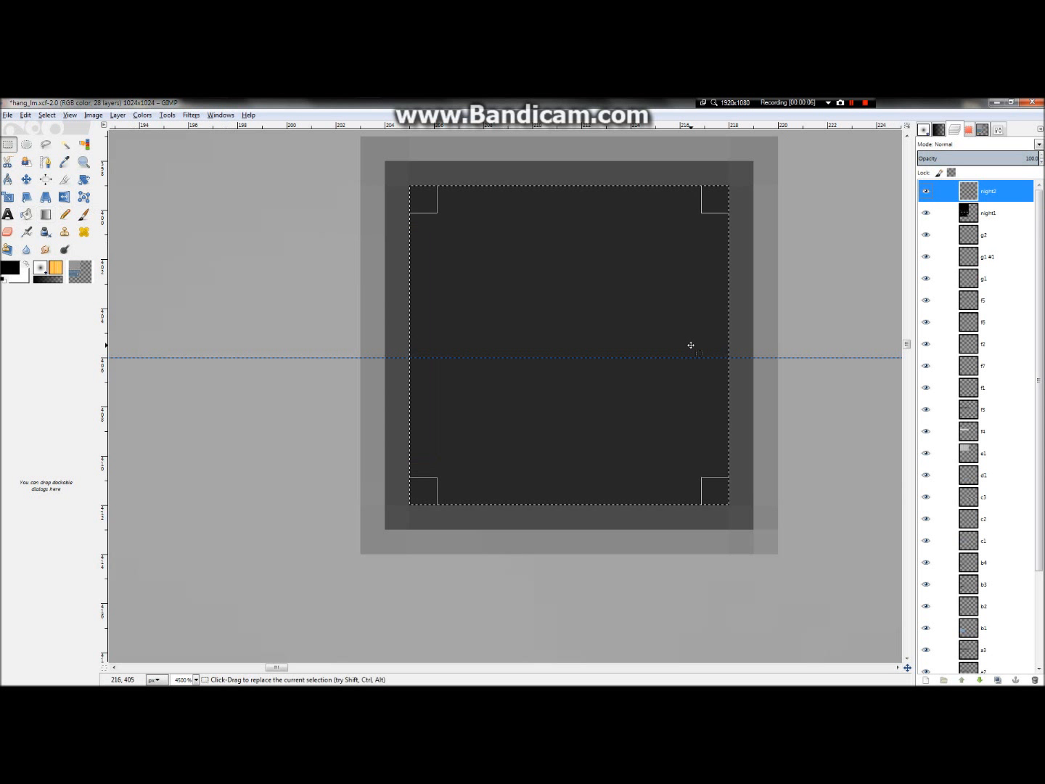
{"action": "left_click", "coordinate": [11, 272]}
{"action": "left_click", "coordinate": [100, 386]}
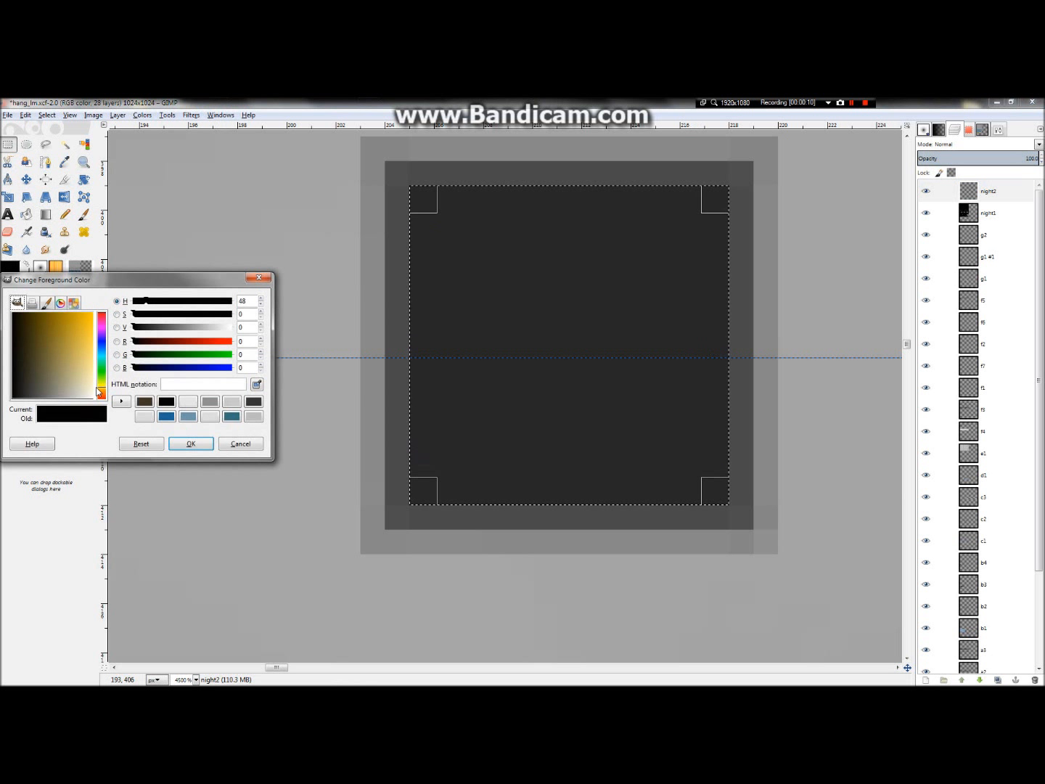
{"action": "left_click_drag", "start_coordinate": [70, 369], "coordinate": [95, 386]}
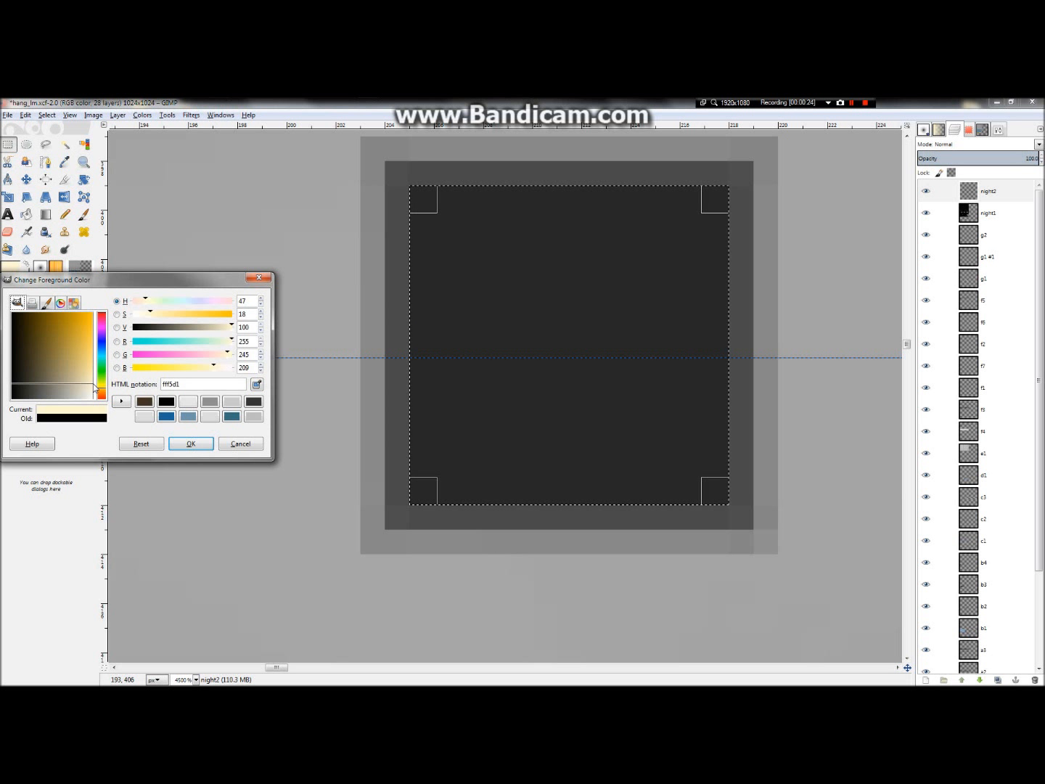
{"action": "left_click", "coordinate": [191, 443]}
{"action": "left_click", "coordinate": [44, 214]}
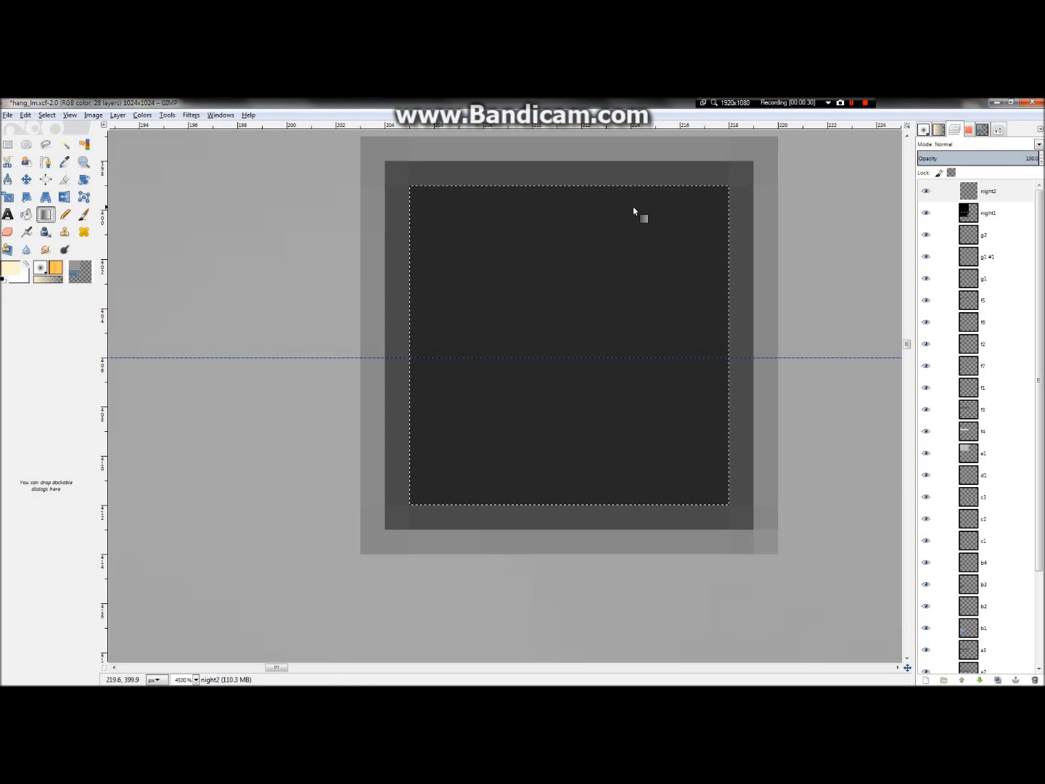
Try cream gradients fading down from the window's upper edge, ending about a third and then about two thirds of the way down
{"action": "left_click", "coordinate": [939, 129]}
{"action": "left_click", "coordinate": [953, 128]}
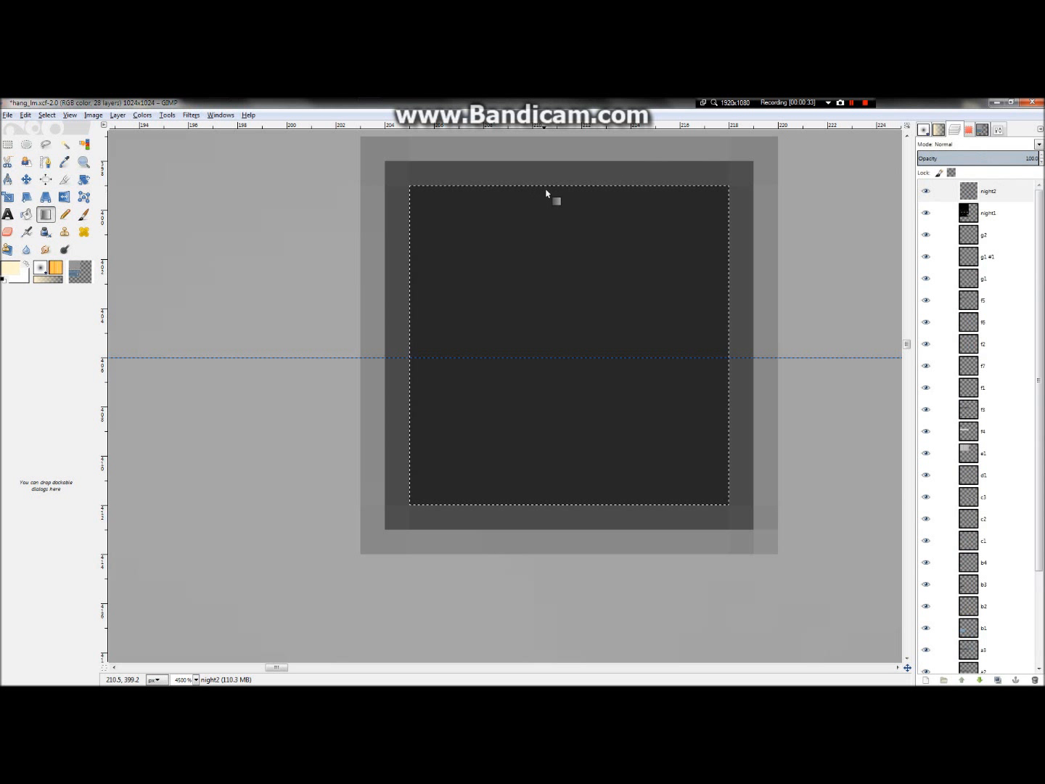
{"action": "left_click_drag", "start_coordinate": [556, 190], "coordinate": [563, 286]}
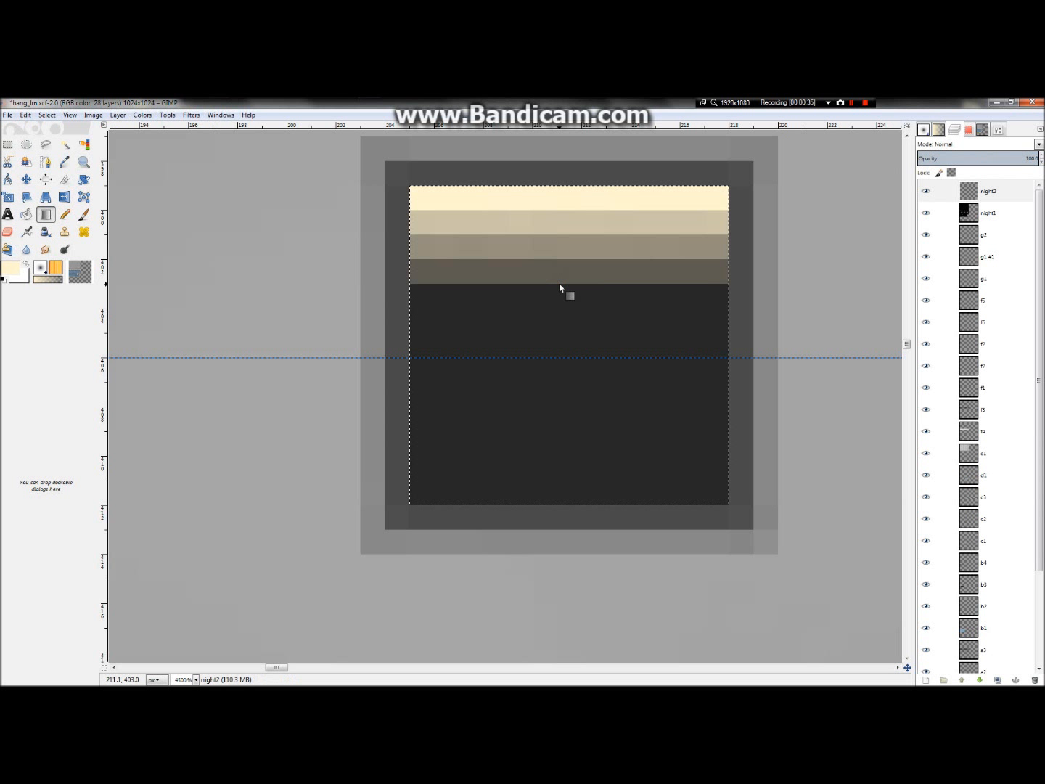
{"action": "key", "text": "ctrl+z"}
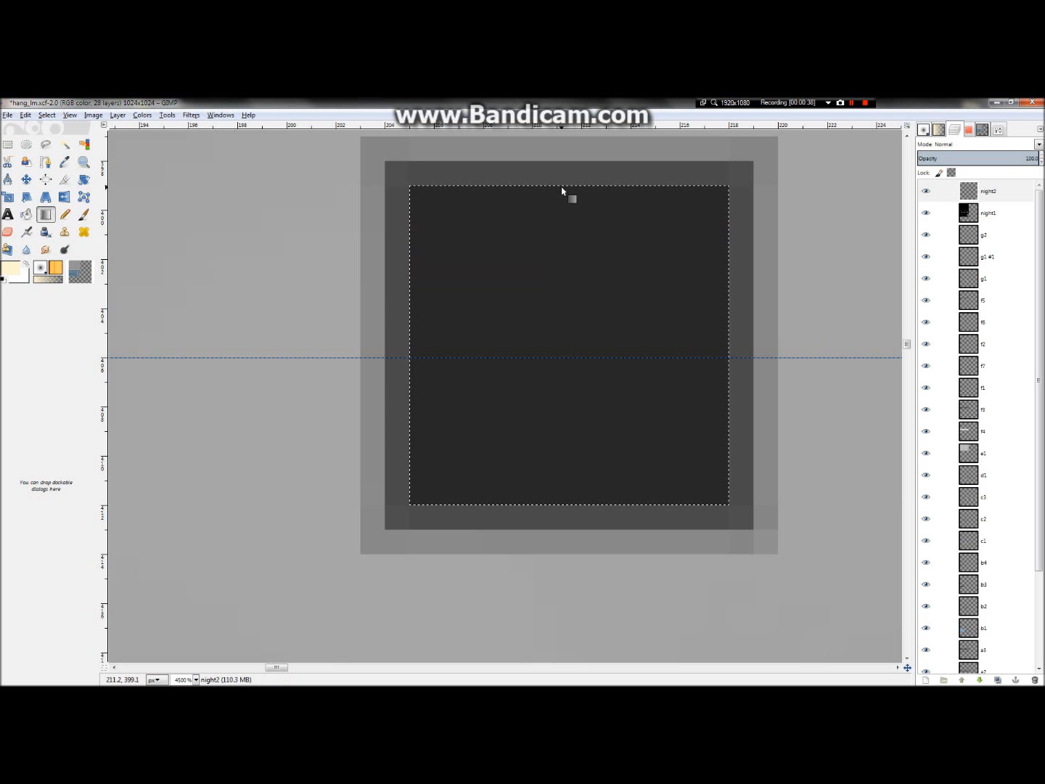
{"action": "left_click_drag", "start_coordinate": [563, 188], "coordinate": [562, 335]}
{"action": "left_click_drag", "start_coordinate": [564, 400], "coordinate": [563, 401]}
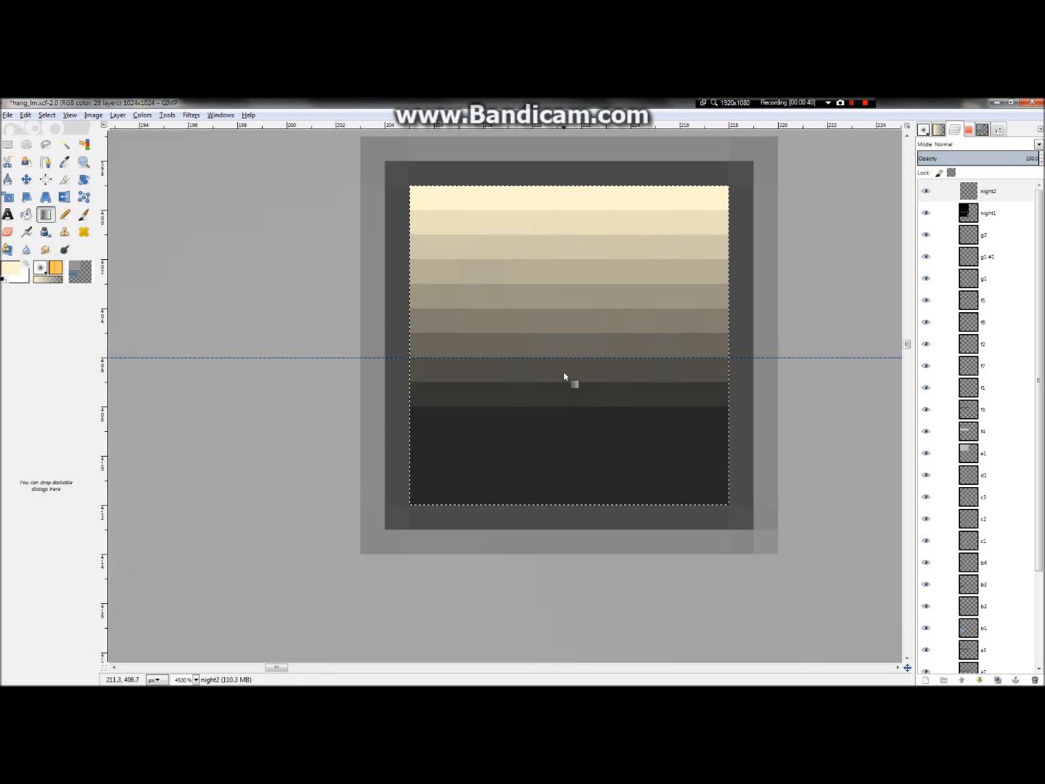
{"action": "scroll", "coordinate": [564, 372], "scroll_direction": "down", "scroll_amount": 5, "text": "ctrl"}
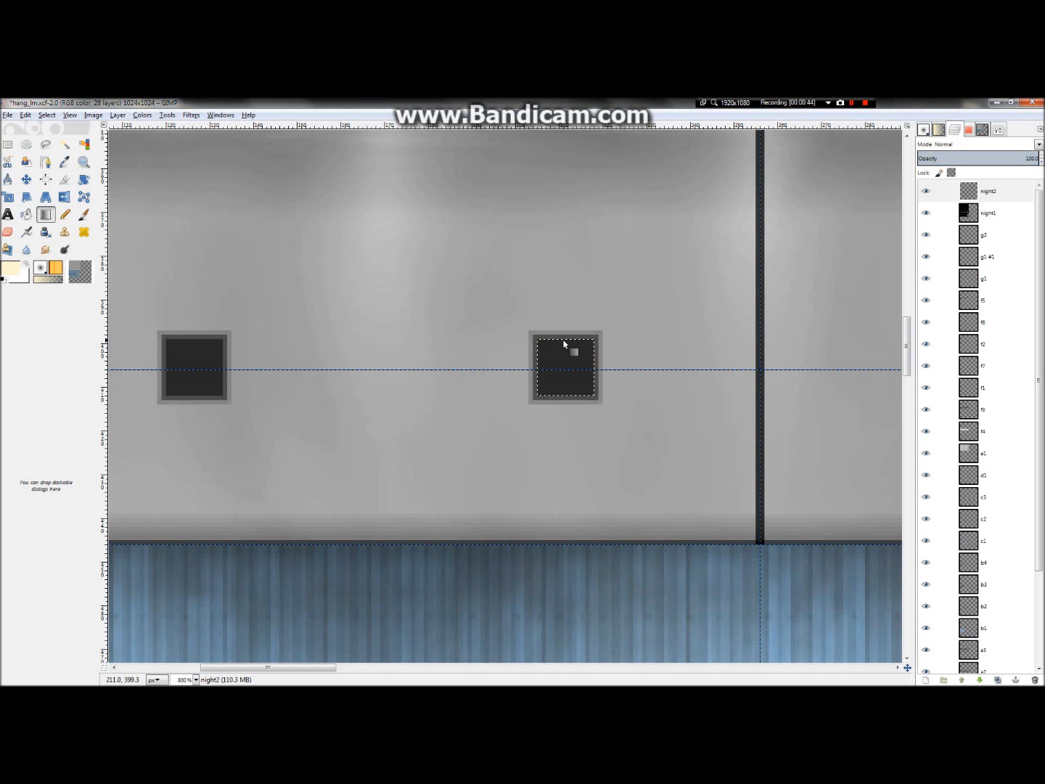
Fill the selected window with a cream gradient fading from its upper to its lower edge and lower night2's opacity to 27.8
{"action": "left_click_drag", "start_coordinate": [564, 338], "coordinate": [567, 397]}
{"action": "scroll", "coordinate": [571, 380], "scroll_direction": "up", "scroll_amount": 4, "text": "ctrl"}
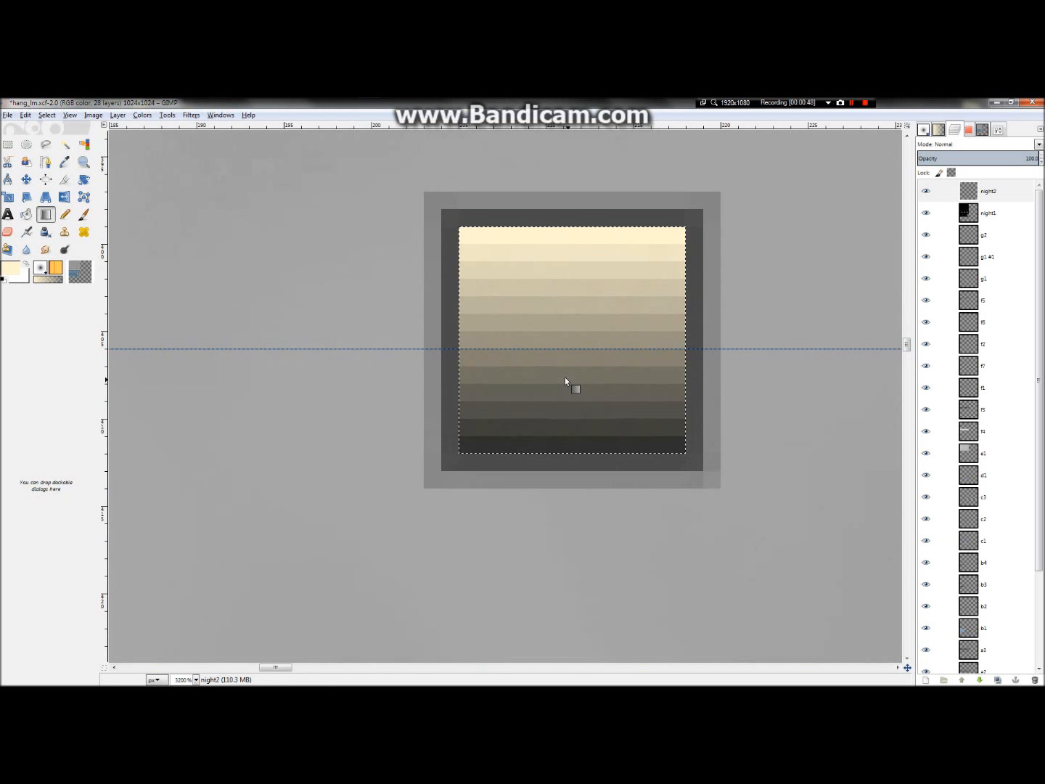
{"action": "left_click_drag", "start_coordinate": [994, 158], "coordinate": [950, 161]}
{"action": "scroll", "coordinate": [683, 285], "scroll_direction": "down", "scroll_amount": 6, "text": "ctrl"}
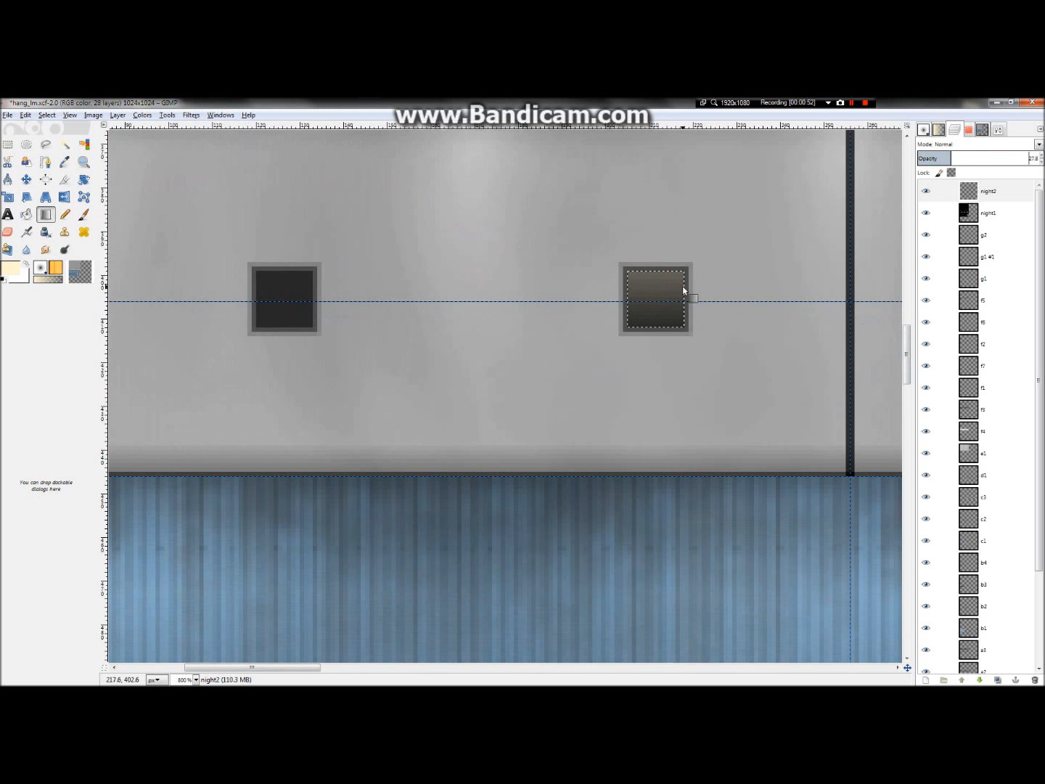
{"action": "scroll", "coordinate": [705, 286], "scroll_direction": "down", "scroll_amount": 1, "text": "ctrl"}
{"action": "scroll", "coordinate": [701, 233], "scroll_direction": "up", "scroll_amount": 3, "text": "ctrl"}
{"action": "scroll", "coordinate": [493, 419], "scroll_direction": "down", "scroll_amount": 1, "text": "ctrl"}
{"action": "scroll", "coordinate": [485, 394], "scroll_direction": "down", "scroll_amount": 1, "text": "ctrl"}
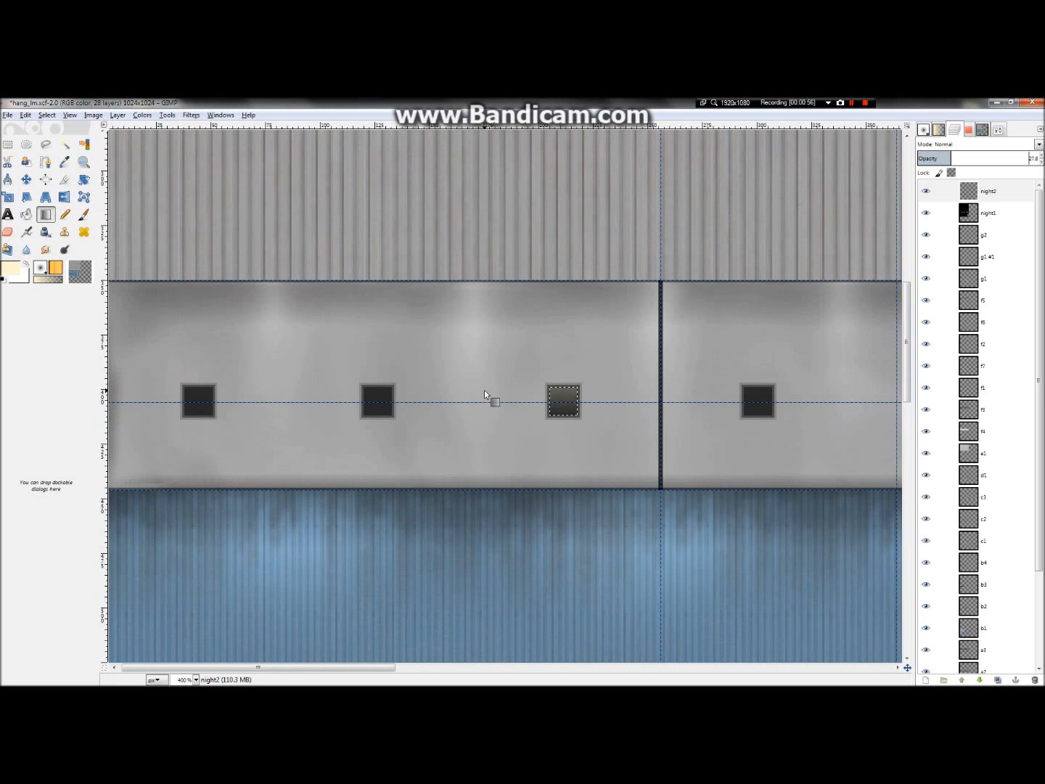
Raise the night2 layer's opacity to 41.7 and check the third window's glow from near and far
{"action": "scroll", "coordinate": [484, 391], "scroll_direction": "down", "scroll_amount": 3, "text": "ctrl"}
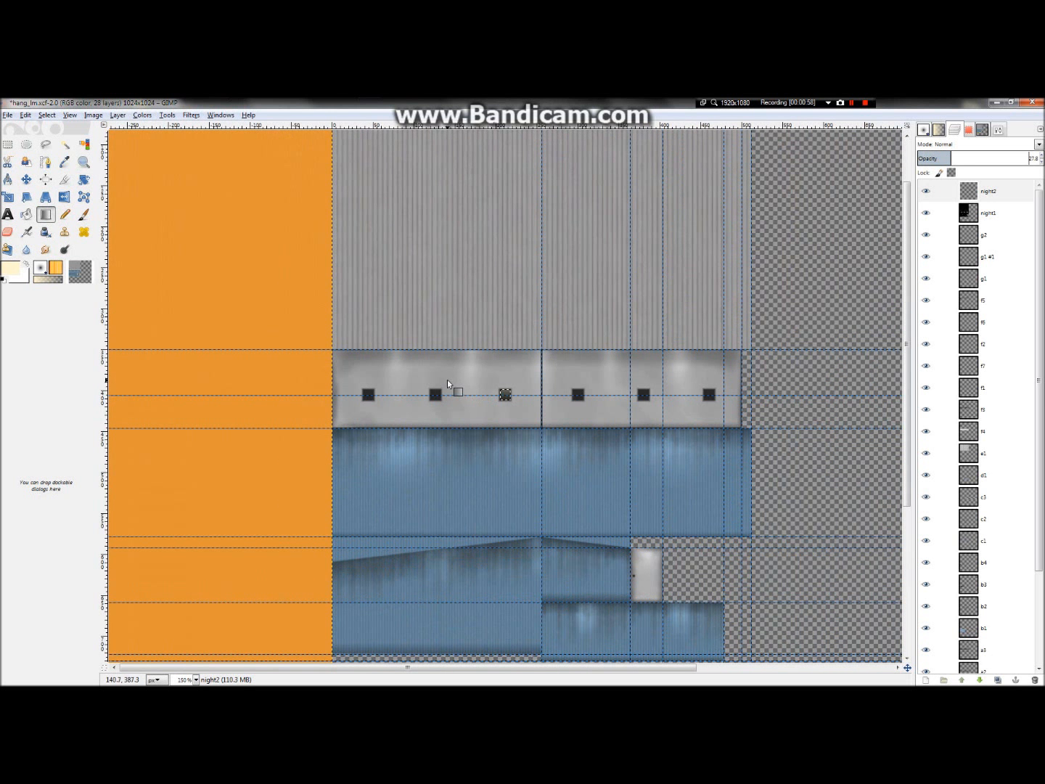
{"action": "scroll", "coordinate": [448, 383], "scroll_direction": "up", "scroll_amount": 3, "text": "ctrl"}
{"action": "scroll", "coordinate": [502, 415], "scroll_direction": "up", "scroll_amount": 3, "text": "ctrl"}
{"action": "scroll", "coordinate": [502, 415], "scroll_direction": "down", "scroll_amount": 4, "text": "ctrl"}
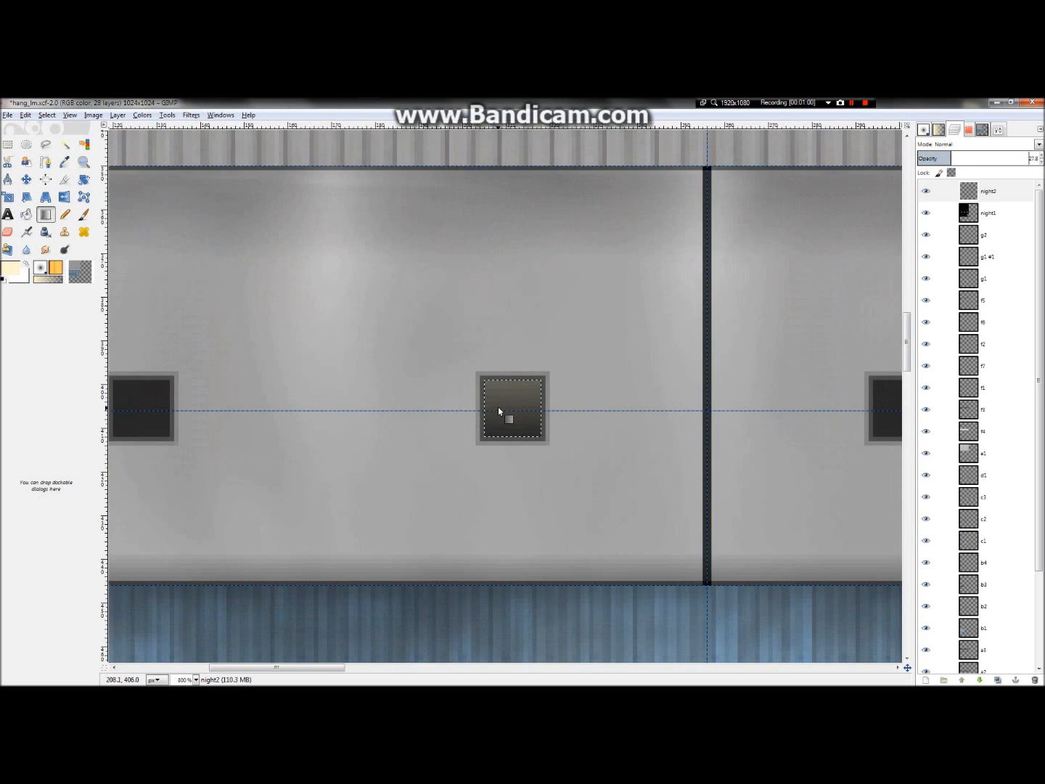
{"action": "scroll", "coordinate": [498, 411], "scroll_direction": "up", "scroll_amount": 5, "text": "ctrl"}
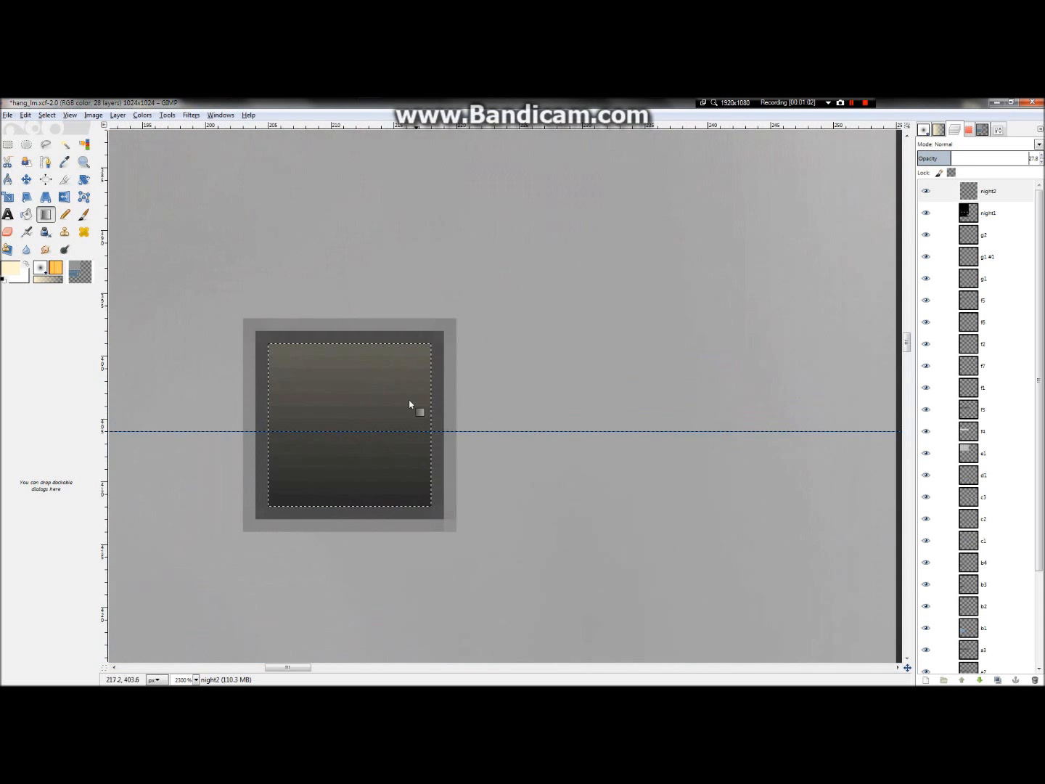
{"action": "scroll", "coordinate": [413, 408], "scroll_direction": "down", "scroll_amount": 7, "text": "ctrl"}
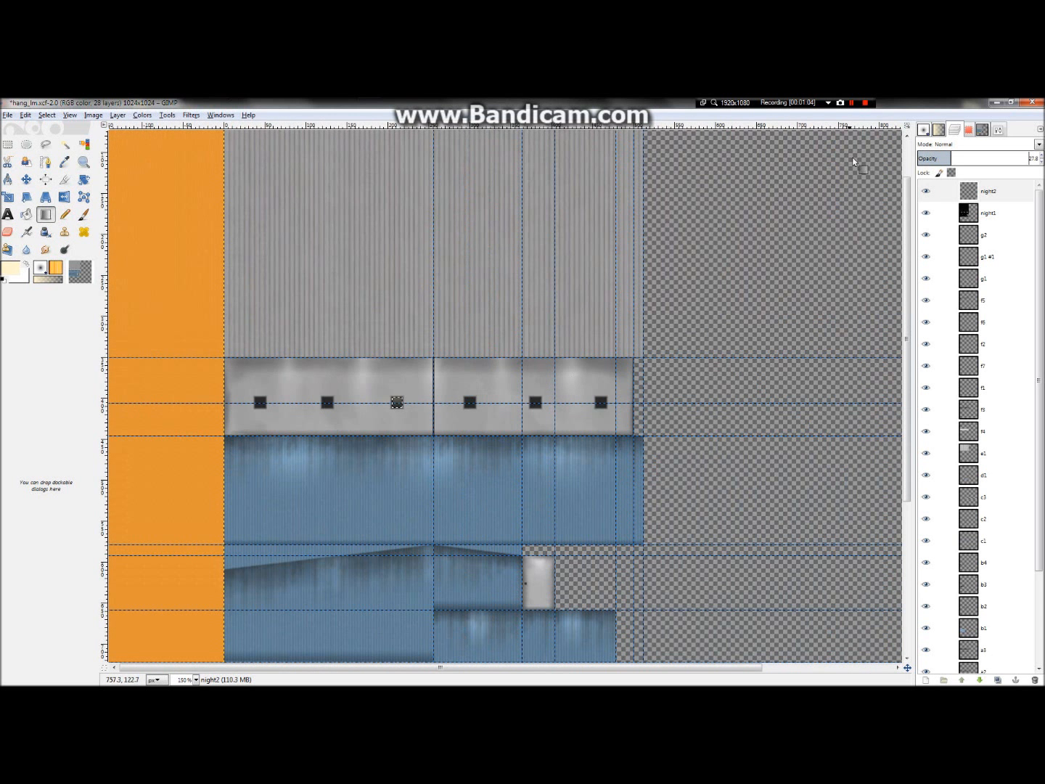
{"action": "left_click", "coordinate": [853, 103]}
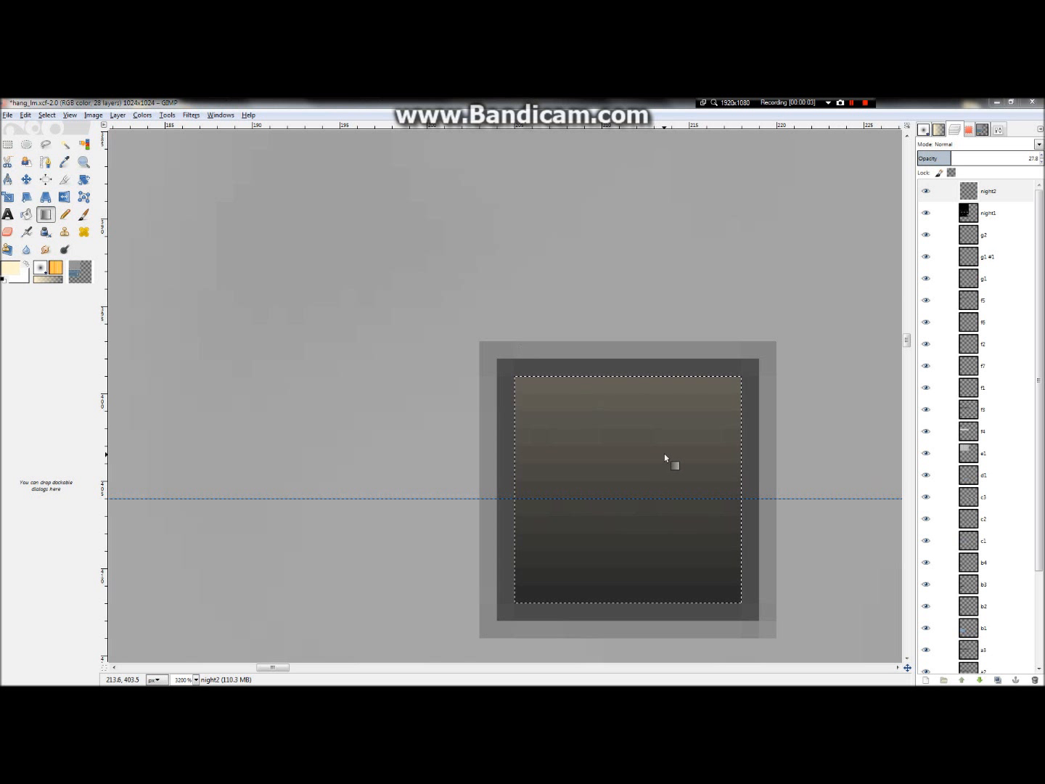
{"action": "left_click_drag", "start_coordinate": [952, 158], "coordinate": [967, 156]}
{"action": "scroll", "coordinate": [564, 402], "scroll_direction": "down", "scroll_amount": 8, "text": "ctrl"}
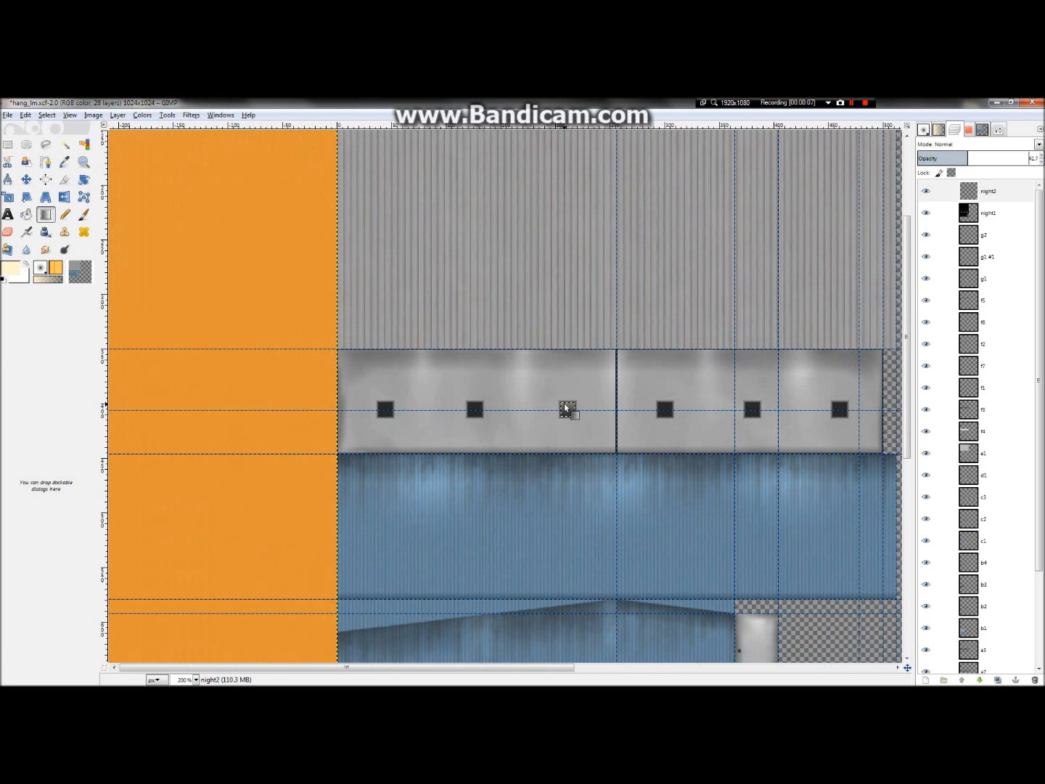
{"action": "scroll", "coordinate": [567, 411], "scroll_direction": "up", "scroll_amount": 3, "text": "ctrl"}
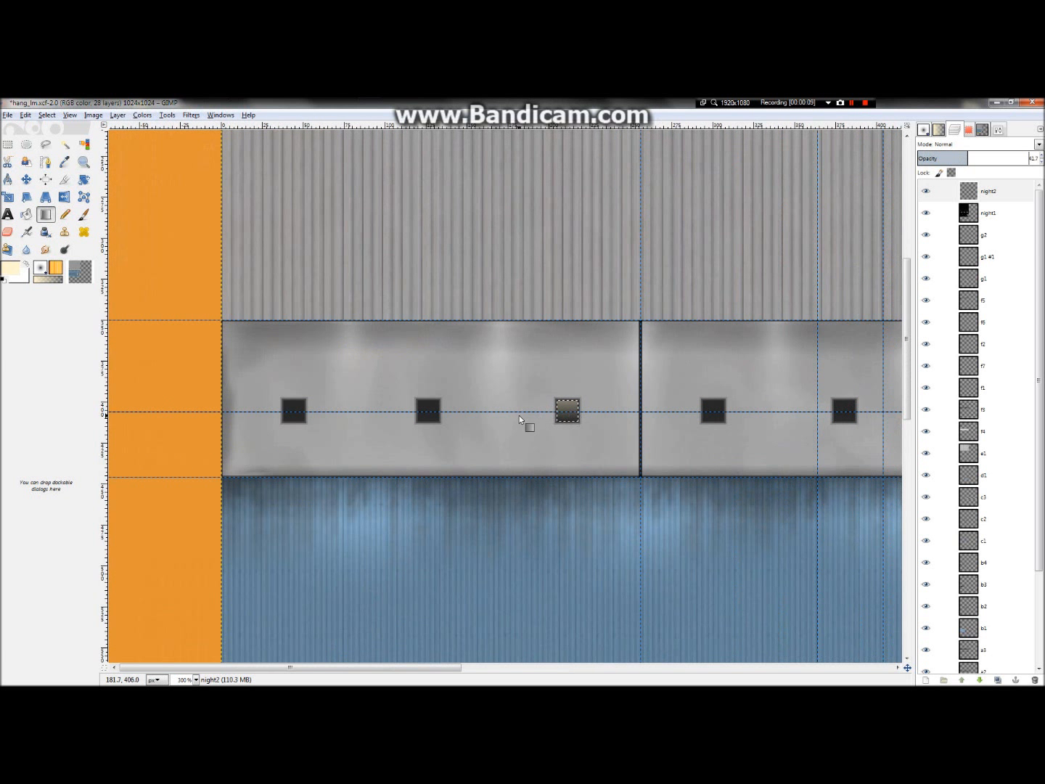
{"action": "scroll", "coordinate": [573, 416], "scroll_direction": "up", "scroll_amount": 4, "text": "ctrl"}
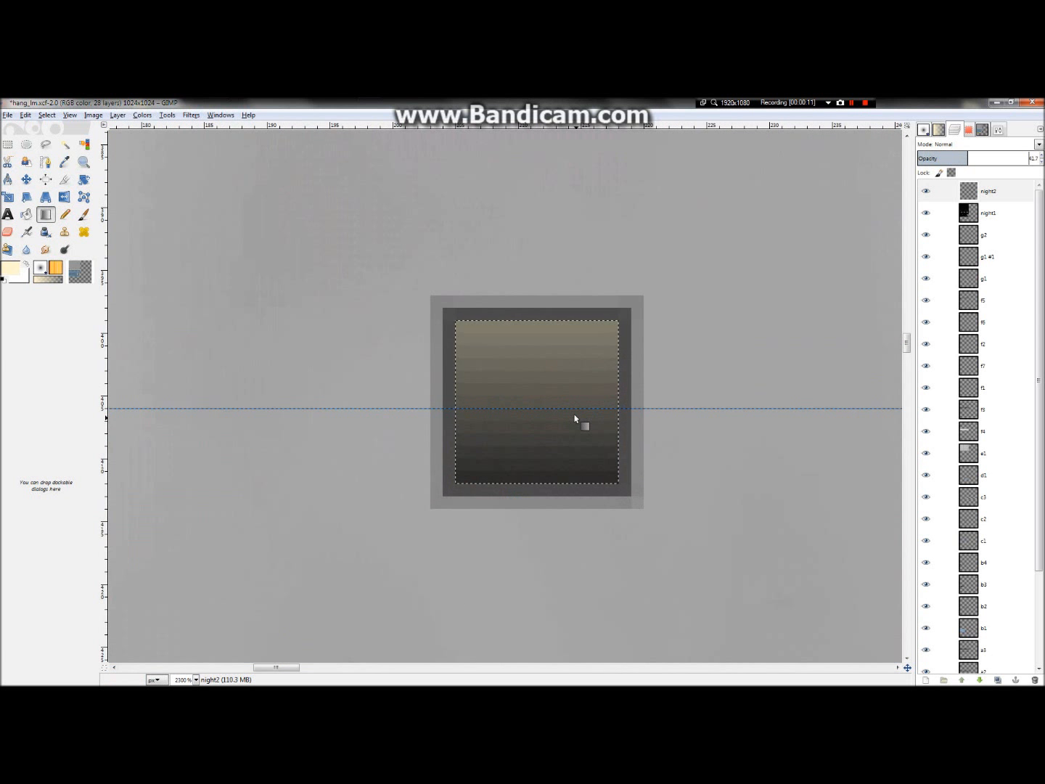
{"action": "scroll", "coordinate": [574, 418], "scroll_direction": "down", "scroll_amount": 3, "text": "ctrl"}
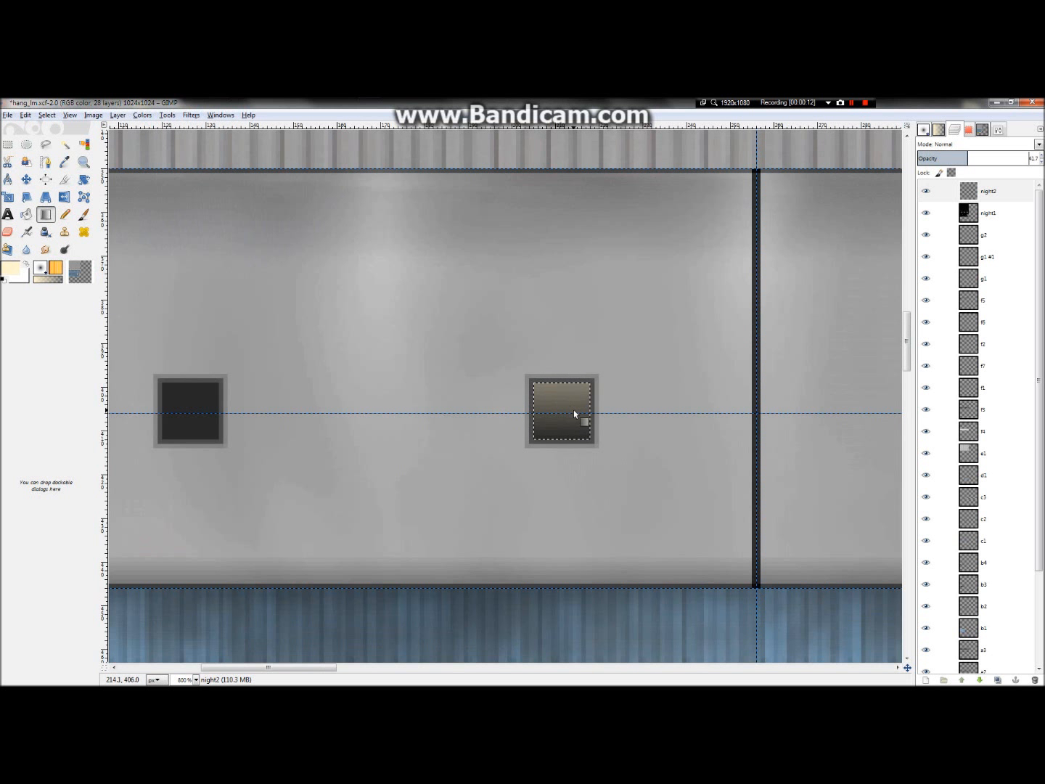
{"action": "scroll", "coordinate": [573, 411], "scroll_direction": "down", "scroll_amount": 2, "text": "ctrl"}
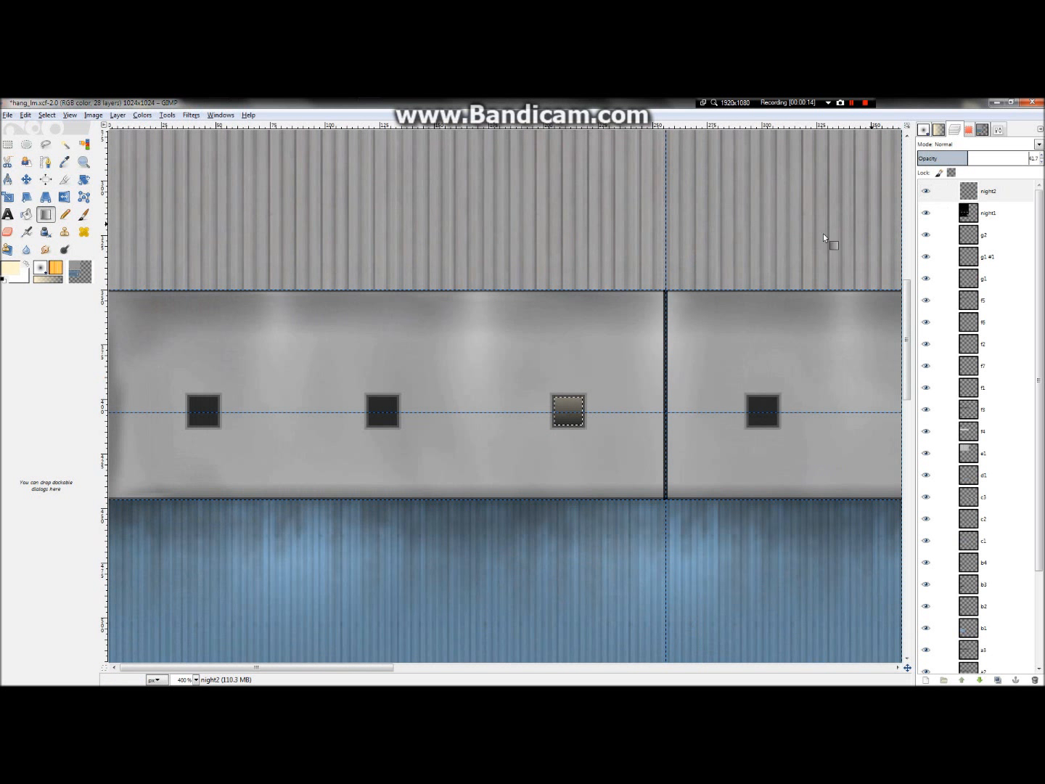
Duplicate the night2 layer five times to get a glow for each remaining window
{"action": "scroll", "coordinate": [570, 309], "scroll_direction": "down", "scroll_amount": 3, "text": "ctrl"}
{"action": "key", "text": "shift+ctrl+d"}
{"action": "key", "text": "shift+ctrl+d"}
{"action": "key", "text": "shift+ctrl+d"}
{"action": "key", "text": "shift+ctrl+d"}
{"action": "key", "text": "shift+ctrl+d"}
With the Move tool, place the night2 copy #4 glow exactly over the sixth window, the last one in the wall strip
{"action": "left_click", "coordinate": [26, 180]}
{"action": "scroll", "coordinate": [643, 386], "scroll_direction": "up", "scroll_amount": 2, "text": "ctrl"}
{"action": "mouse_move", "coordinate": [500, 368]}
{"action": "left_mouse_down"}
{"action": "mouse_move", "coordinate": [573, 373]}
{"action": "mouse_move", "coordinate": [513, 373]}
{"action": "left_mouse_up"}
{"action": "scroll", "coordinate": [546, 374], "scroll_direction": "up", "scroll_amount": 3, "text": "ctrl"}
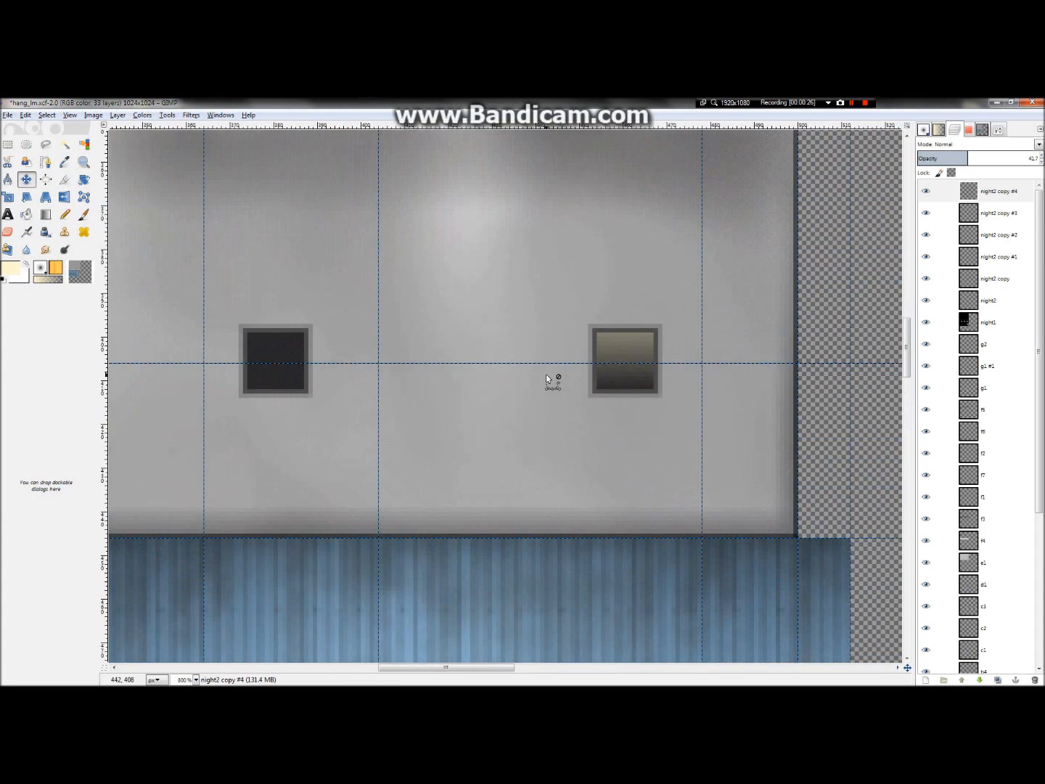
Make night2 copy #3 the active layer and move its glow onto the fifth window of the wall strip
{"action": "scroll", "coordinate": [546, 374], "scroll_direction": "down", "scroll_amount": 2, "text": "ctrl"}
{"action": "left_click", "coordinate": [1015, 213]}
{"action": "scroll", "coordinate": [1014, 216], "scroll_direction": "down", "scroll_amount": 2}
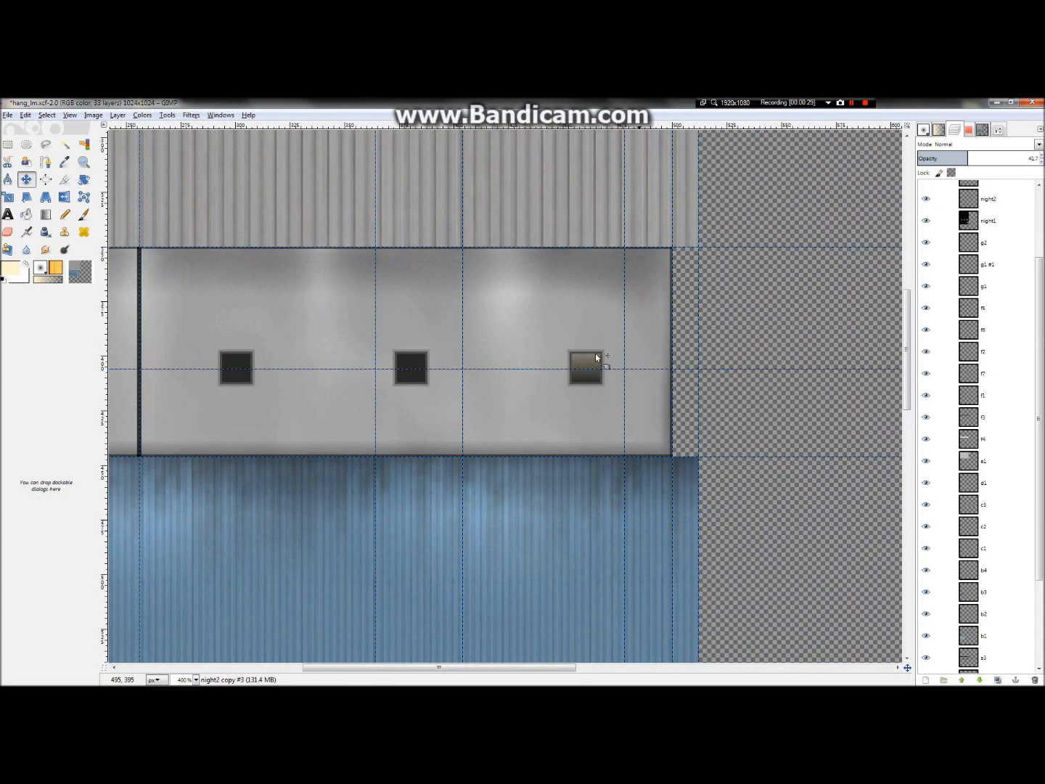
{"action": "scroll", "coordinate": [501, 368], "scroll_direction": "down", "scroll_amount": 5}
{"action": "scroll", "coordinate": [480, 363], "scroll_direction": "down", "scroll_amount": 4, "text": "ctrl"}
{"action": "scroll", "coordinate": [409, 270], "scroll_direction": "up", "scroll_amount": 2, "text": "ctrl"}
{"action": "left_click_drag", "start_coordinate": [408, 296], "coordinate": [587, 299]}
{"action": "scroll", "coordinate": [399, 337], "scroll_direction": "up", "scroll_amount": 3, "text": "ctrl"}
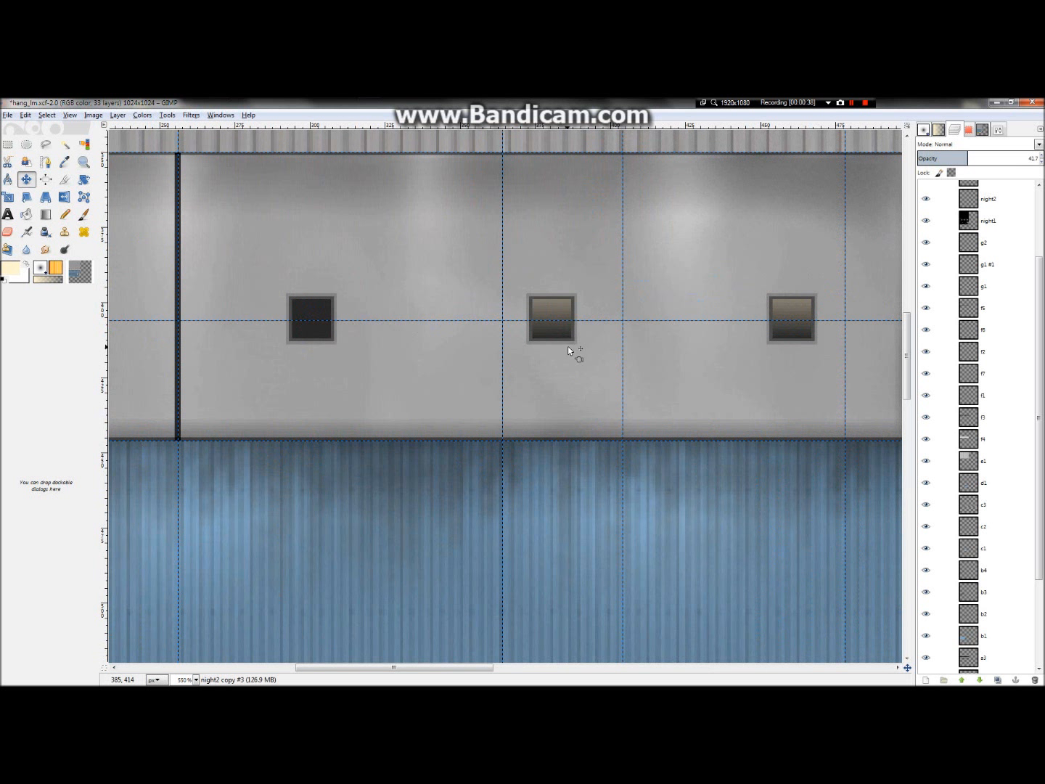
Make night2 copy #2 the active layer and move its glow onto the fourth window, just past the dark vertical divider
{"action": "scroll", "coordinate": [975, 294], "scroll_direction": "up", "scroll_amount": 3}
{"action": "left_click", "coordinate": [1009, 234]}
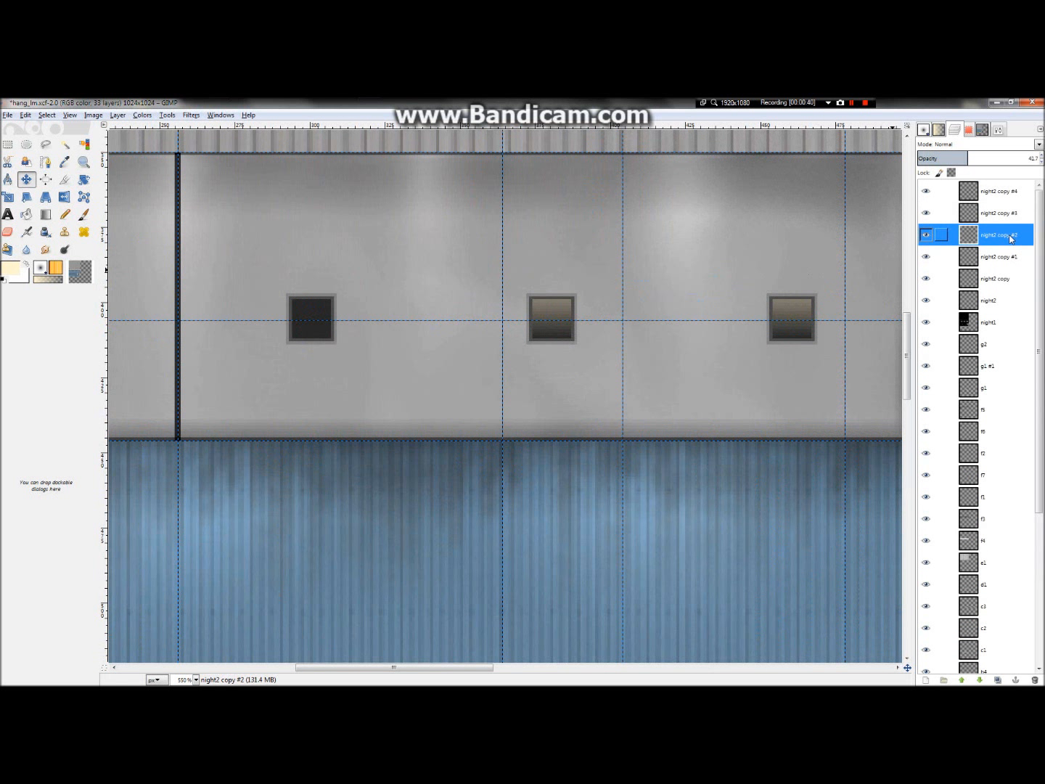
{"action": "scroll", "coordinate": [812, 320], "scroll_direction": "down", "scroll_amount": 2, "text": "ctrl"}
{"action": "left_click_drag", "start_coordinate": [494, 339], "coordinate": [651, 349]}
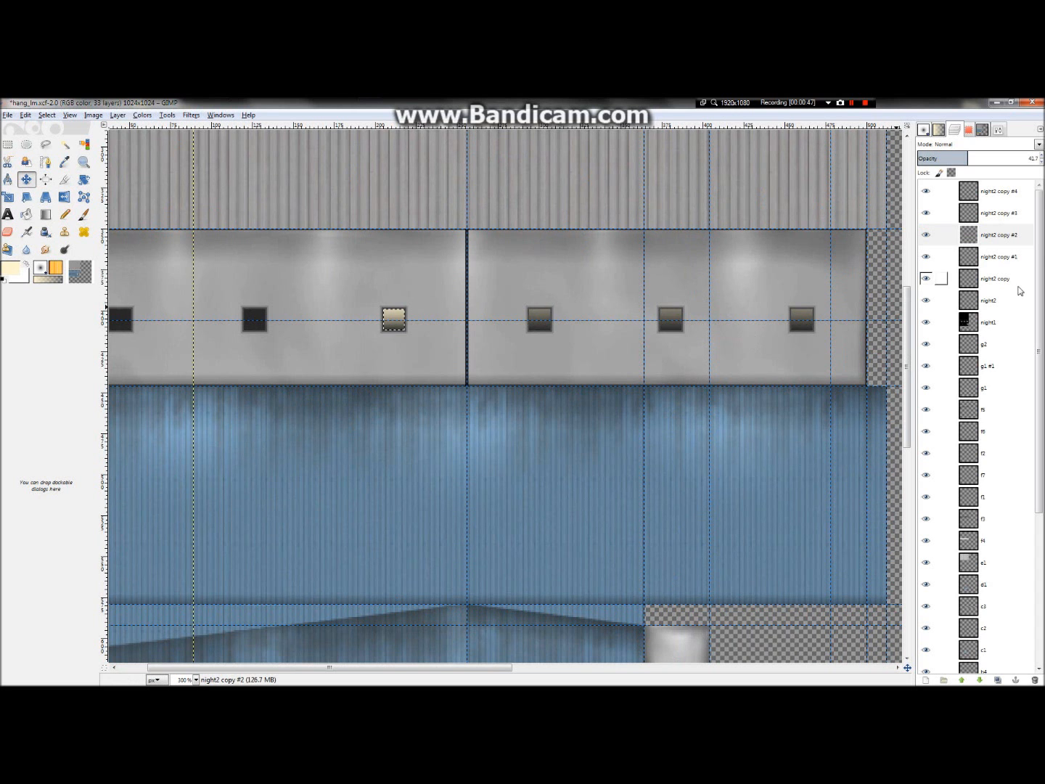
Make night2 copy #1 the active layer and move its glow onto the second window of the wall strip
{"action": "left_click", "coordinate": [1001, 264]}
{"action": "scroll", "coordinate": [662, 393], "scroll_direction": "down", "scroll_amount": 2, "text": "ctrl"}
{"action": "scroll", "coordinate": [457, 342], "scroll_direction": "down", "scroll_amount": 1, "text": "ctrl"}
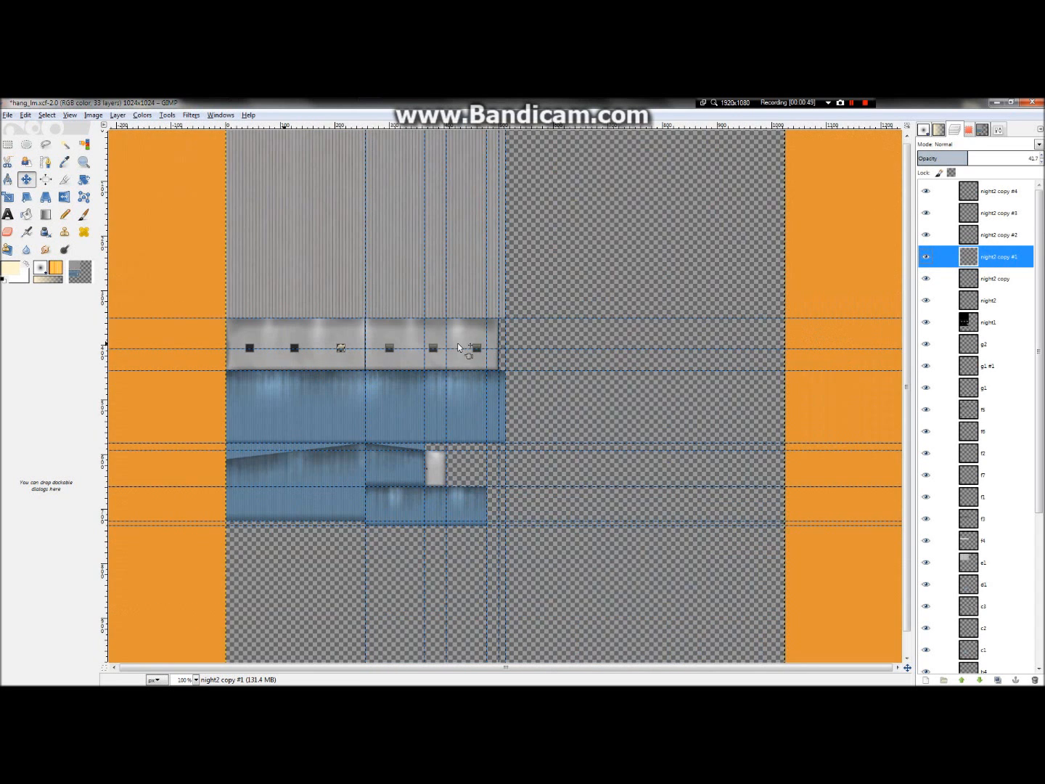
{"action": "scroll", "coordinate": [236, 346], "scroll_direction": "up", "scroll_amount": 5, "text": "ctrl"}
{"action": "scroll", "coordinate": [378, 375], "scroll_direction": "left", "scroll_amount": 3}
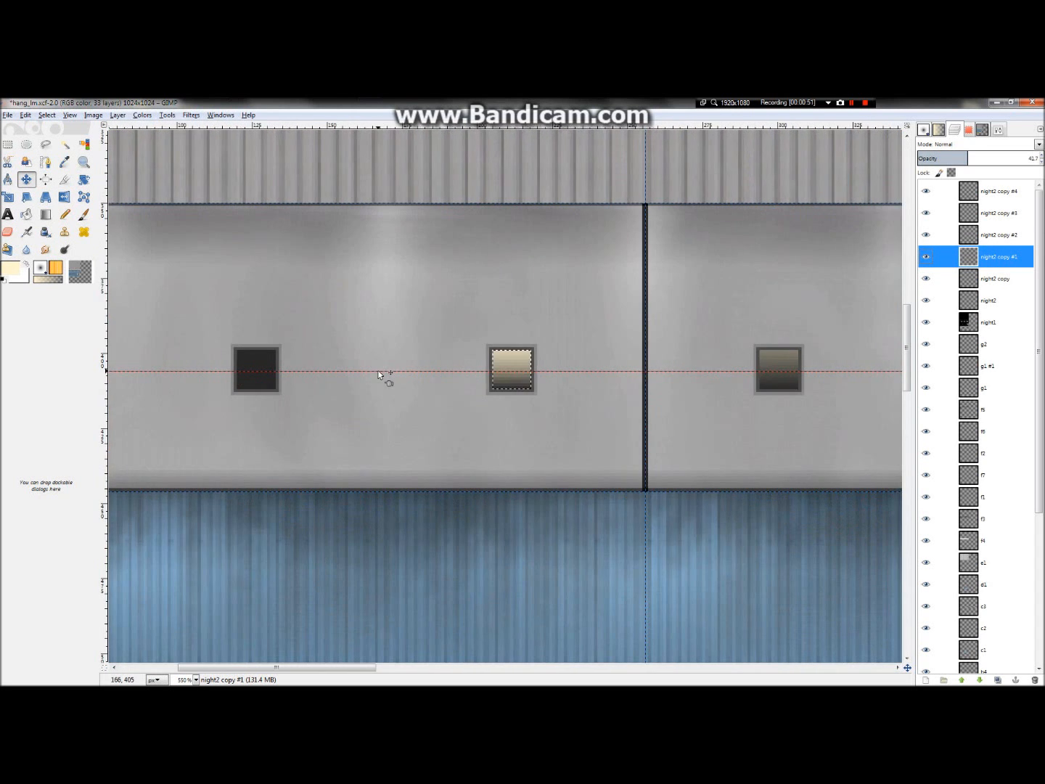
{"action": "scroll", "coordinate": [378, 375], "scroll_direction": "right", "scroll_amount": 3}
{"action": "scroll", "coordinate": [377, 375], "scroll_direction": "left", "scroll_amount": 6}
{"action": "scroll", "coordinate": [378, 375], "scroll_direction": "right", "scroll_amount": 3}
{"action": "left_click_drag", "start_coordinate": [397, 398], "coordinate": [141, 399]}
{"action": "scroll", "coordinate": [432, 376], "scroll_direction": "down", "scroll_amount": 3, "text": "ctrl"}
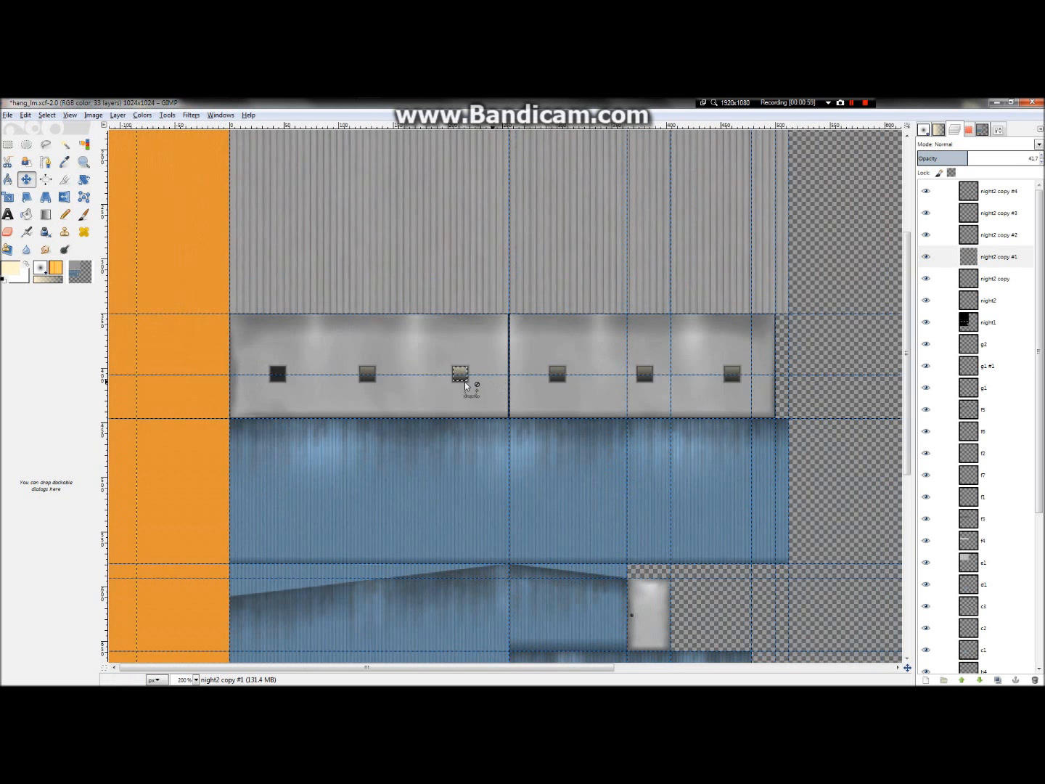
Move the night2 copy glow onto the first window and nudge it upward to fit inside the frame
{"action": "scroll", "coordinate": [247, 369], "scroll_direction": "up", "scroll_amount": 3, "text": "ctrl"}
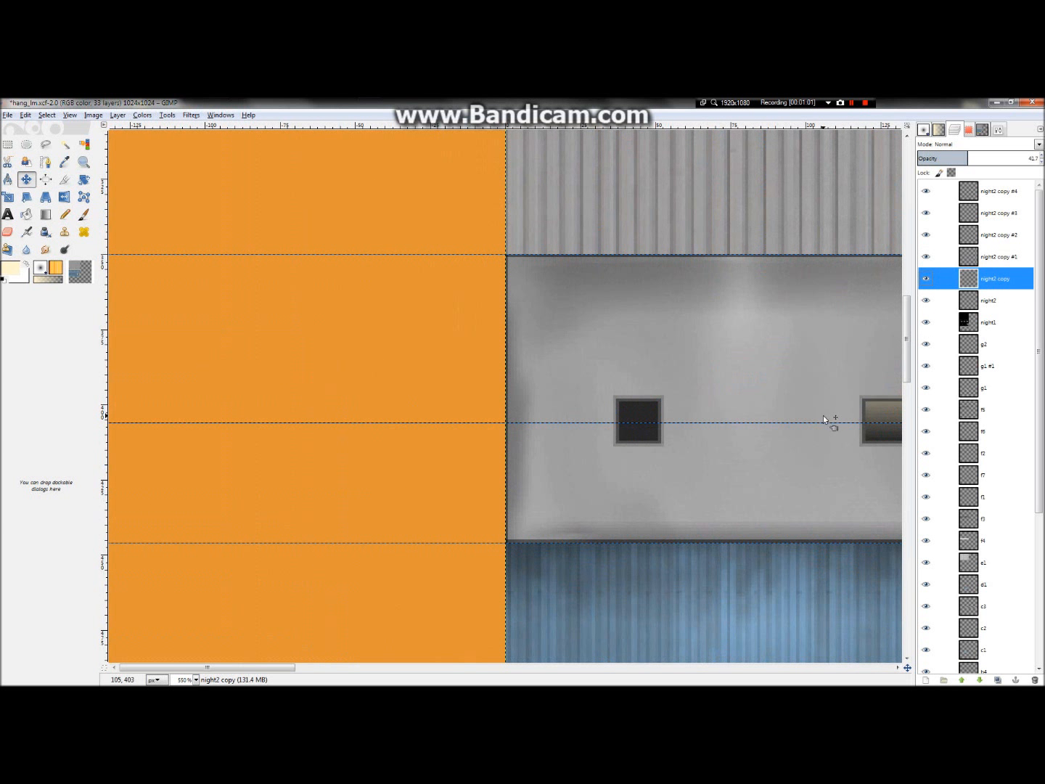
{"action": "left_click_drag", "start_coordinate": [805, 460], "coordinate": [304, 467]}
{"action": "scroll", "coordinate": [318, 425], "scroll_direction": "down", "scroll_amount": 1, "text": "ctrl"}
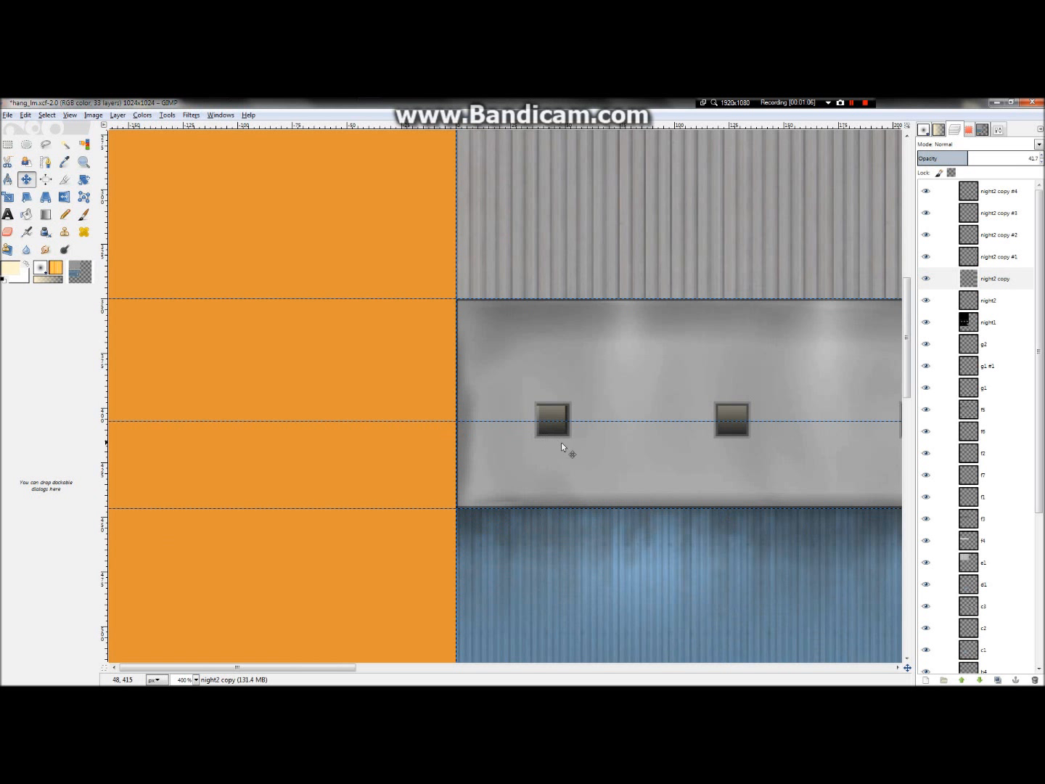
{"action": "scroll", "coordinate": [566, 456], "scroll_direction": "up", "scroll_amount": 2, "text": "ctrl"}
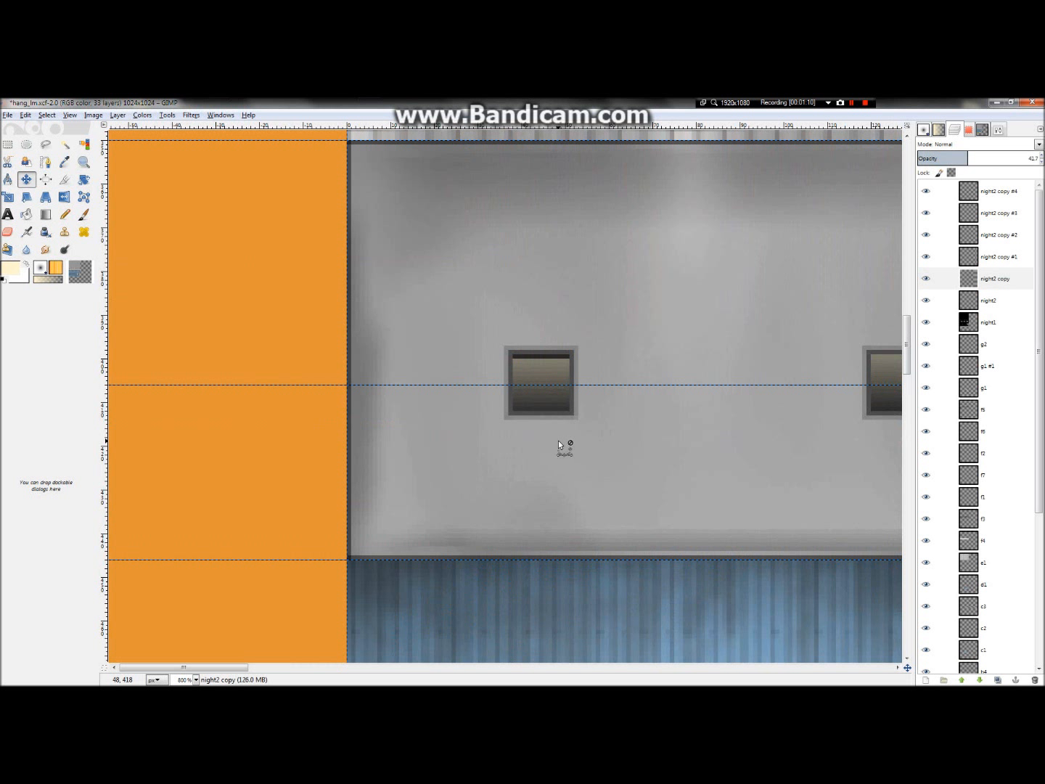
{"action": "left_click_drag", "start_coordinate": [558, 448], "coordinate": [559, 444]}
Merge night2 copy #4 down into night2 copy #3 and open the merged layer's options
{"action": "scroll", "coordinate": [558, 444], "scroll_direction": "down", "scroll_amount": 6, "text": "ctrl"}
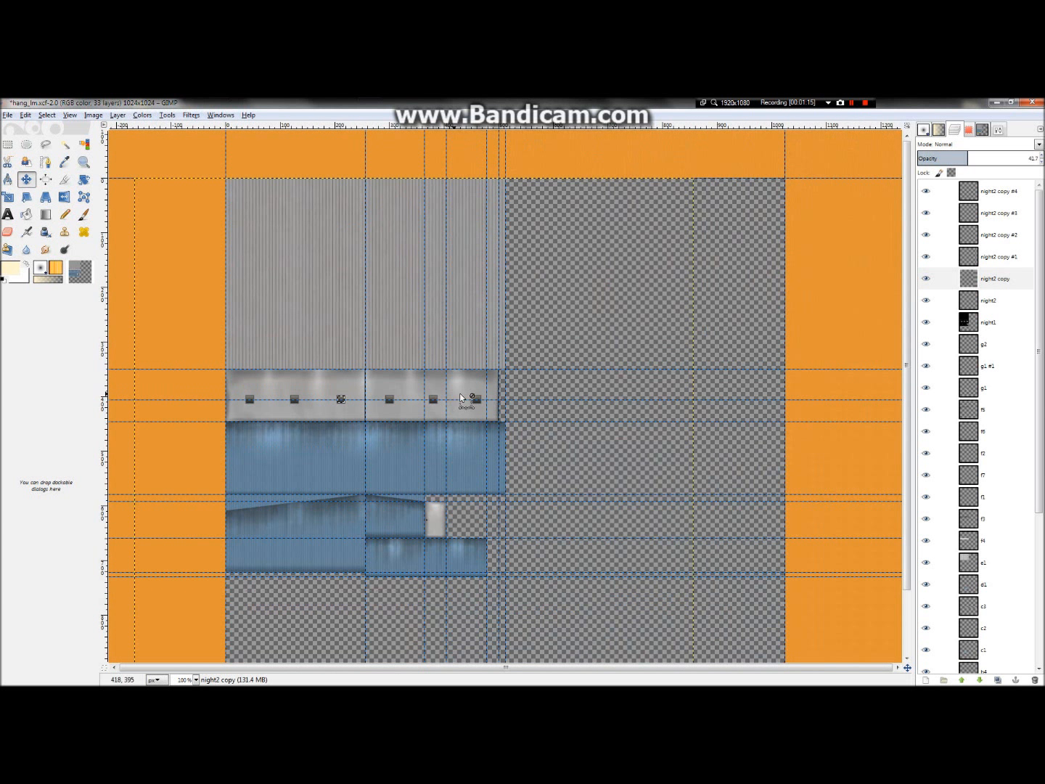
{"action": "scroll", "coordinate": [318, 415], "scroll_direction": "up", "scroll_amount": 3, "text": "ctrl"}
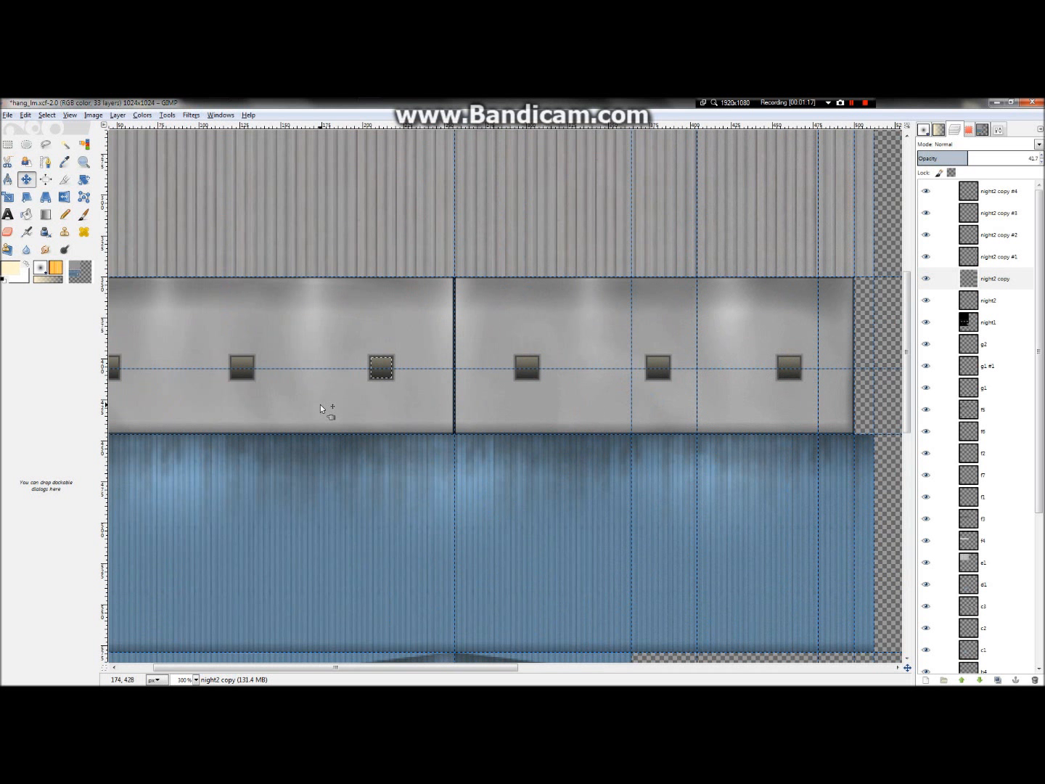
{"action": "right_click", "coordinate": [1001, 192]}
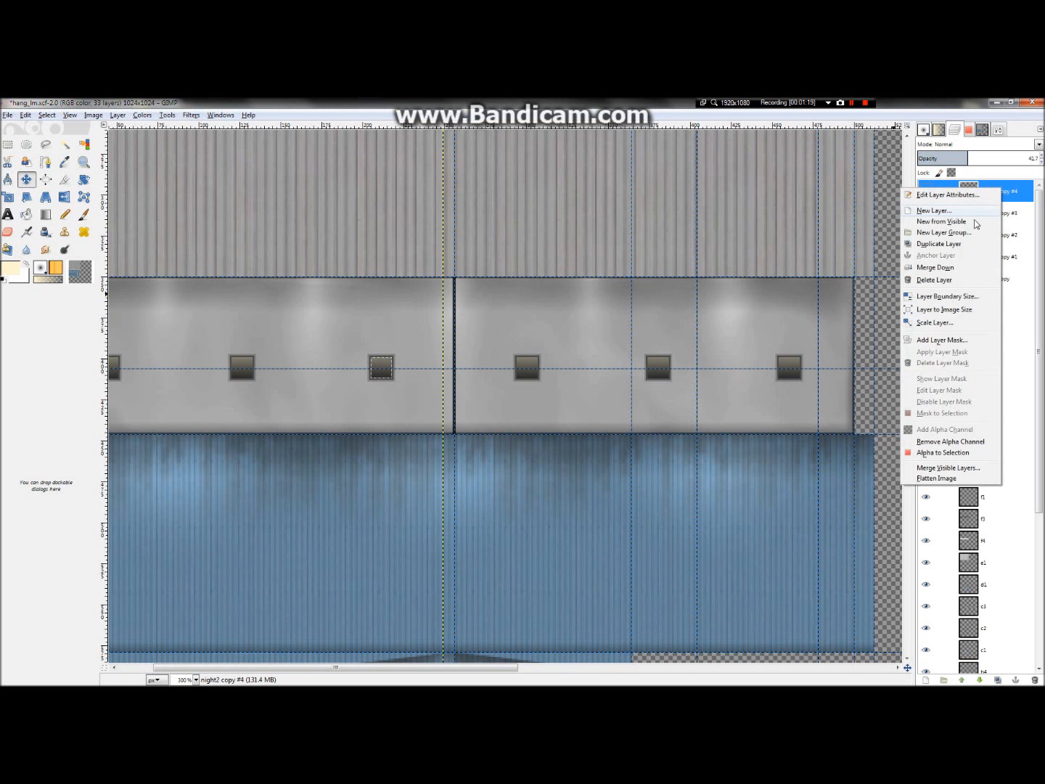
{"action": "left_click", "coordinate": [937, 268]}
{"action": "right_click", "coordinate": [1005, 206]}
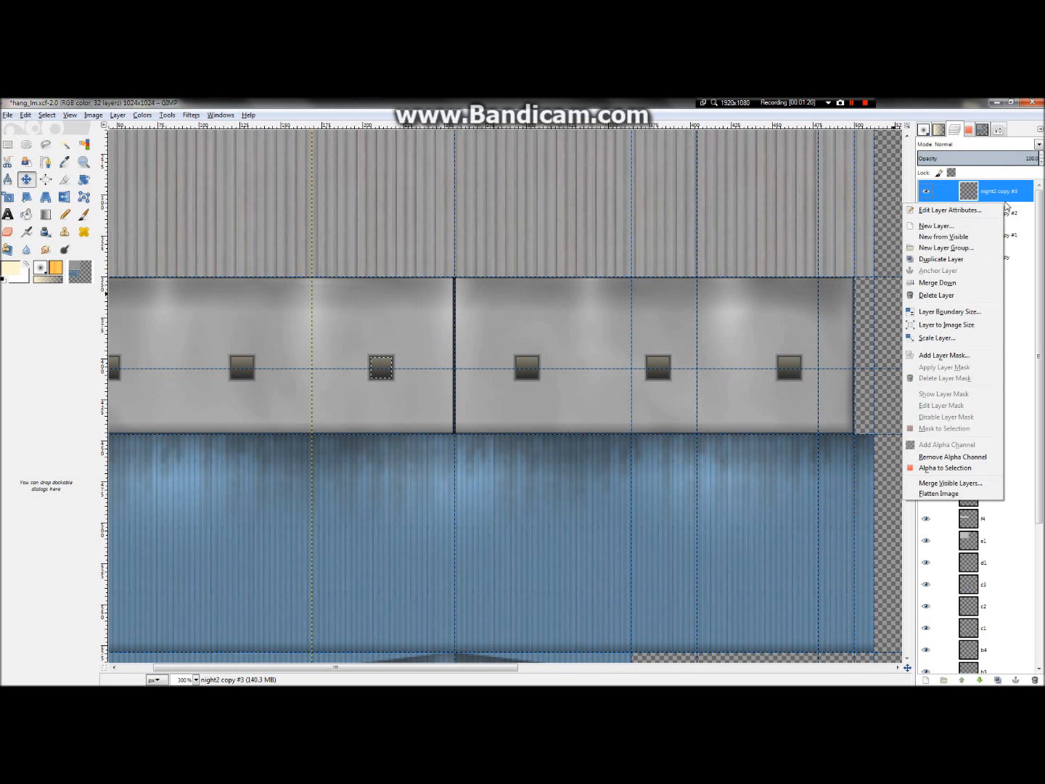
Merge the four night2 copy layers down into the night2 layer
{"action": "left_click", "coordinate": [957, 283]}
{"action": "right_click", "coordinate": [987, 202]}
{"action": "left_click", "coordinate": [953, 280]}
{"action": "right_click", "coordinate": [994, 194]}
{"action": "left_click", "coordinate": [930, 286]}
{"action": "right_click", "coordinate": [987, 196]}
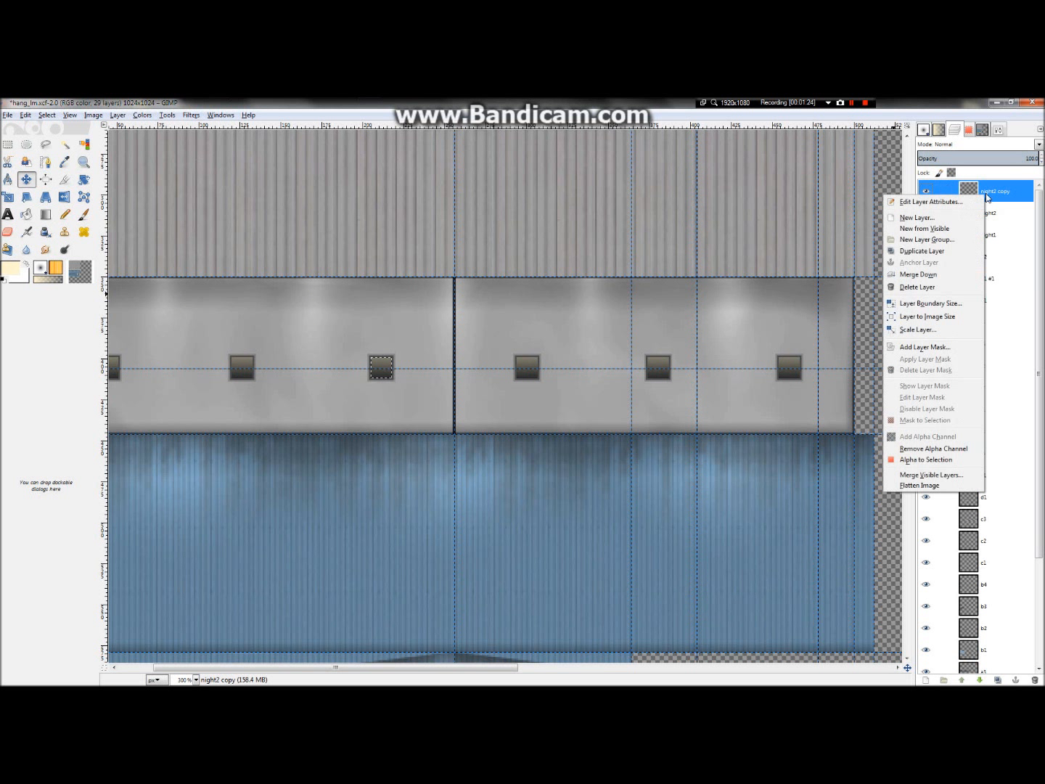
{"action": "left_click", "coordinate": [944, 282]}
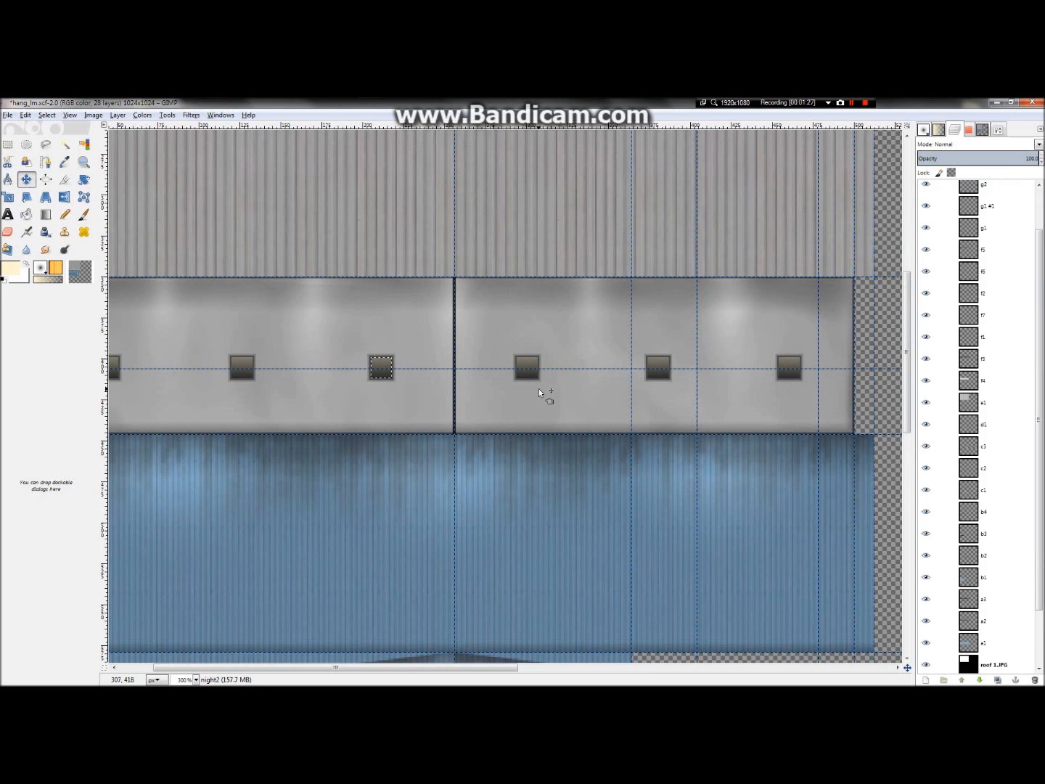
Examine the whole hangar texture sheet and one of the painted door windows up close
{"action": "scroll", "coordinate": [538, 389], "scroll_direction": "down", "scroll_amount": 2, "text": "ctrl"}
{"action": "scroll", "coordinate": [519, 335], "scroll_direction": "down", "scroll_amount": 1, "text": "ctrl"}
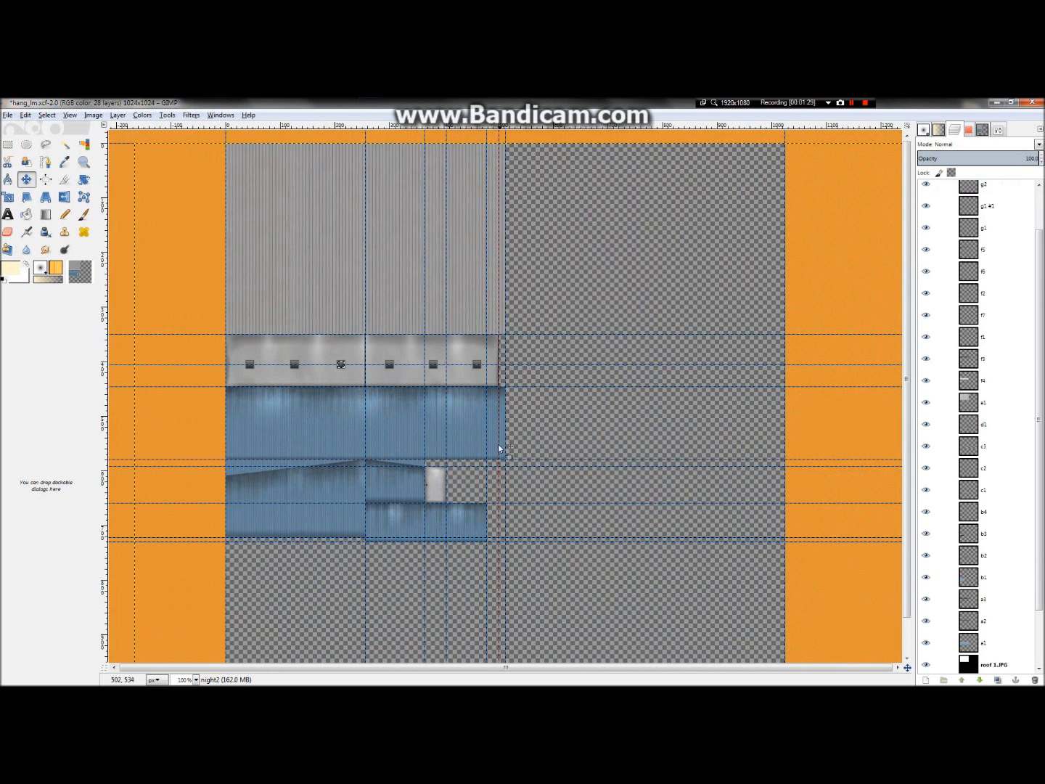
{"action": "scroll", "coordinate": [450, 464], "scroll_direction": "up", "scroll_amount": 3, "text": "ctrl"}
{"action": "scroll", "coordinate": [345, 485], "scroll_direction": "up", "scroll_amount": 4, "text": "ctrl"}
{"action": "scroll", "coordinate": [213, 465], "scroll_direction": "up", "scroll_amount": 5, "text": "ctrl"}
{"action": "scroll", "coordinate": [209, 454], "scroll_direction": "down", "scroll_amount": 5, "text": "ctrl"}
{"action": "scroll", "coordinate": [451, 441], "scroll_direction": "down", "scroll_amount": 4, "text": "ctrl"}
{"action": "scroll", "coordinate": [453, 444], "scroll_direction": "down", "scroll_amount": 5, "text": "ctrl"}
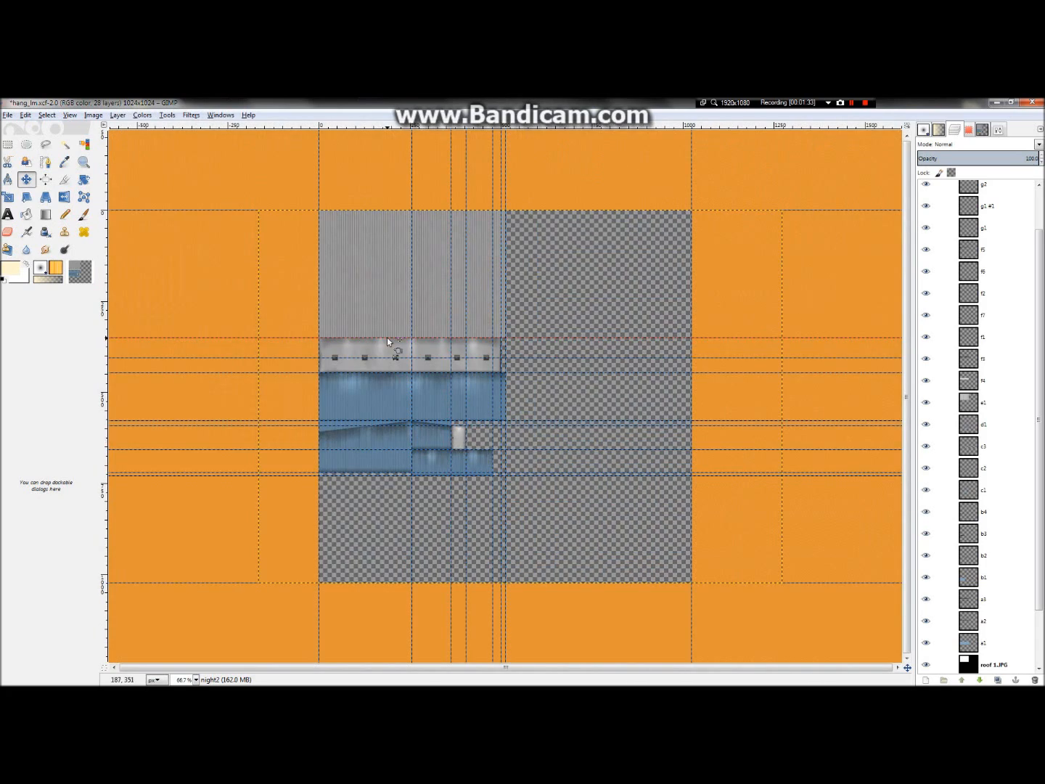
{"action": "scroll", "coordinate": [387, 336], "scroll_direction": "up", "scroll_amount": 9, "text": "ctrl"}
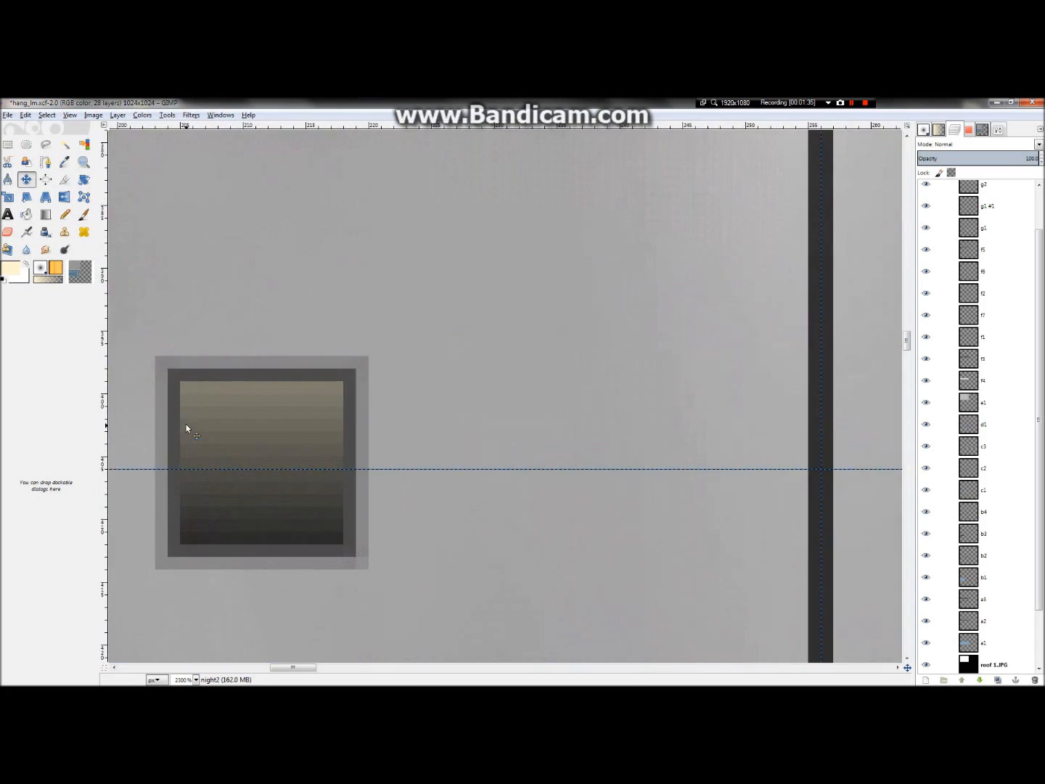
{"action": "scroll", "coordinate": [187, 429], "scroll_direction": "down", "scroll_amount": 12, "text": "ctrl"}
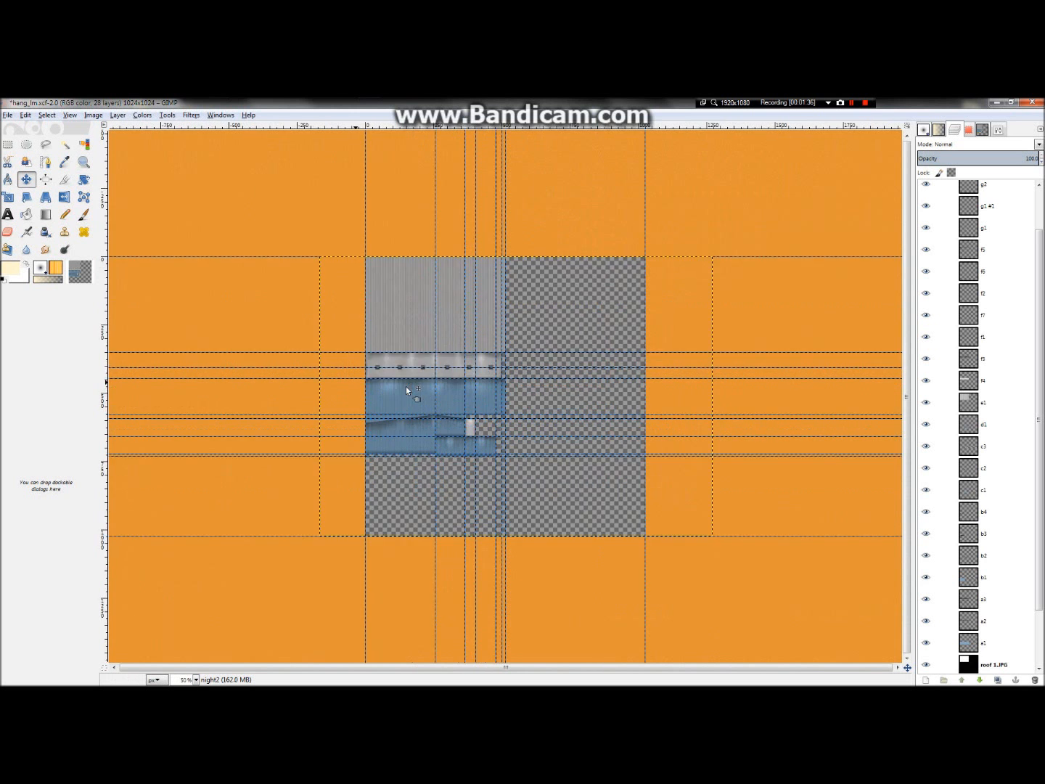
{"action": "scroll", "coordinate": [272, 342], "scroll_direction": "up", "scroll_amount": 2, "text": "ctrl"}
{"action": "scroll", "coordinate": [297, 324], "scroll_direction": "up", "scroll_amount": 1, "text": "ctrl"}
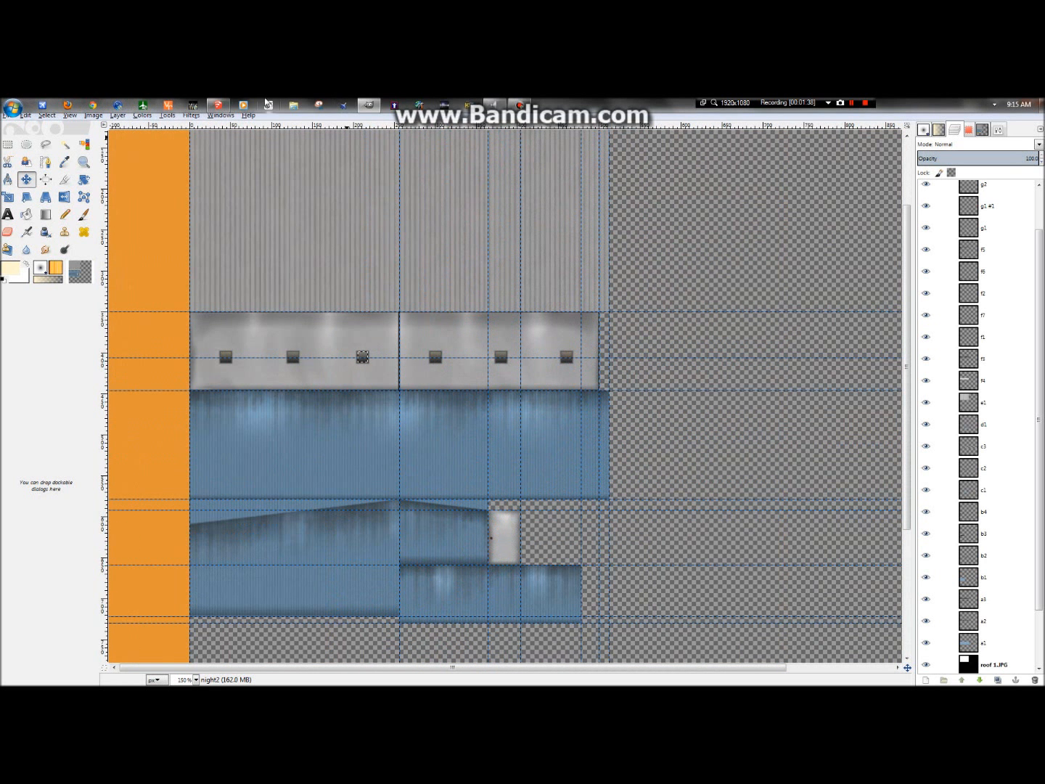
Switch to SketchUp and compare the annex's modelled windows with the windows painted on the hangar doors
{"action": "left_click", "coordinate": [220, 103]}
{"action": "mouse_move", "coordinate": [351, 225]}
{"action": "left_mouse_down"}
{"action": "mouse_move", "coordinate": [482, 359]}
{"action": "mouse_move", "coordinate": [689, 461]}
{"action": "left_mouse_up"}
{"action": "scroll", "coordinate": [623, 454], "scroll_direction": "up", "scroll_amount": 5}
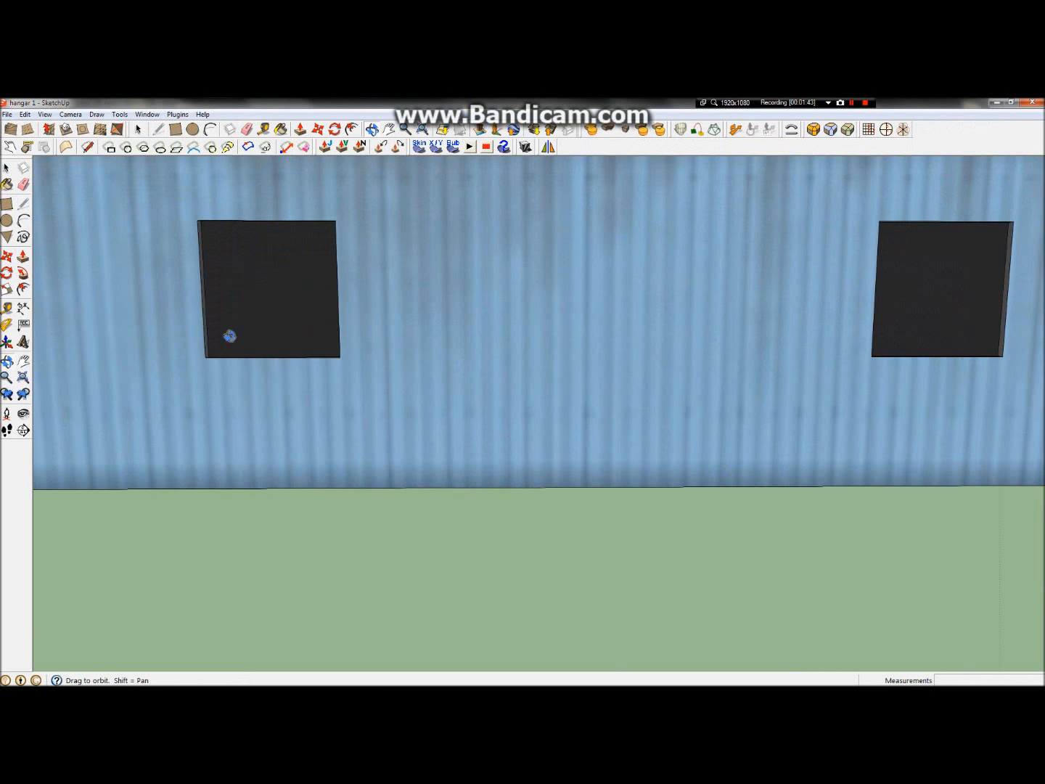
{"action": "scroll", "coordinate": [265, 269], "scroll_direction": "up", "scroll_amount": 3}
{"action": "mouse_move", "coordinate": [252, 275]}
{"action": "left_mouse_down"}
{"action": "mouse_move", "coordinate": [566, 214]}
{"action": "mouse_move", "coordinate": [459, 378]}
{"action": "mouse_move", "coordinate": [319, 317]}
{"action": "mouse_move", "coordinate": [551, 315]}
{"action": "mouse_move", "coordinate": [786, 289]}
{"action": "mouse_move", "coordinate": [444, 319]}
{"action": "left_mouse_up"}
{"action": "scroll", "coordinate": [321, 316], "scroll_direction": "down", "scroll_amount": 5}
{"action": "scroll", "coordinate": [759, 308], "scroll_direction": "down", "scroll_amount": 5}
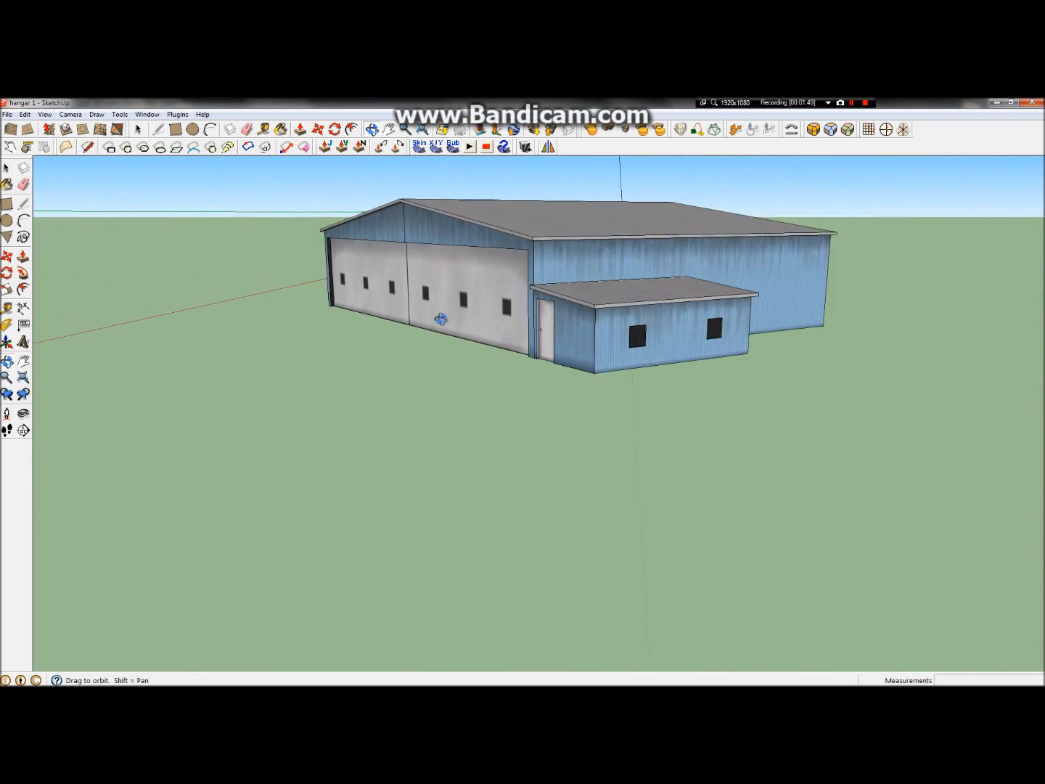
{"action": "scroll", "coordinate": [444, 320], "scroll_direction": "up", "scroll_amount": 10}
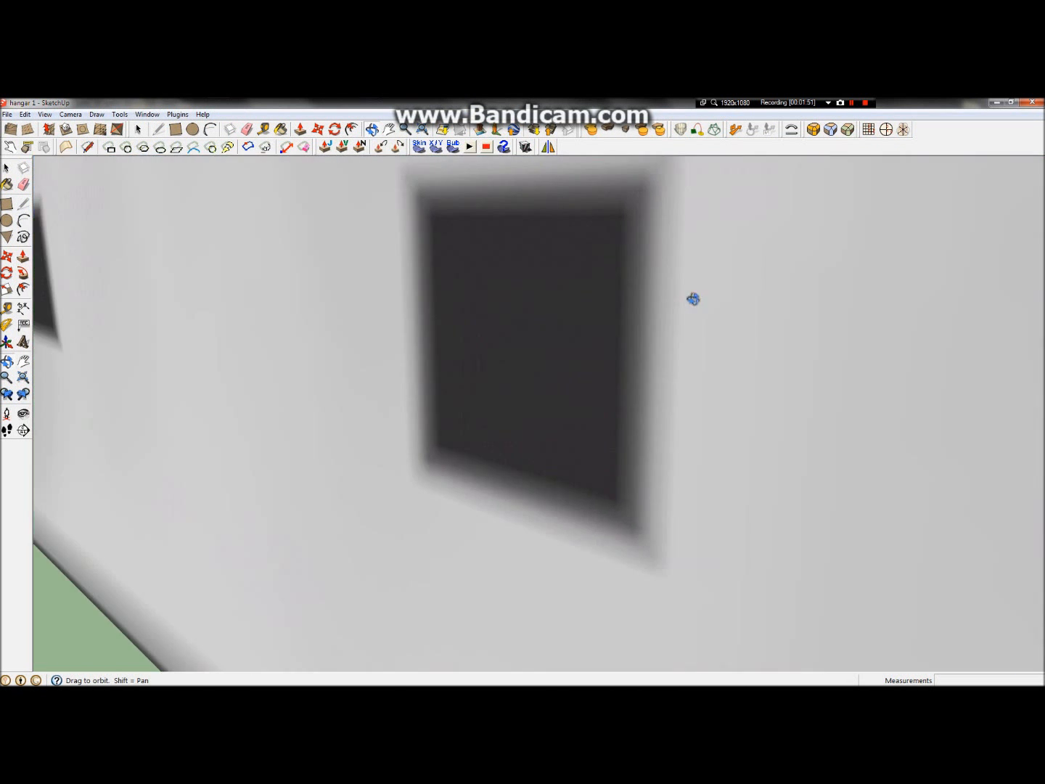
{"action": "mouse_move", "coordinate": [693, 299]}
{"action": "left_mouse_down"}
{"action": "mouse_move", "coordinate": [1026, 296]}
{"action": "mouse_move", "coordinate": [378, 309]}
{"action": "mouse_move", "coordinate": [645, 352]}
{"action": "mouse_move", "coordinate": [577, 356]}
{"action": "mouse_move", "coordinate": [425, 294]}
{"action": "left_mouse_up"}
{"action": "scroll", "coordinate": [641, 353], "scroll_direction": "down", "scroll_amount": 4}
{"action": "scroll", "coordinate": [644, 402], "scroll_direction": "up", "scroll_amount": 3}
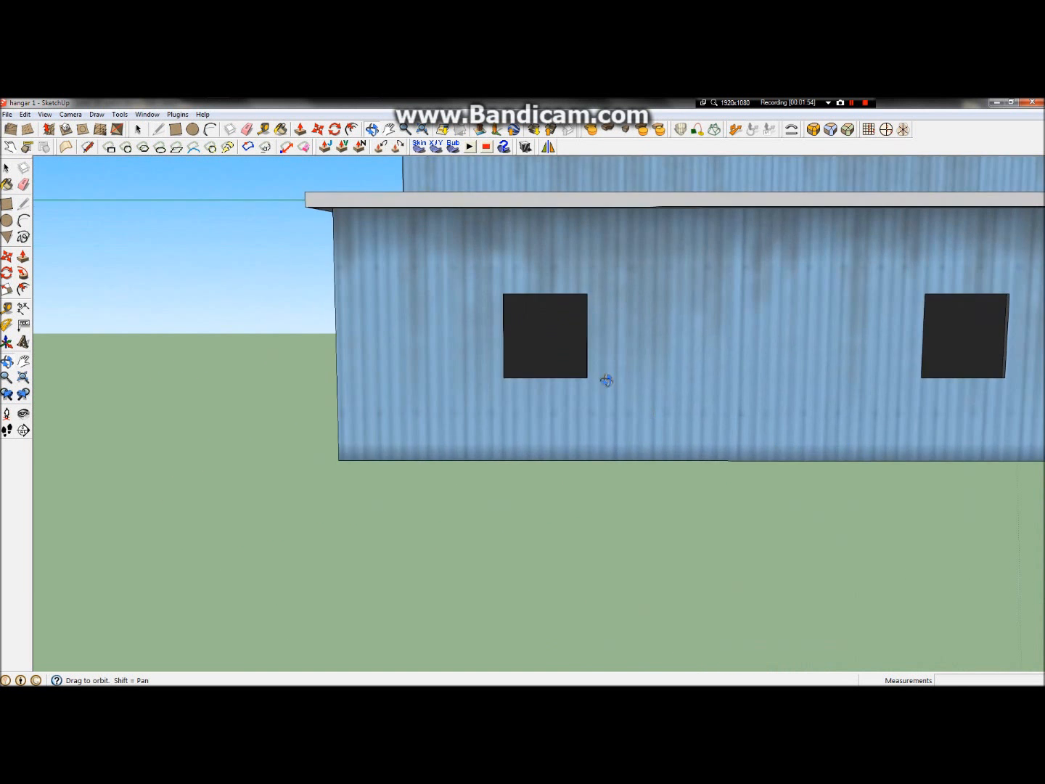
Inspect the annex window's recess up close and the day-textured hangar from the front
{"action": "scroll", "coordinate": [530, 304], "scroll_direction": "up", "scroll_amount": 8}
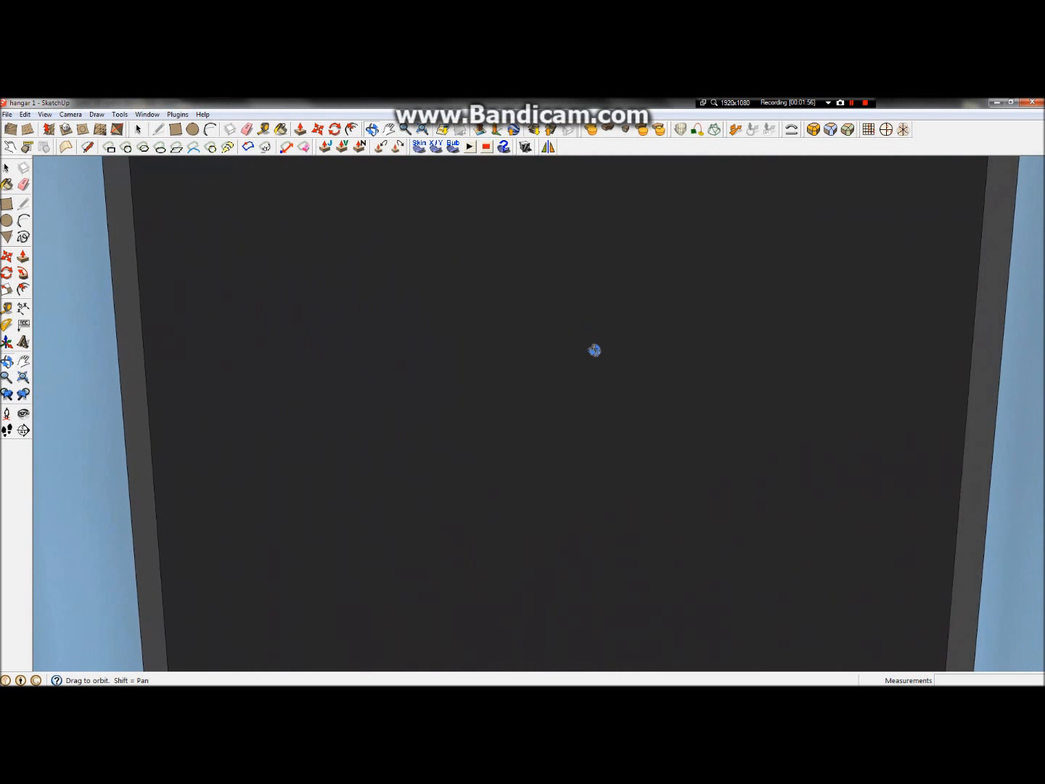
{"action": "scroll", "coordinate": [611, 402], "scroll_direction": "down", "scroll_amount": 1}
{"action": "mouse_move", "coordinate": [612, 403]}
{"action": "left_mouse_down"}
{"action": "mouse_move", "coordinate": [786, 454]}
{"action": "mouse_move", "coordinate": [805, 436]}
{"action": "mouse_move", "coordinate": [772, 349]}
{"action": "mouse_move", "coordinate": [625, 303]}
{"action": "mouse_move", "coordinate": [436, 319]}
{"action": "mouse_move", "coordinate": [509, 338]}
{"action": "left_mouse_up"}
{"action": "scroll", "coordinate": [509, 339], "scroll_direction": "down", "scroll_amount": 8}
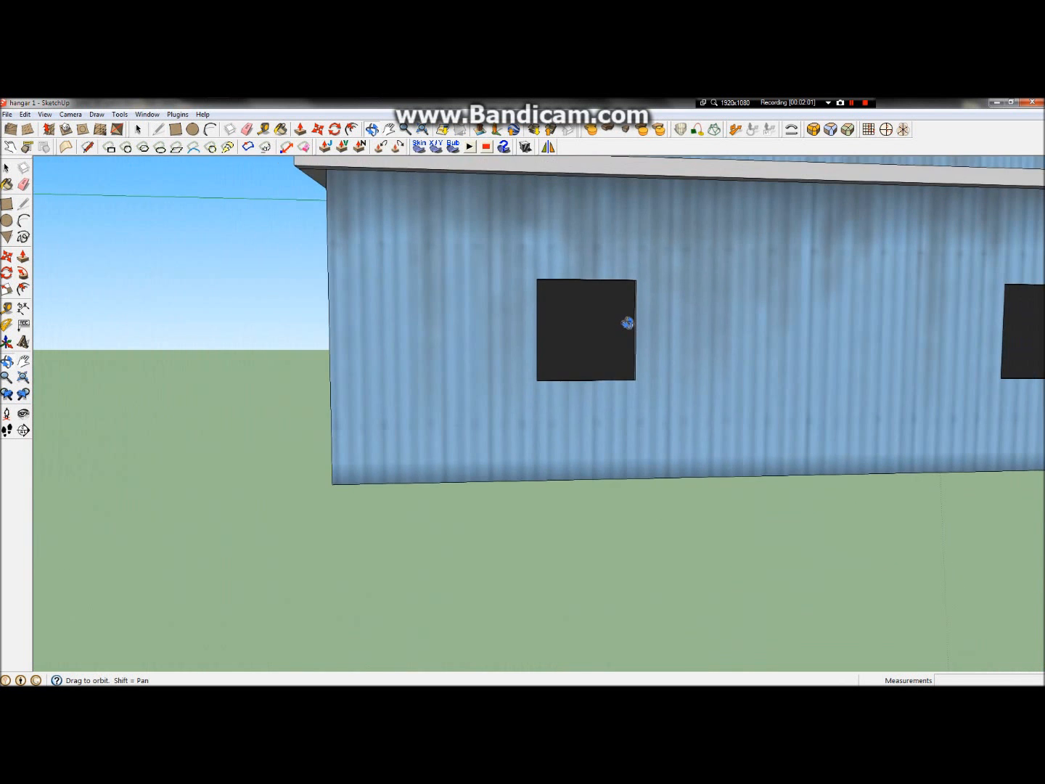
{"action": "scroll", "coordinate": [628, 324], "scroll_direction": "down", "scroll_amount": 6}
{"action": "left_click_drag", "start_coordinate": [649, 361], "coordinate": [809, 427]}
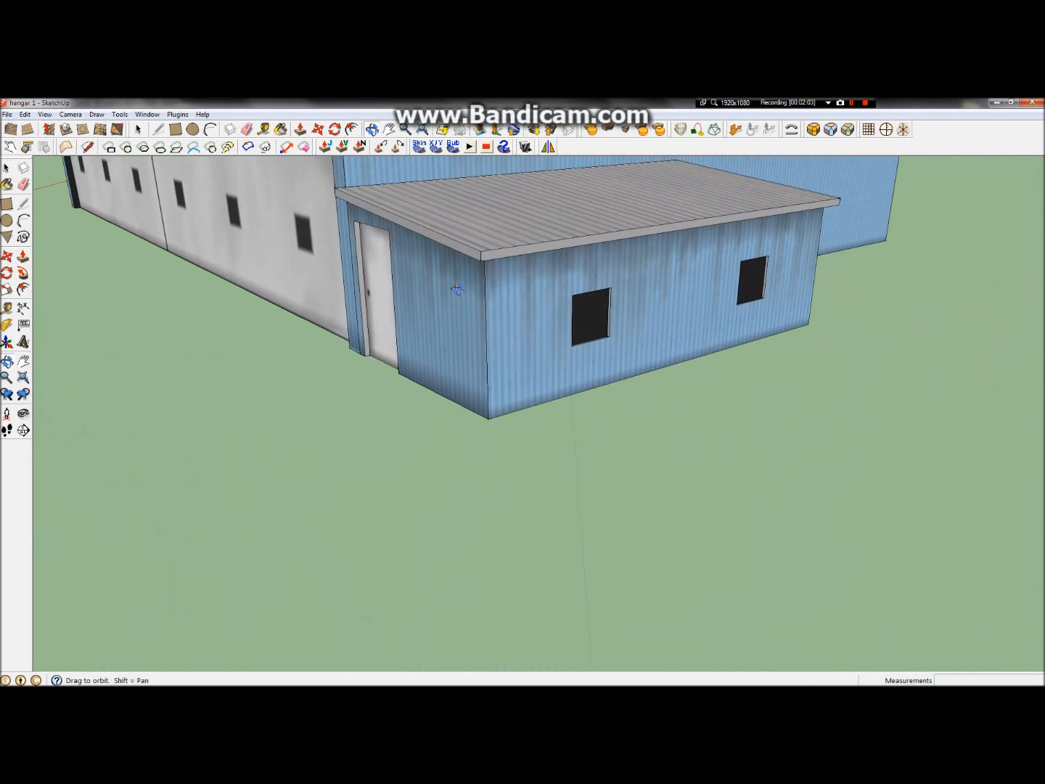
{"action": "scroll", "coordinate": [534, 305], "scroll_direction": "up", "scroll_amount": 3}
{"action": "scroll", "coordinate": [591, 348], "scroll_direction": "down", "scroll_amount": 6}
{"action": "left_click_drag", "start_coordinate": [591, 348], "coordinate": [676, 312]}
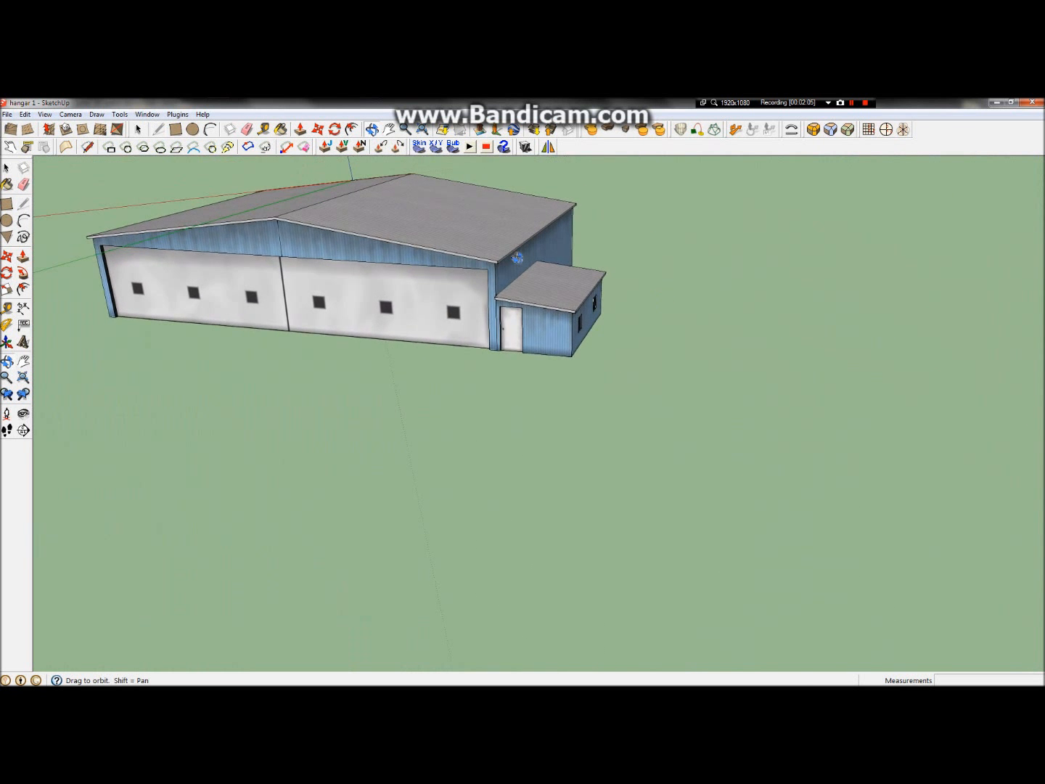
{"action": "scroll", "coordinate": [391, 269], "scroll_direction": "up", "scroll_amount": 2}
{"action": "left_click_drag", "start_coordinate": [391, 269], "coordinate": [421, 284]}
{"action": "scroll", "coordinate": [423, 284], "scroll_direction": "up", "scroll_amount": 3}
{"action": "scroll", "coordinate": [733, 345], "scroll_direction": "up", "scroll_amount": 4}
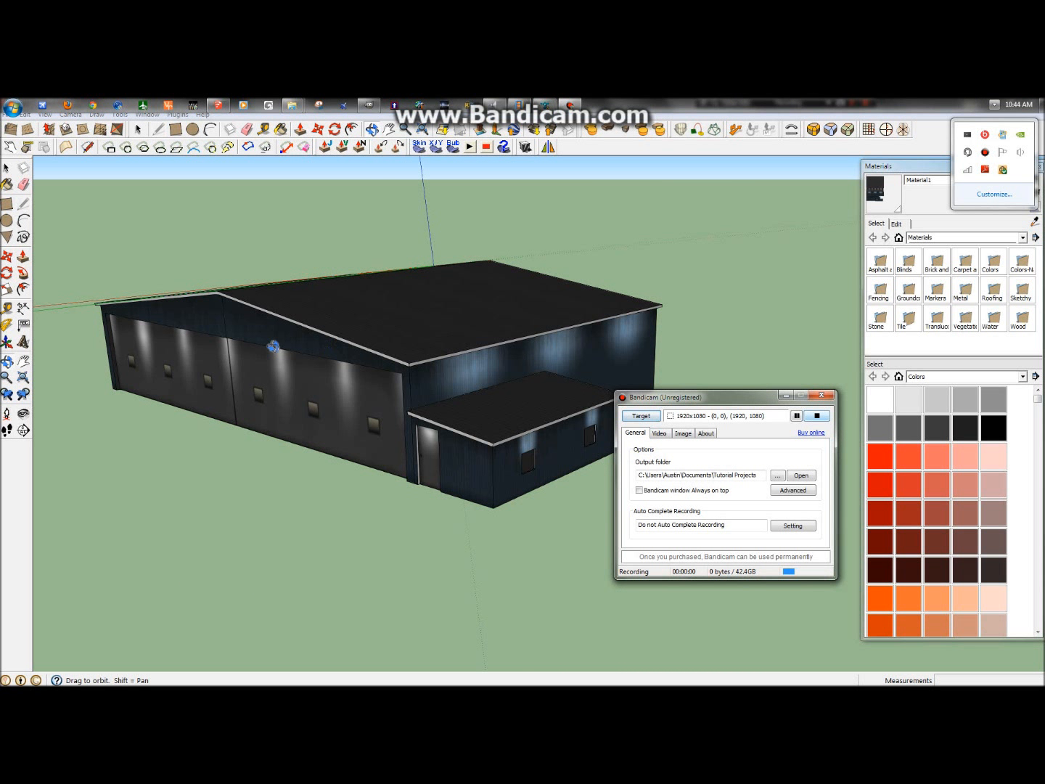
Examine the night-textured hangar from above and the front, and show the texture settings of Material1
{"action": "scroll", "coordinate": [363, 373], "scroll_direction": "up", "scroll_amount": 5}
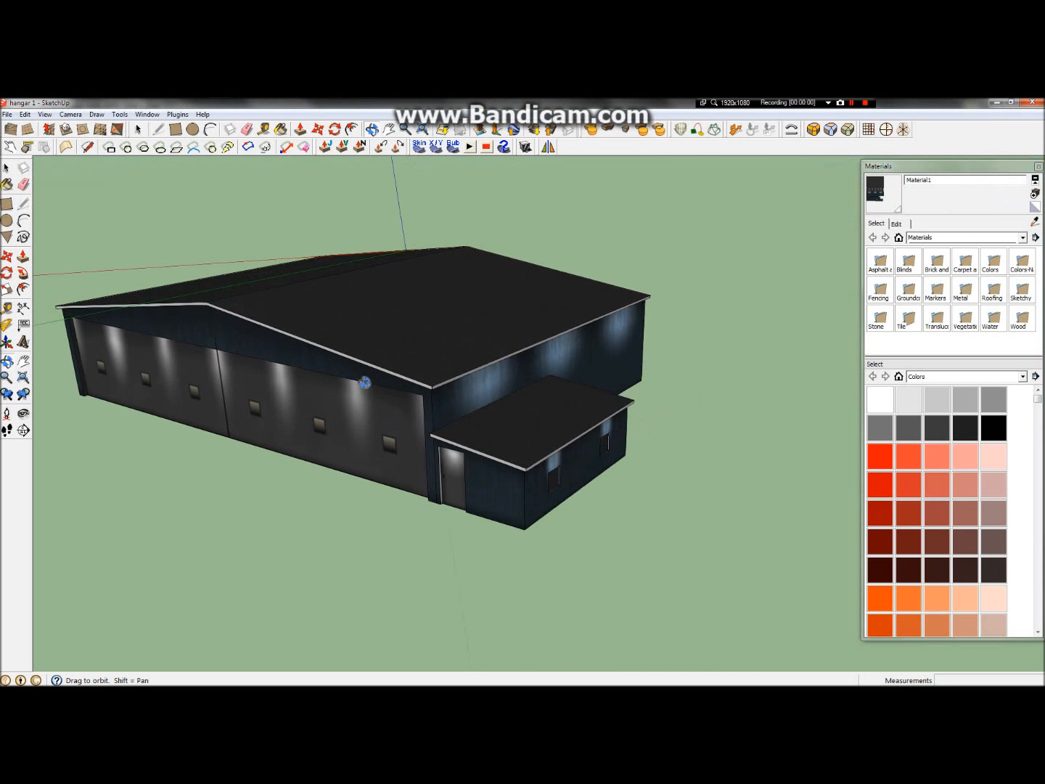
{"action": "mouse_move", "coordinate": [409, 389]}
{"action": "left_mouse_down"}
{"action": "mouse_move", "coordinate": [415, 338]}
{"action": "mouse_move", "coordinate": [366, 315]}
{"action": "mouse_move", "coordinate": [552, 500]}
{"action": "left_mouse_up"}
{"action": "scroll", "coordinate": [317, 413], "scroll_direction": "up", "scroll_amount": 5}
{"action": "mouse_move", "coordinate": [652, 467]}
{"action": "left_mouse_down"}
{"action": "mouse_move", "coordinate": [224, 388]}
{"action": "mouse_move", "coordinate": [493, 436]}
{"action": "mouse_move", "coordinate": [654, 437]}
{"action": "mouse_move", "coordinate": [728, 423]}
{"action": "left_mouse_up"}
{"action": "scroll", "coordinate": [638, 437], "scroll_direction": "down", "scroll_amount": 4}
{"action": "scroll", "coordinate": [730, 427], "scroll_direction": "up", "scroll_amount": 3}
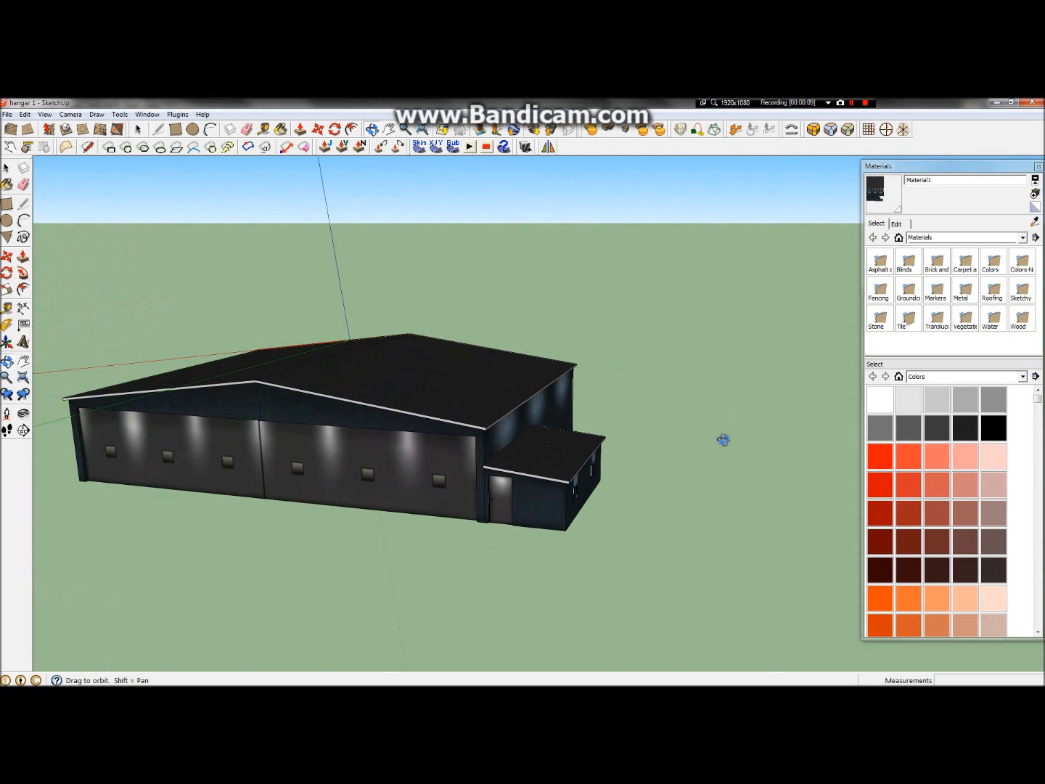
{"action": "scroll", "coordinate": [455, 441], "scroll_direction": "up", "scroll_amount": 4}
{"action": "left_click", "coordinate": [894, 225]}
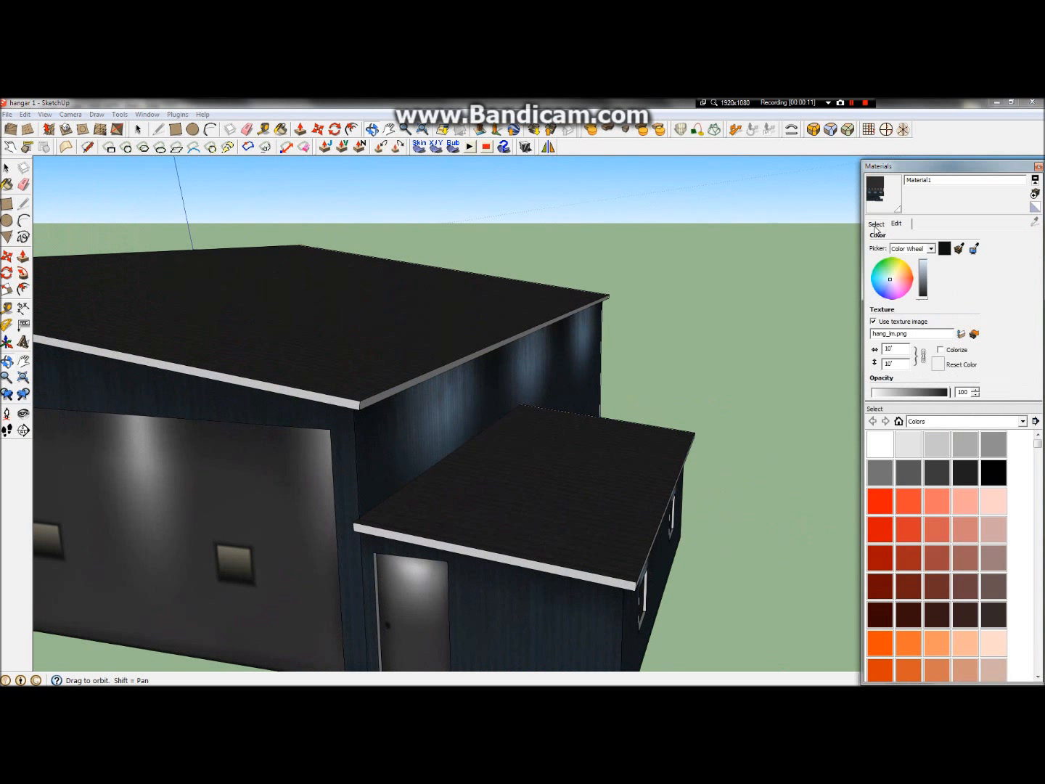
Examine the night lighting painted across the hangar's front doors and the side wall opposite the annex
{"action": "mouse_move", "coordinate": [622, 496]}
{"action": "left_mouse_down"}
{"action": "mouse_move", "coordinate": [174, 497]}
{"action": "mouse_move", "coordinate": [595, 409]}
{"action": "left_mouse_up"}
{"action": "scroll", "coordinate": [174, 498], "scroll_direction": "down", "scroll_amount": 2}
{"action": "scroll", "coordinate": [464, 430], "scroll_direction": "down", "scroll_amount": 4}
{"action": "scroll", "coordinate": [334, 471], "scroll_direction": "down", "scroll_amount": 2}
{"action": "scroll", "coordinate": [323, 440], "scroll_direction": "up", "scroll_amount": 5}
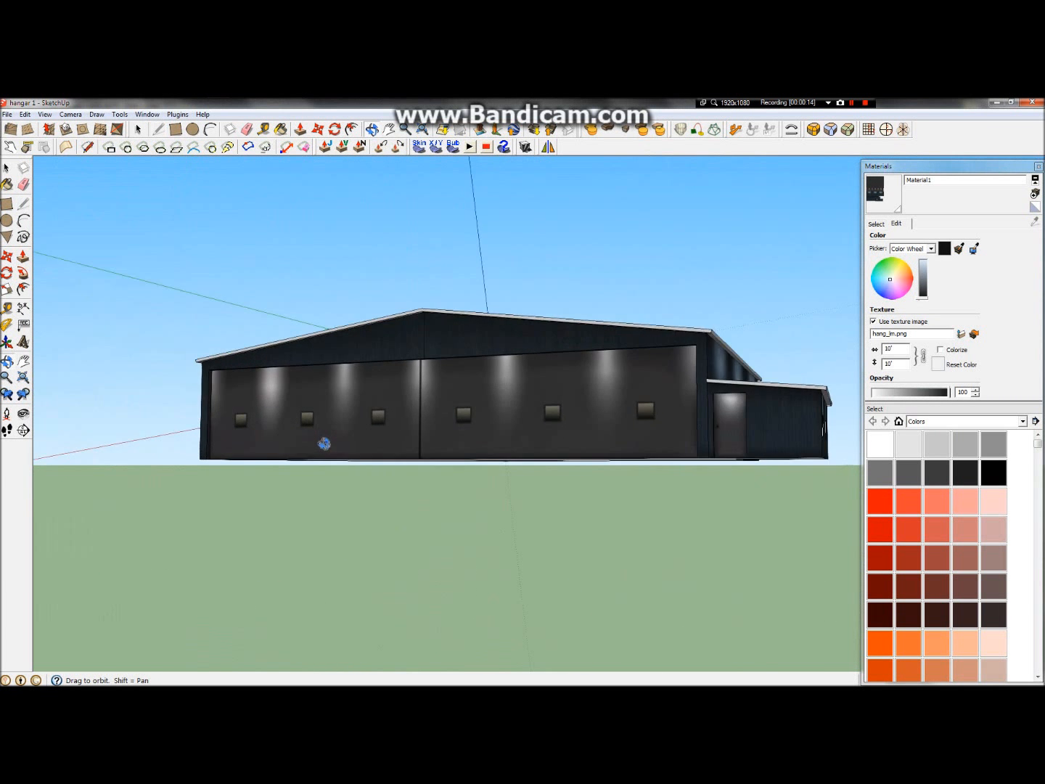
{"action": "scroll", "coordinate": [388, 399], "scroll_direction": "up", "scroll_amount": 3}
{"action": "scroll", "coordinate": [513, 450], "scroll_direction": "up", "scroll_amount": 3}
{"action": "left_click_drag", "start_coordinate": [515, 450], "coordinate": [800, 471]}
{"action": "scroll", "coordinate": [254, 455], "scroll_direction": "down", "scroll_amount": 3}
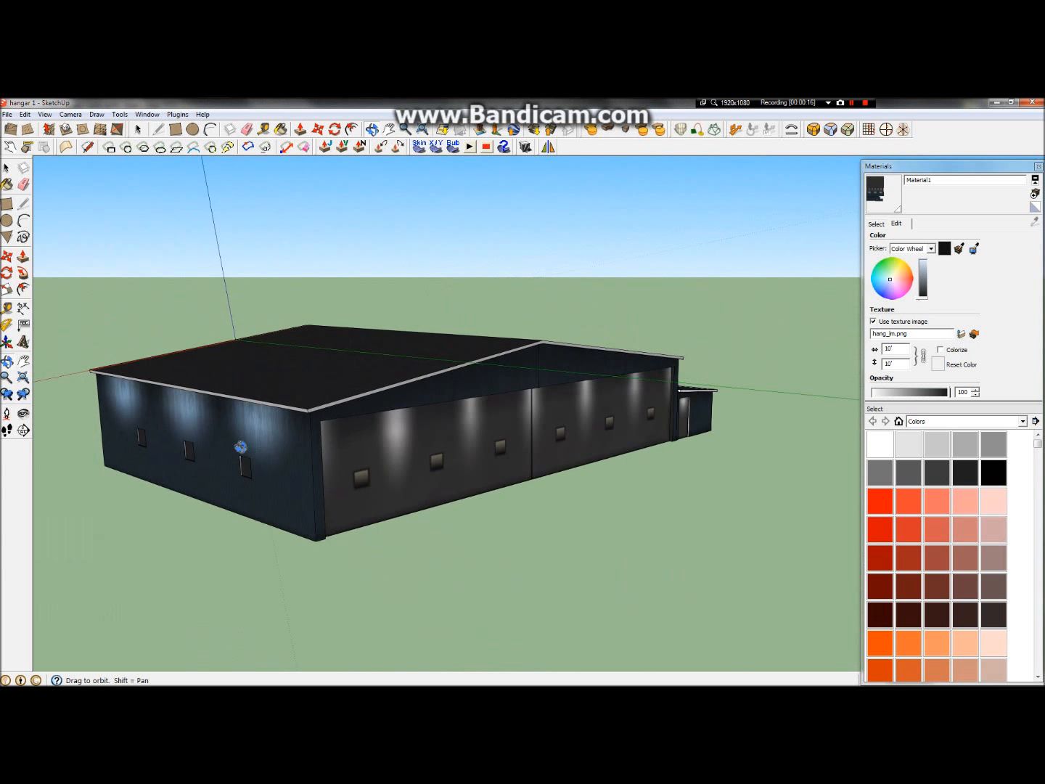
Inspect a recessed window on the night-textured side wall opposite the annex
{"action": "scroll", "coordinate": [241, 461], "scroll_direction": "up", "scroll_amount": 7}
{"action": "mouse_move", "coordinate": [347, 481]}
{"action": "left_mouse_down"}
{"action": "mouse_move", "coordinate": [643, 421]}
{"action": "mouse_move", "coordinate": [657, 396]}
{"action": "mouse_move", "coordinate": [643, 306]}
{"action": "left_mouse_up"}
{"action": "left_click_drag", "start_coordinate": [506, 368], "coordinate": [474, 459]}
{"action": "scroll", "coordinate": [497, 406], "scroll_direction": "up", "scroll_amount": 5}
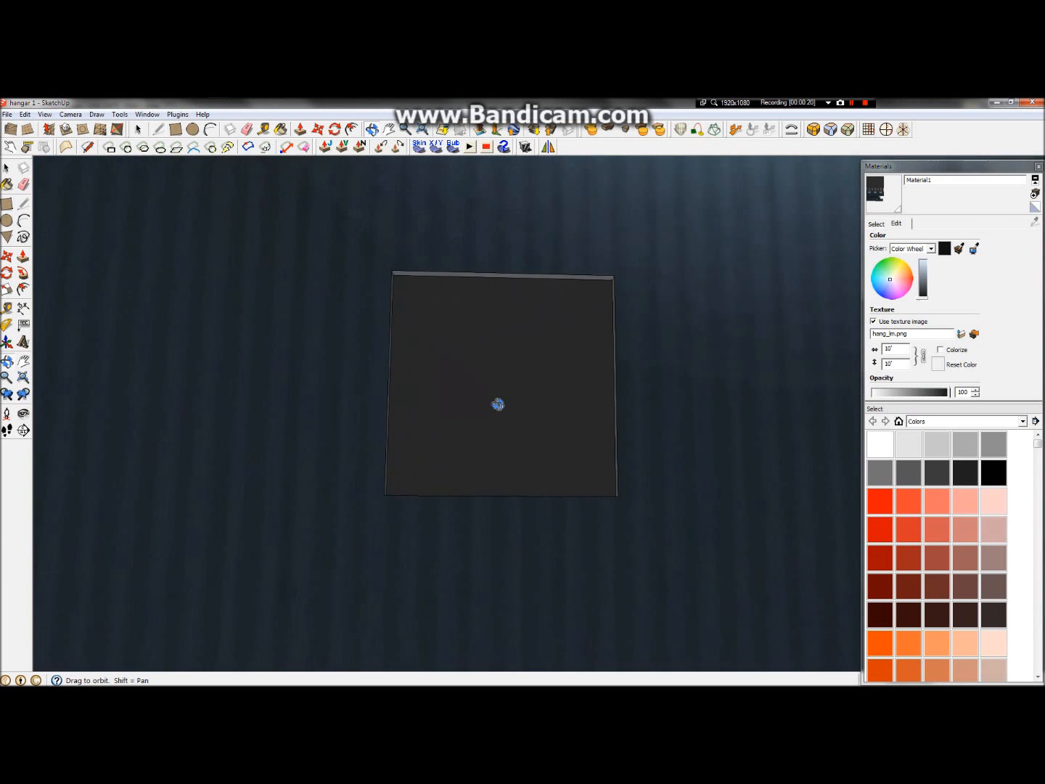
{"action": "left_click_drag", "start_coordinate": [513, 421], "coordinate": [443, 428]}
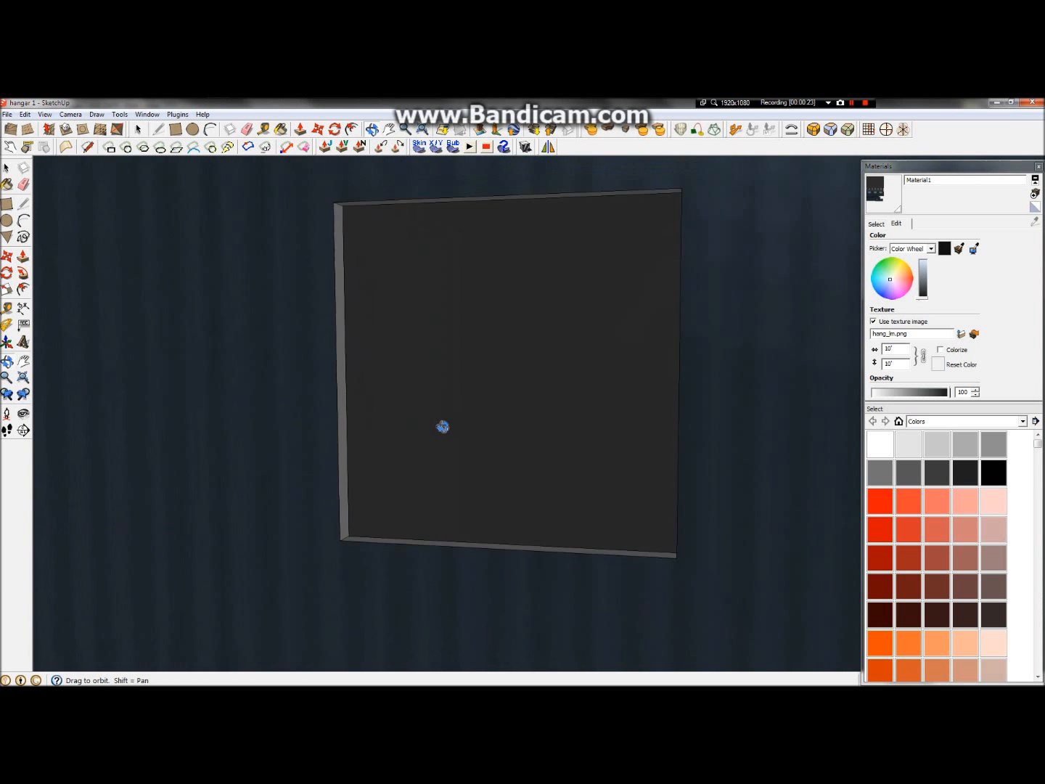
{"action": "scroll", "coordinate": [444, 427], "scroll_direction": "down", "scroll_amount": 6}
{"action": "scroll", "coordinate": [408, 430], "scroll_direction": "down", "scroll_amount": 3}
Examine the night lighting on the annex's door, windows and the hangar wall behind it
{"action": "left_click_drag", "start_coordinate": [367, 432], "coordinate": [210, 392]}
{"action": "scroll", "coordinate": [210, 391], "scroll_direction": "down", "scroll_amount": 2}
{"action": "scroll", "coordinate": [493, 436], "scroll_direction": "up", "scroll_amount": 3}
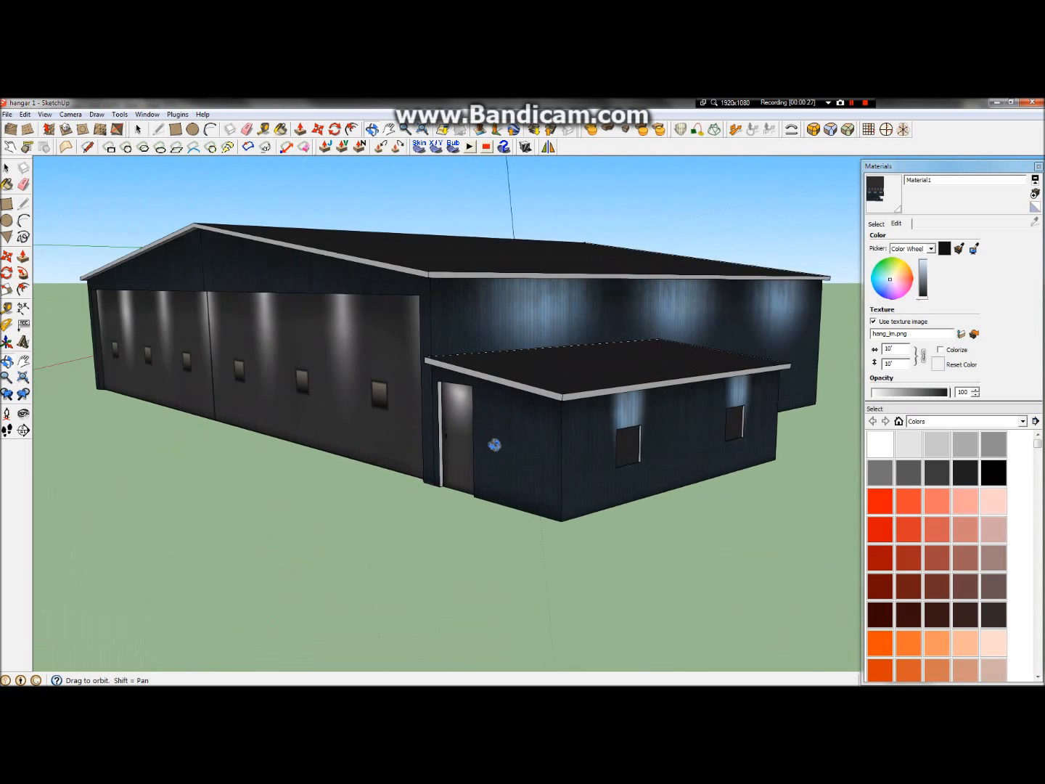
{"action": "scroll", "coordinate": [686, 447], "scroll_direction": "up", "scroll_amount": 3}
{"action": "scroll", "coordinate": [601, 448], "scroll_direction": "up", "scroll_amount": 4}
{"action": "left_click_drag", "start_coordinate": [601, 448], "coordinate": [448, 422]}
{"action": "scroll", "coordinate": [499, 422], "scroll_direction": "down", "scroll_amount": 8}
{"action": "left_click_drag", "start_coordinate": [564, 432], "coordinate": [387, 351]}
{"action": "scroll", "coordinate": [209, 305], "scroll_direction": "up", "scroll_amount": 3}
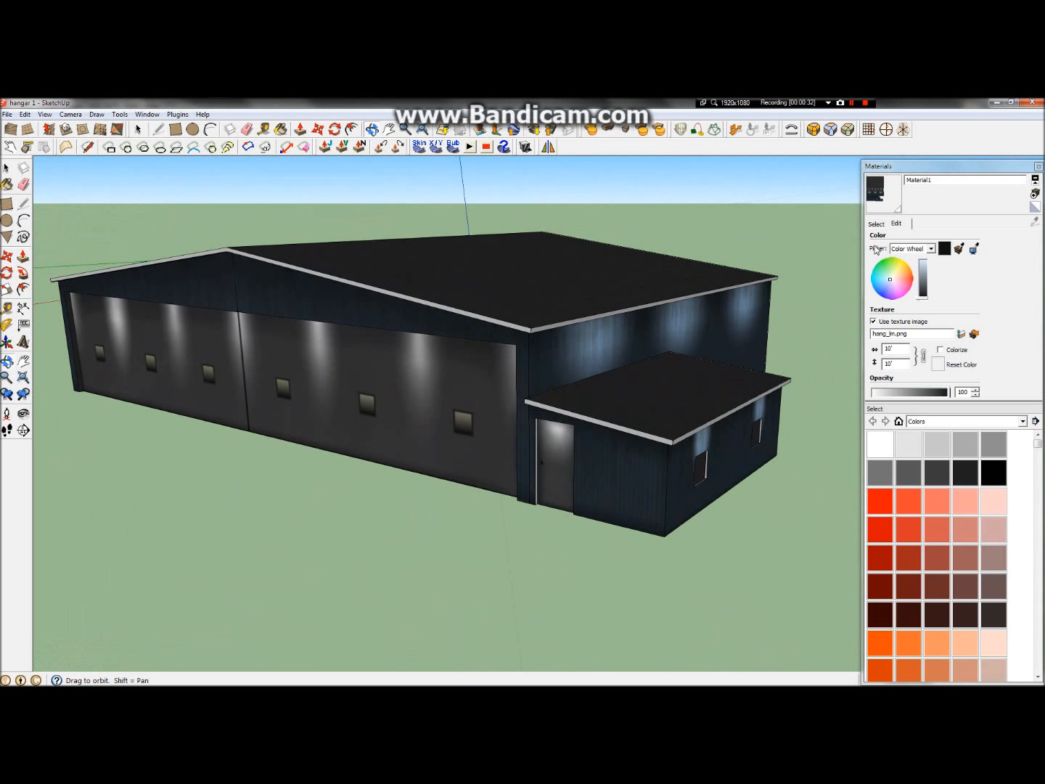
Replace Material1's texture image with hang.png from the hanger folder
{"action": "left_click", "coordinate": [961, 335]}
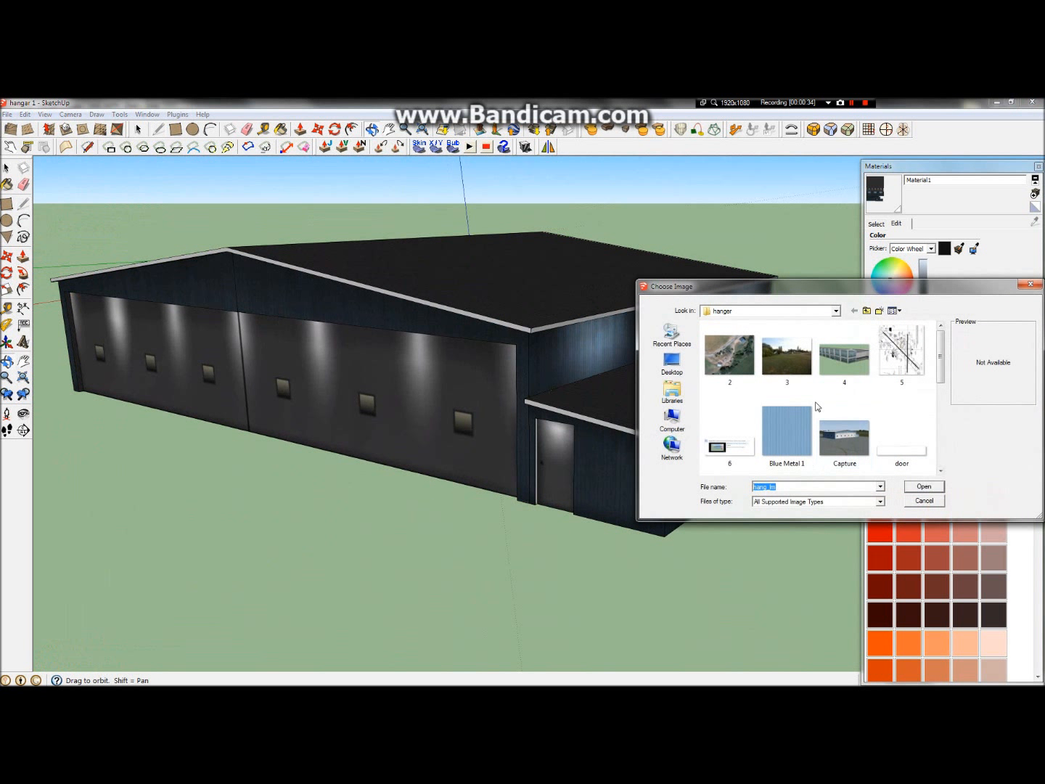
{"action": "left_click", "coordinate": [834, 436]}
{"action": "scroll", "coordinate": [835, 437], "scroll_direction": "down", "scroll_amount": 3}
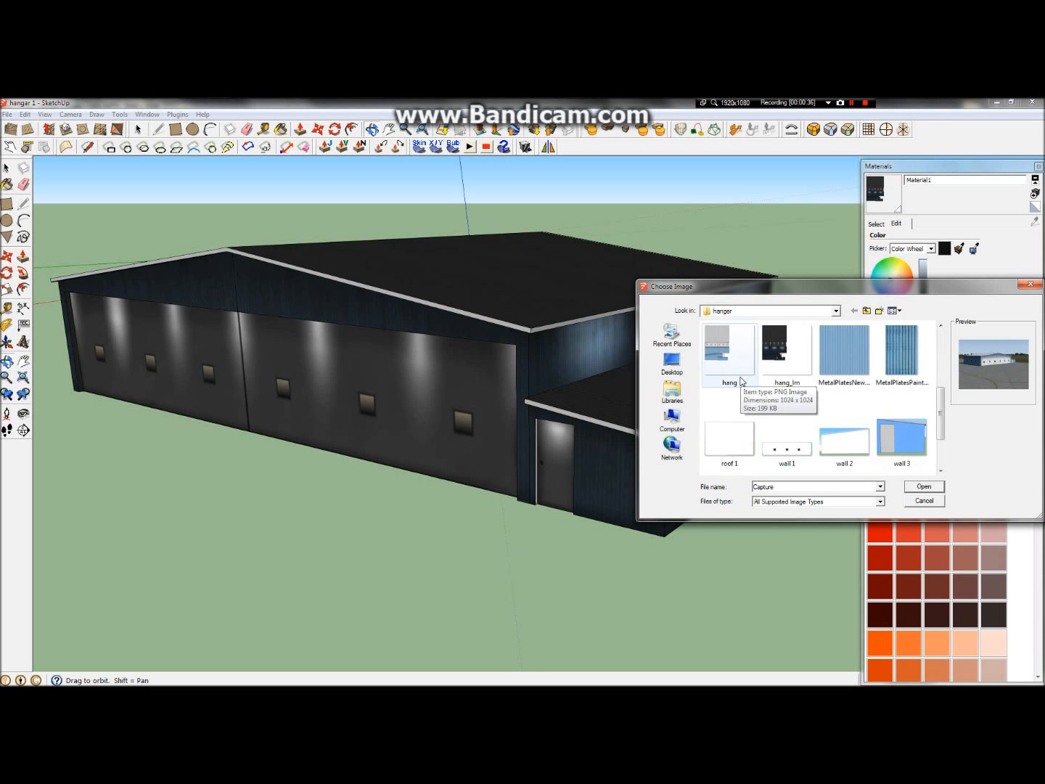
{"action": "left_click", "coordinate": [734, 367]}
{"action": "double_click", "coordinate": [740, 377]}
{"action": "left_click_drag", "start_coordinate": [396, 373], "coordinate": [297, 369]}
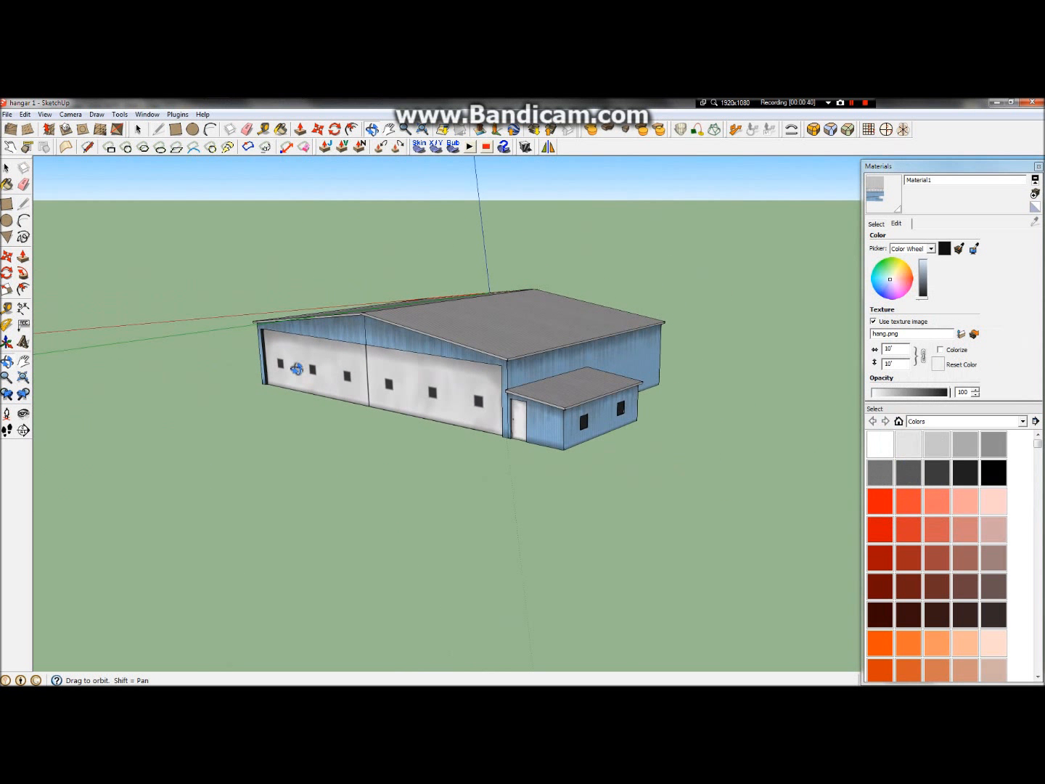
Start exporting the day-textured hangar as a 3D model and choose the desktop's Hangar Conversion folder as the destination
{"action": "left_click", "coordinate": [8, 114]}
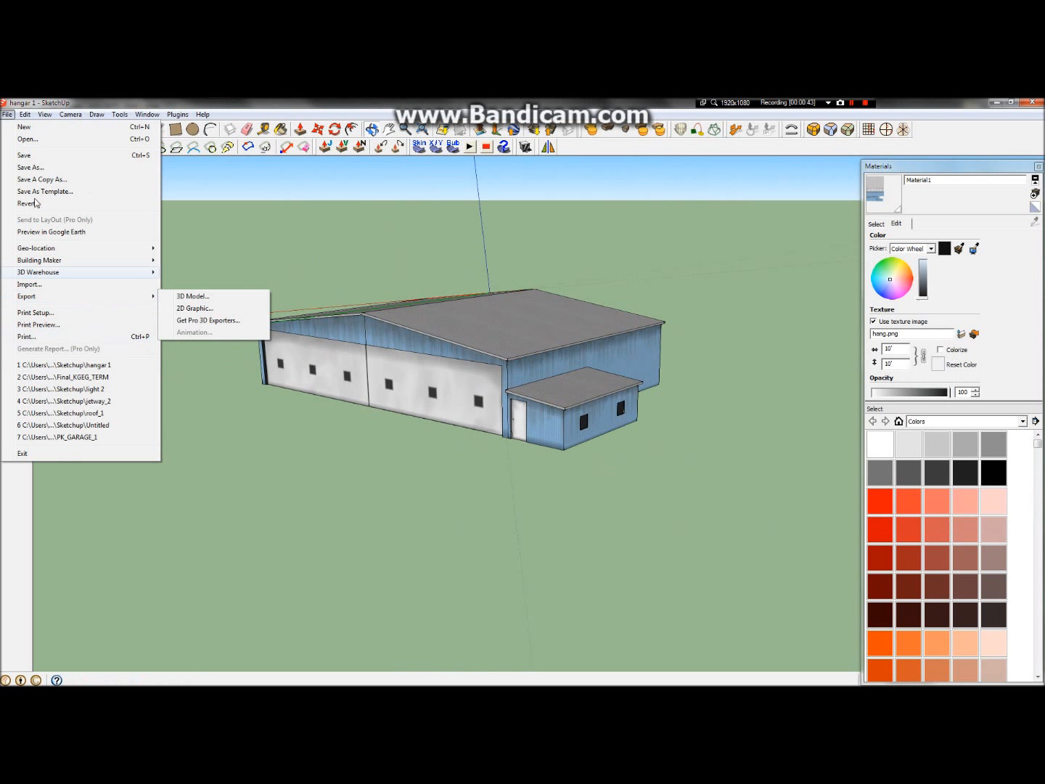
{"action": "mouse_move", "coordinate": [152, 300]}
{"action": "left_click", "coordinate": [193, 297]}
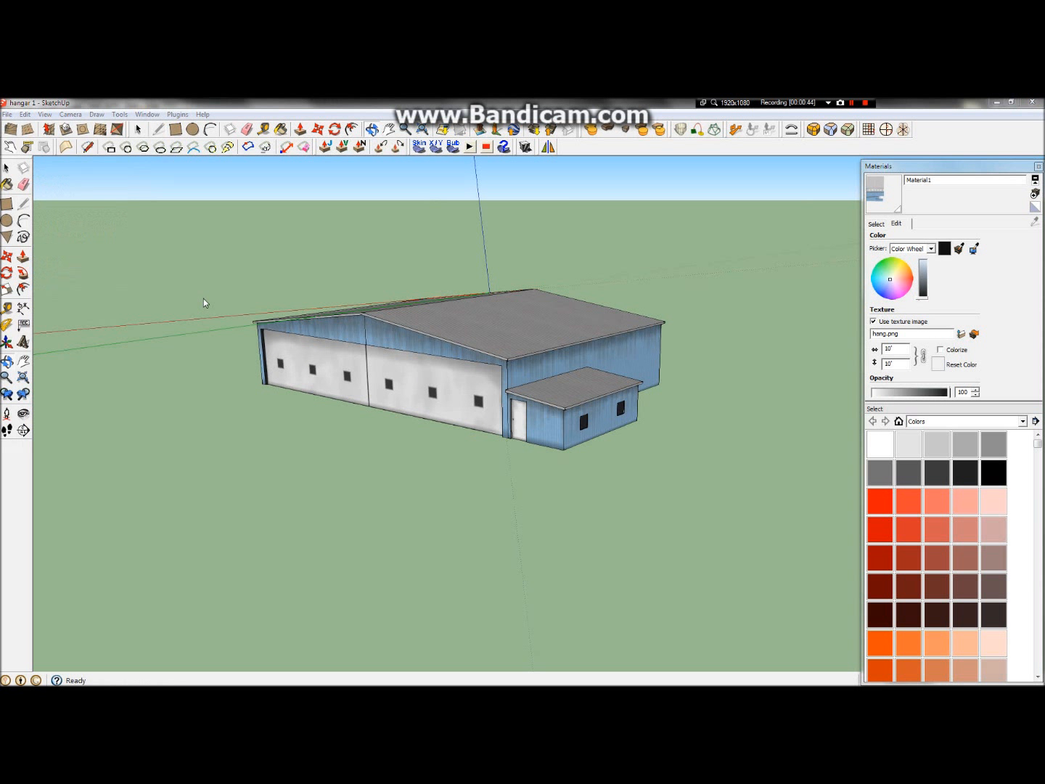
{"action": "left_click", "coordinate": [394, 362]}
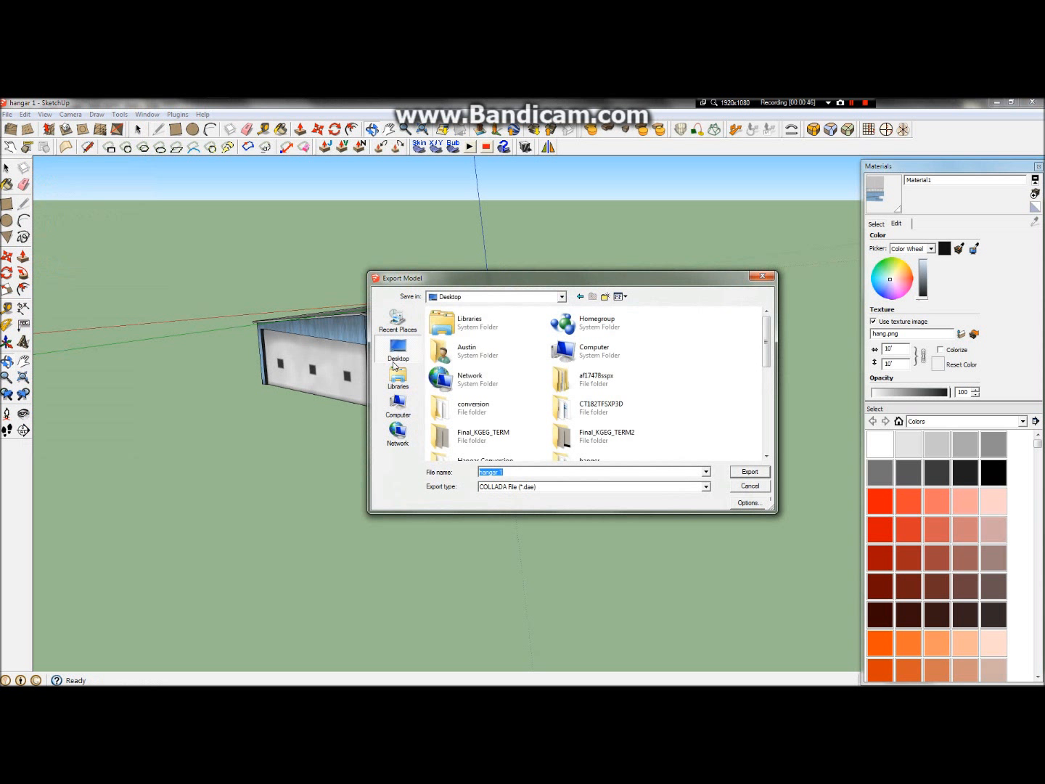
{"action": "scroll", "coordinate": [604, 420], "scroll_direction": "down", "scroll_amount": 3}
{"action": "scroll", "coordinate": [605, 421], "scroll_direction": "down", "scroll_amount": 3}
{"action": "scroll", "coordinate": [604, 420], "scroll_direction": "up", "scroll_amount": 3}
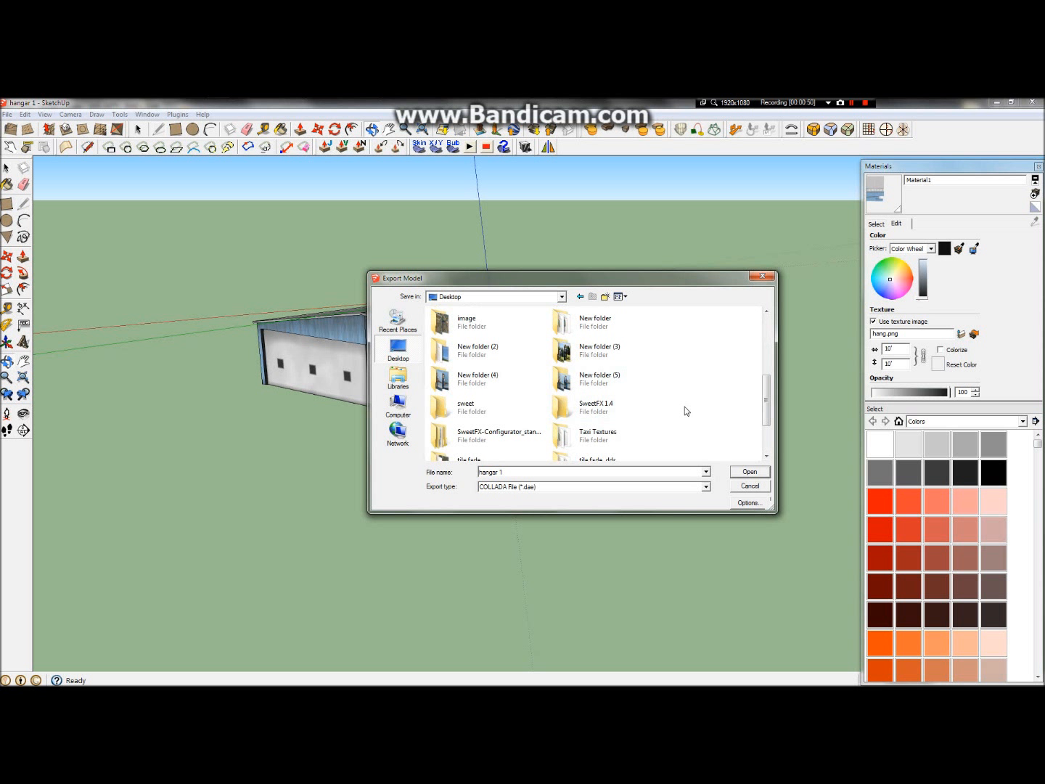
{"action": "scroll", "coordinate": [605, 431], "scroll_direction": "up", "scroll_amount": 4}
{"action": "scroll", "coordinate": [606, 431], "scroll_direction": "down", "scroll_amount": 2}
{"action": "scroll", "coordinate": [606, 431], "scroll_direction": "down", "scroll_amount": 3}
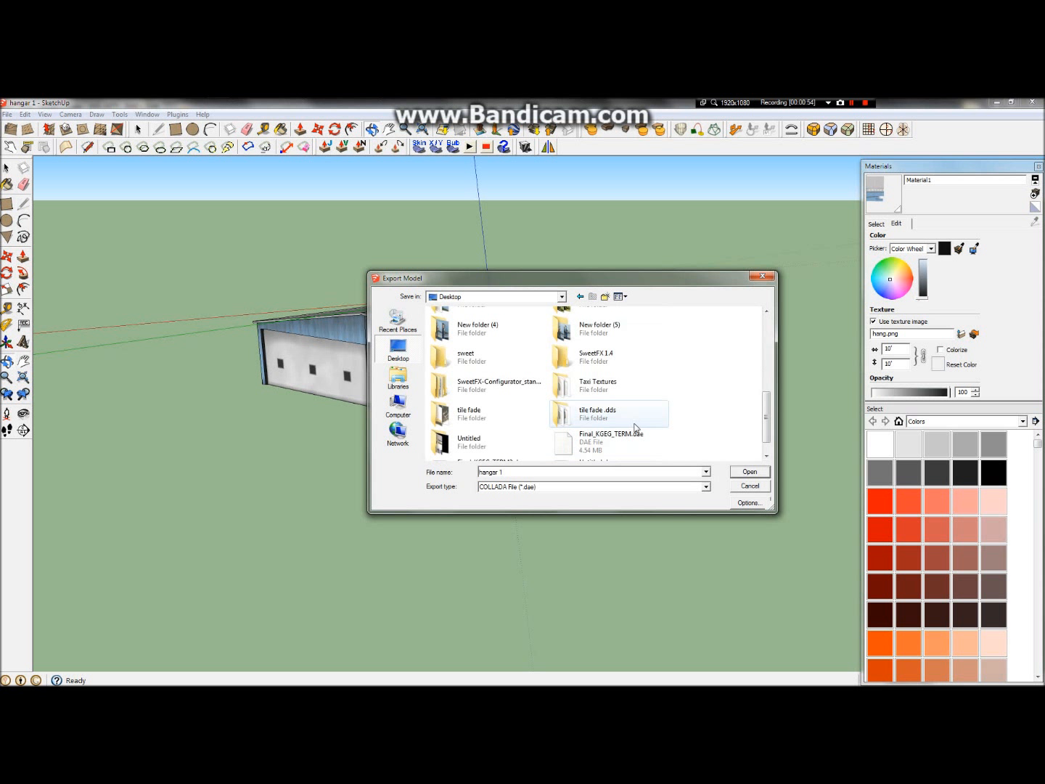
{"action": "left_click_drag", "start_coordinate": [770, 420], "coordinate": [772, 382]}
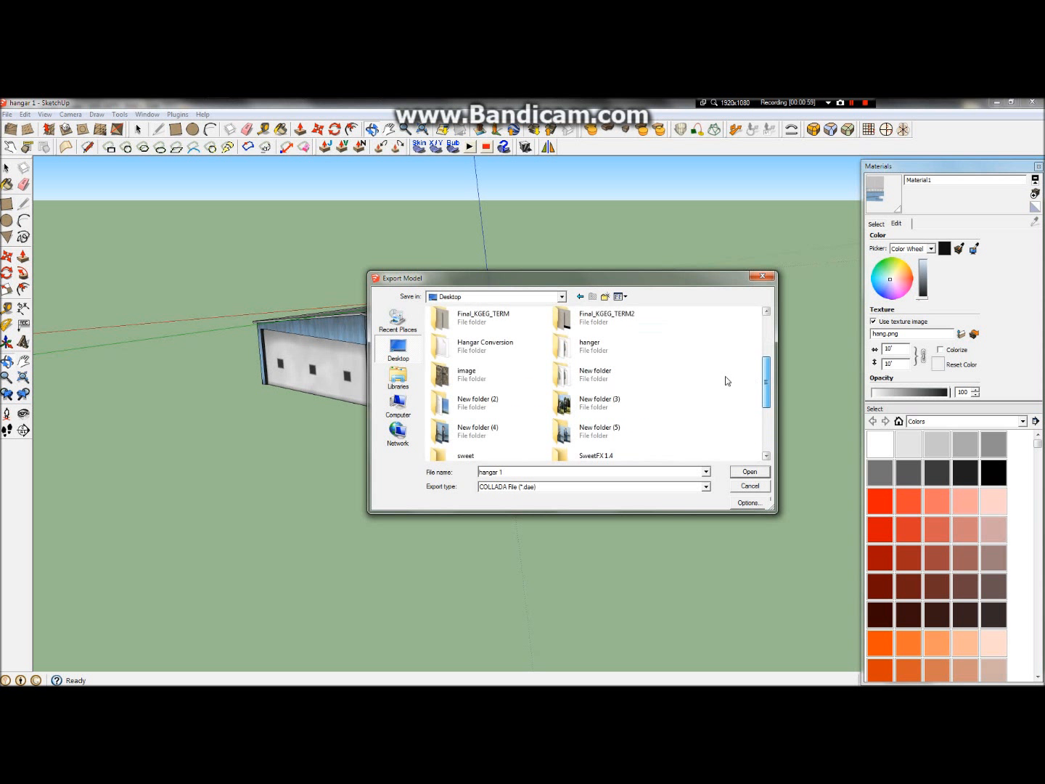
{"action": "double_click", "coordinate": [513, 352]}
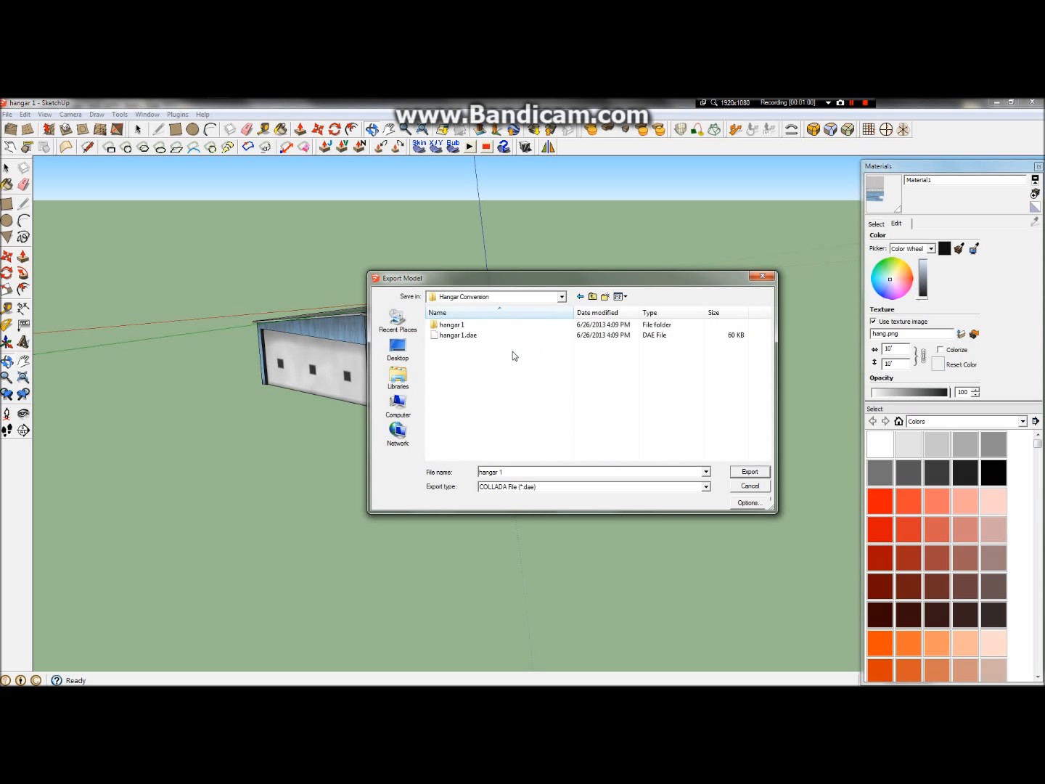
Export the hangar as the COLLADA file hangar 1.dae in the Hangar Conversion folder, replacing the existing file
{"action": "left_click", "coordinate": [446, 325]}
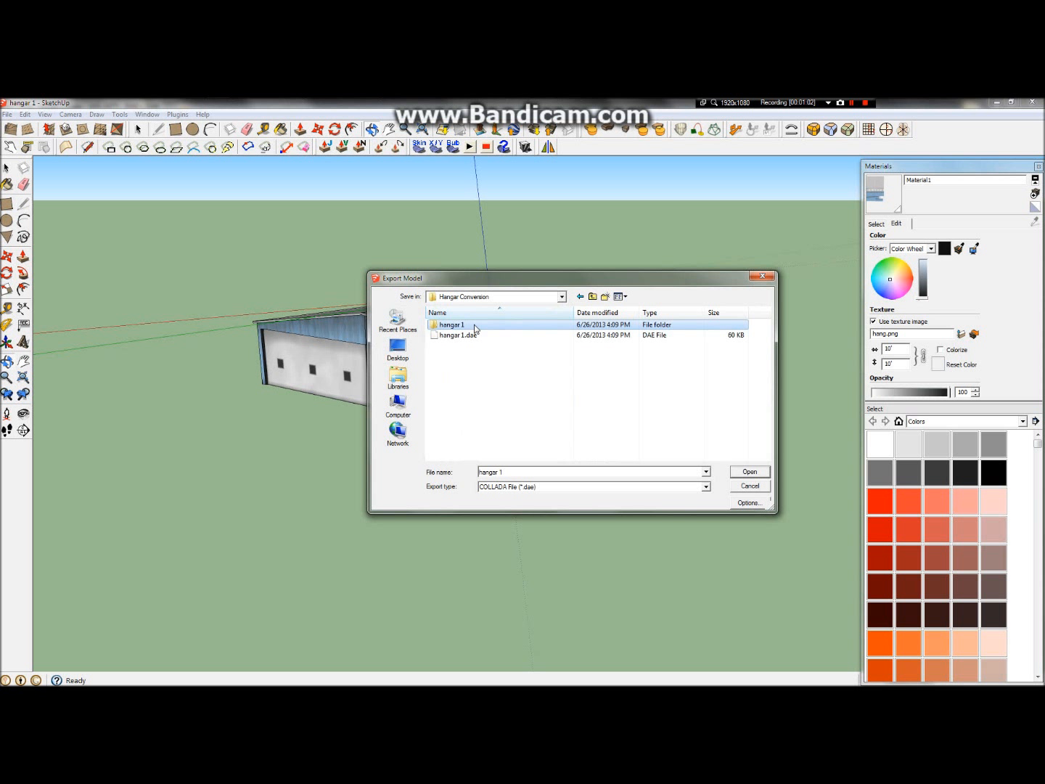
{"action": "left_click", "coordinate": [588, 393]}
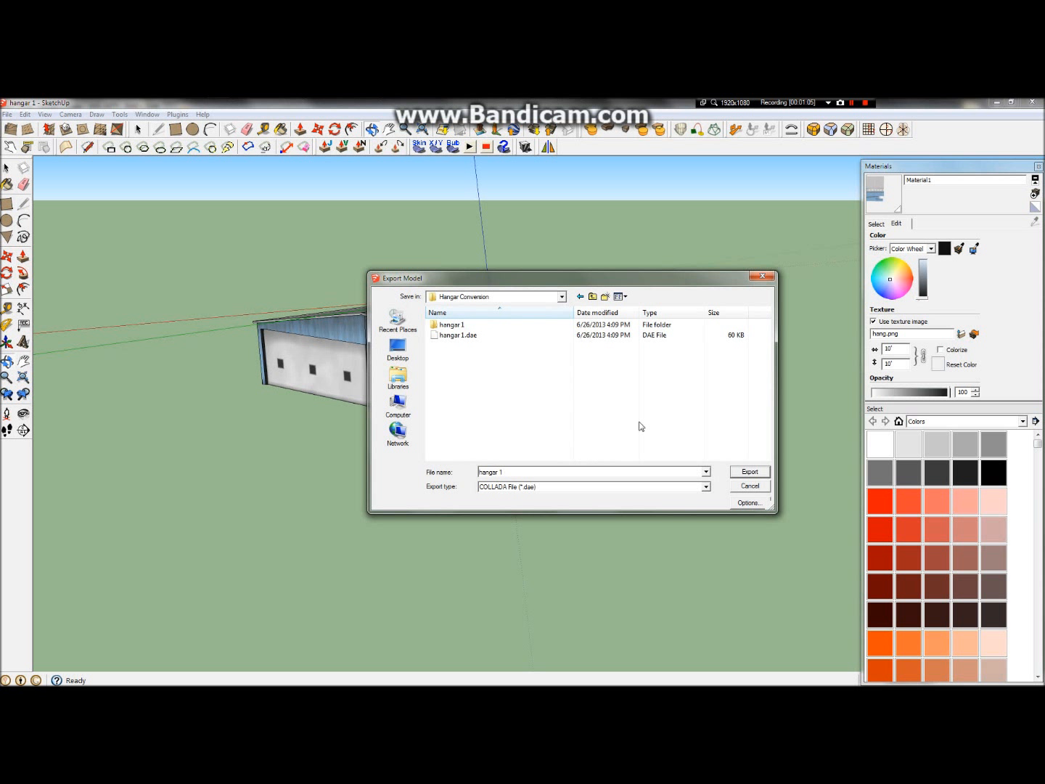
{"action": "left_click", "coordinate": [749, 474]}
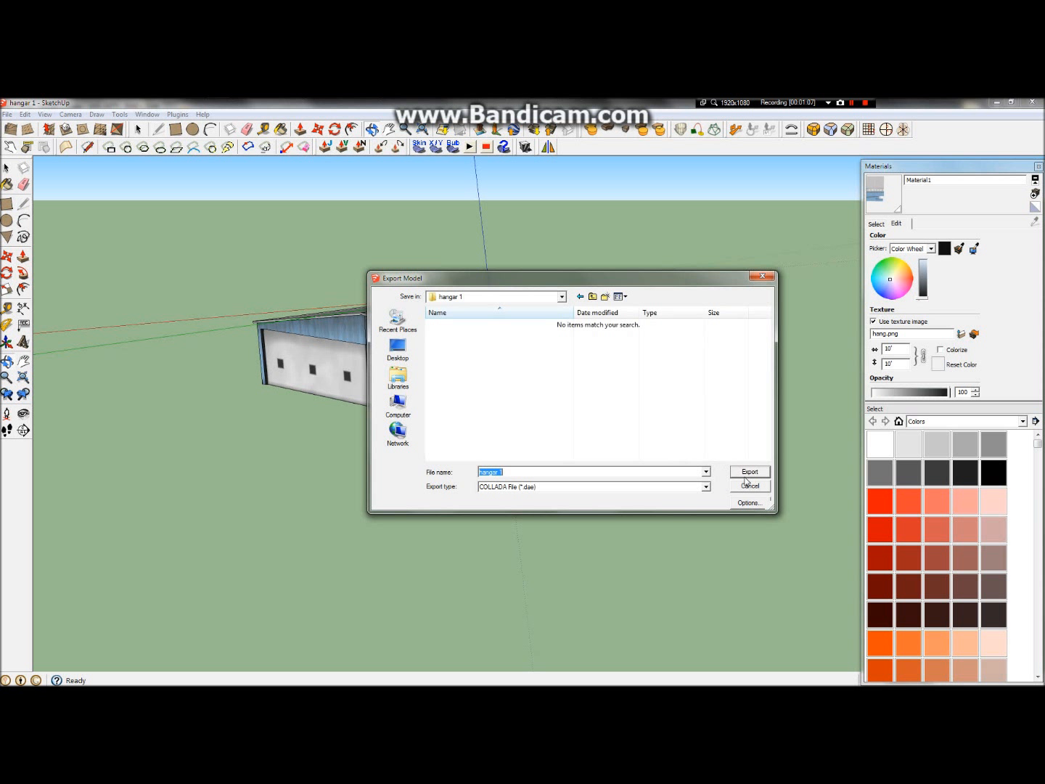
{"action": "left_click", "coordinate": [463, 297]}
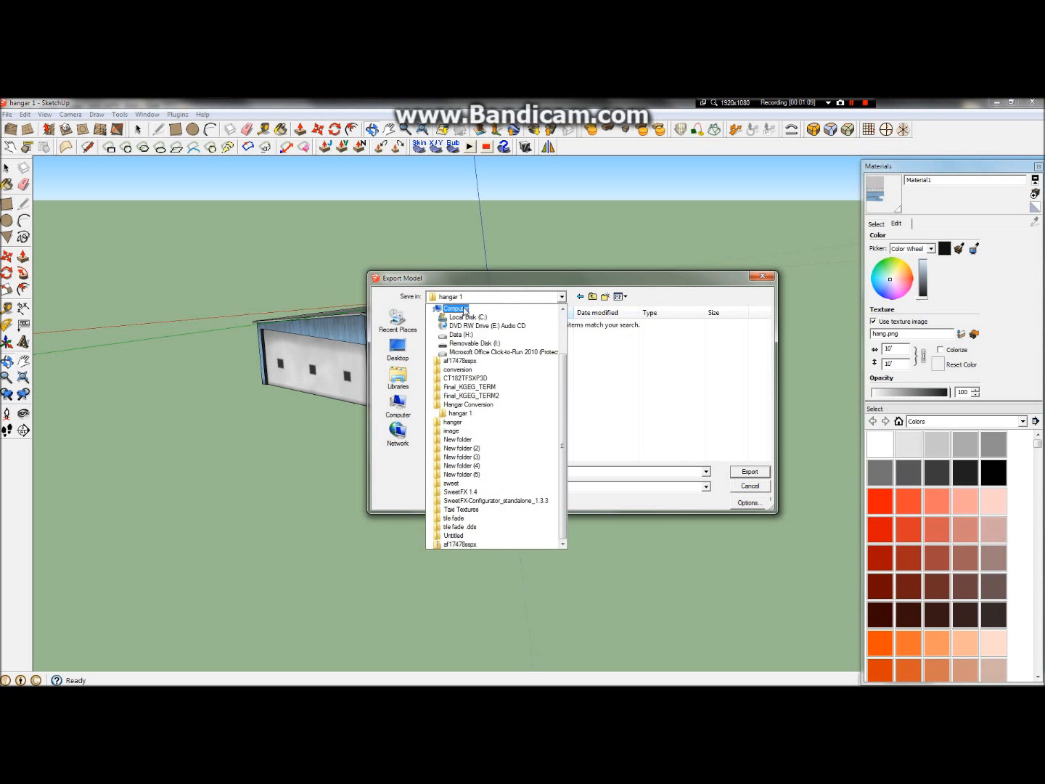
{"action": "left_click", "coordinate": [486, 405]}
{"action": "left_click", "coordinate": [734, 471]}
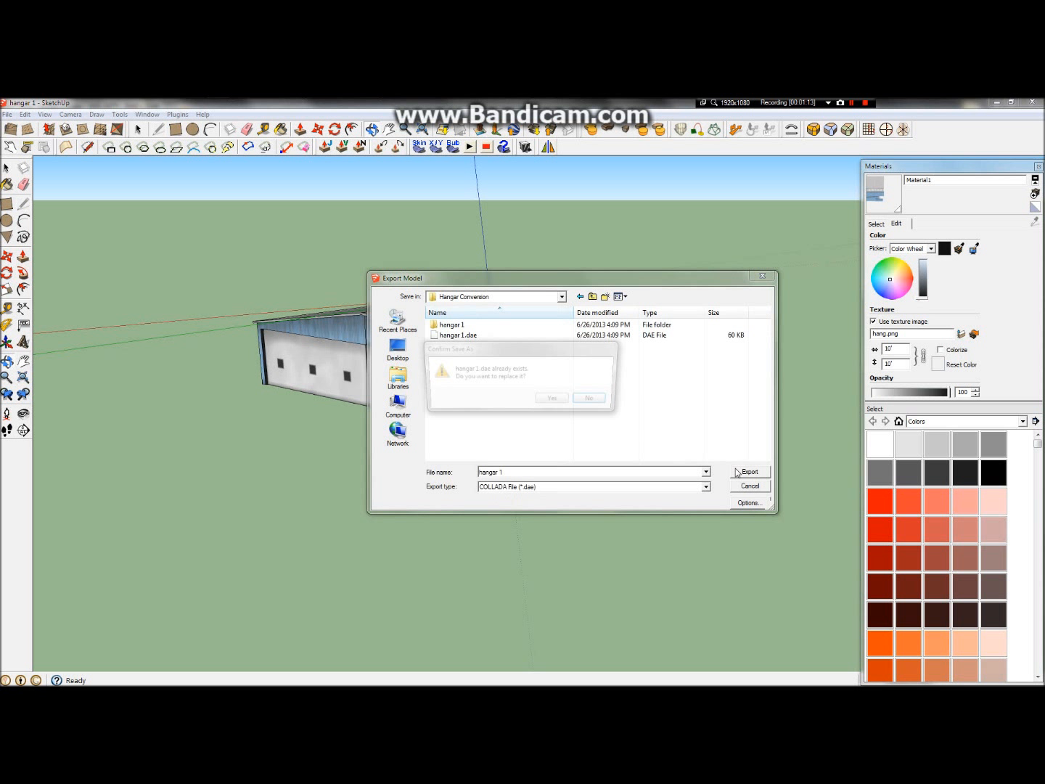
{"action": "left_click", "coordinate": [556, 402]}
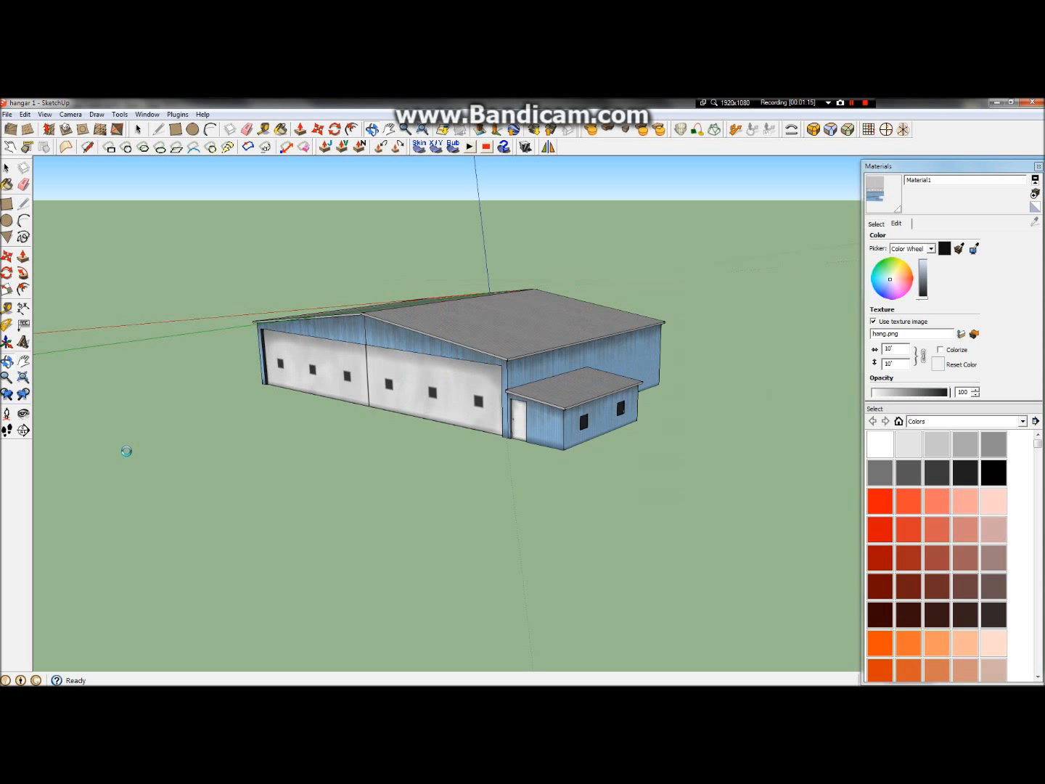
Run ModelConverterX as administrator from the MCX folder on the C: drive and dismiss its update notice
{"action": "mouse_move", "coordinate": [291, 102]}
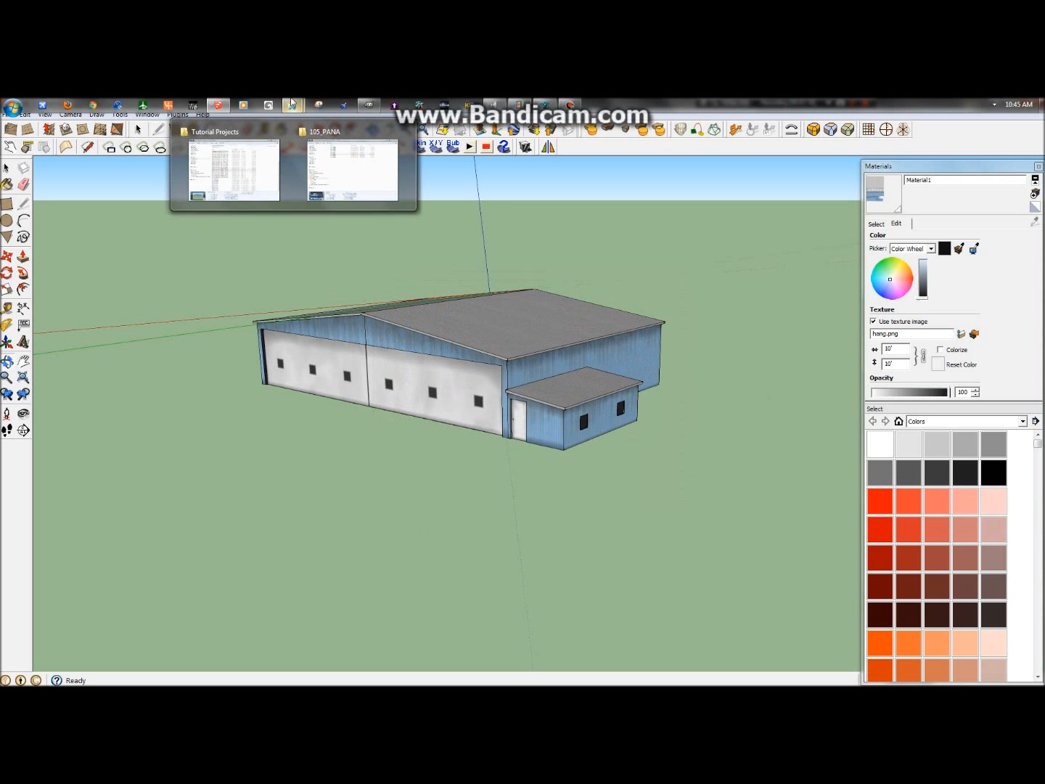
{"action": "left_click", "coordinate": [9, 105]}
{"action": "left_click", "coordinate": [165, 265]}
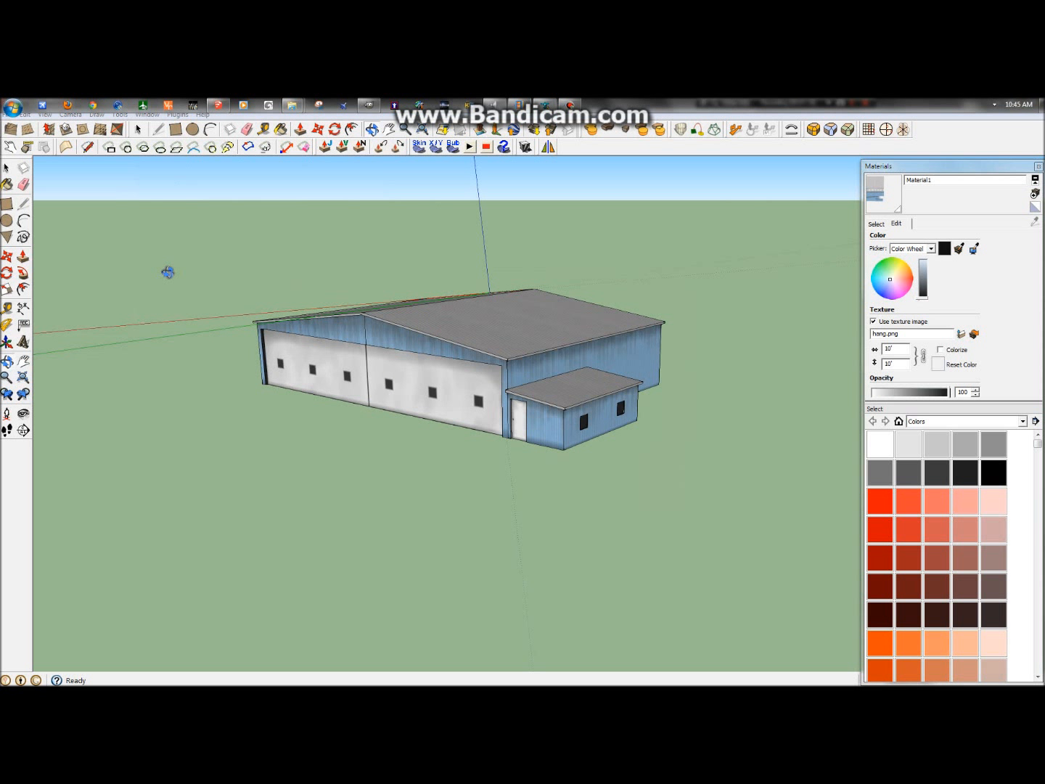
{"action": "double_click", "coordinate": [211, 222]}
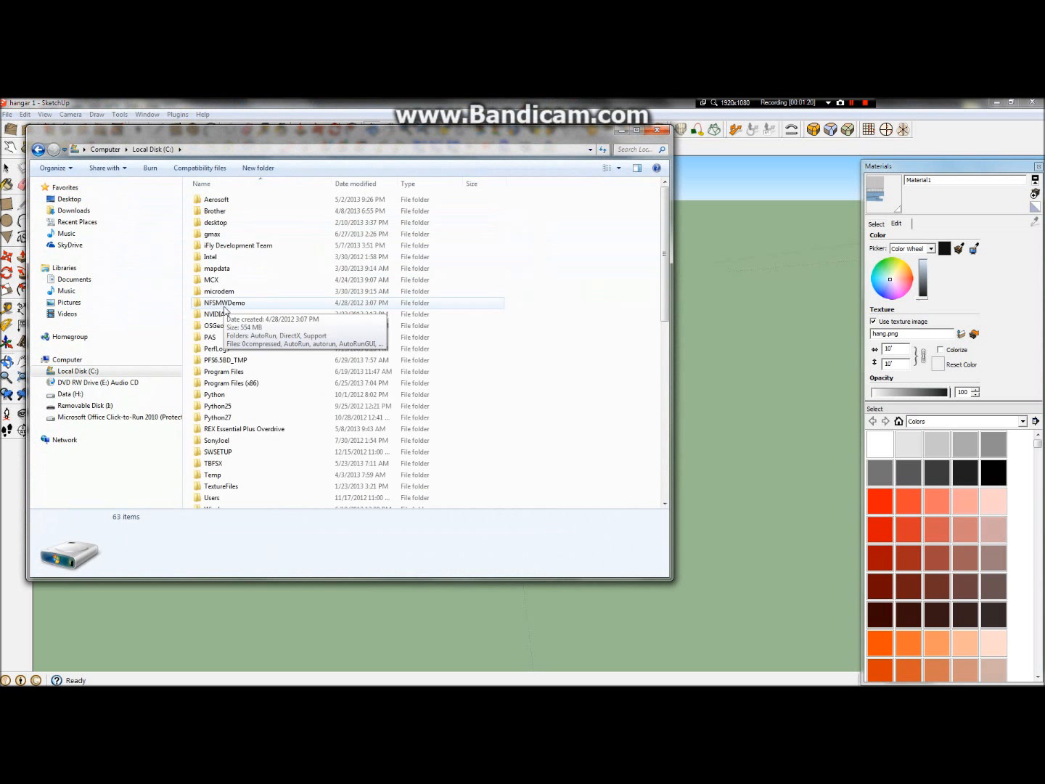
{"action": "double_click", "coordinate": [228, 282]}
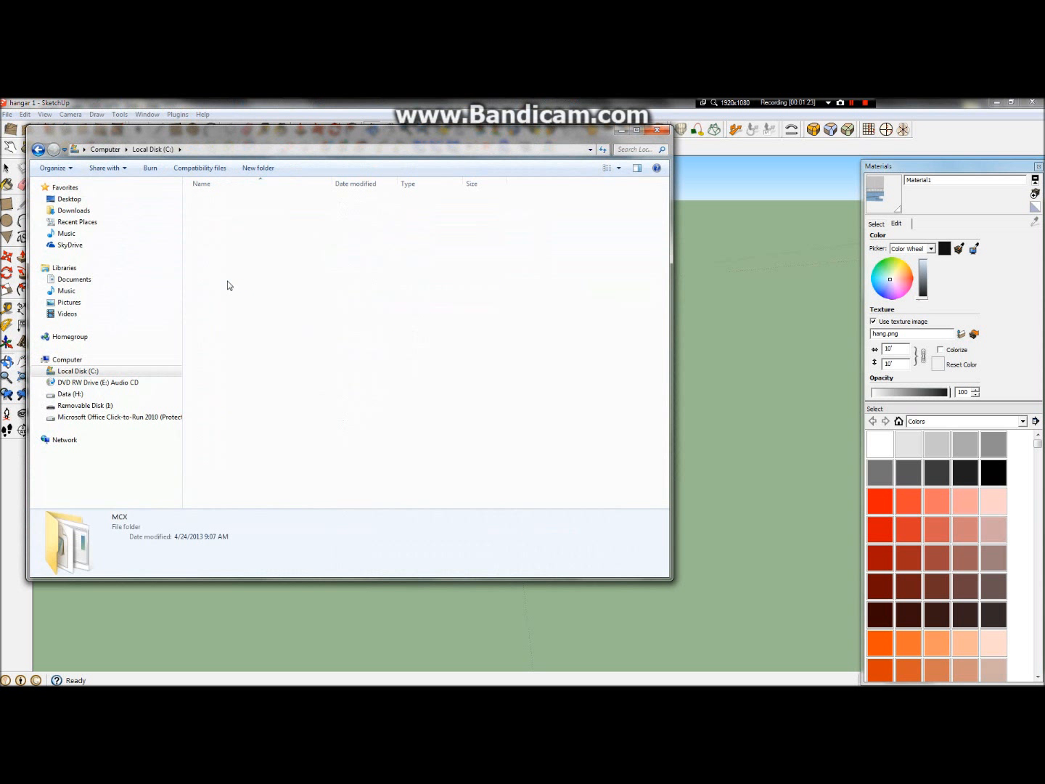
{"action": "scroll", "coordinate": [226, 284], "scroll_direction": "down", "scroll_amount": 5}
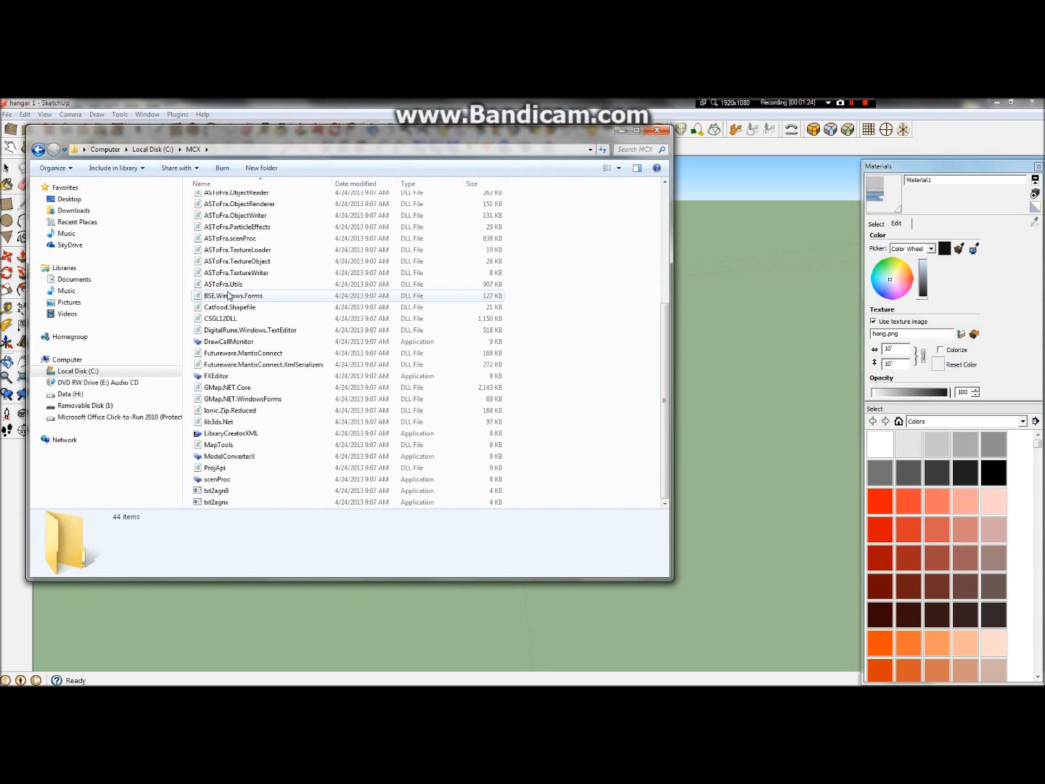
{"action": "right_click", "coordinate": [247, 455]}
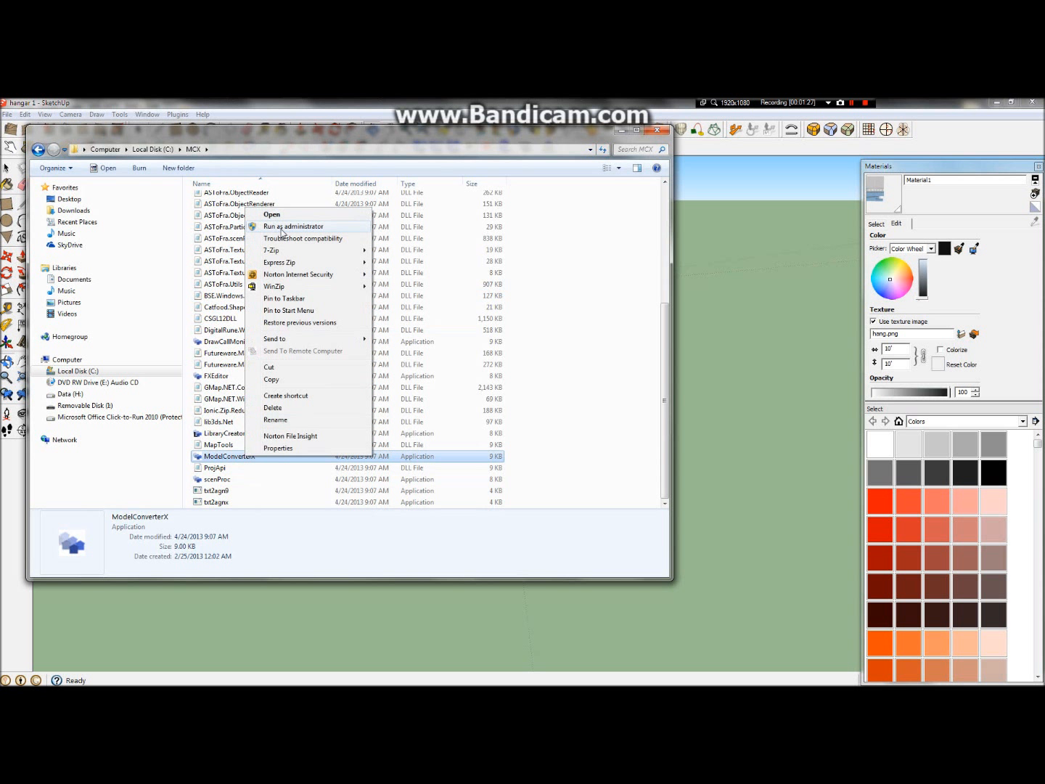
{"action": "left_click", "coordinate": [283, 227]}
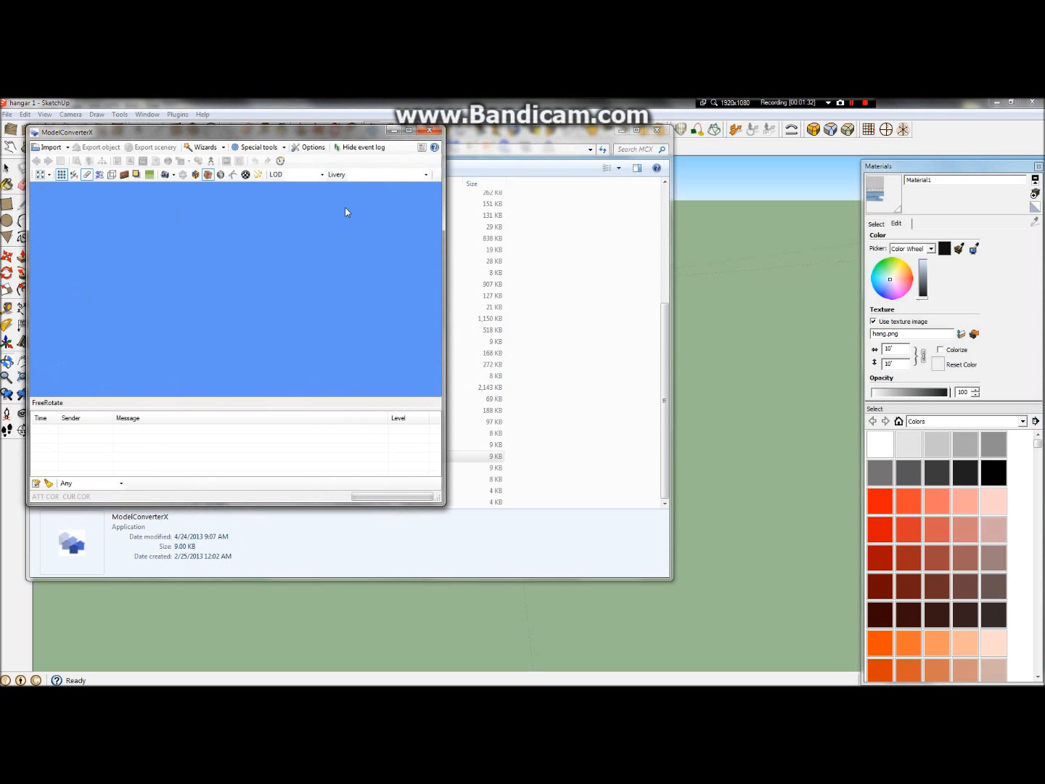
{"action": "left_click_drag", "start_coordinate": [292, 133], "coordinate": [463, 200]}
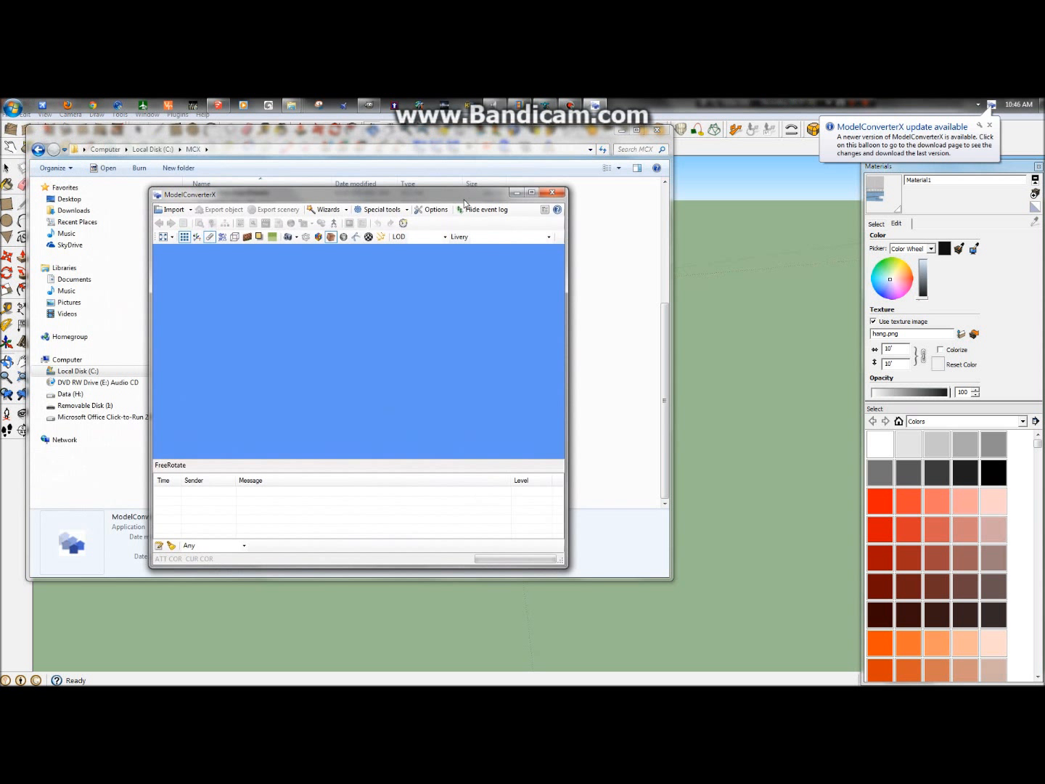
{"action": "left_click", "coordinate": [990, 128]}
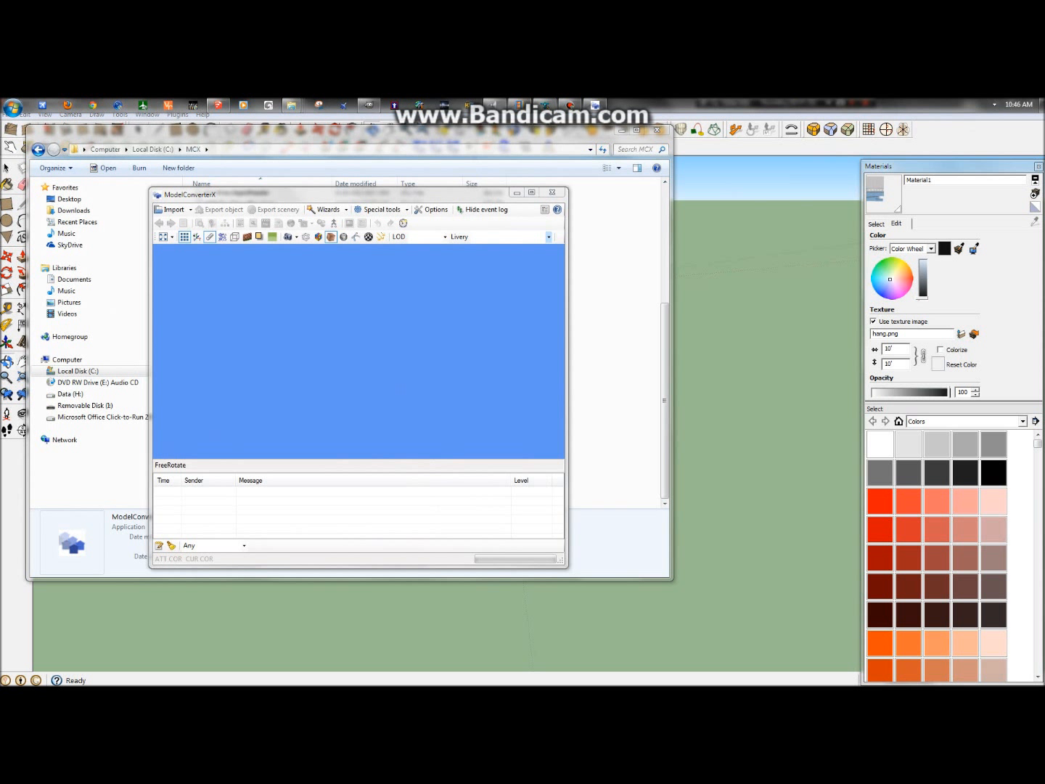
Open the Convert and place object wizard and arrange it beside the ModelConverterX window
{"action": "left_click", "coordinate": [348, 210]}
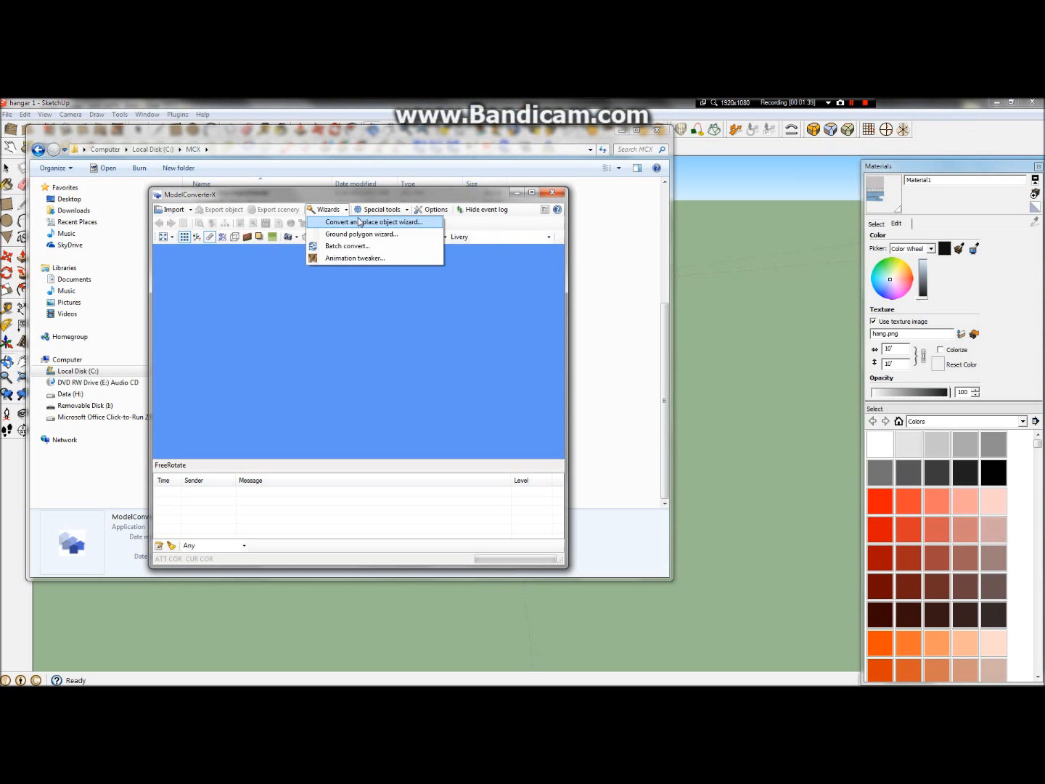
{"action": "left_click", "coordinate": [361, 222]}
{"action": "left_click_drag", "start_coordinate": [267, 194], "coordinate": [406, 160]}
{"action": "left_click_drag", "start_coordinate": [208, 174], "coordinate": [215, 189]}
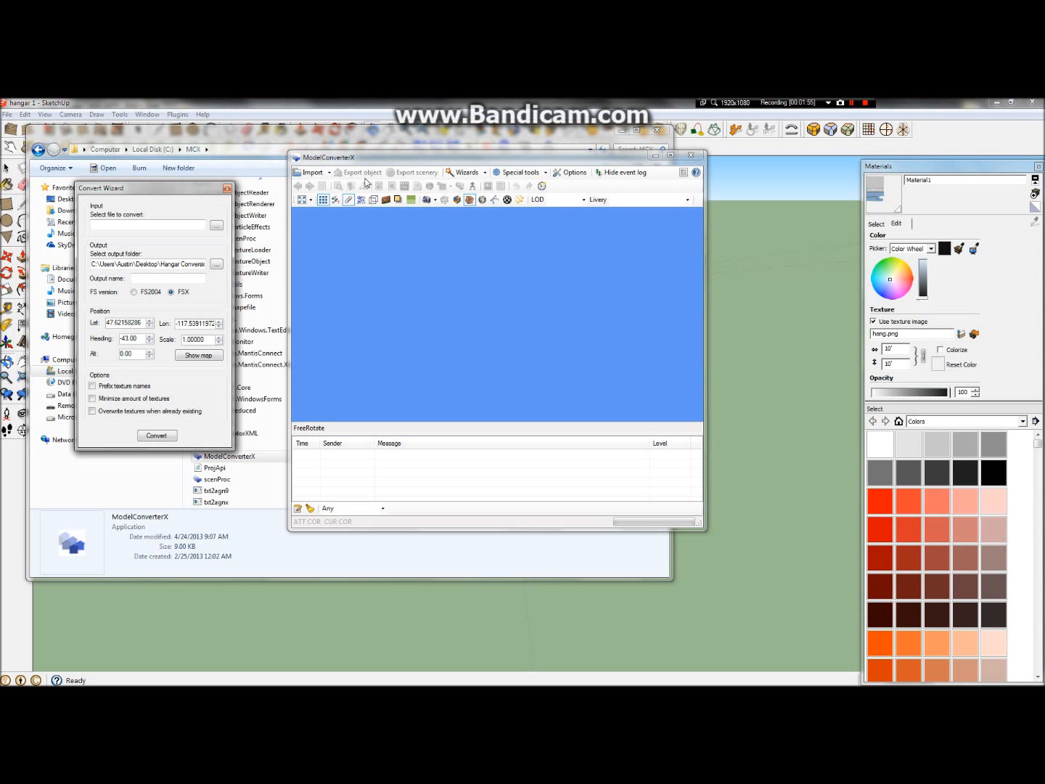
{"action": "left_click", "coordinate": [216, 226]}
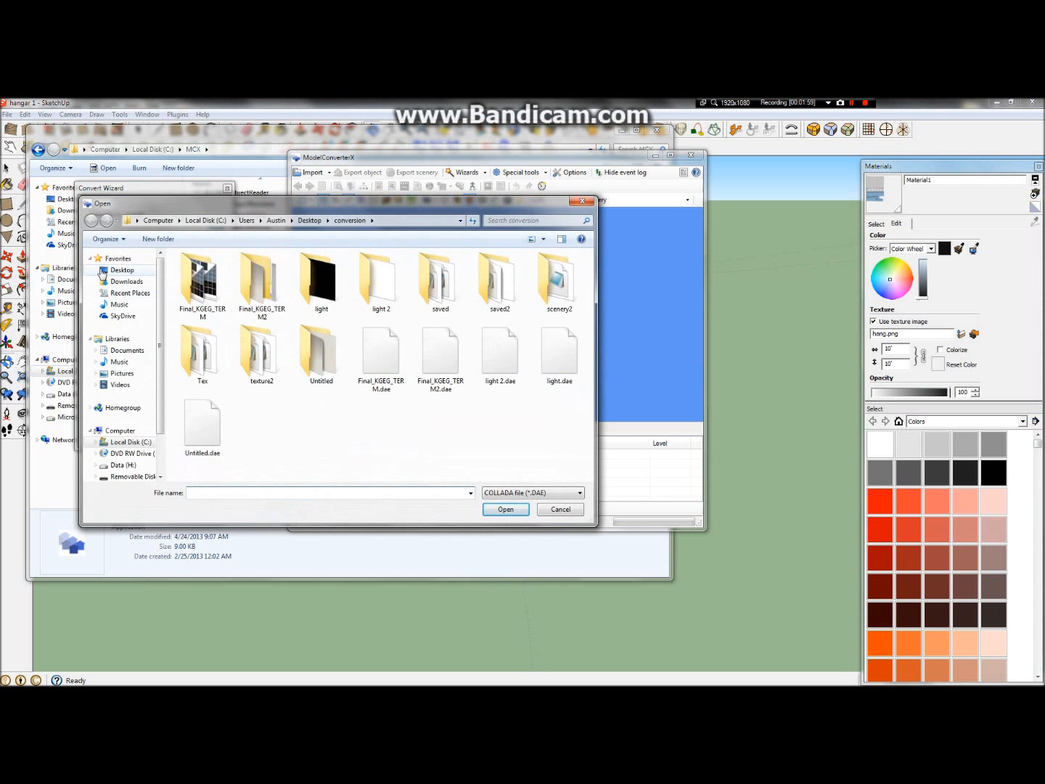
{"action": "left_click_drag", "start_coordinate": [180, 204], "coordinate": [510, 272]}
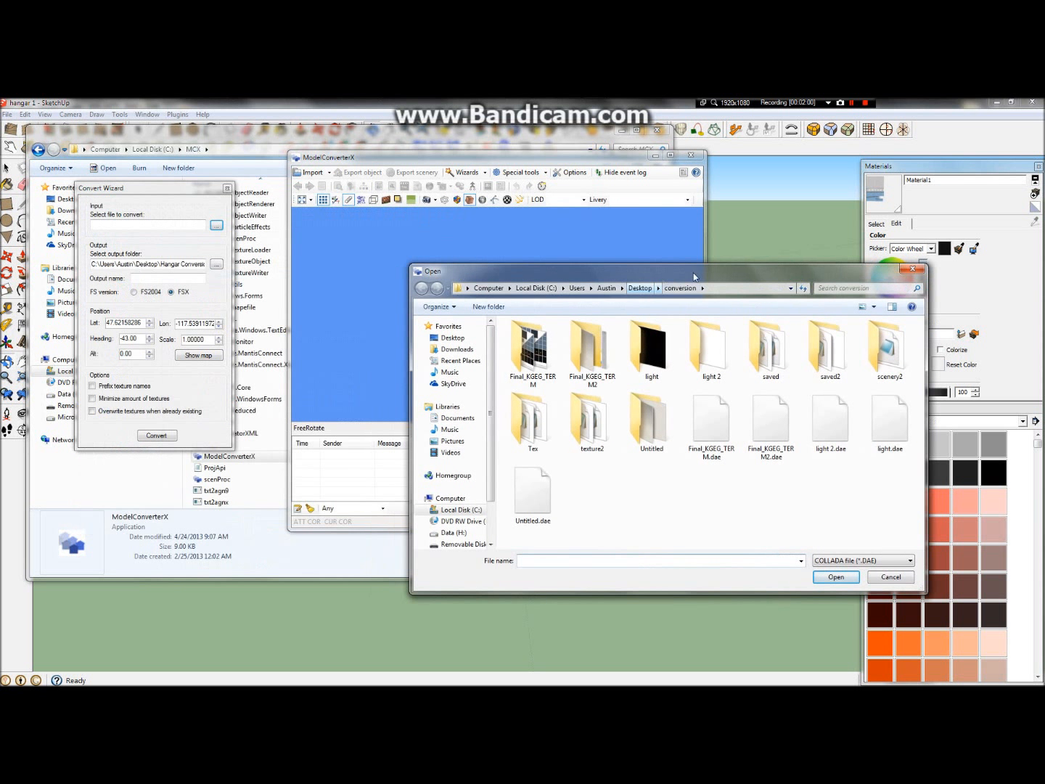
{"action": "left_click", "coordinate": [908, 271]}
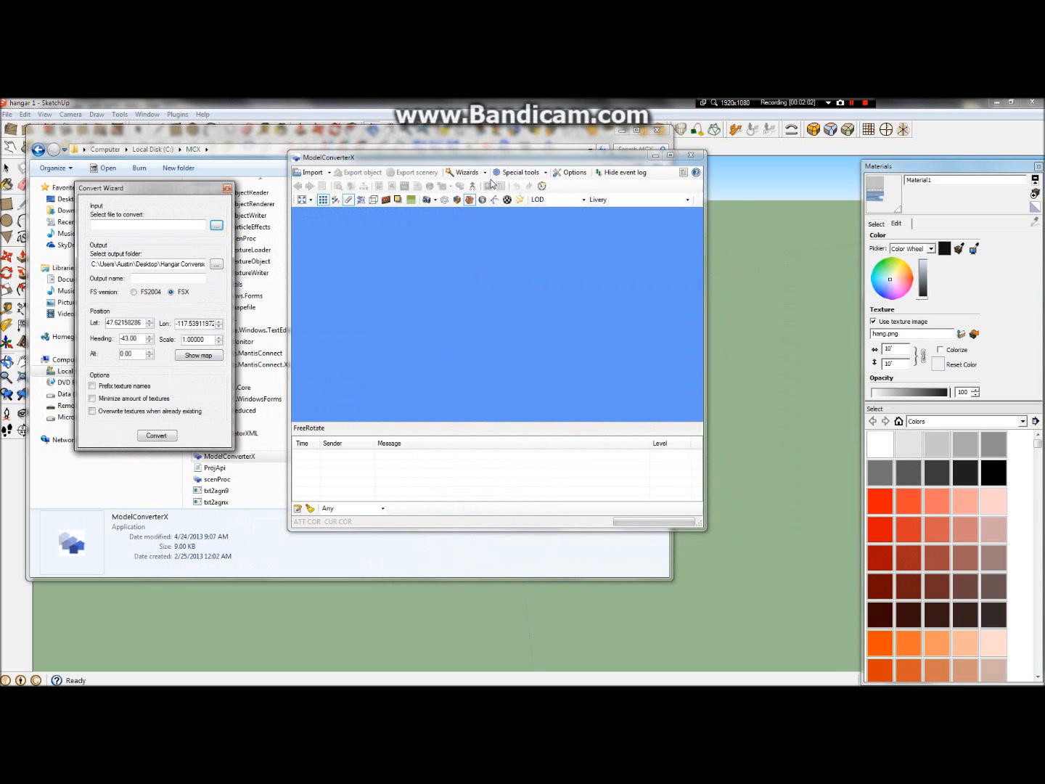
{"action": "left_click", "coordinate": [488, 180]}
{"action": "left_click", "coordinate": [490, 176]}
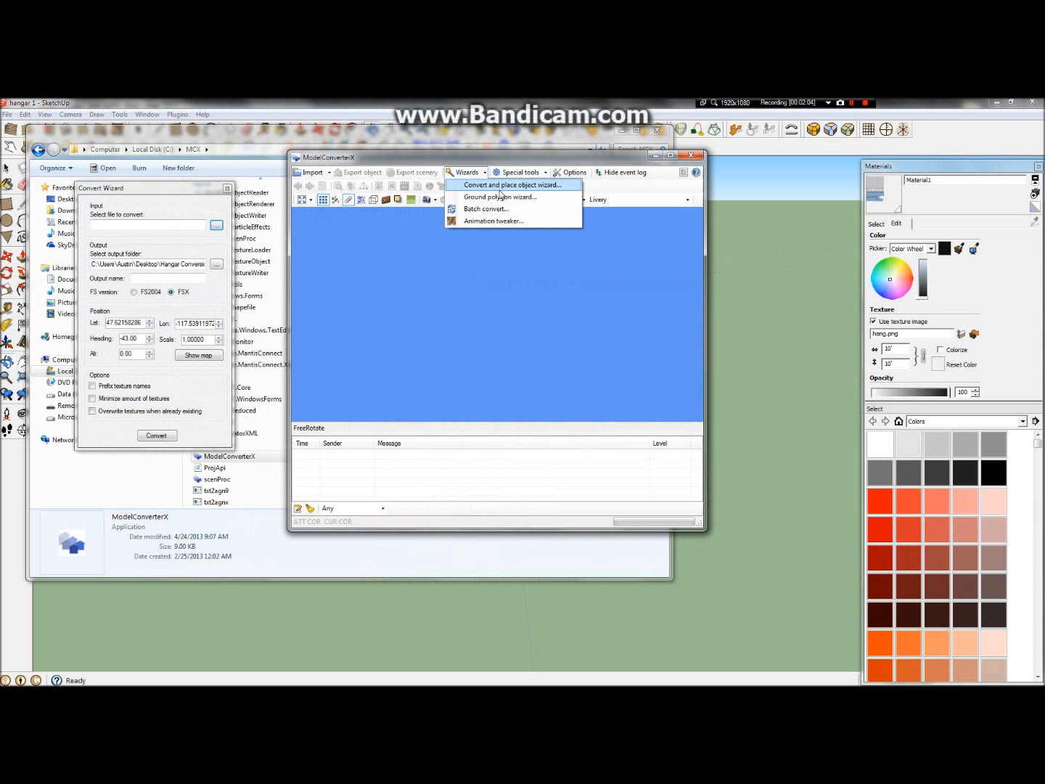
{"action": "left_click", "coordinate": [207, 215]}
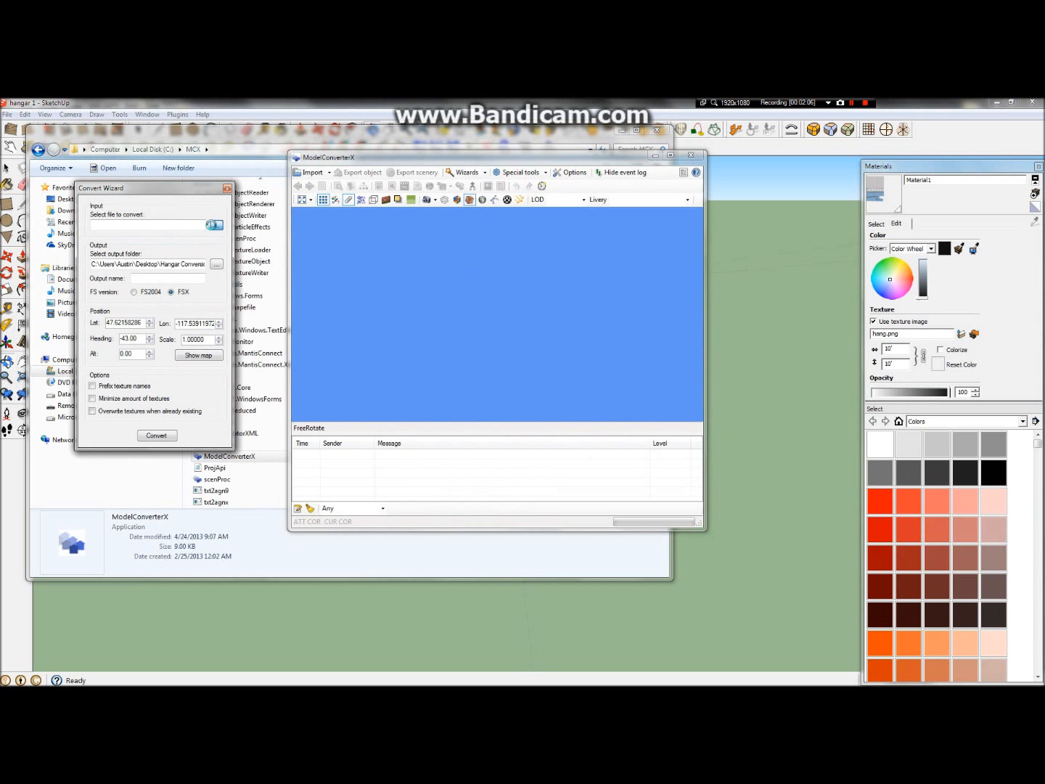
Load hangar 1.dae from the desktop's Hangar Conversion folder as the wizard's file to convert
{"action": "left_click", "coordinate": [214, 226]}
{"action": "left_click", "coordinate": [453, 337]}
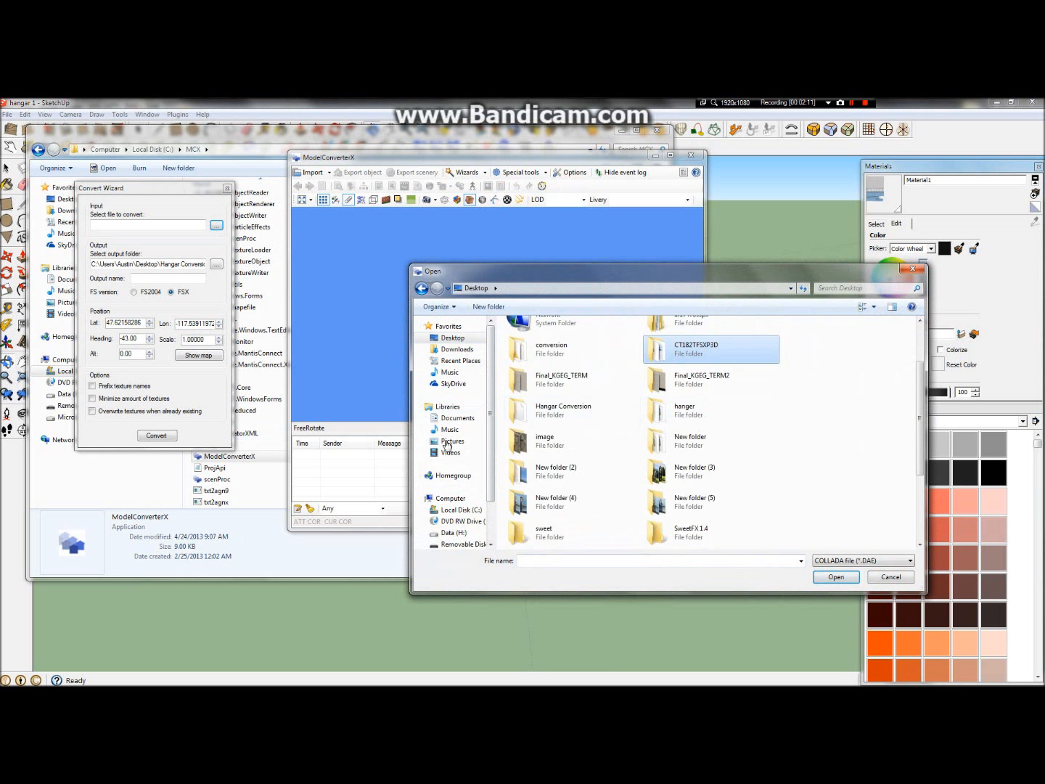
{"action": "scroll", "coordinate": [590, 456], "scroll_direction": "down", "scroll_amount": 4}
{"action": "scroll", "coordinate": [584, 452], "scroll_direction": "up", "scroll_amount": 3}
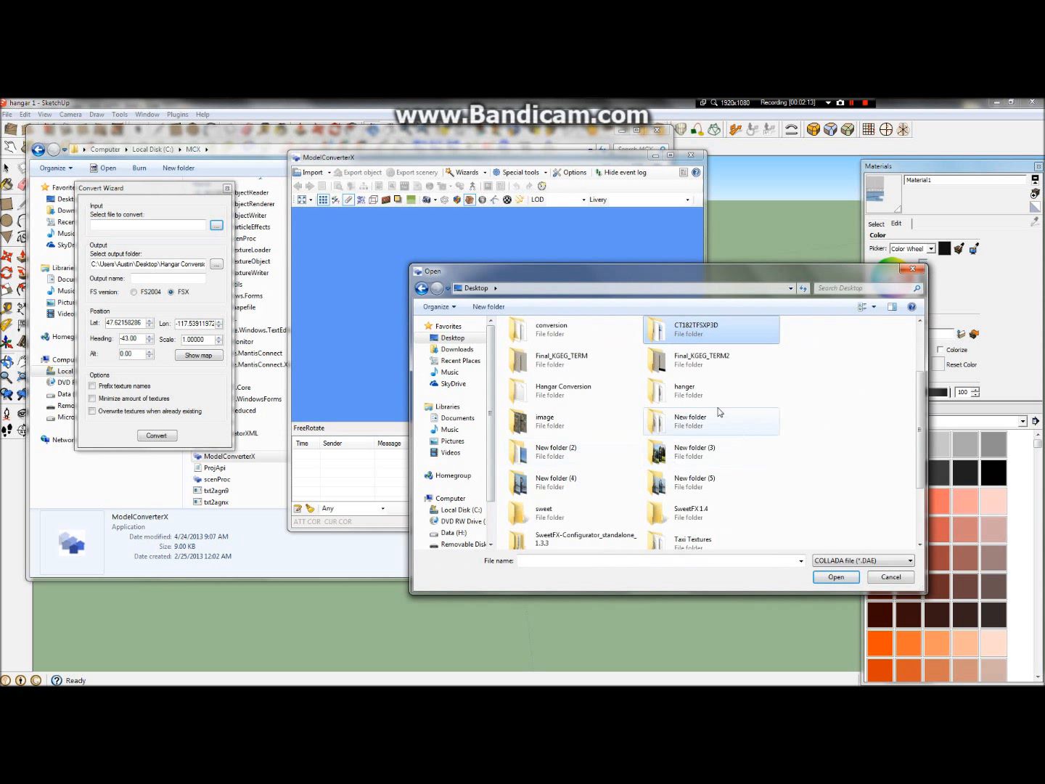
{"action": "left_click", "coordinate": [613, 391]}
{"action": "double_click", "coordinate": [614, 392]}
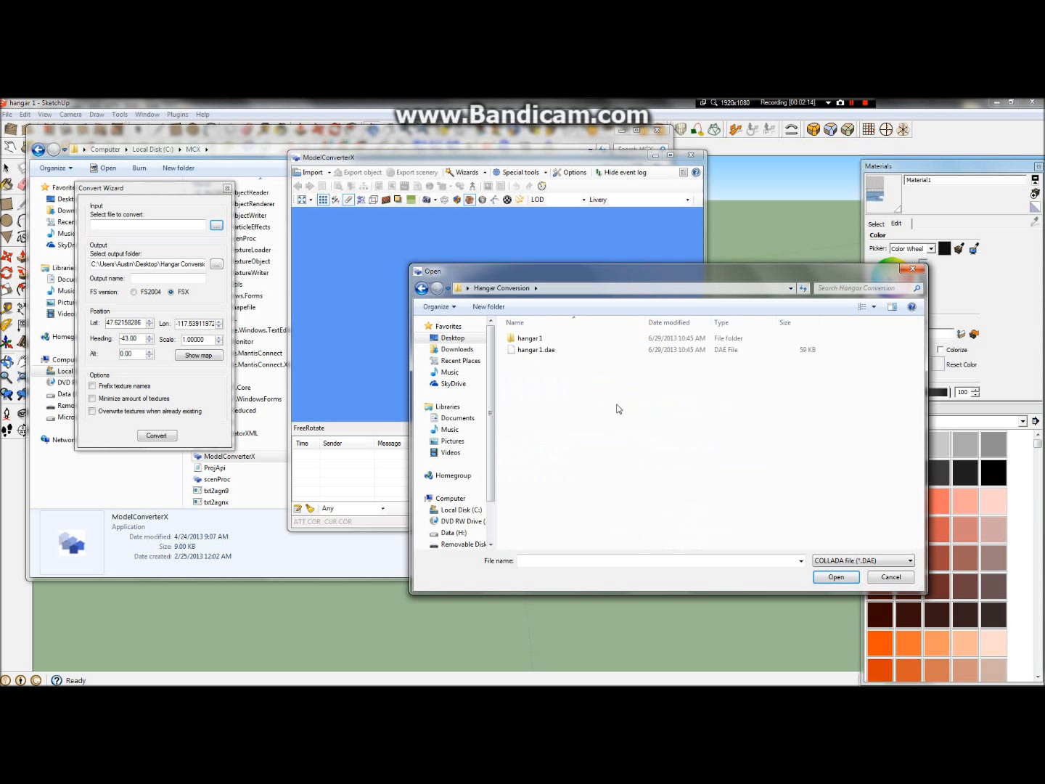
{"action": "left_click", "coordinate": [559, 350]}
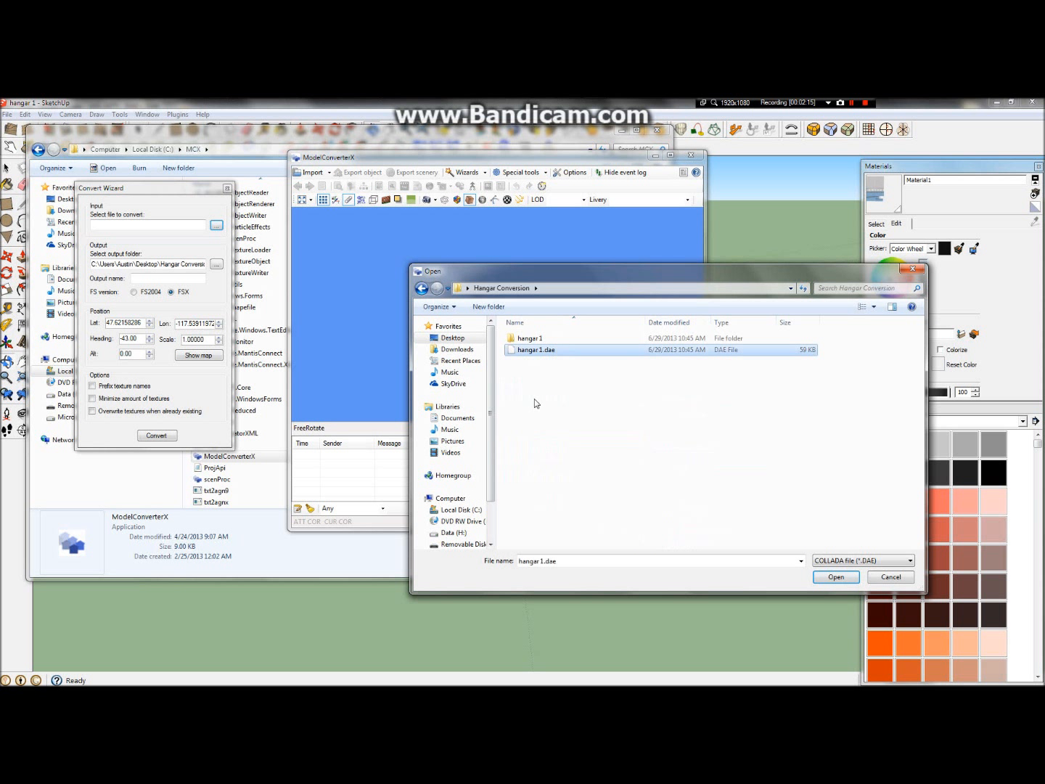
{"action": "double_click", "coordinate": [596, 357]}
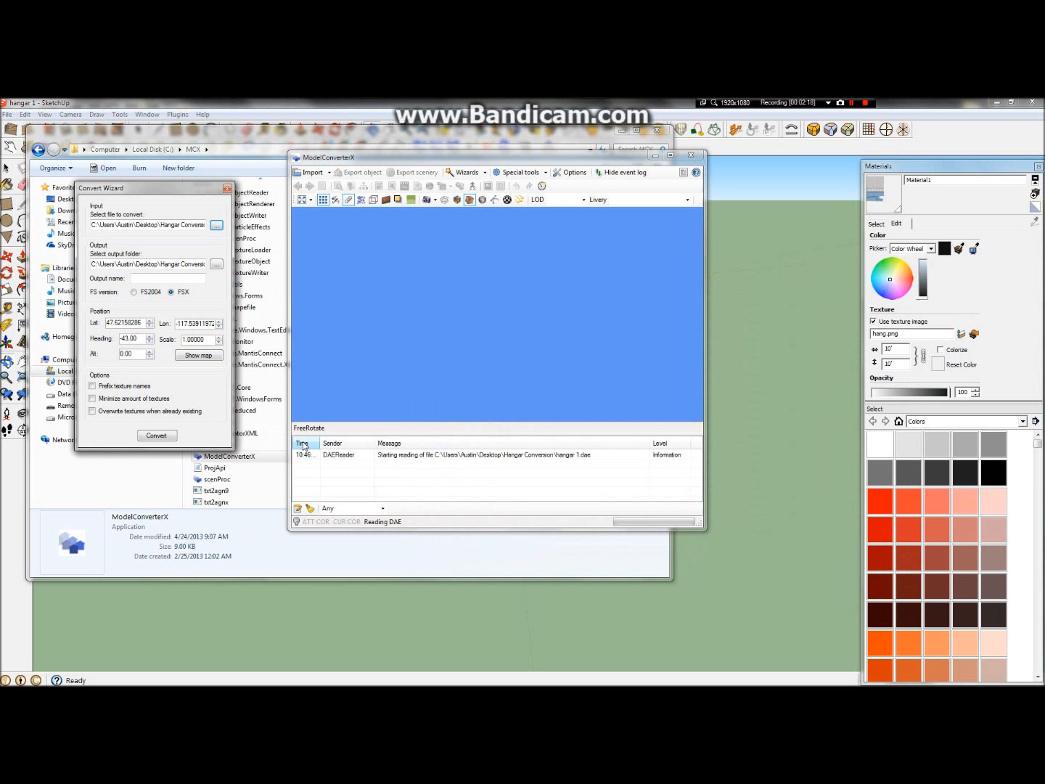
Examine the imported hangar's walls and textures in the model preview from several angles and distances
{"action": "left_click_drag", "start_coordinate": [603, 360], "coordinate": [396, 350]}
{"action": "scroll", "coordinate": [395, 350], "scroll_direction": "up", "scroll_amount": 5}
{"action": "left_click_drag", "start_coordinate": [625, 357], "coordinate": [379, 359]}
{"action": "scroll", "coordinate": [465, 354], "scroll_direction": "down", "scroll_amount": 5}
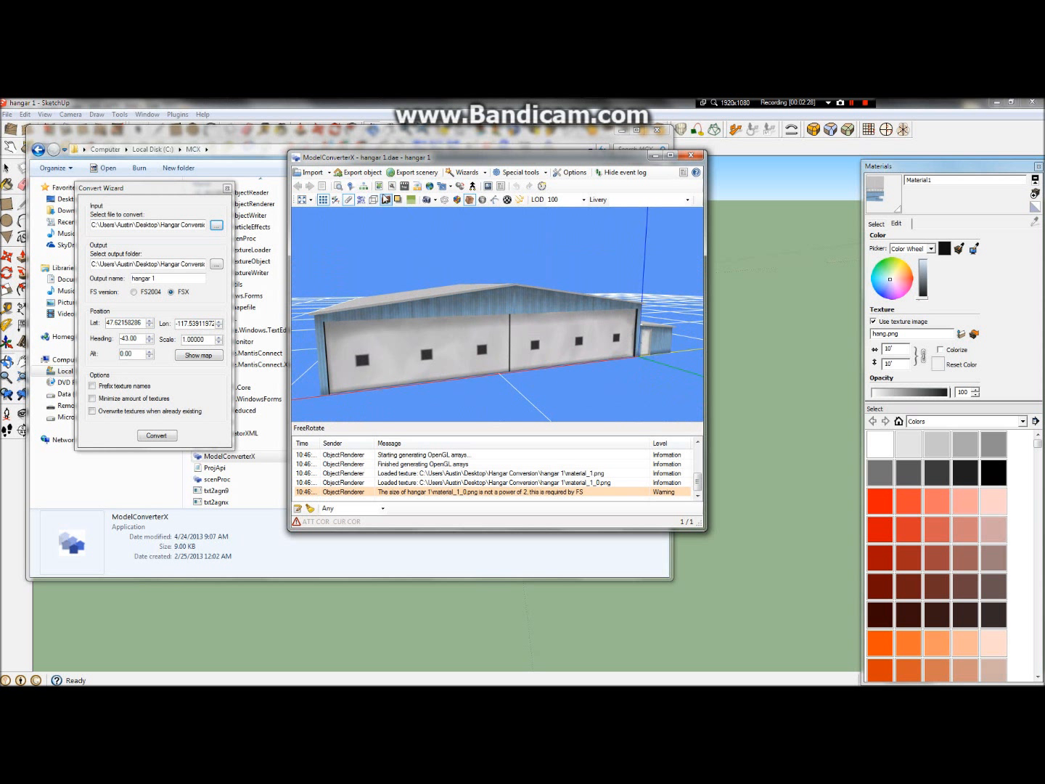
Open the Material Editor and examine the hangar's materials, including material_1, material_1_0 and colorFFFFFFFF, against the preview
{"action": "left_click", "coordinate": [378, 186]}
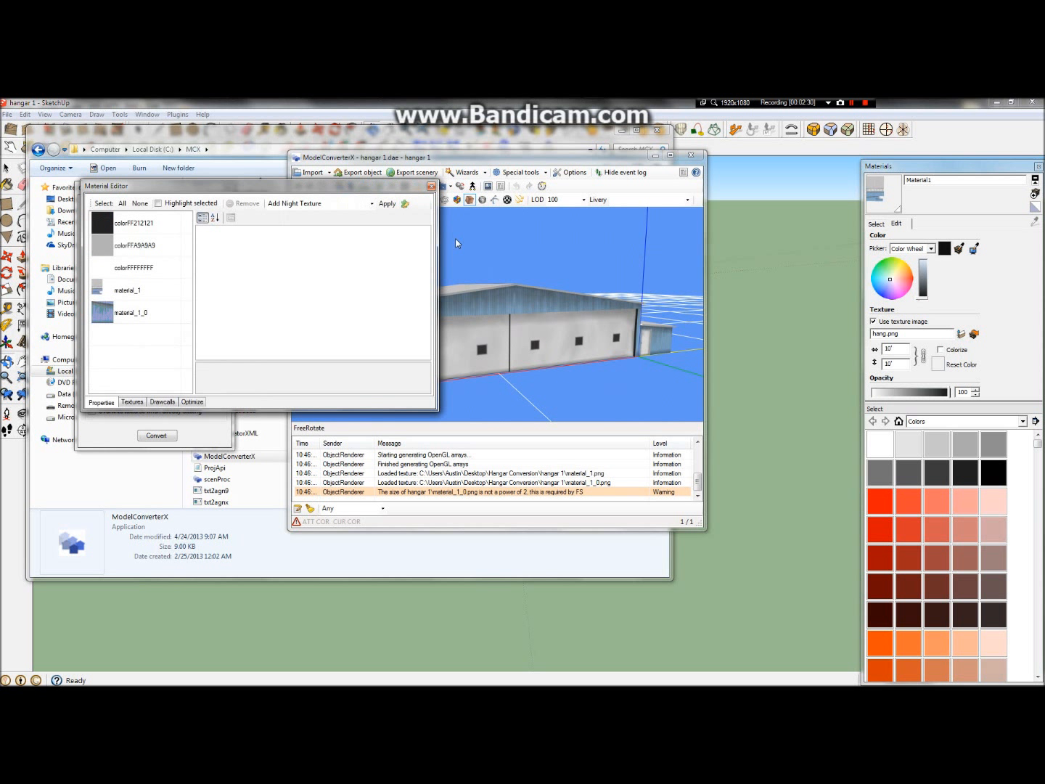
{"action": "left_click_drag", "start_coordinate": [483, 300], "coordinate": [630, 299]}
{"action": "left_click", "coordinate": [180, 296]}
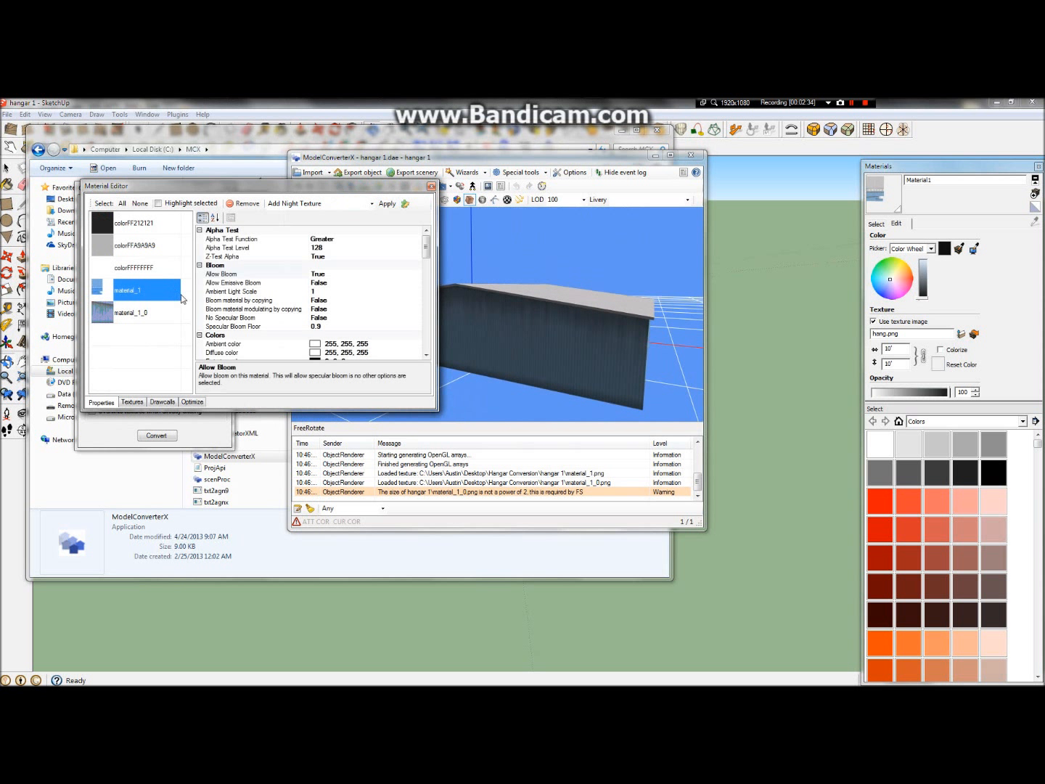
{"action": "left_click_drag", "start_coordinate": [631, 382], "coordinate": [572, 373]}
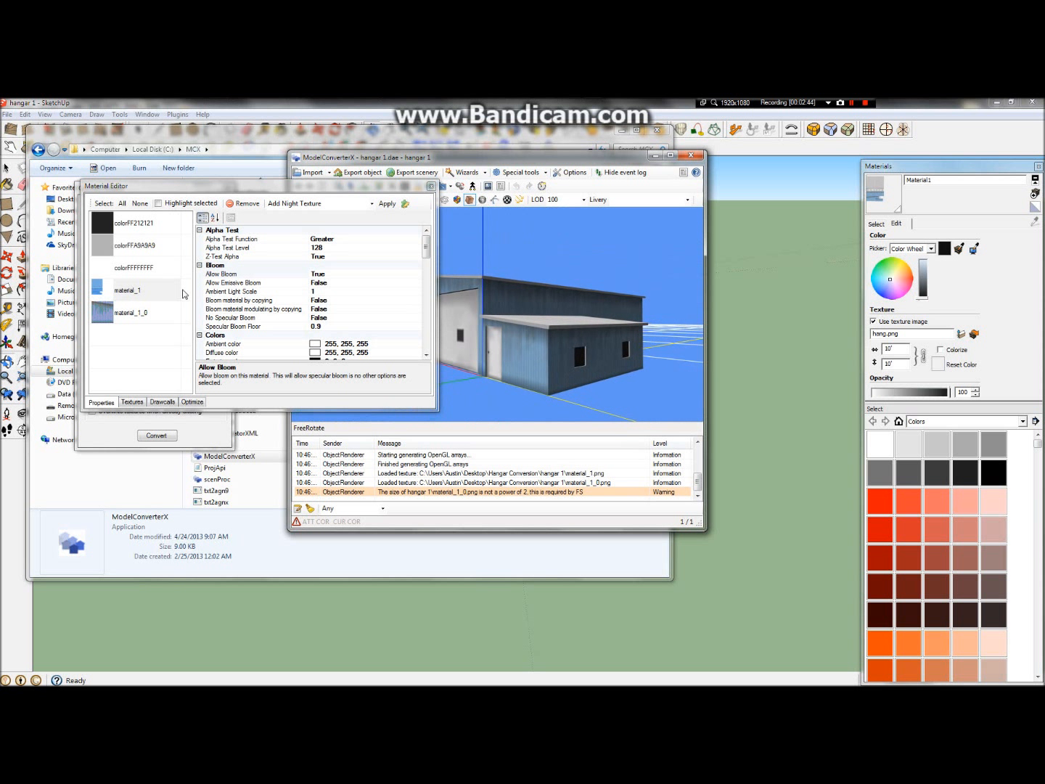
{"action": "left_click", "coordinate": [126, 293]}
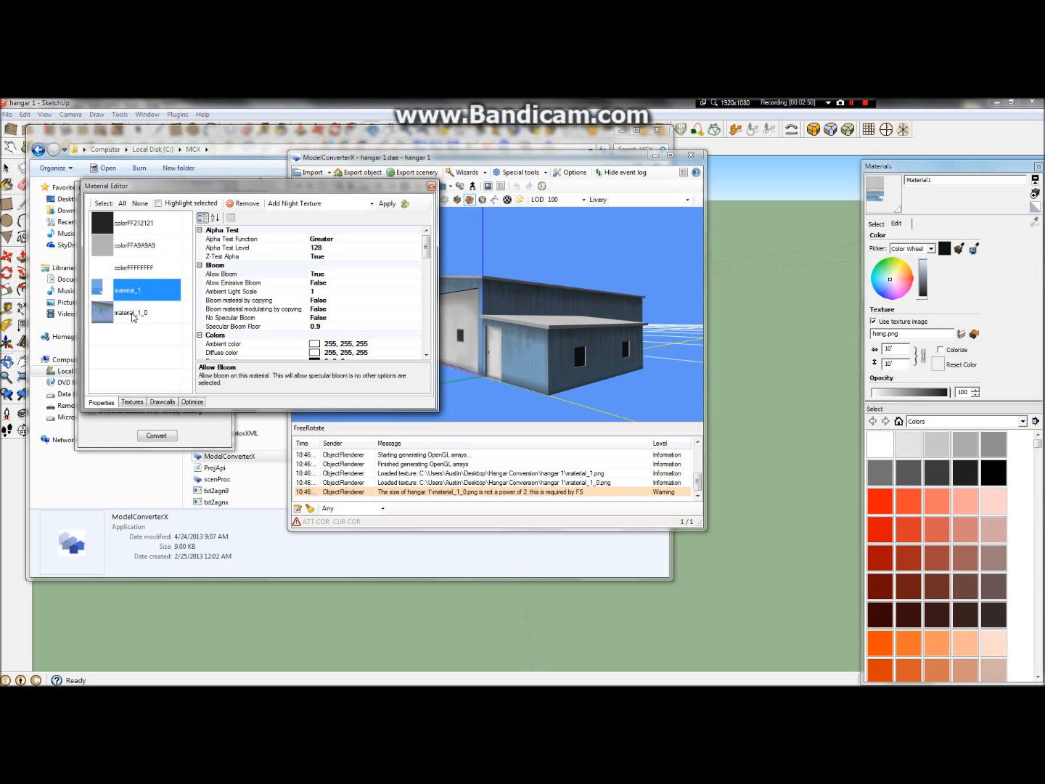
{"action": "left_click", "coordinate": [134, 316]}
{"action": "left_click", "coordinate": [139, 344]}
{"action": "left_click", "coordinate": [142, 319]}
{"action": "left_click", "coordinate": [129, 279]}
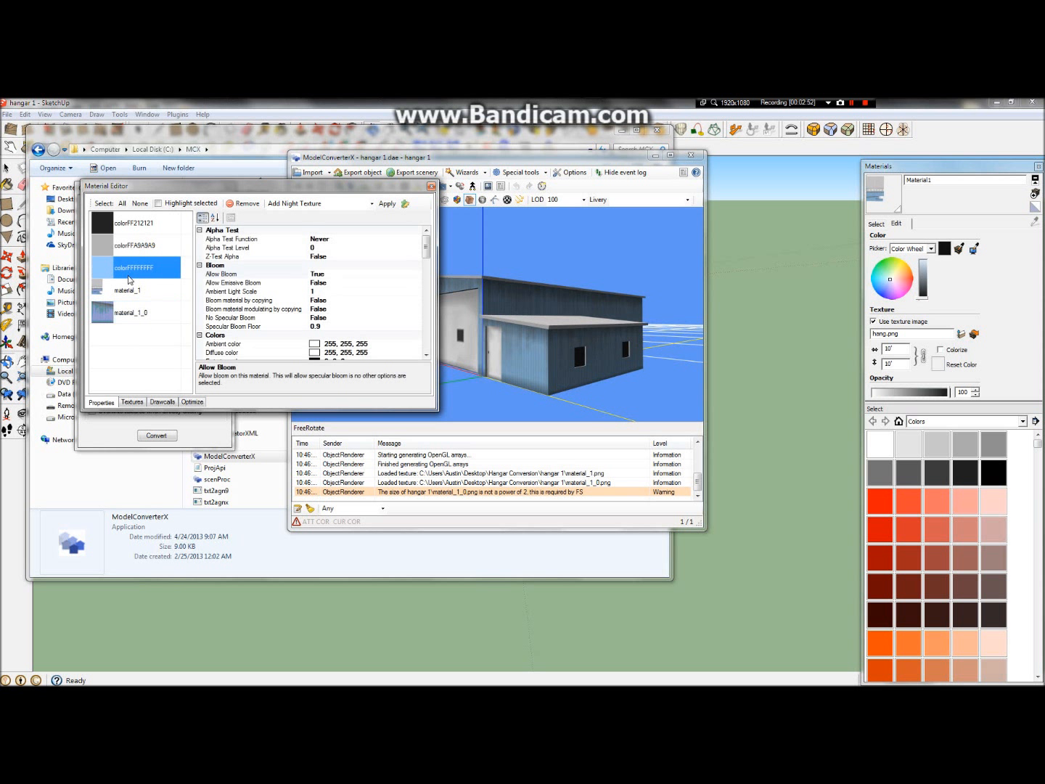
{"action": "left_click", "coordinate": [137, 300]}
{"action": "left_click", "coordinate": [140, 317]}
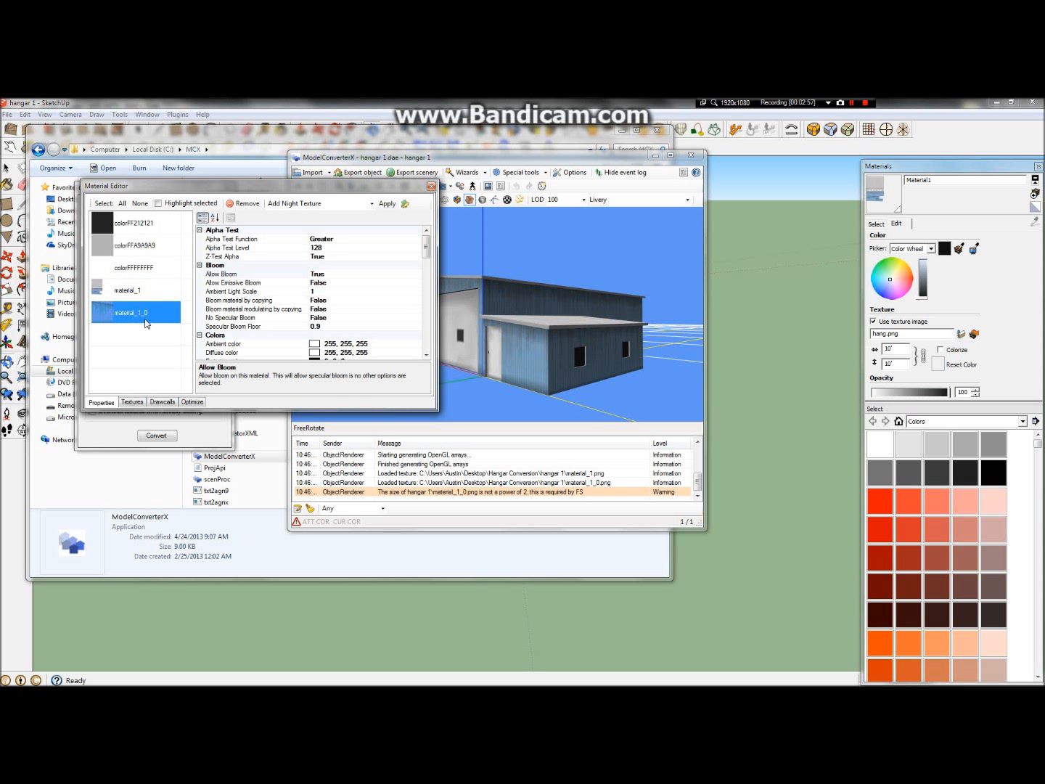
{"action": "left_click", "coordinate": [141, 343]}
{"action": "left_click", "coordinate": [143, 323]}
Turn on highlighting of selected materials and examine which hangar faces use material_1 and material_1_0
{"action": "left_click", "coordinate": [193, 206]}
{"action": "left_click_drag", "start_coordinate": [506, 358], "coordinate": [590, 340]}
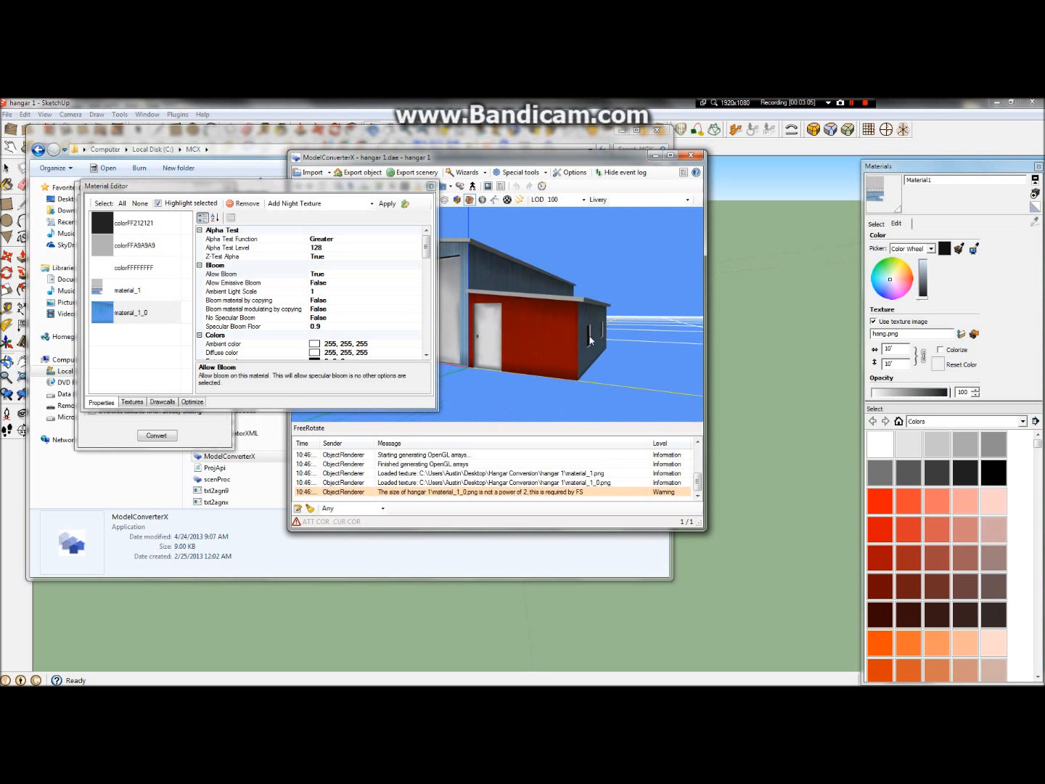
{"action": "left_click", "coordinate": [153, 290]}
{"action": "left_click", "coordinate": [154, 317]}
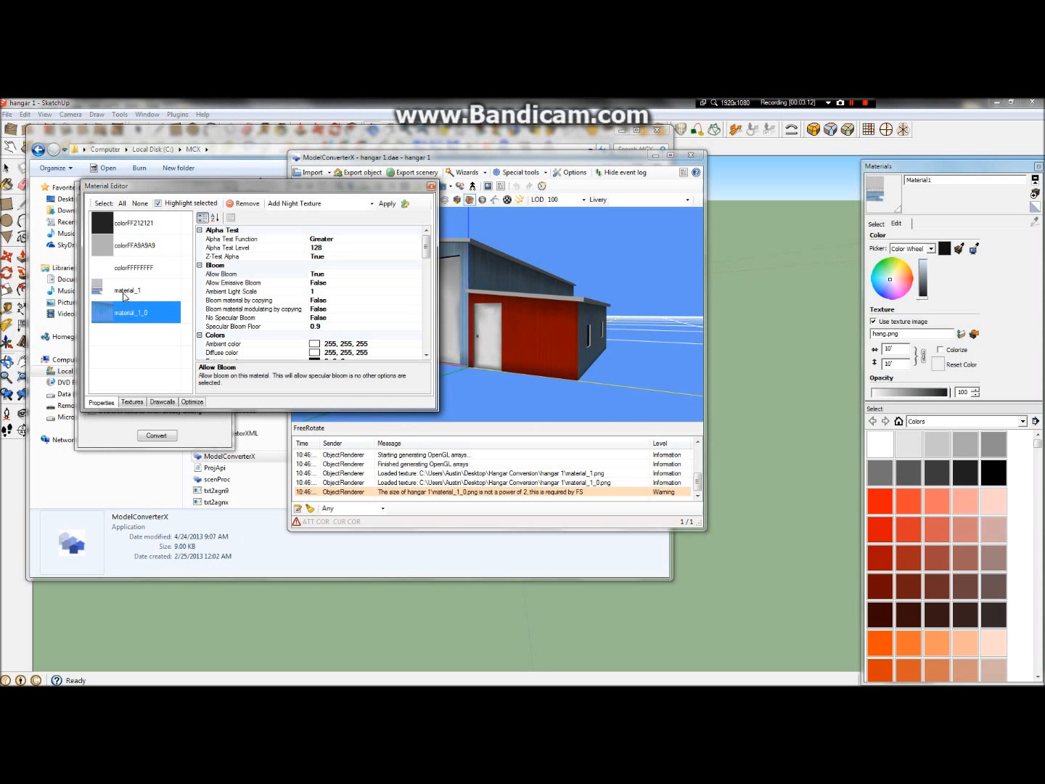
Switch to SketchUp and reposition the blue siding texture on the annex's front wall by shifting its lower outer corner pin slightly
{"action": "left_click", "coordinate": [760, 300]}
{"action": "scroll", "coordinate": [711, 336], "scroll_direction": "up", "scroll_amount": 5}
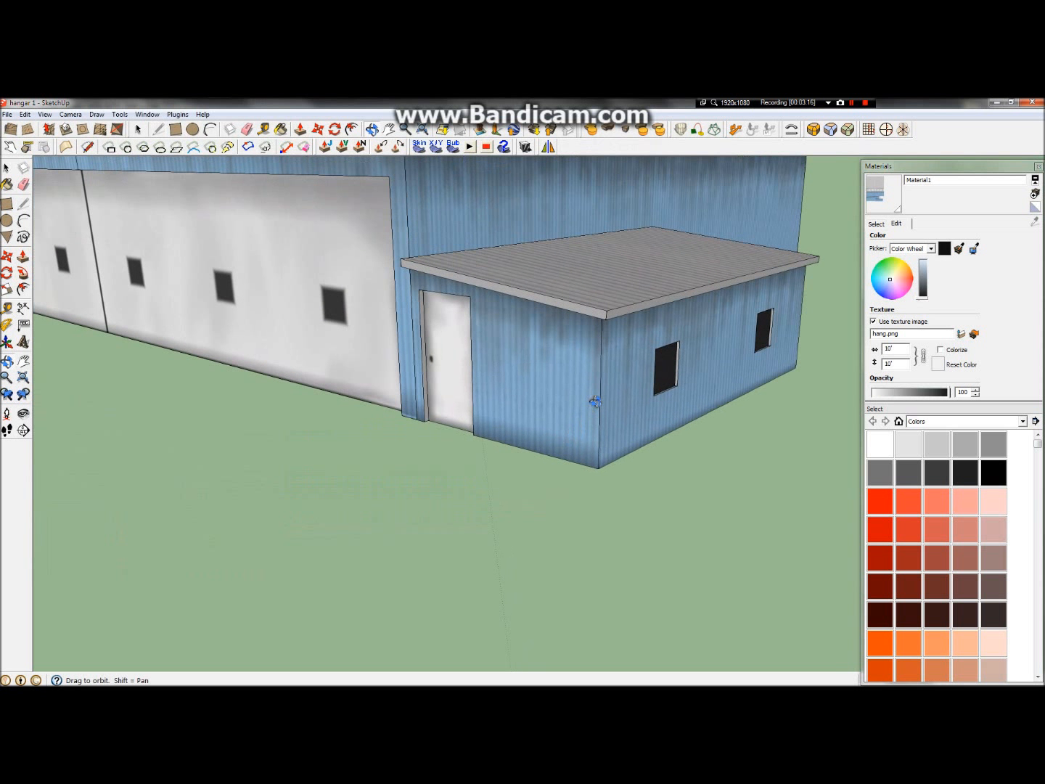
{"action": "left_click_drag", "start_coordinate": [558, 392], "coordinate": [708, 376]}
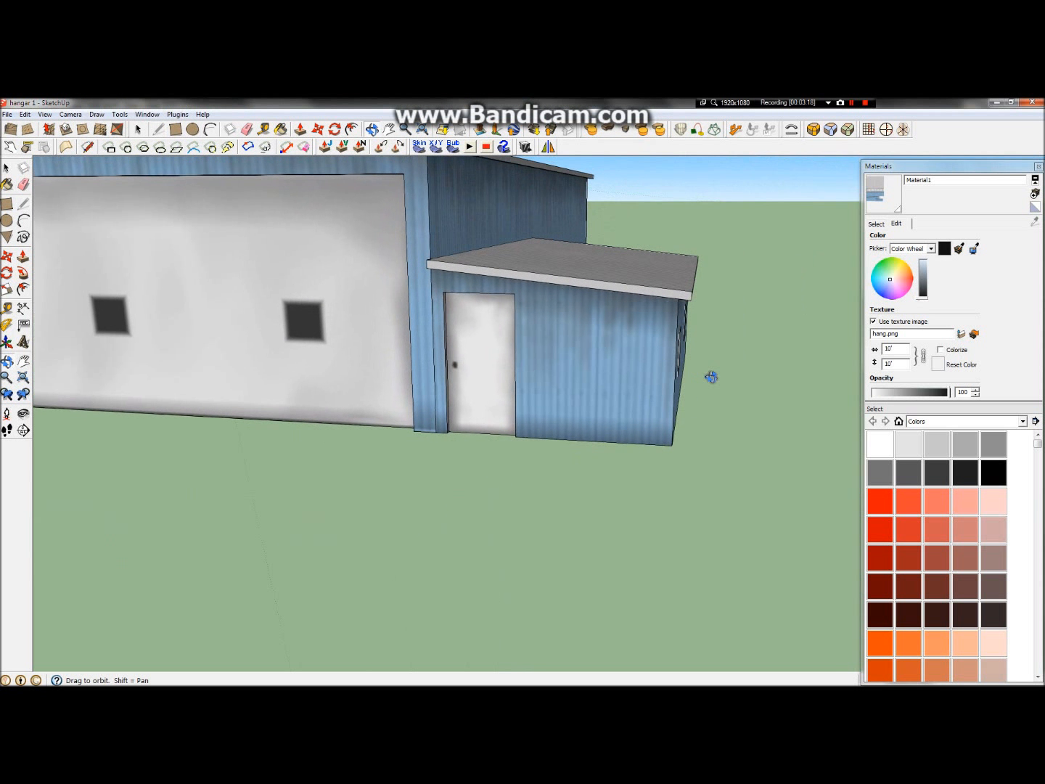
{"action": "left_click", "coordinate": [7, 168]}
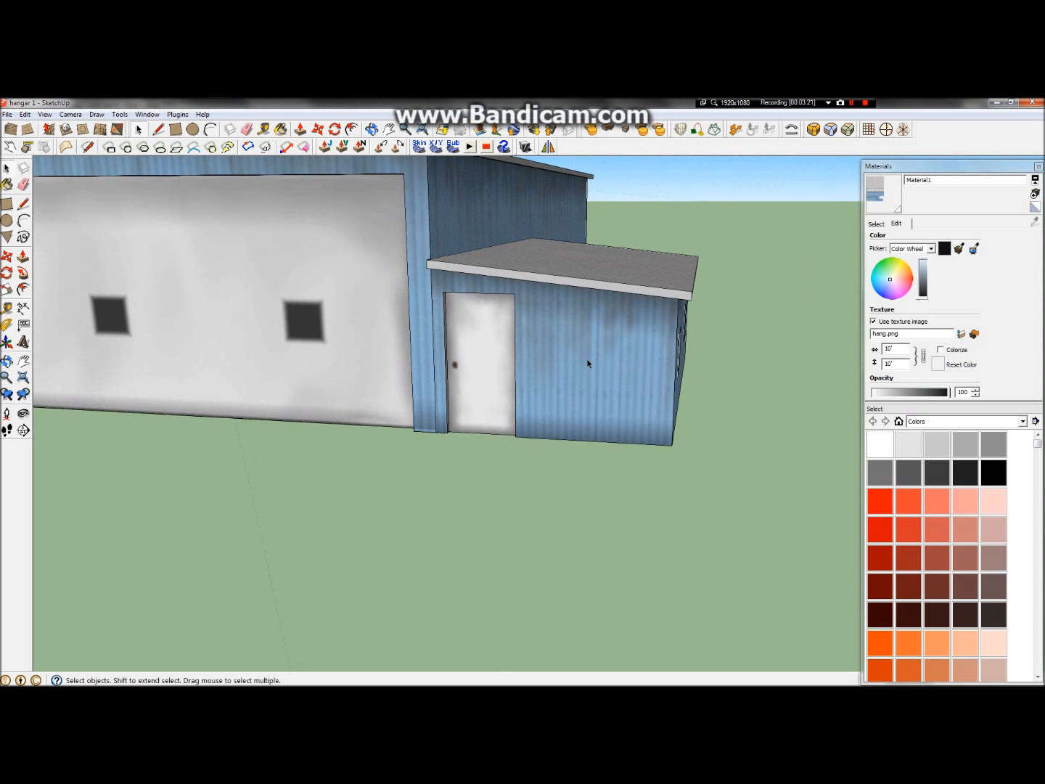
{"action": "left_click", "coordinate": [616, 333]}
{"action": "right_click", "coordinate": [573, 338]}
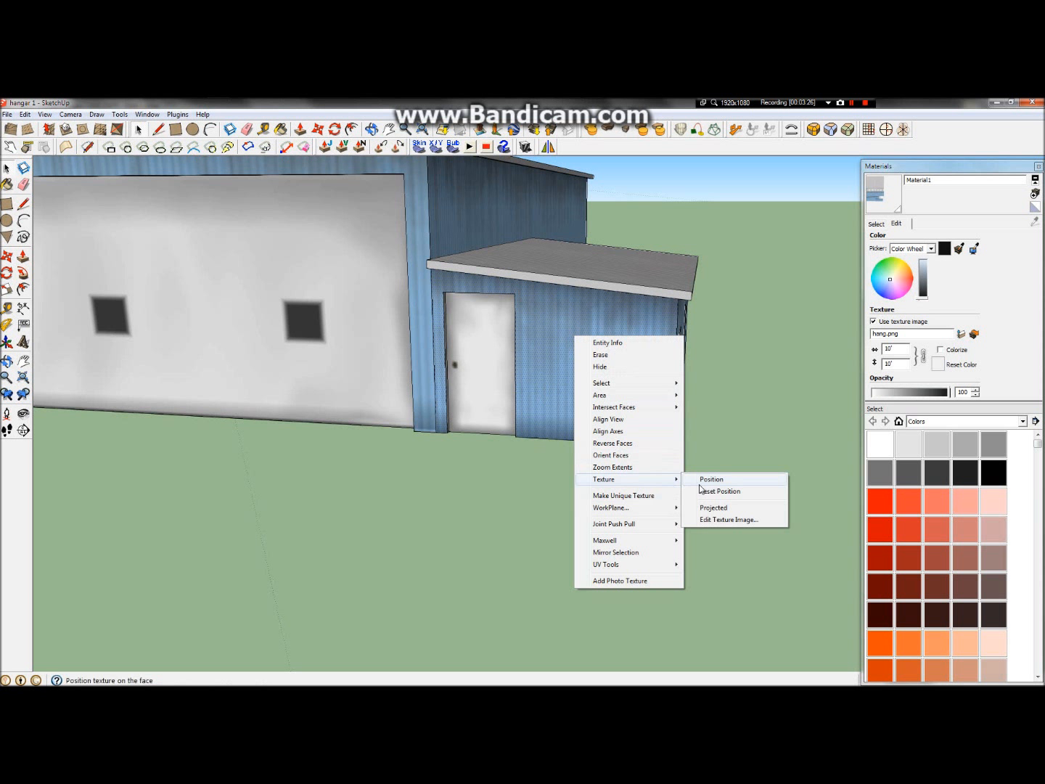
{"action": "left_click", "coordinate": [702, 480]}
{"action": "scroll", "coordinate": [579, 433], "scroll_direction": "down", "scroll_amount": 3}
{"action": "scroll", "coordinate": [578, 433], "scroll_direction": "down", "scroll_amount": 1}
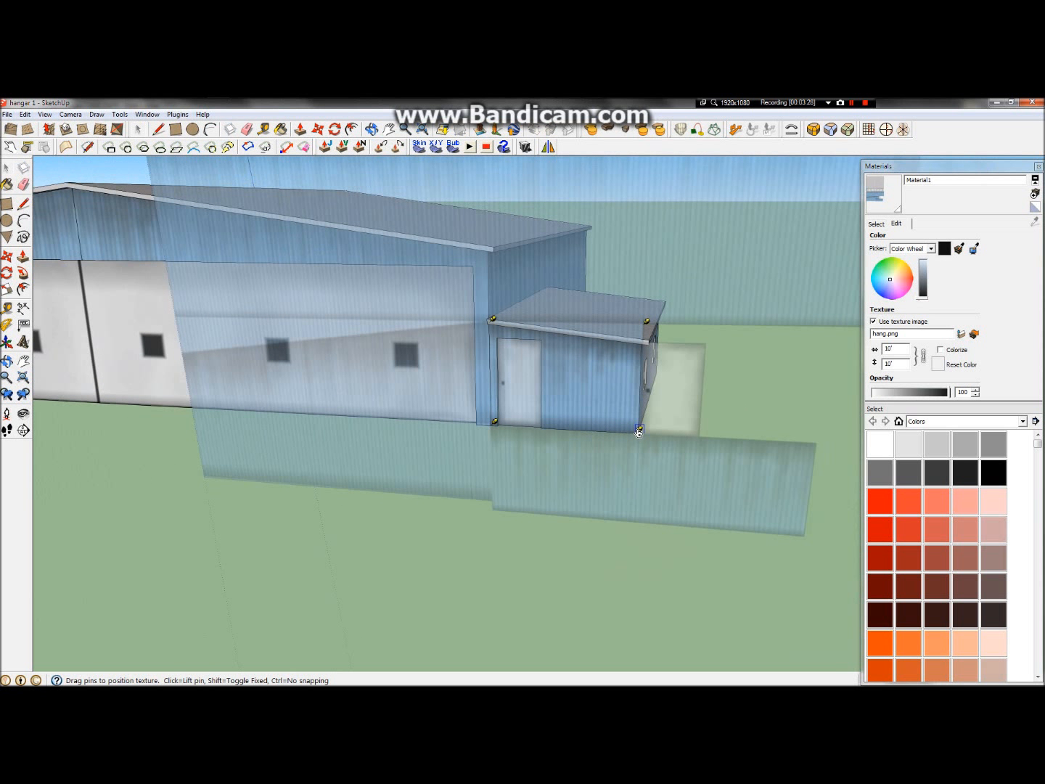
{"action": "mouse_move", "coordinate": [637, 431]}
{"action": "left_mouse_down"}
{"action": "mouse_move", "coordinate": [648, 450]}
{"action": "mouse_move", "coordinate": [643, 431]}
{"action": "left_mouse_up"}
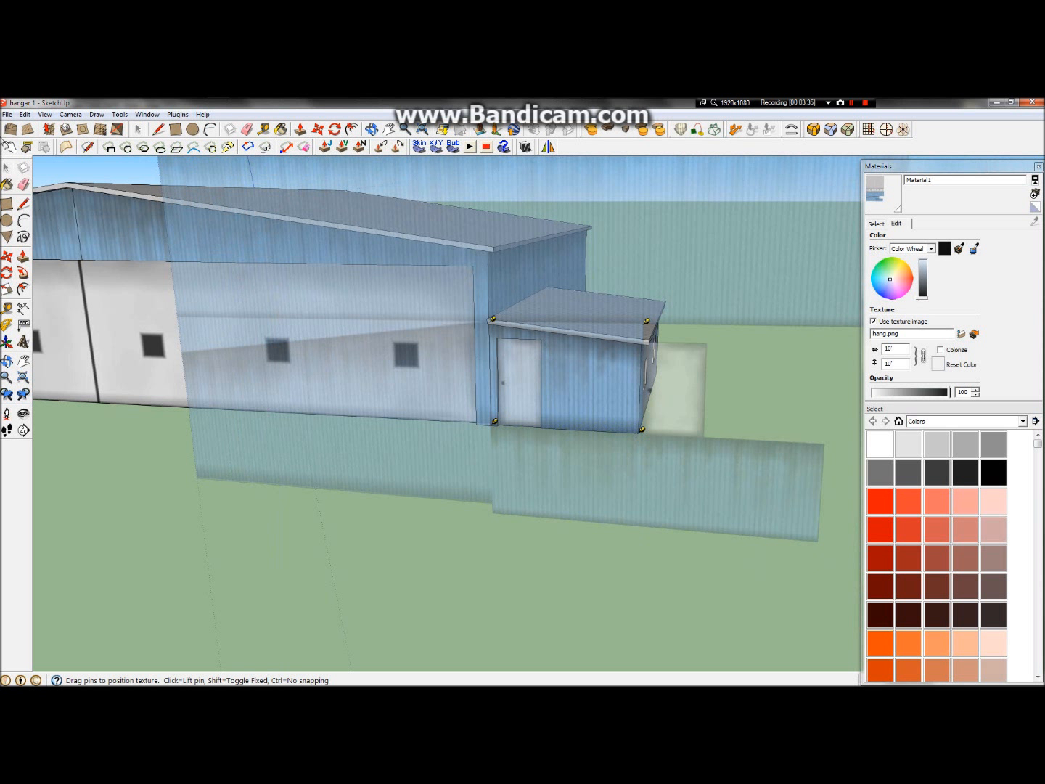
Export the model as a COLLADA file over hangar 1.dae in the Hangar Conversion folder
{"action": "left_click", "coordinate": [7, 114]}
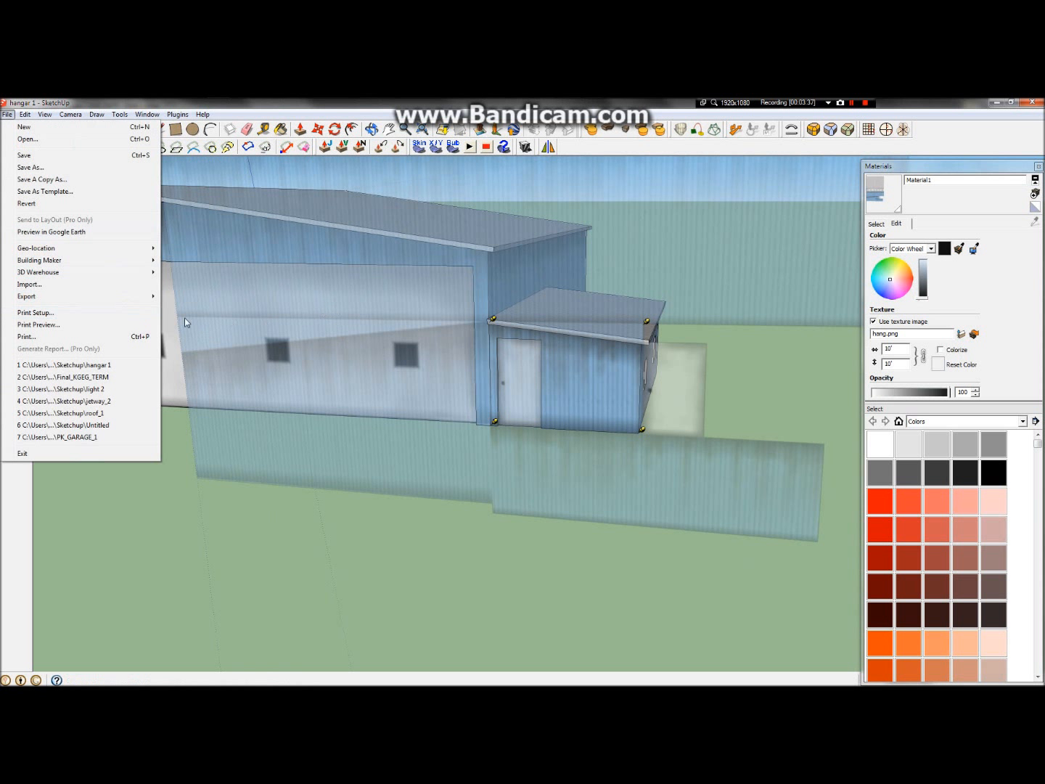
{"action": "mouse_move", "coordinate": [134, 300]}
{"action": "left_click", "coordinate": [193, 297]}
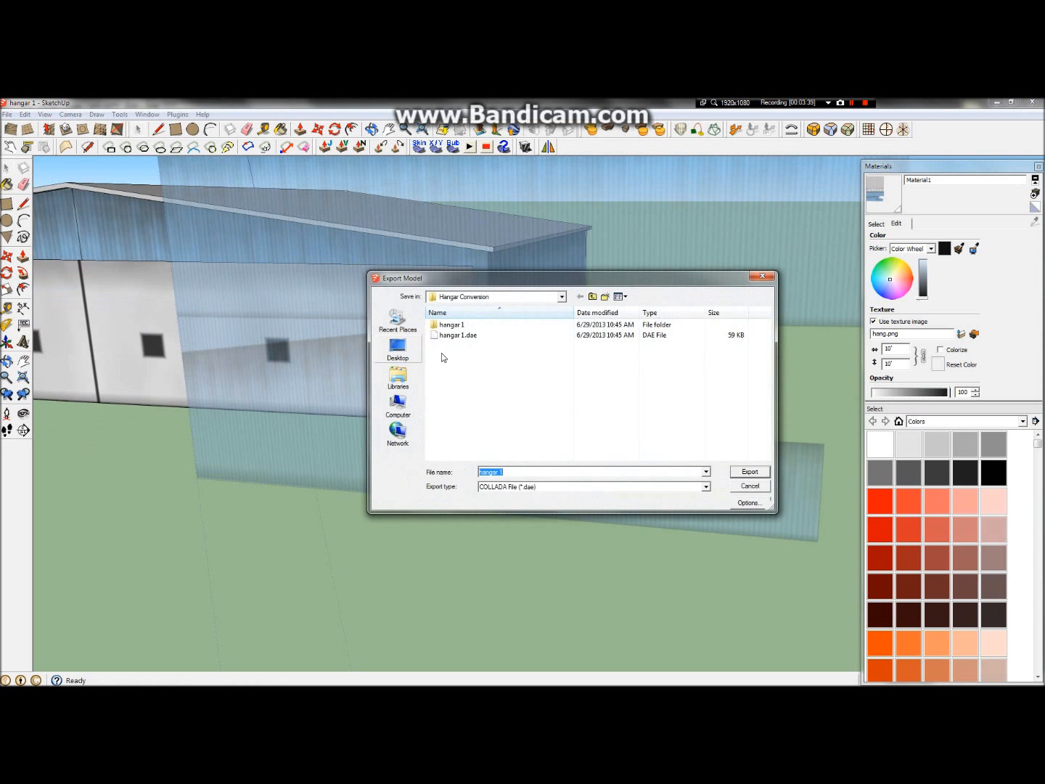
{"action": "left_click", "coordinate": [485, 339]}
{"action": "left_click", "coordinate": [749, 472]}
{"action": "key", "text": "Return"}
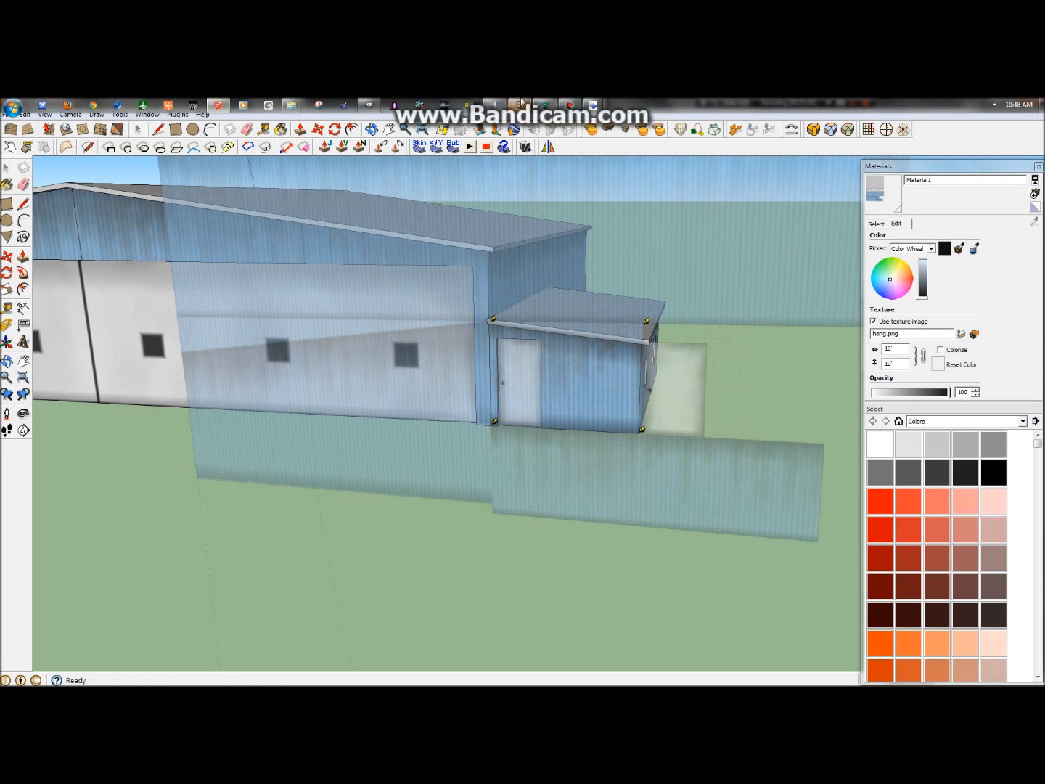
Switch to ModelConverterX's Convert Wizard and reload hangar 1.dae from the desktop's Hangar Conversion folder
{"action": "mouse_move", "coordinate": [593, 106]}
{"action": "left_click", "coordinate": [597, 160]}
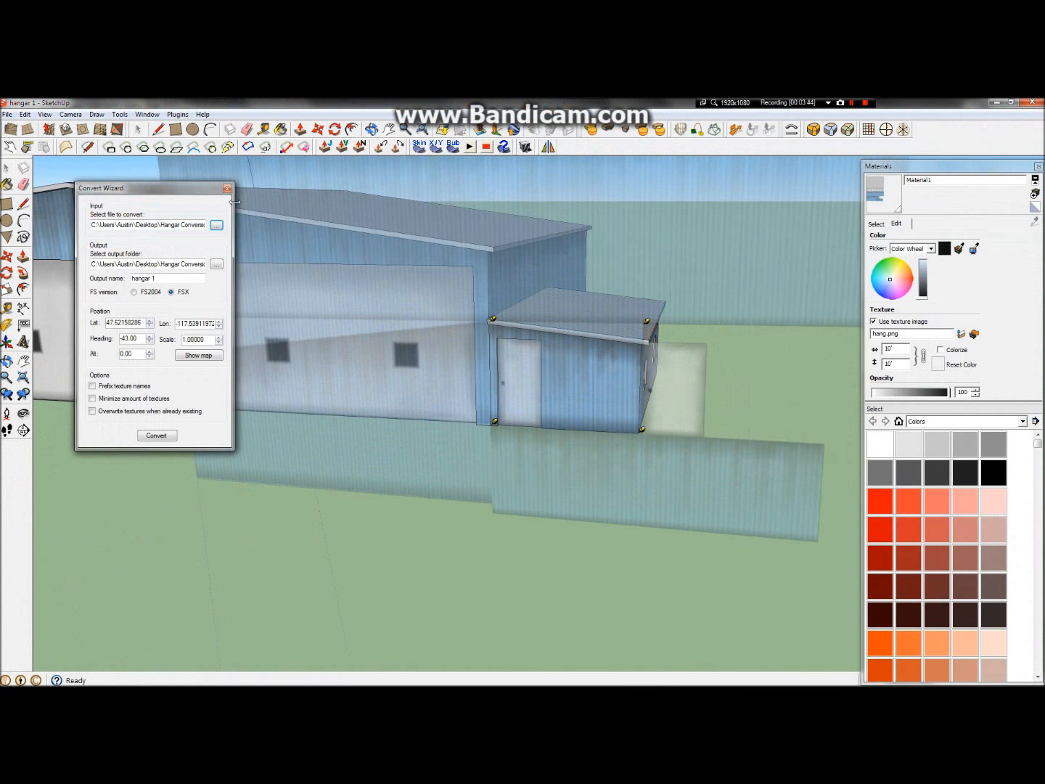
{"action": "left_click", "coordinate": [221, 227]}
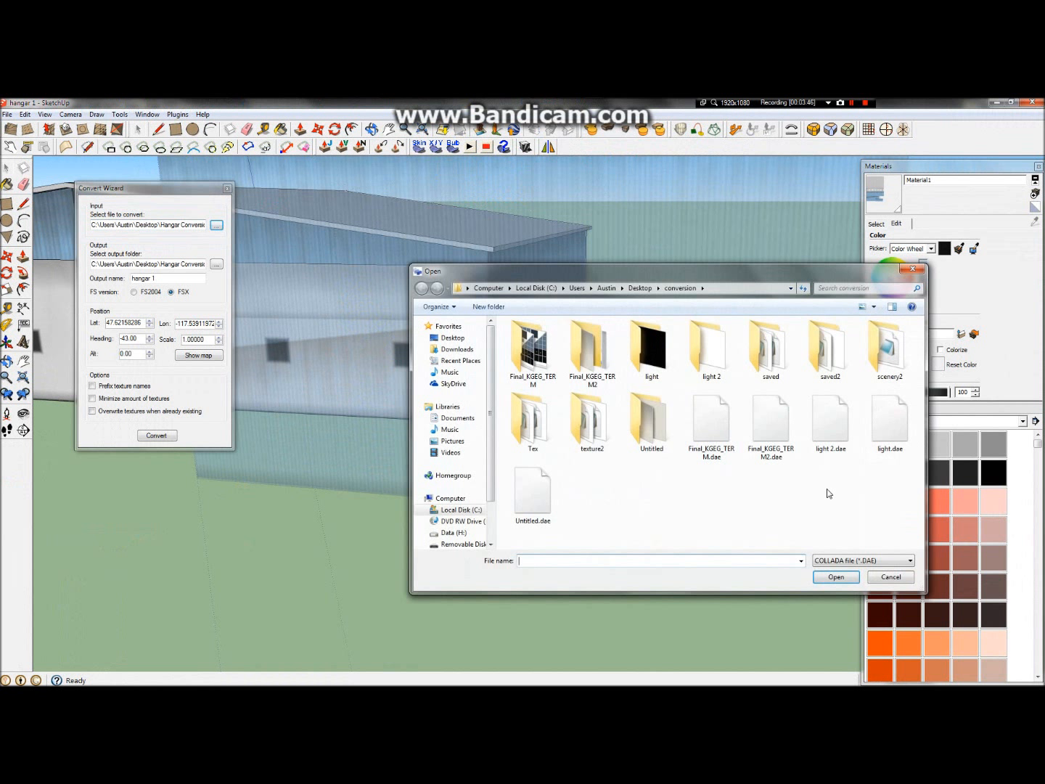
{"action": "left_click", "coordinate": [454, 337]}
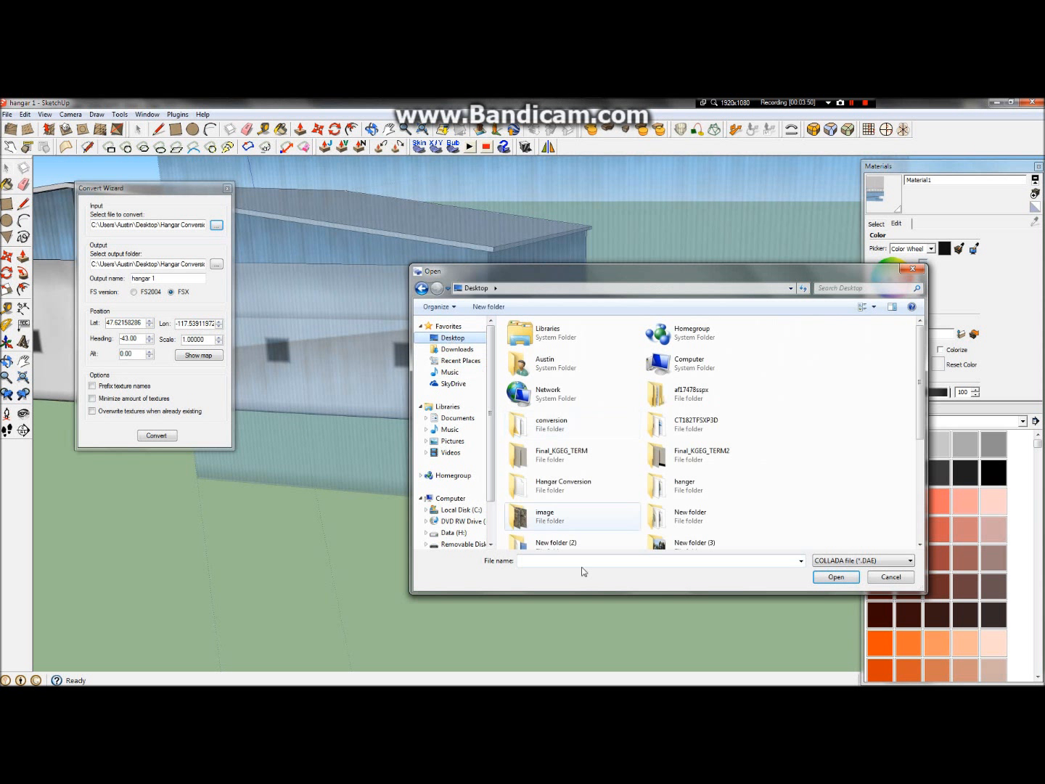
{"action": "double_click", "coordinate": [570, 485]}
{"action": "double_click", "coordinate": [559, 352]}
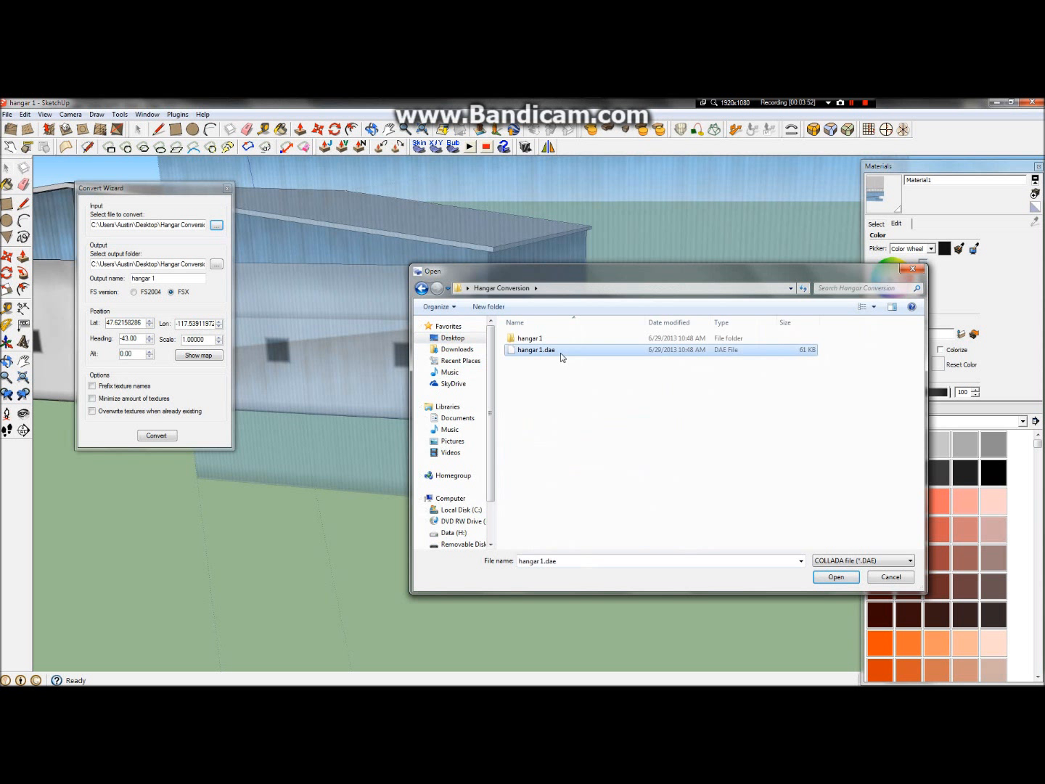
Bring up the ModelConverterX preview and examine which hangar faces use material_1_0 and material_1_1 from several angles
{"action": "mouse_move", "coordinate": [367, 103]}
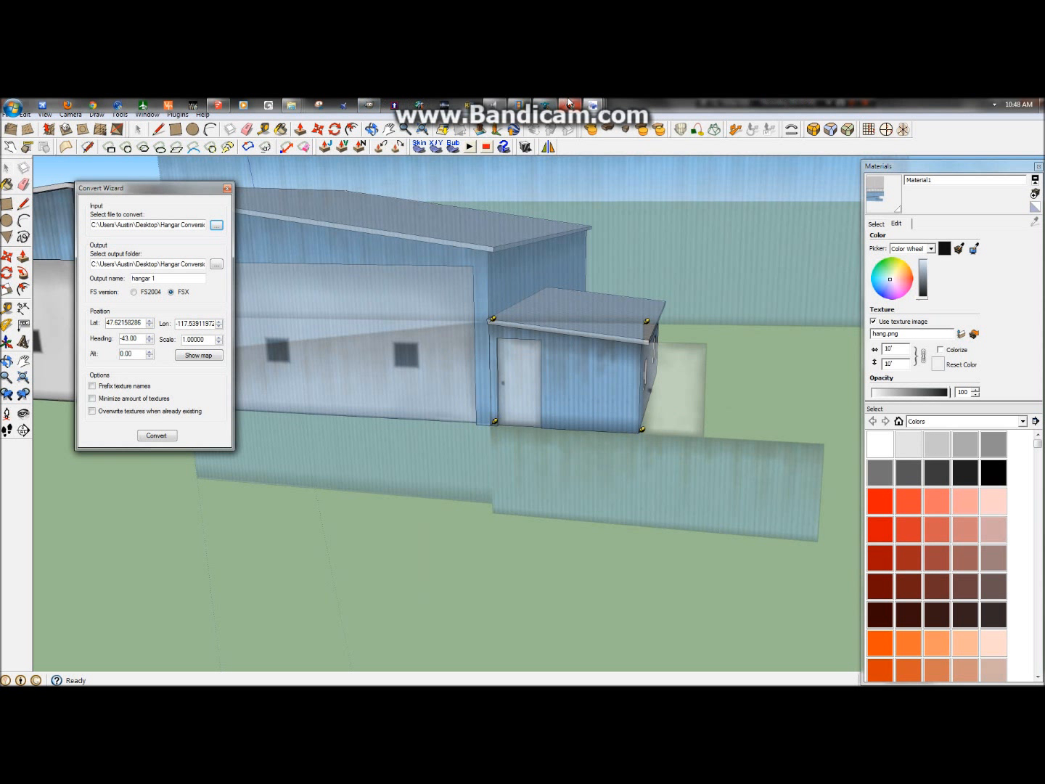
{"action": "mouse_move", "coordinate": [593, 105]}
{"action": "left_click", "coordinate": [519, 155]}
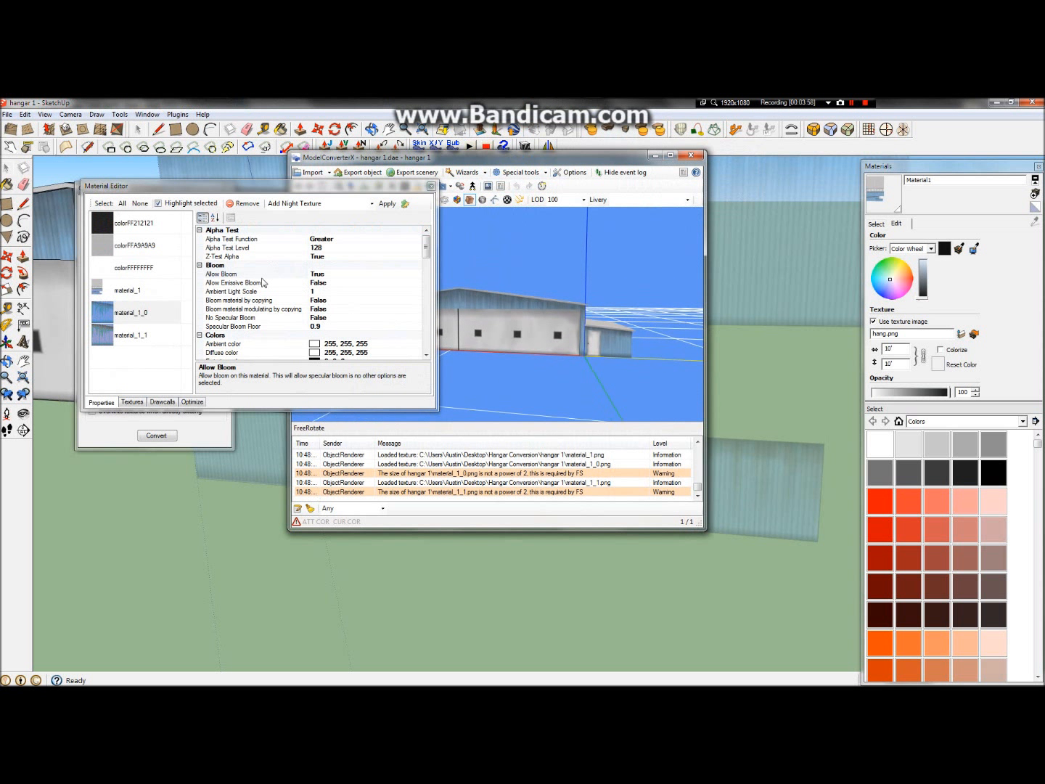
{"action": "left_click", "coordinate": [136, 337]}
{"action": "left_click", "coordinate": [138, 322]}
{"action": "left_click", "coordinate": [139, 336]}
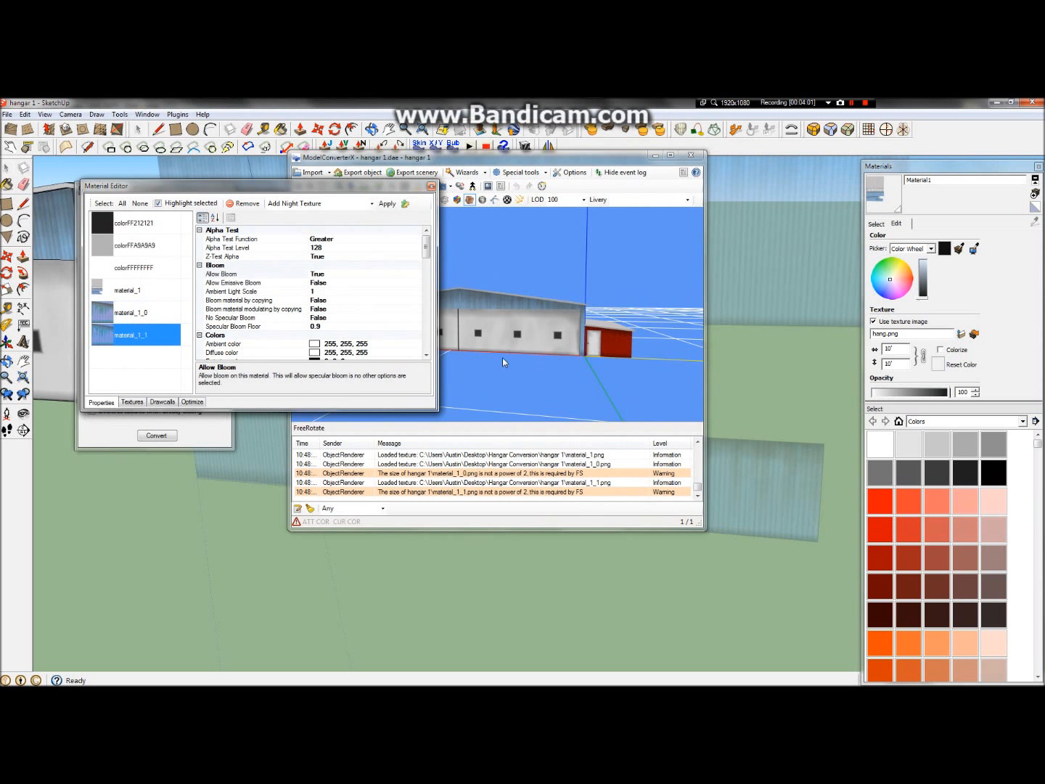
{"action": "left_click", "coordinate": [491, 353]}
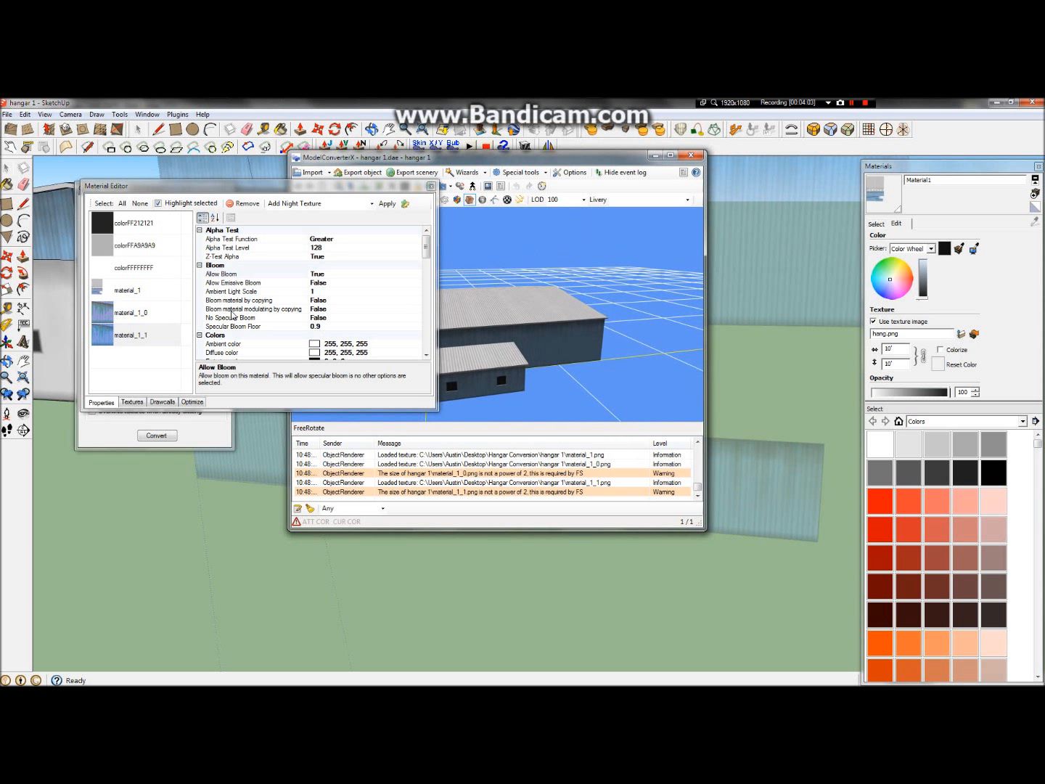
{"action": "left_click", "coordinate": [138, 313]}
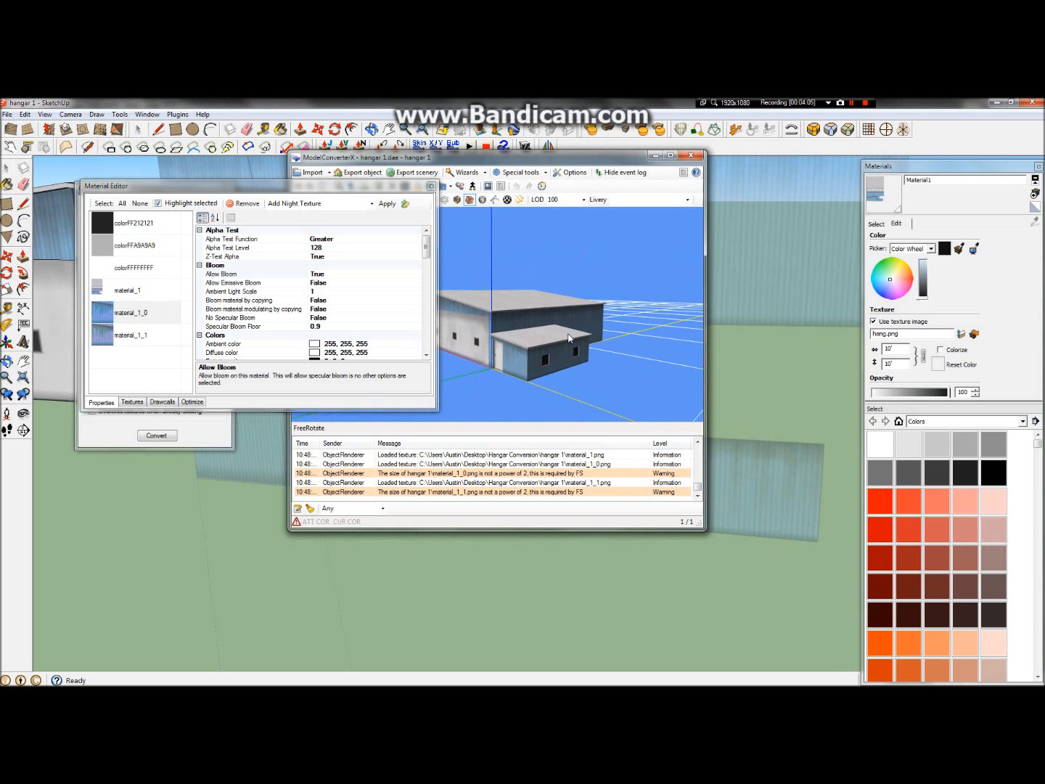
{"action": "scroll", "coordinate": [562, 276], "scroll_direction": "up", "scroll_amount": 3}
{"action": "left_click_drag", "start_coordinate": [560, 272], "coordinate": [490, 338]}
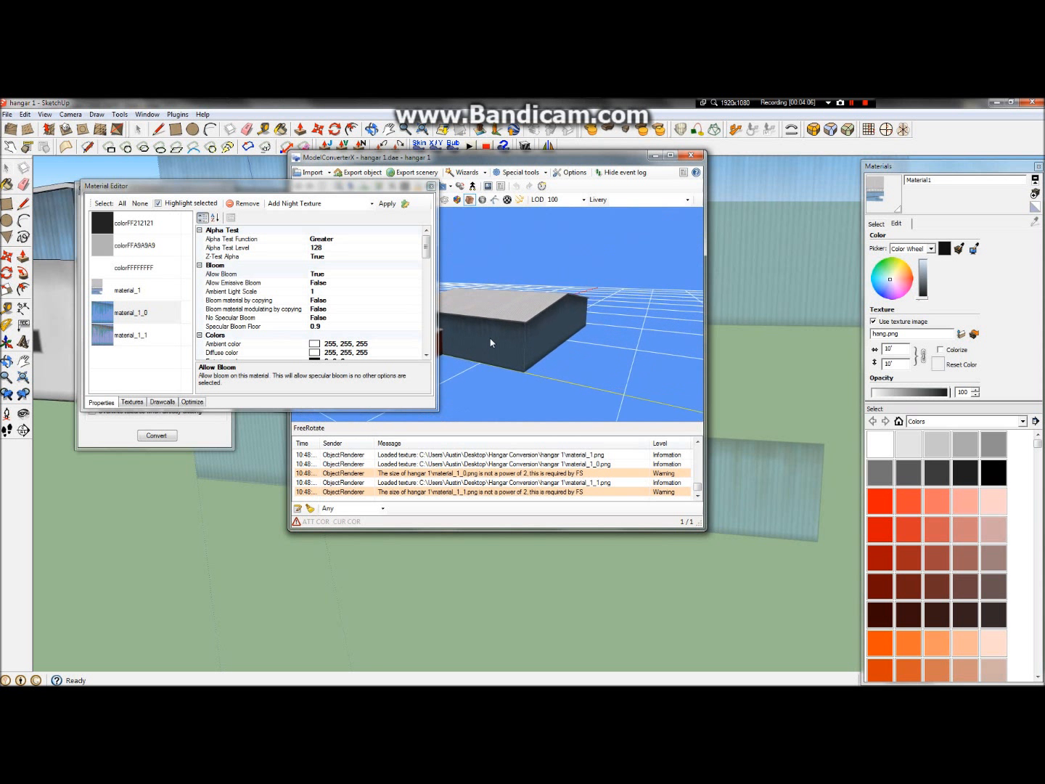
{"action": "left_click", "coordinate": [120, 323]}
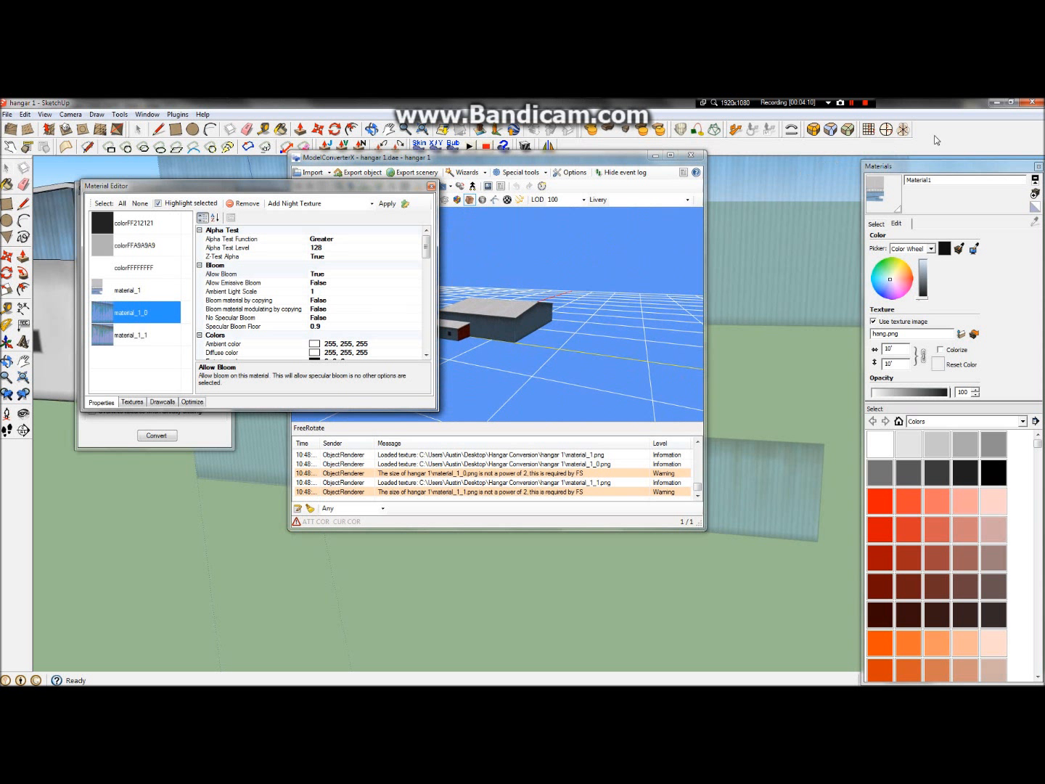
Back in SketchUp, reposition the annex front wall's siding texture by moving its lower outer corner pin slightly below the wall
{"action": "left_click", "coordinate": [936, 141]}
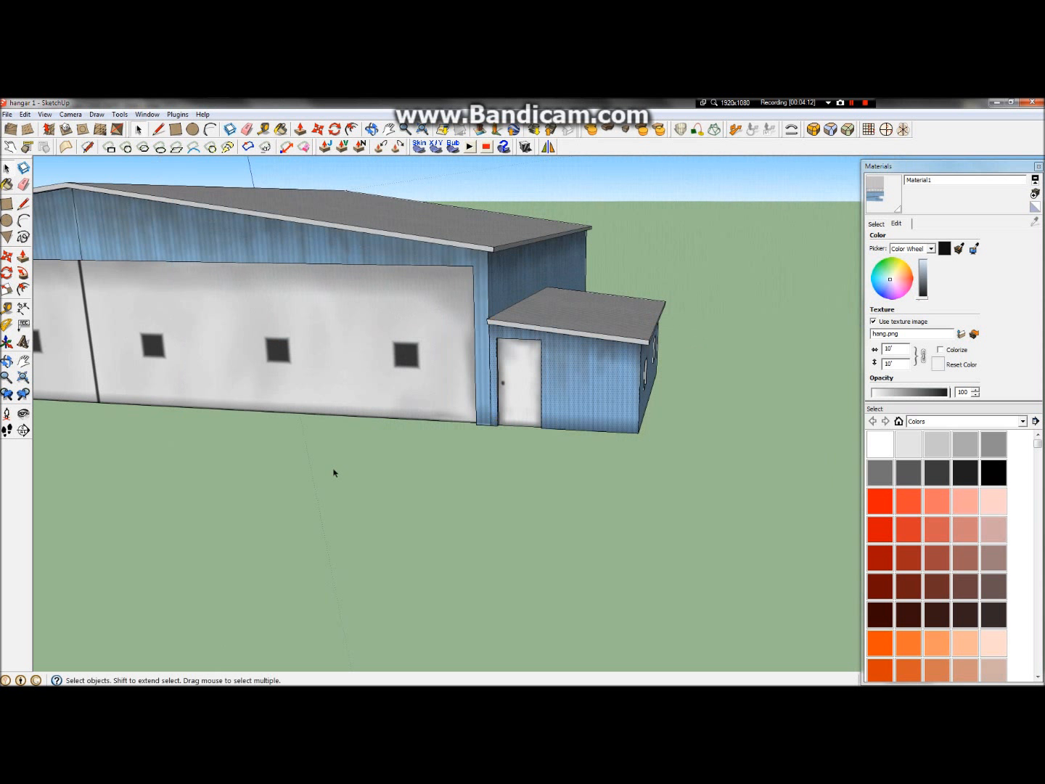
{"action": "right_click", "coordinate": [587, 382]}
{"action": "mouse_move", "coordinate": [657, 531]}
{"action": "left_click", "coordinate": [715, 527]}
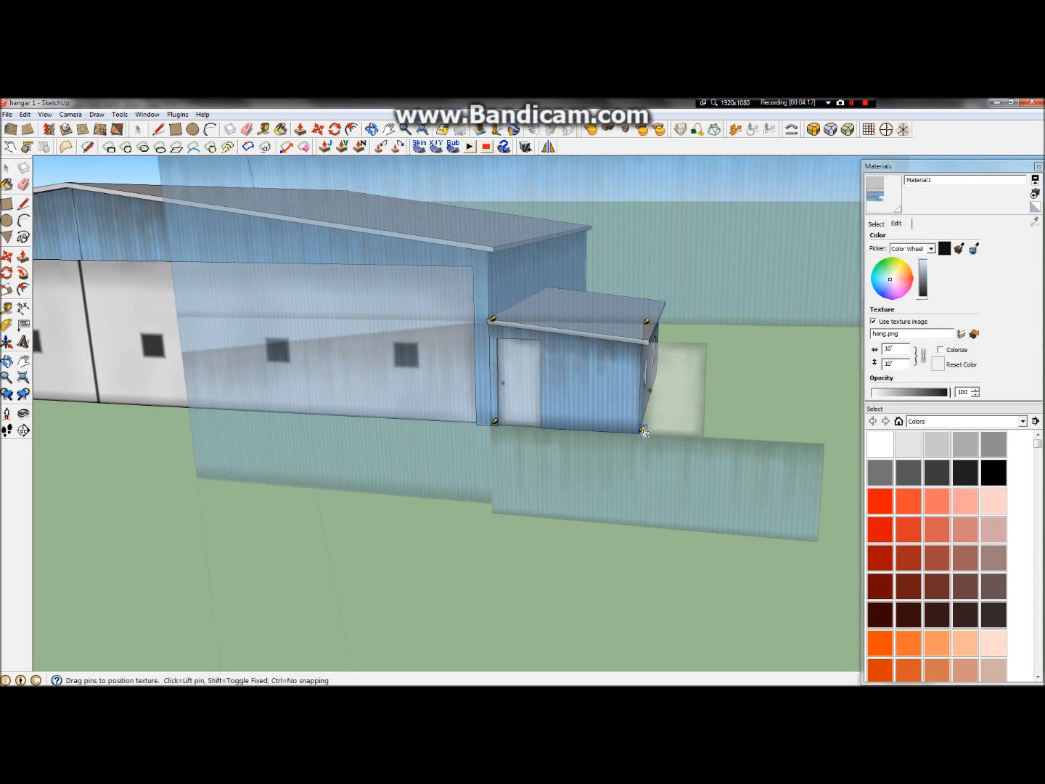
{"action": "left_click", "coordinate": [647, 454]}
{"action": "mouse_move", "coordinate": [648, 454]}
{"action": "left_mouse_down"}
{"action": "mouse_move", "coordinate": [678, 421]}
{"action": "mouse_move", "coordinate": [649, 453]}
{"action": "left_mouse_up"}
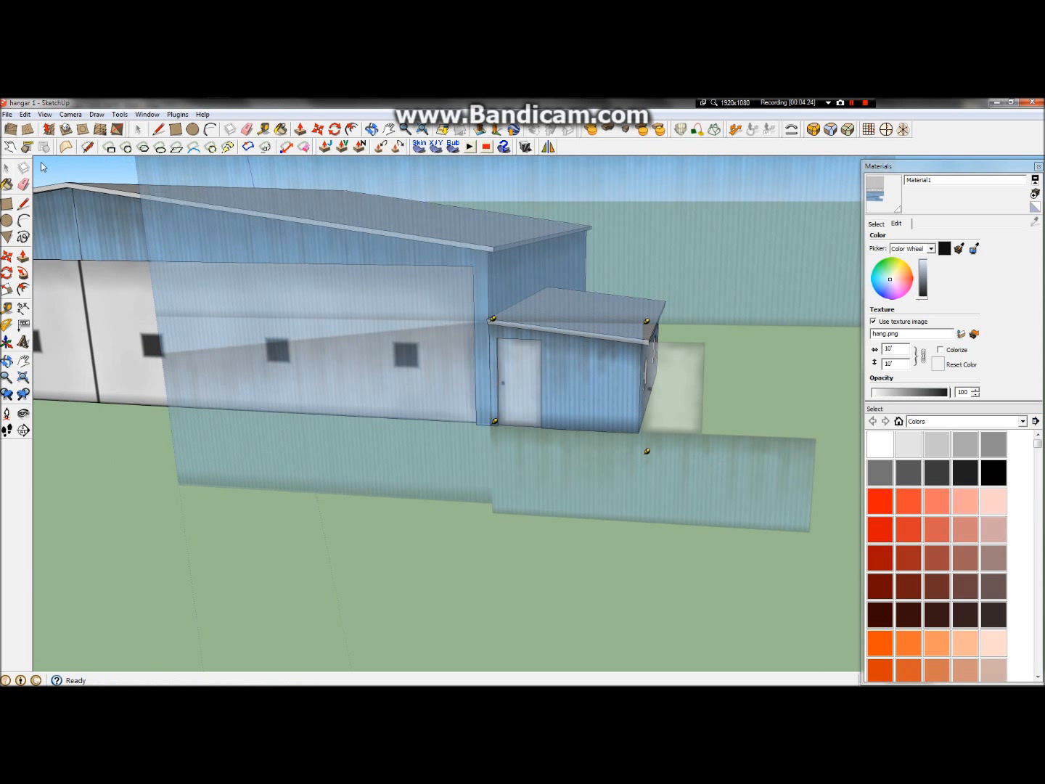
{"action": "left_click", "coordinate": [440, 542]}
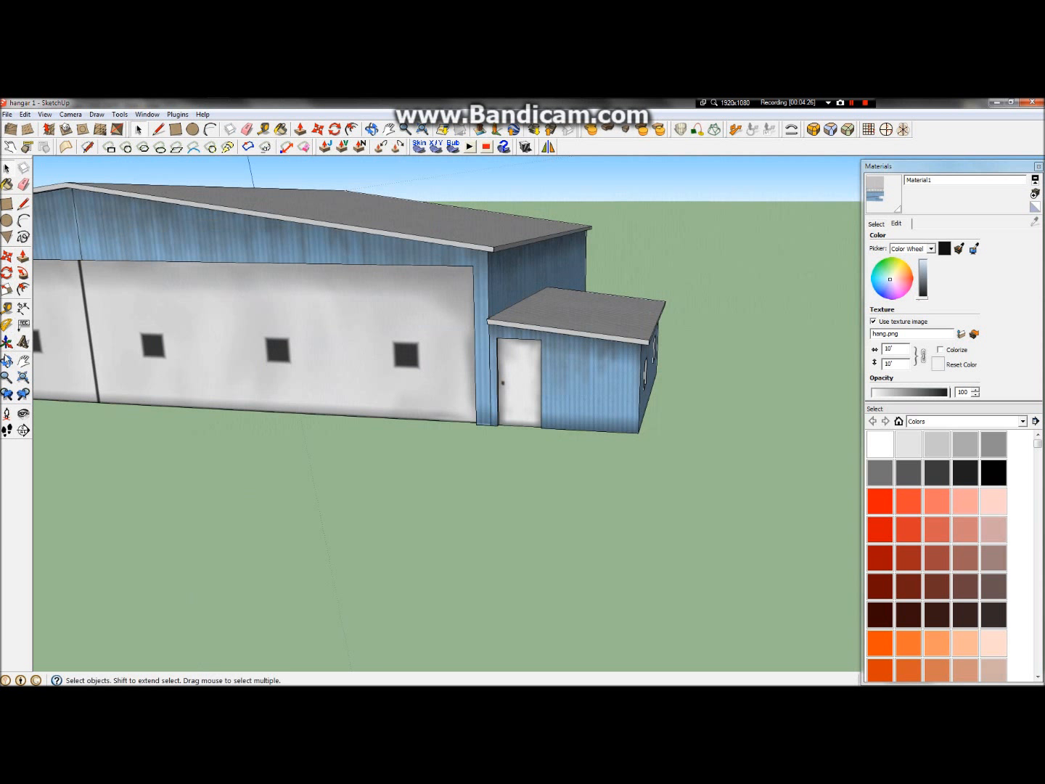
Delete the floor face on the underside of the hangar
{"action": "left_click", "coordinate": [8, 361]}
{"action": "left_click_drag", "start_coordinate": [675, 411], "coordinate": [40, 257]}
{"action": "left_click_drag", "start_coordinate": [791, 348], "coordinate": [401, 262]}
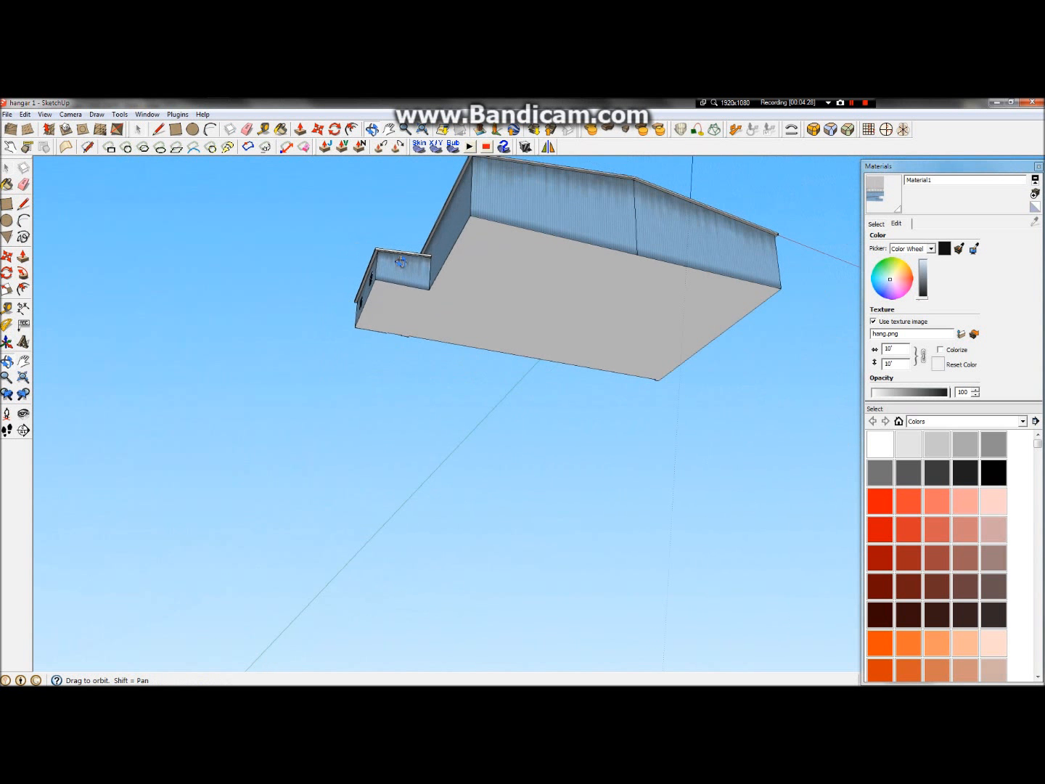
{"action": "key", "text": "space"}
{"action": "left_click", "coordinate": [565, 272]}
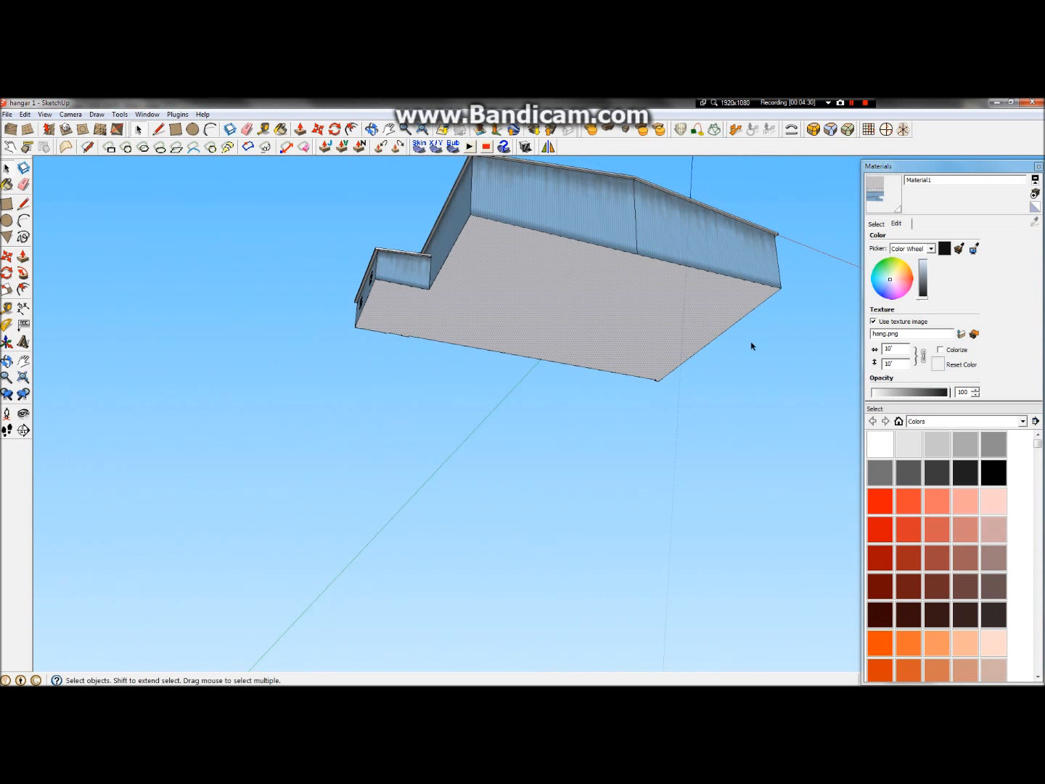
{"action": "key", "text": "Delete"}
{"action": "scroll", "coordinate": [505, 336], "scroll_direction": "up", "scroll_amount": 7}
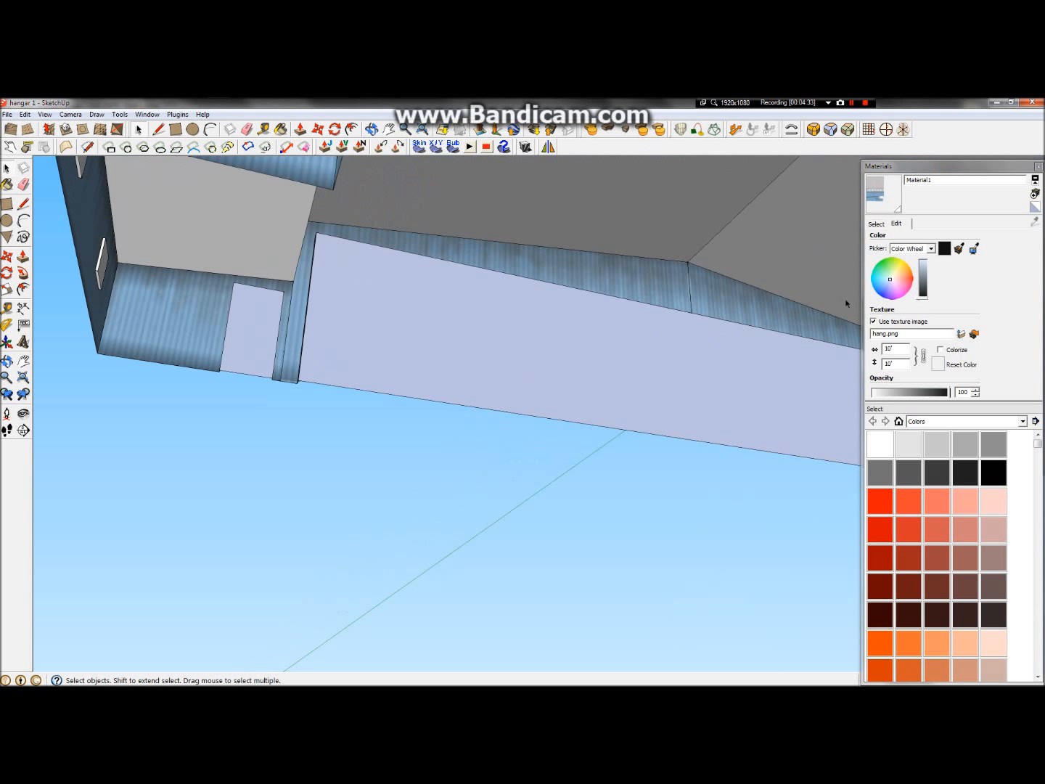
Sample the Default material from an untextured face and paint it over the textured inner faces of the hangar and annex front walls
{"action": "left_click", "coordinate": [8, 184]}
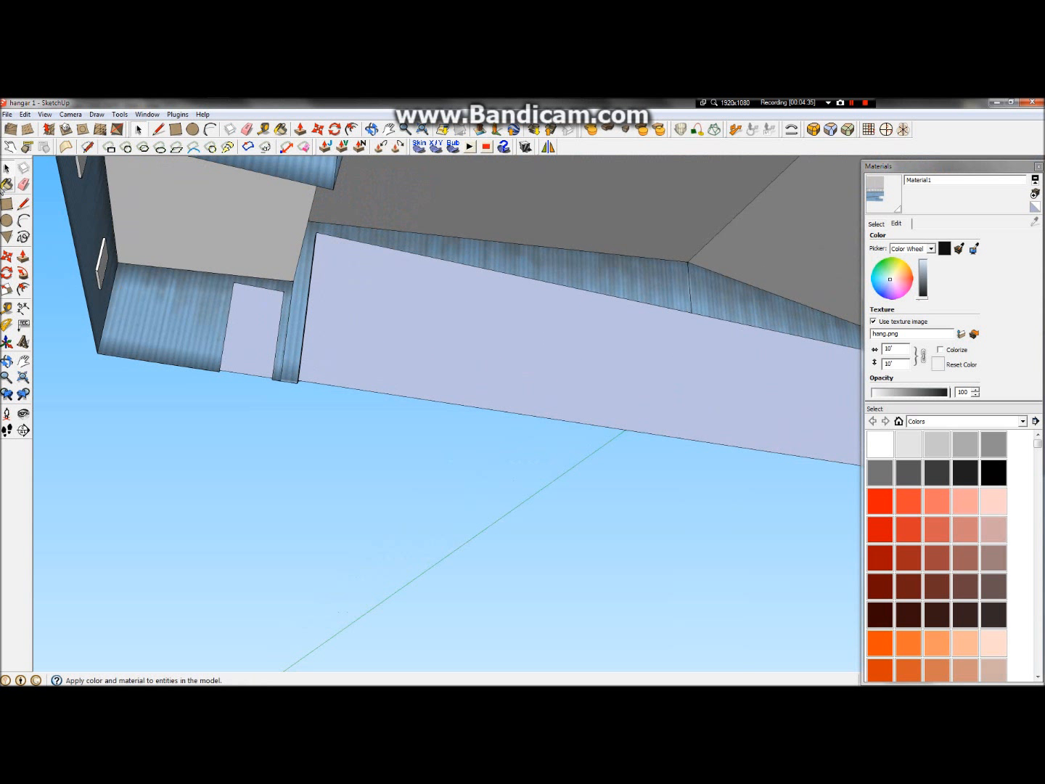
{"action": "left_click", "coordinate": [875, 226]}
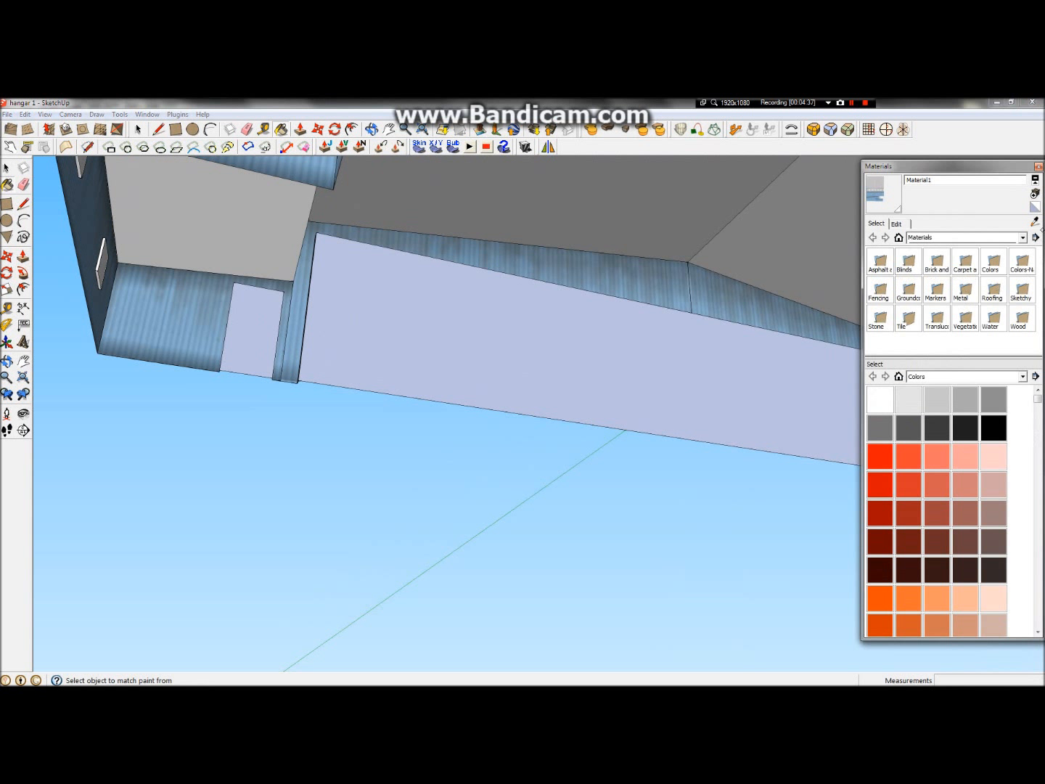
{"action": "left_click", "coordinate": [881, 400]}
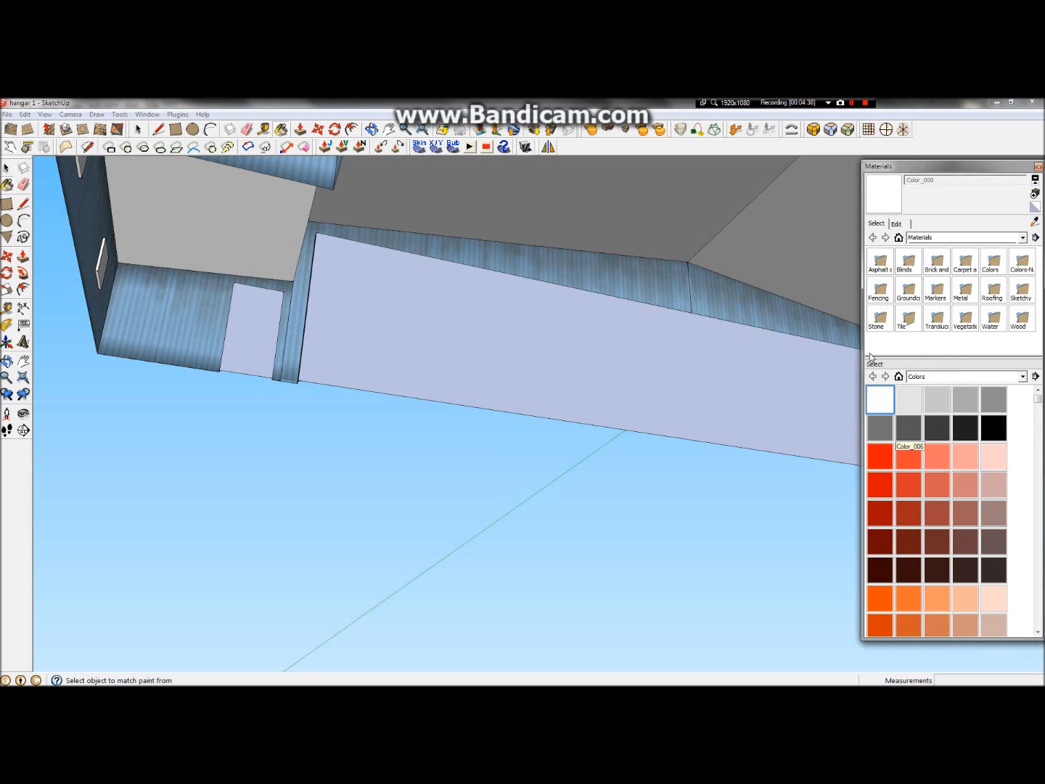
{"action": "left_click", "coordinate": [724, 344], "text": "alt"}
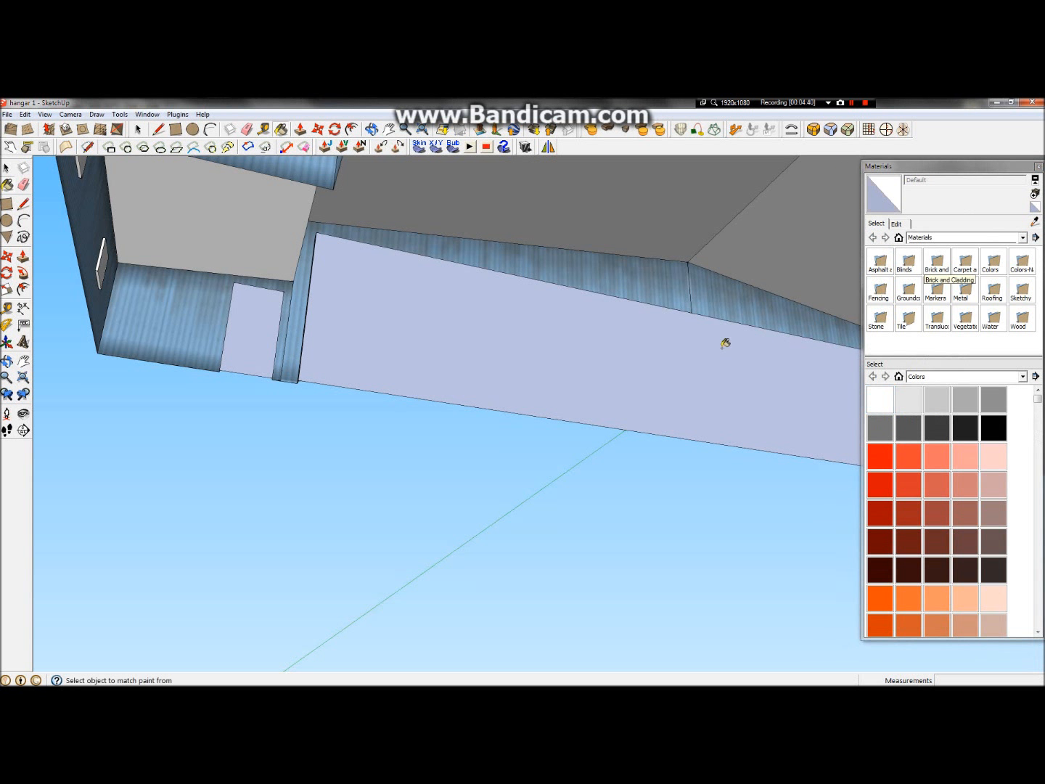
{"action": "left_click", "coordinate": [646, 284]}
{"action": "left_click", "coordinate": [712, 291]}
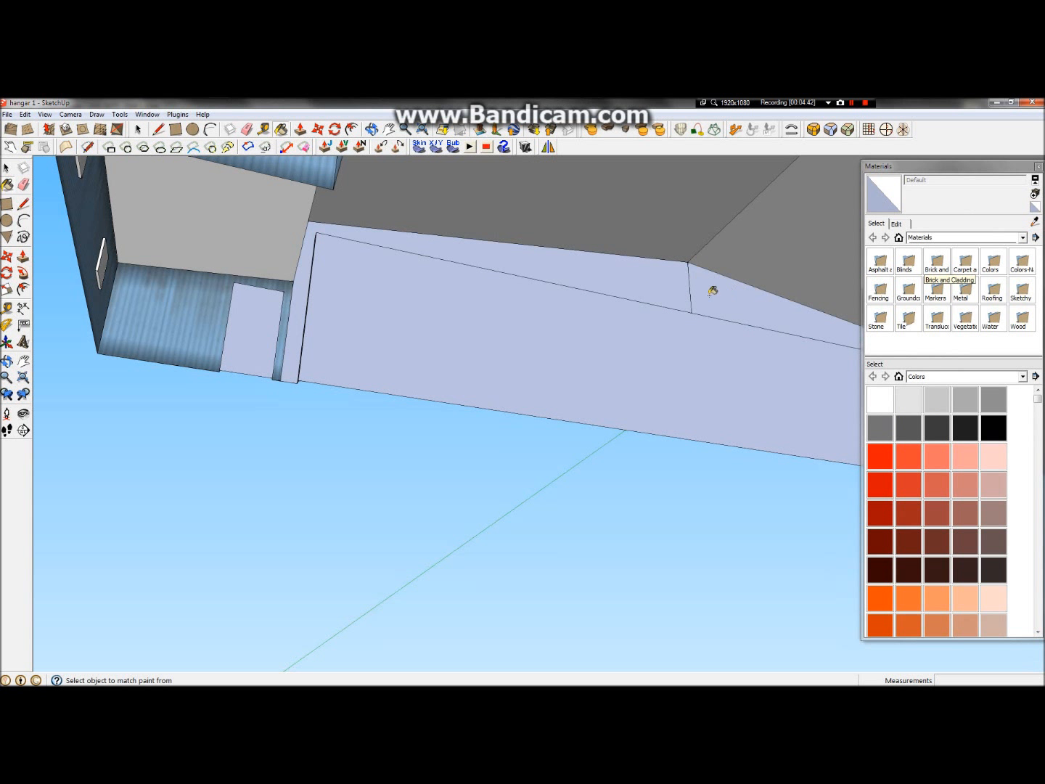
{"action": "left_click", "coordinate": [144, 340]}
{"action": "left_click", "coordinate": [101, 308]}
{"action": "scroll", "coordinate": [415, 319], "scroll_direction": "down", "scroll_amount": 4}
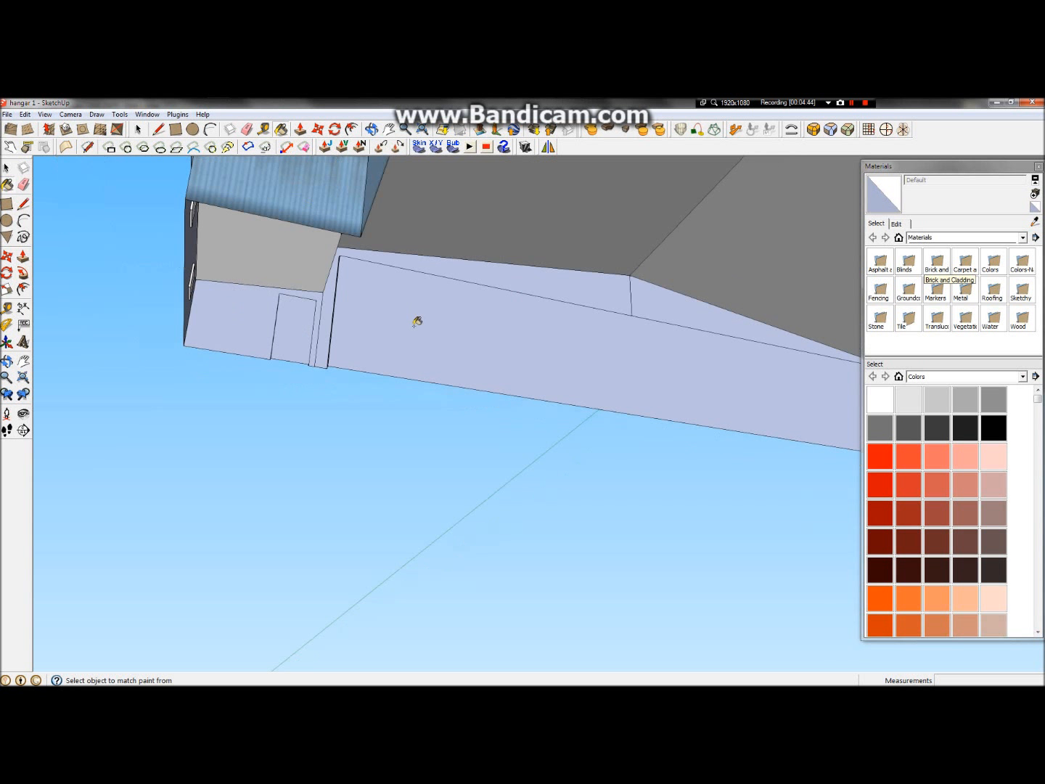
Paint the remaining textured inner faces of the hangar's rear and side walls and the annex with the Default material
{"action": "scroll", "coordinate": [609, 267], "scroll_direction": "up", "scroll_amount": 3}
{"action": "key", "text": "o"}
{"action": "mouse_move", "coordinate": [527, 319]}
{"action": "left_mouse_down"}
{"action": "mouse_move", "coordinate": [396, 250]}
{"action": "mouse_move", "coordinate": [171, 224]}
{"action": "mouse_move", "coordinate": [79, 229]}
{"action": "left_mouse_up"}
{"action": "left_click_drag", "start_coordinate": [220, 231], "coordinate": [4, 115]}
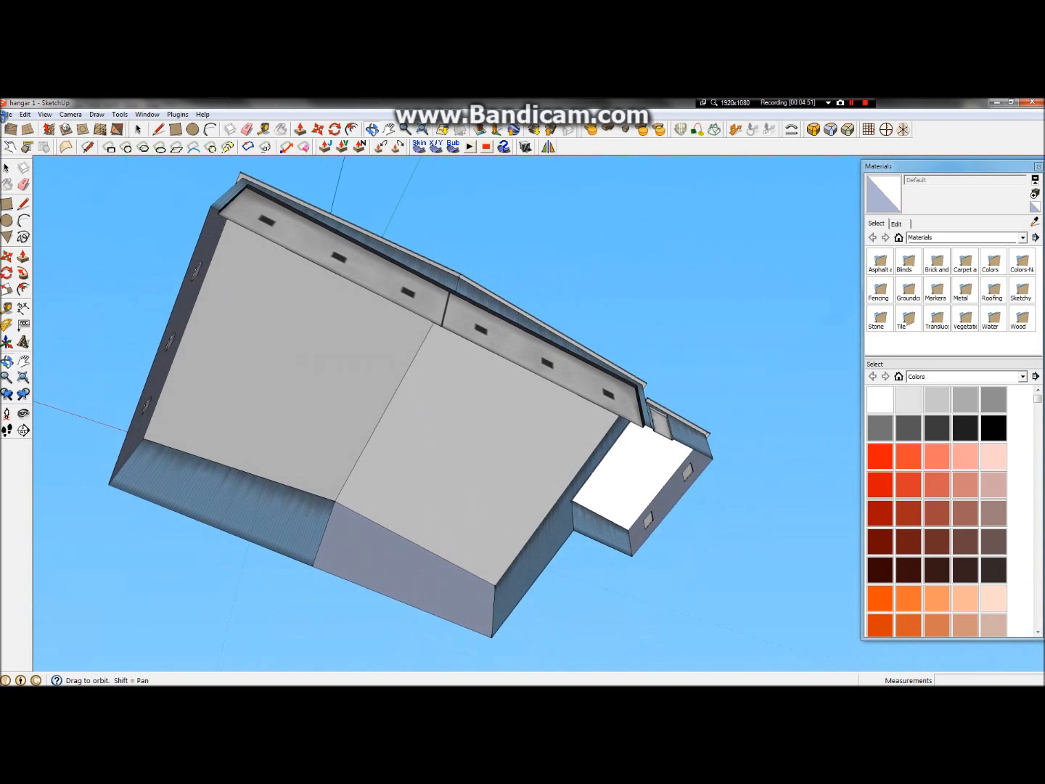
{"action": "scroll", "coordinate": [468, 485], "scroll_direction": "up", "scroll_amount": 4}
{"action": "scroll", "coordinate": [508, 438], "scroll_direction": "down", "scroll_amount": 5}
{"action": "left_click_drag", "start_coordinate": [509, 439], "coordinate": [380, 499]}
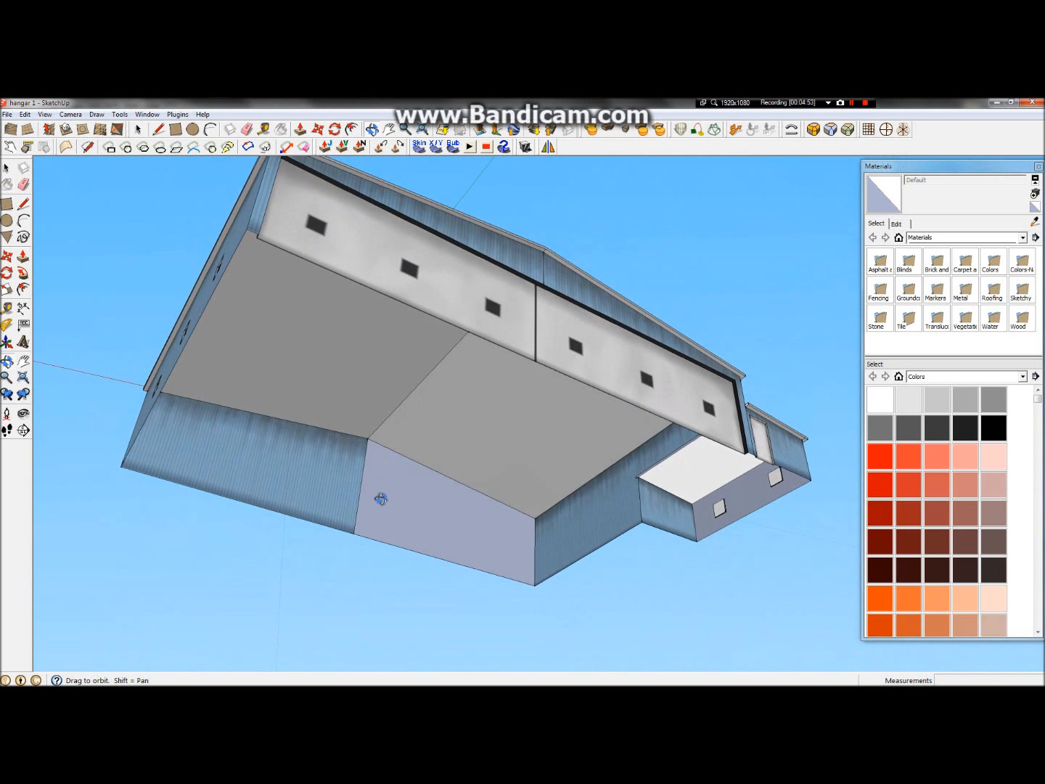
{"action": "scroll", "coordinate": [381, 499], "scroll_direction": "up", "scroll_amount": 2}
{"action": "left_click", "coordinate": [7, 184]}
{"action": "scroll", "coordinate": [264, 372], "scroll_direction": "down", "scroll_amount": 5}
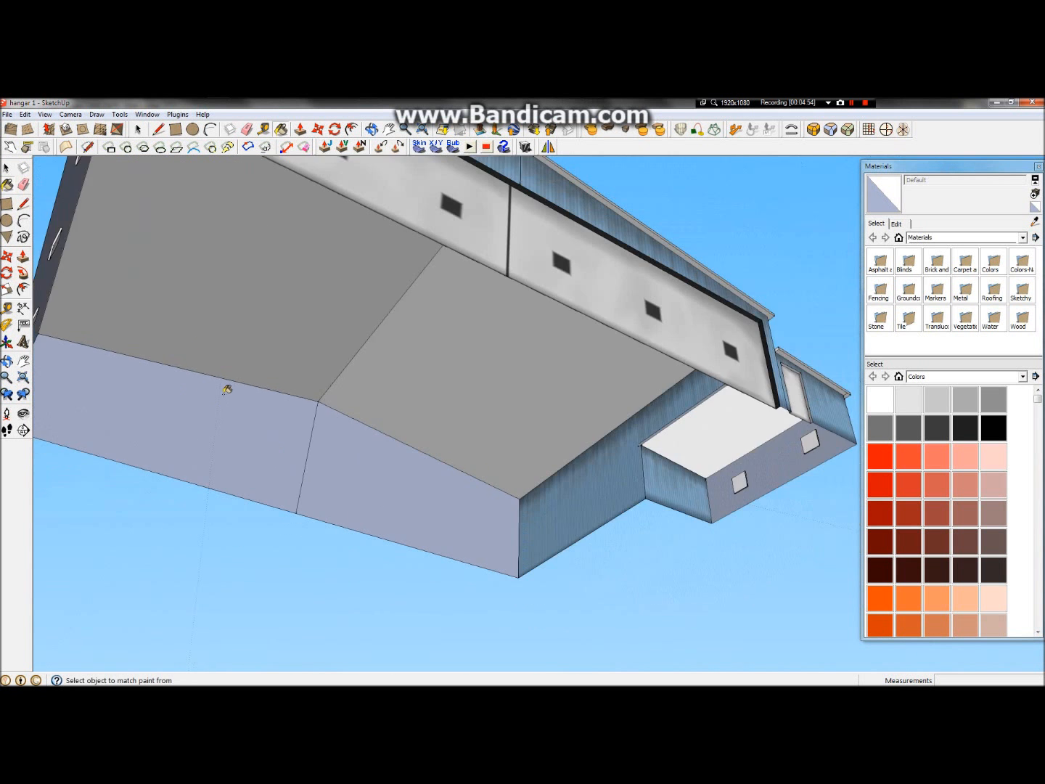
{"action": "scroll", "coordinate": [467, 427], "scroll_direction": "up", "scroll_amount": 6}
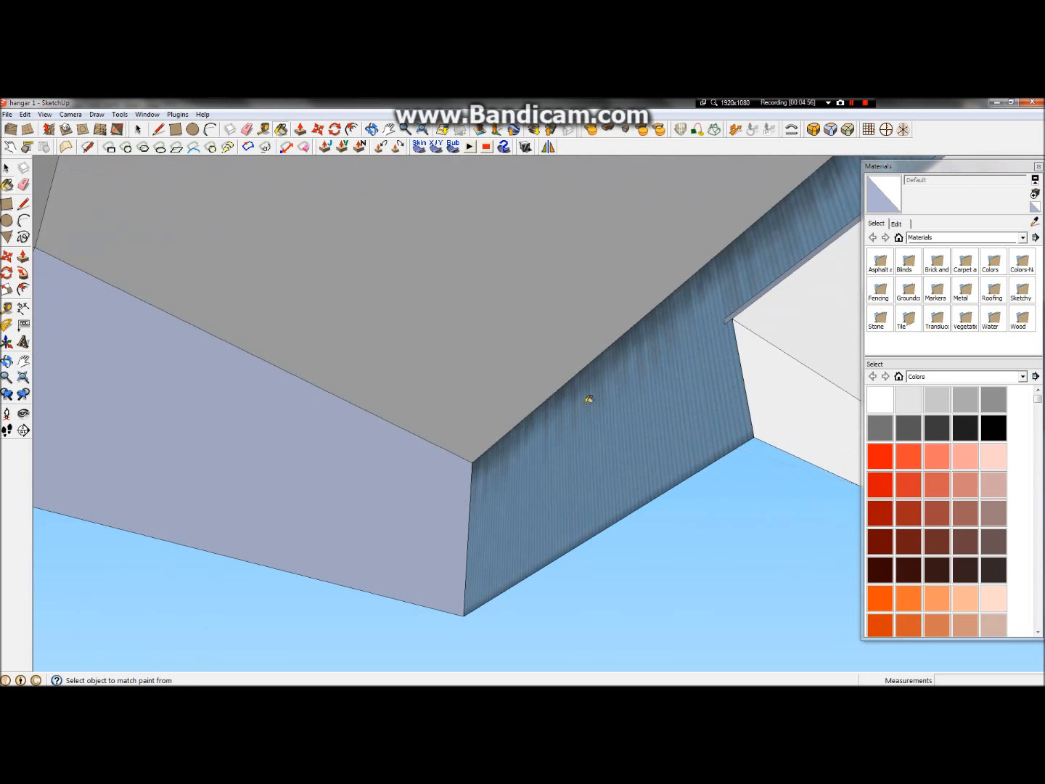
{"action": "scroll", "coordinate": [588, 399], "scroll_direction": "down", "scroll_amount": 5}
Reposition the siding texture on the annex's rear outer wall by shifting its lower pin at the hangar corner slightly outward and downward
{"action": "left_click", "coordinate": [6, 360]}
{"action": "left_click_drag", "start_coordinate": [825, 282], "coordinate": [336, 396]}
{"action": "scroll", "coordinate": [665, 333], "scroll_direction": "up", "scroll_amount": 5}
{"action": "scroll", "coordinate": [784, 361], "scroll_direction": "up", "scroll_amount": 4}
{"action": "left_click_drag", "start_coordinate": [828, 362], "coordinate": [118, 321]}
{"action": "scroll", "coordinate": [121, 320], "scroll_direction": "down", "scroll_amount": 6}
{"action": "scroll", "coordinate": [120, 320], "scroll_direction": "down", "scroll_amount": 1}
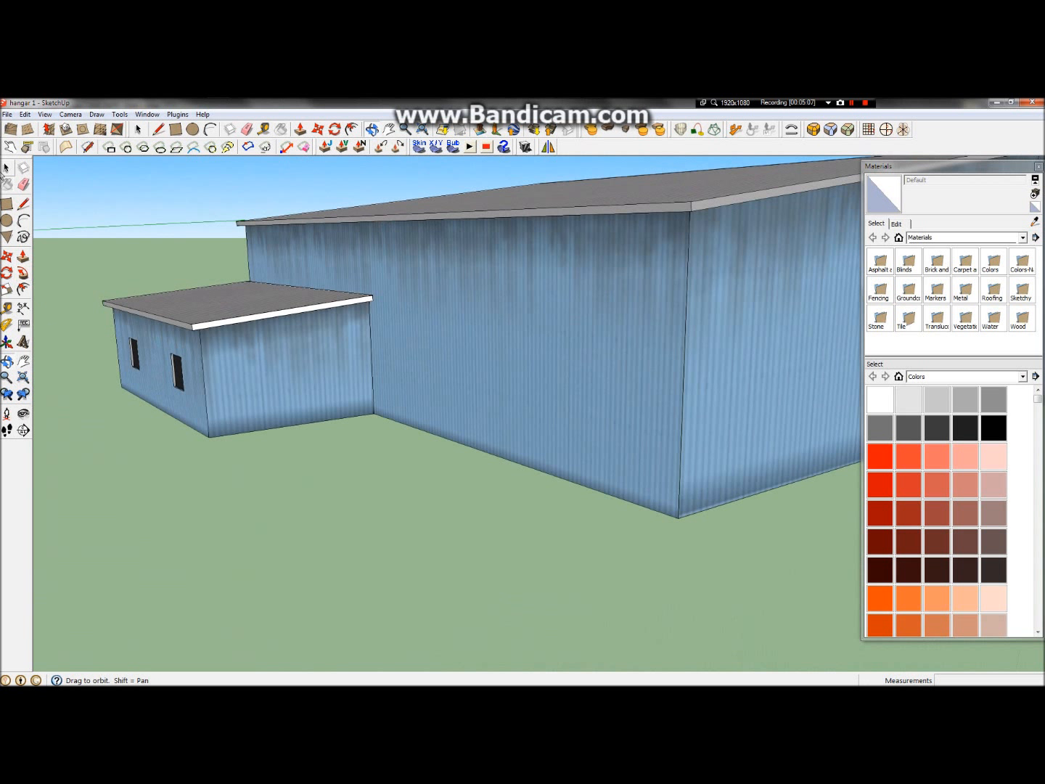
{"action": "left_click", "coordinate": [6, 167]}
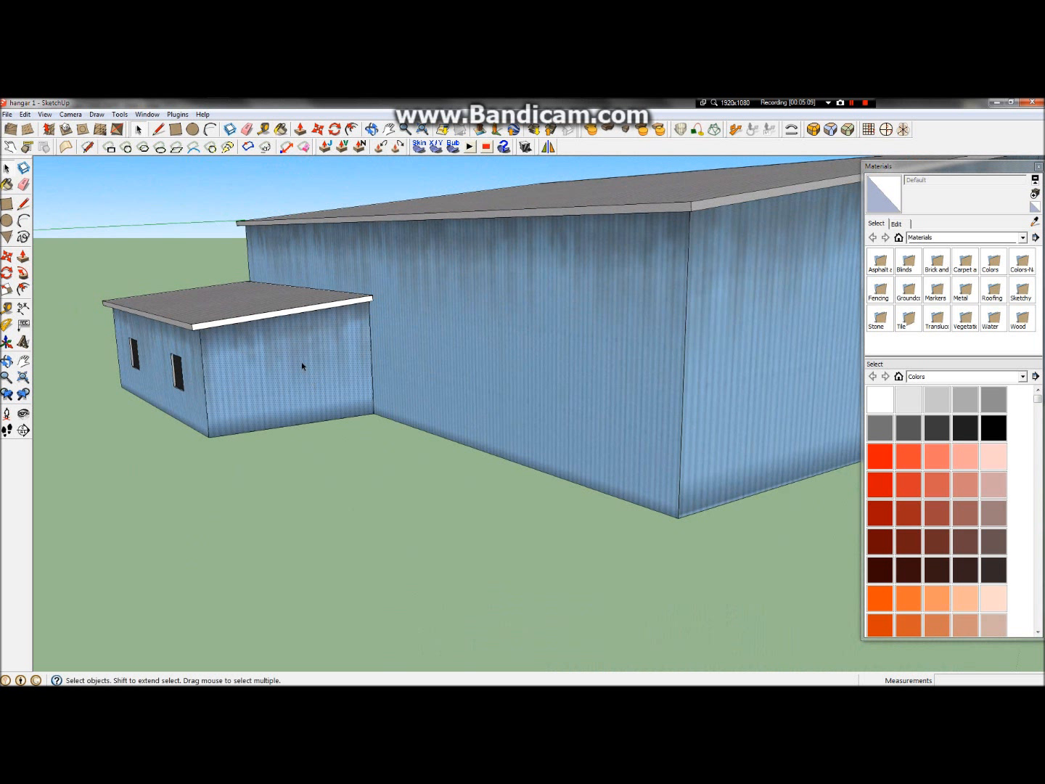
{"action": "right_click", "coordinate": [302, 365]}
{"action": "left_click", "coordinate": [421, 505]}
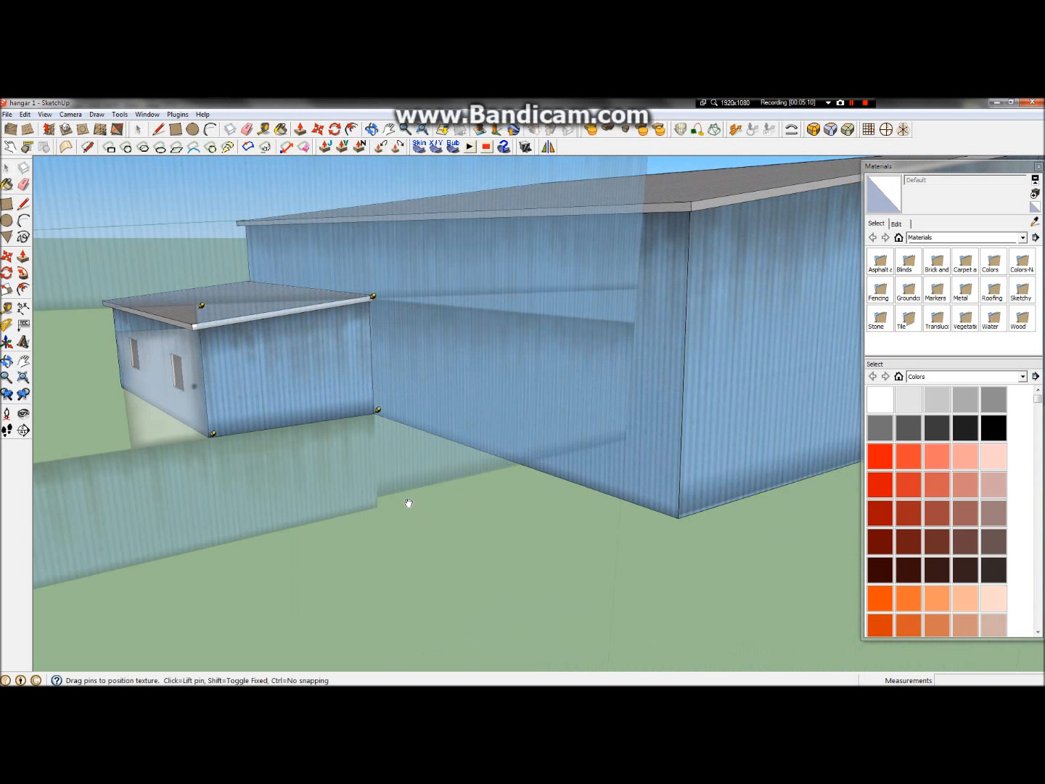
{"action": "left_click", "coordinate": [377, 411]}
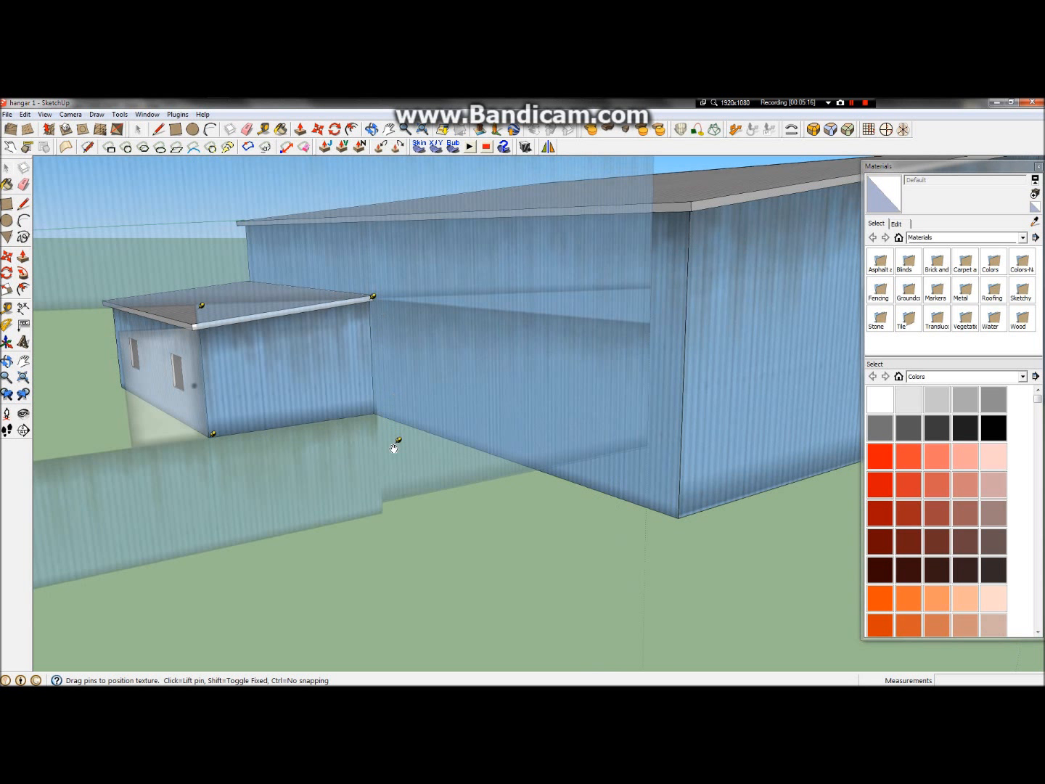
{"action": "mouse_move", "coordinate": [398, 440]}
{"action": "left_mouse_down"}
{"action": "mouse_move", "coordinate": [410, 421]}
{"action": "mouse_move", "coordinate": [393, 447]}
{"action": "mouse_move", "coordinate": [398, 441]}
{"action": "left_mouse_up"}
{"action": "left_click", "coordinate": [7, 166]}
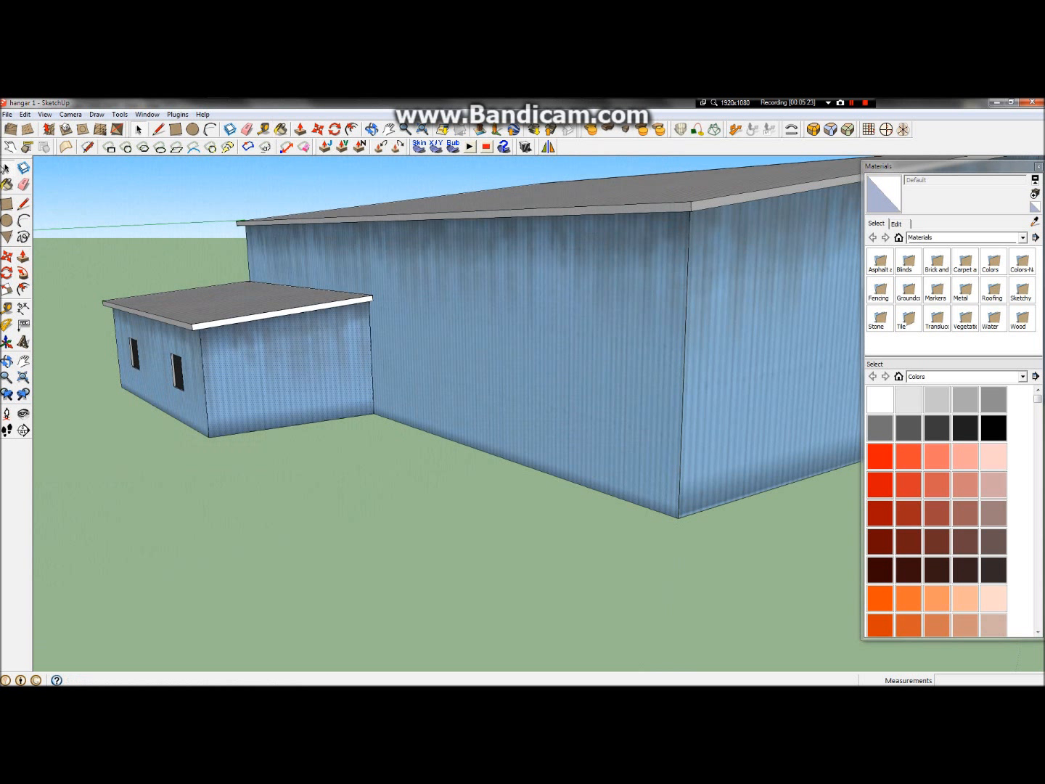
Export the model as a COLLADA file to the Hangar Conversion folder, overwriting hangar 1.dae
{"action": "left_click", "coordinate": [7, 115]}
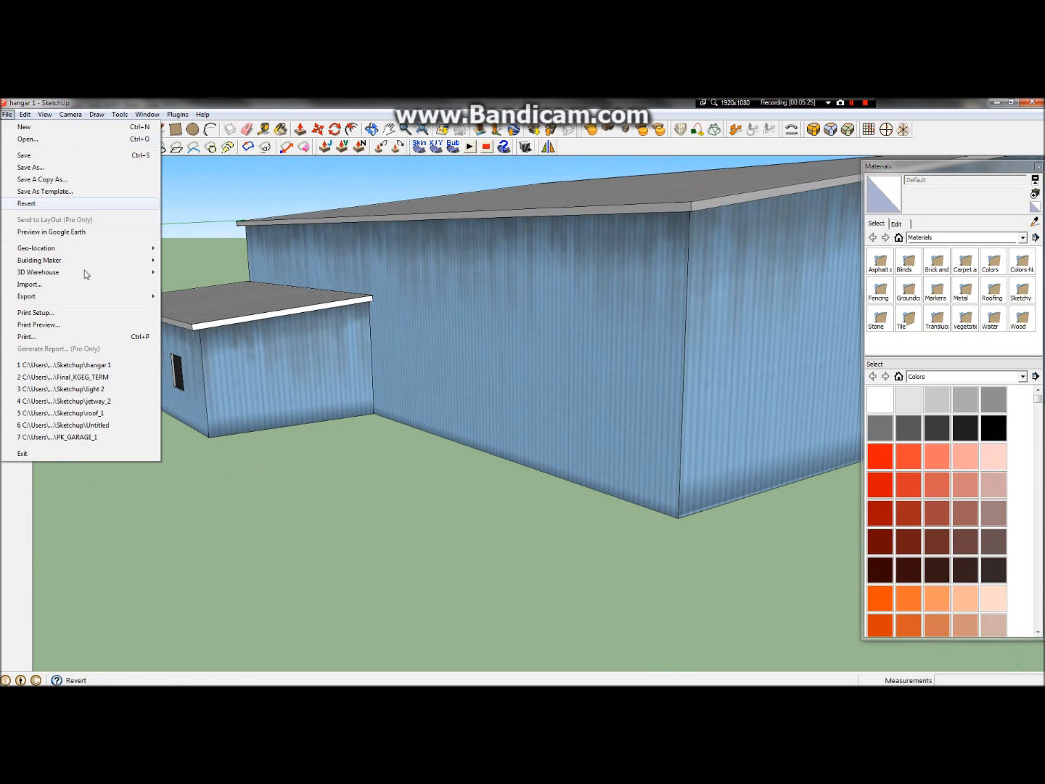
{"action": "mouse_move", "coordinate": [78, 299]}
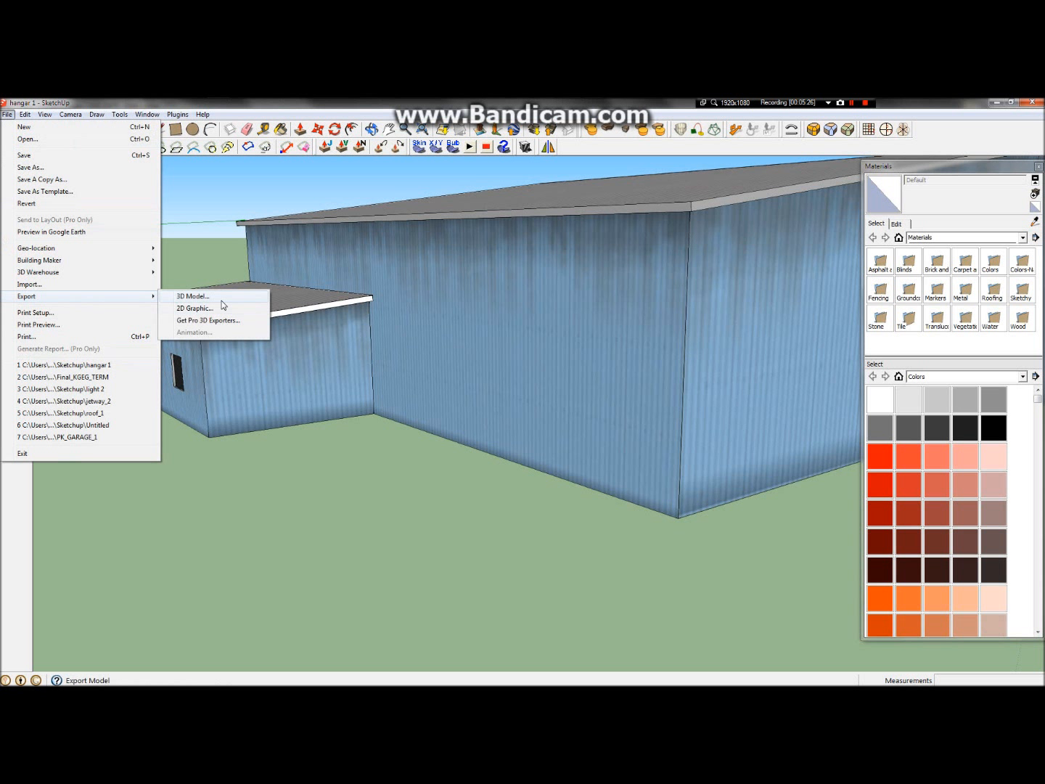
{"action": "left_click", "coordinate": [193, 296]}
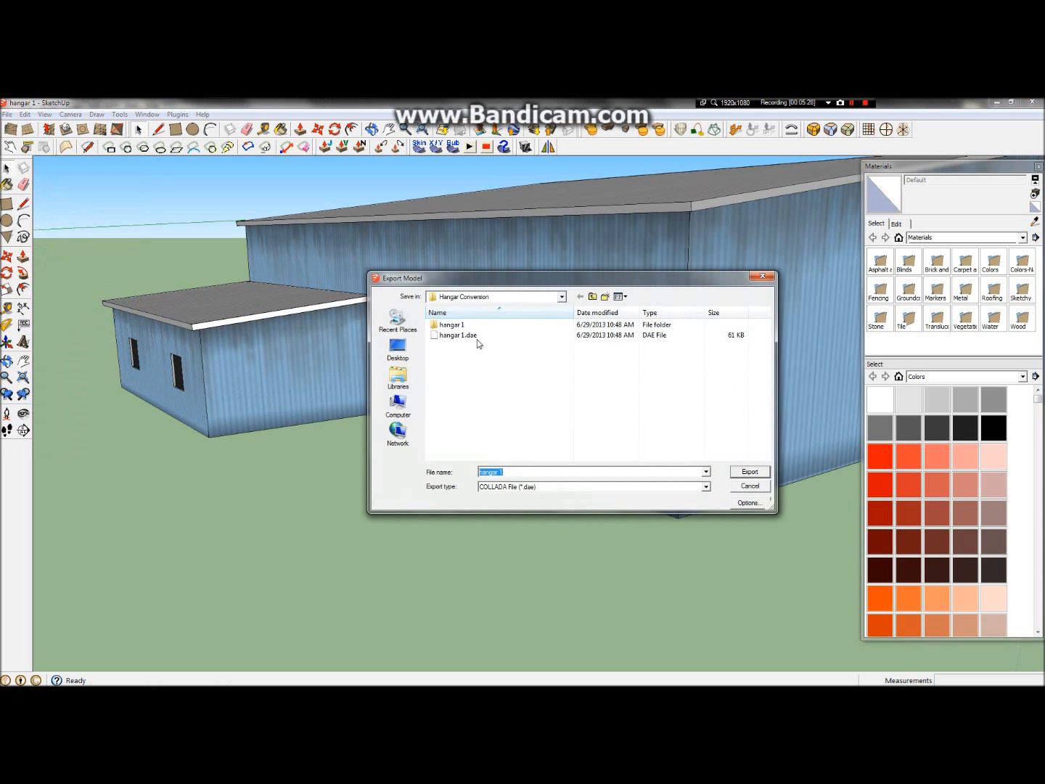
{"action": "left_click", "coordinate": [477, 339]}
{"action": "left_click", "coordinate": [749, 472]}
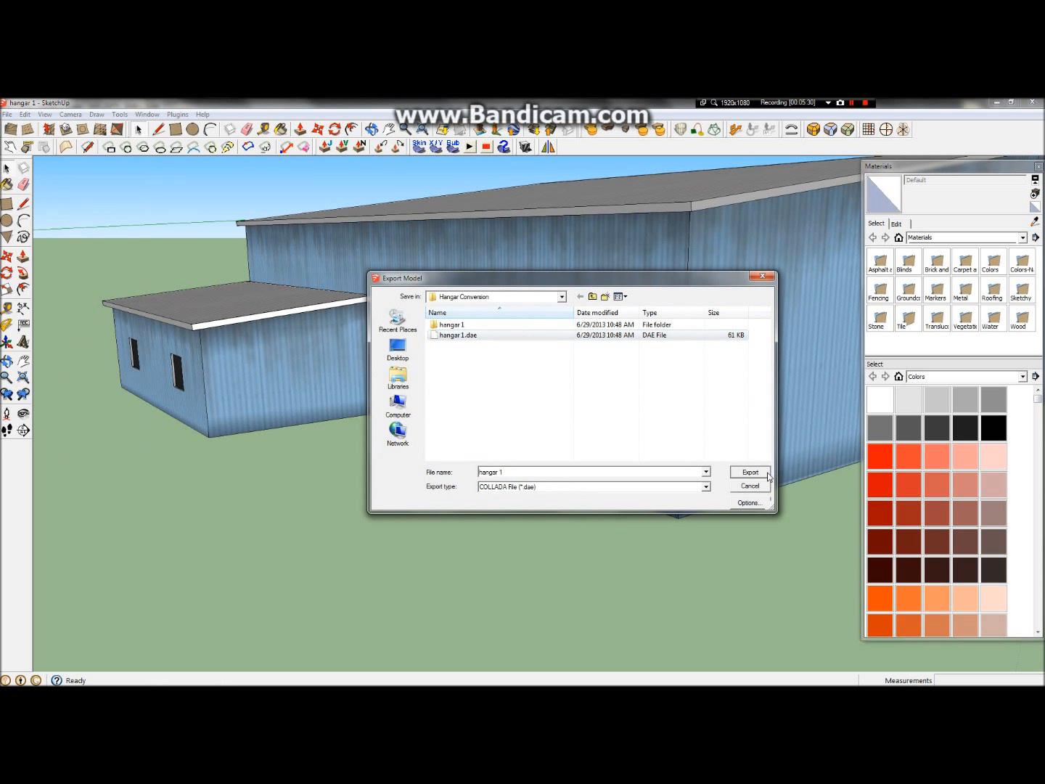
{"action": "left_click", "coordinate": [558, 400]}
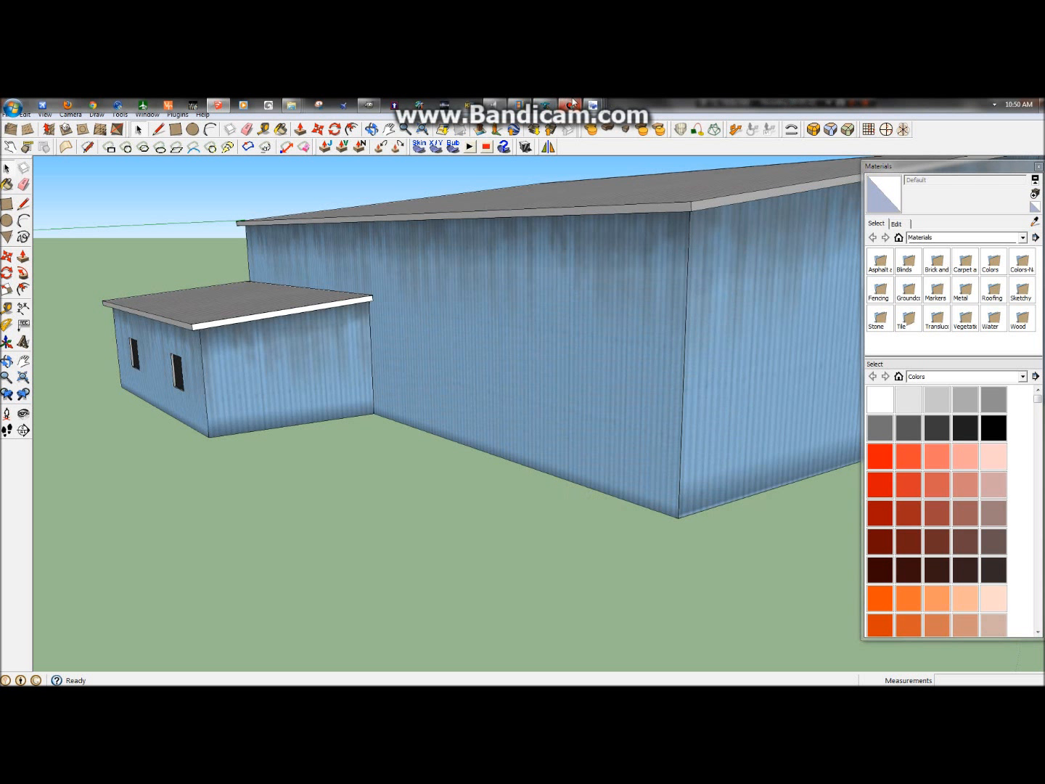
Switch to ModelConverterX's Convert Wizard and load the re-exported hangar 1.dae from the desktop's Hangar Conversion folder
{"action": "left_click", "coordinate": [595, 102]}
{"action": "left_click", "coordinate": [501, 164]}
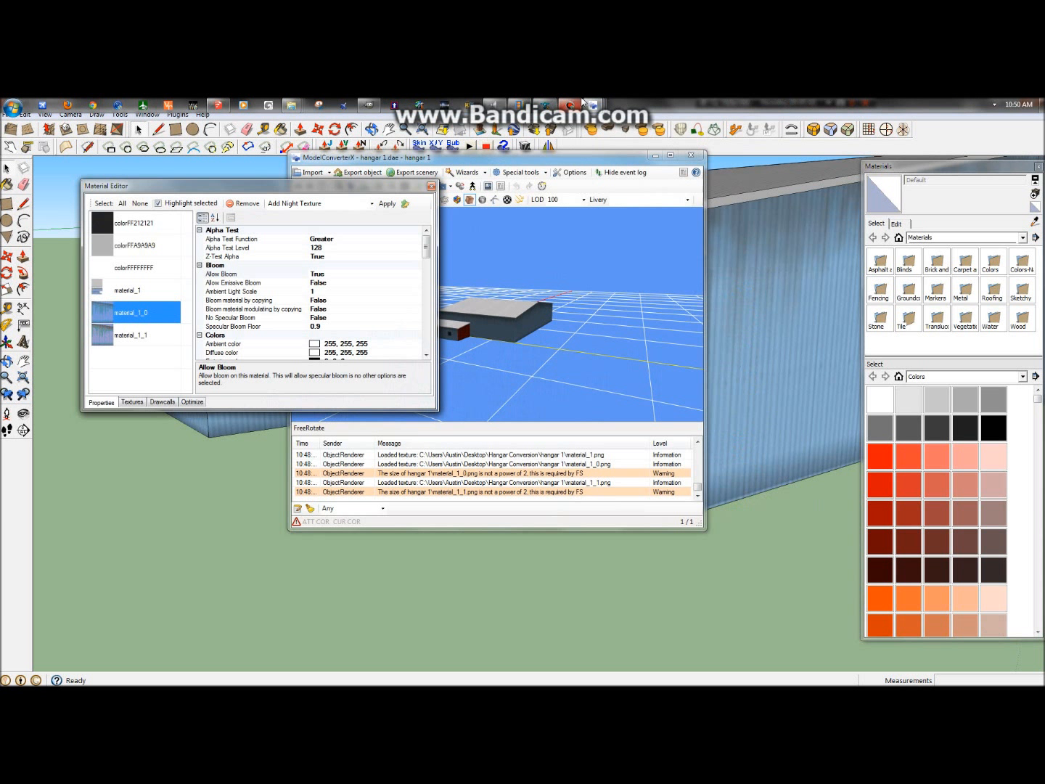
{"action": "mouse_move", "coordinate": [583, 103]}
{"action": "left_click", "coordinate": [592, 163]}
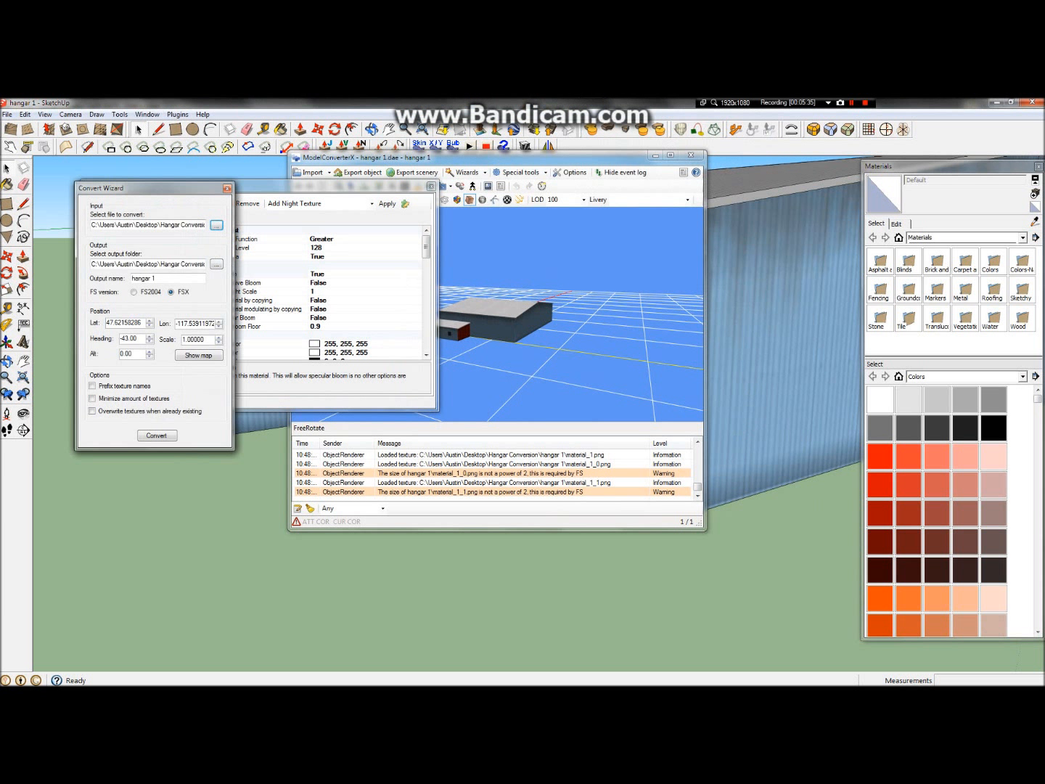
{"action": "left_click", "coordinate": [216, 225]}
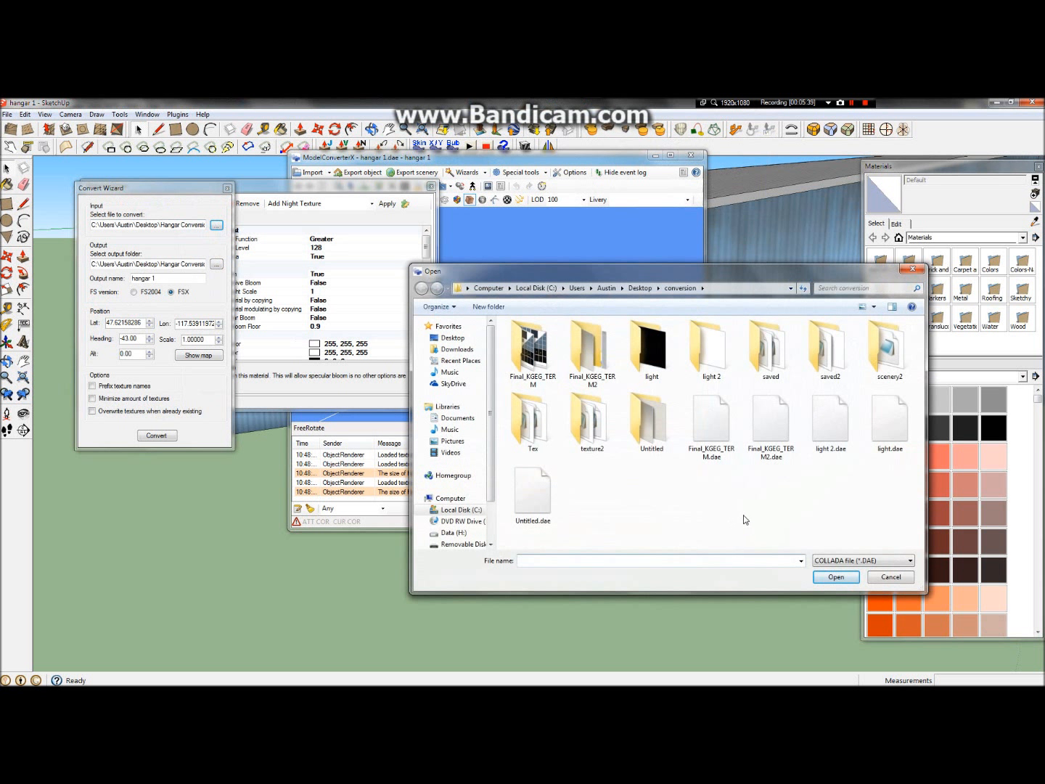
{"action": "left_click", "coordinate": [439, 338]}
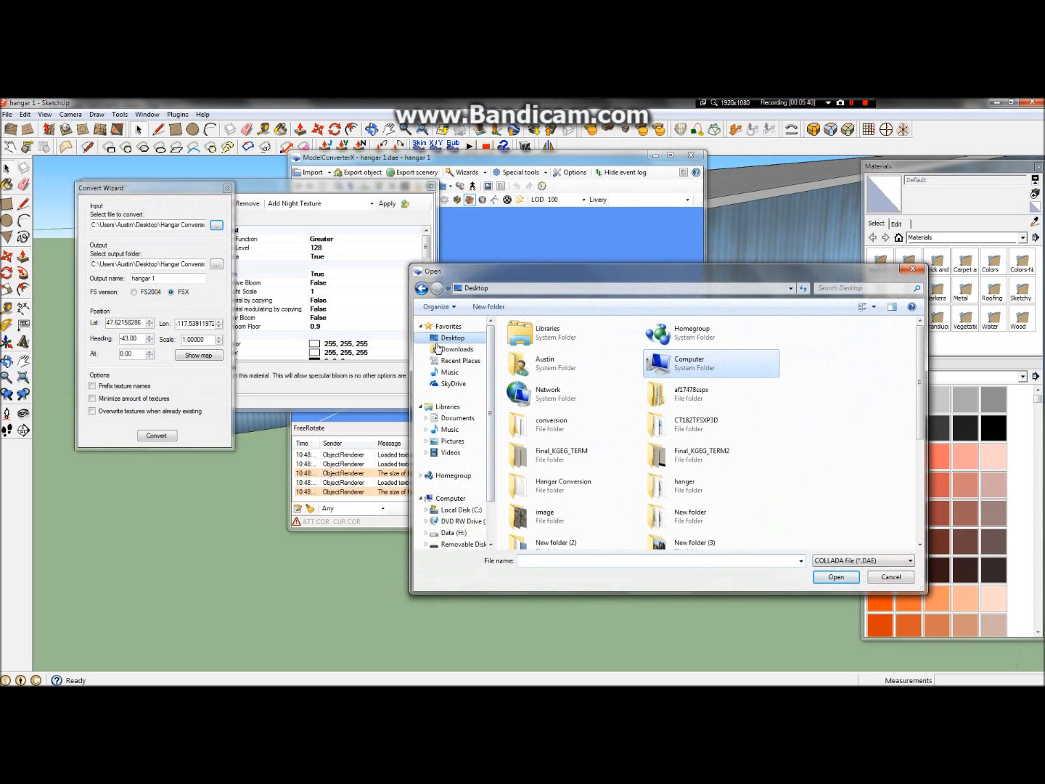
{"action": "double_click", "coordinate": [585, 492]}
{"action": "double_click", "coordinate": [559, 350]}
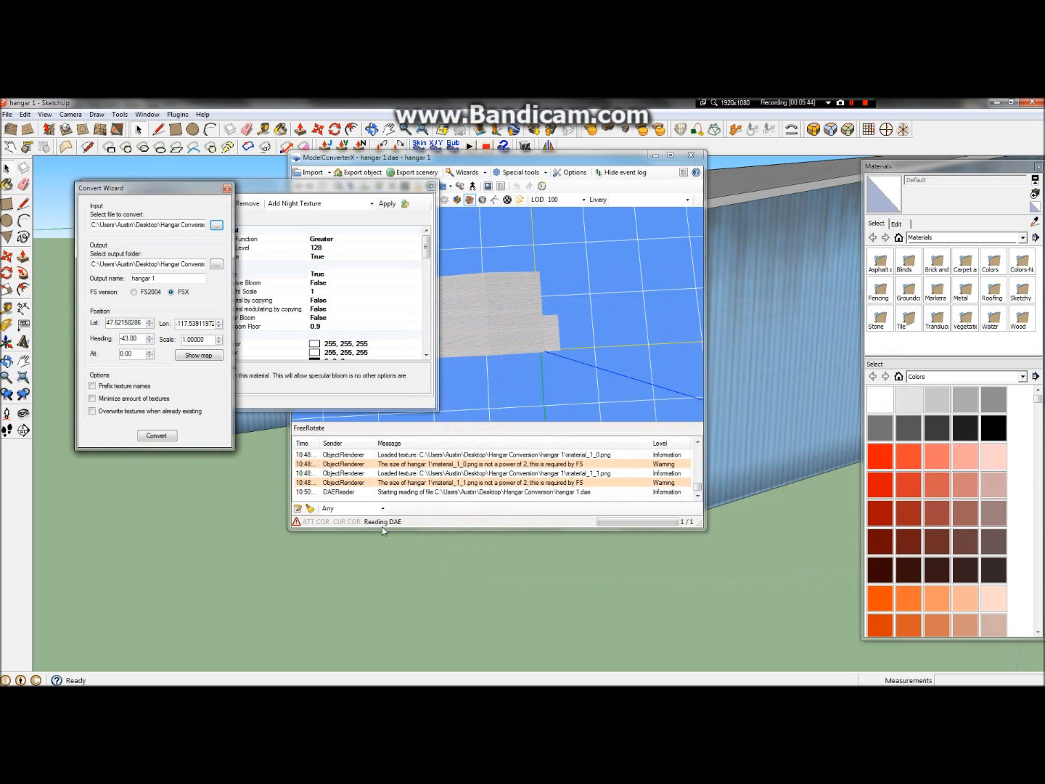
Bring up the Material Editor and highlight material_1 to check where it is used on the hangar preview
{"action": "left_click", "coordinate": [353, 395]}
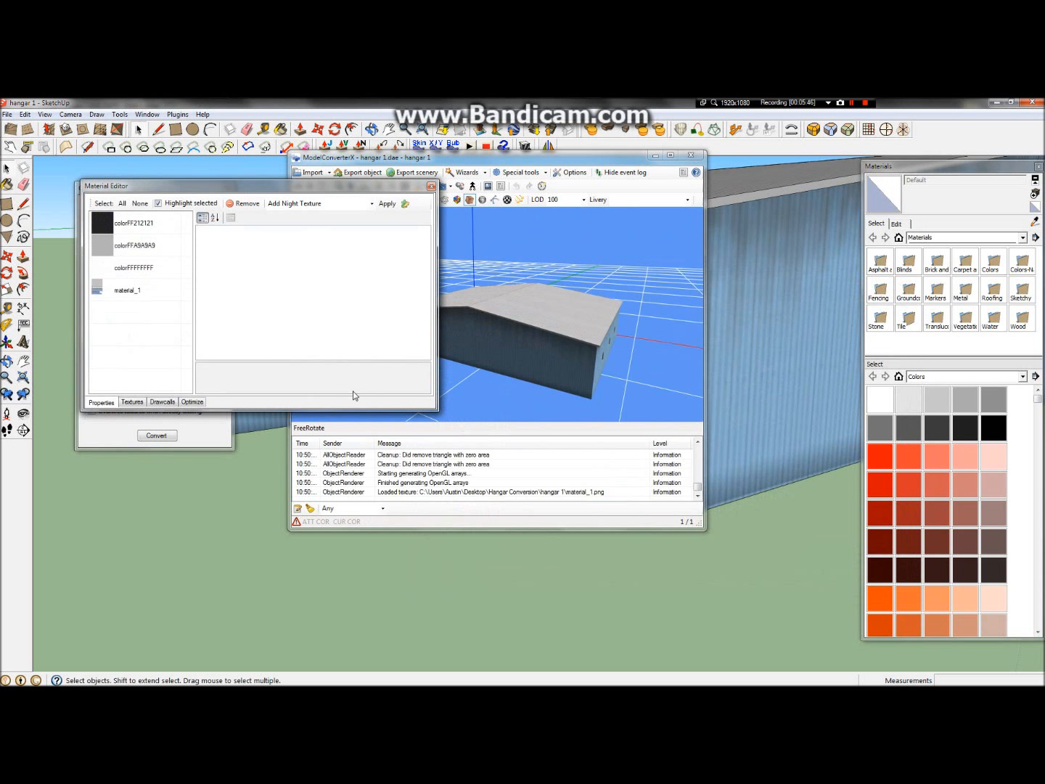
{"action": "left_click_drag", "start_coordinate": [574, 341], "coordinate": [623, 323]}
{"action": "left_click", "coordinate": [135, 291]}
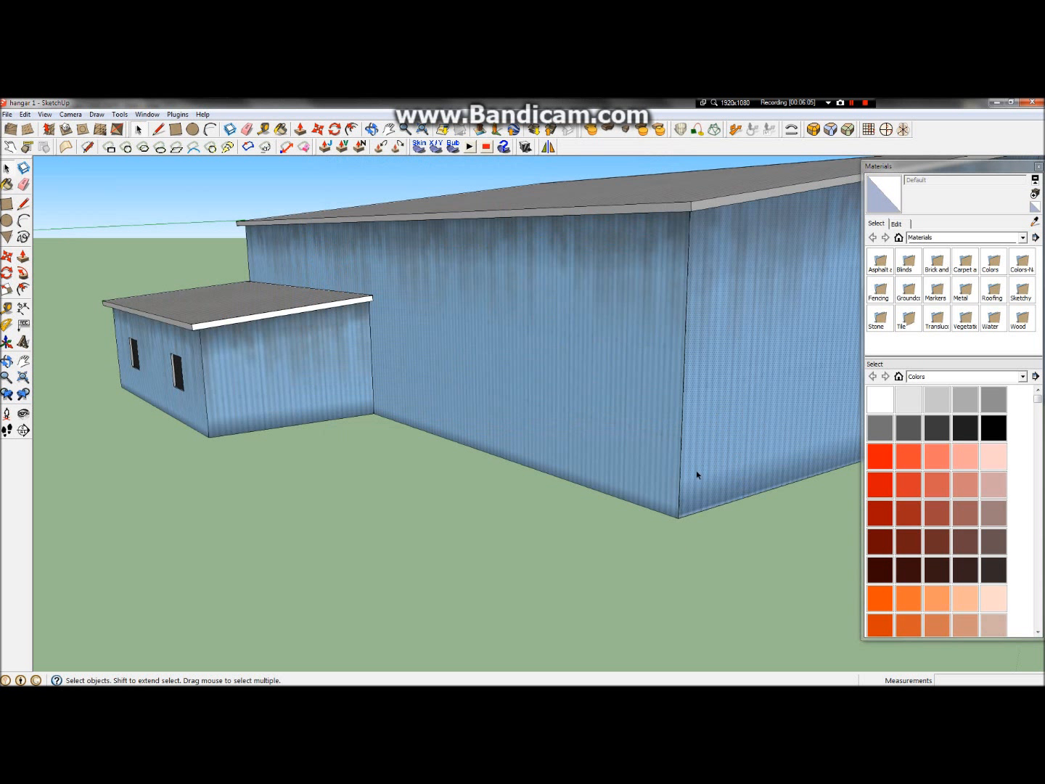
Back in SketchUp, list the materials used in the model
{"action": "left_click", "coordinate": [902, 225]}
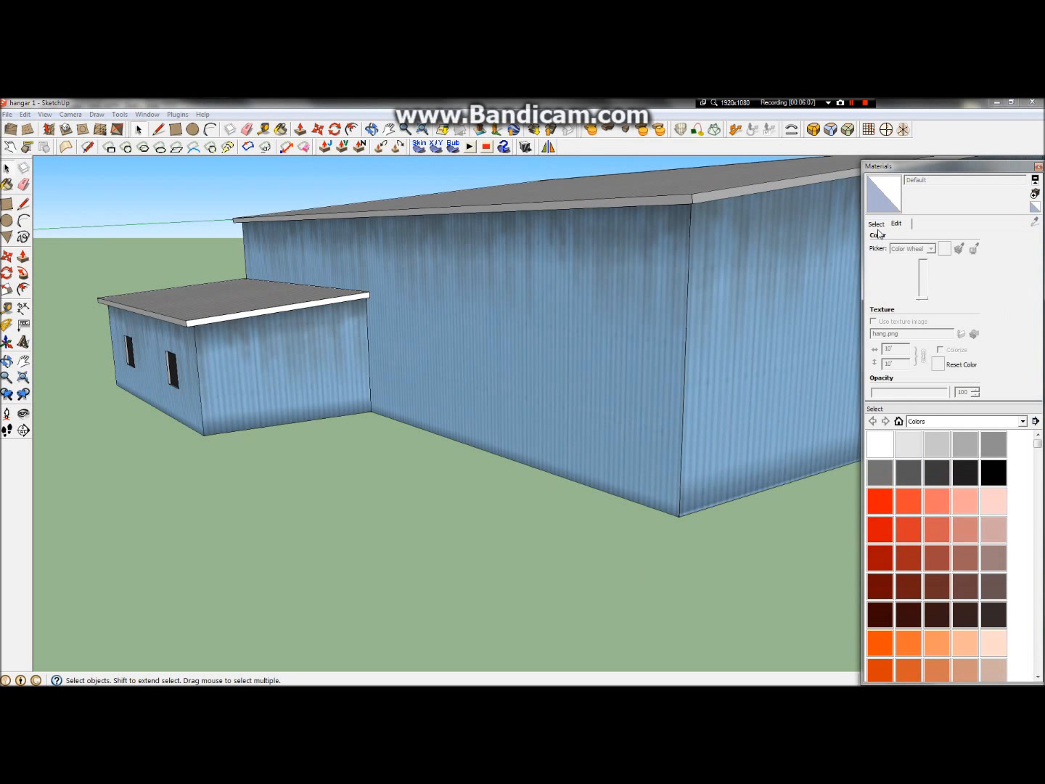
{"action": "left_click", "coordinate": [877, 226]}
{"action": "left_click", "coordinate": [939, 240]}
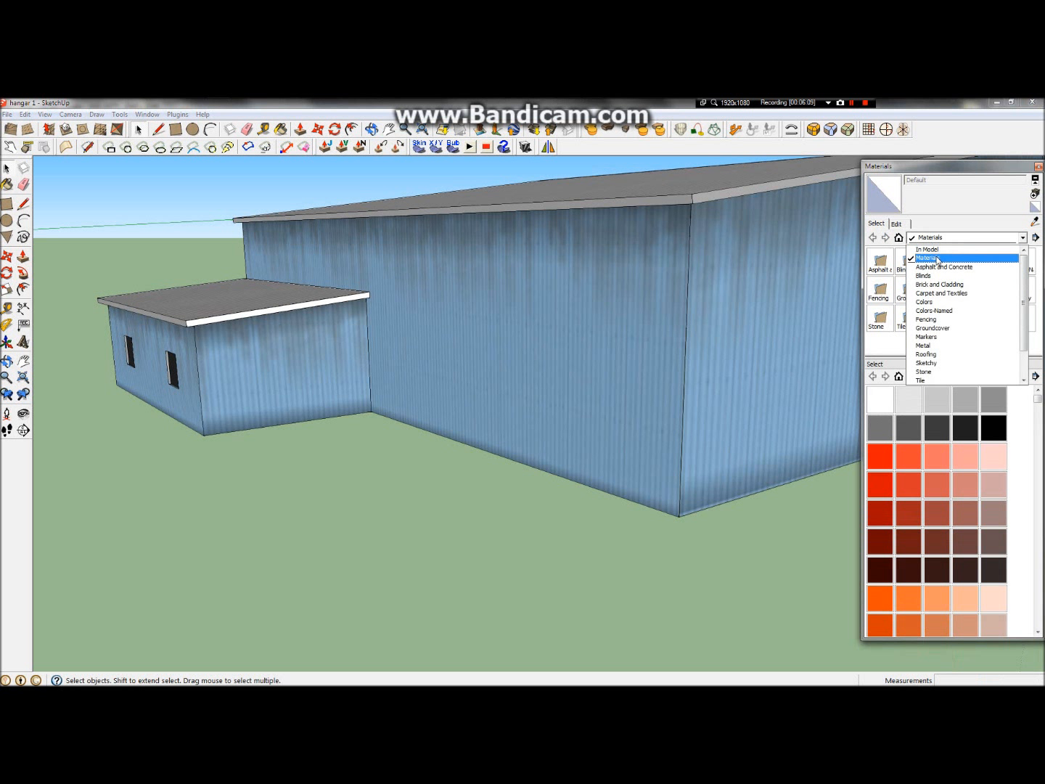
{"action": "left_click", "coordinate": [930, 249]}
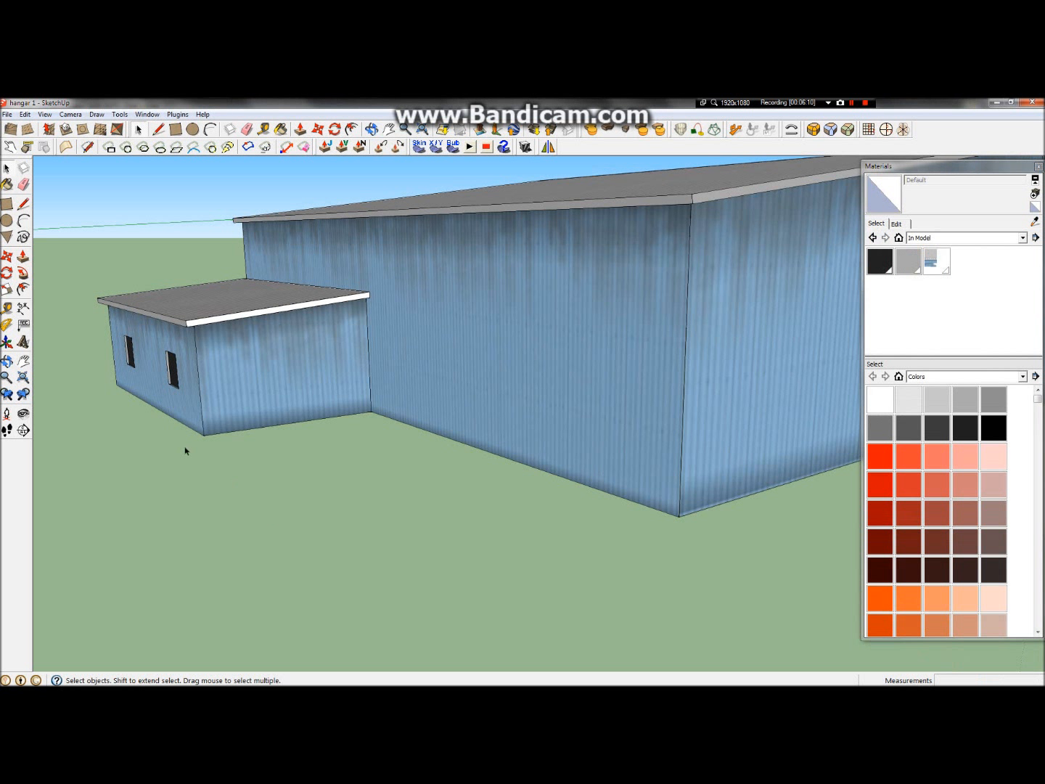
Inspect the interior faces and windows of the small side annex, with the material sampler ready
{"action": "left_click", "coordinate": [7, 377]}
{"action": "left_click", "coordinate": [7, 362]}
{"action": "left_click_drag", "start_coordinate": [392, 500], "coordinate": [493, 470]}
{"action": "scroll", "coordinate": [501, 458], "scroll_direction": "up", "scroll_amount": 8}
{"action": "scroll", "coordinate": [542, 388], "scroll_direction": "down", "scroll_amount": 3}
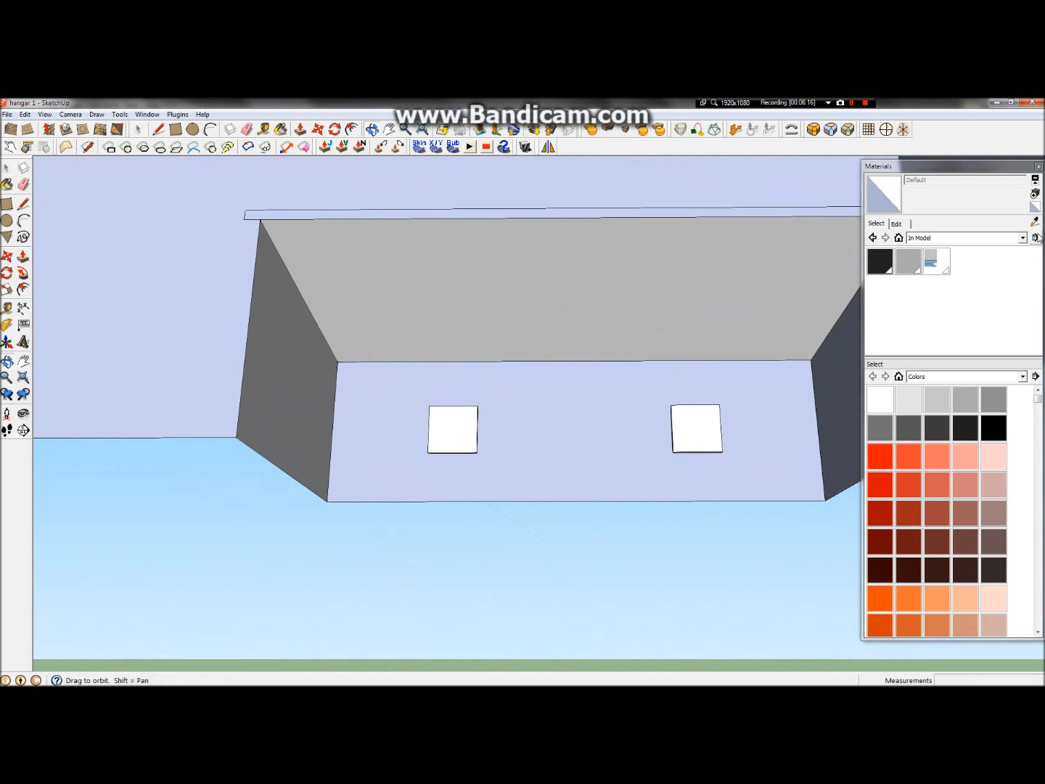
{"action": "left_click", "coordinate": [7, 185]}
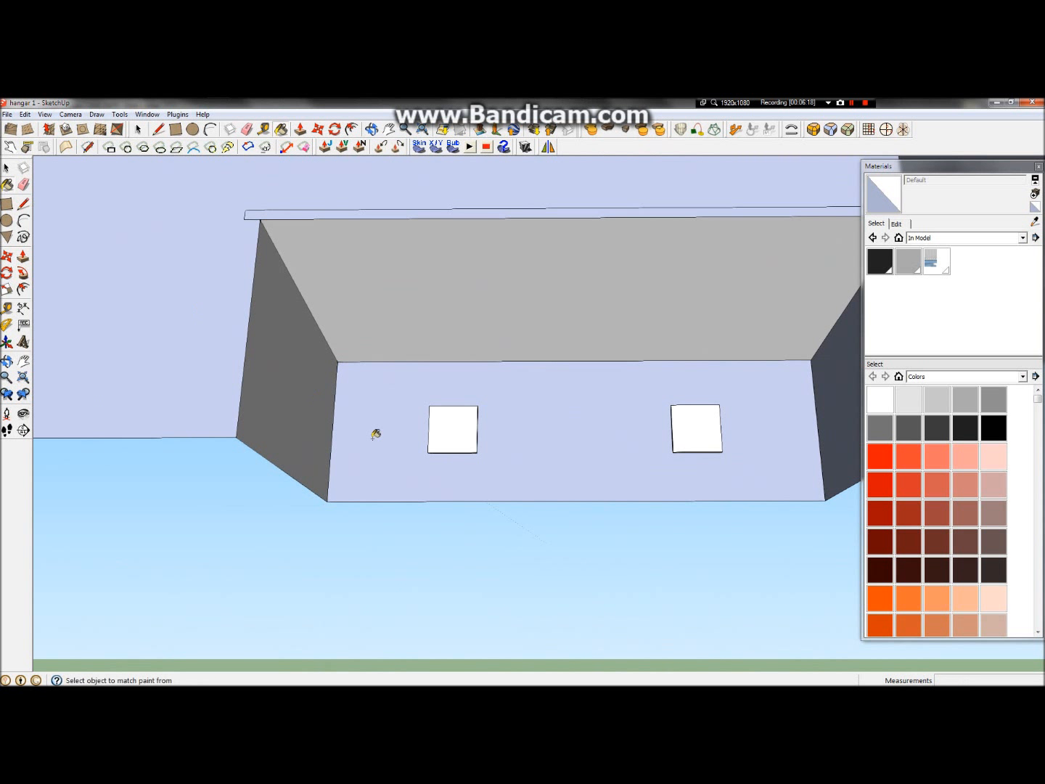
{"action": "left_click", "coordinate": [7, 169]}
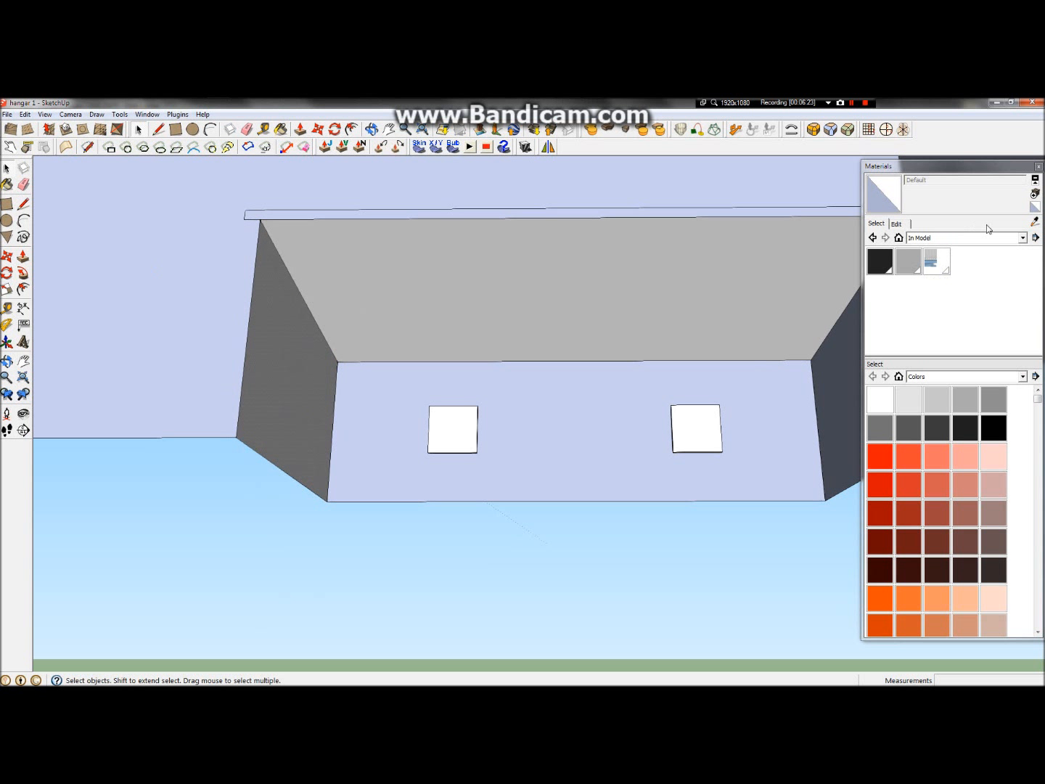
{"action": "left_click", "coordinate": [1034, 221]}
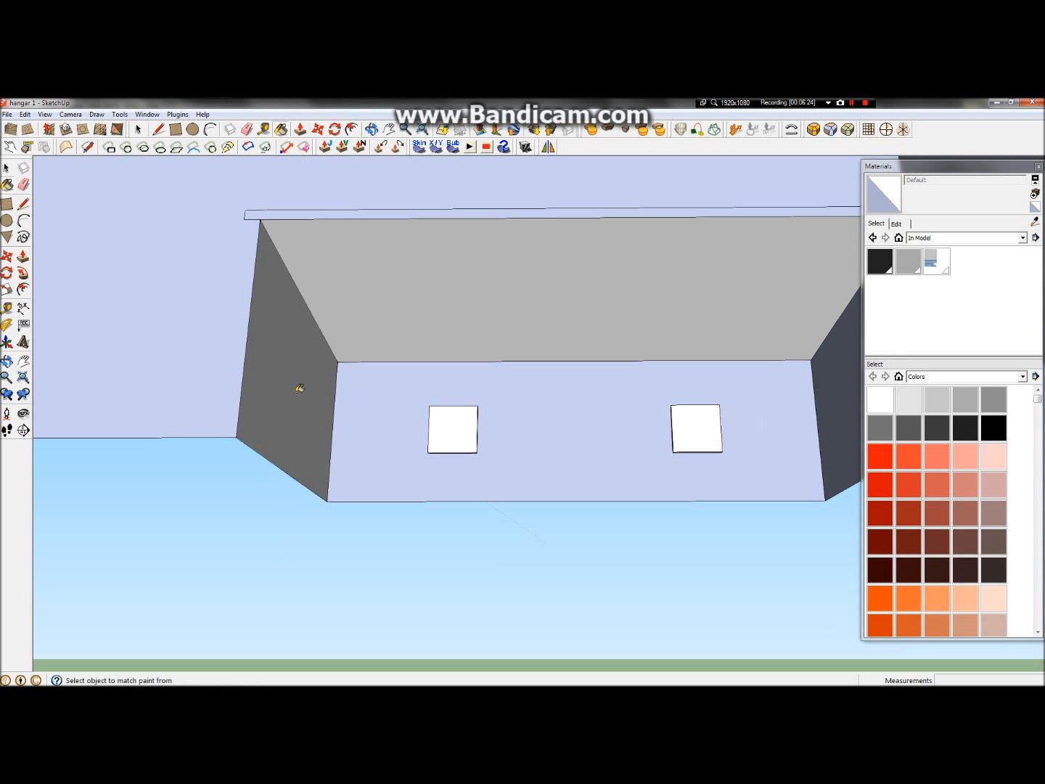
{"action": "scroll", "coordinate": [409, 284], "scroll_direction": "down", "scroll_amount": 3}
{"action": "scroll", "coordinate": [662, 311], "scroll_direction": "up", "scroll_amount": 4}
{"action": "scroll", "coordinate": [621, 359], "scroll_direction": "down", "scroll_amount": 4}
{"action": "scroll", "coordinate": [618, 363], "scroll_direction": "up", "scroll_amount": 8}
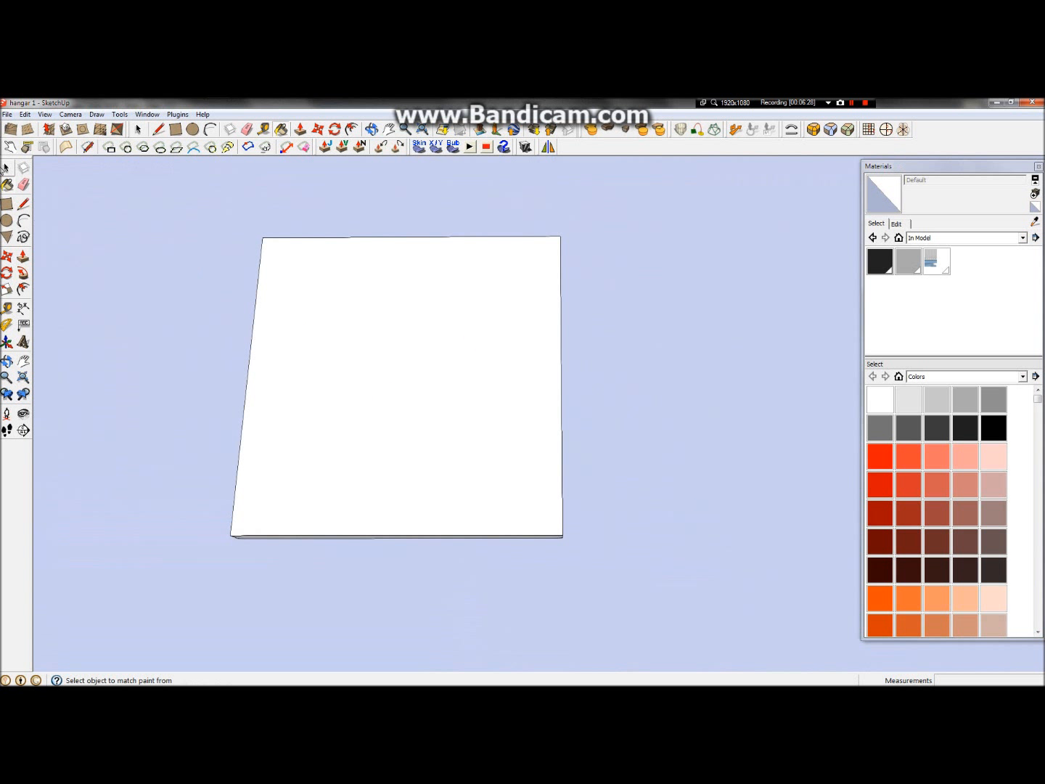
Open the annex window component to check its face material, close it and review the whole hangar from outside
{"action": "left_click", "coordinate": [6, 168]}
{"action": "double_click", "coordinate": [398, 370]}
{"action": "left_click", "coordinate": [6, 185]}
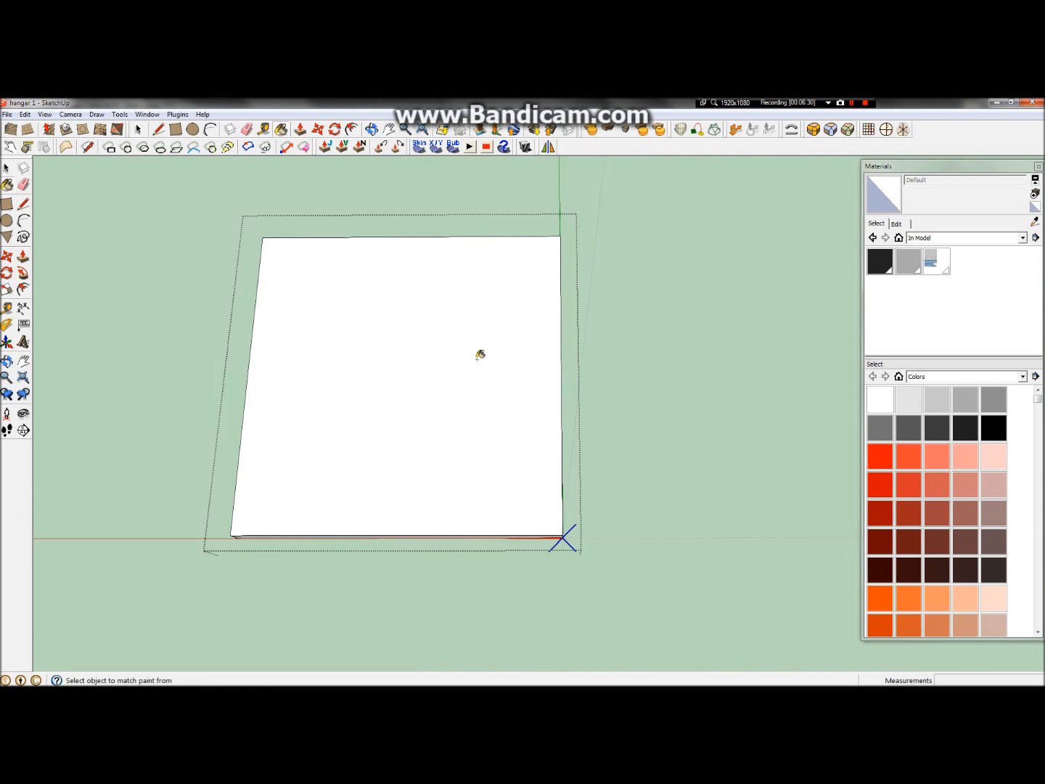
{"action": "scroll", "coordinate": [478, 355], "scroll_direction": "down", "scroll_amount": 8}
{"action": "key", "text": "space"}
{"action": "left_click", "coordinate": [529, 513]}
{"action": "left_click", "coordinate": [6, 361]}
{"action": "left_click_drag", "start_coordinate": [245, 377], "coordinate": [444, 411]}
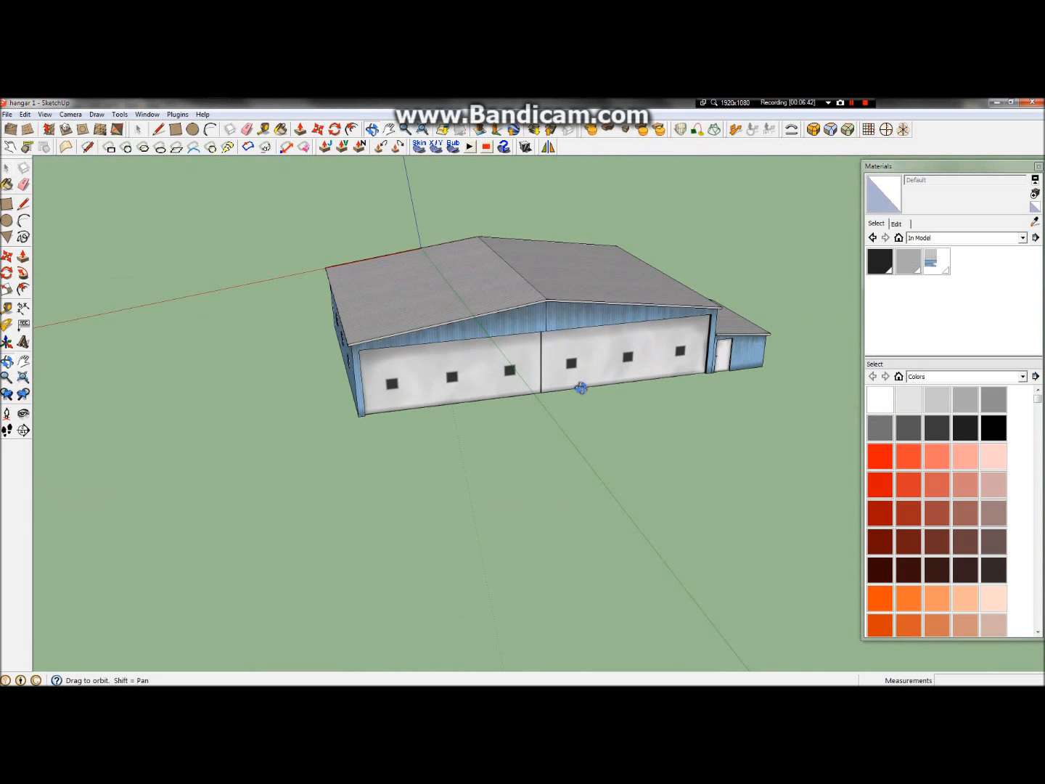
{"action": "left_click_drag", "start_coordinate": [598, 357], "coordinate": [816, 432]}
{"action": "scroll", "coordinate": [817, 432], "scroll_direction": "up", "scroll_amount": 4}
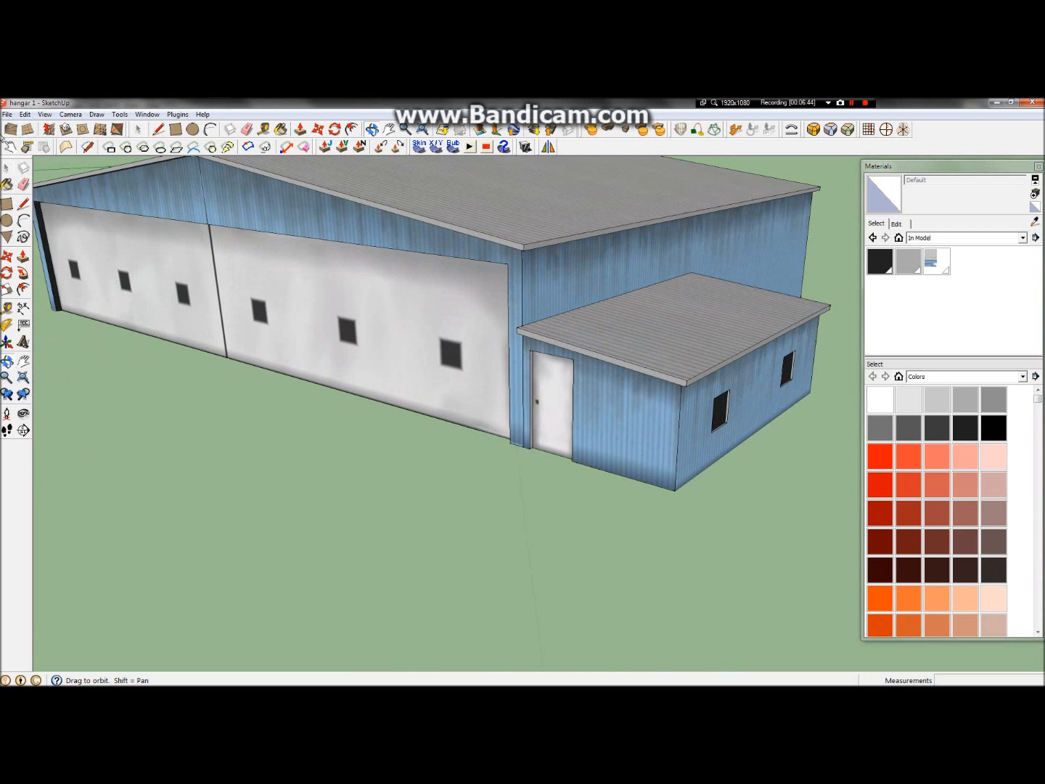
Switch to ModelConverterX, move the existing Material Editor off the preview and open a fresh Material Editor window
{"action": "left_click", "coordinate": [6, 114]}
{"action": "mouse_move", "coordinate": [70, 298]}
{"action": "mouse_move", "coordinate": [448, 102]}
{"action": "left_click", "coordinate": [581, 105]}
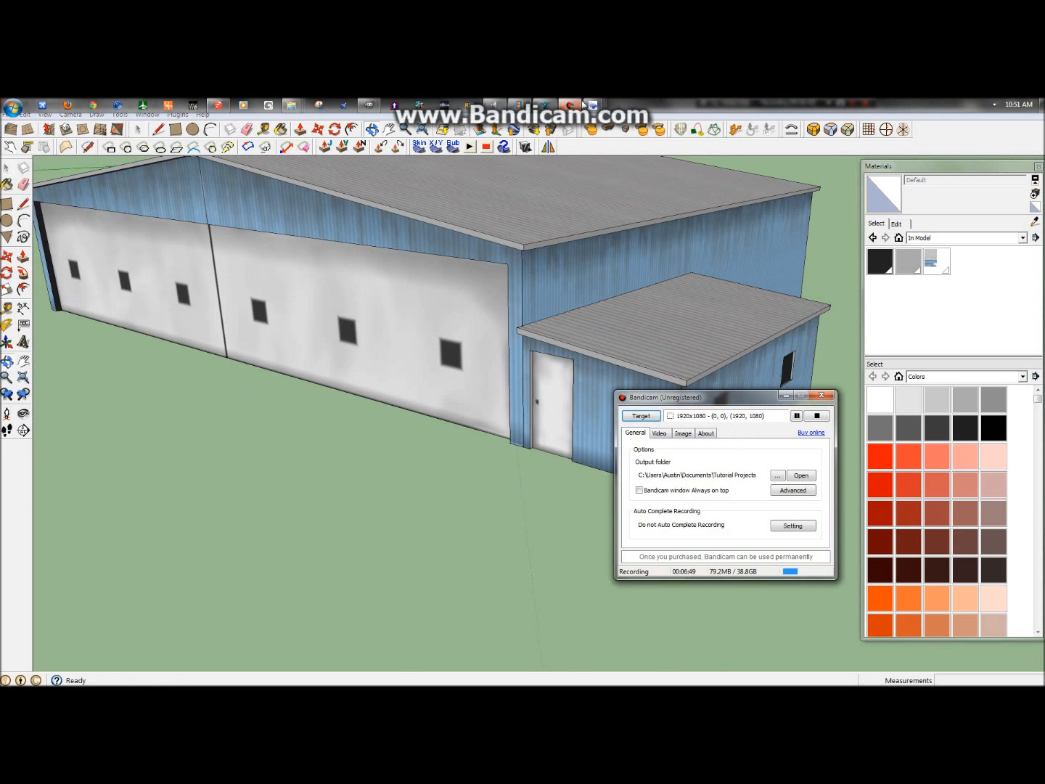
{"action": "mouse_move", "coordinate": [596, 103]}
{"action": "left_click", "coordinate": [468, 169]}
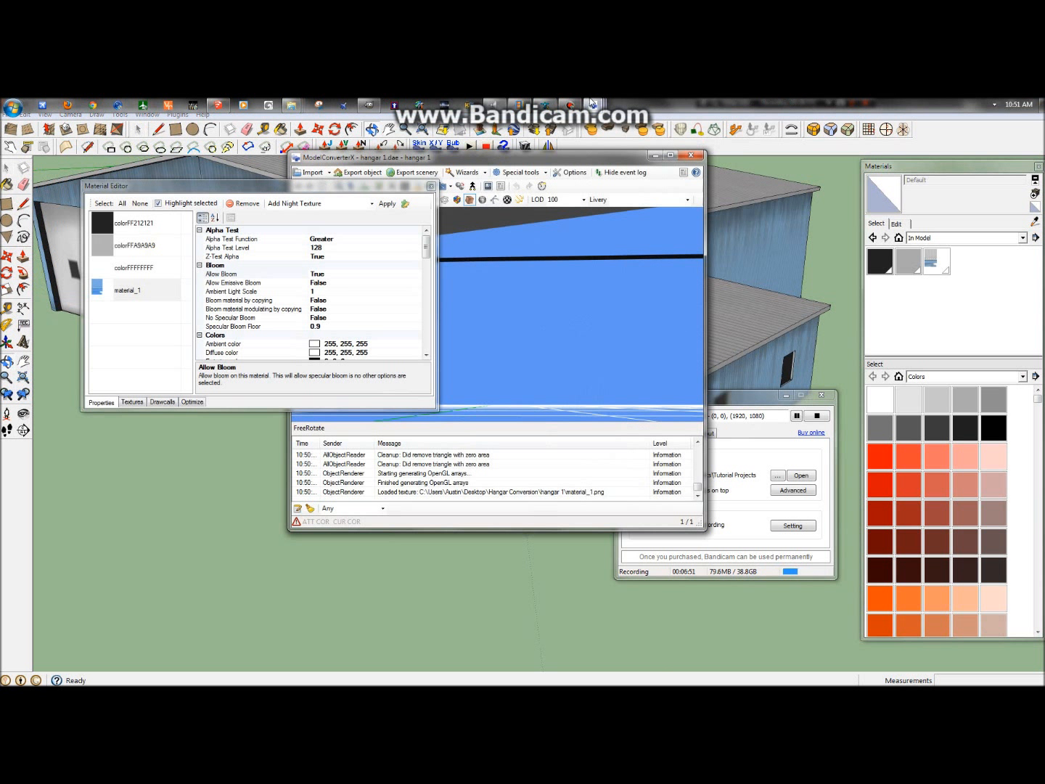
{"action": "left_click", "coordinate": [619, 166]}
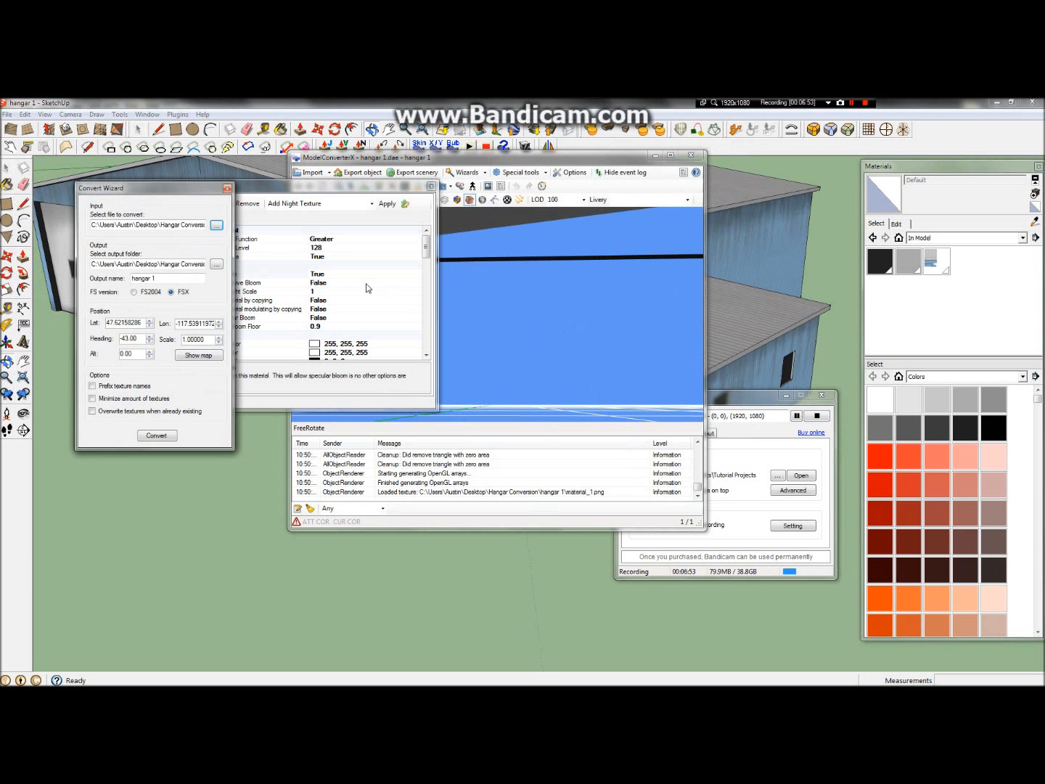
{"action": "left_click", "coordinate": [357, 199]}
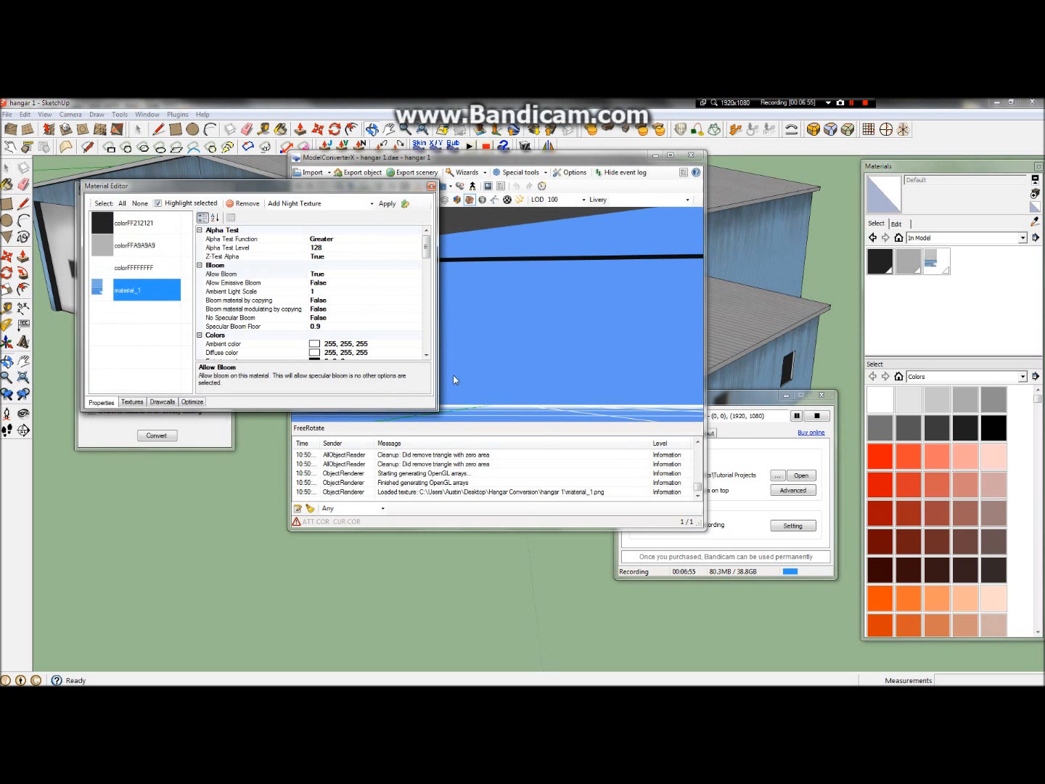
{"action": "left_click_drag", "start_coordinate": [319, 186], "coordinate": [280, 386]}
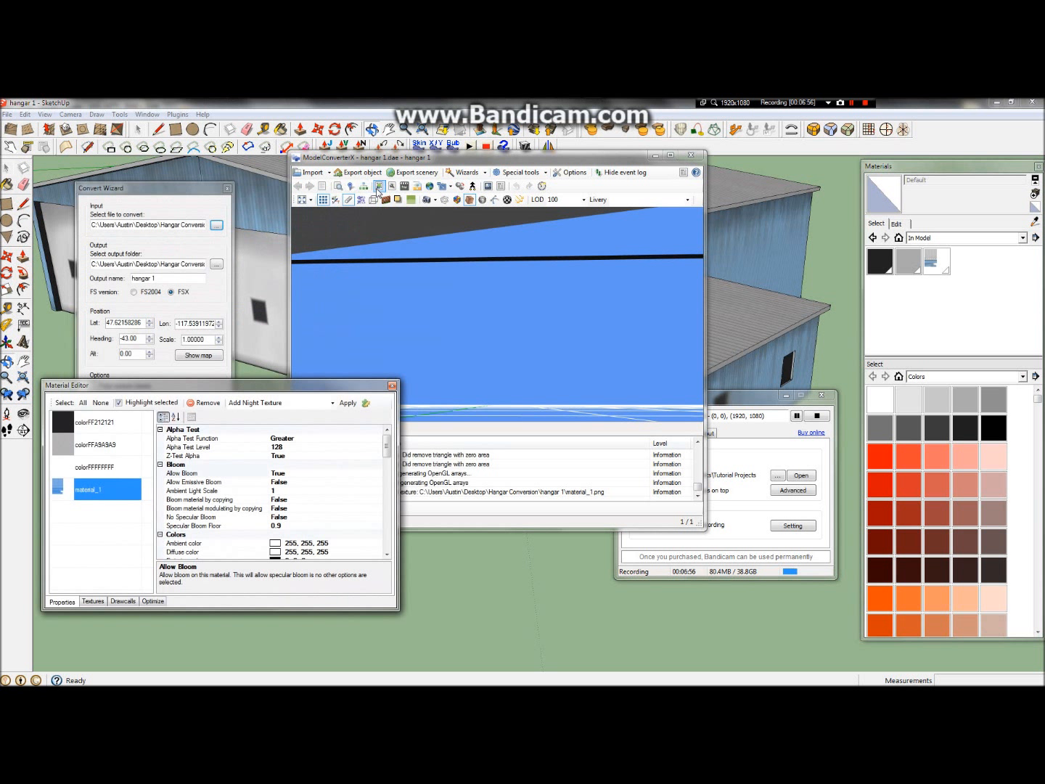
{"action": "left_click", "coordinate": [379, 190]}
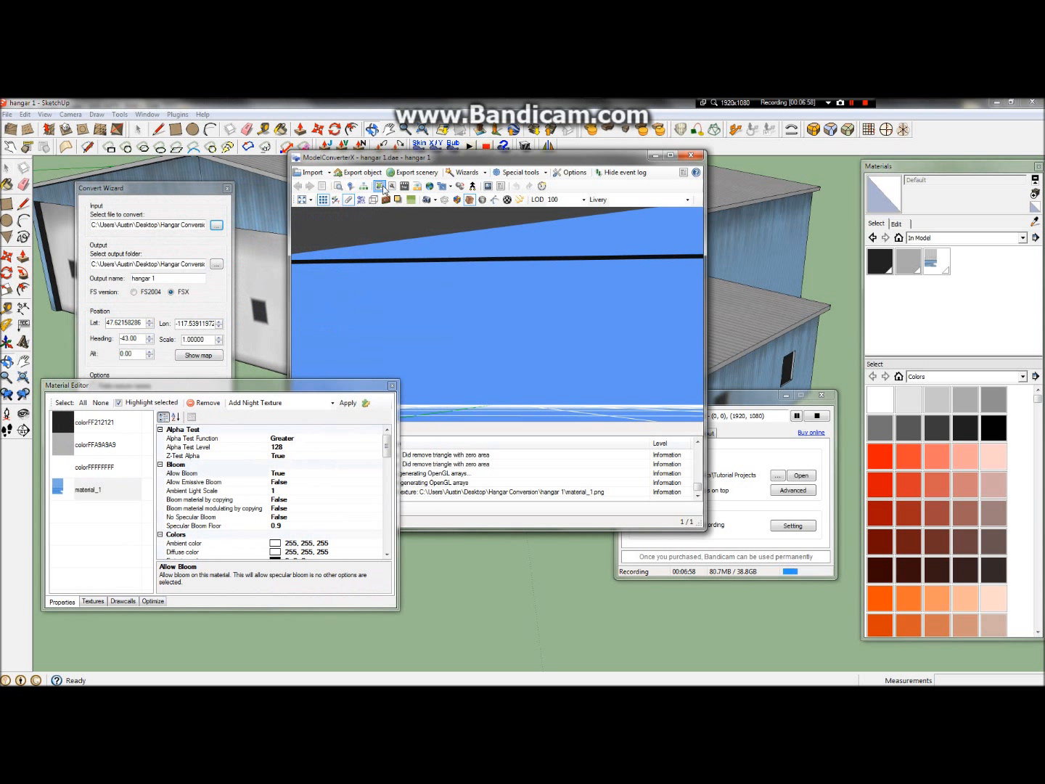
{"action": "left_click", "coordinate": [383, 188]}
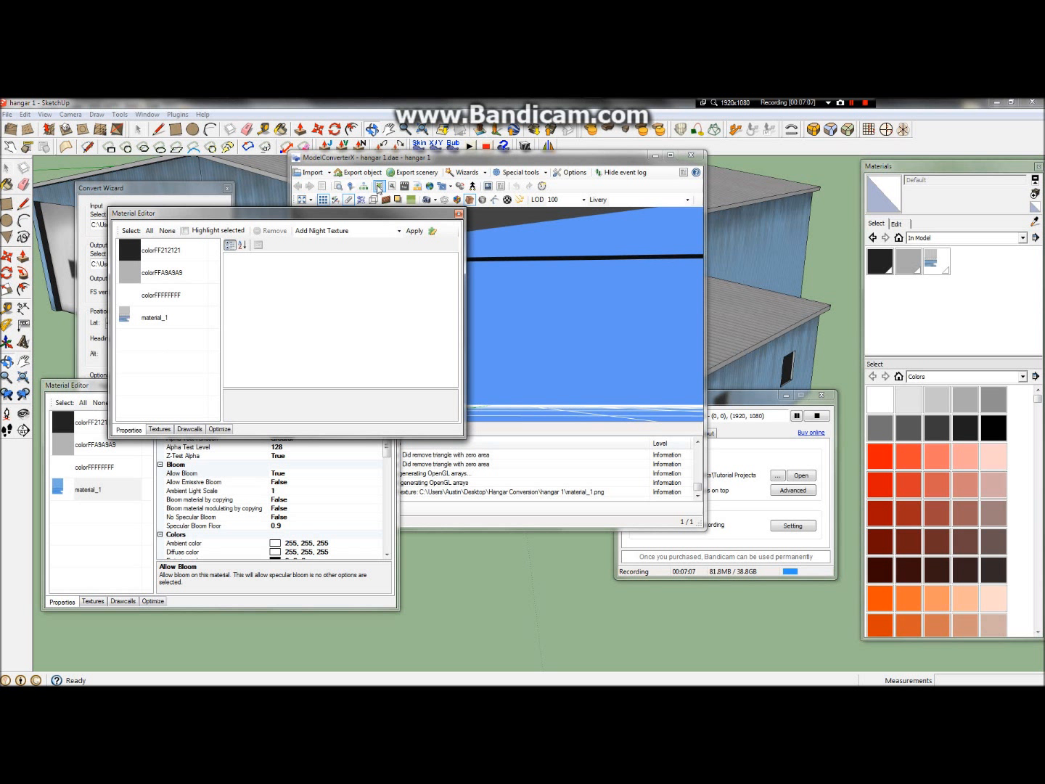
Copy the hang_lm image in the desktop's hanger folder and assign it as material_1's Nightmap texture
{"action": "left_click", "coordinate": [177, 323]}
{"action": "left_click_drag", "start_coordinate": [454, 280], "coordinate": [472, 383]}
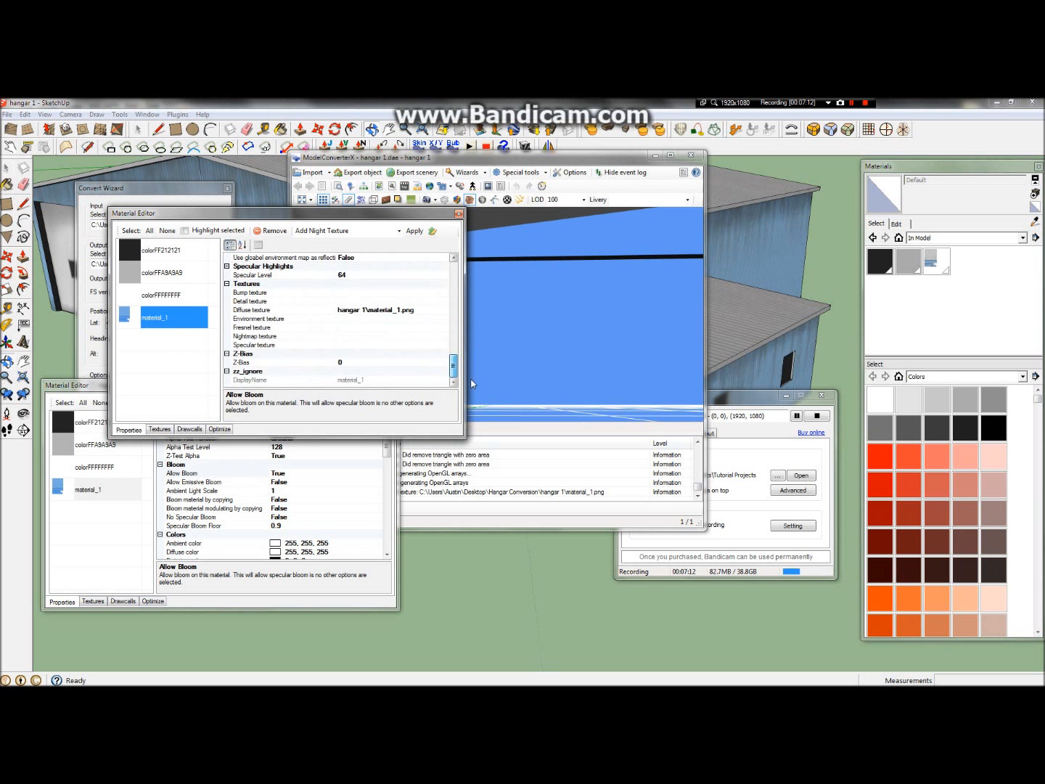
{"action": "left_click", "coordinate": [338, 337]}
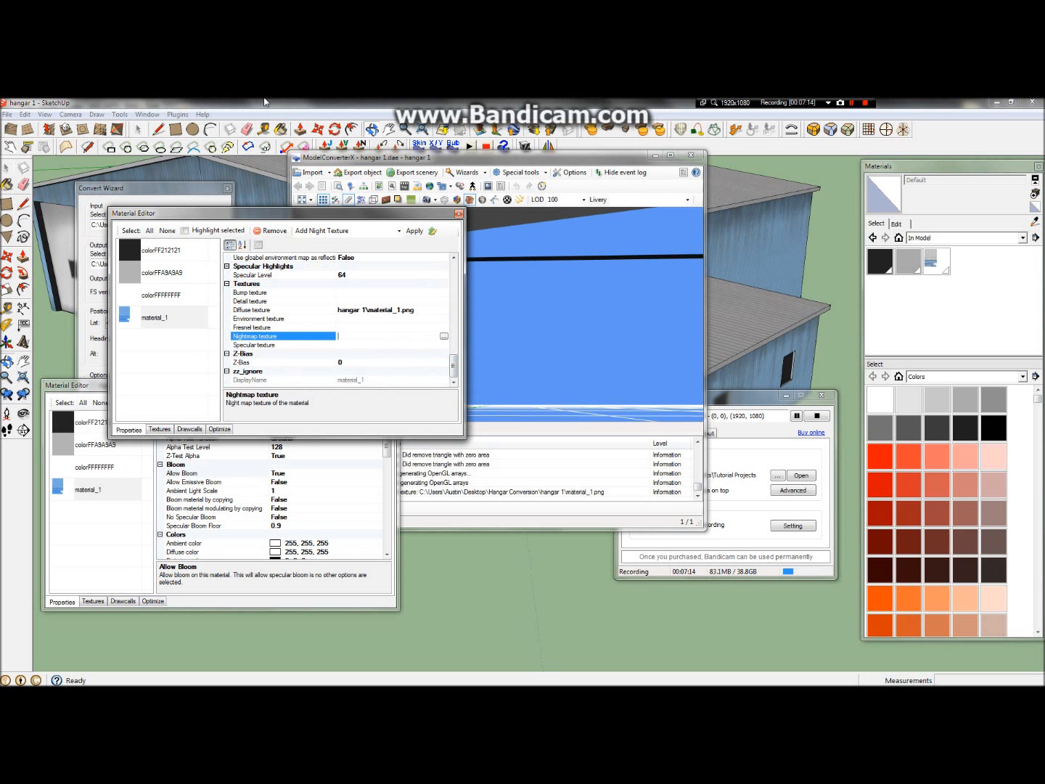
{"action": "mouse_move", "coordinate": [291, 105]}
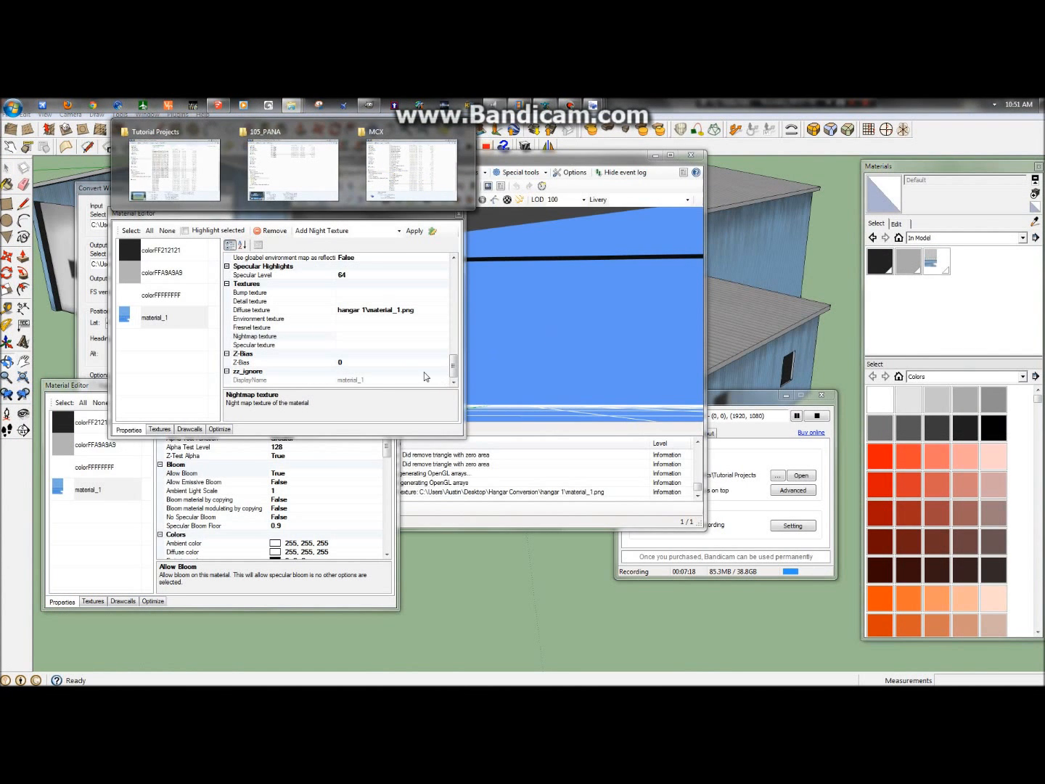
{"action": "left_click", "coordinate": [430, 337]}
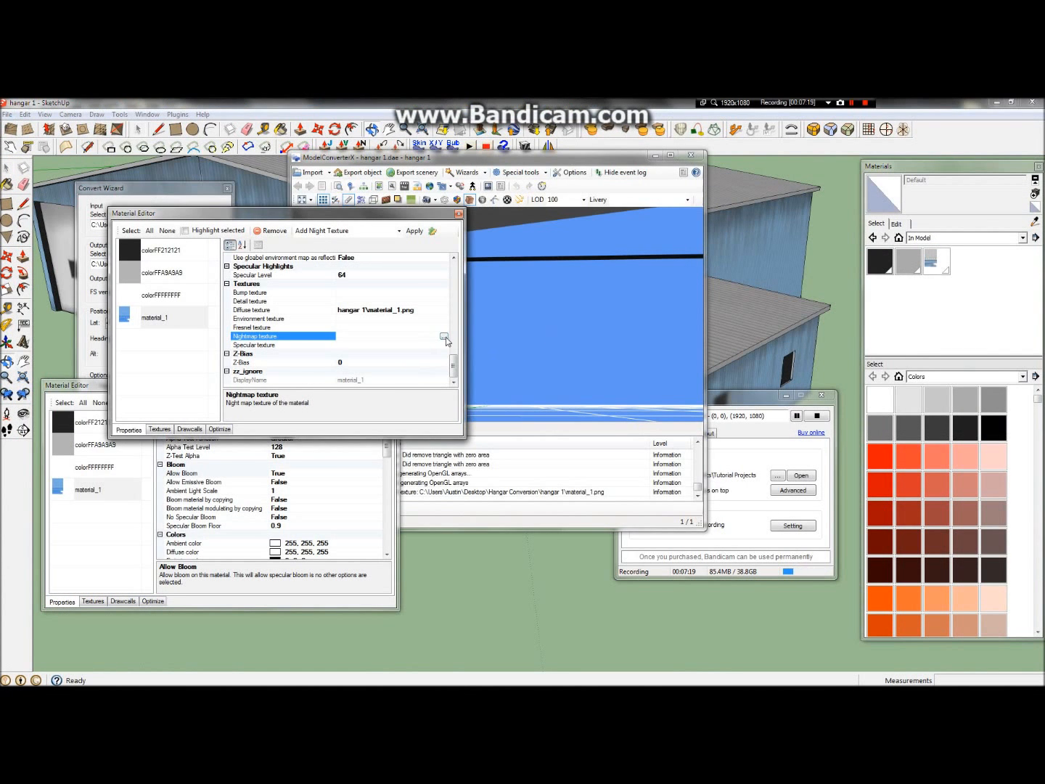
{"action": "left_click", "coordinate": [444, 337]}
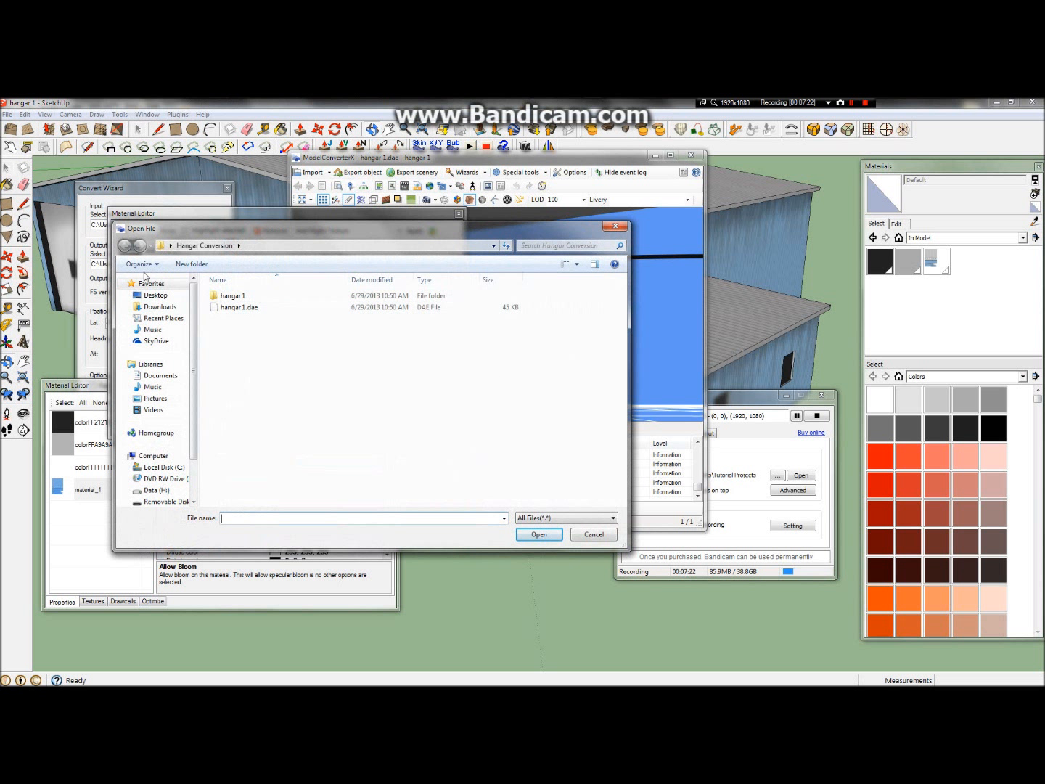
{"action": "left_click", "coordinate": [155, 295]}
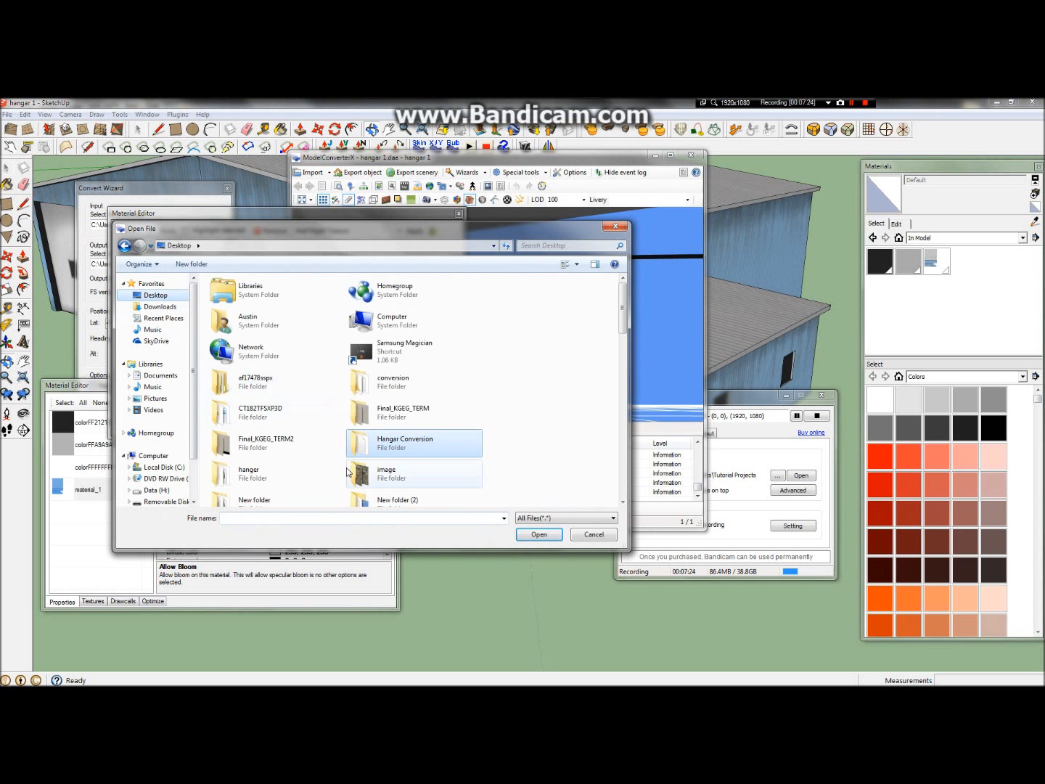
{"action": "left_click", "coordinate": [348, 472]}
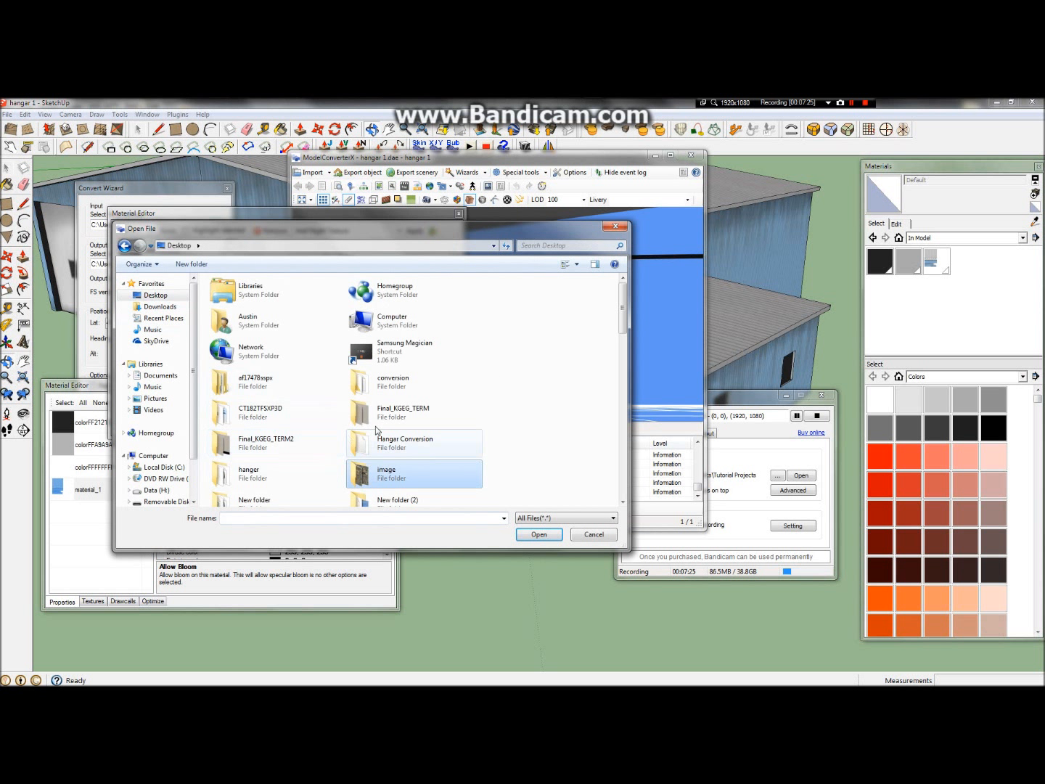
{"action": "double_click", "coordinate": [285, 475]}
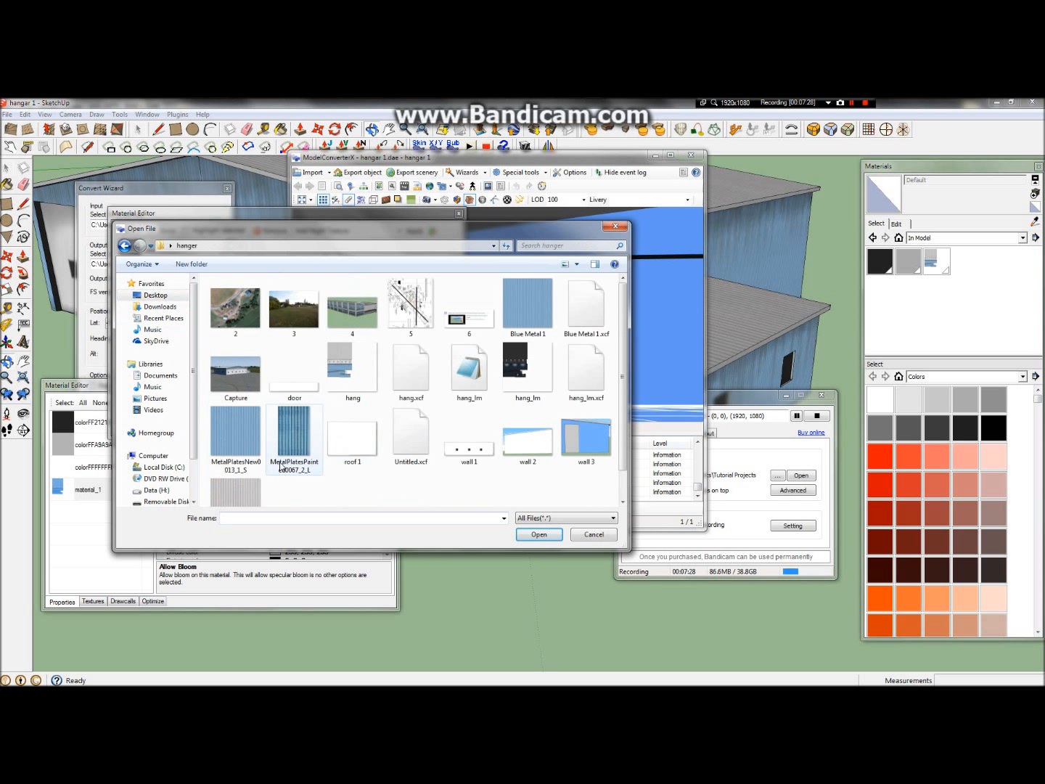
{"action": "left_click", "coordinate": [534, 373]}
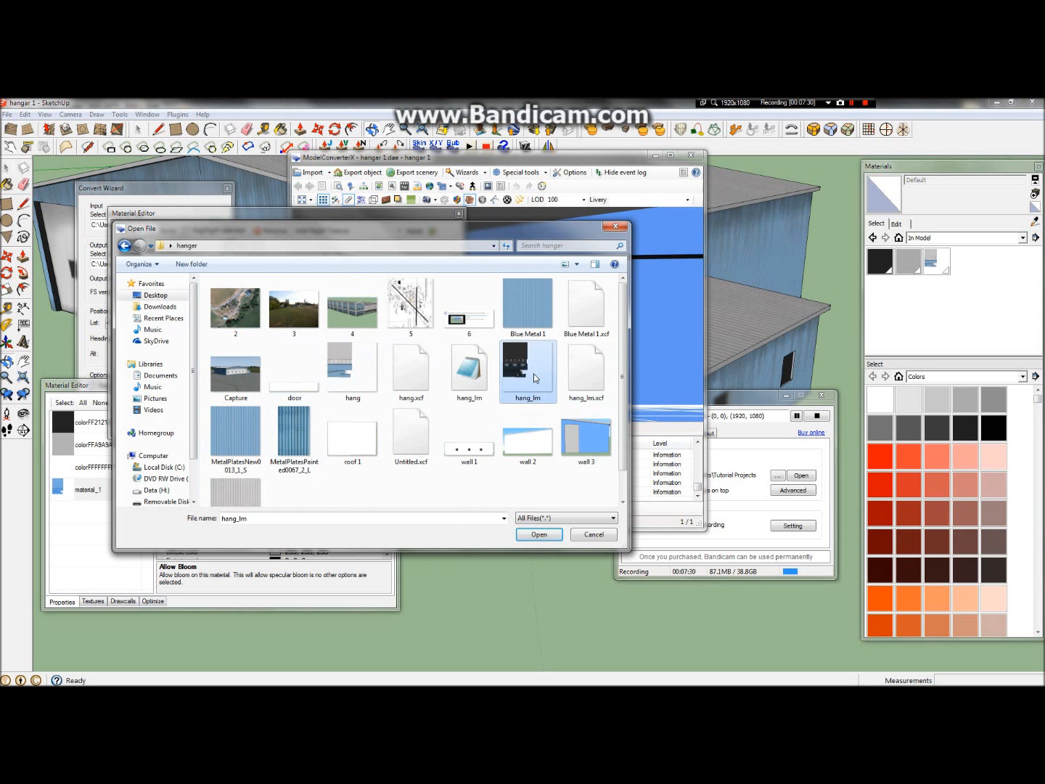
{"action": "right_click", "coordinate": [533, 373]}
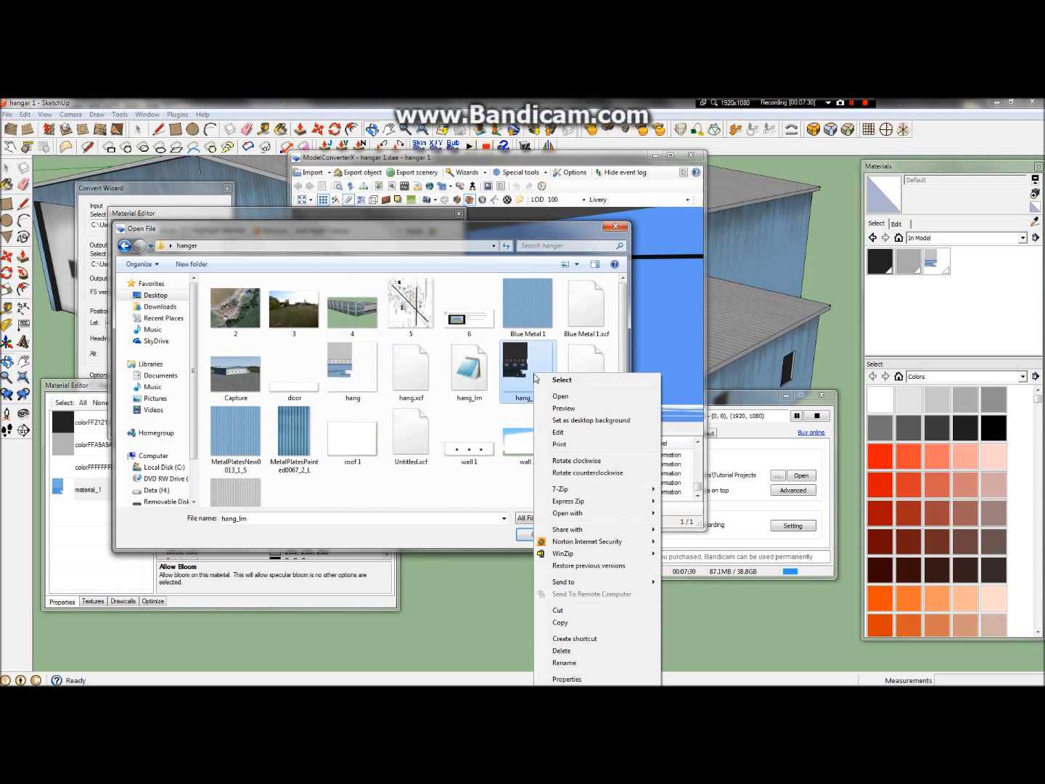
{"action": "left_click", "coordinate": [581, 624]}
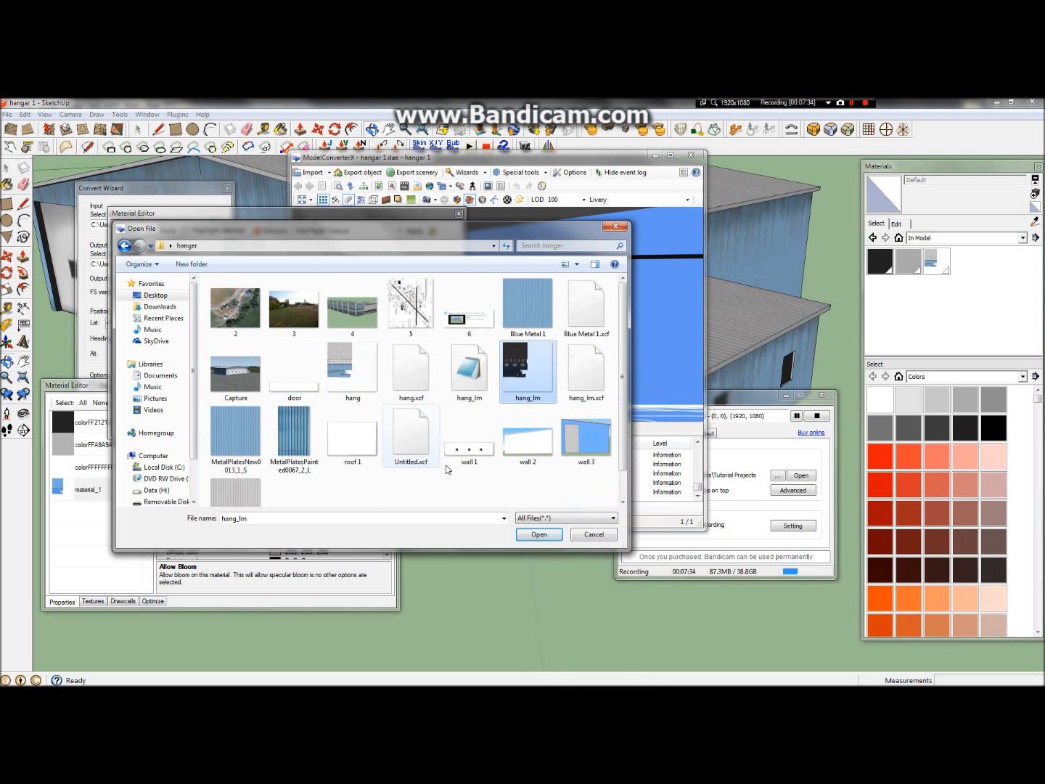
{"action": "double_click", "coordinate": [541, 385]}
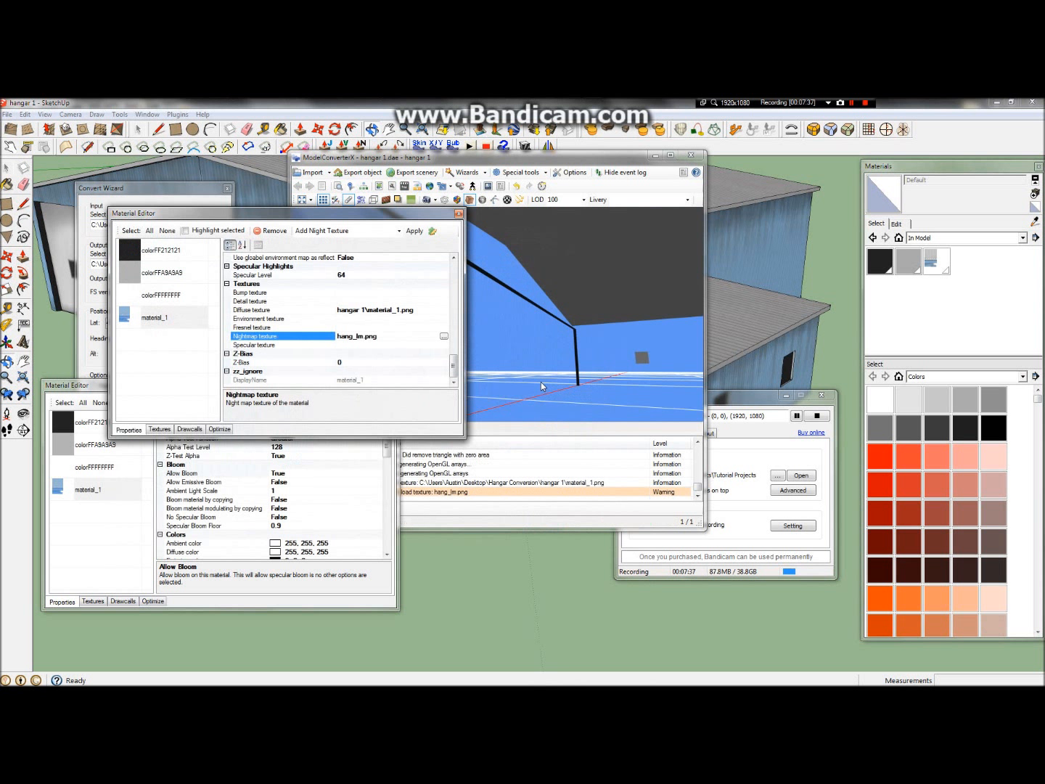
Switch the preview to night mode, clear the Material Editor out of the way and inspect the night texture on the hangar
{"action": "left_click_drag", "start_coordinate": [597, 375], "coordinate": [558, 247]}
{"action": "scroll", "coordinate": [651, 391], "scroll_direction": "down", "scroll_amount": 5}
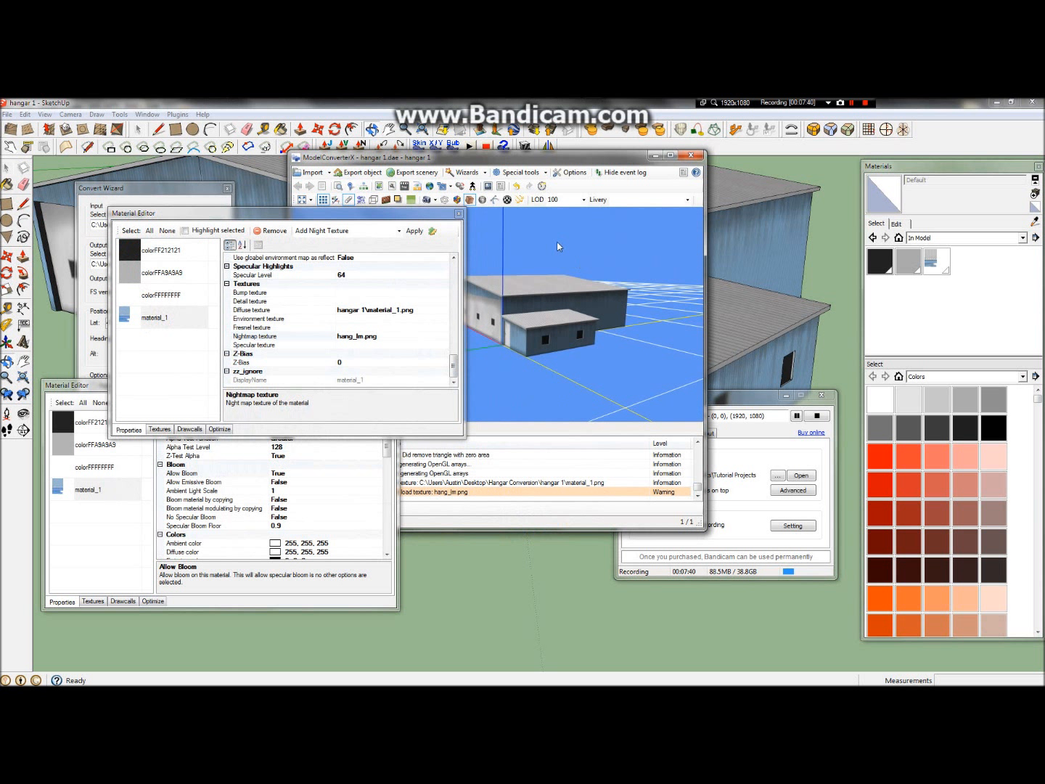
{"action": "left_click", "coordinate": [483, 199]}
{"action": "left_click_drag", "start_coordinate": [603, 283], "coordinate": [636, 331]}
{"action": "left_click_drag", "start_coordinate": [333, 210], "coordinate": [859, 337]}
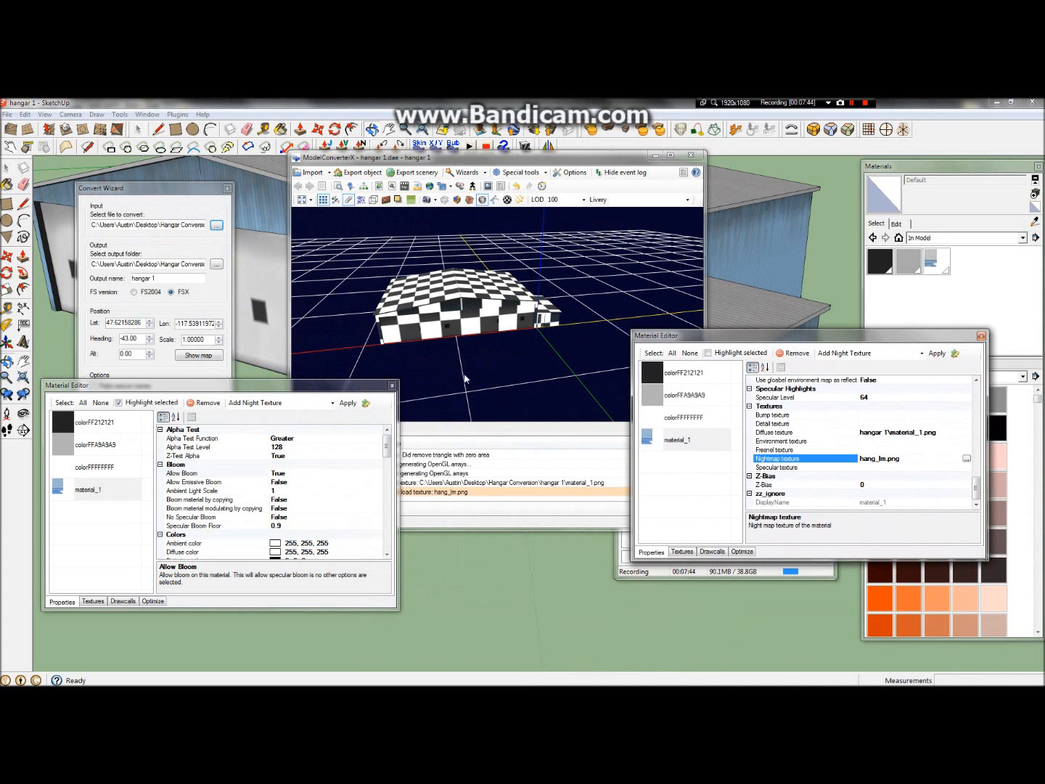
{"action": "left_click_drag", "start_coordinate": [466, 378], "coordinate": [476, 338]}
{"action": "scroll", "coordinate": [465, 331], "scroll_direction": "up", "scroll_amount": 6}
{"action": "left_click_drag", "start_coordinate": [425, 300], "coordinate": [452, 310]}
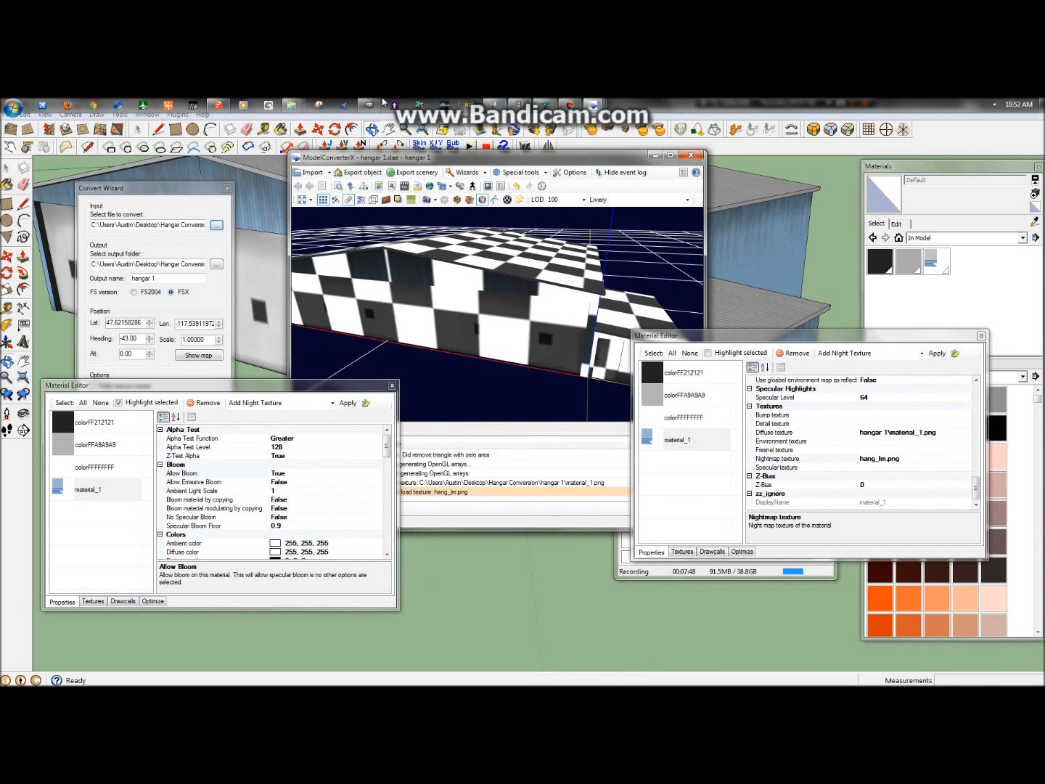
Paste the copied hang_lm image into the Hangar Conversion folder on the desktop
{"action": "mouse_move", "coordinate": [295, 104]}
{"action": "mouse_move", "coordinate": [302, 153]}
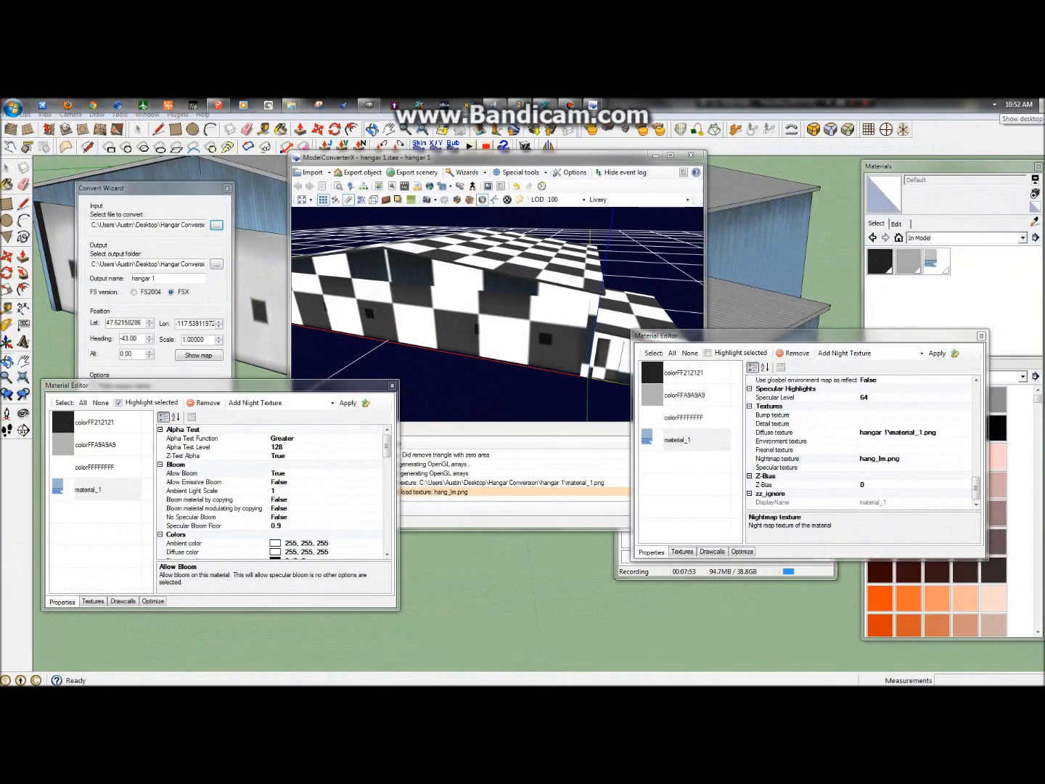
{"action": "left_click", "coordinate": [1041, 106]}
{"action": "double_click", "coordinate": [988, 136]}
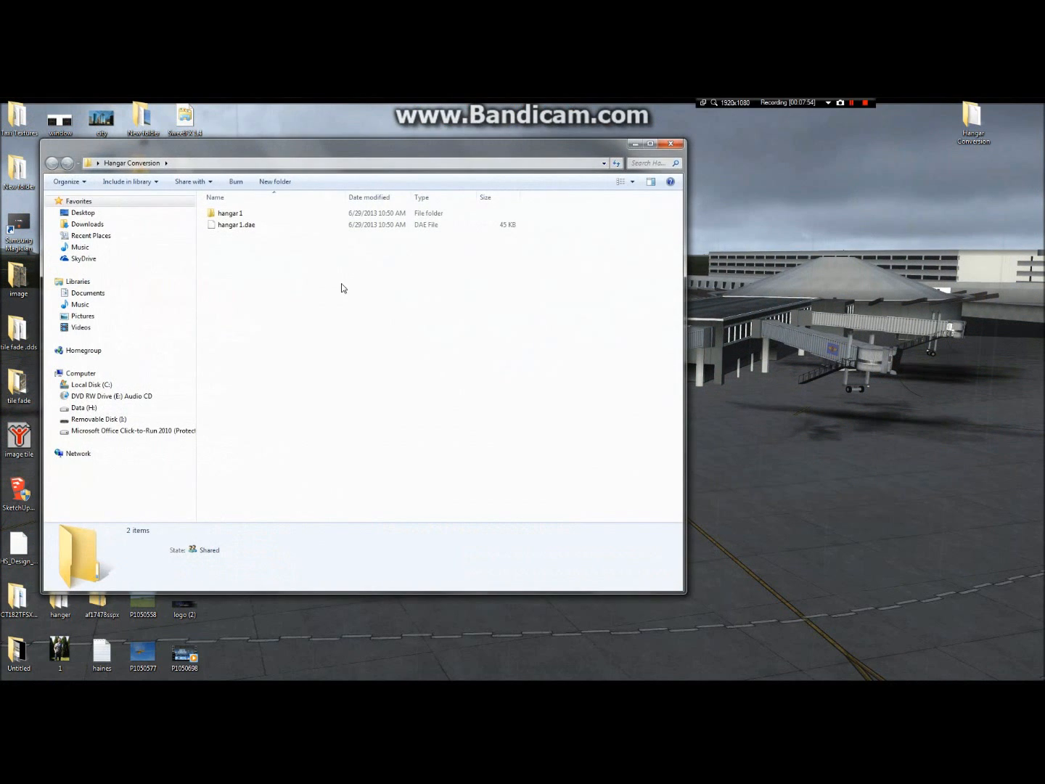
{"action": "right_click", "coordinate": [342, 288]}
{"action": "left_click", "coordinate": [398, 359]}
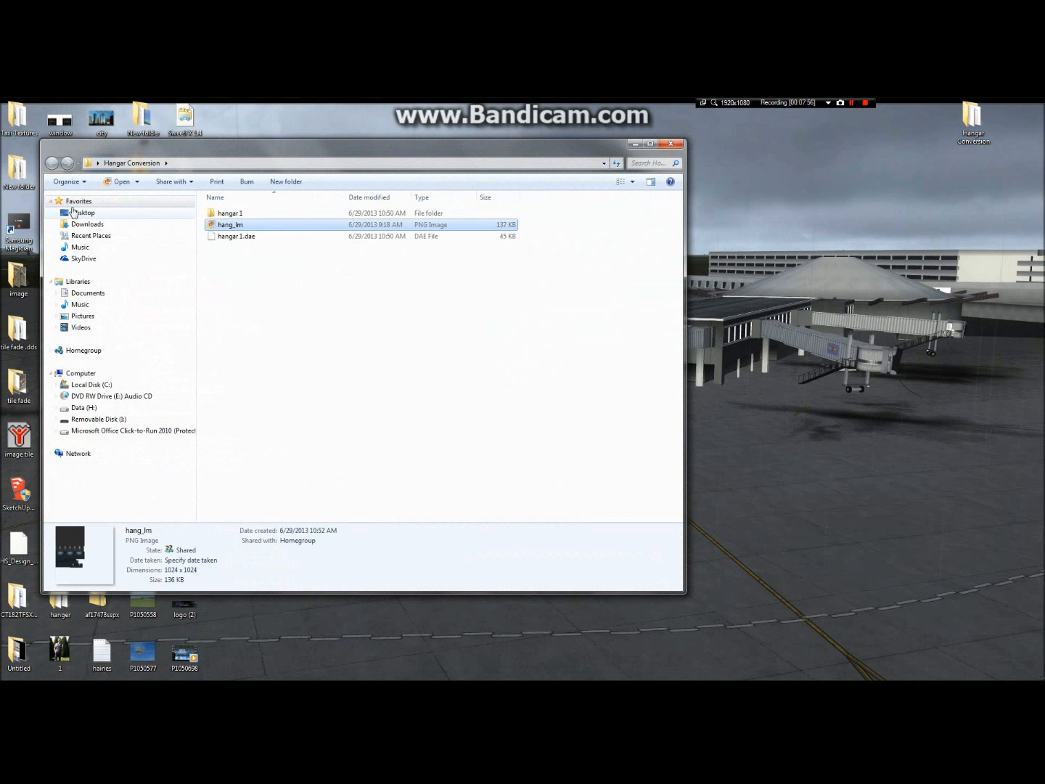
{"action": "left_click", "coordinate": [242, 238]}
{"action": "left_click", "coordinate": [243, 227]}
{"action": "left_click", "coordinate": [247, 236]}
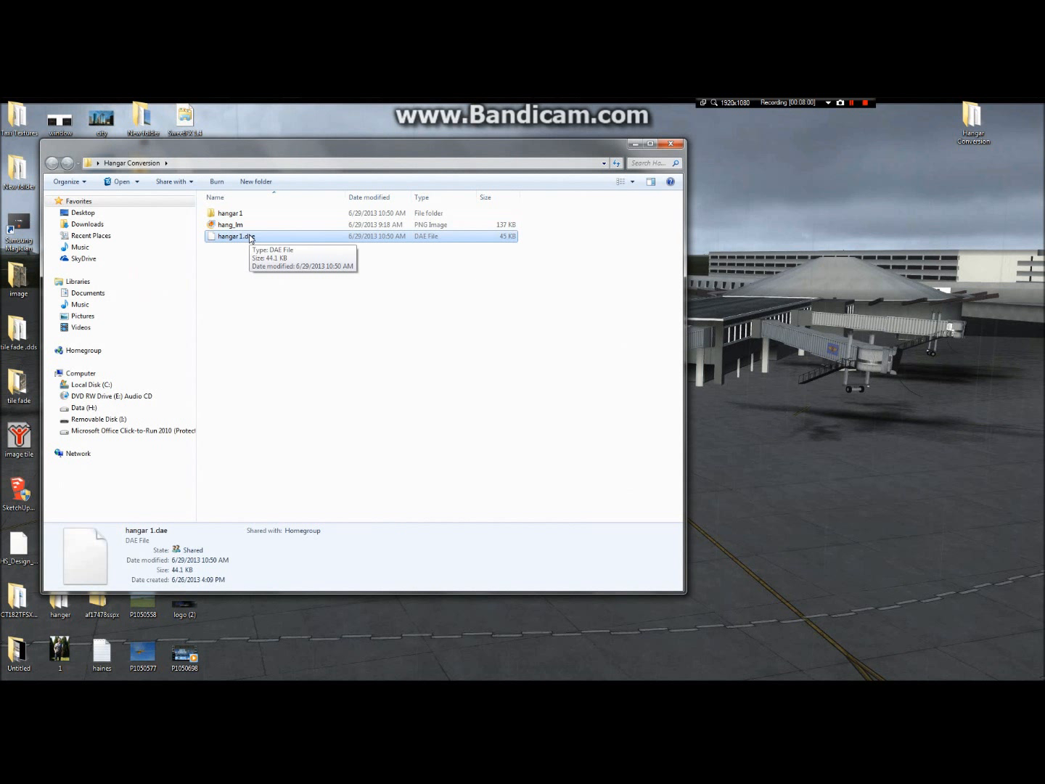
{"action": "left_click", "coordinate": [246, 224]}
{"action": "left_click", "coordinate": [244, 236]}
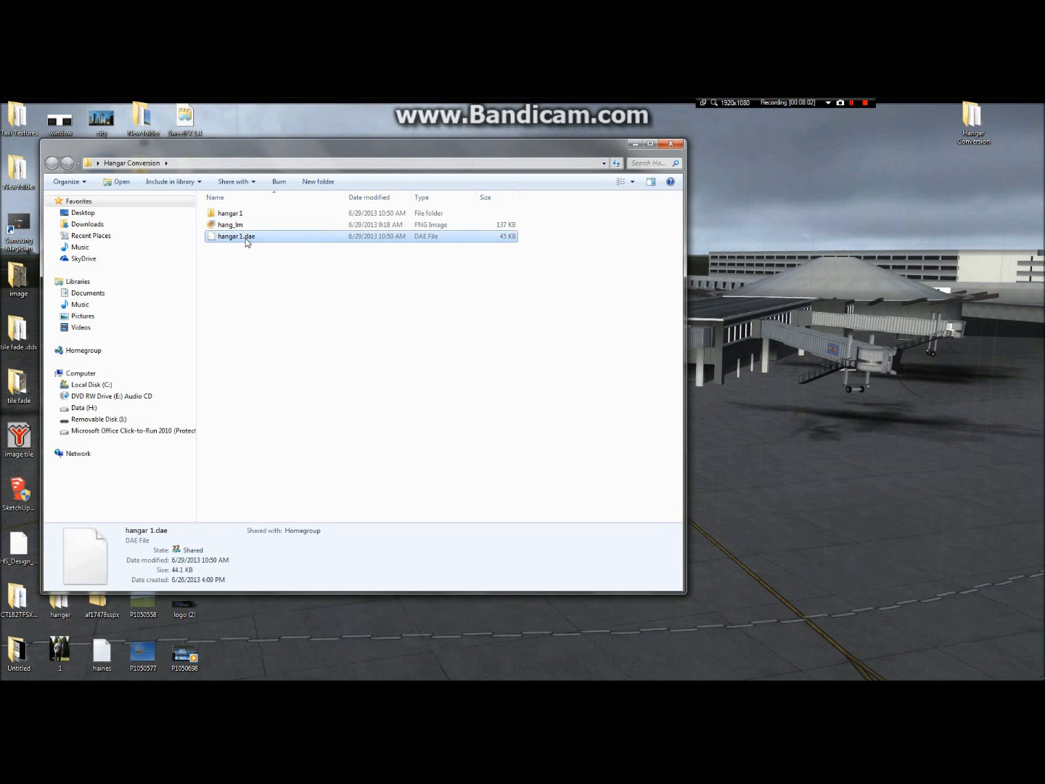
Select the pasted hang_lm image, switch to ModelConverterX and bring its Convert Wizard and Material Editor windows forward
{"action": "left_click", "coordinate": [245, 224]}
{"action": "mouse_move", "coordinate": [297, 103]}
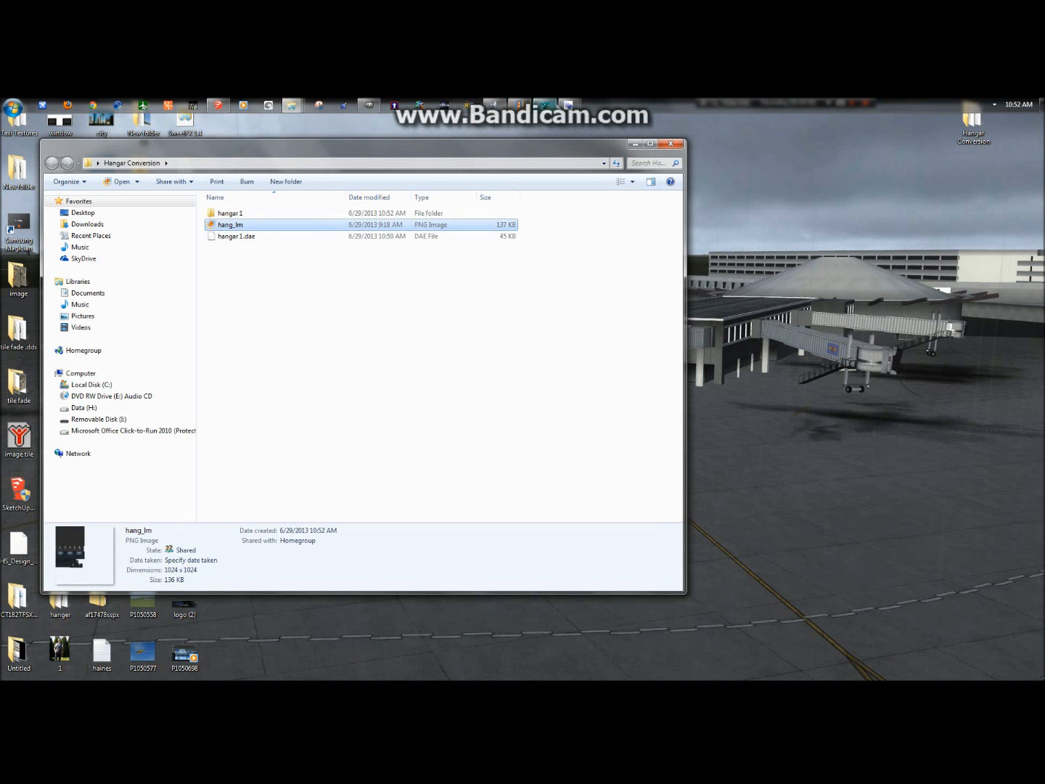
{"action": "left_click", "coordinate": [570, 104]}
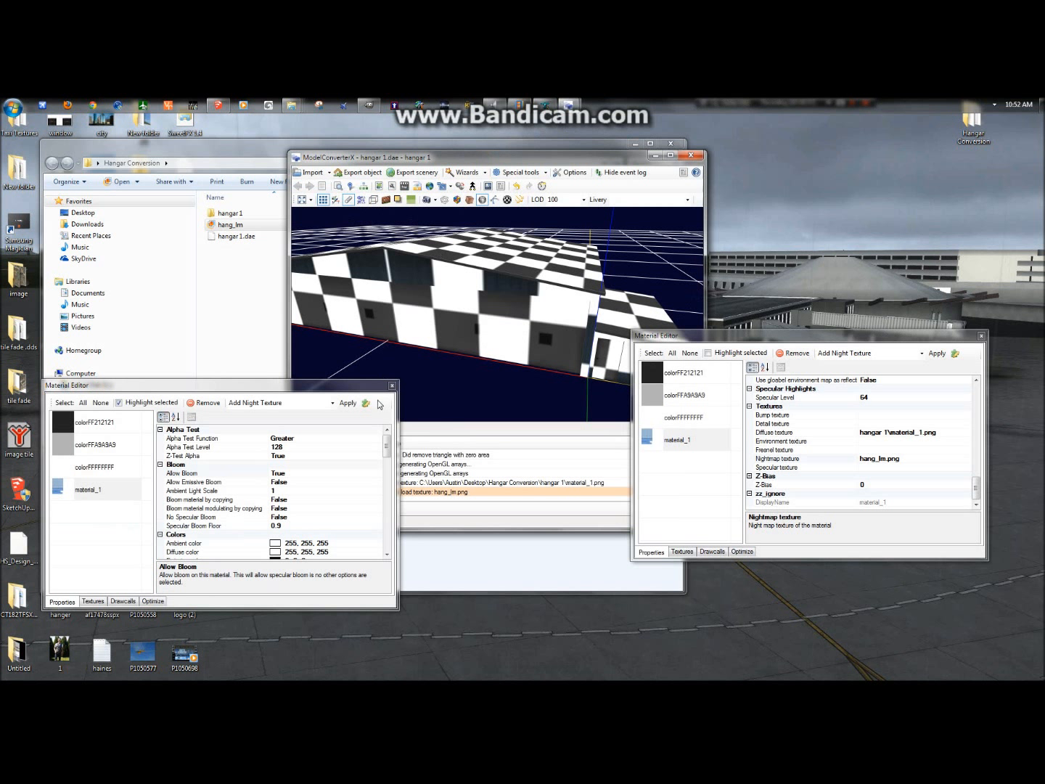
{"action": "mouse_move", "coordinate": [569, 103]}
{"action": "left_click", "coordinate": [622, 179]}
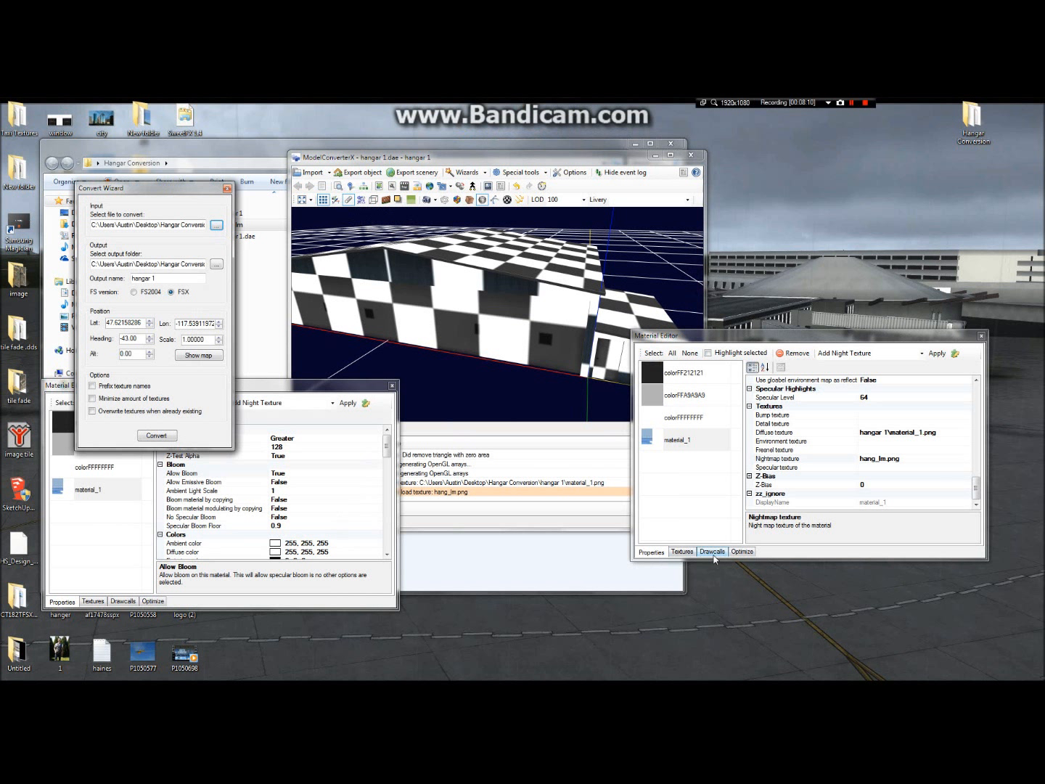
{"action": "left_click", "coordinate": [814, 546]}
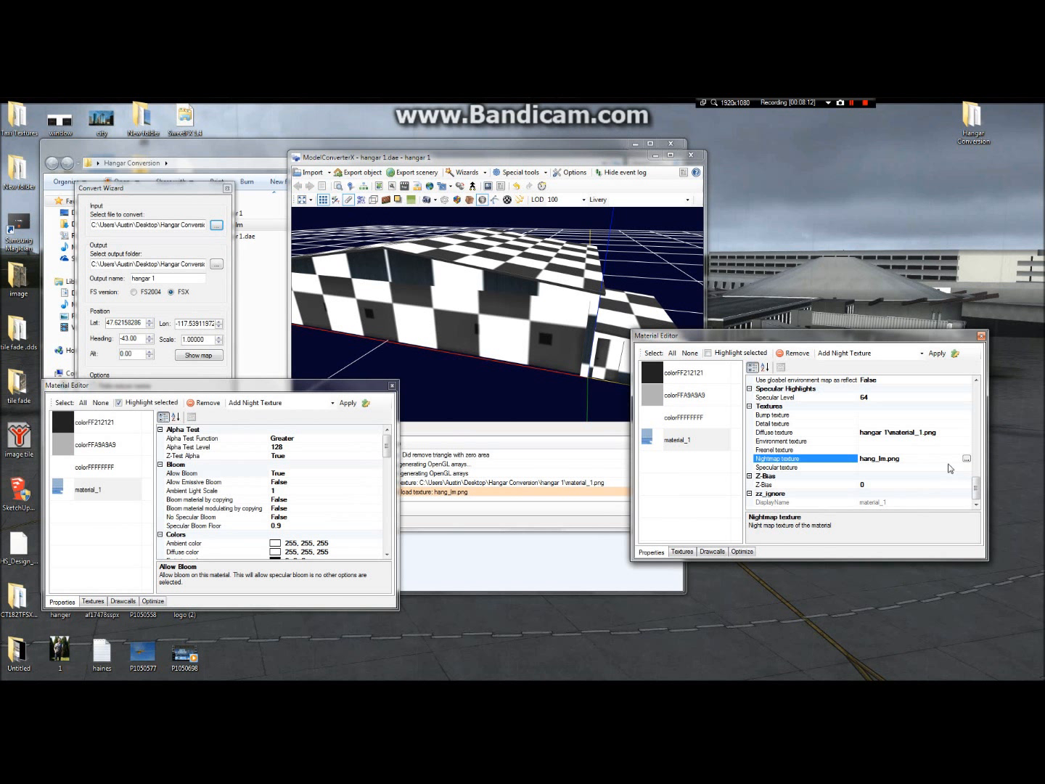
Try to reassign material_1's Nightmap texture to the hang_lm image in the desktop's Hangar Conversion folder
{"action": "left_click", "coordinate": [966, 459]}
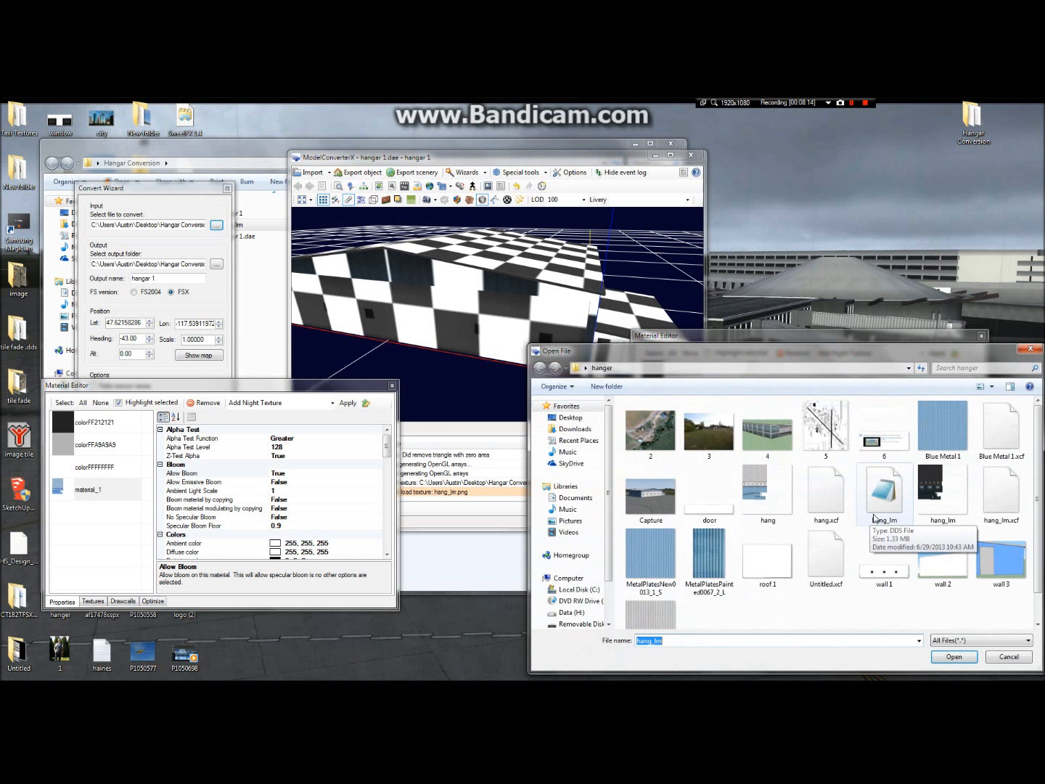
{"action": "left_click", "coordinate": [571, 418]}
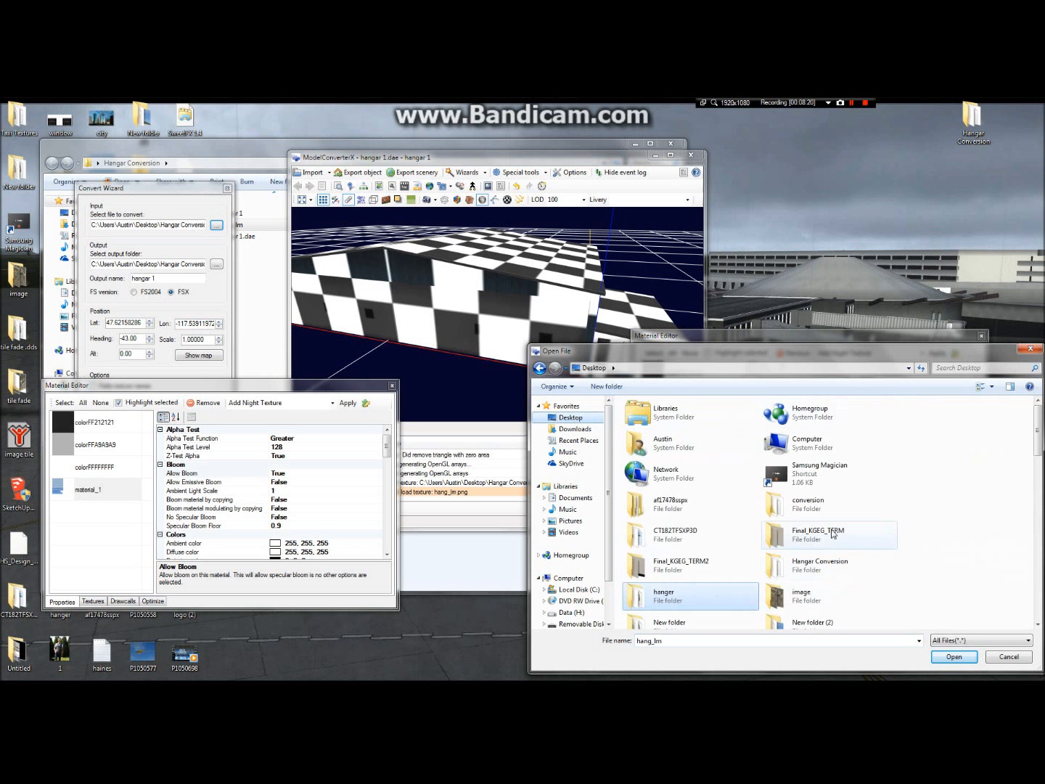
{"action": "left_click", "coordinate": [817, 507]}
{"action": "double_click", "coordinate": [816, 508]}
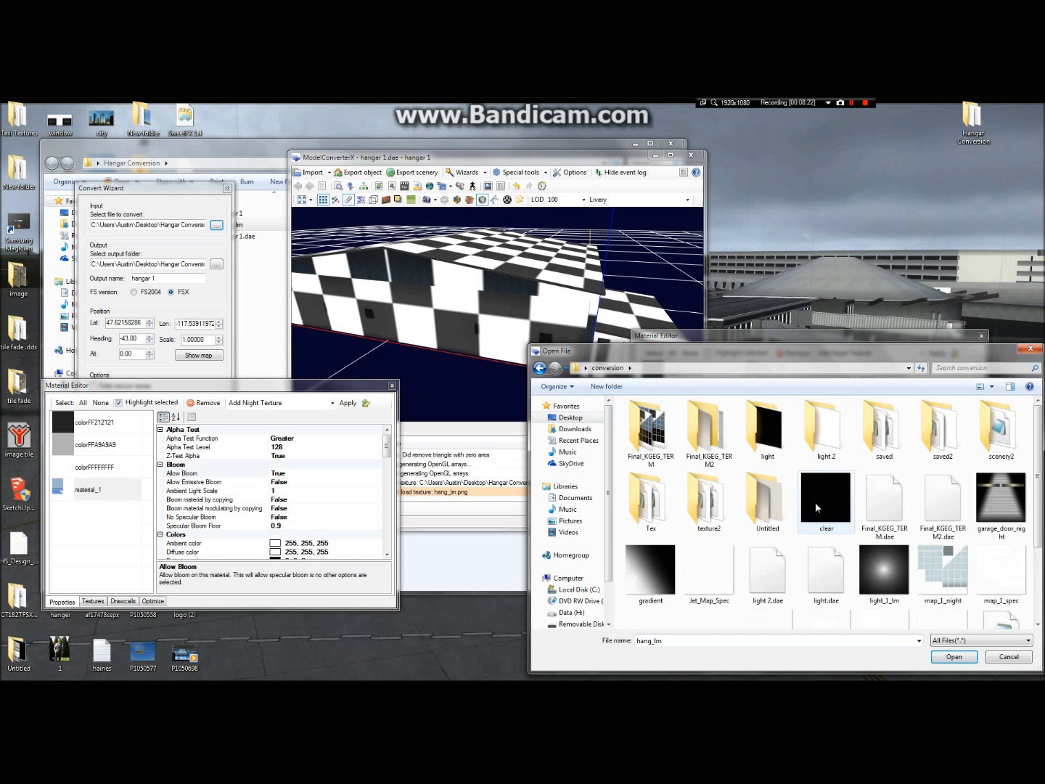
{"action": "left_click", "coordinate": [539, 369]}
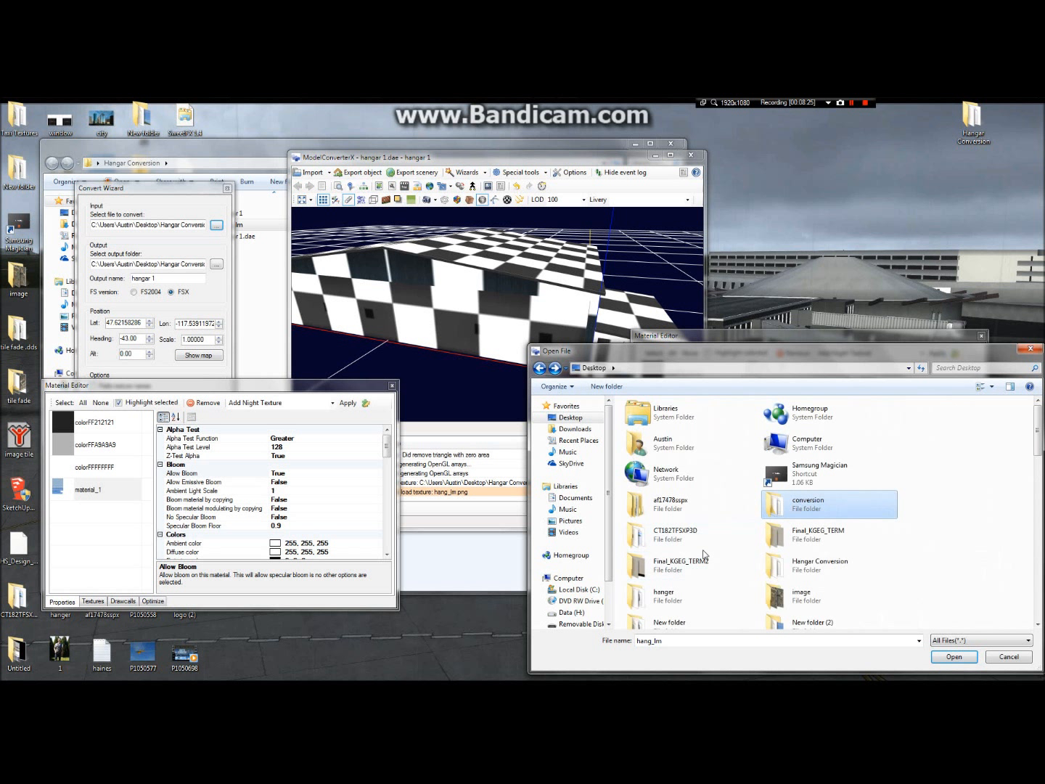
{"action": "scroll", "coordinate": [726, 550], "scroll_direction": "down", "scroll_amount": 1}
{"action": "double_click", "coordinate": [780, 491]}
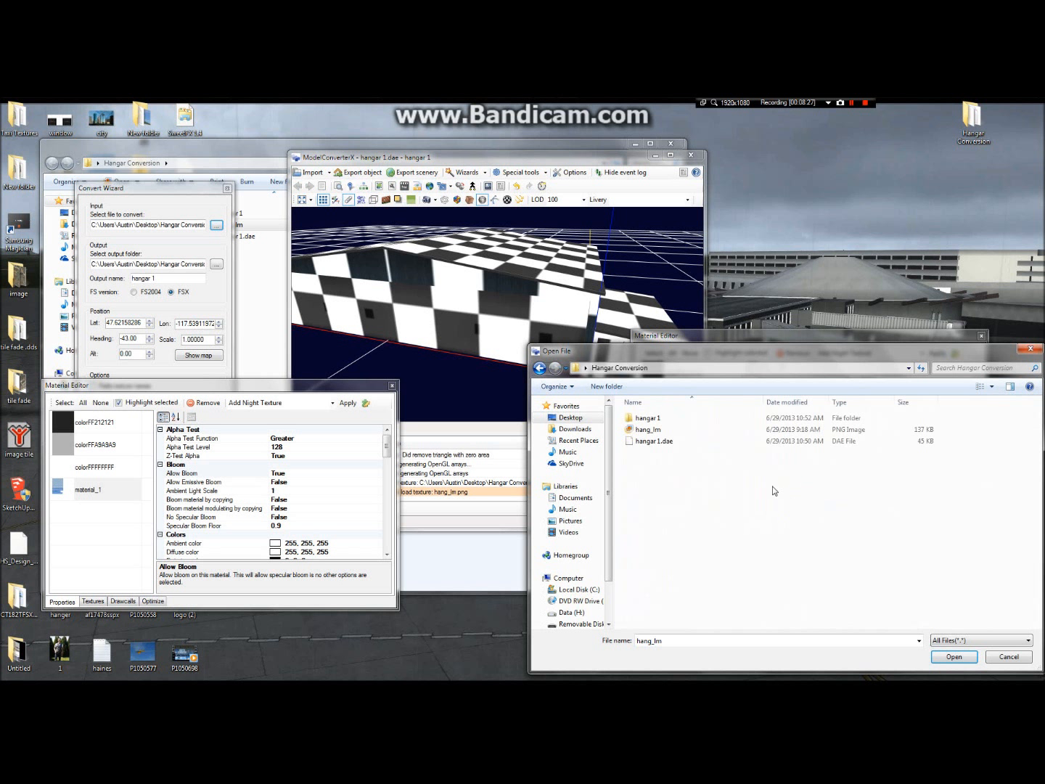
{"action": "double_click", "coordinate": [646, 429]}
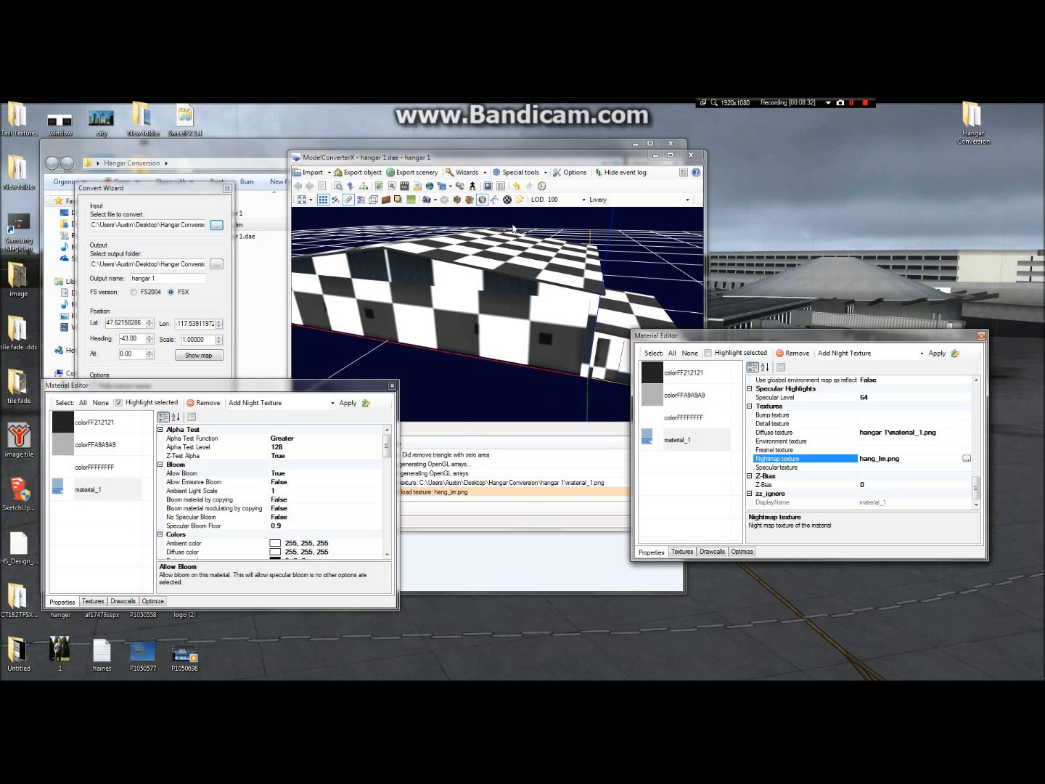
Turn the preview's texture night render mode off and on again, and close the extra Material Editor window
{"action": "left_click", "coordinate": [472, 205]}
{"action": "left_click", "coordinate": [472, 205]}
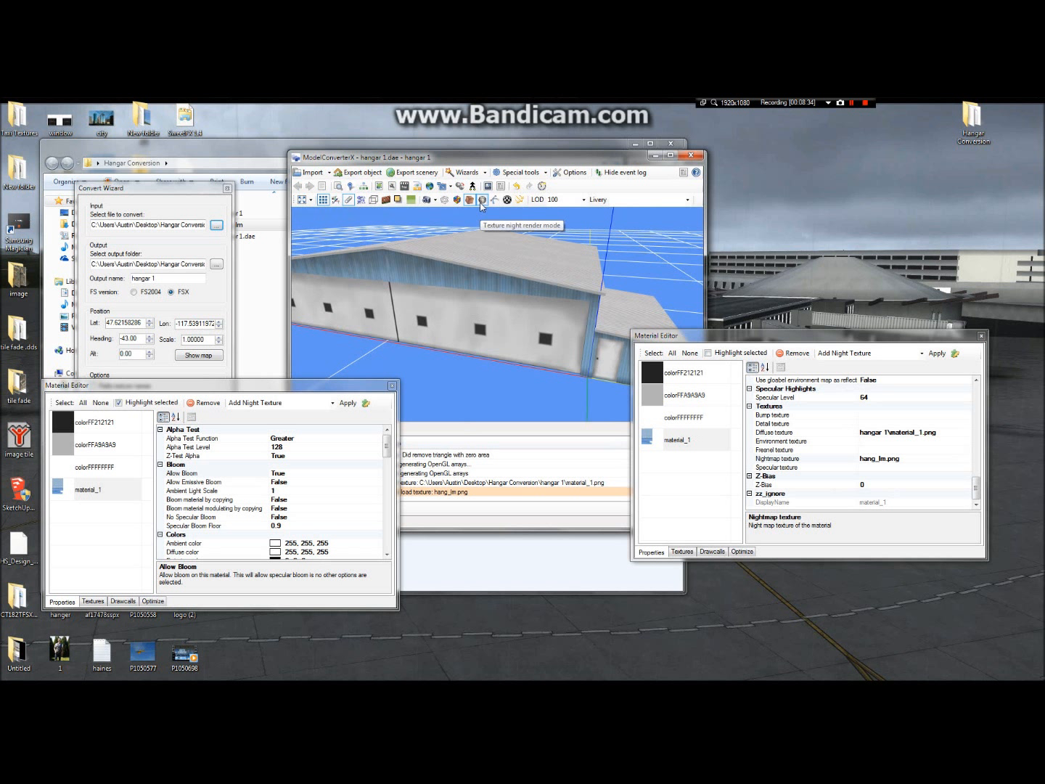
{"action": "left_click", "coordinate": [481, 203]}
{"action": "left_click_drag", "start_coordinate": [556, 314], "coordinate": [549, 290]}
{"action": "scroll", "coordinate": [550, 290], "scroll_direction": "down", "scroll_amount": 3}
{"action": "left_click_drag", "start_coordinate": [301, 396], "coordinate": [287, 388]}
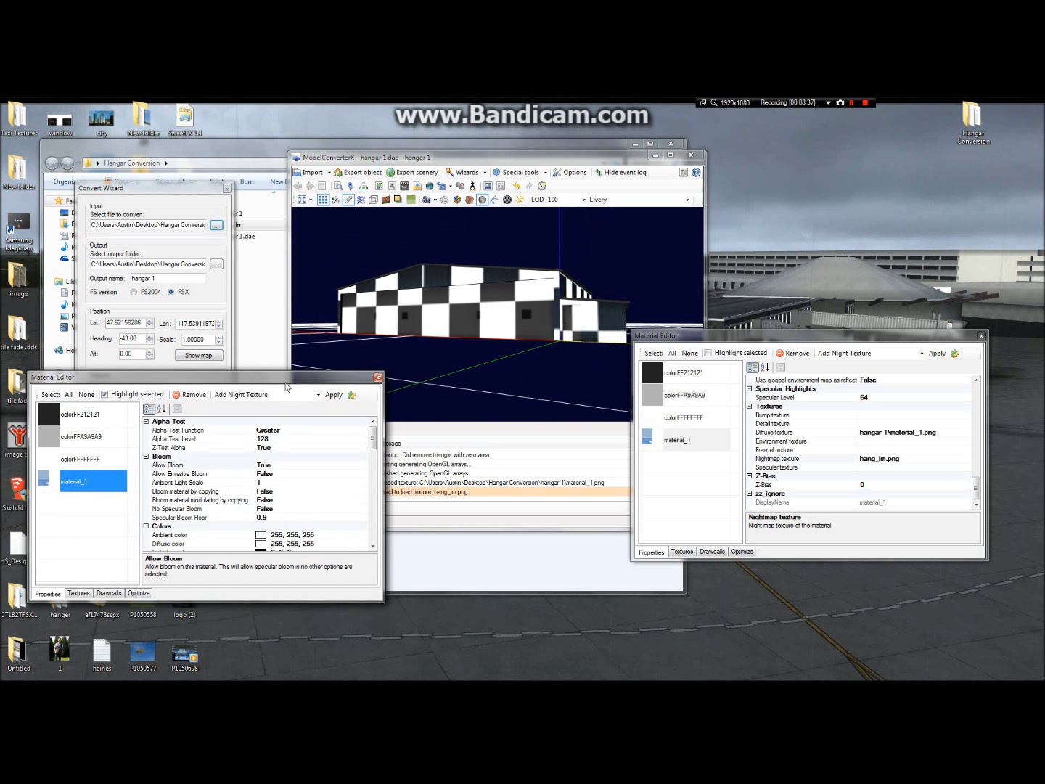
{"action": "left_click", "coordinate": [378, 377]}
Clear material_1's Nightmap texture and assign the hang_lm image from the Hangar Conversion folder
{"action": "left_click", "coordinate": [864, 459]}
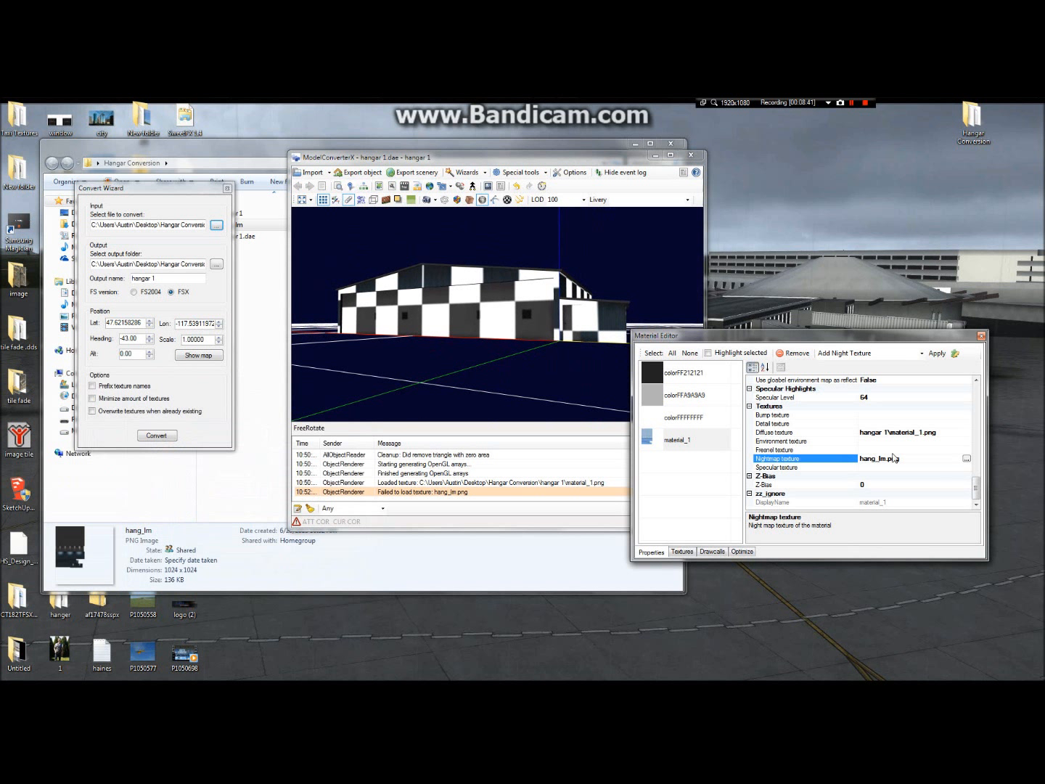
{"action": "key", "text": "BackSpace"}
{"action": "left_click", "coordinate": [864, 448]}
{"action": "left_click", "coordinate": [860, 458]}
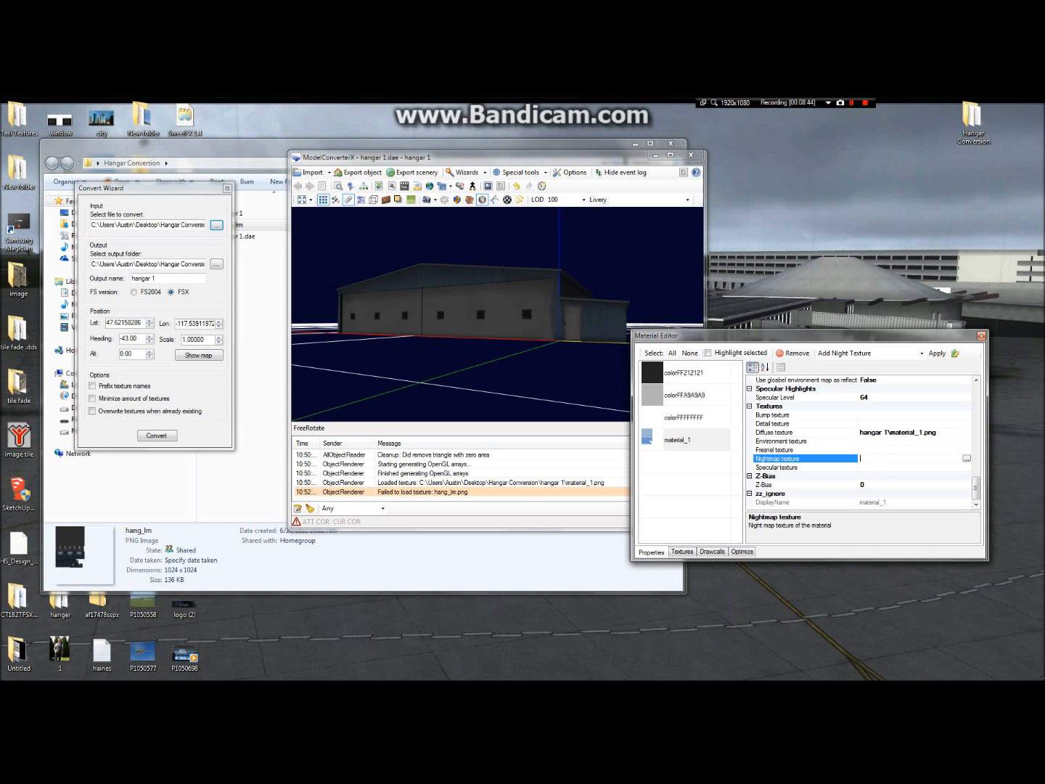
{"action": "left_click", "coordinate": [966, 459]}
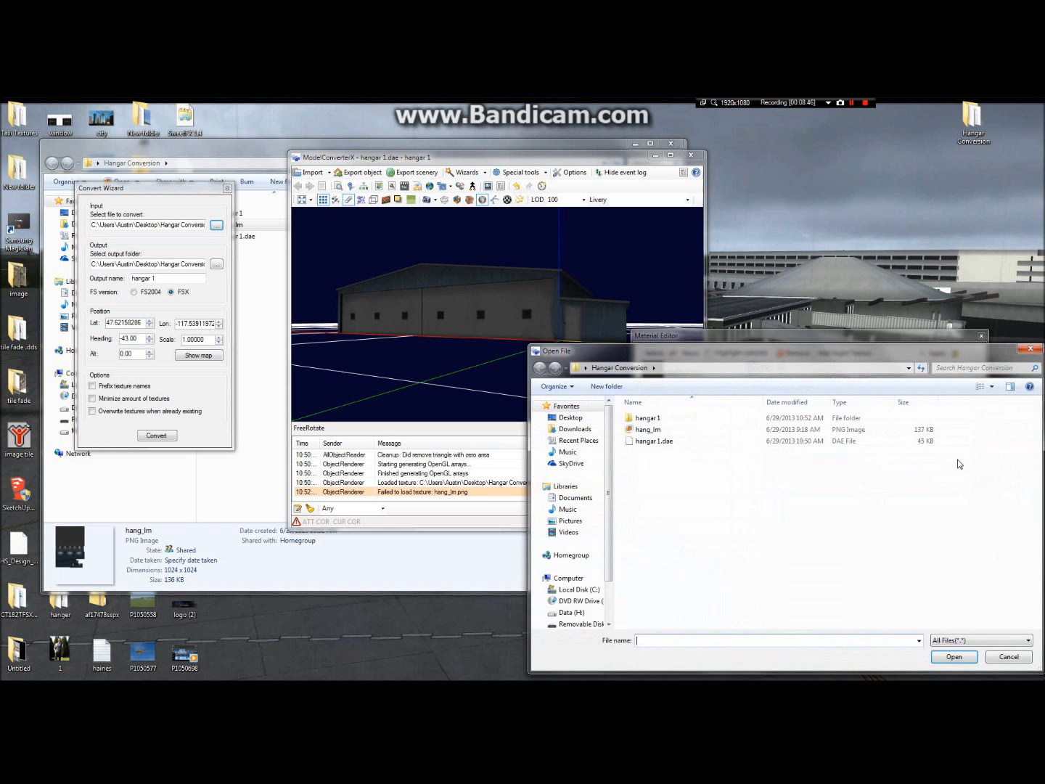
{"action": "left_click", "coordinate": [649, 430]}
{"action": "double_click", "coordinate": [652, 431]}
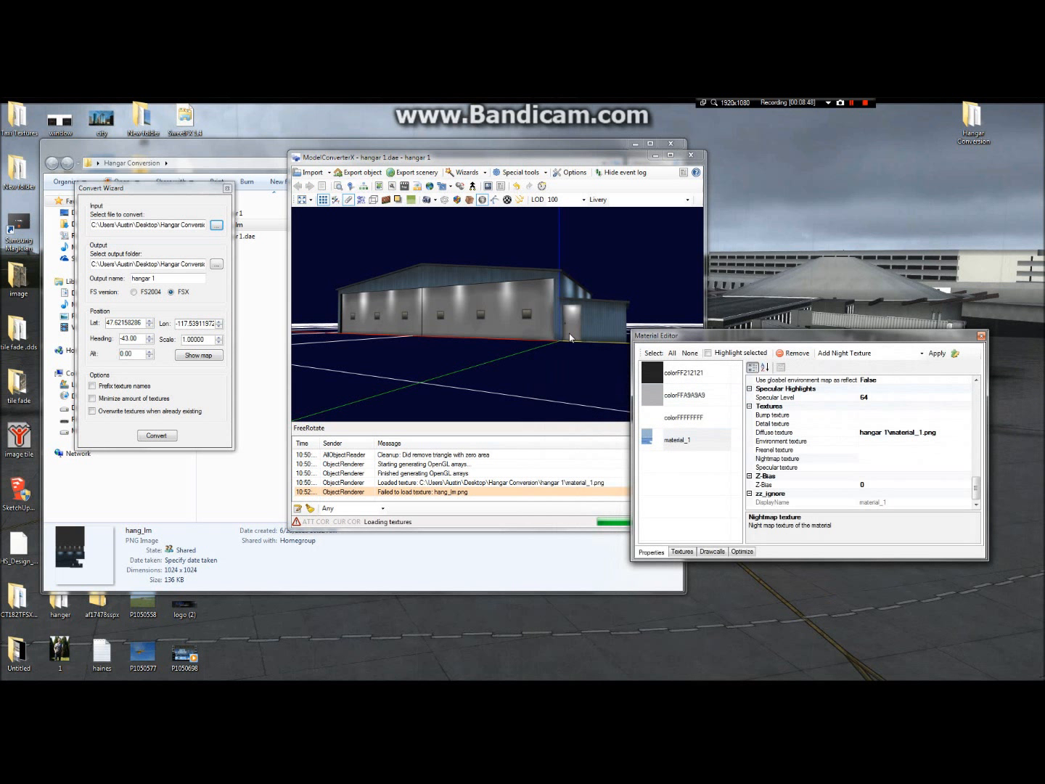
Examine the night lighting on the hangar's walls from several sides in the preview, glancing at the layered texture in GIMP
{"action": "left_click_drag", "start_coordinate": [531, 336], "coordinate": [579, 349]}
{"action": "scroll", "coordinate": [555, 336], "scroll_direction": "up", "scroll_amount": 3}
{"action": "scroll", "coordinate": [576, 349], "scroll_direction": "down", "scroll_amount": 5}
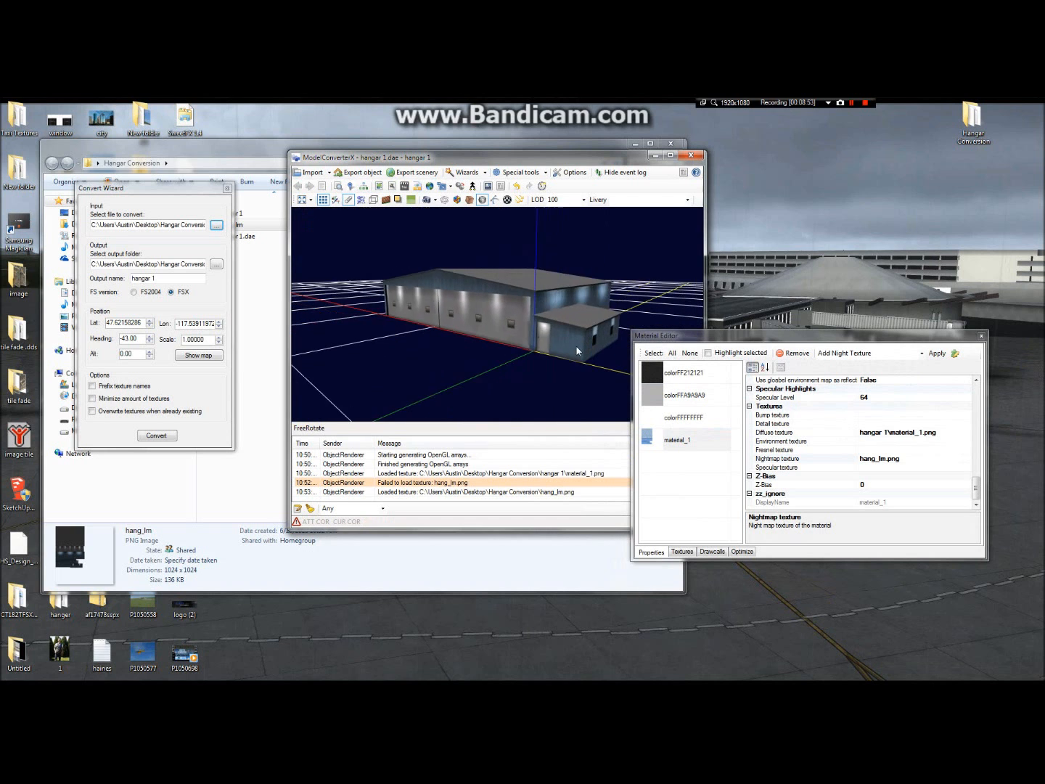
{"action": "left_click", "coordinate": [364, 104]}
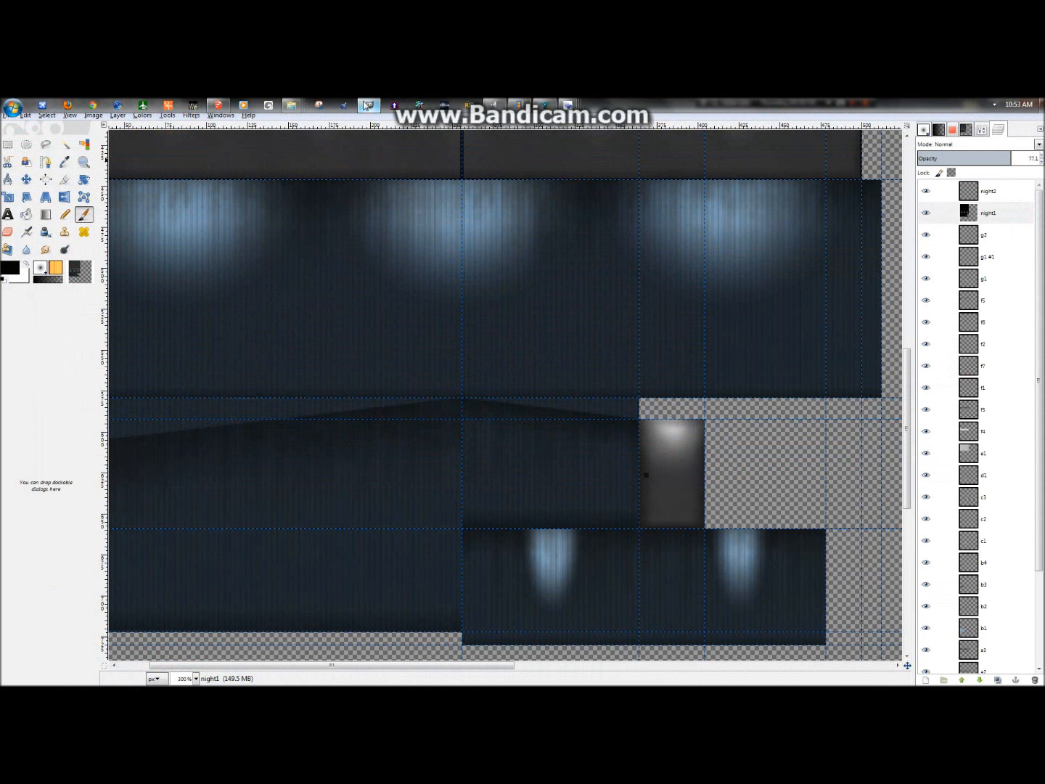
{"action": "left_click", "coordinate": [370, 104]}
{"action": "left_click_drag", "start_coordinate": [520, 316], "coordinate": [570, 322]}
{"action": "scroll", "coordinate": [454, 318], "scroll_direction": "up", "scroll_amount": 4}
{"action": "scroll", "coordinate": [570, 325], "scroll_direction": "down", "scroll_amount": 5}
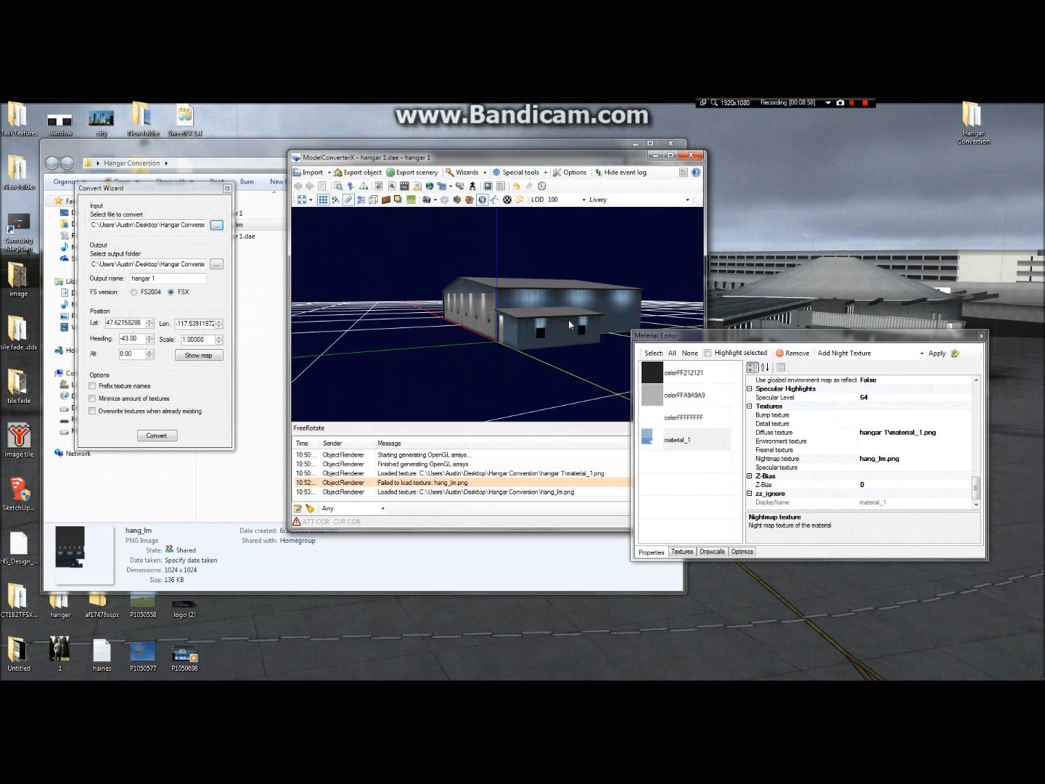
Switch to GIMP and raise the night1 layer's opacity to 100
{"action": "left_click", "coordinate": [370, 104]}
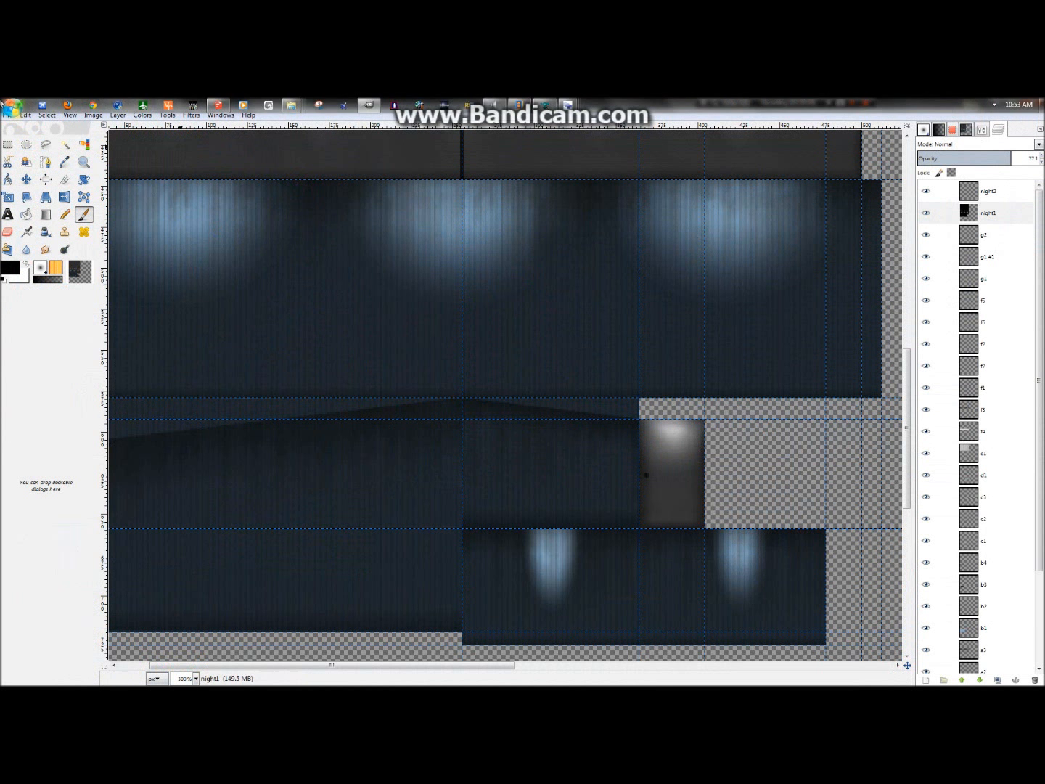
{"action": "left_click", "coordinate": [1016, 212]}
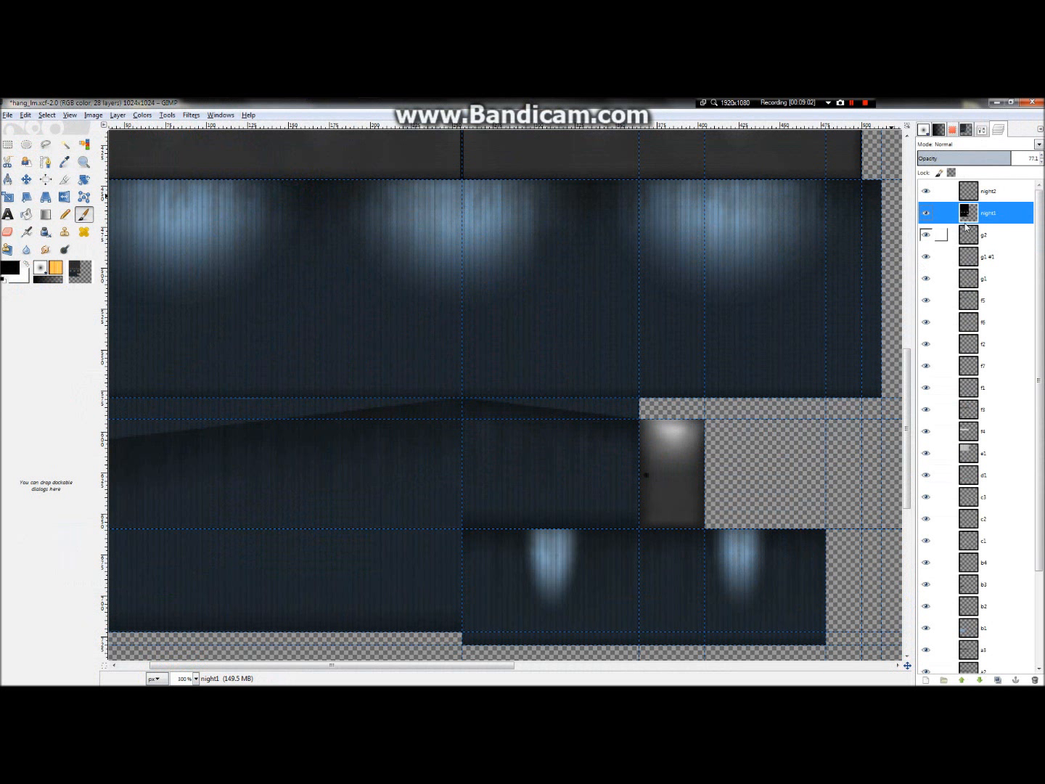
{"action": "left_click_drag", "start_coordinate": [1014, 155], "coordinate": [1040, 158]}
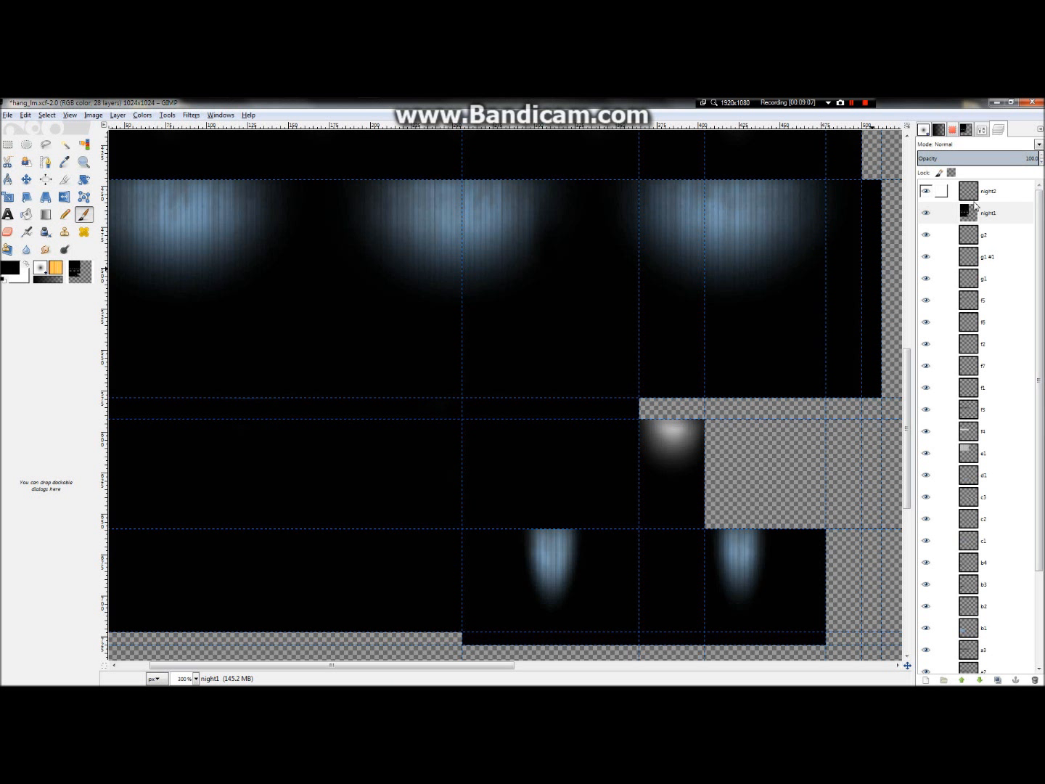
Export the darkened texture as hang_lm.png into the desktop's Hangar Conversion folder, replacing the existing file
{"action": "left_click", "coordinate": [9, 115]}
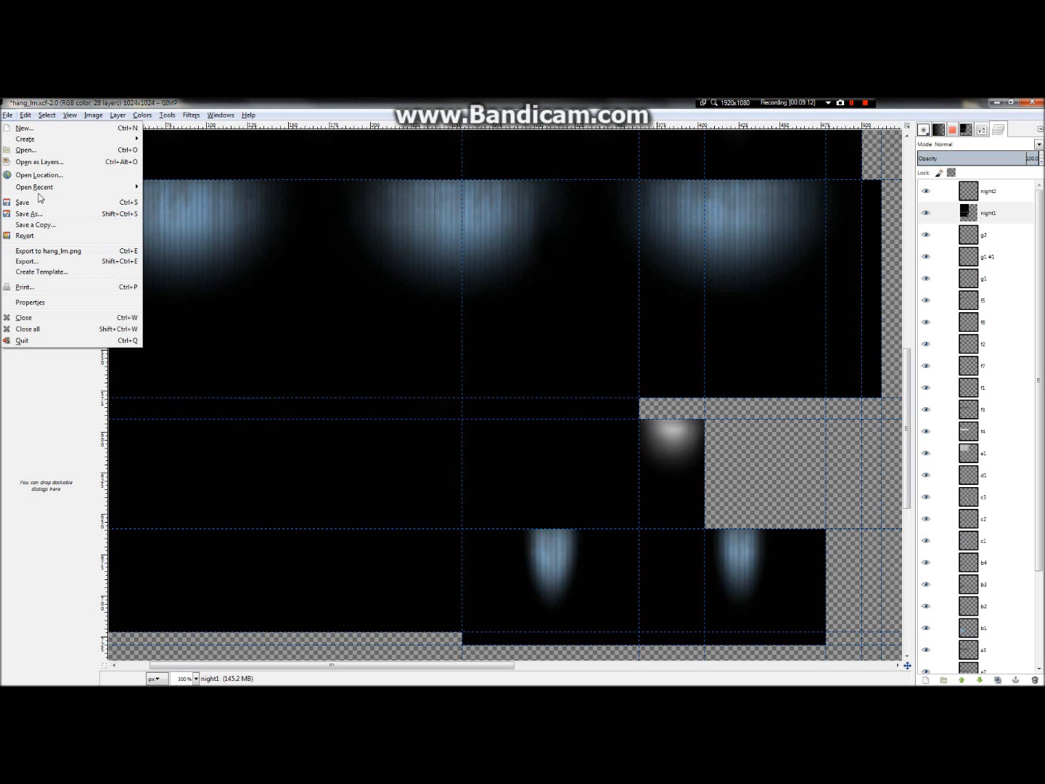
{"action": "left_click", "coordinate": [32, 261]}
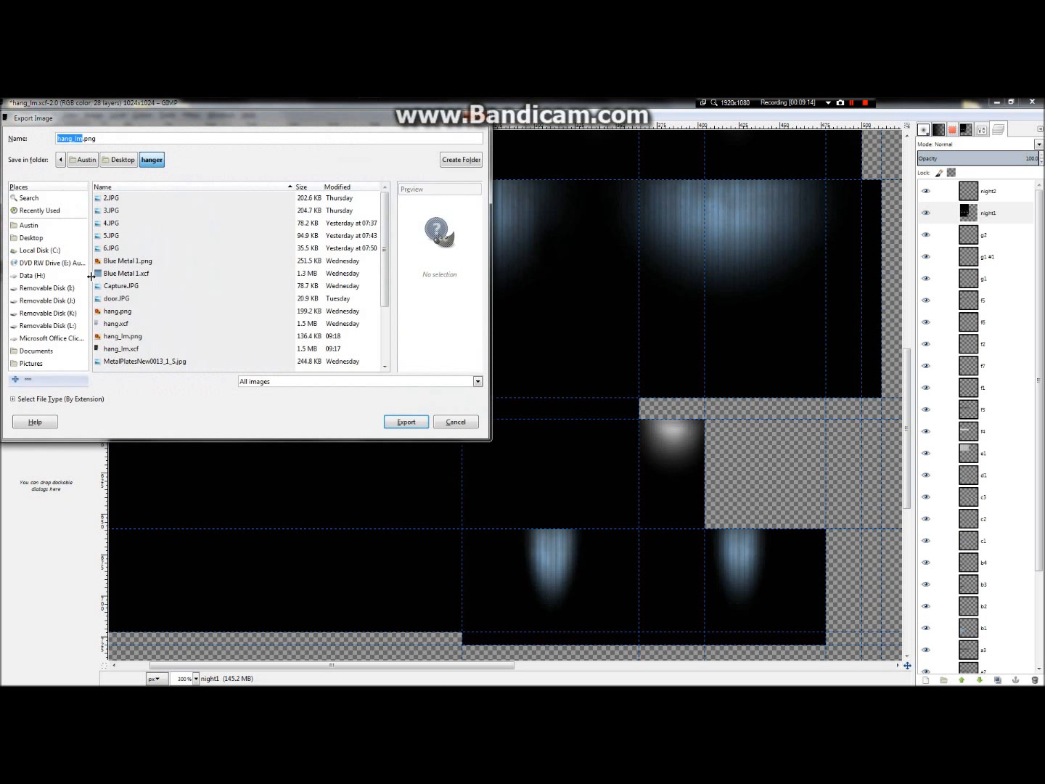
{"action": "left_click", "coordinate": [44, 250]}
{"action": "left_click", "coordinate": [40, 239]}
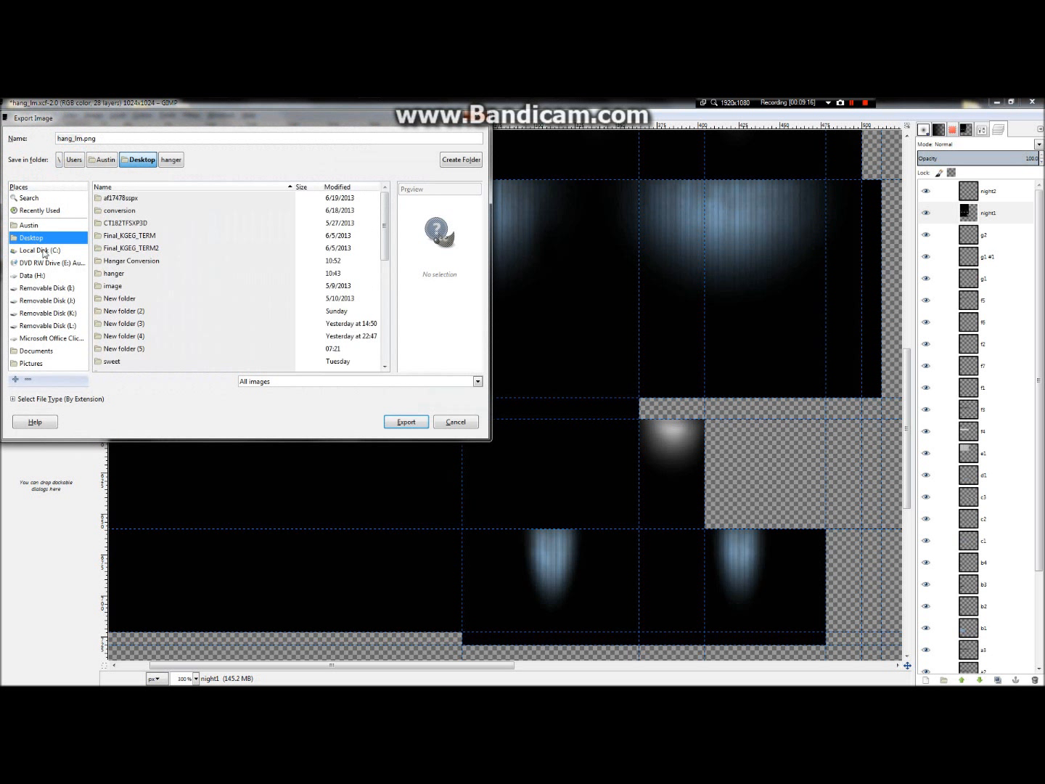
{"action": "double_click", "coordinate": [151, 265]}
{"action": "left_click", "coordinate": [128, 210]}
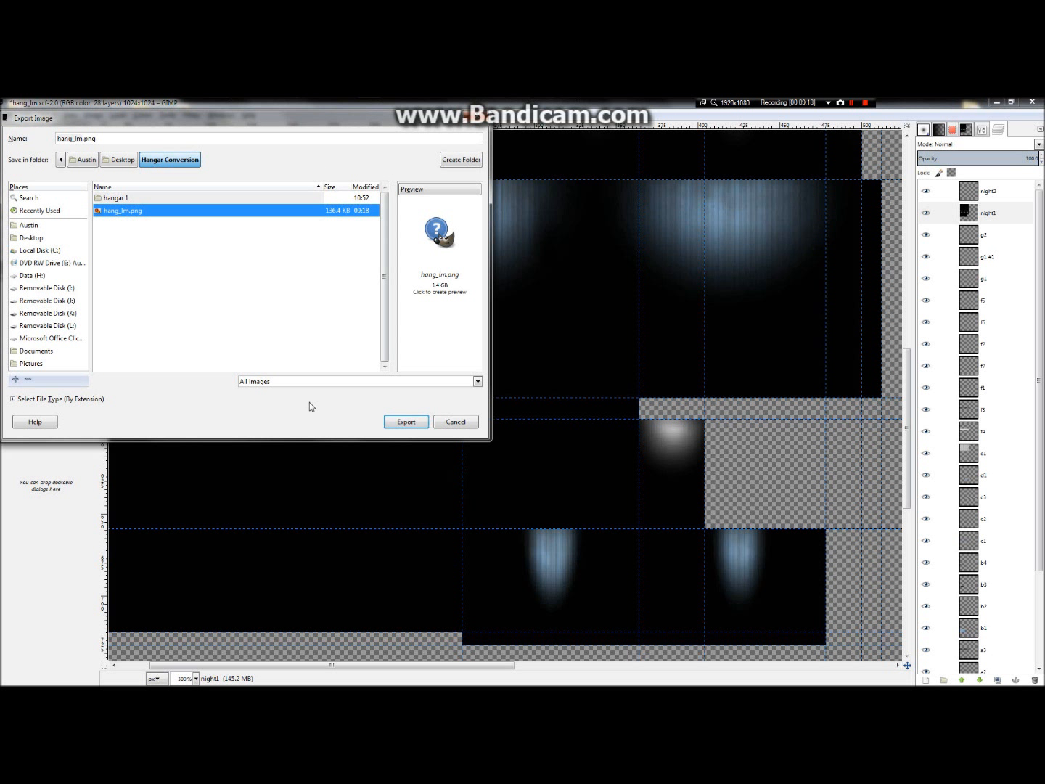
{"action": "left_click", "coordinate": [402, 422]}
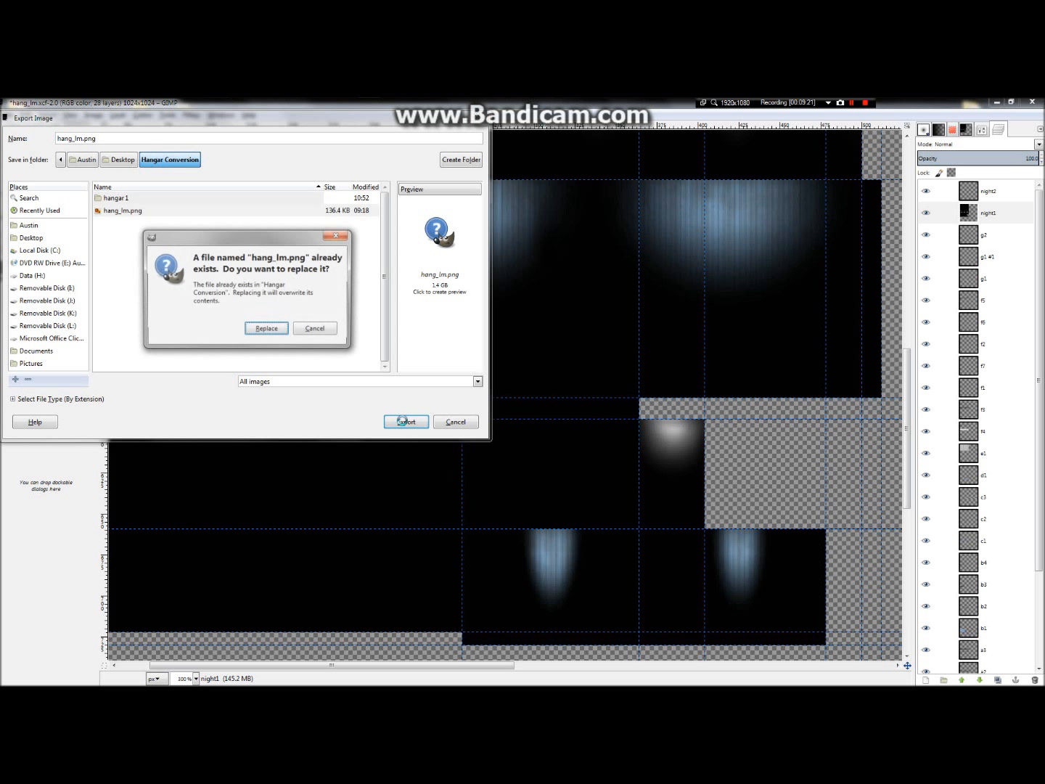
{"action": "left_click", "coordinate": [268, 328]}
{"action": "left_click", "coordinate": [95, 304]}
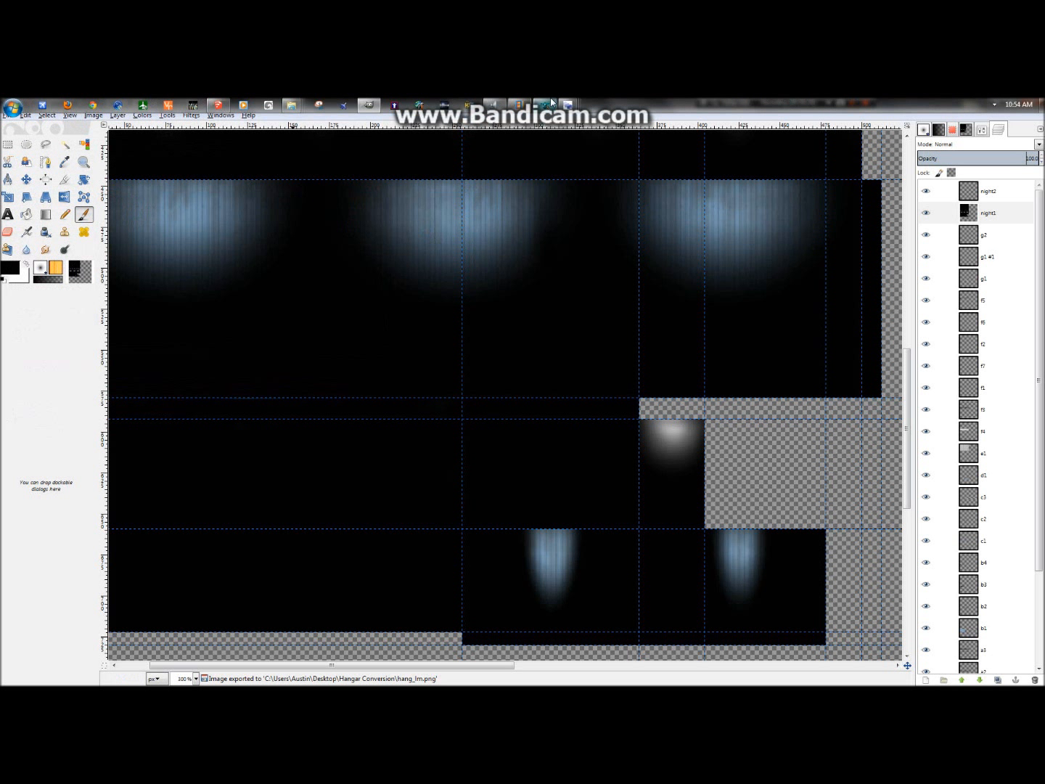
Switch back to ModelConverterX, clear material_1's Nightmap texture and reload hang_lm from the Hangar Conversion folder
{"action": "mouse_move", "coordinate": [568, 105]}
{"action": "left_click", "coordinate": [554, 162]}
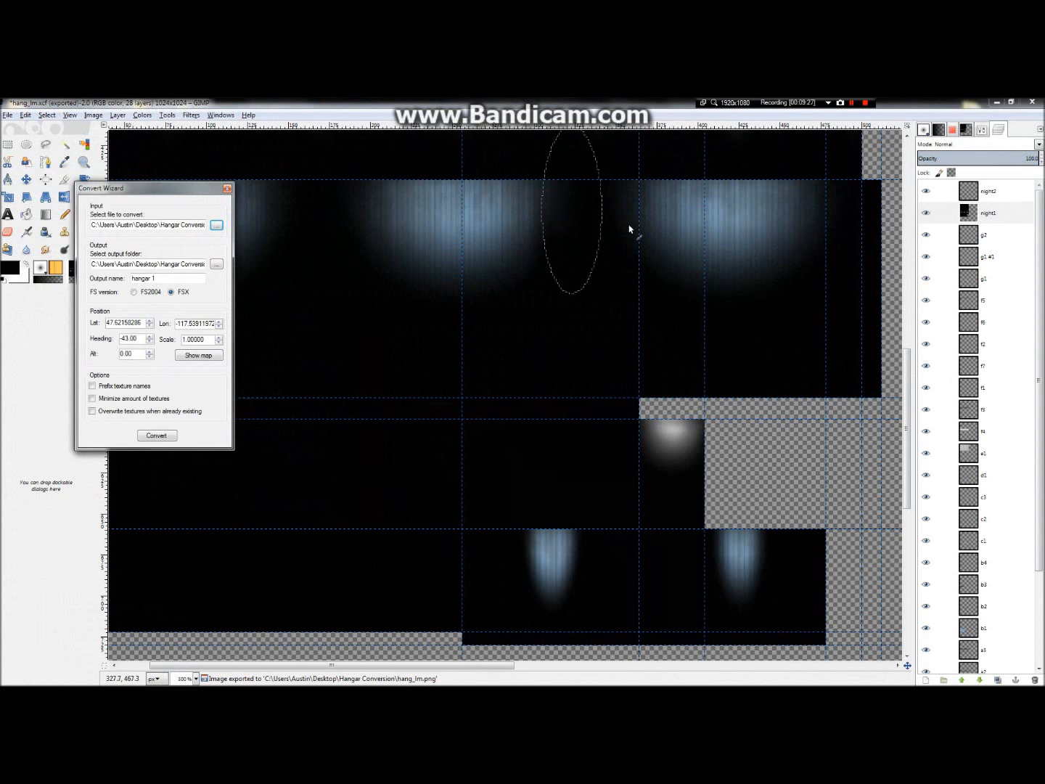
{"action": "left_click", "coordinate": [666, 168]}
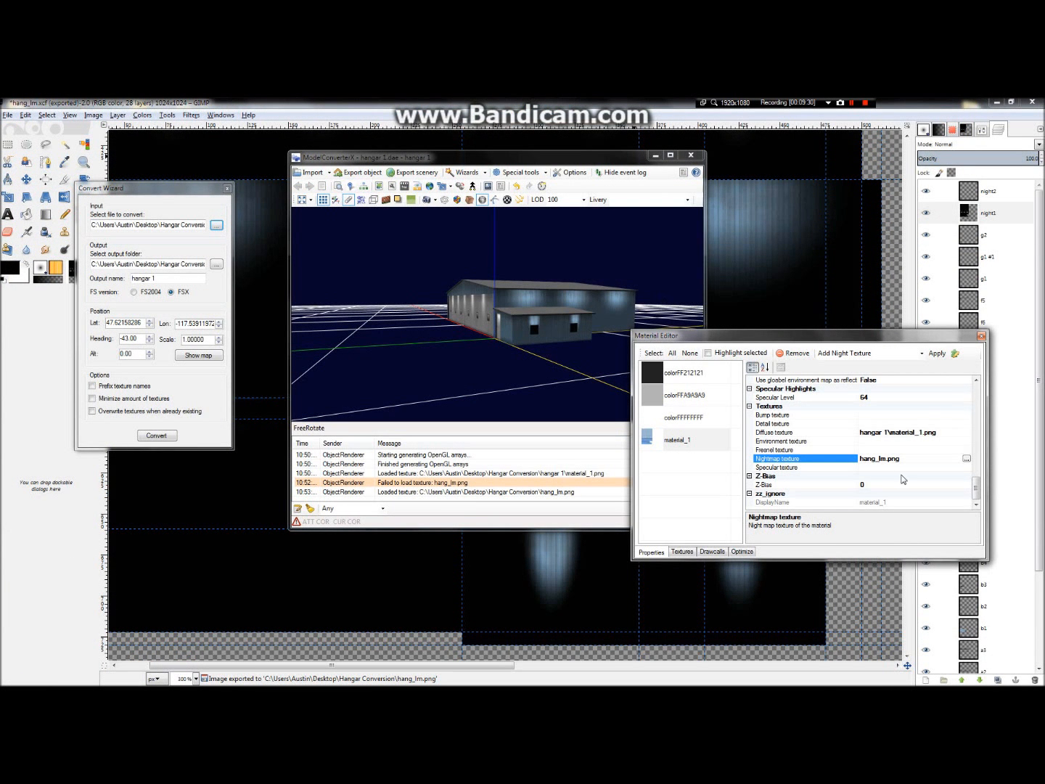
{"action": "left_click", "coordinate": [865, 103]}
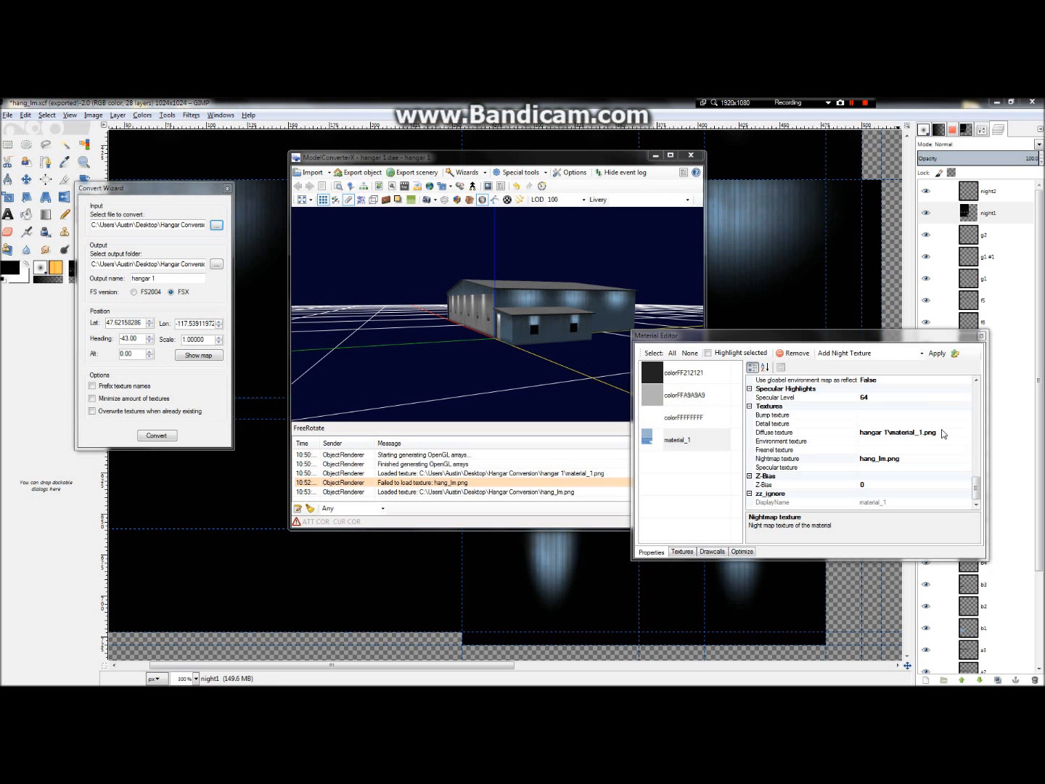
{"action": "left_click", "coordinate": [952, 461]}
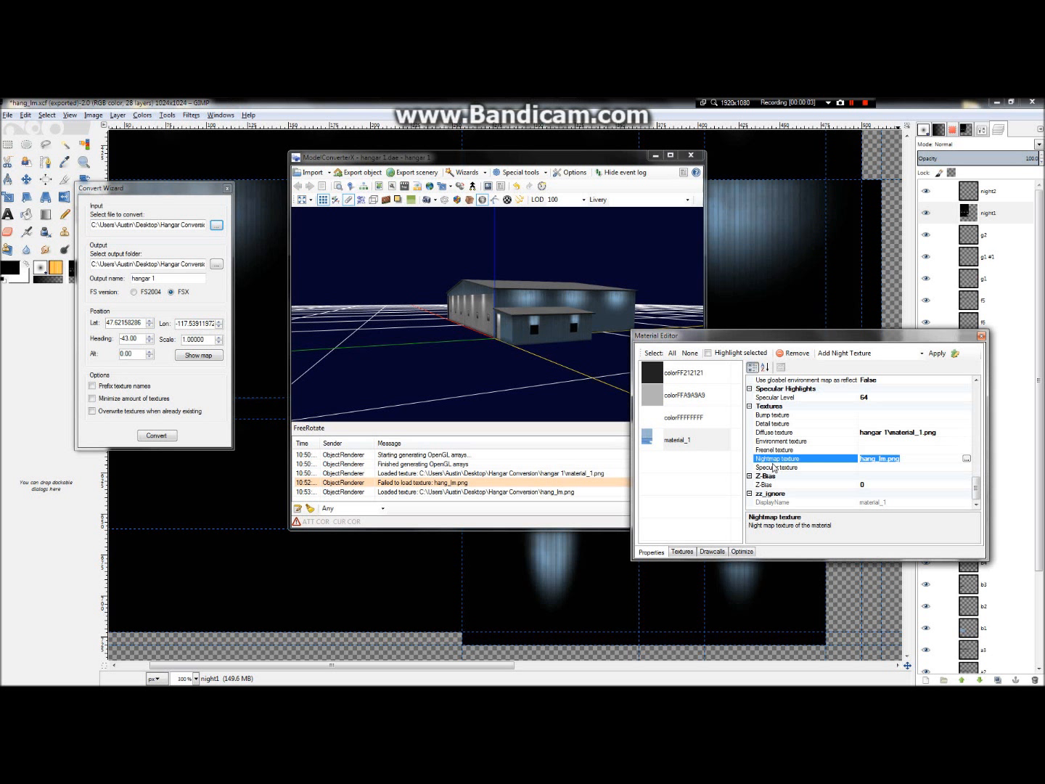
{"action": "key", "text": "BackSpace"}
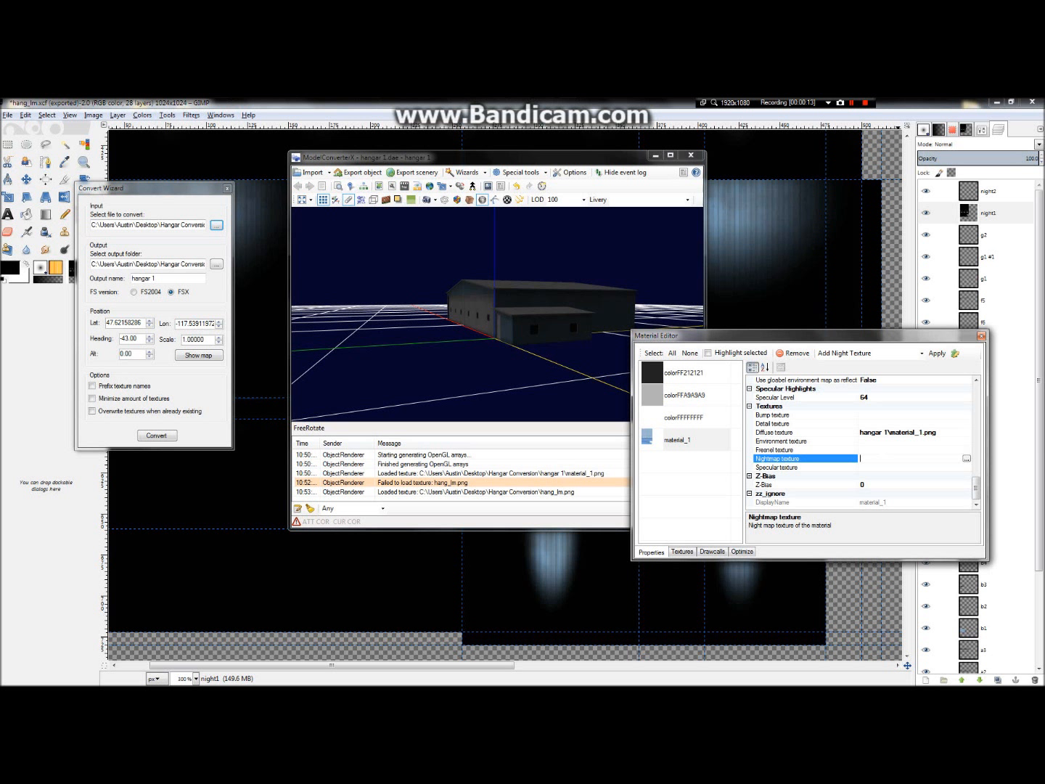
{"action": "left_click", "coordinate": [966, 459]}
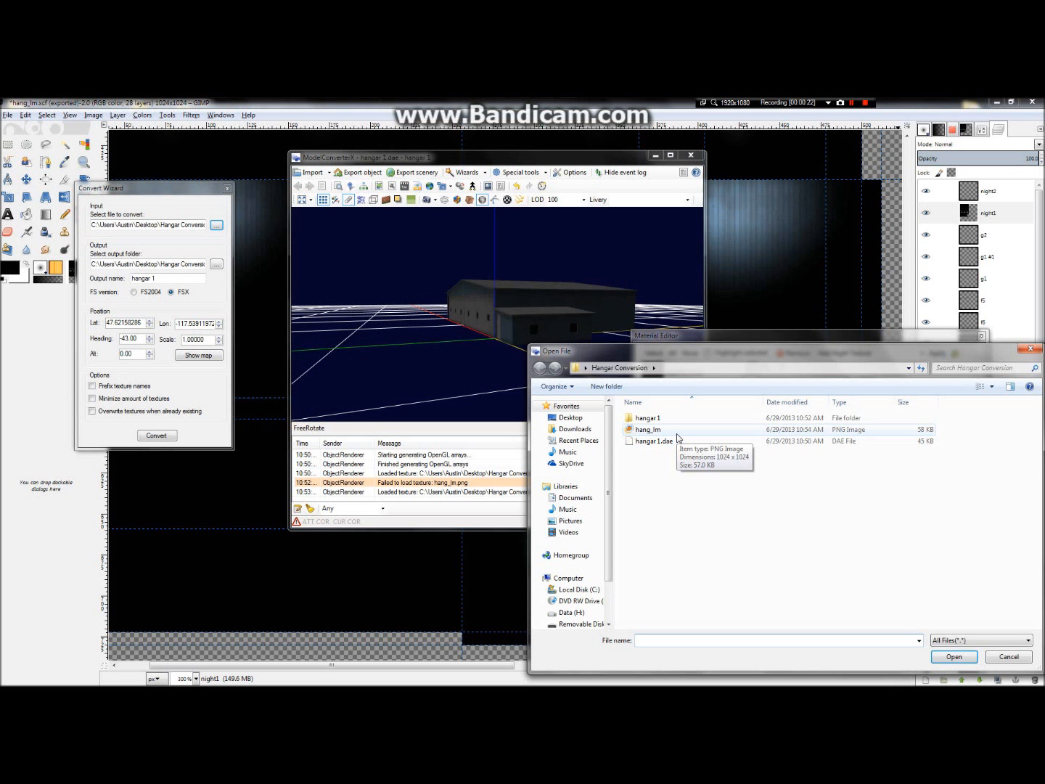
{"action": "double_click", "coordinate": [677, 434]}
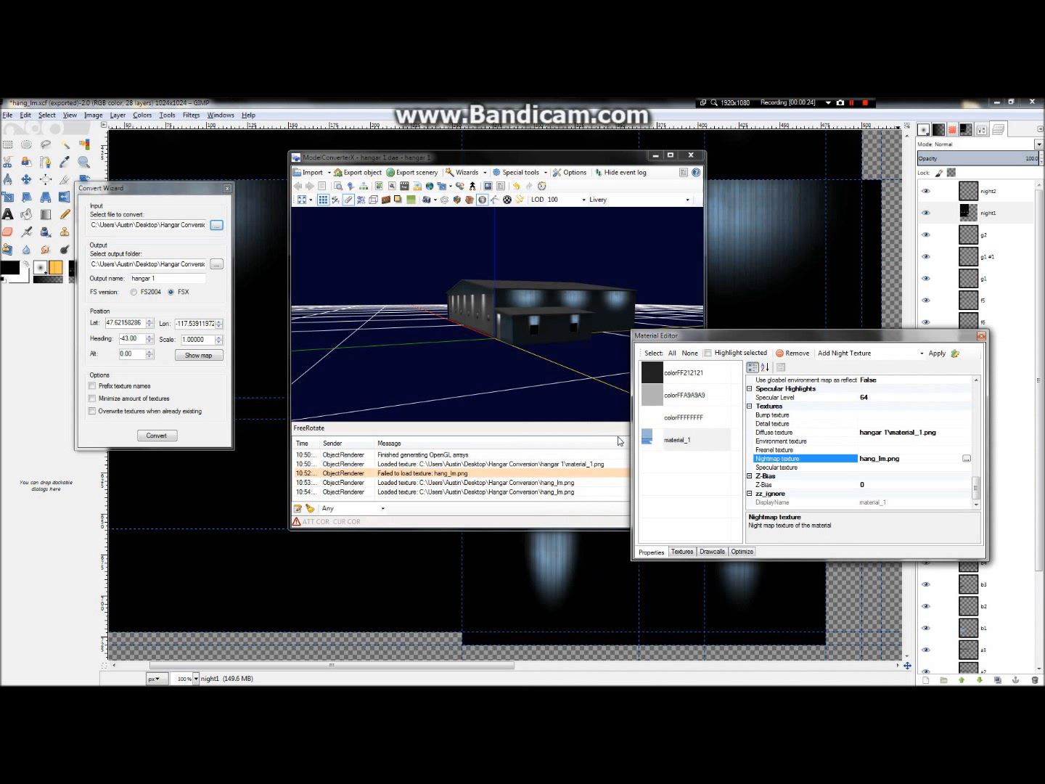
Examine the darkened night lighting on the hangar's walls and roof from several sides in the preview
{"action": "left_click_drag", "start_coordinate": [518, 321], "coordinate": [453, 336]}
{"action": "scroll", "coordinate": [495, 345], "scroll_direction": "up", "scroll_amount": 5}
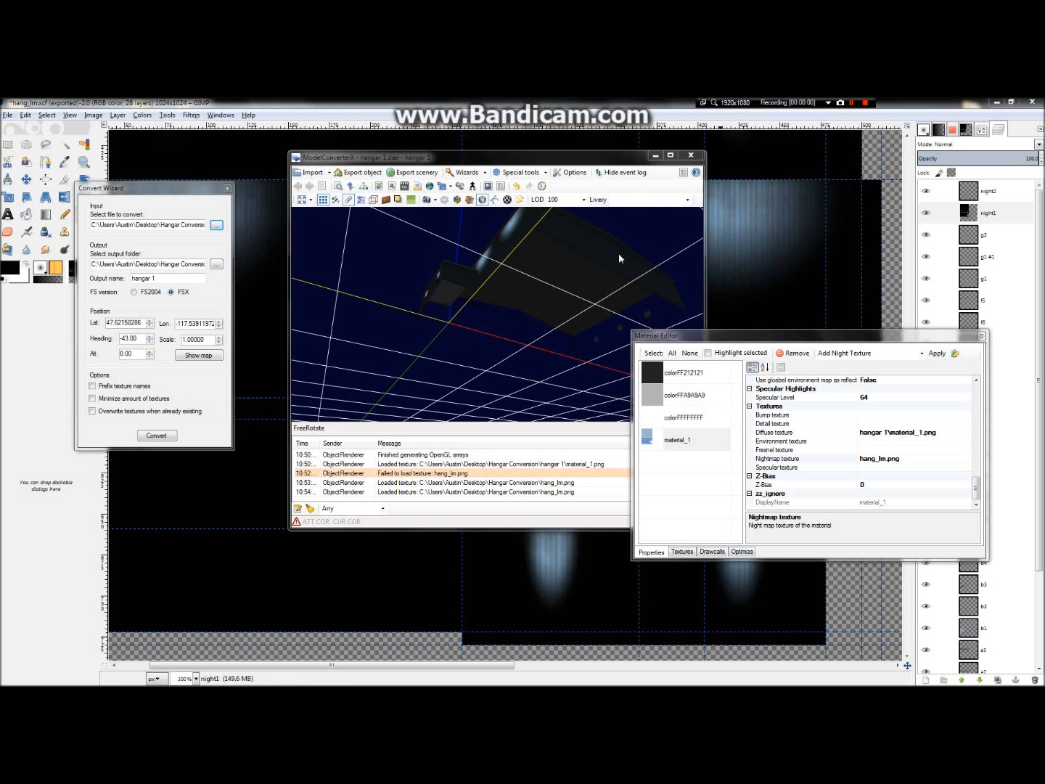
{"action": "left_click_drag", "start_coordinate": [618, 258], "coordinate": [375, 365]}
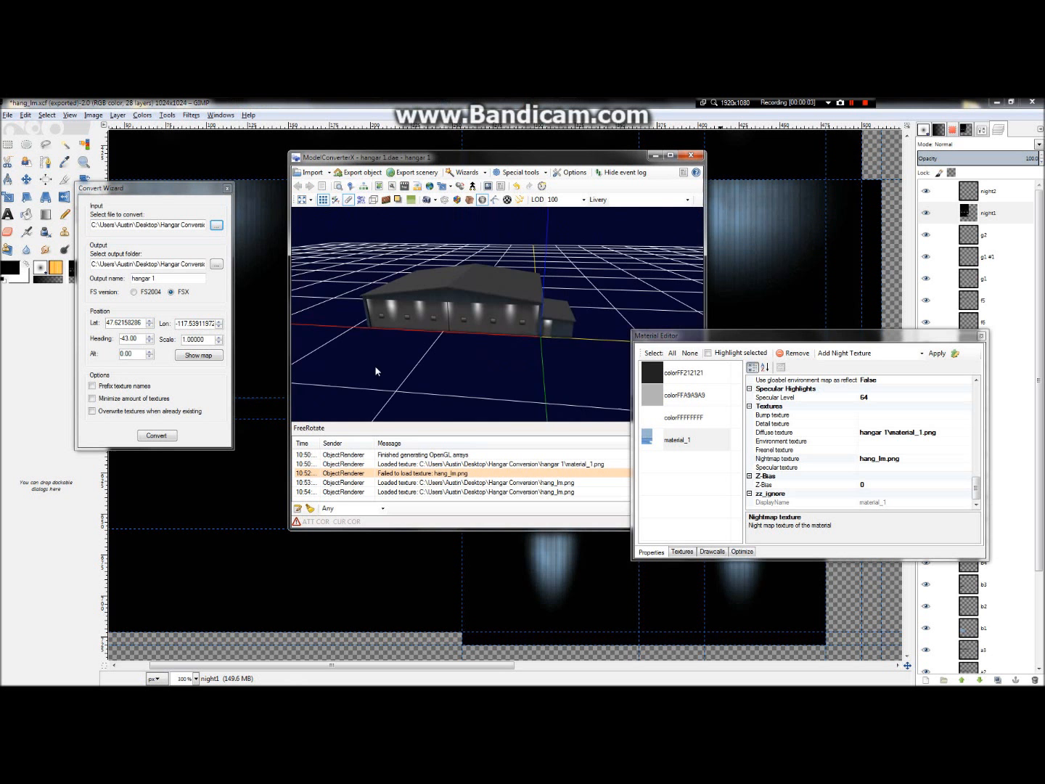
{"action": "scroll", "coordinate": [381, 319], "scroll_direction": "up", "scroll_amount": 5}
{"action": "left_click_drag", "start_coordinate": [418, 308], "coordinate": [364, 286]}
{"action": "scroll", "coordinate": [569, 289], "scroll_direction": "down", "scroll_amount": 8}
{"action": "scroll", "coordinate": [570, 285], "scroll_direction": "up", "scroll_amount": 5}
{"action": "scroll", "coordinate": [570, 286], "scroll_direction": "up", "scroll_amount": 3}
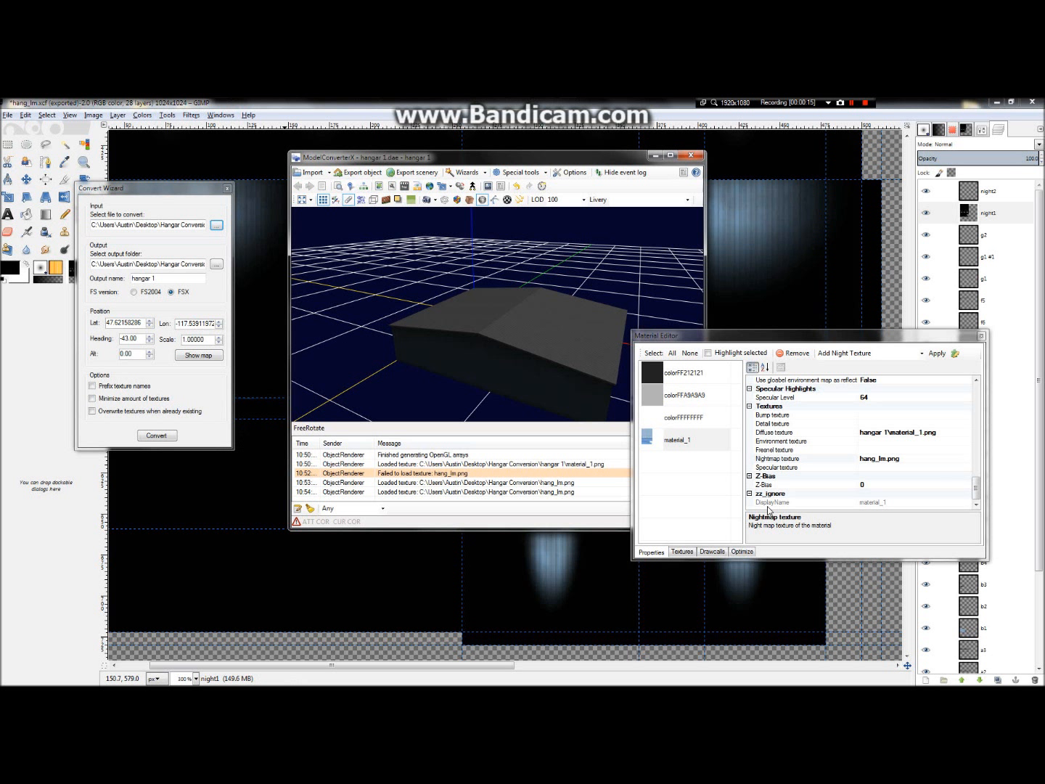
In the Material Editor's drawcall settings, set the added border to 0 pixels and the maximum texture size to 2048 x 2048
{"action": "left_click", "coordinate": [712, 552]}
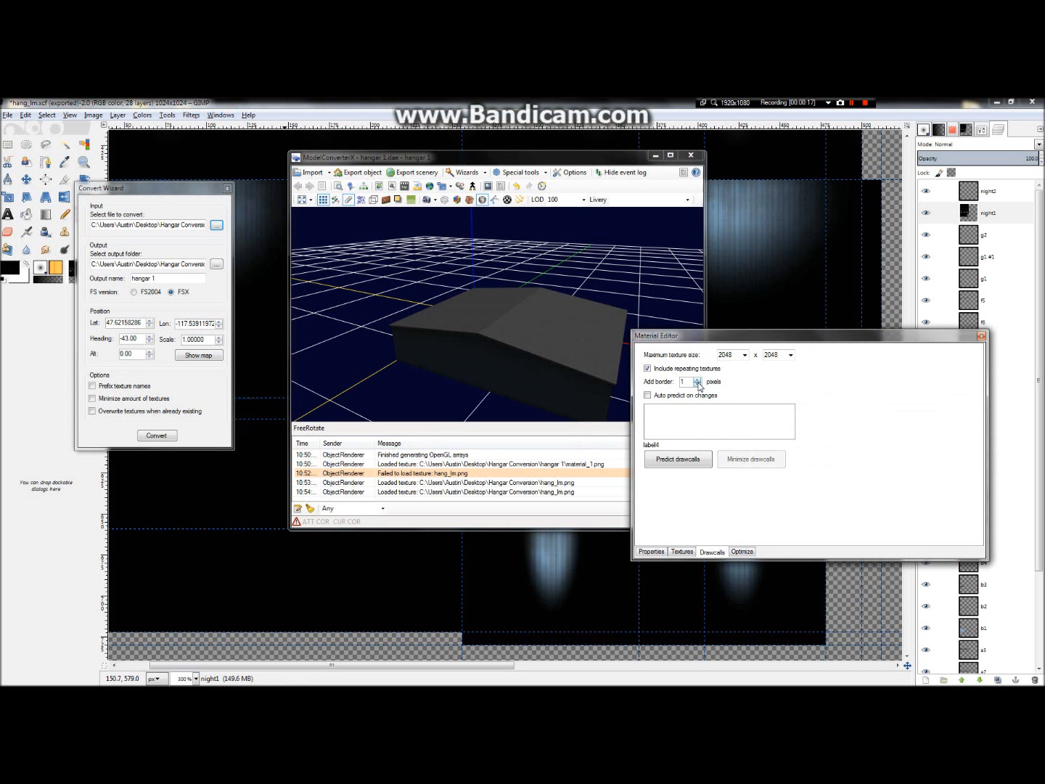
{"action": "left_click", "coordinate": [744, 355]}
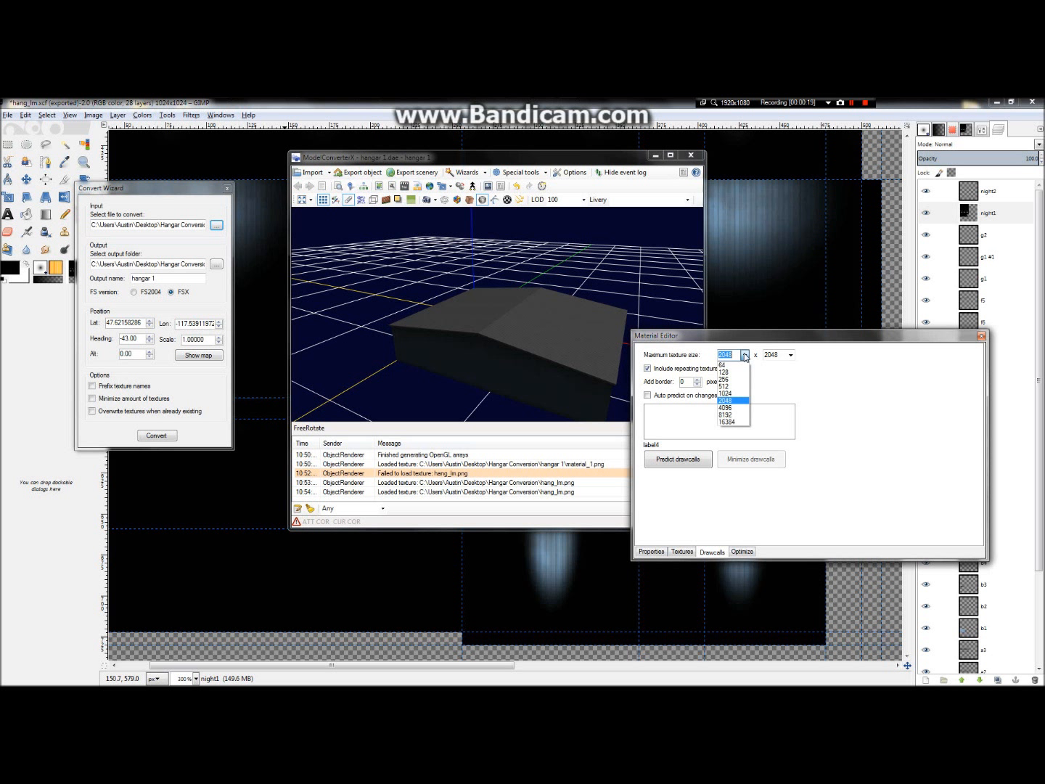
{"action": "left_click", "coordinate": [733, 393]}
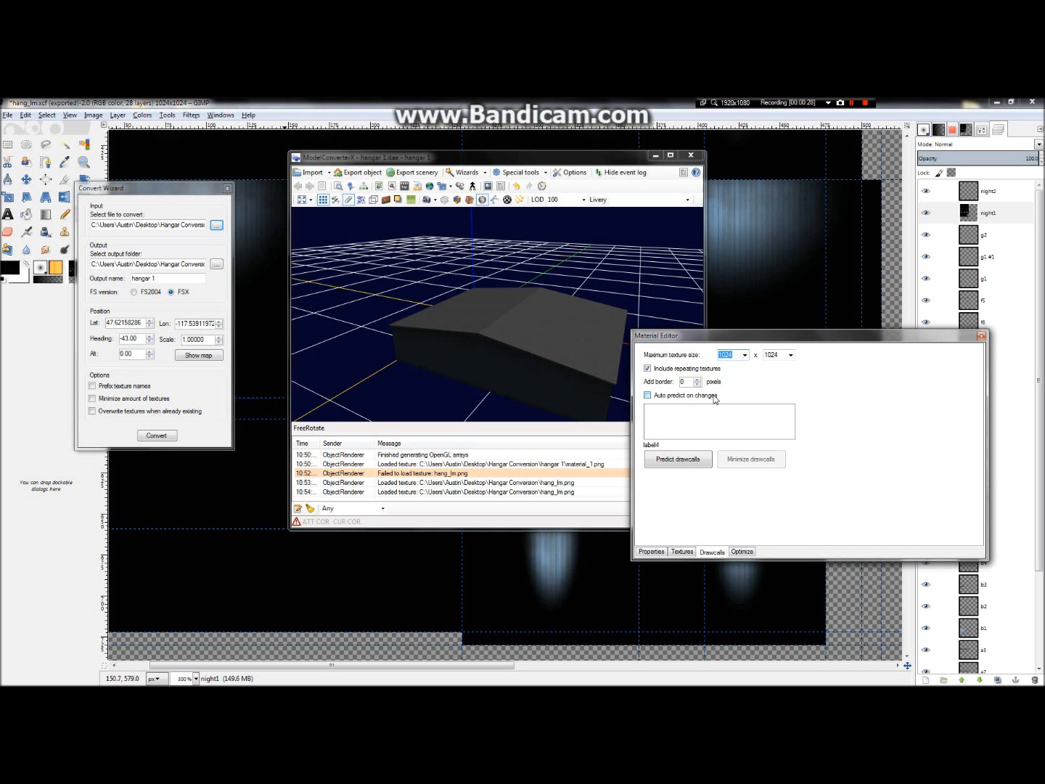
{"action": "left_click", "coordinate": [745, 356]}
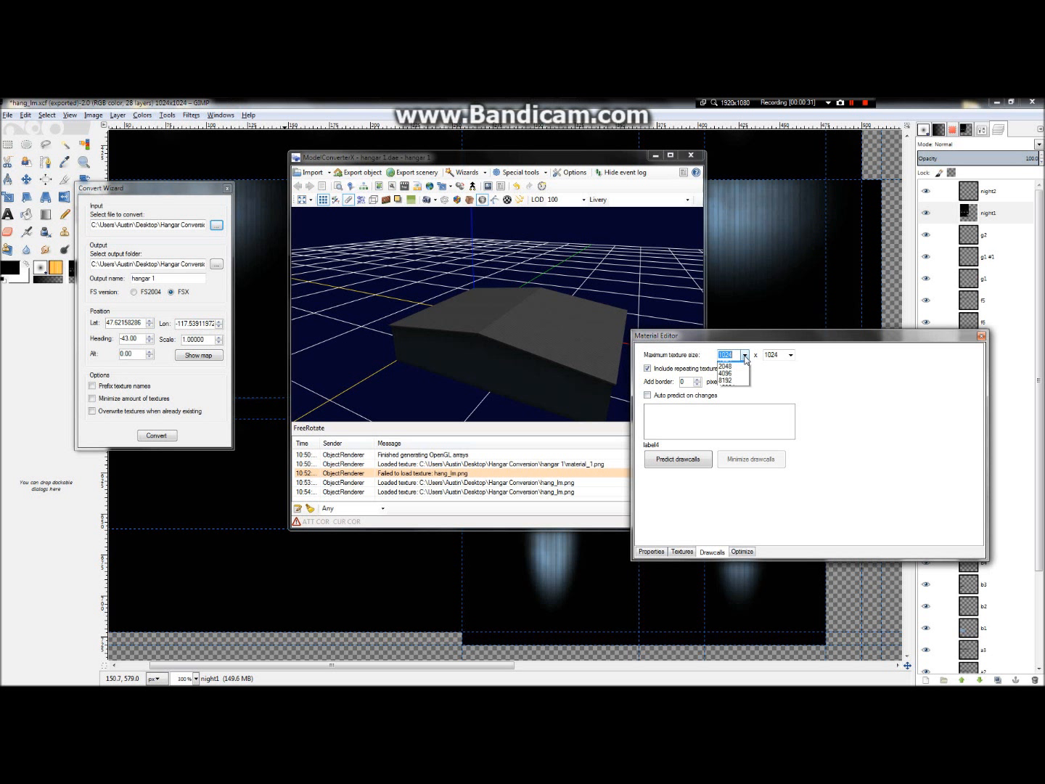
{"action": "left_click", "coordinate": [725, 400]}
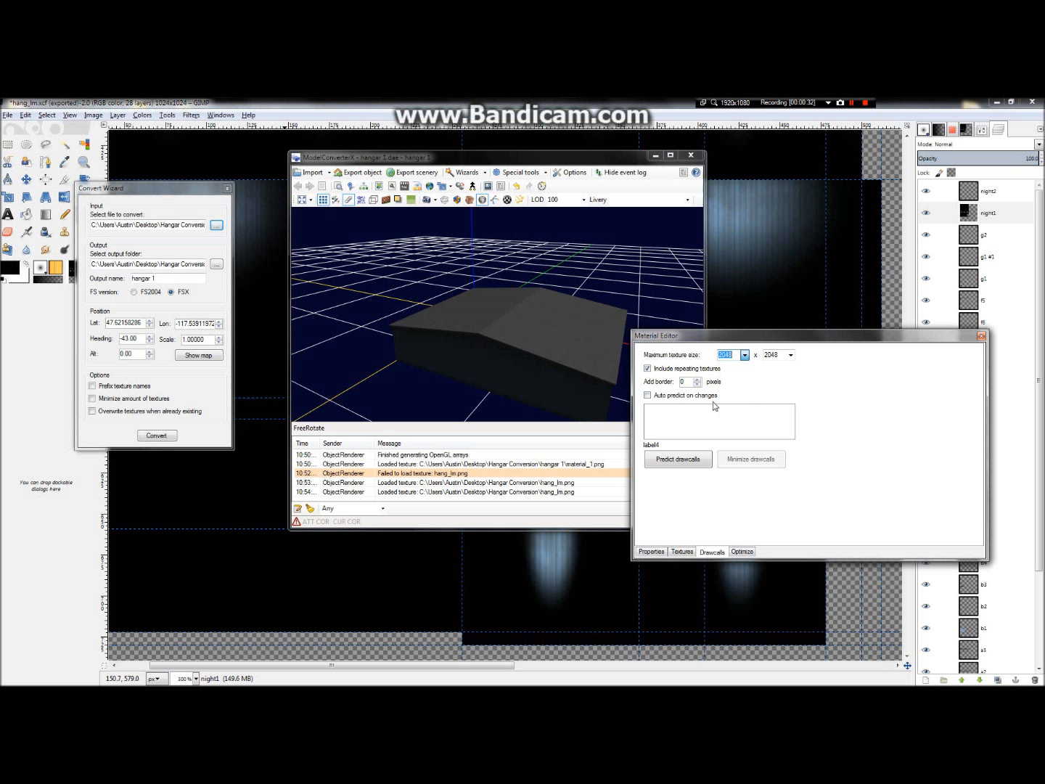
Predict the hangar's drawcalls without automatic prediction, minimize them and check the model in the preview
{"action": "left_click", "coordinate": [657, 397]}
{"action": "left_click", "coordinate": [701, 395]}
{"action": "left_click", "coordinate": [696, 460]}
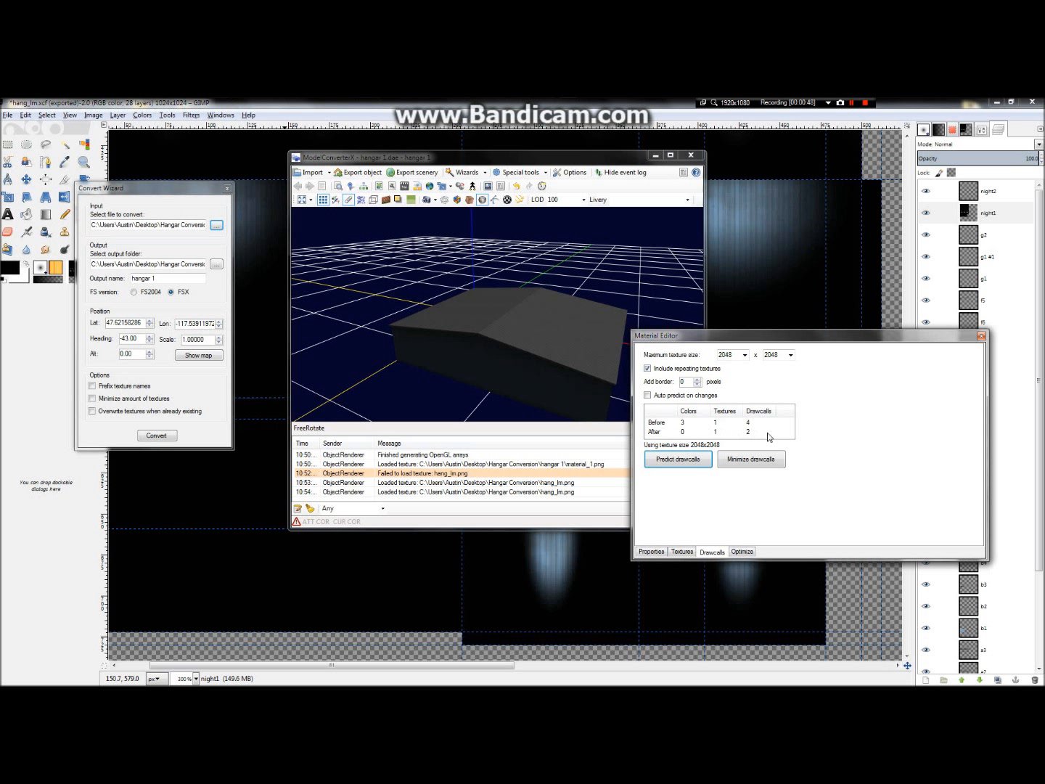
{"action": "left_click", "coordinate": [754, 458]}
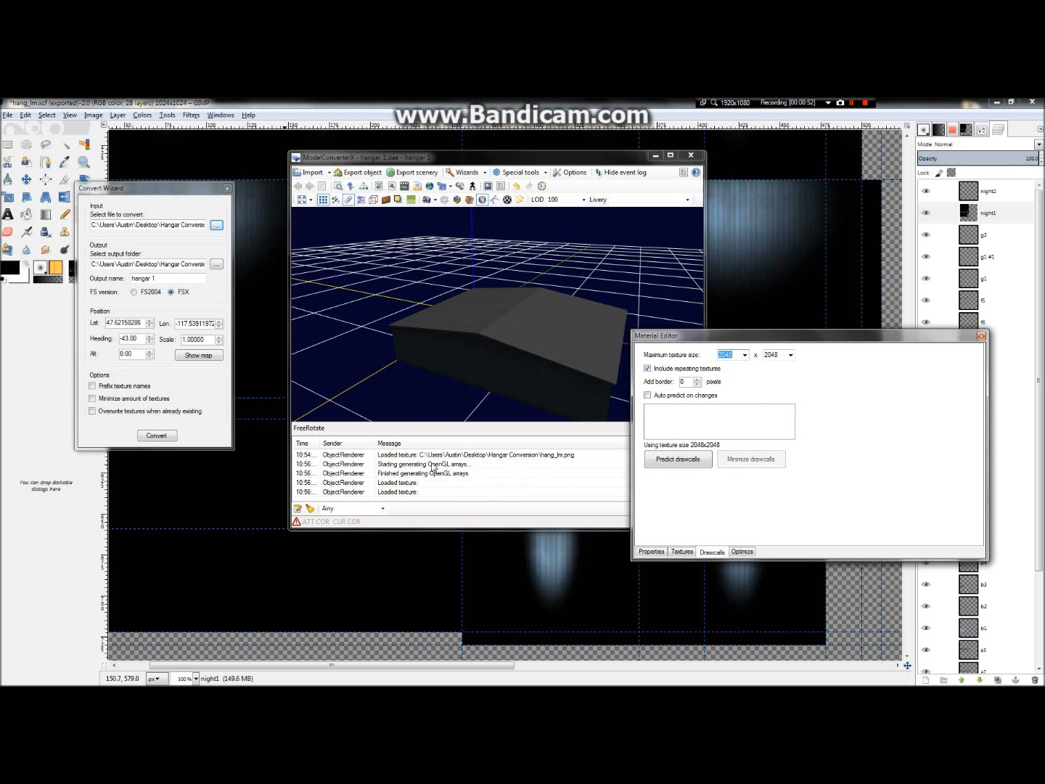
{"action": "left_click_drag", "start_coordinate": [409, 339], "coordinate": [440, 314]}
Show the Convert Wizard's map and place the hangar on the airport apron just northwest of West Pilot Drive
{"action": "left_click", "coordinate": [207, 355]}
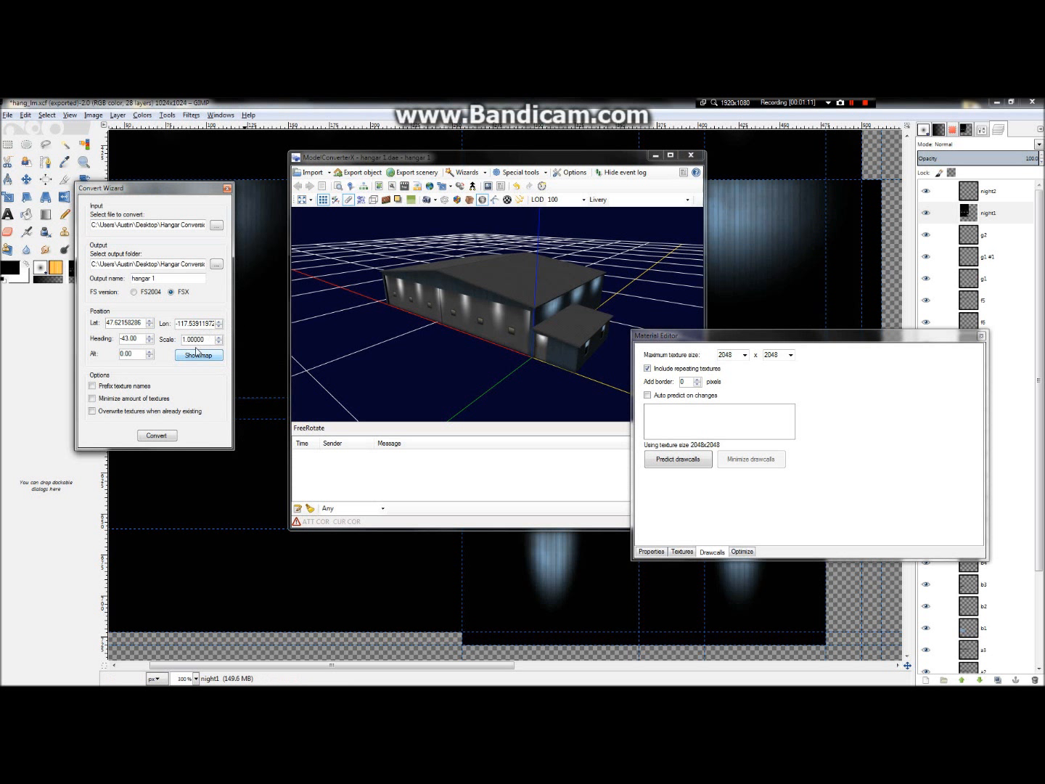
{"action": "mouse_move", "coordinate": [571, 105]}
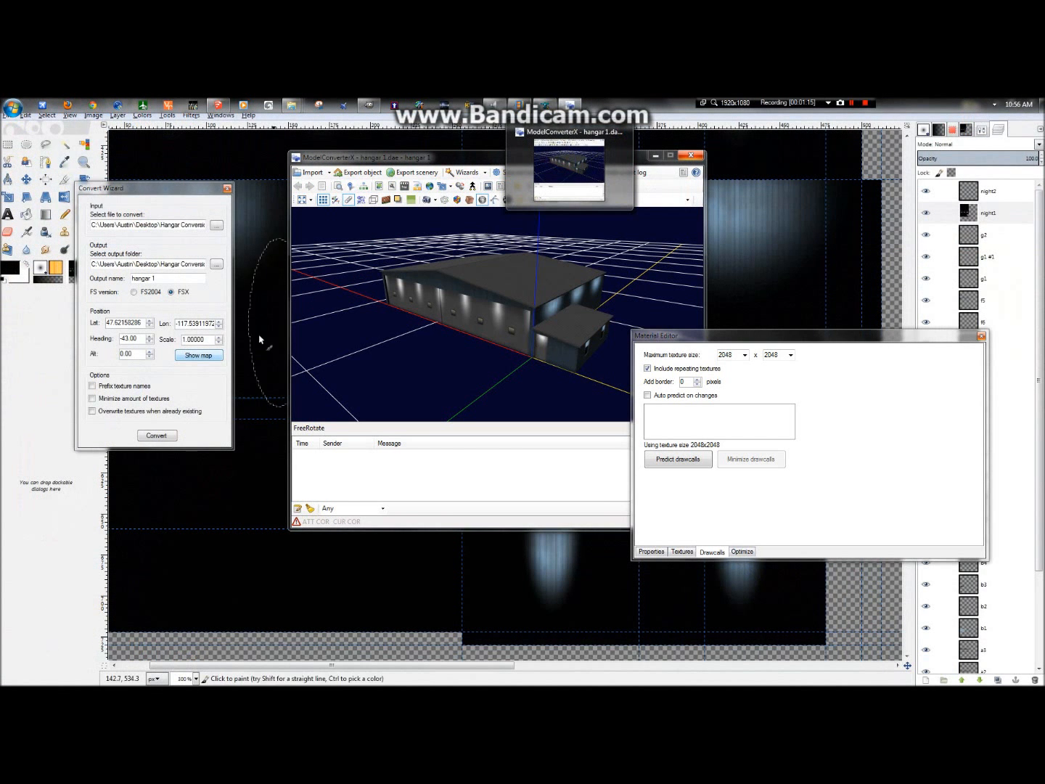
{"action": "left_click", "coordinate": [217, 359]}
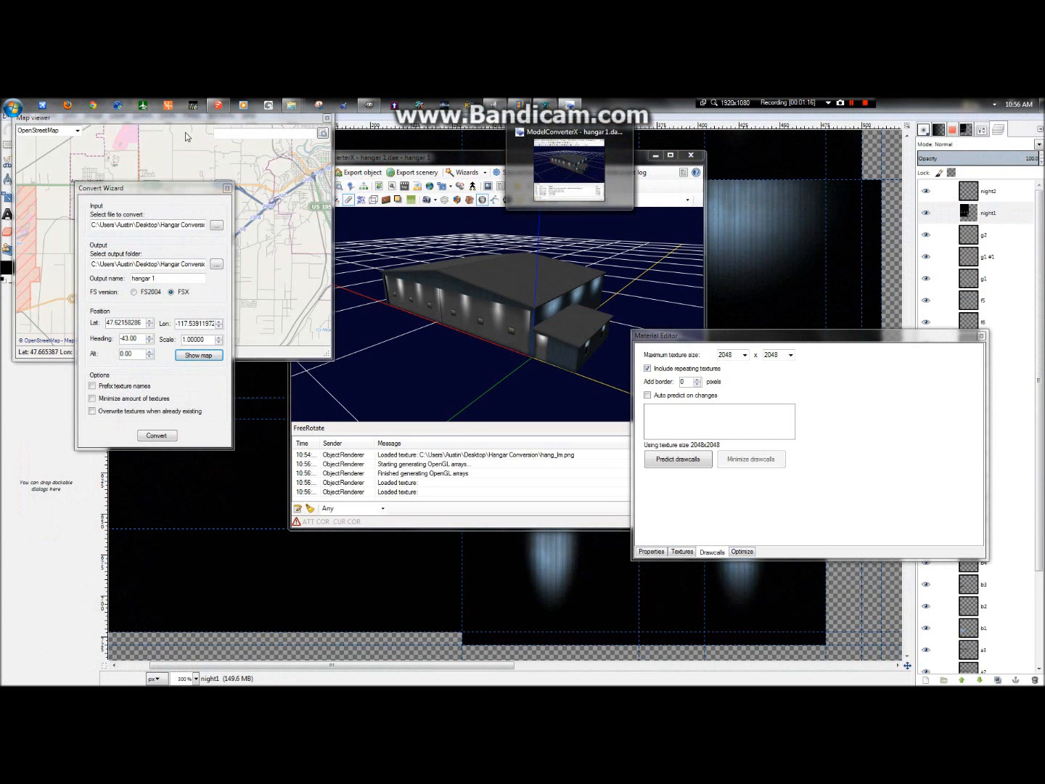
{"action": "left_click_drag", "start_coordinate": [185, 122], "coordinate": [519, 178]}
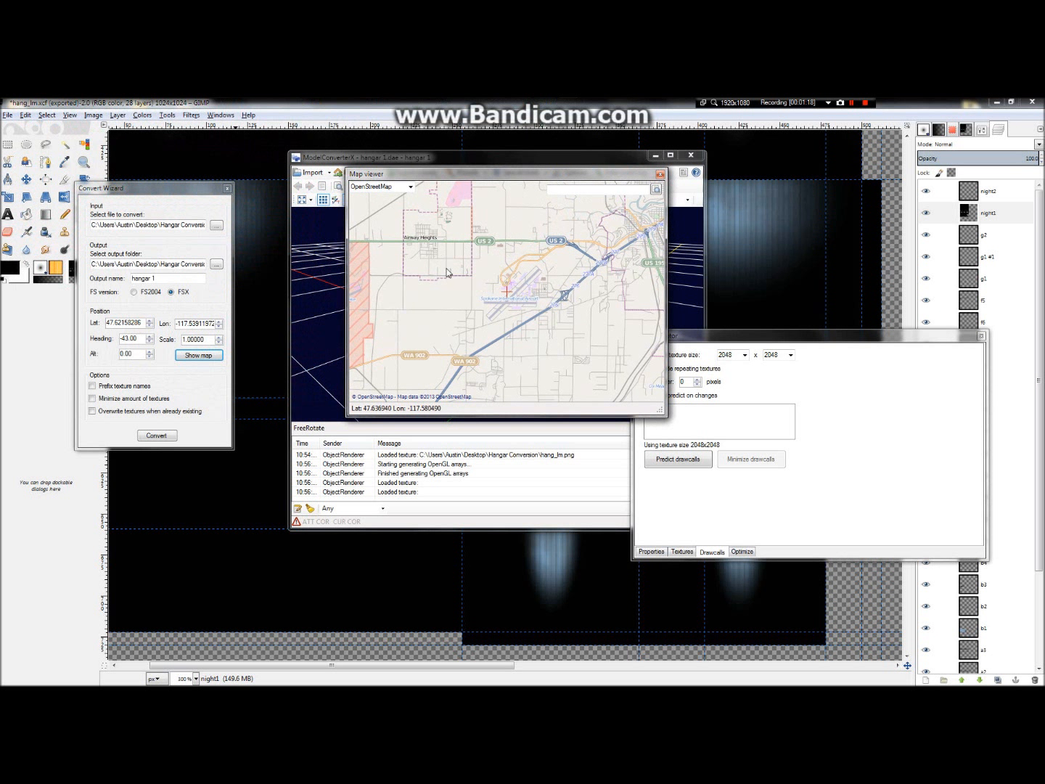
{"action": "scroll", "coordinate": [500, 297], "scroll_direction": "up", "scroll_amount": 6}
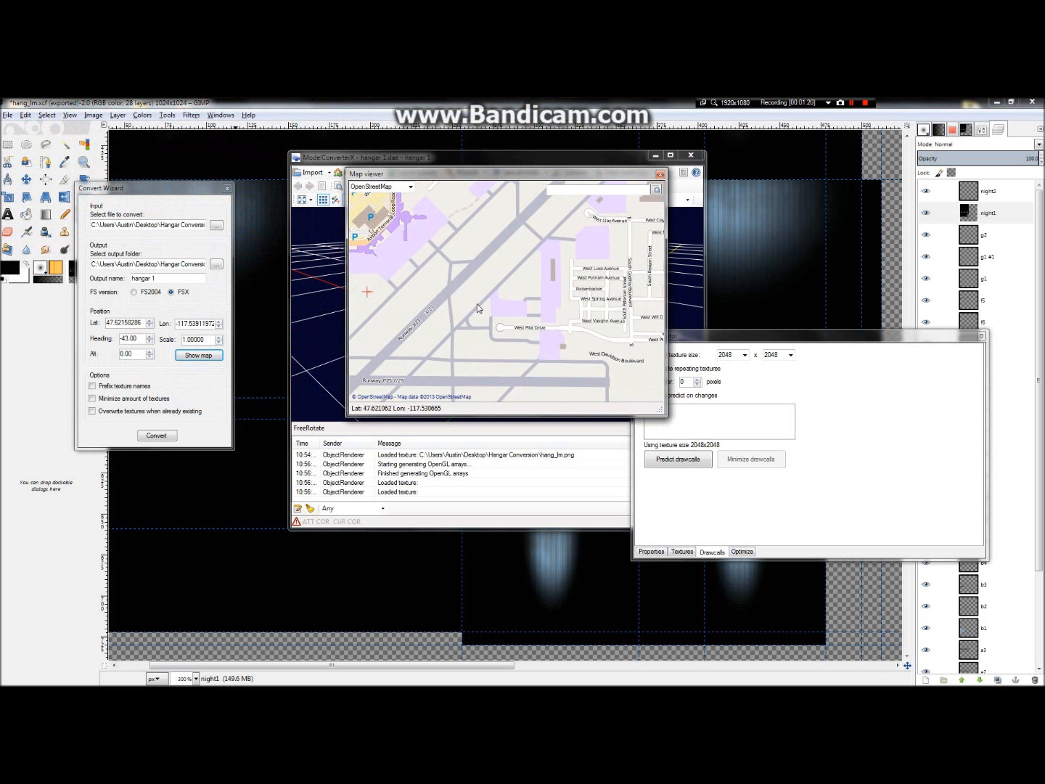
{"action": "mouse_move", "coordinate": [557, 318]}
{"action": "left_mouse_down"}
{"action": "mouse_move", "coordinate": [490, 283]}
{"action": "mouse_move", "coordinate": [499, 313]}
{"action": "mouse_move", "coordinate": [492, 296]}
{"action": "left_mouse_up"}
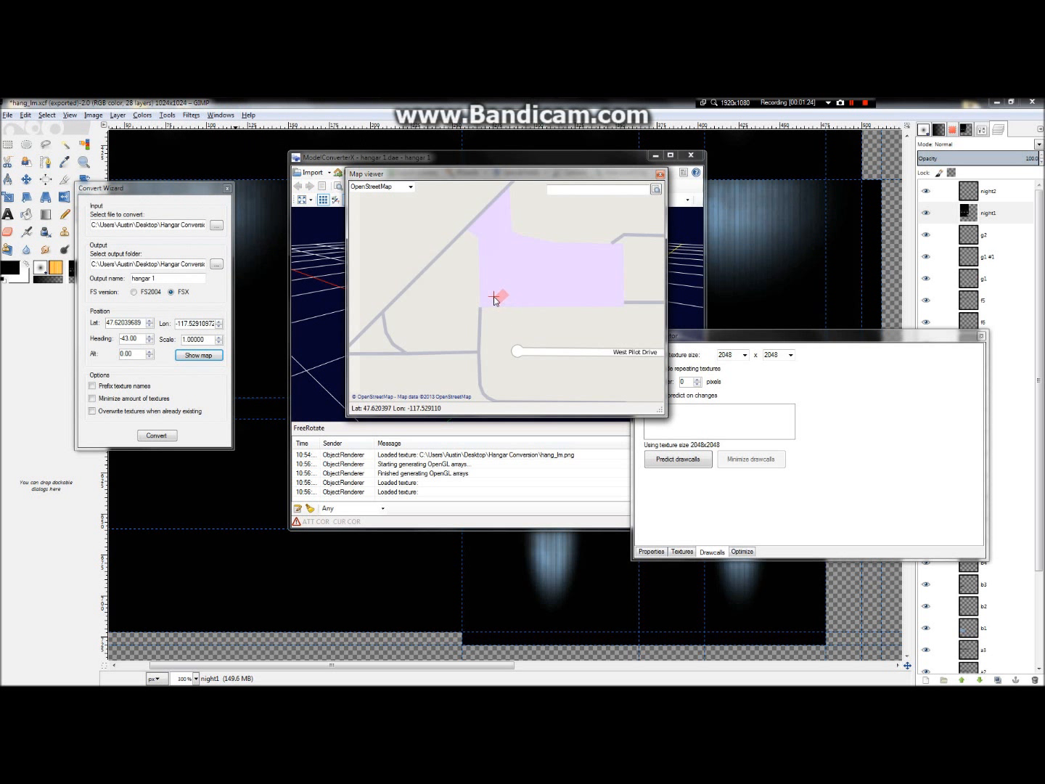
Set the hangar's scale to 1.5 and its heading to -90, and convert it for FSX
{"action": "left_click", "coordinate": [219, 337]}
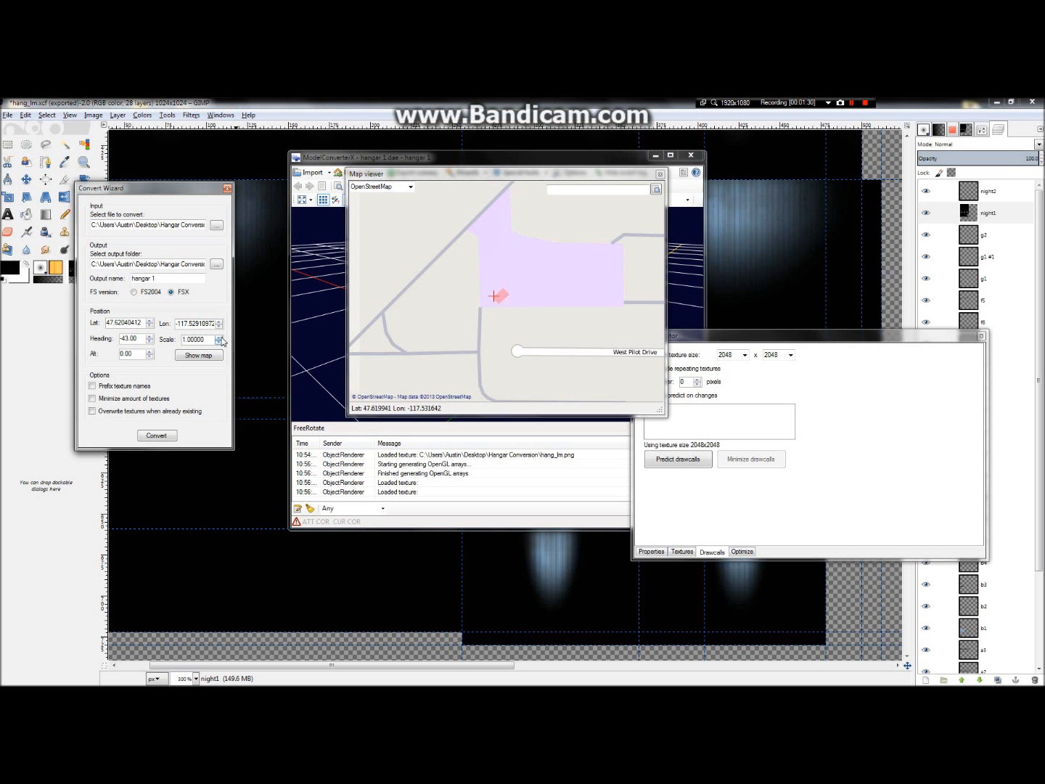
{"action": "left_click", "coordinate": [218, 337]}
{"action": "left_click", "coordinate": [219, 337]}
{"action": "left_click", "coordinate": [148, 341]}
{"action": "scroll", "coordinate": [502, 292], "scroll_direction": "up", "scroll_amount": 3}
{"action": "left_click", "coordinate": [120, 337]}
{"action": "left_click", "coordinate": [162, 436]}
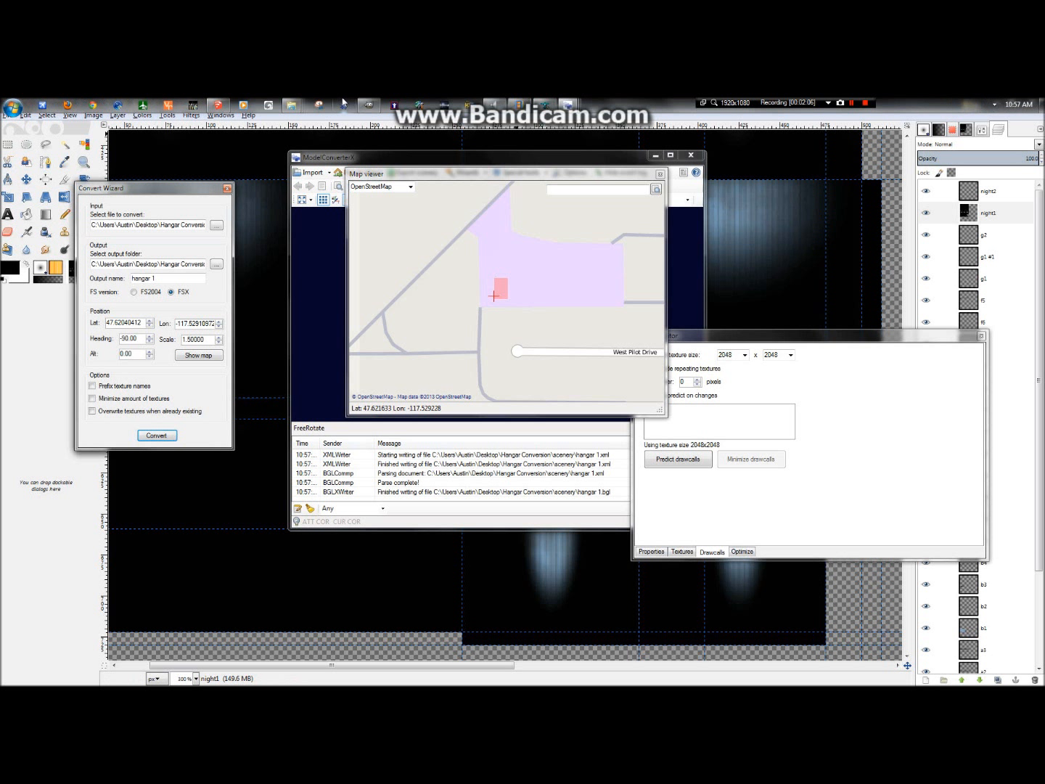
Switch to the Hangar Conversion folder and inspect the generated files in its texture and scenery folders
{"action": "mouse_move", "coordinate": [291, 106]}
{"action": "mouse_move", "coordinate": [439, 163]}
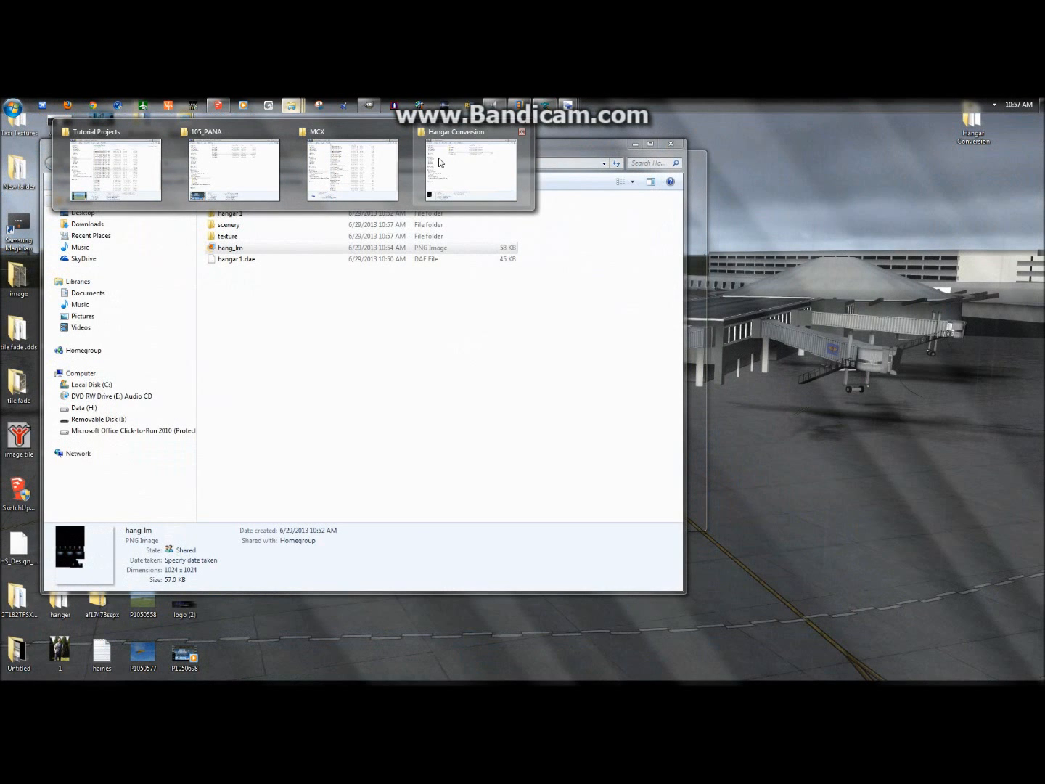
{"action": "left_click", "coordinate": [447, 163]}
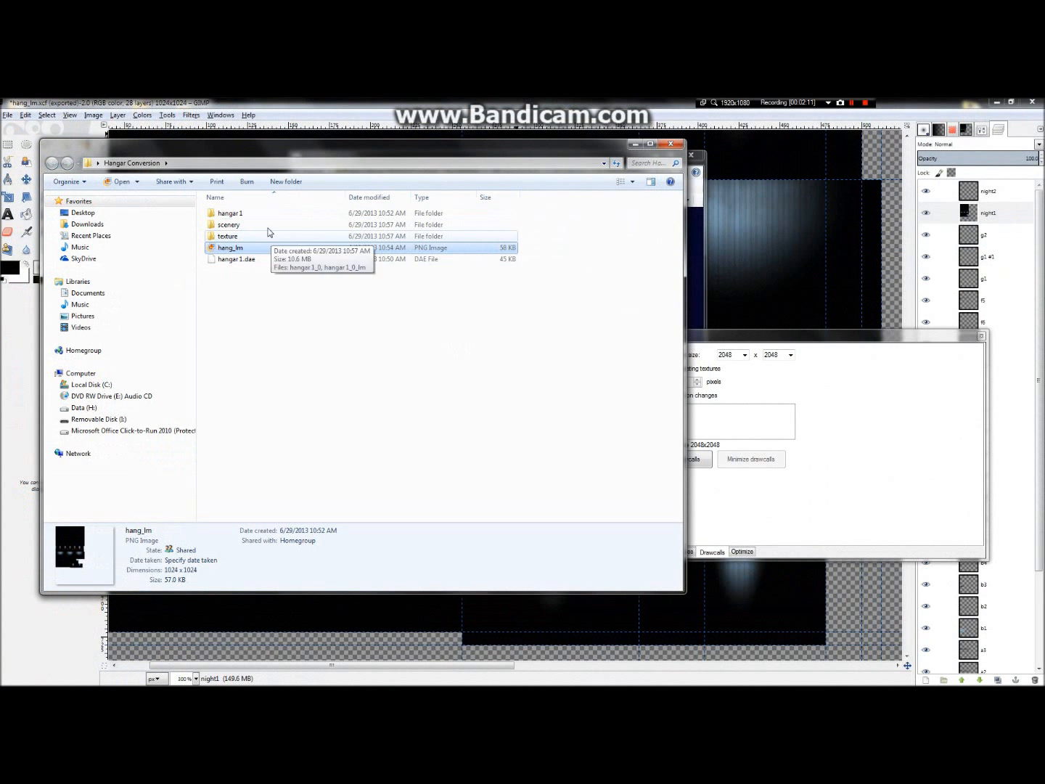
{"action": "left_click", "coordinate": [254, 229]}
{"action": "left_click", "coordinate": [254, 235]}
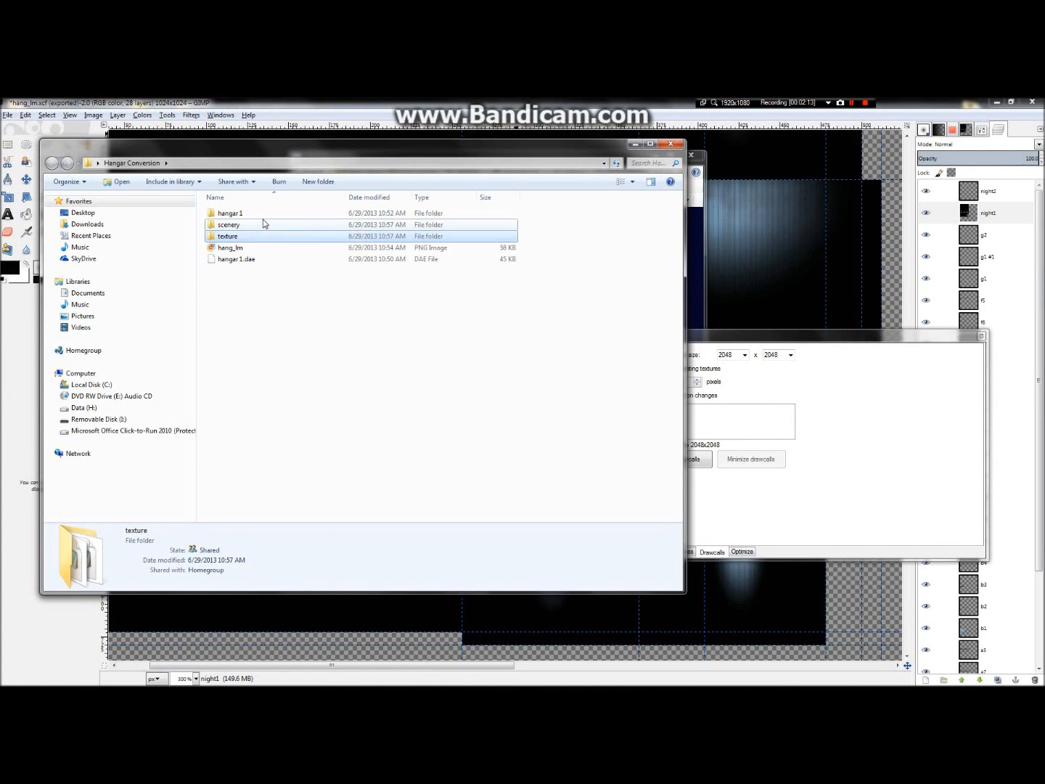
{"action": "double_click", "coordinate": [256, 236]}
{"action": "left_click", "coordinate": [256, 213]}
{"action": "left_click", "coordinate": [244, 225]}
{"action": "left_click", "coordinate": [247, 206]}
{"action": "left_click", "coordinate": [47, 164]}
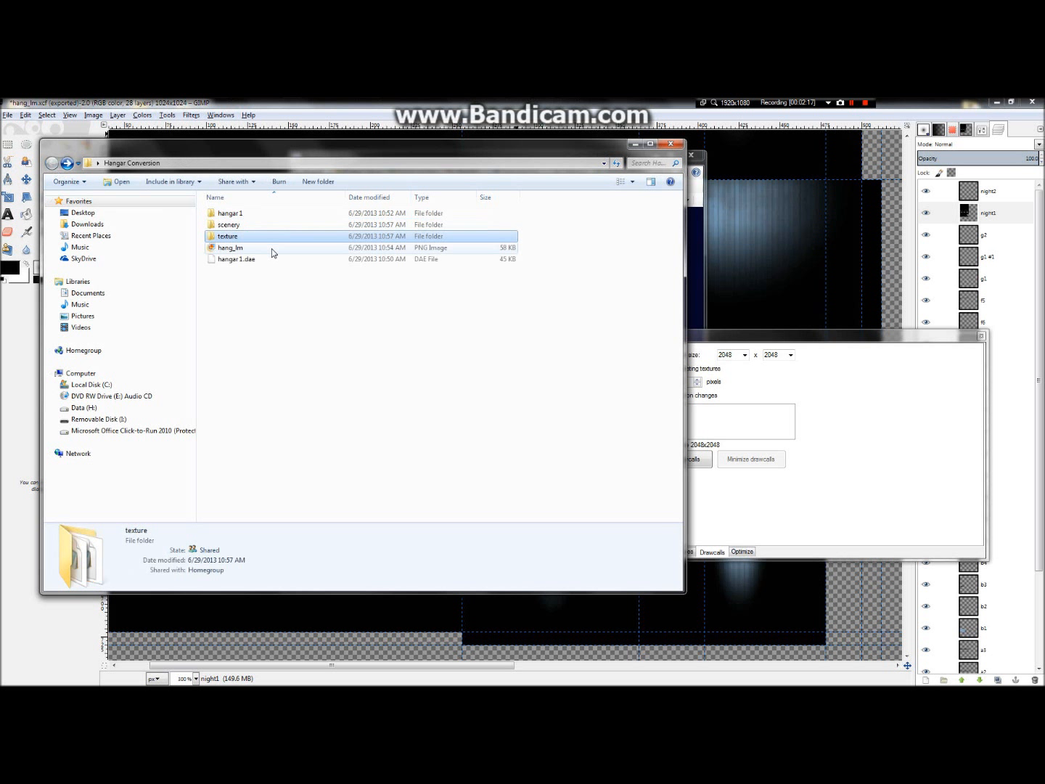
{"action": "double_click", "coordinate": [239, 226]}
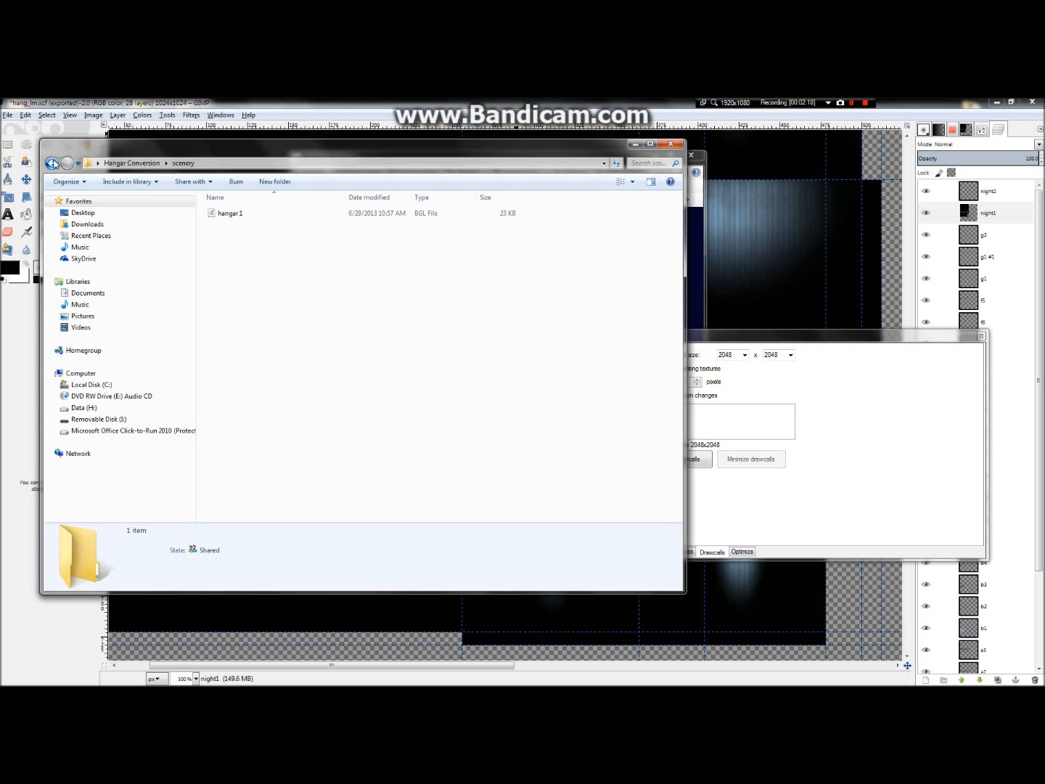
{"action": "left_click", "coordinate": [52, 164]}
Open a separate Computer window beside the Hangar Conversion folder and browse into Local Disk (C:)
{"action": "left_click", "coordinate": [3, 106]}
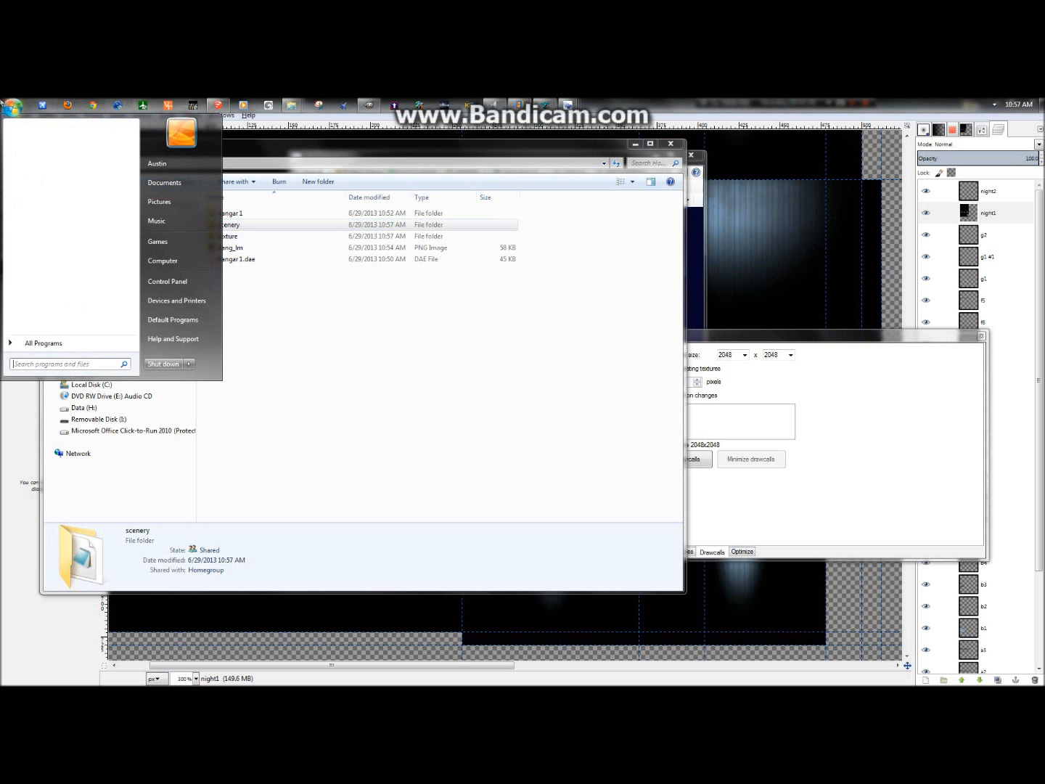
{"action": "left_click", "coordinate": [167, 260]}
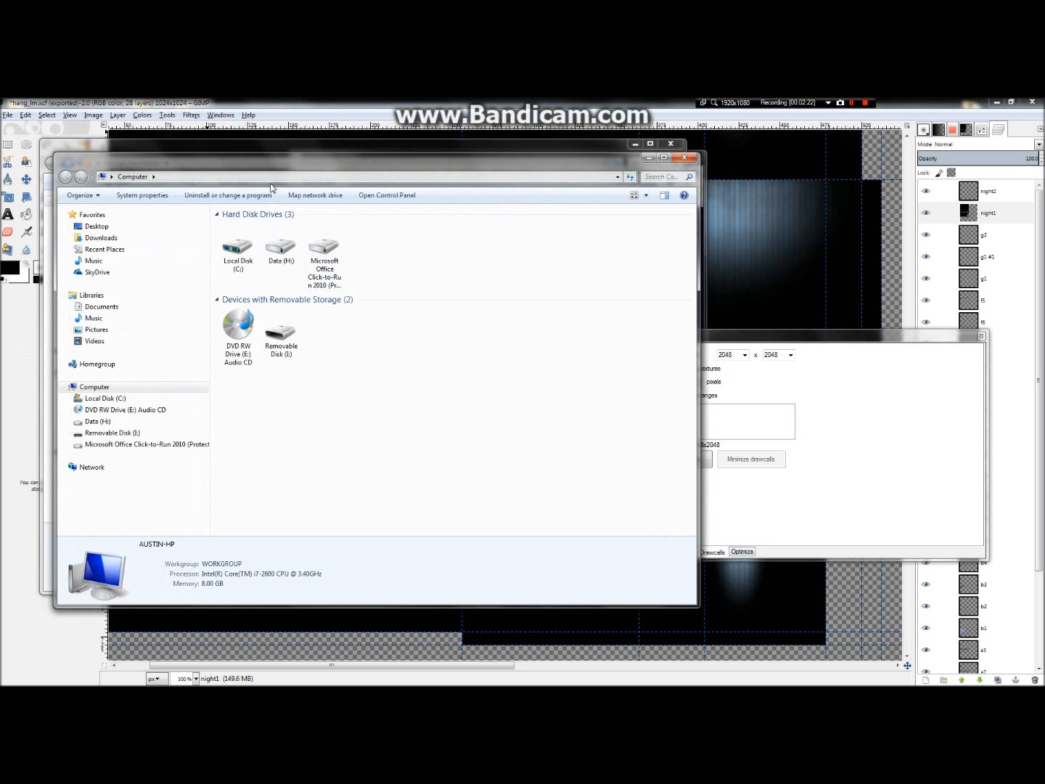
{"action": "left_click_drag", "start_coordinate": [271, 168], "coordinate": [618, 184]}
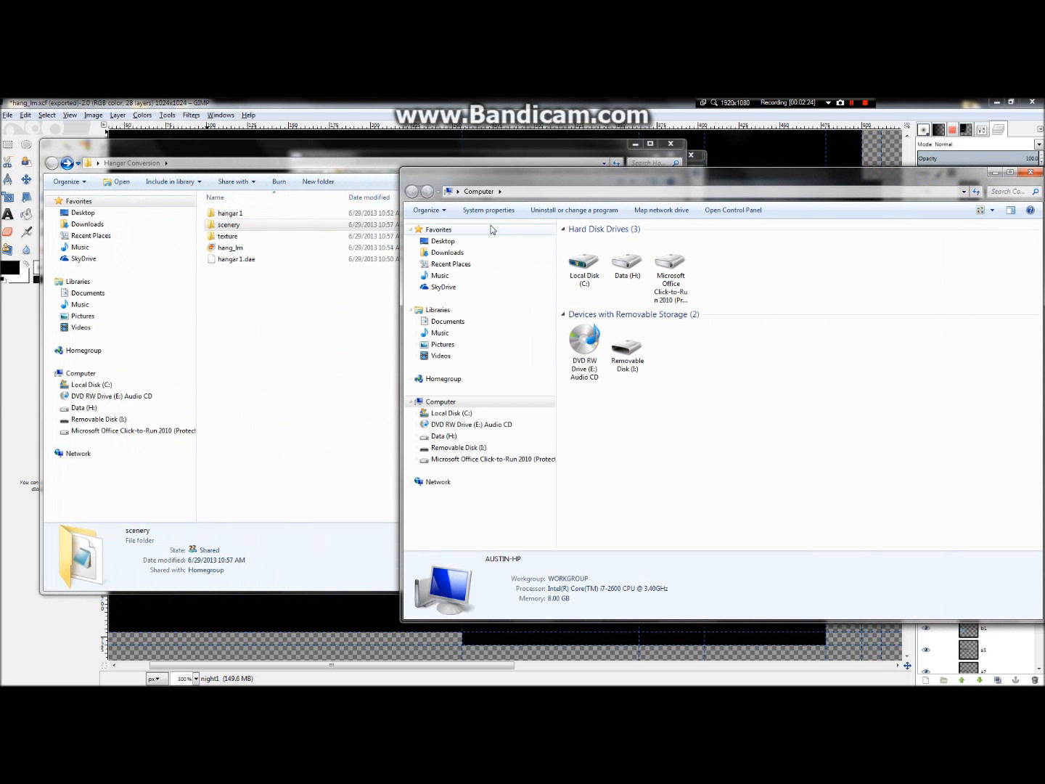
{"action": "double_click", "coordinate": [584, 264]}
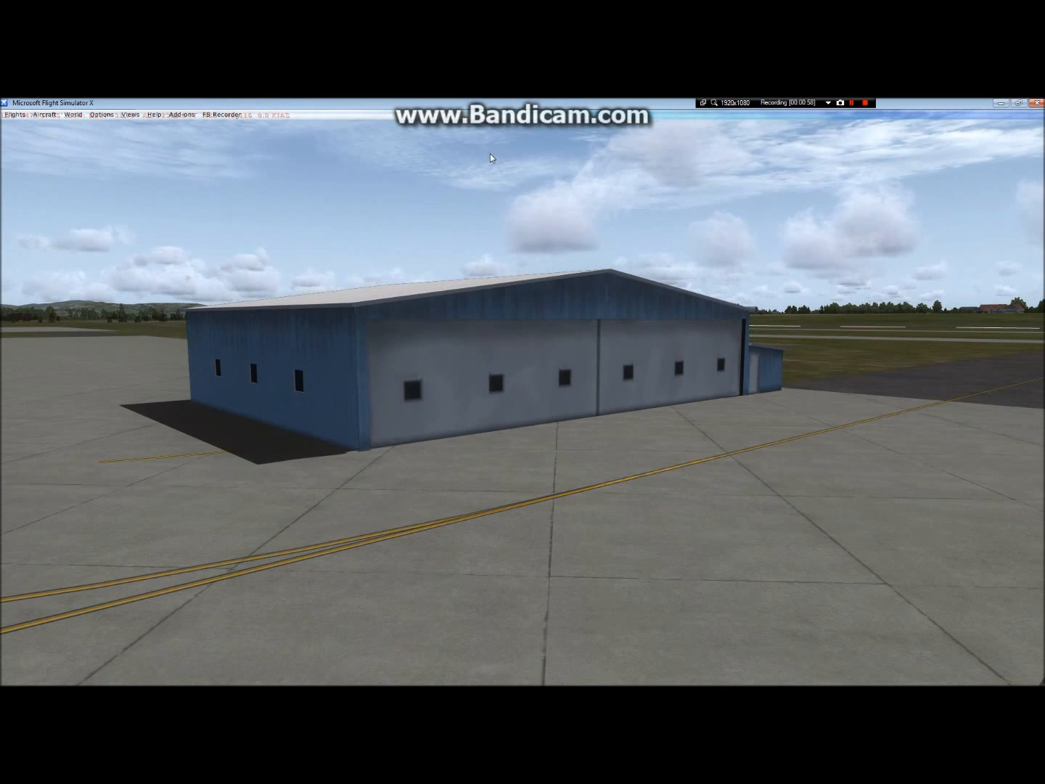
In Microsoft Flight Simulator X, set the season to Summer and the time of day to Night, and apply the settings
{"action": "left_click", "coordinate": [72, 115]}
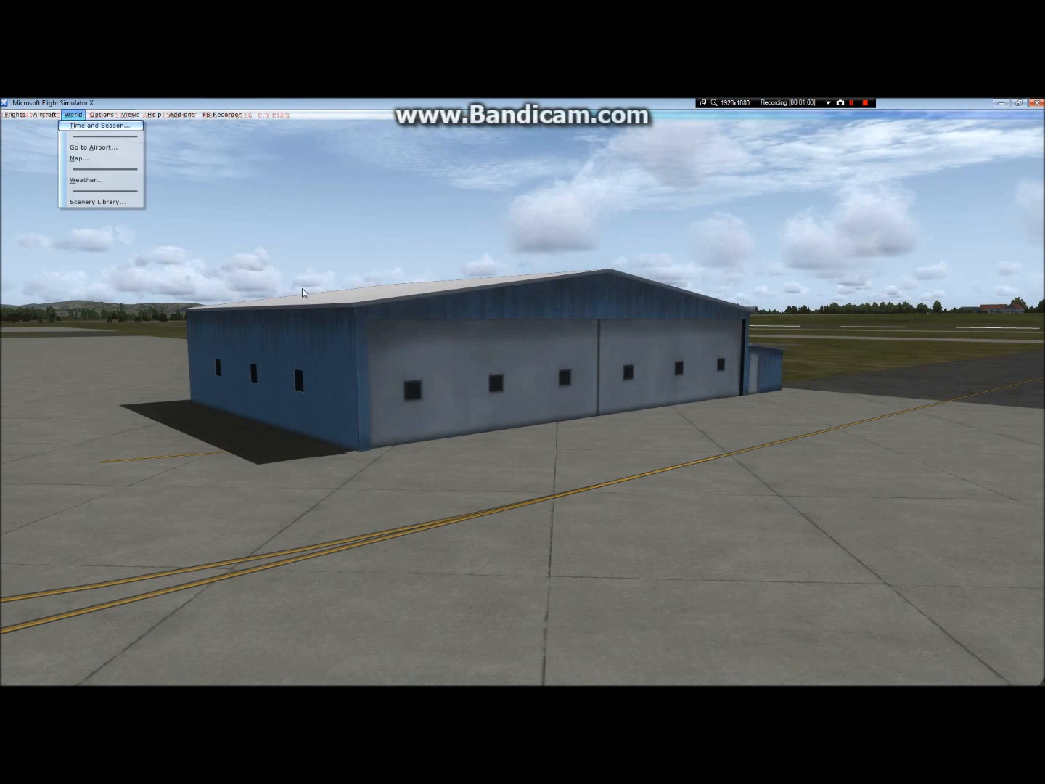
{"action": "mouse_move", "coordinate": [87, 115]}
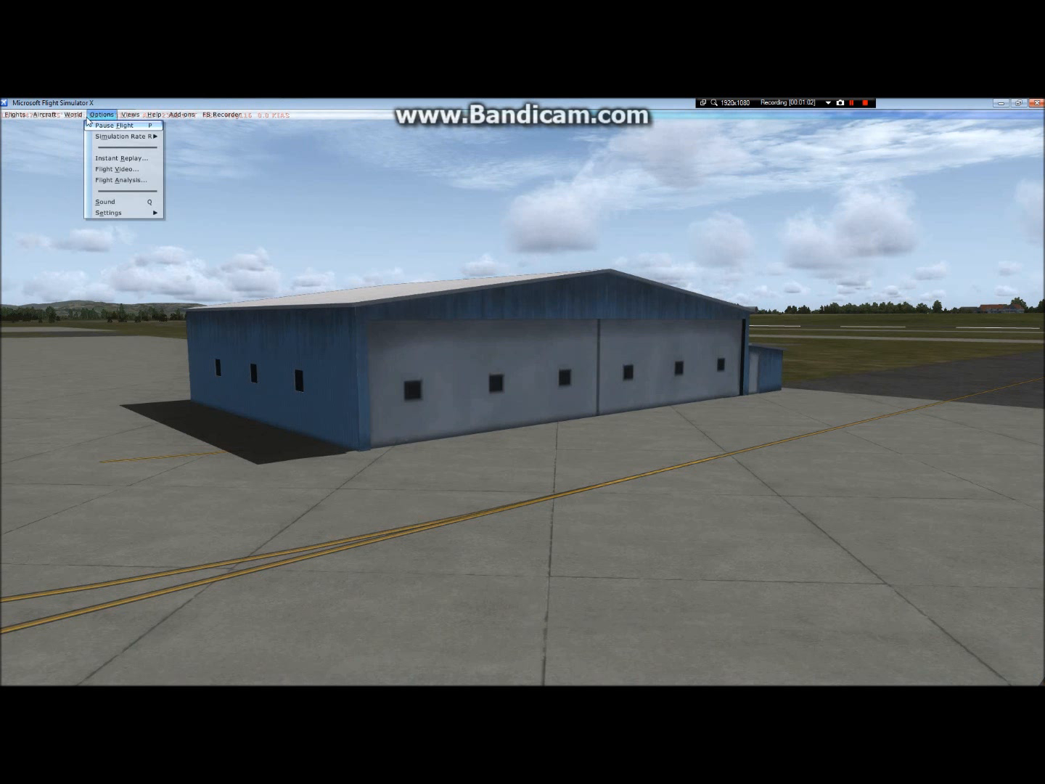
{"action": "left_click", "coordinate": [79, 127]}
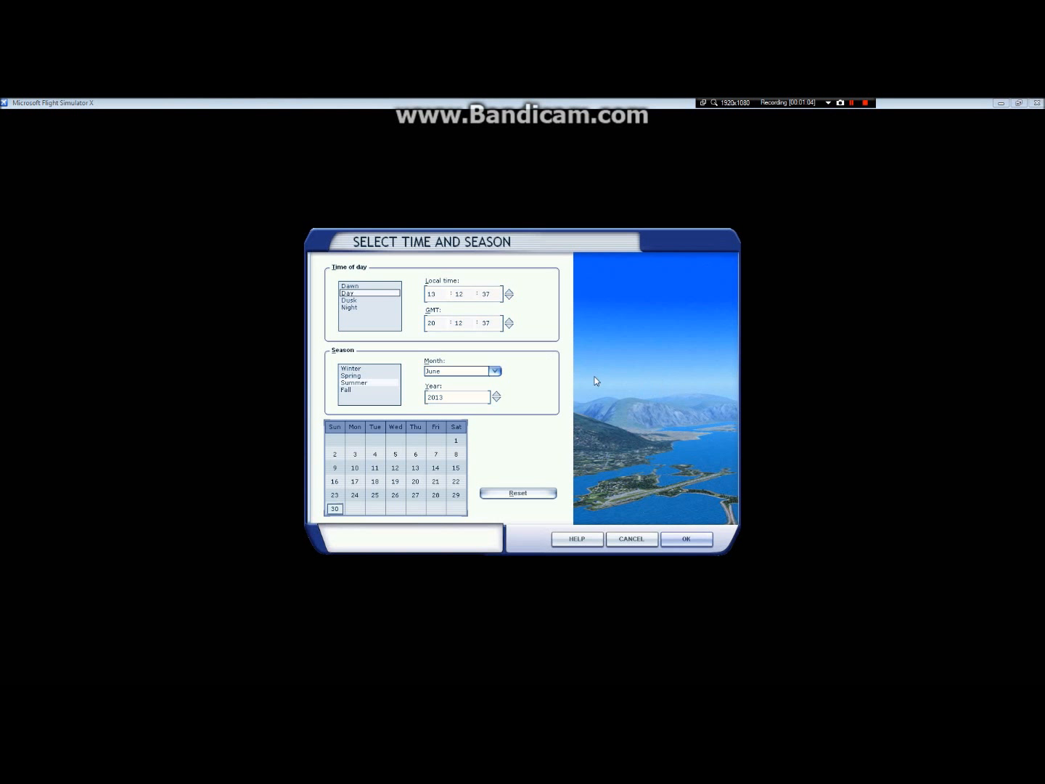
{"action": "left_click", "coordinate": [357, 370]}
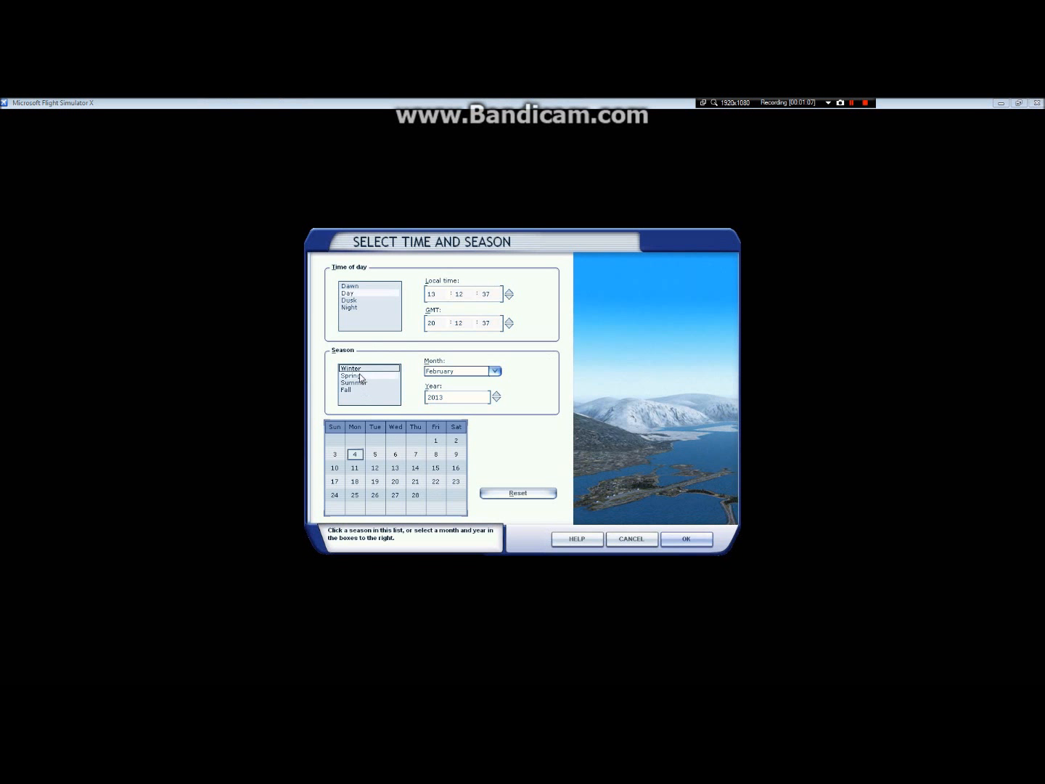
{"action": "left_click", "coordinate": [362, 376]}
{"action": "left_click", "coordinate": [364, 382]}
{"action": "left_click", "coordinate": [362, 308]}
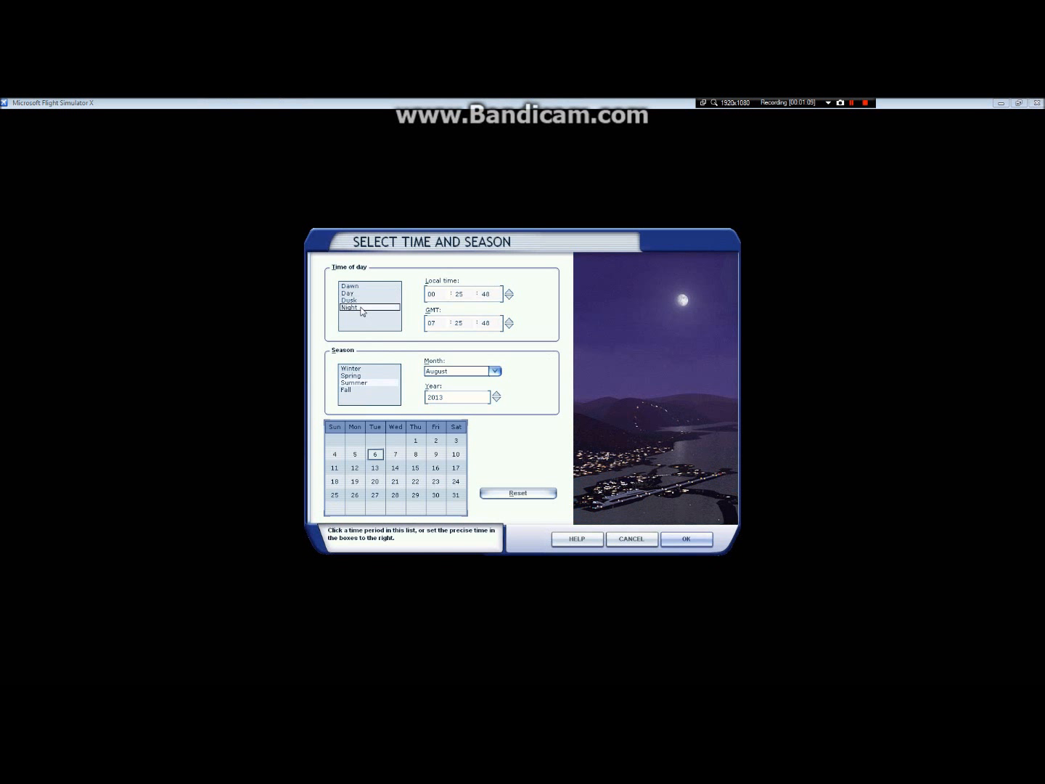
{"action": "left_click", "coordinate": [695, 541]}
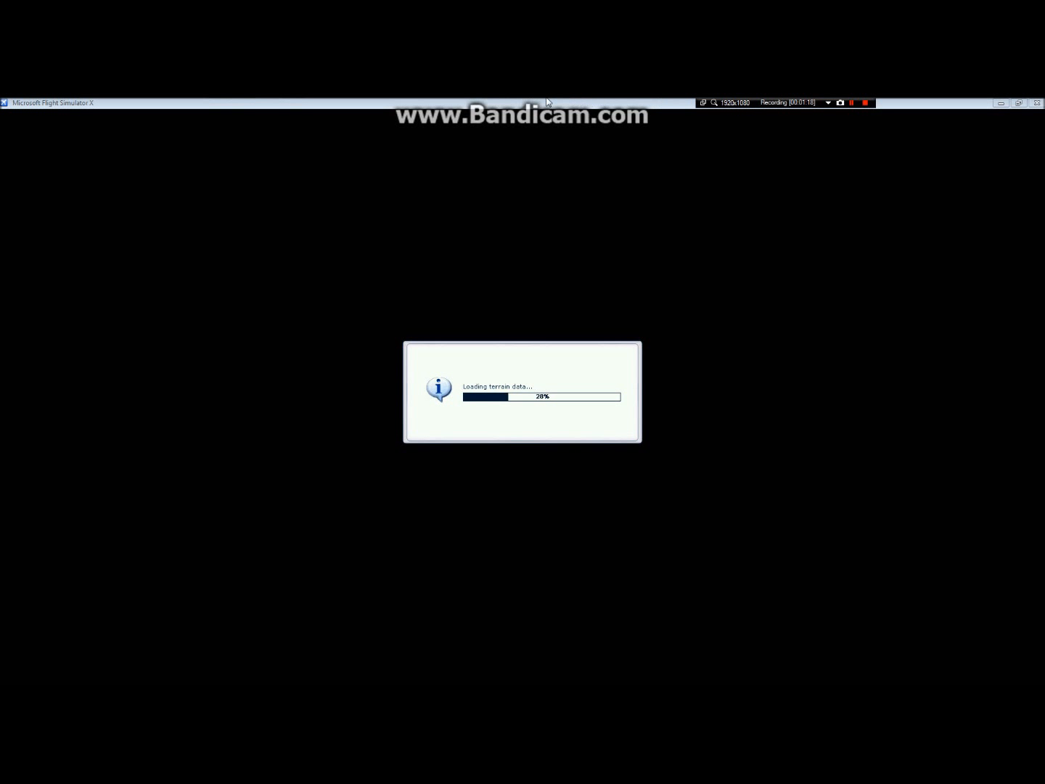
Switch to SketchUp's Final_KGEG_TERM model and examine the floodlight pole beside the terminal roof
{"action": "mouse_move", "coordinate": [317, 100]}
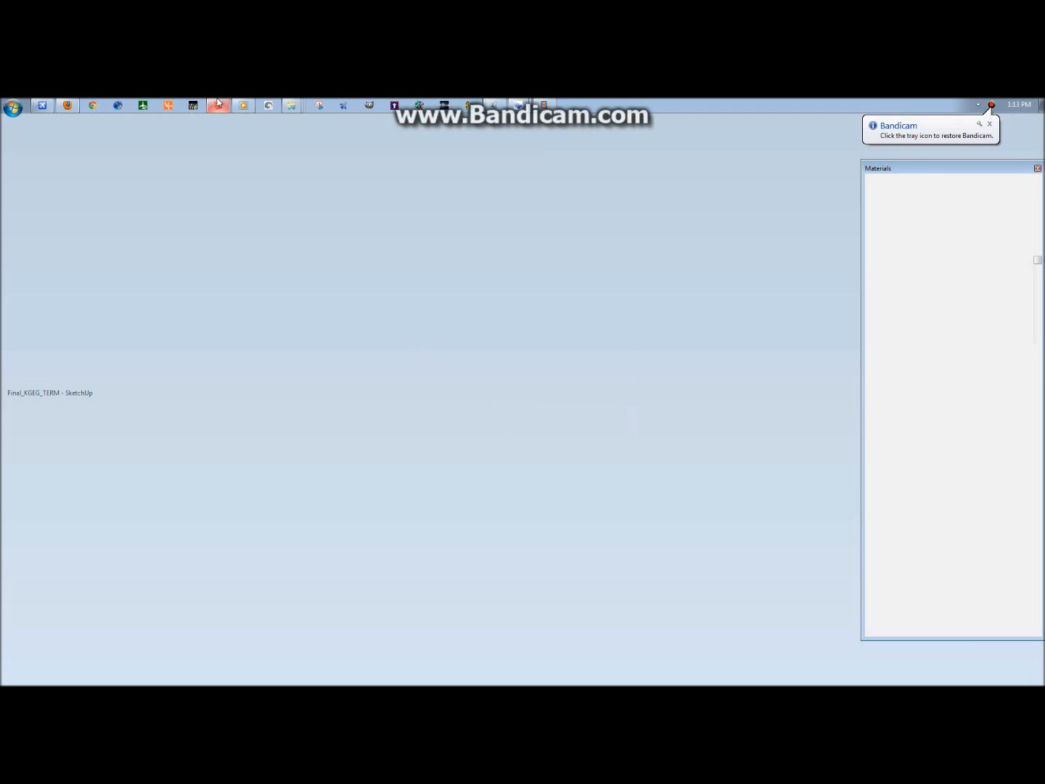
{"action": "left_click", "coordinate": [216, 103]}
{"action": "left_click", "coordinate": [216, 103]}
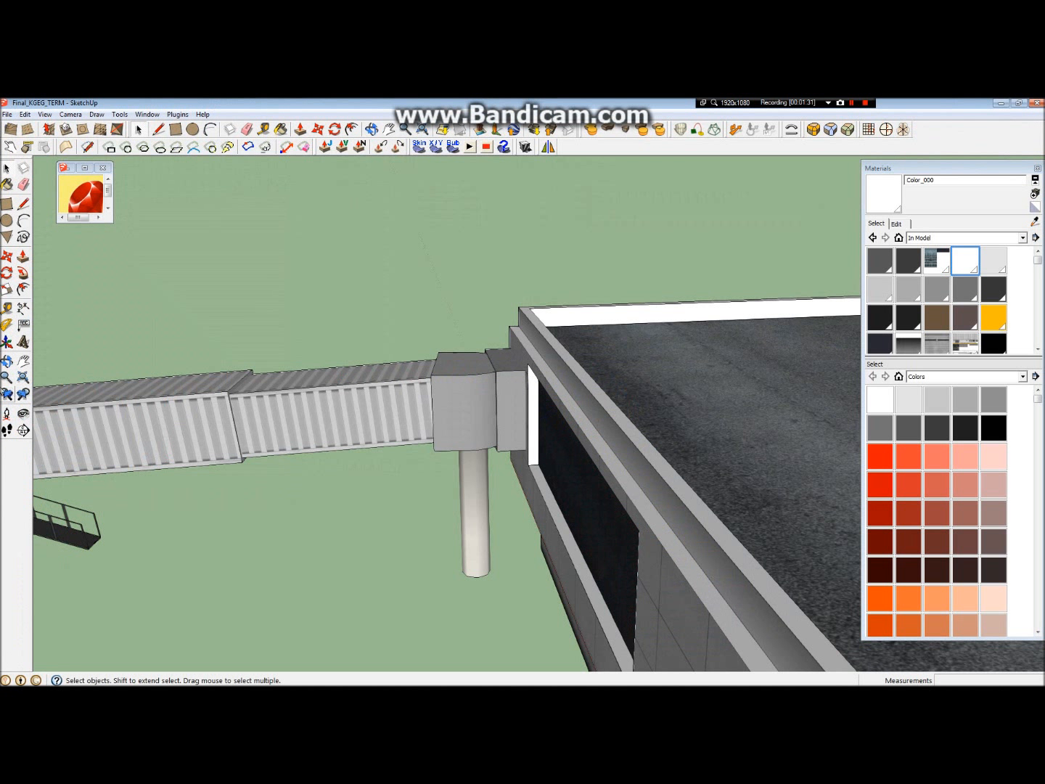
{"action": "scroll", "coordinate": [715, 343], "scroll_direction": "down", "scroll_amount": 9}
{"action": "left_click_drag", "start_coordinate": [663, 346], "coordinate": [733, 268]}
{"action": "scroll", "coordinate": [798, 250], "scroll_direction": "up", "scroll_amount": 12}
{"action": "left_click_drag", "start_coordinate": [743, 221], "coordinate": [817, 408]}
{"action": "scroll", "coordinate": [527, 389], "scroll_direction": "up", "scroll_amount": 8}
{"action": "left_click_drag", "start_coordinate": [531, 391], "coordinate": [988, 330]}
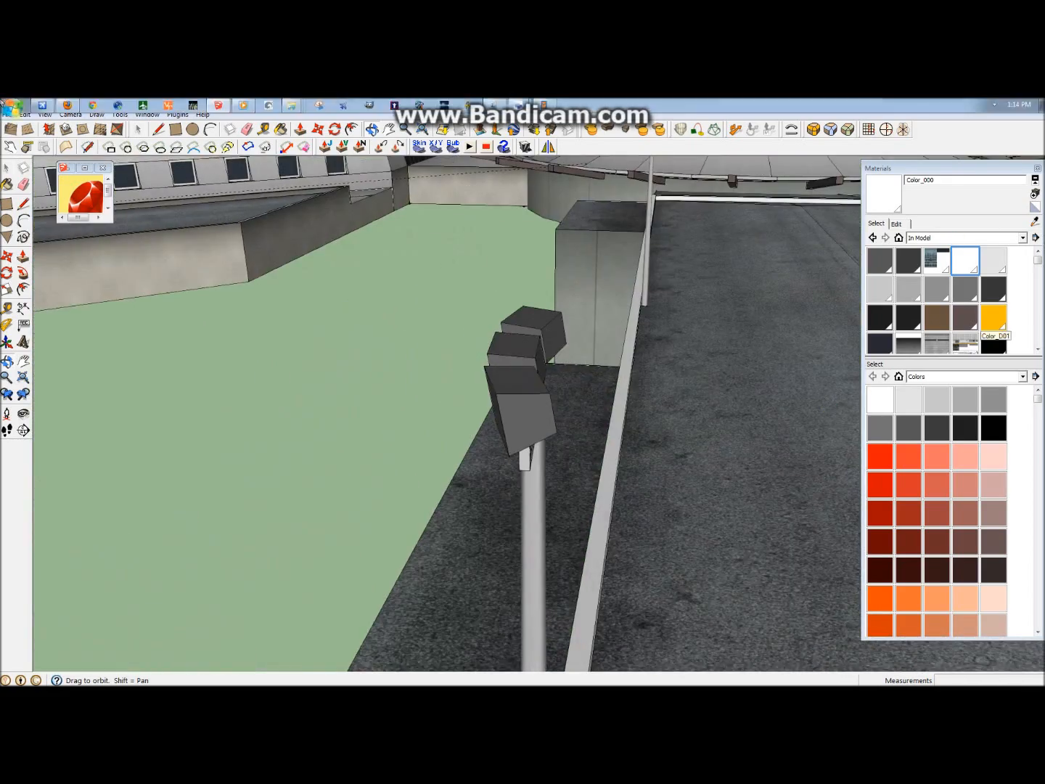